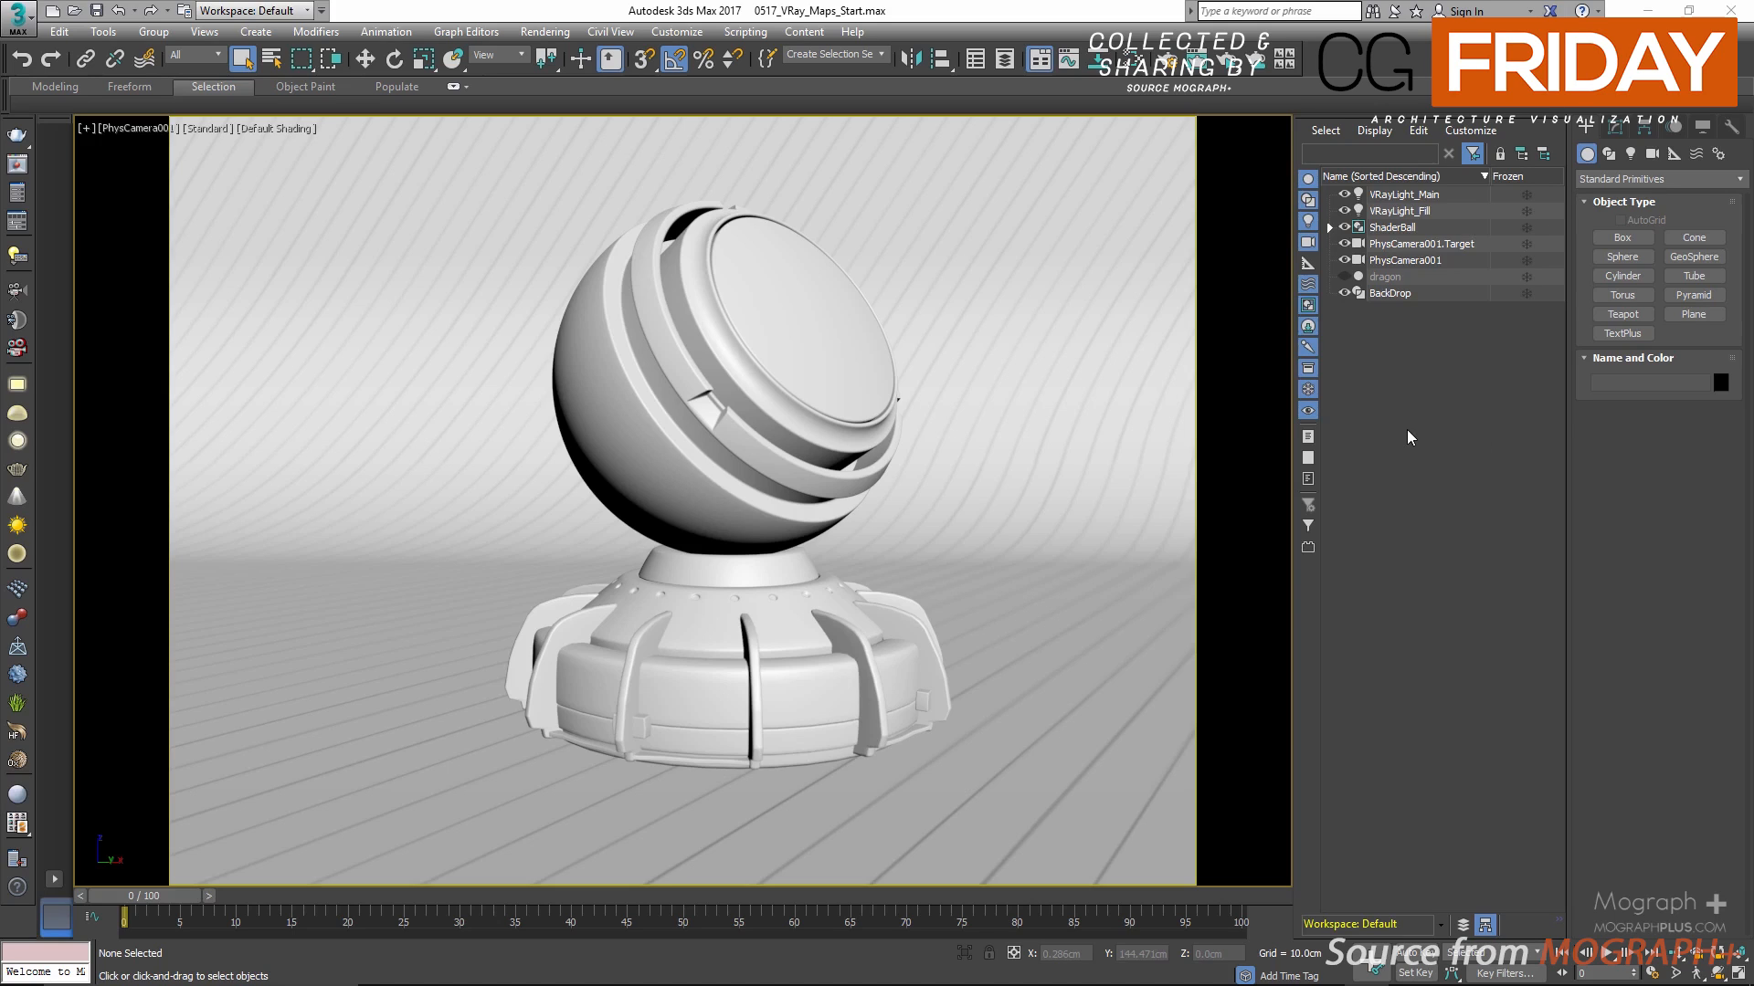
Step: Open the Slate Material Editor and add a V-Ray VRayBmpFilter map to the empty view
{"action": "left_click", "coordinate": [1142, 60]}
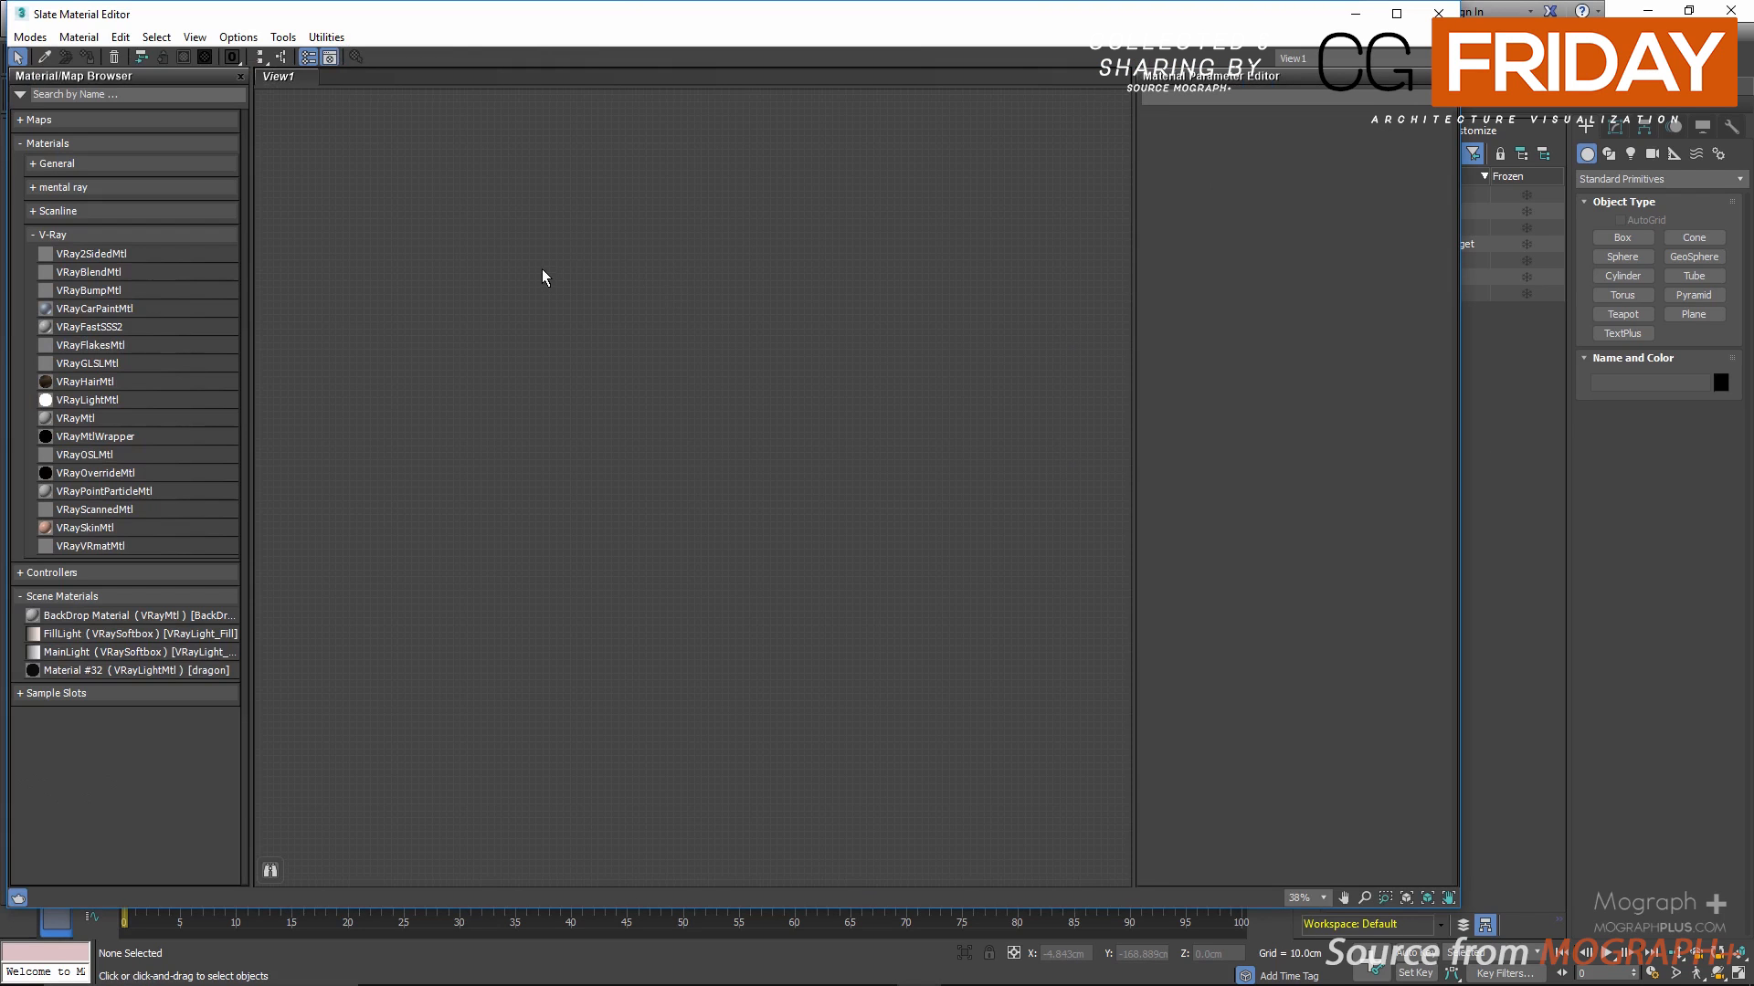
{"action": "right_click", "coordinate": [617, 259]}
{"action": "mouse_move", "coordinate": [730, 274]}
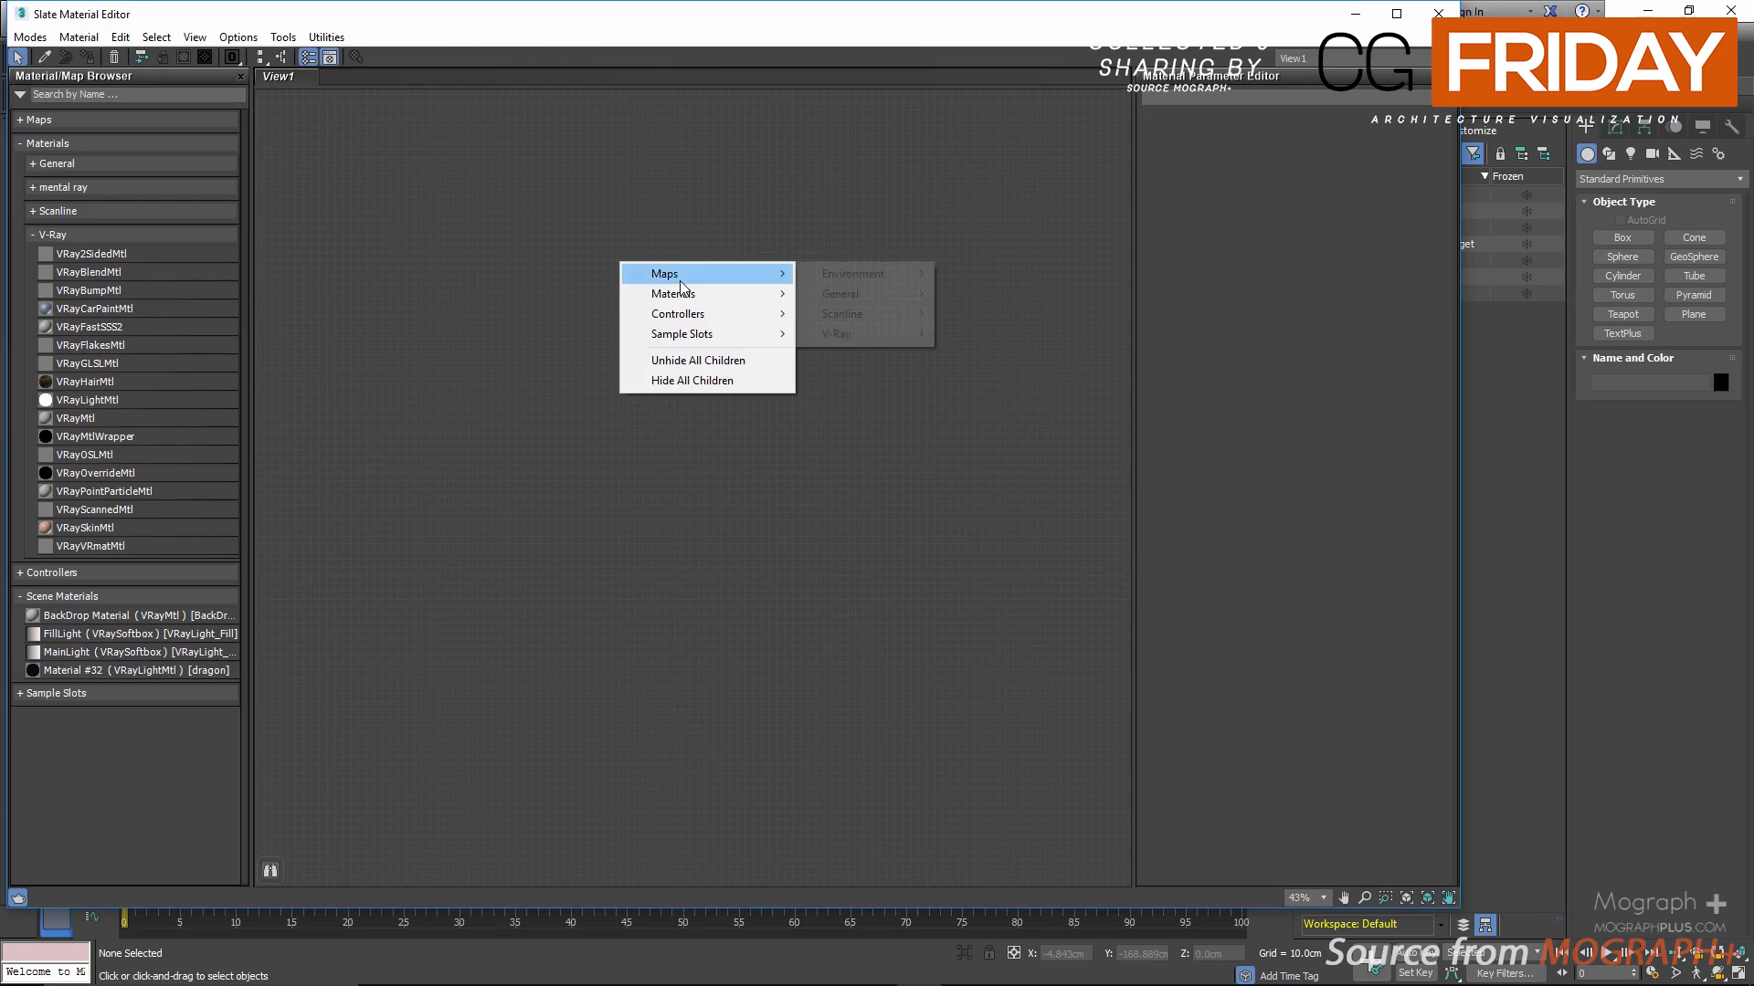
{"action": "mouse_move", "coordinate": [851, 337]}
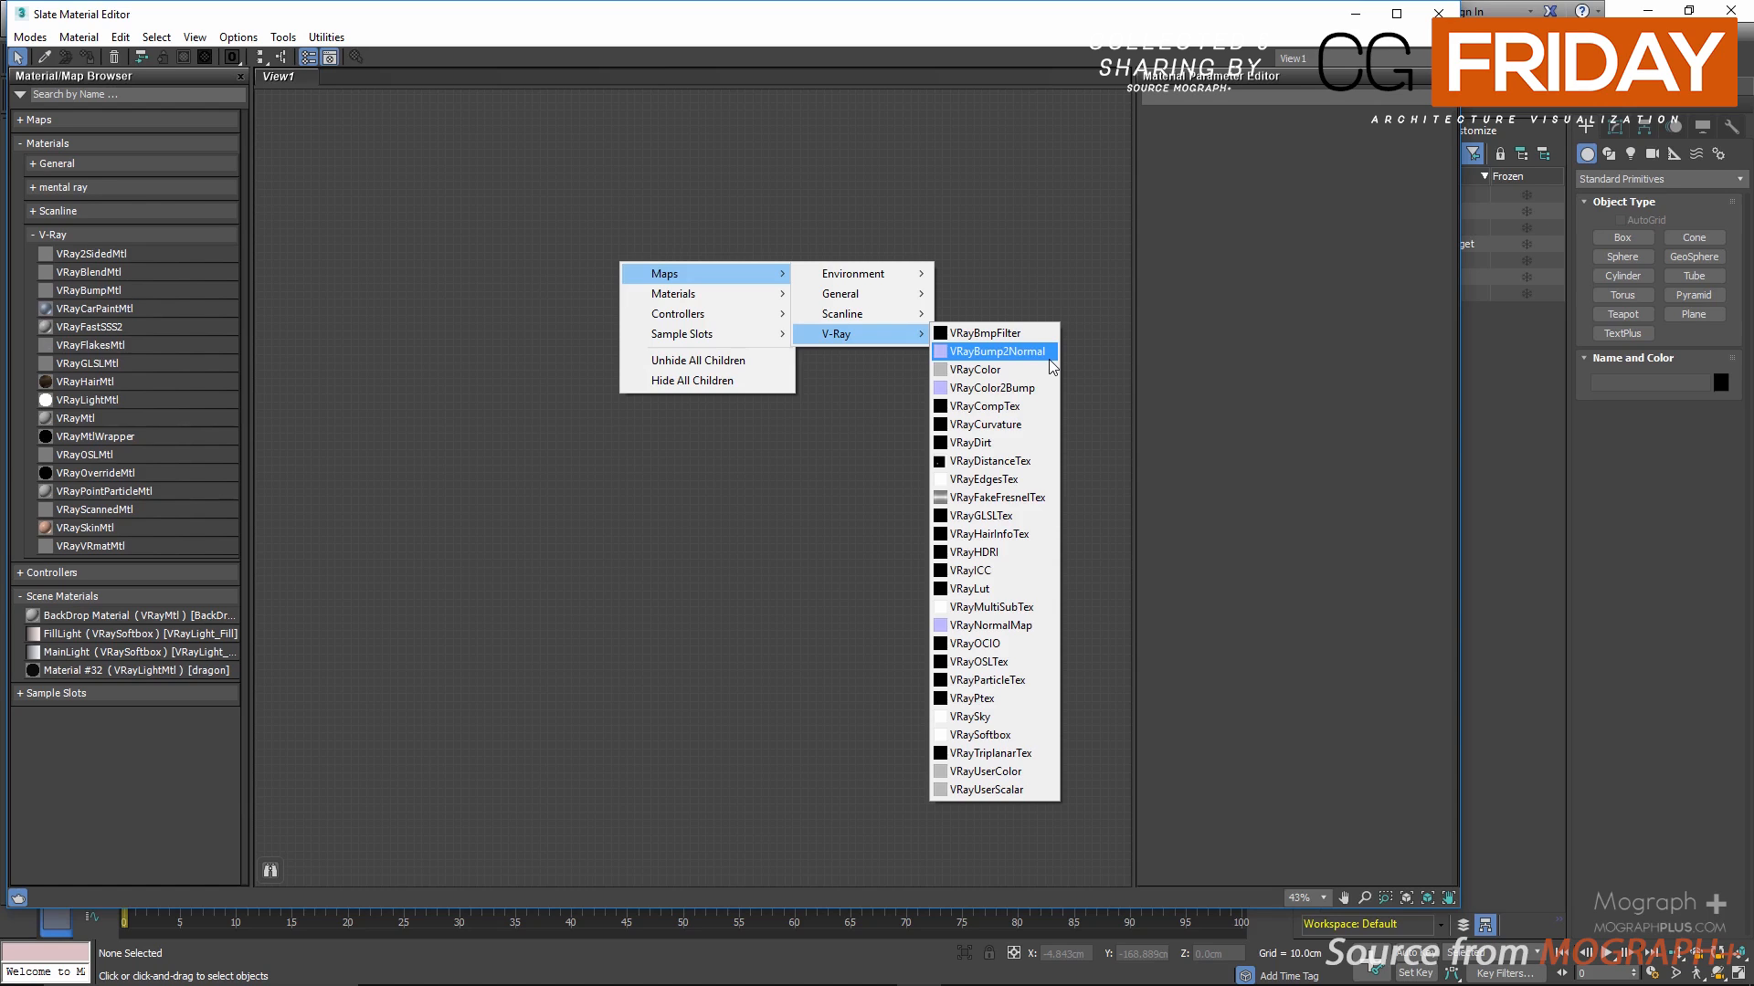
{"action": "left_click", "coordinate": [1022, 333]}
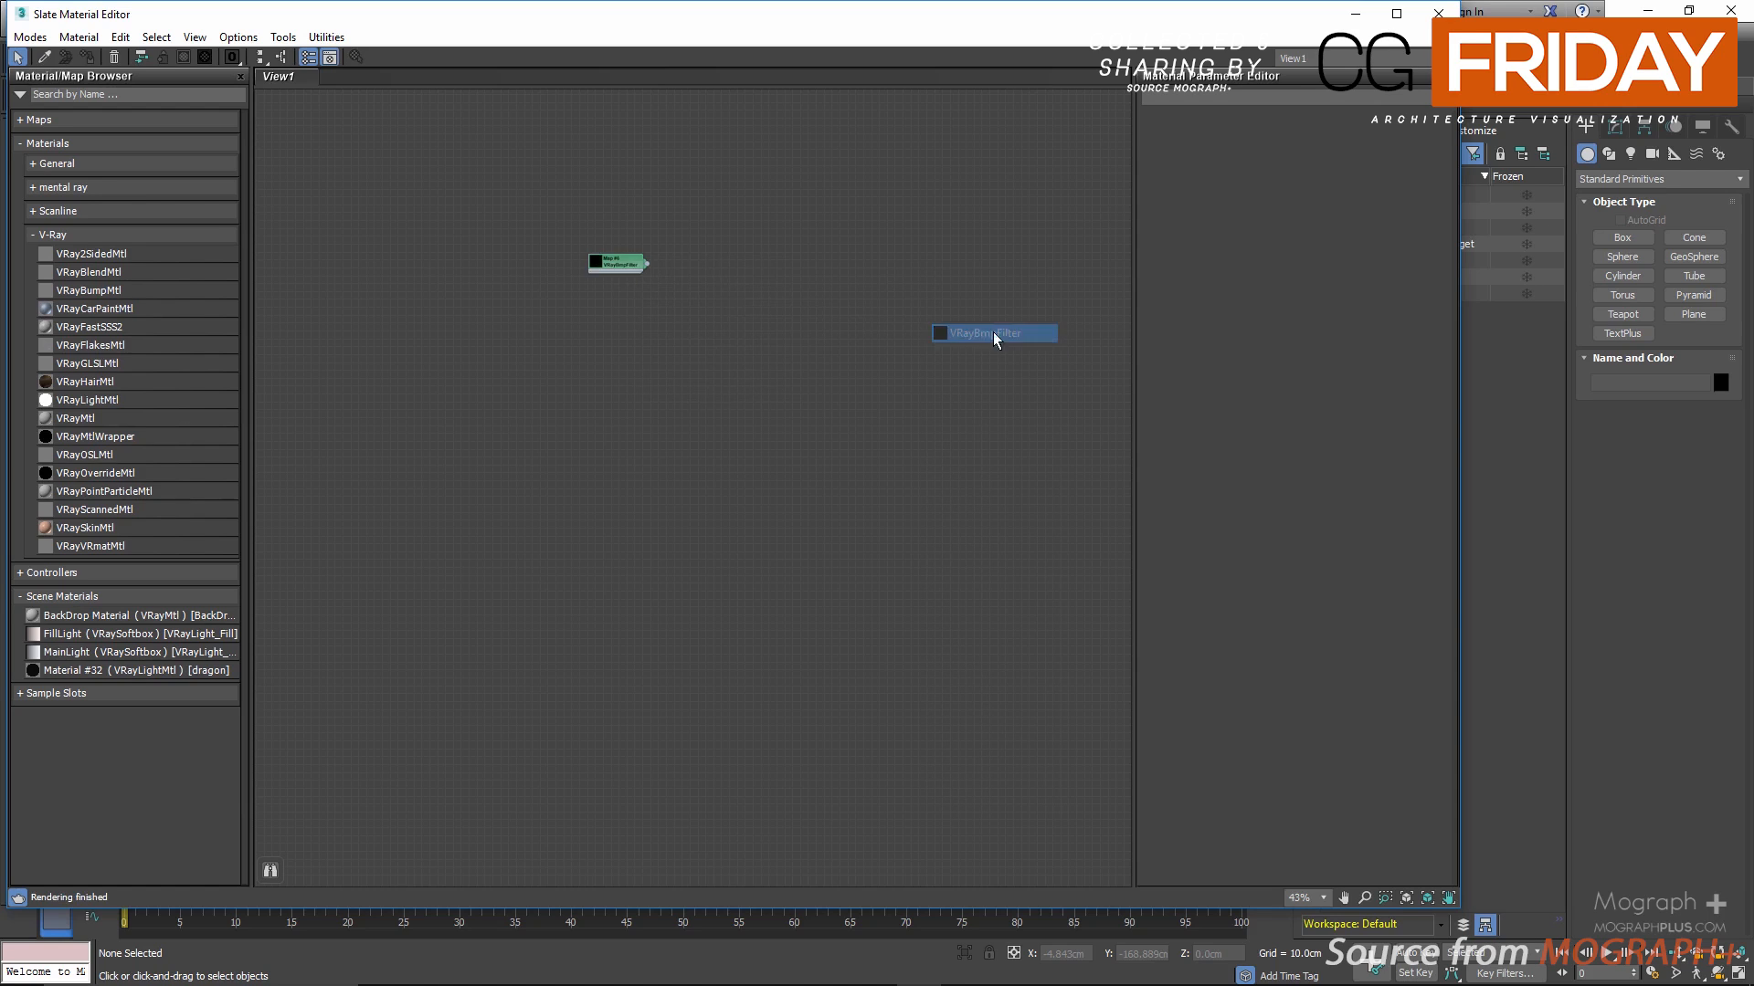
Step: Display the VRayBmpFilter map's parameters and place its node near the upper edge of the node view
{"action": "scroll", "coordinate": [572, 276], "scroll_direction": "up", "scroll_amount": 5}
{"action": "scroll", "coordinate": [625, 251], "scroll_direction": "up", "scroll_amount": 1}
{"action": "left_click_drag", "start_coordinate": [671, 240], "coordinate": [716, 217]}
{"action": "double_click", "coordinate": [716, 217]}
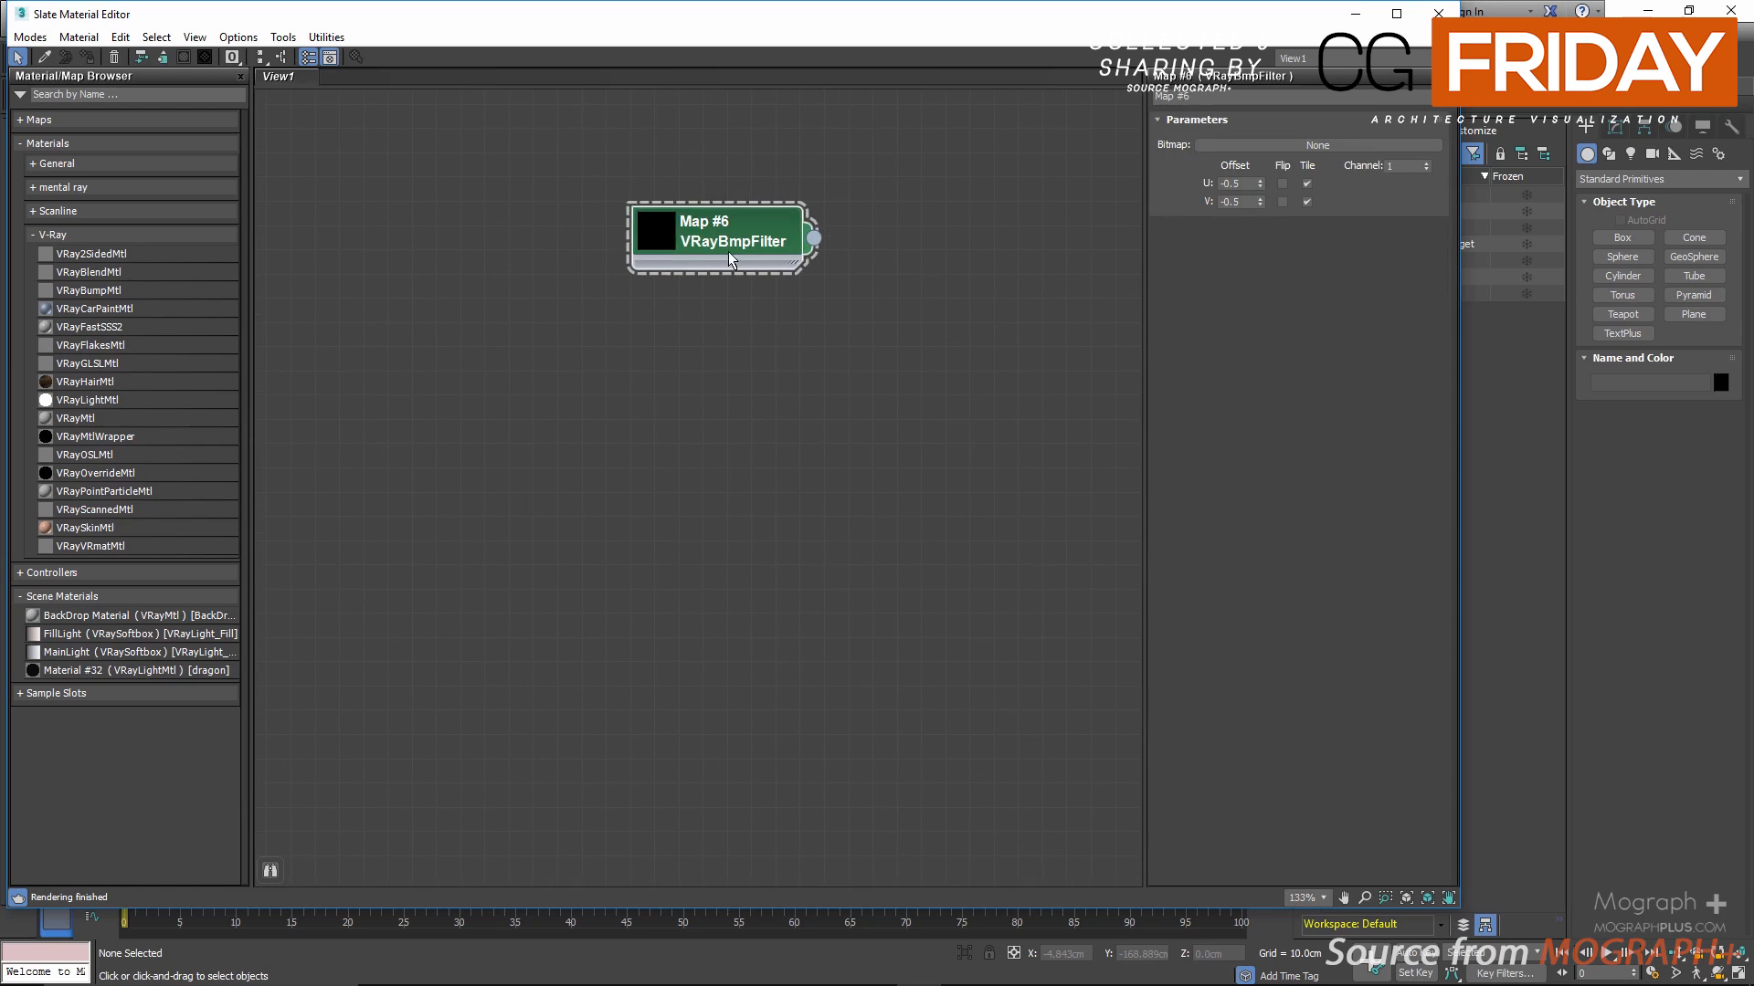
{"action": "left_click_drag", "start_coordinate": [730, 226], "coordinate": [729, 139]}
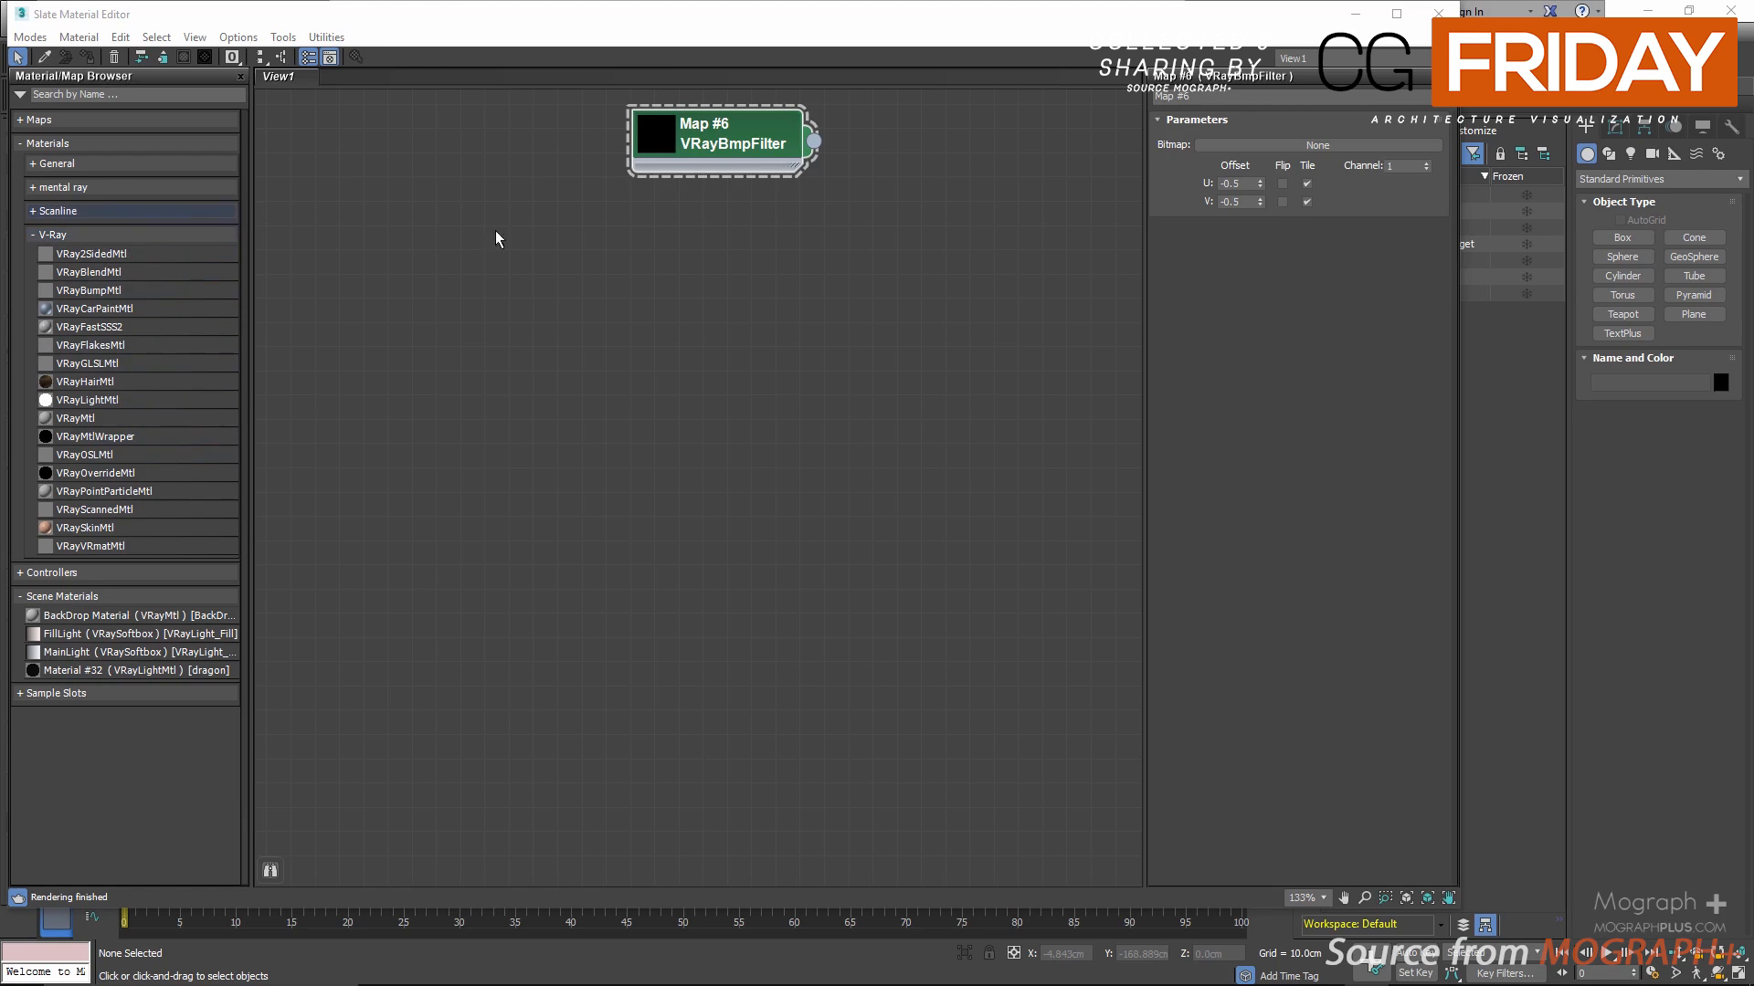
Step: Add a VRayColor map below the VRayBmpFilter node, display its parameters and enlarge its preview
{"action": "right_click", "coordinate": [667, 228]}
{"action": "mouse_move", "coordinate": [774, 241]}
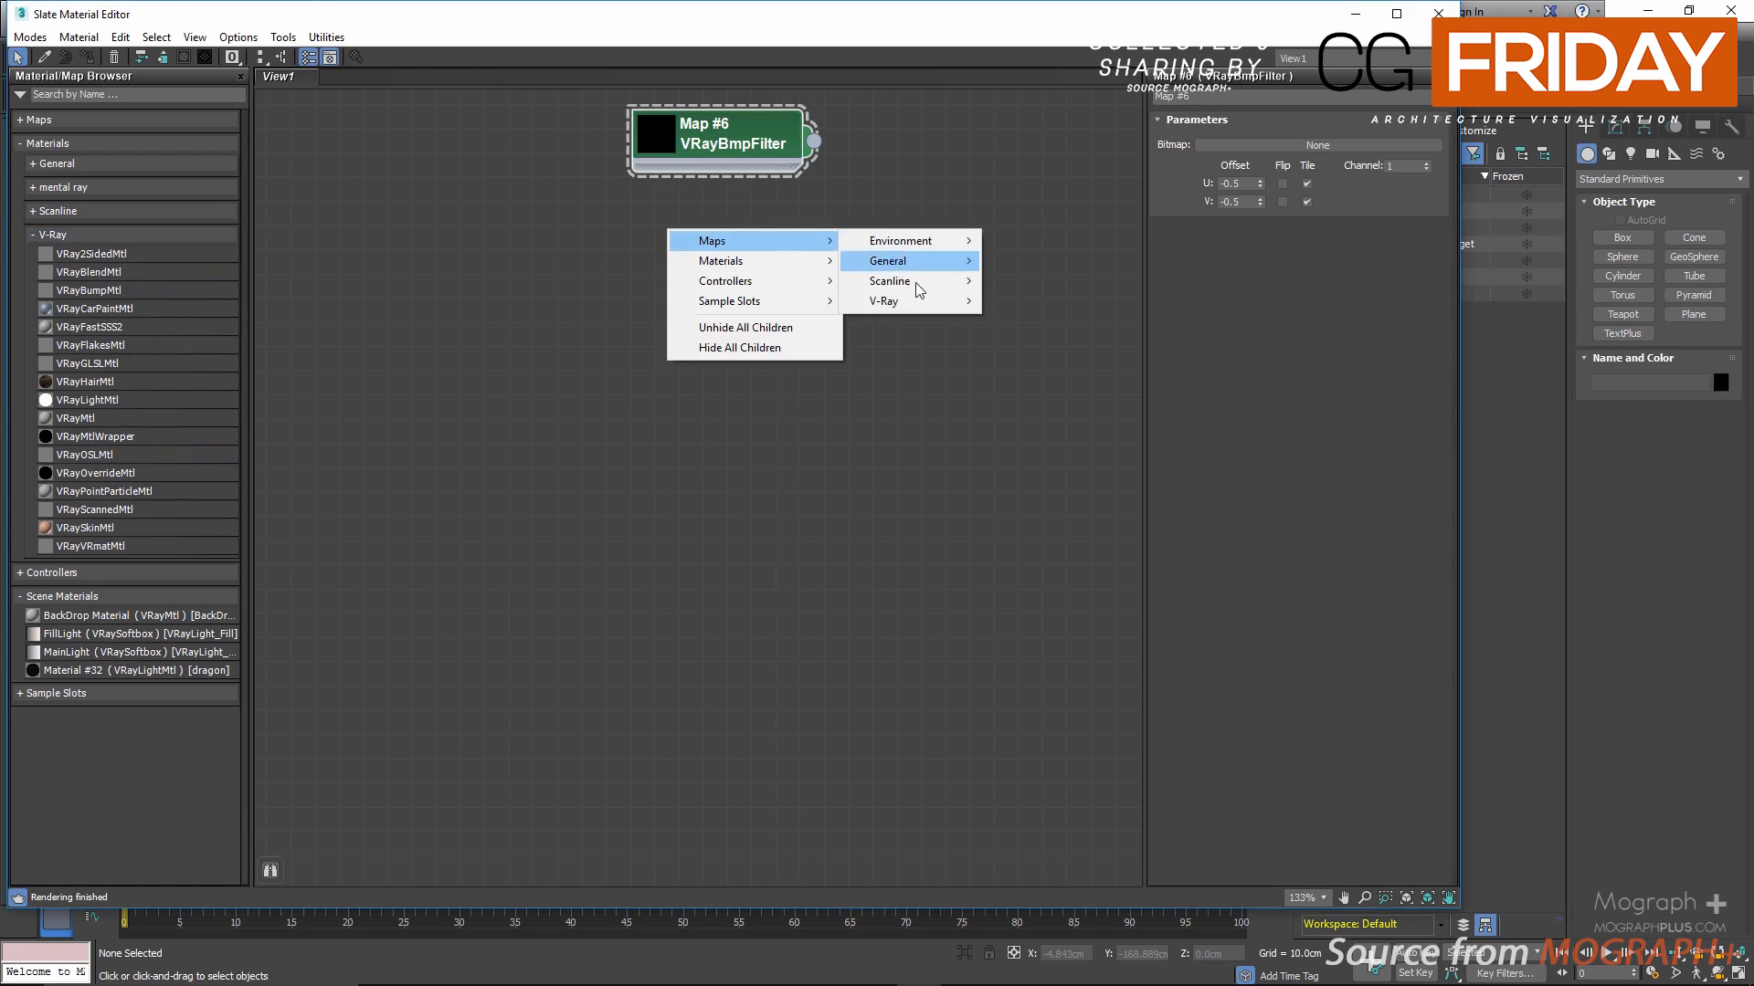
{"action": "mouse_move", "coordinate": [924, 303]}
{"action": "left_click", "coordinate": [1066, 337]}
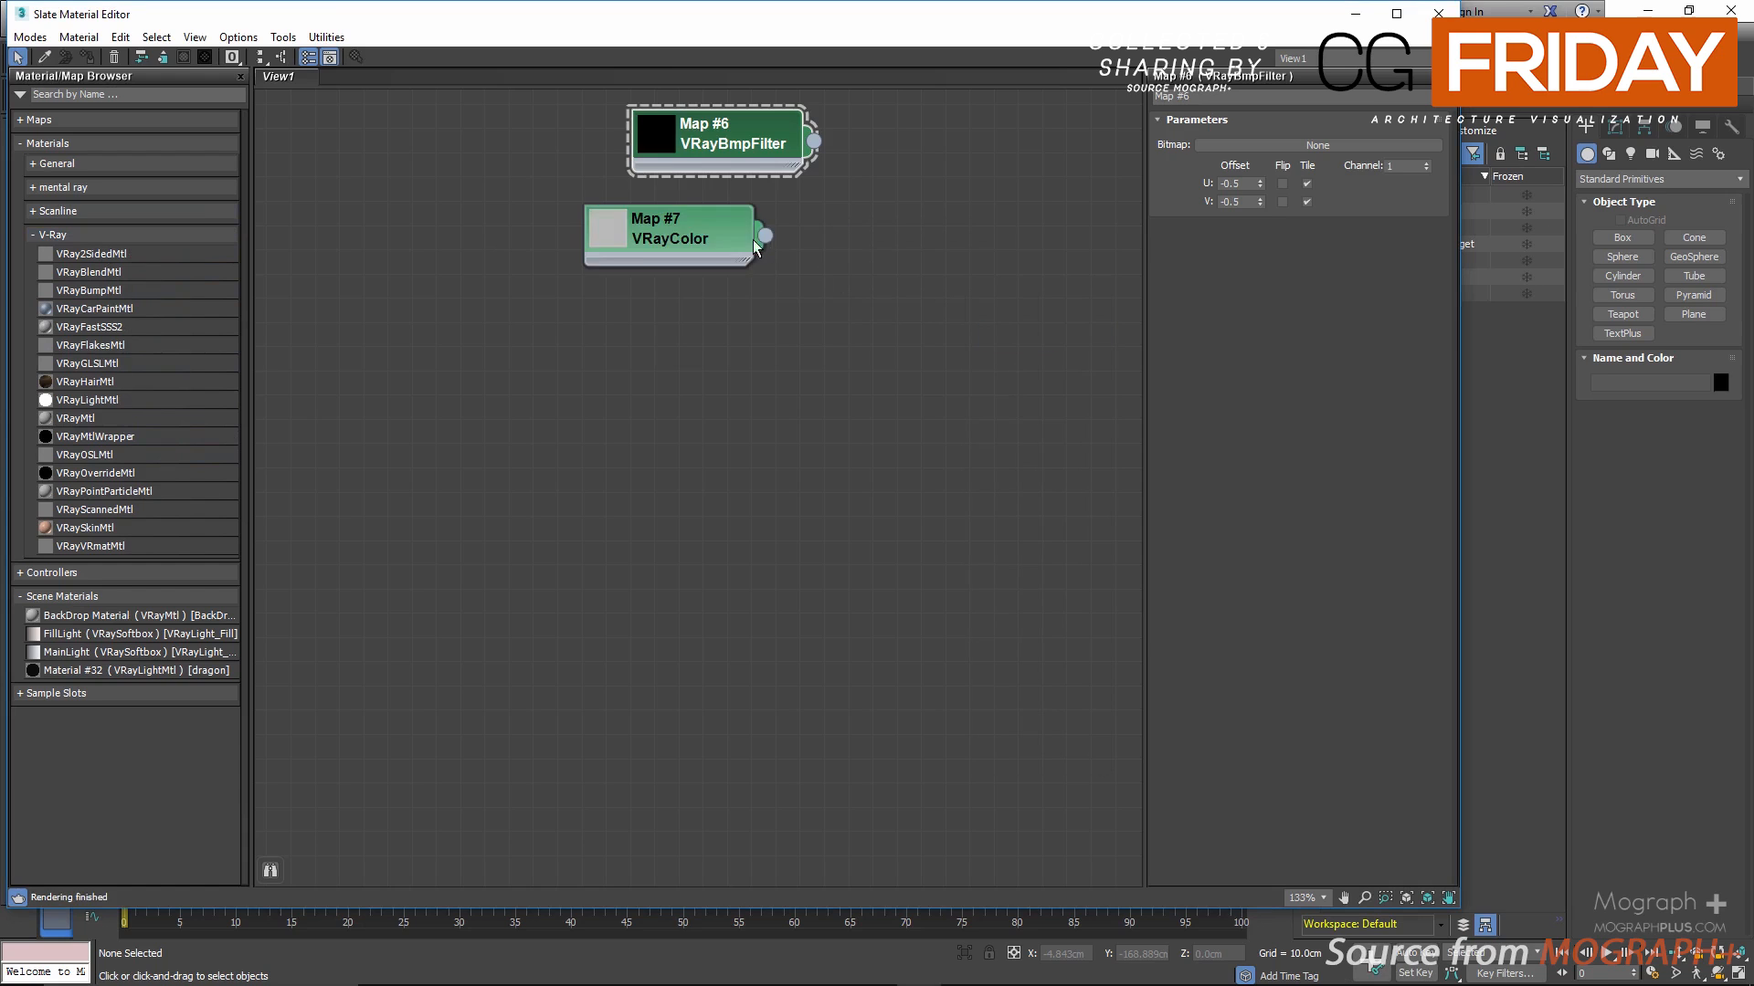
{"action": "left_click_drag", "start_coordinate": [688, 233], "coordinate": [739, 312]}
{"action": "double_click", "coordinate": [785, 279]}
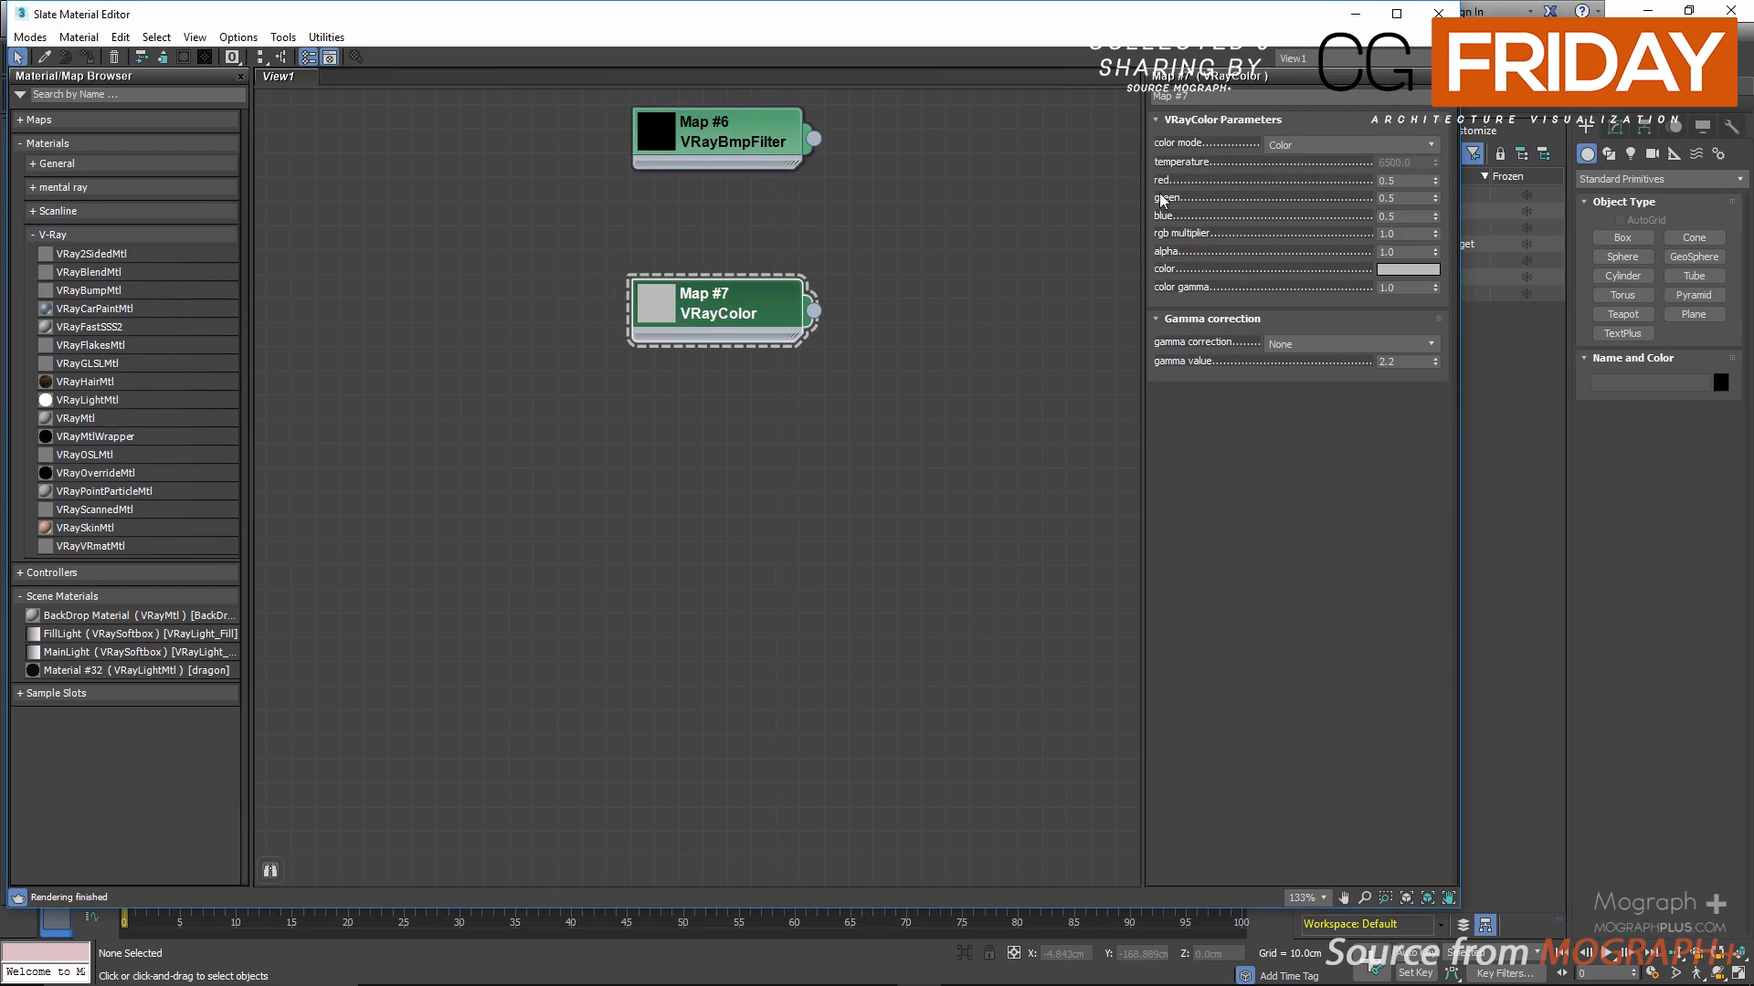
{"action": "double_click", "coordinate": [652, 311]}
{"action": "left_click_drag", "start_coordinate": [667, 316], "coordinate": [667, 292]}
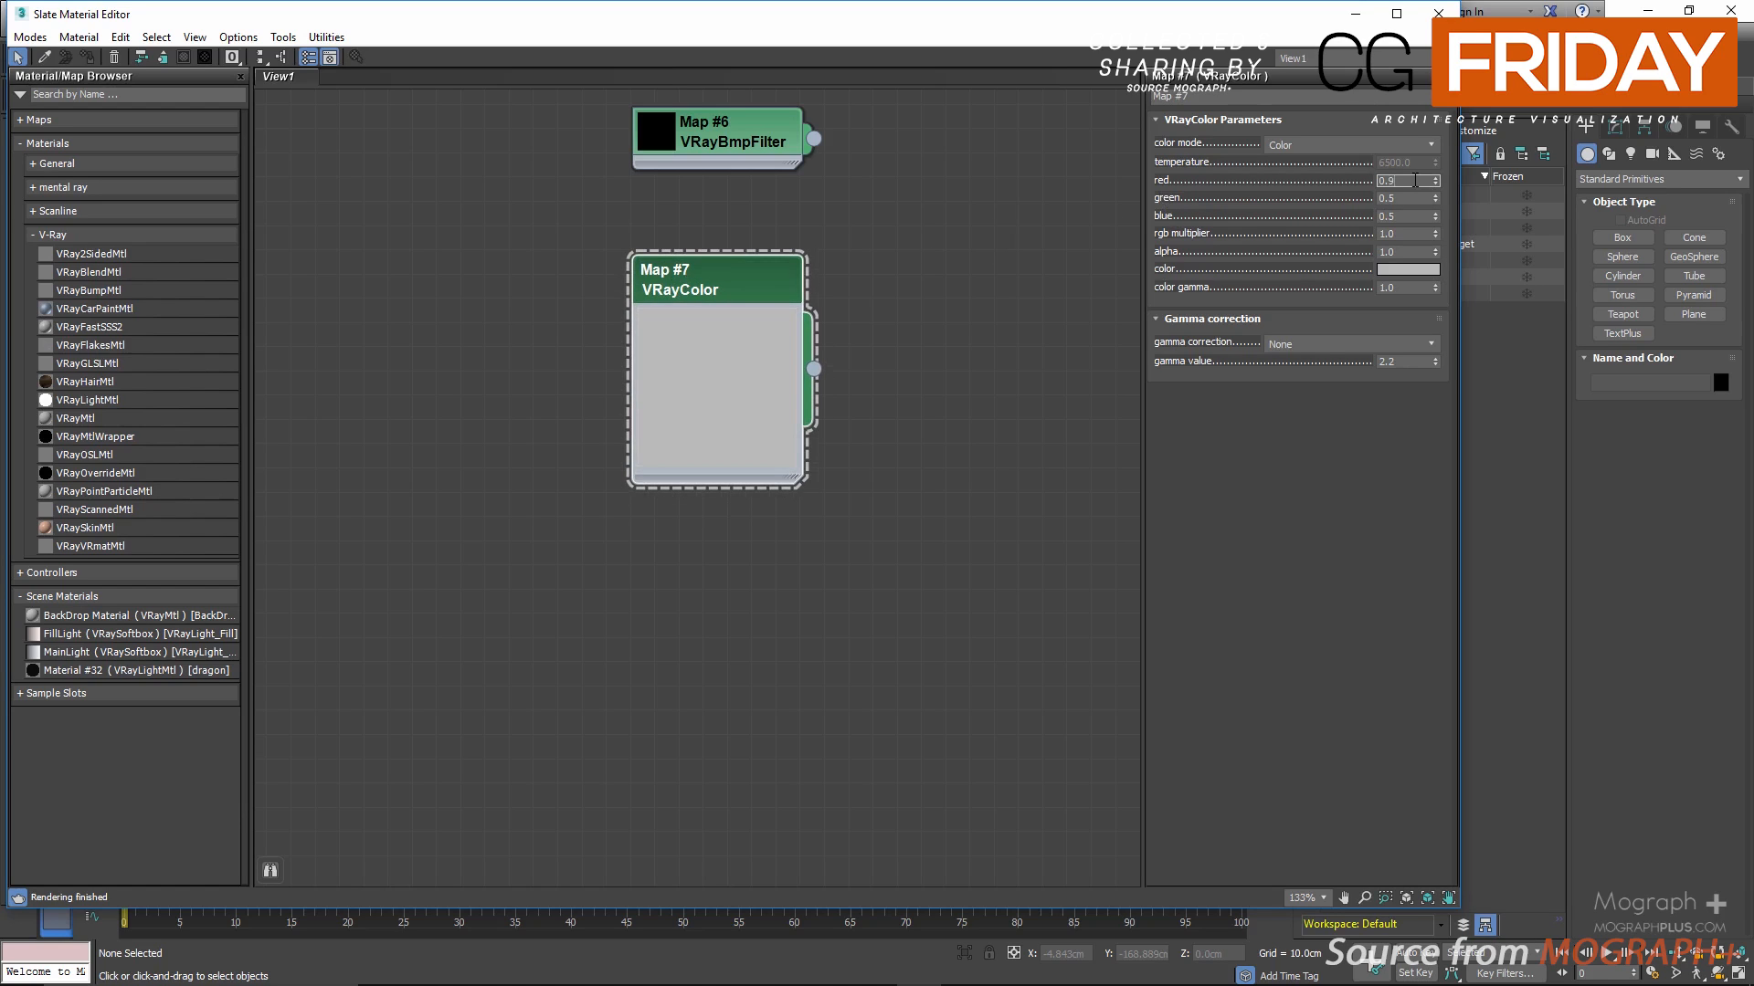
Step: Set the VRayColor map's red to 0.956, green to 0.25 and blue to 0.111
{"action": "left_click", "coordinate": [1414, 181]}
{"action": "type", "text": "0.956"}
{"action": "key", "text": "Return"}
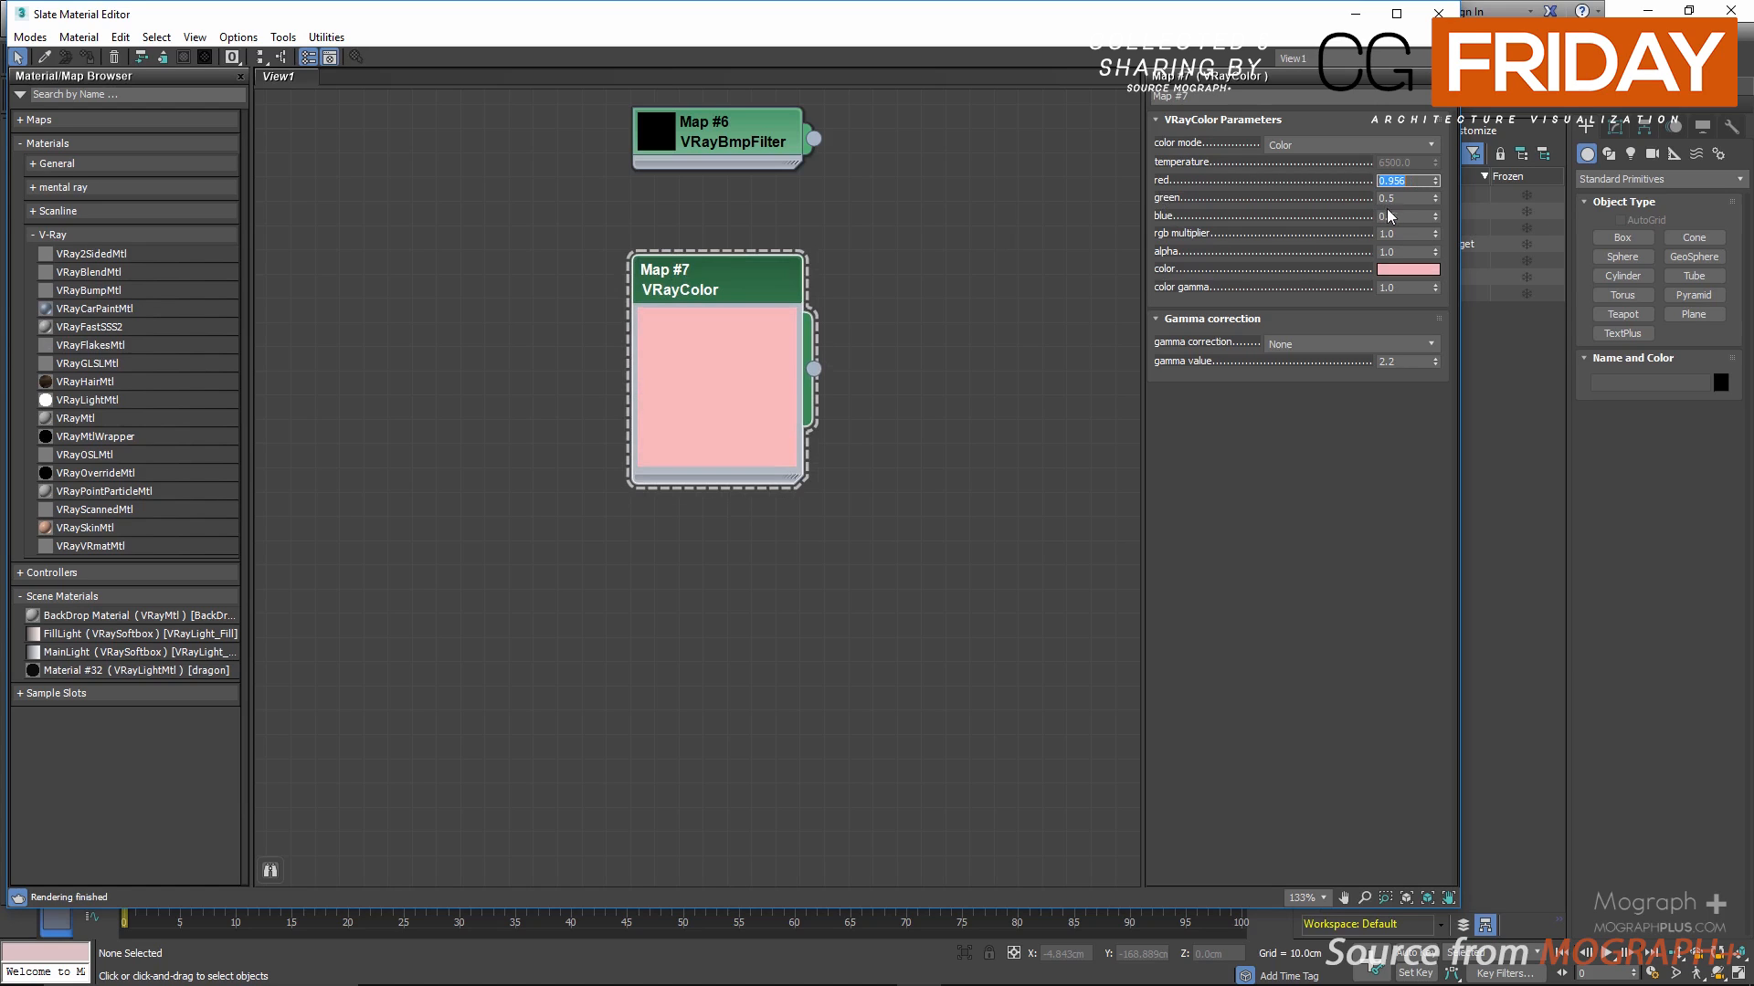
{"action": "left_click", "coordinate": [1403, 199]}
{"action": "type", "text": "0.25"}
{"action": "key", "text": "Return"}
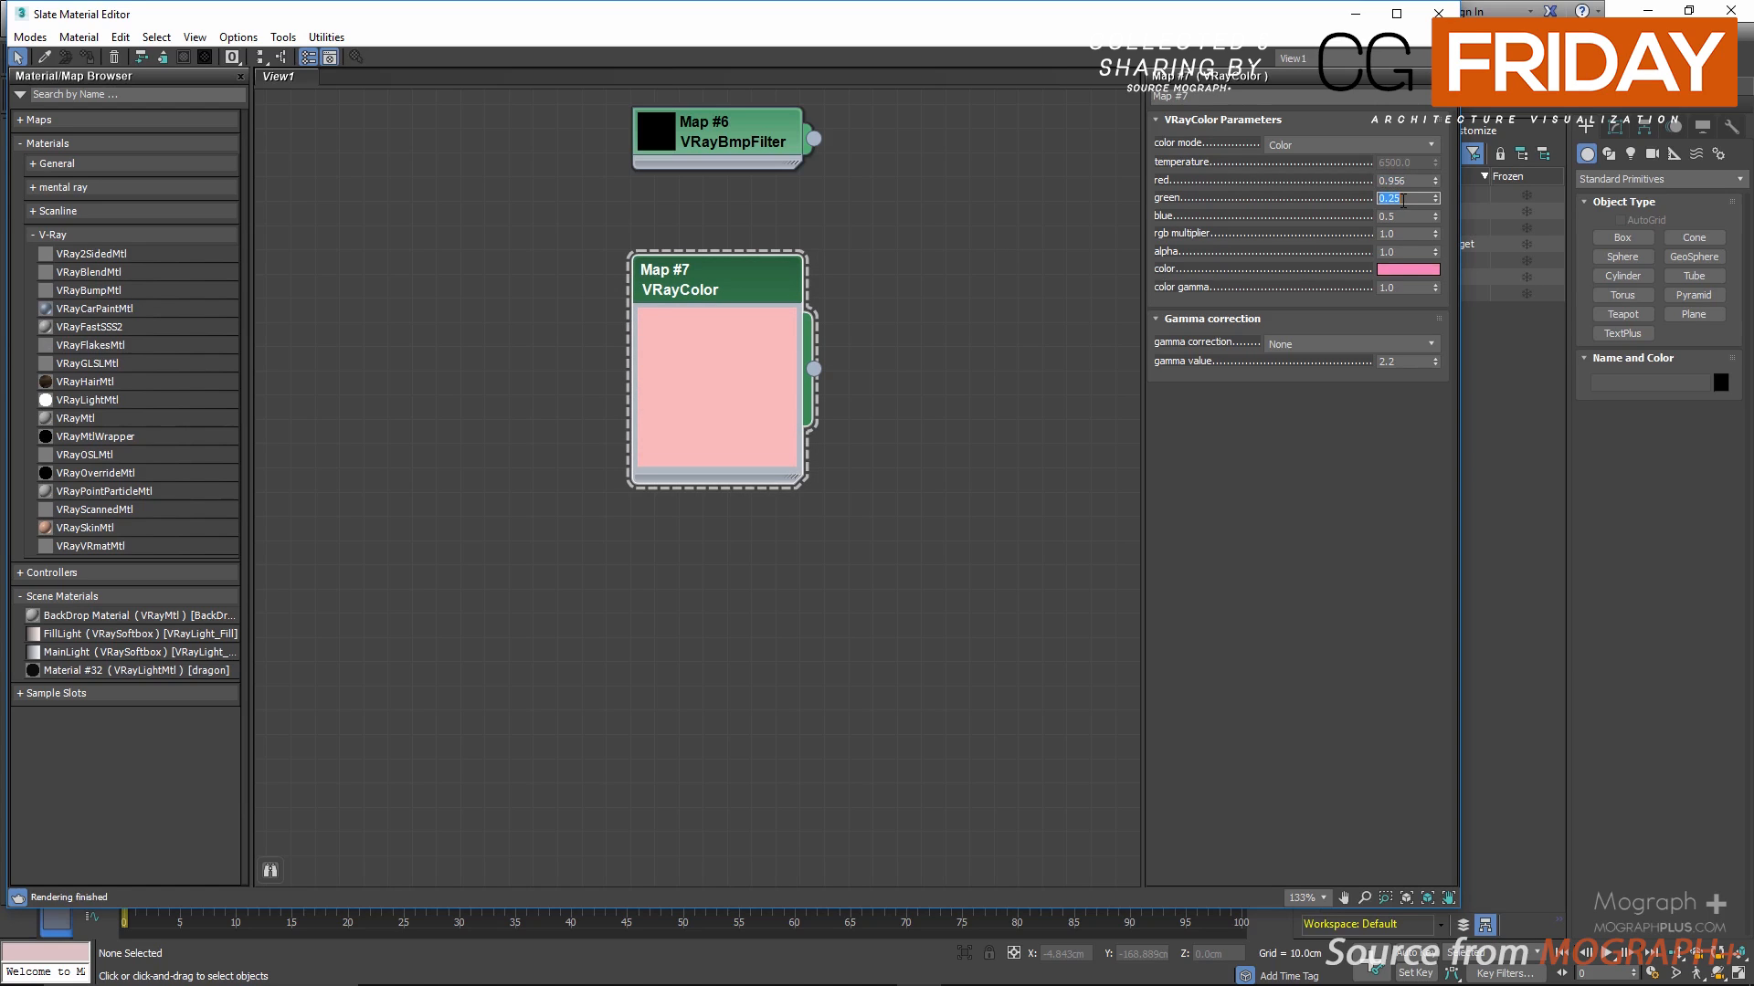
{"action": "left_click", "coordinate": [1403, 217]}
{"action": "type", "text": "0."}
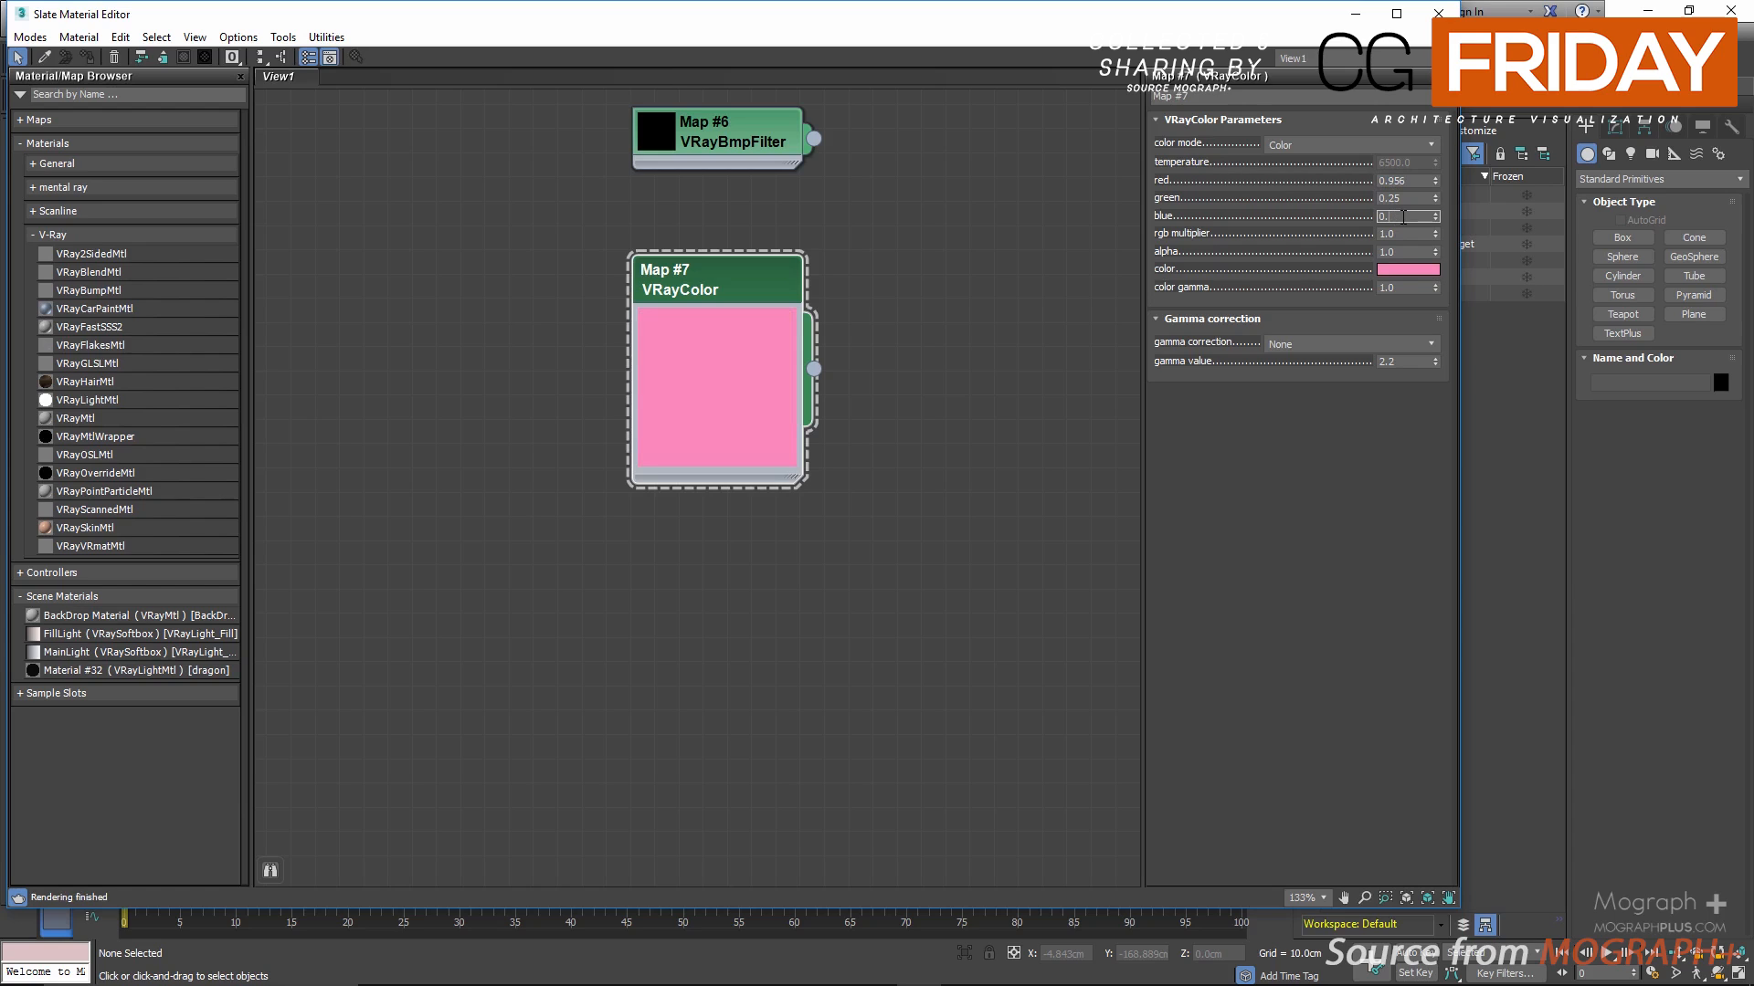
{"action": "type", "text": "111"}
{"action": "key", "text": "Return"}
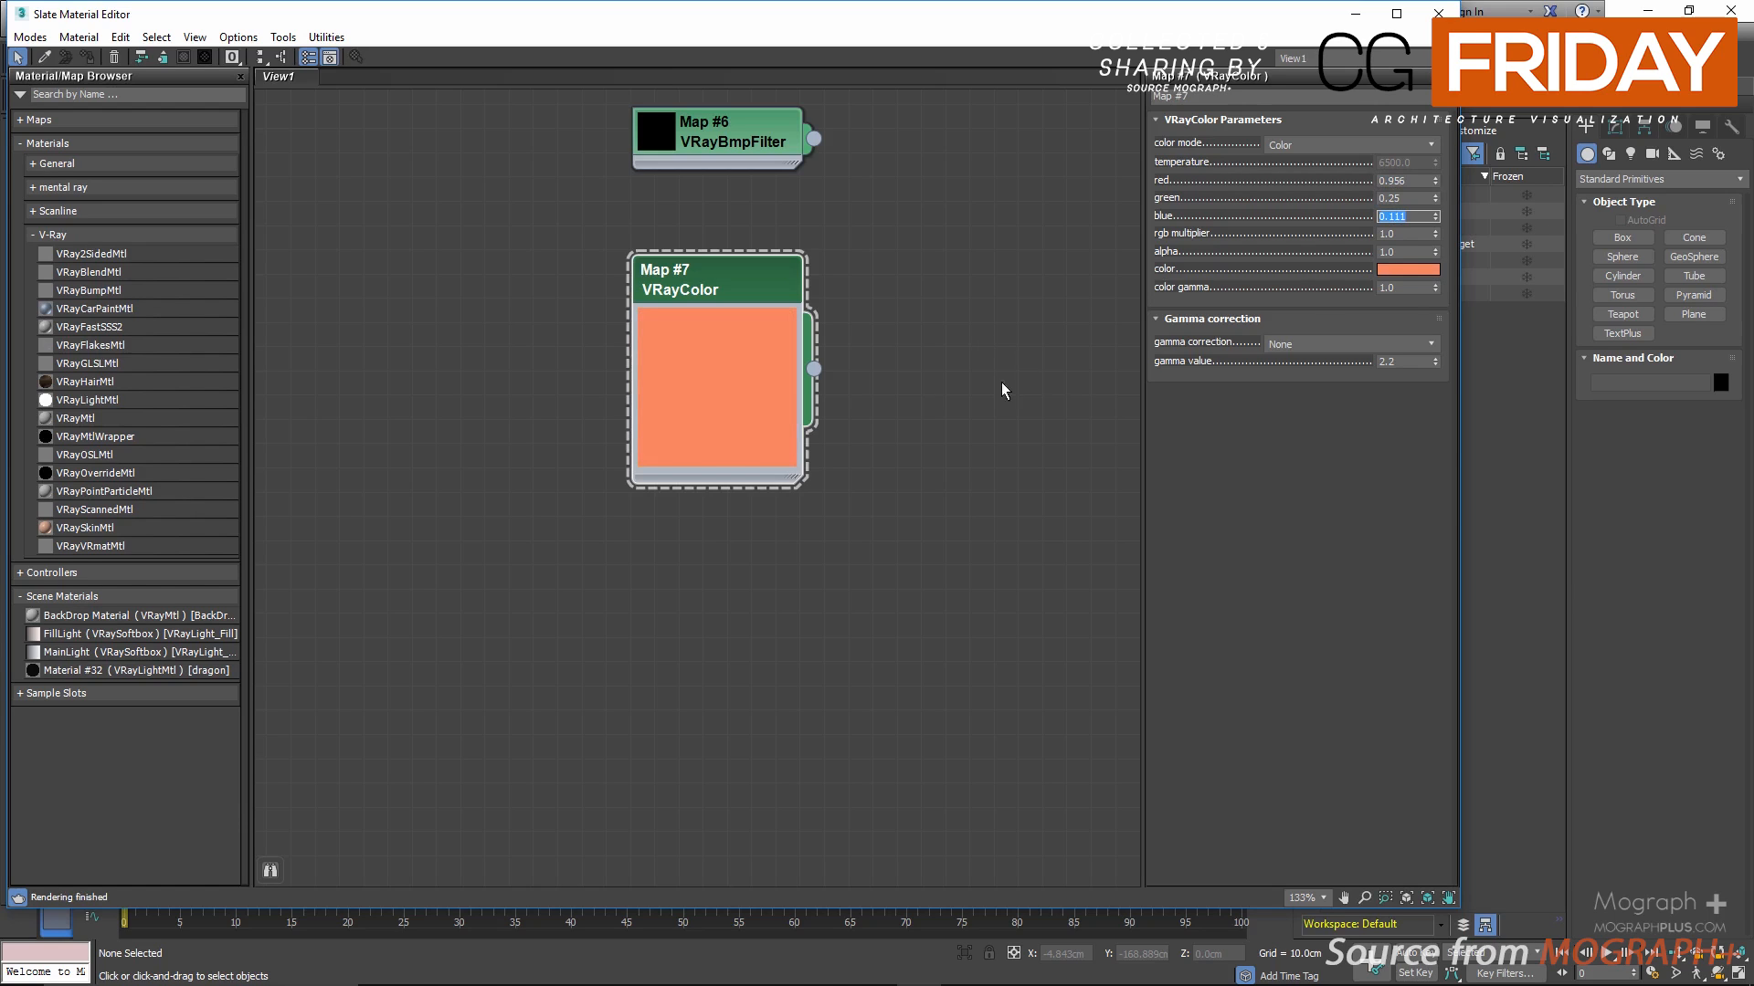
Step: Switch the VRayColor map's color mode to Temperature and try temperatures of 5400 and 9500
{"action": "left_click", "coordinate": [1313, 144]}
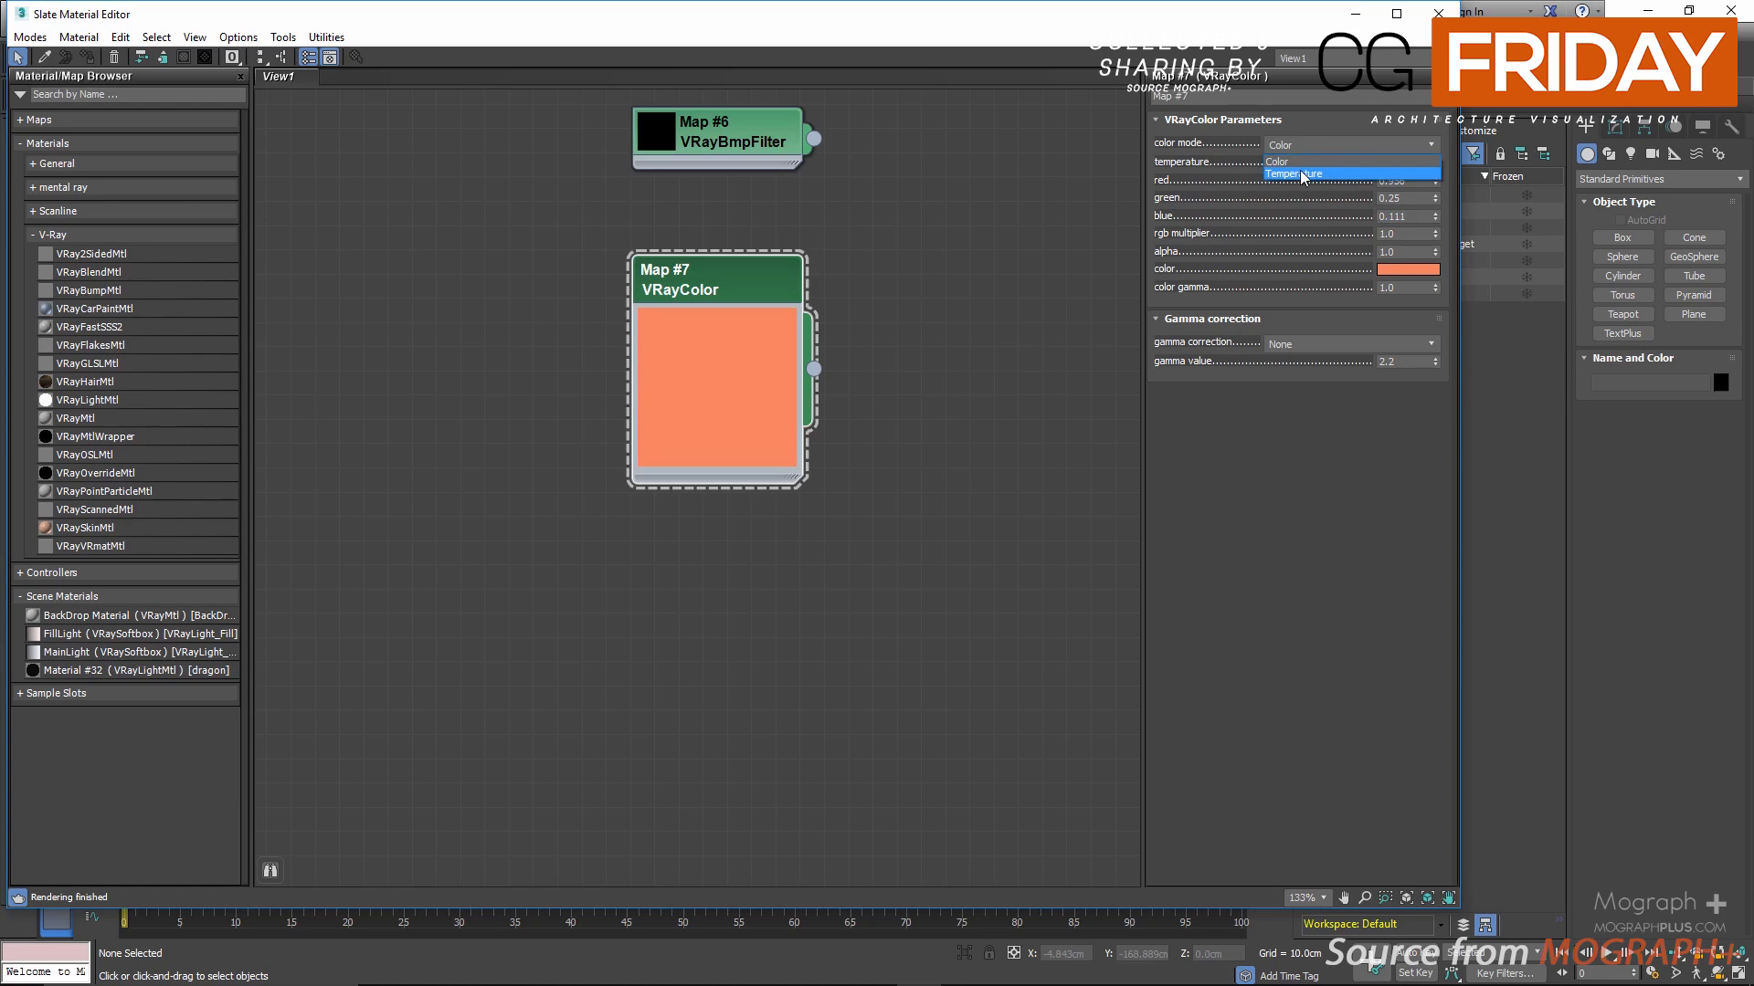
{"action": "left_click", "coordinate": [1303, 174]}
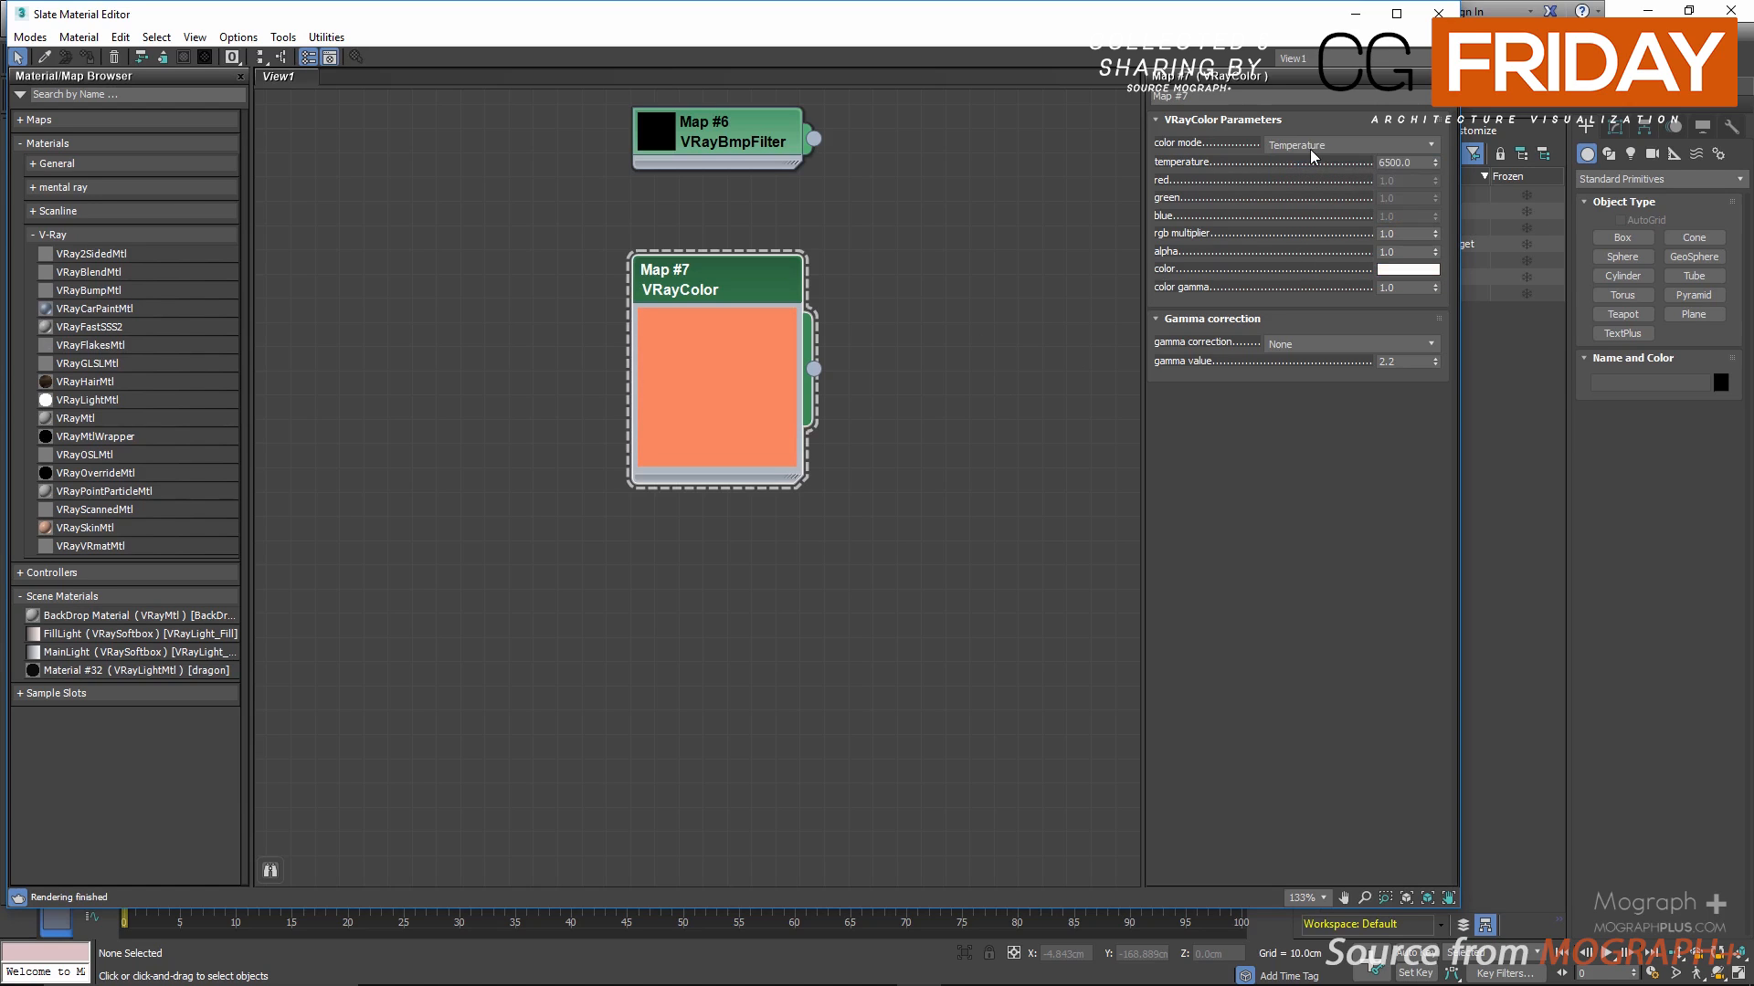
{"action": "double_click", "coordinate": [1412, 160]}
{"action": "type", "text": "5400"}
{"action": "key", "text": "Return"}
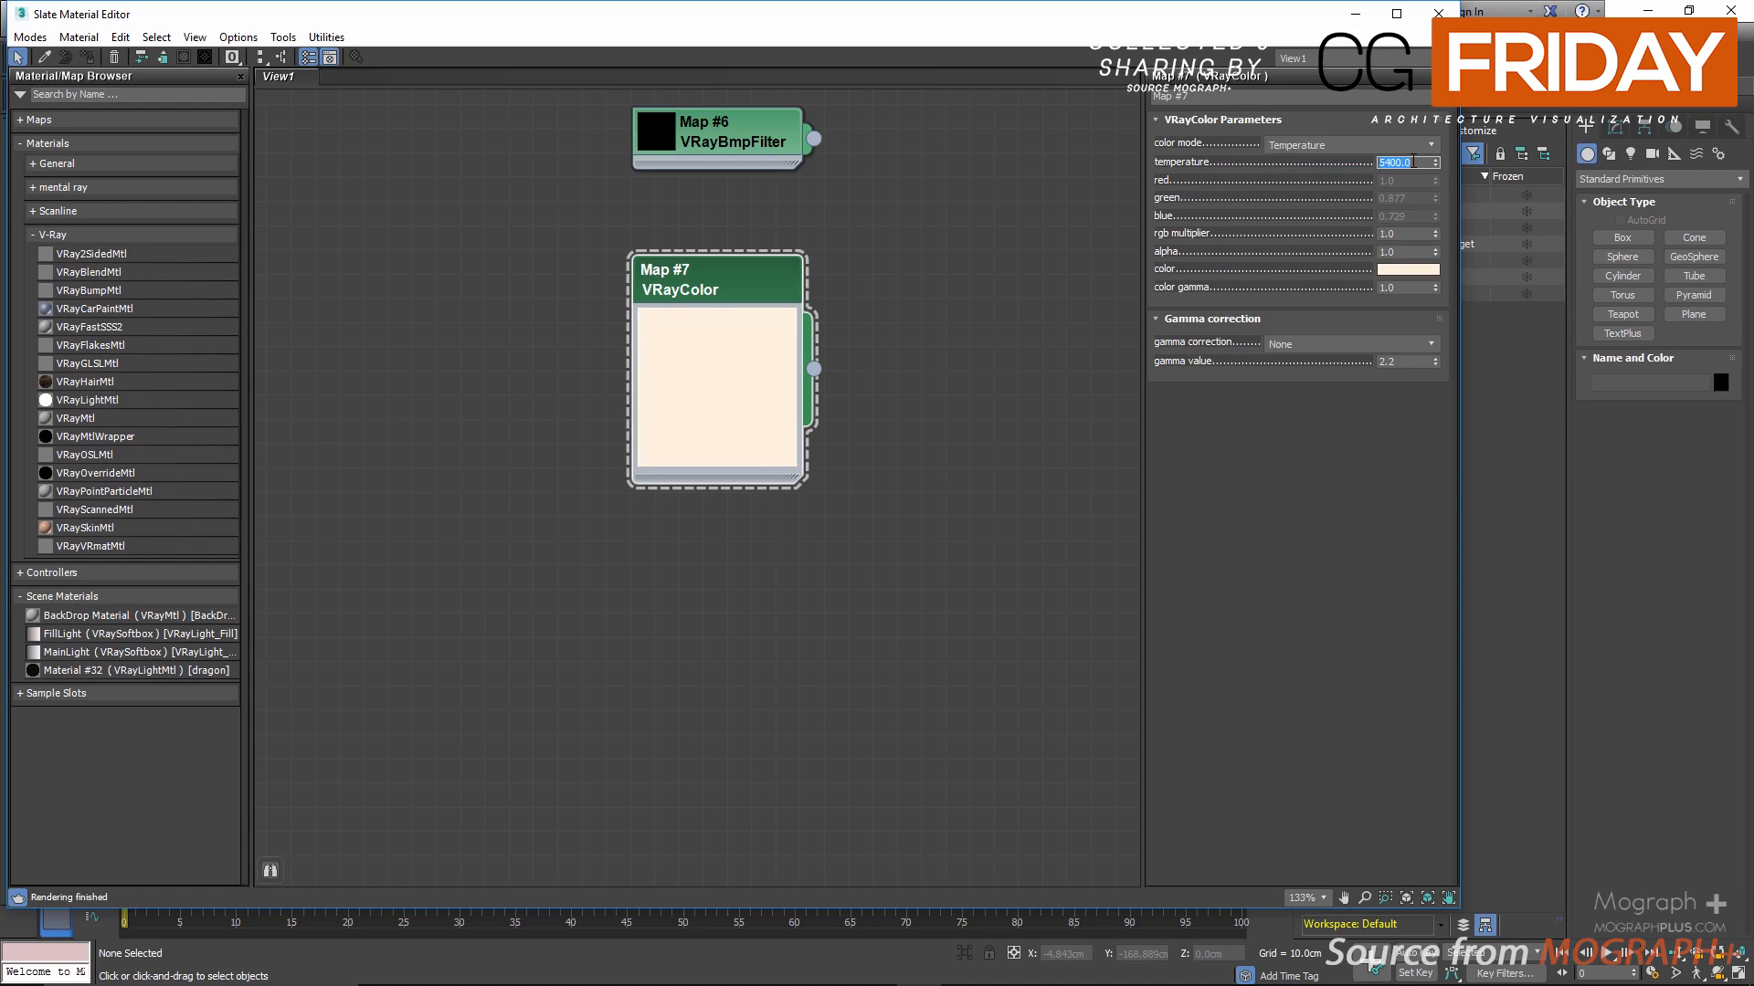
{"action": "type", "text": "9500"}
{"action": "key", "text": "Return"}
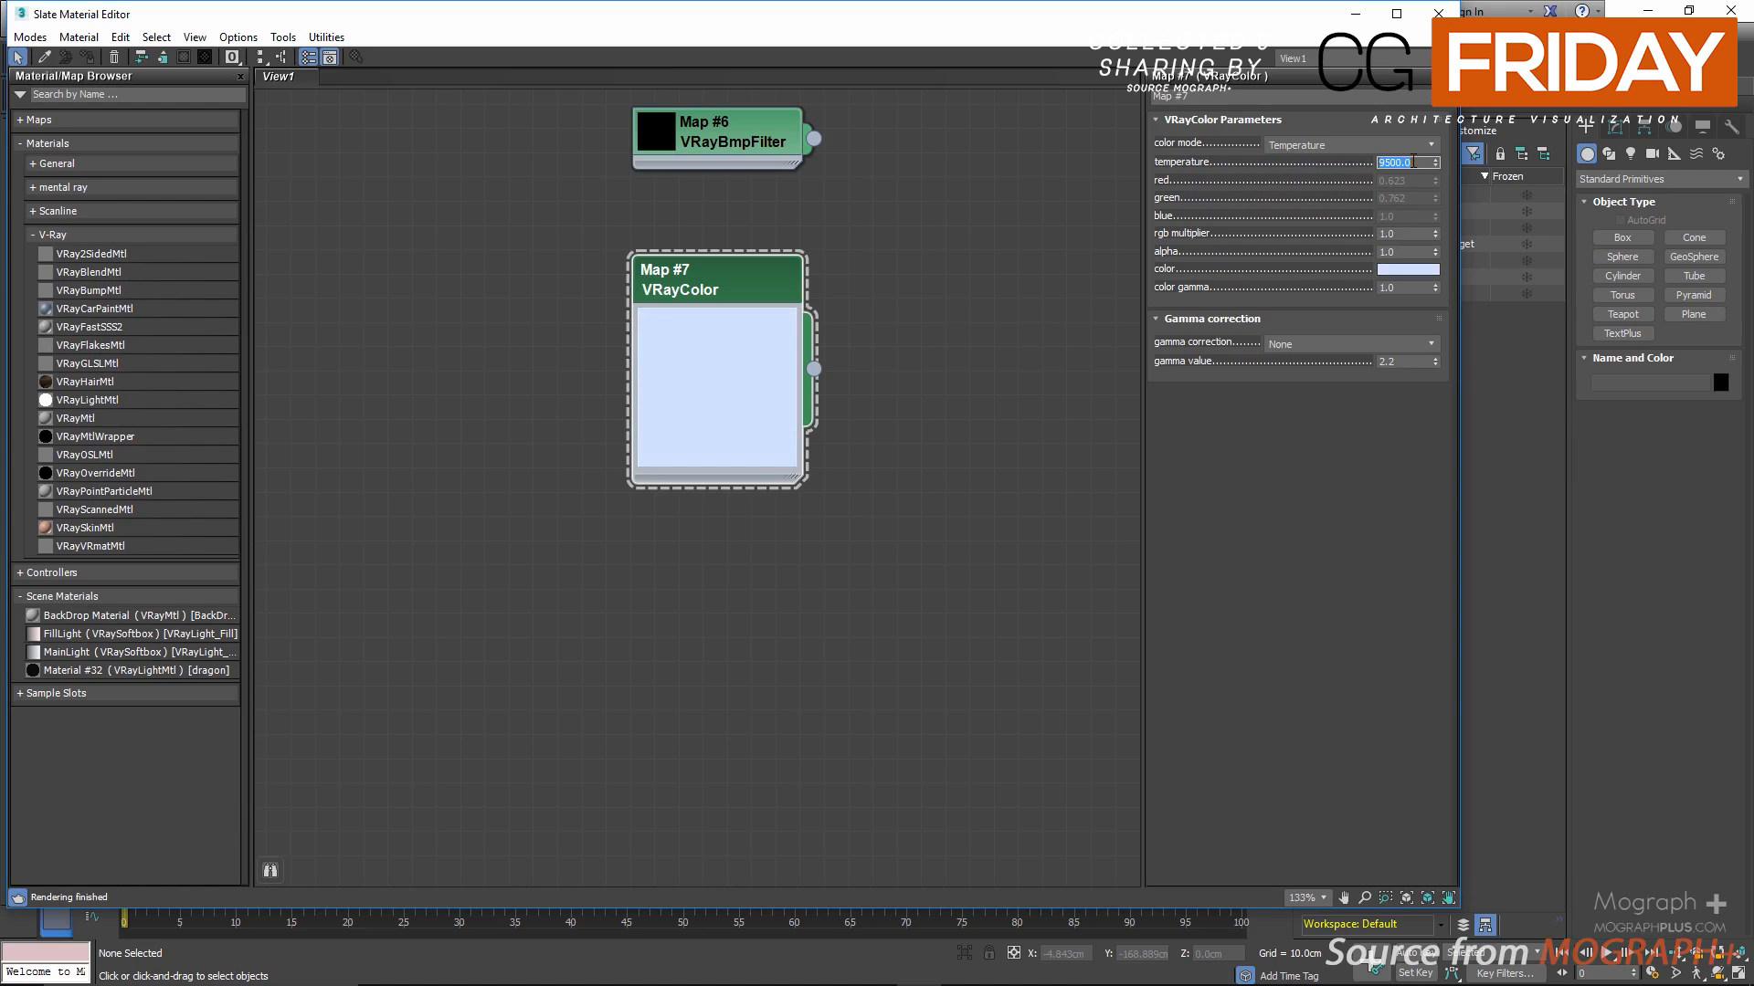
Step: Return the VRayColor map's color mode to Color and inspect its color selector without changing the color
{"action": "left_click", "coordinate": [1318, 144]}
{"action": "left_click", "coordinate": [1308, 161]}
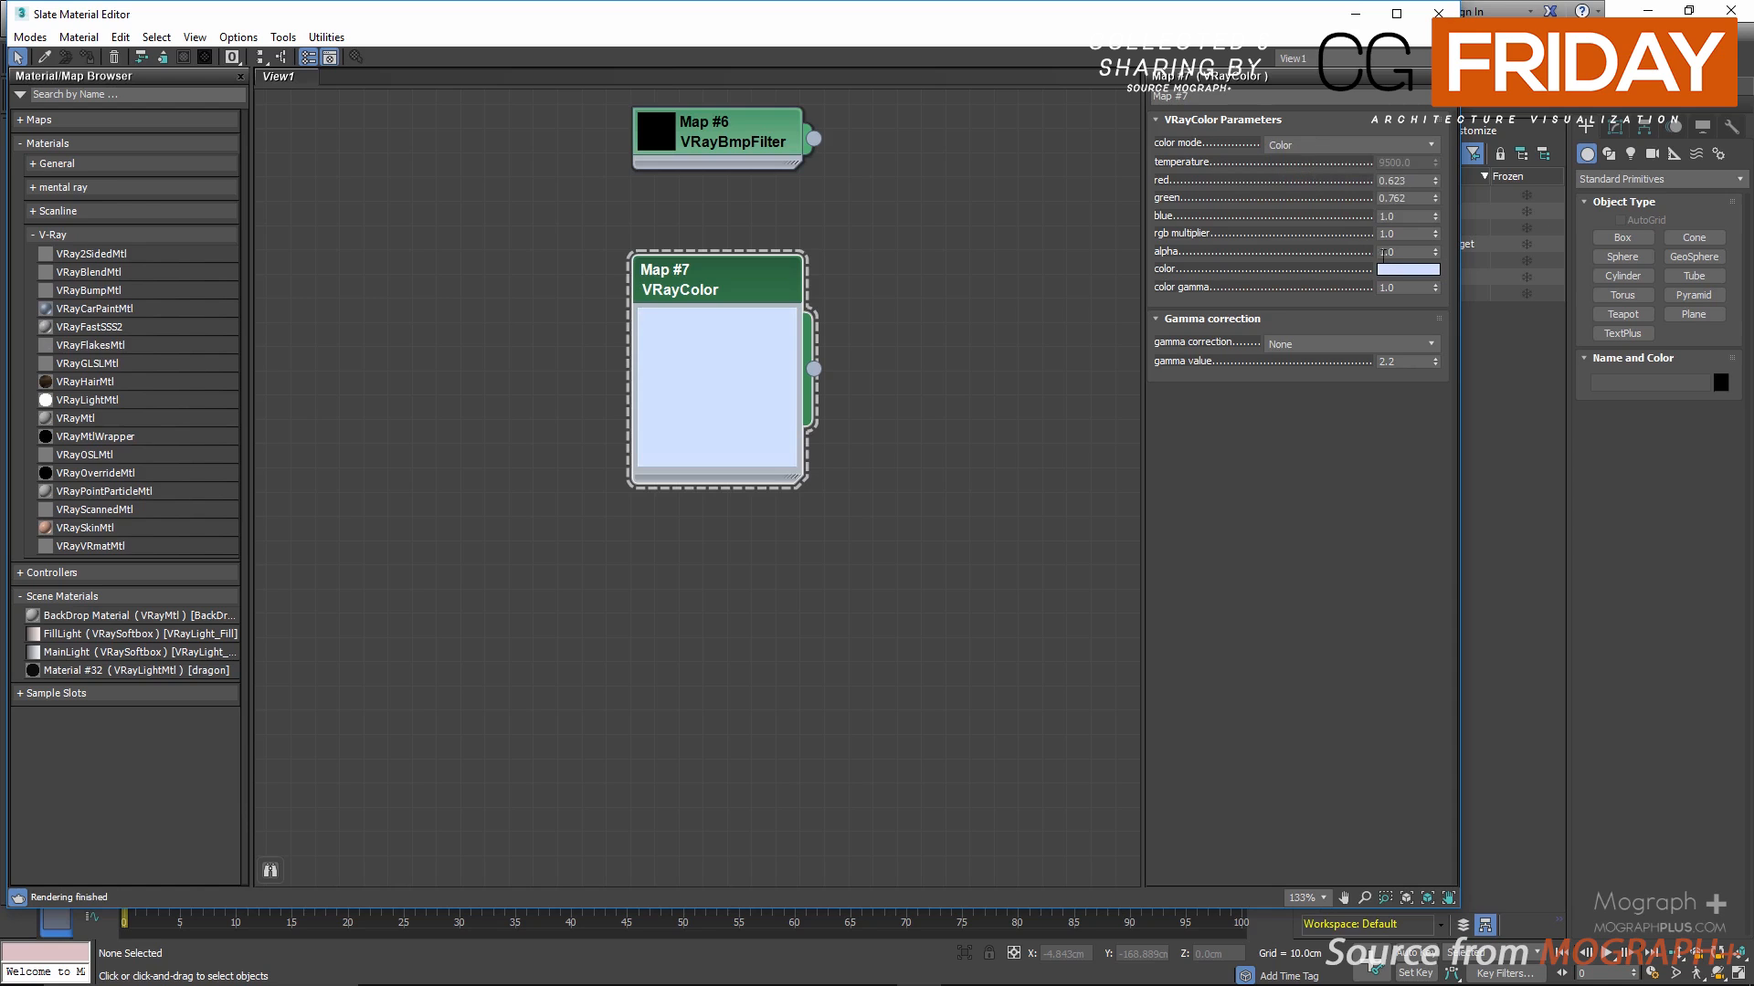
{"action": "left_click", "coordinate": [1392, 269]}
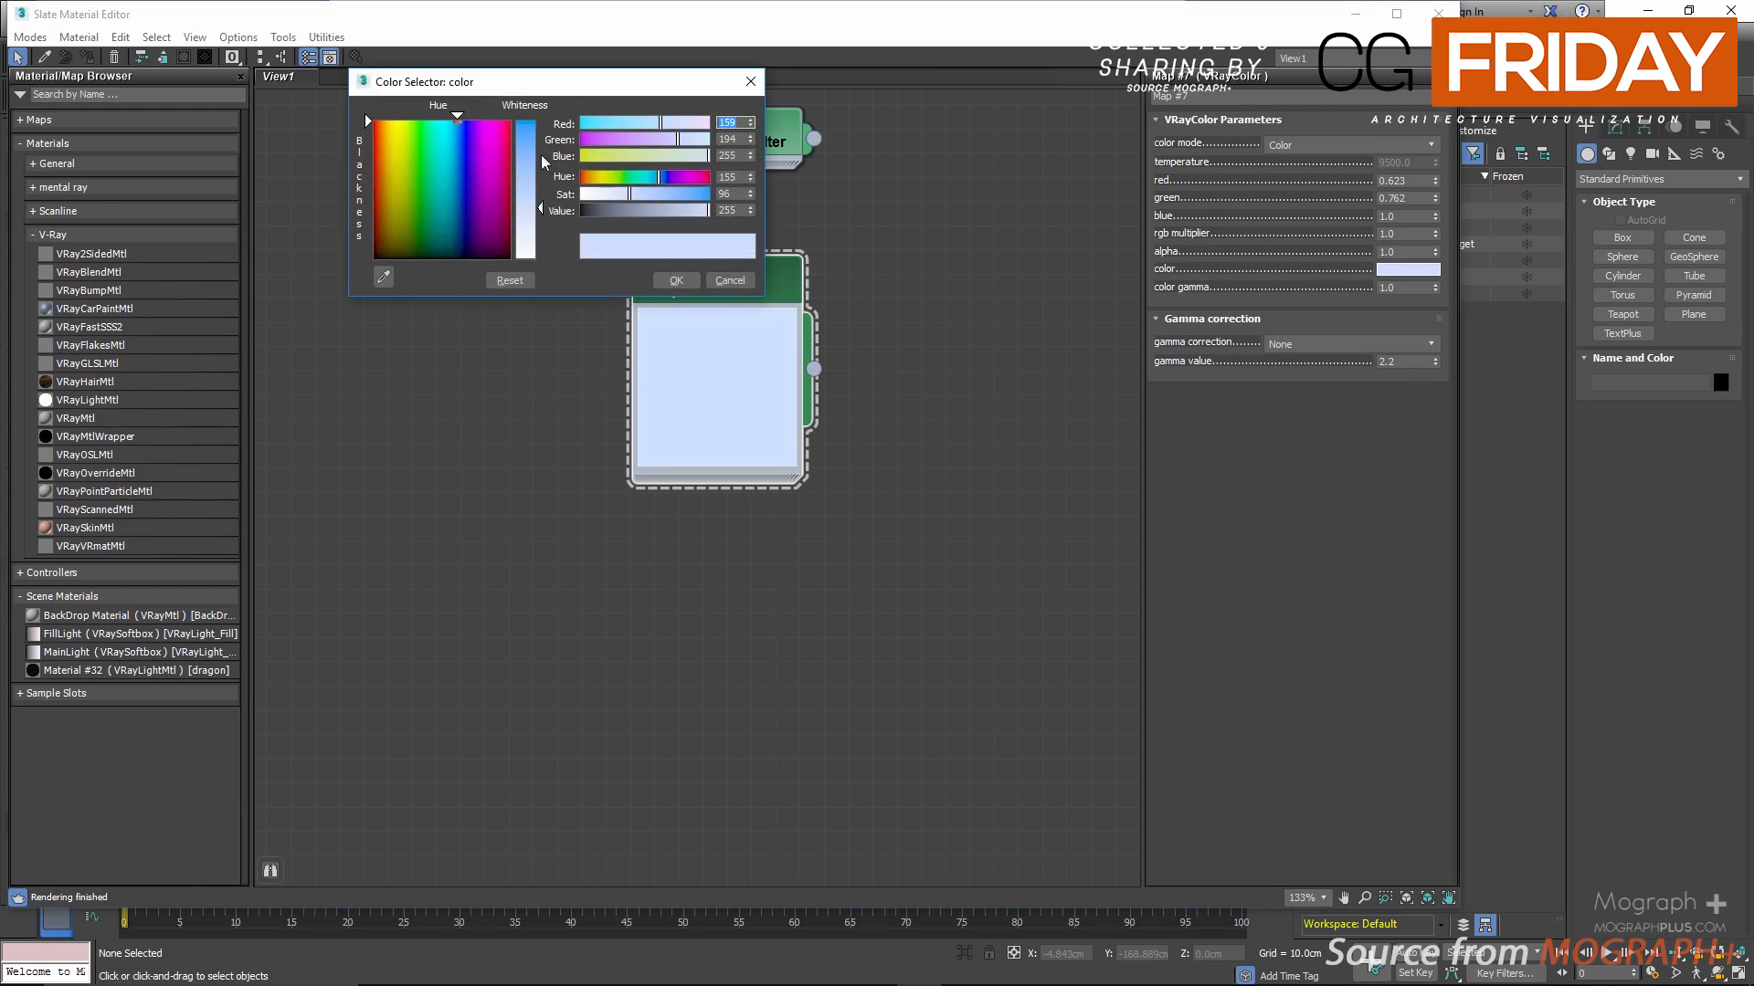
{"action": "left_click", "coordinate": [728, 281]}
Step: Add a V-Ray VRayMtl material in the free space beside the VRayColor node
{"action": "left_click_drag", "start_coordinate": [714, 286], "coordinate": [665, 261]}
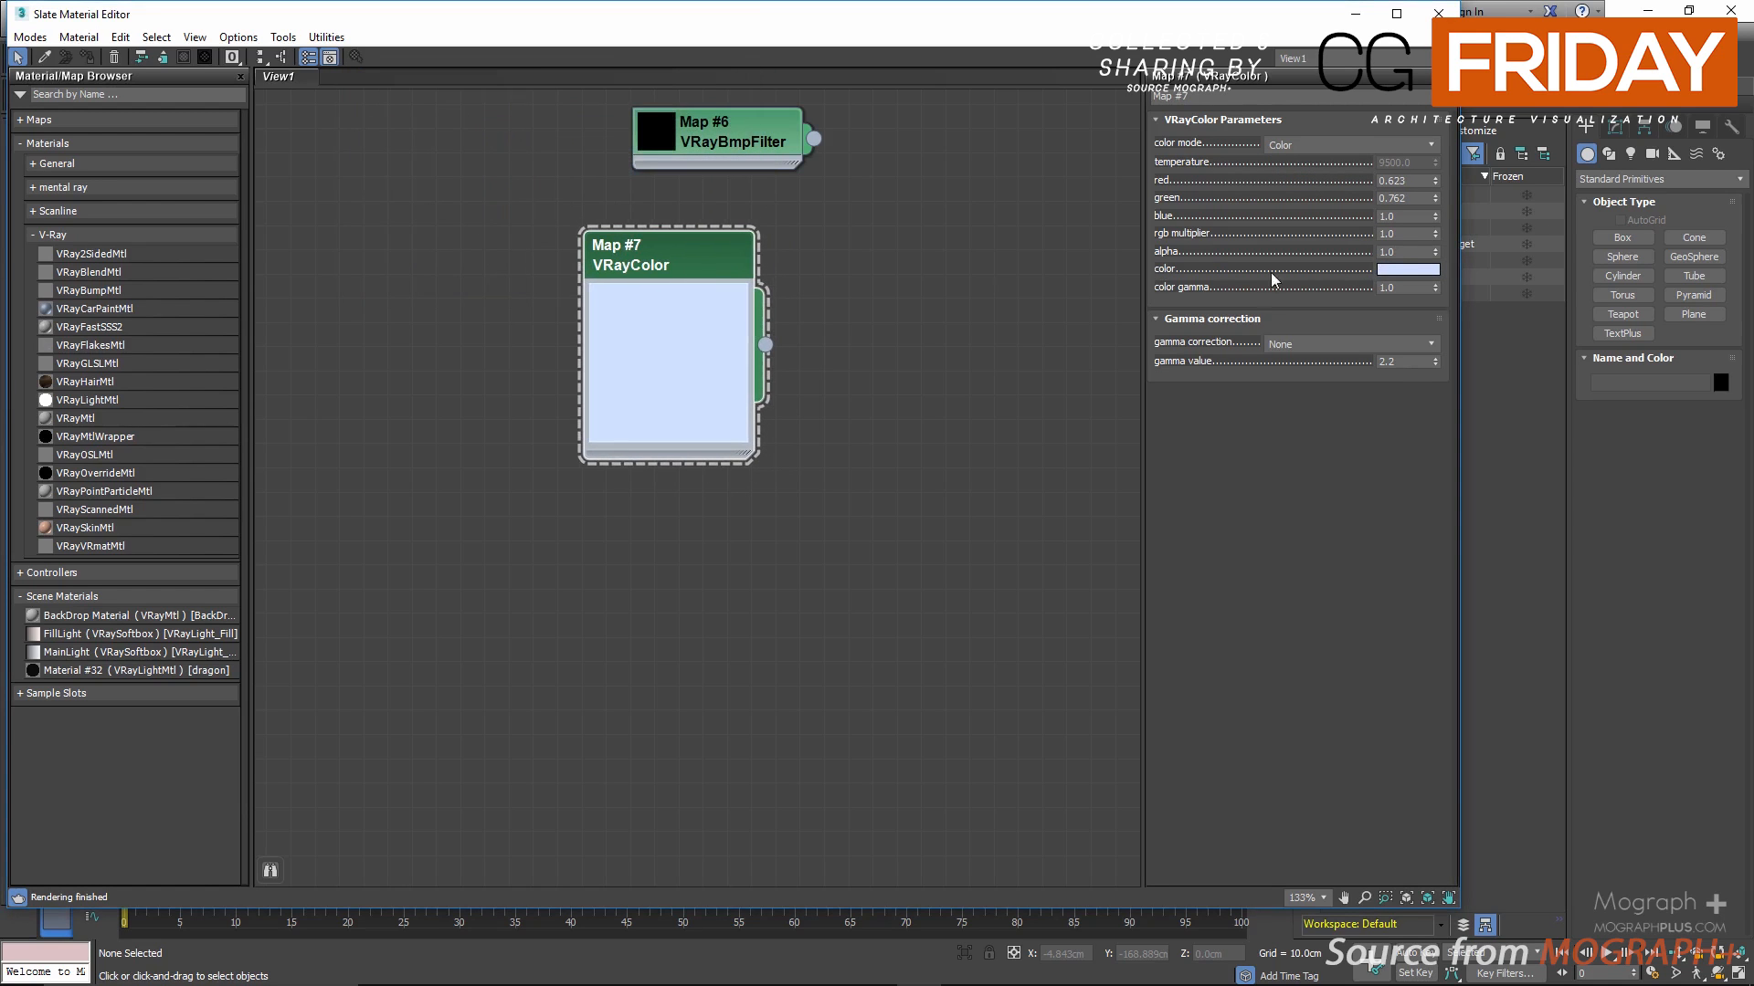
{"action": "middle_click_drag", "start_coordinate": [880, 287], "coordinate": [750, 275]}
{"action": "right_click", "coordinate": [797, 264]}
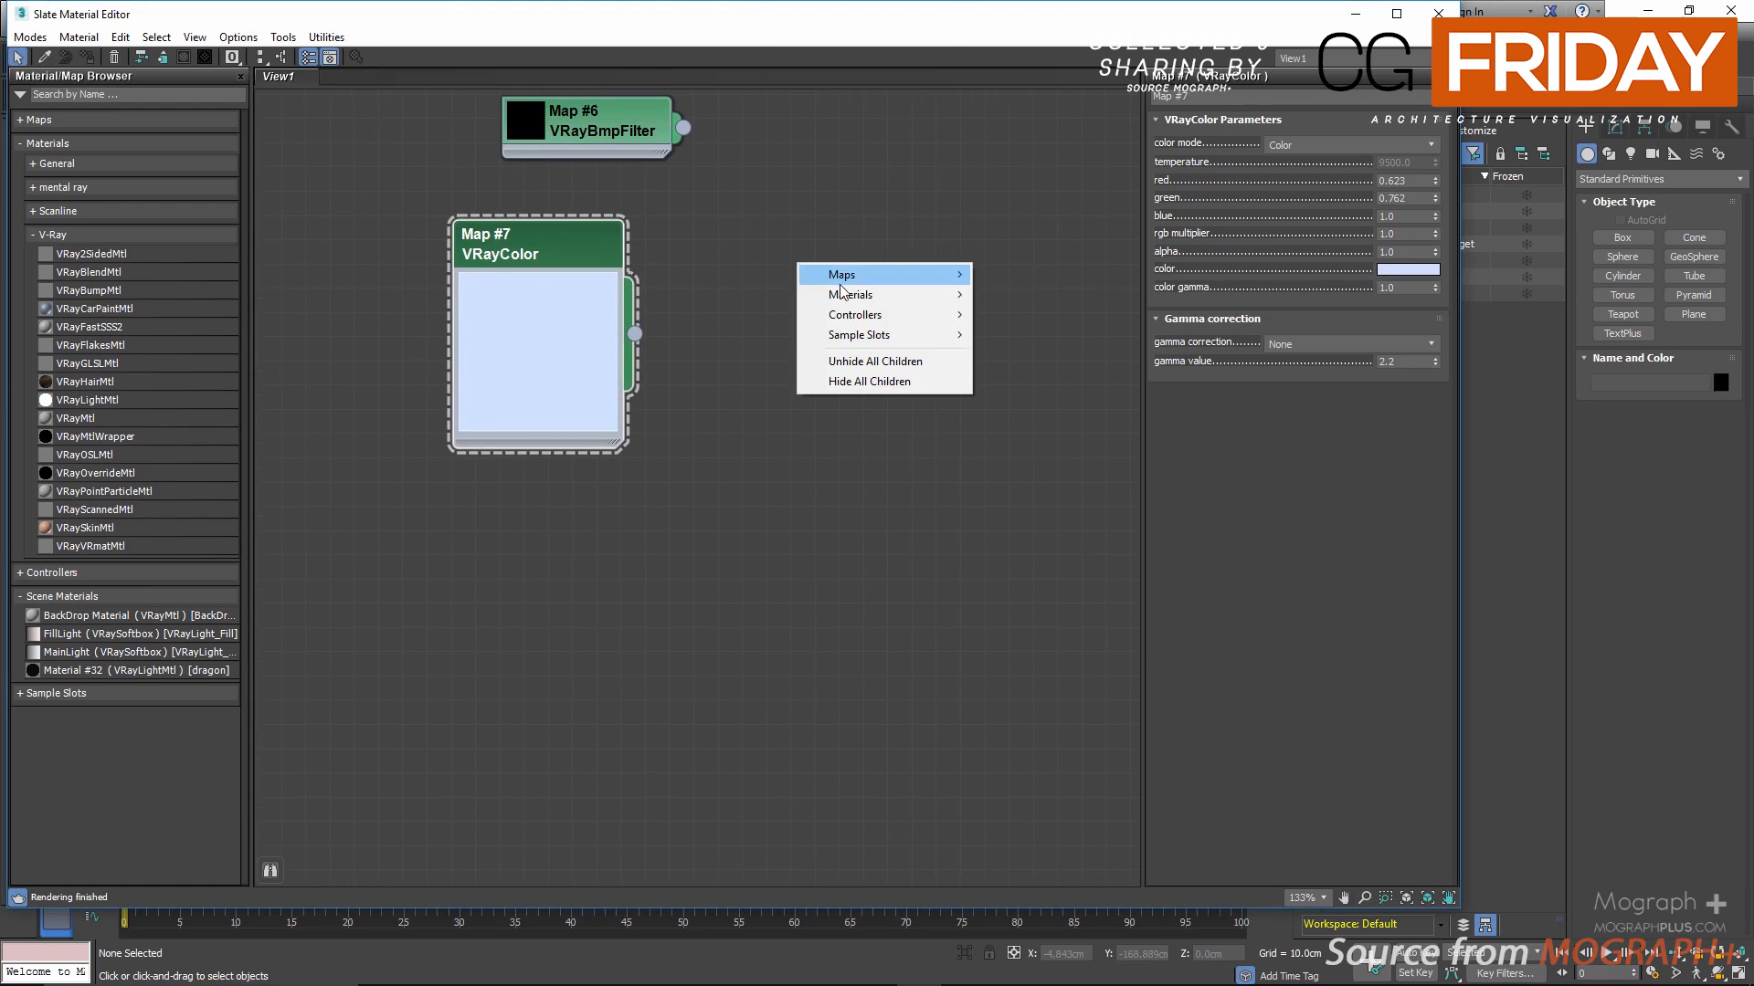
{"action": "mouse_move", "coordinate": [850, 295]}
{"action": "mouse_move", "coordinate": [1065, 364]}
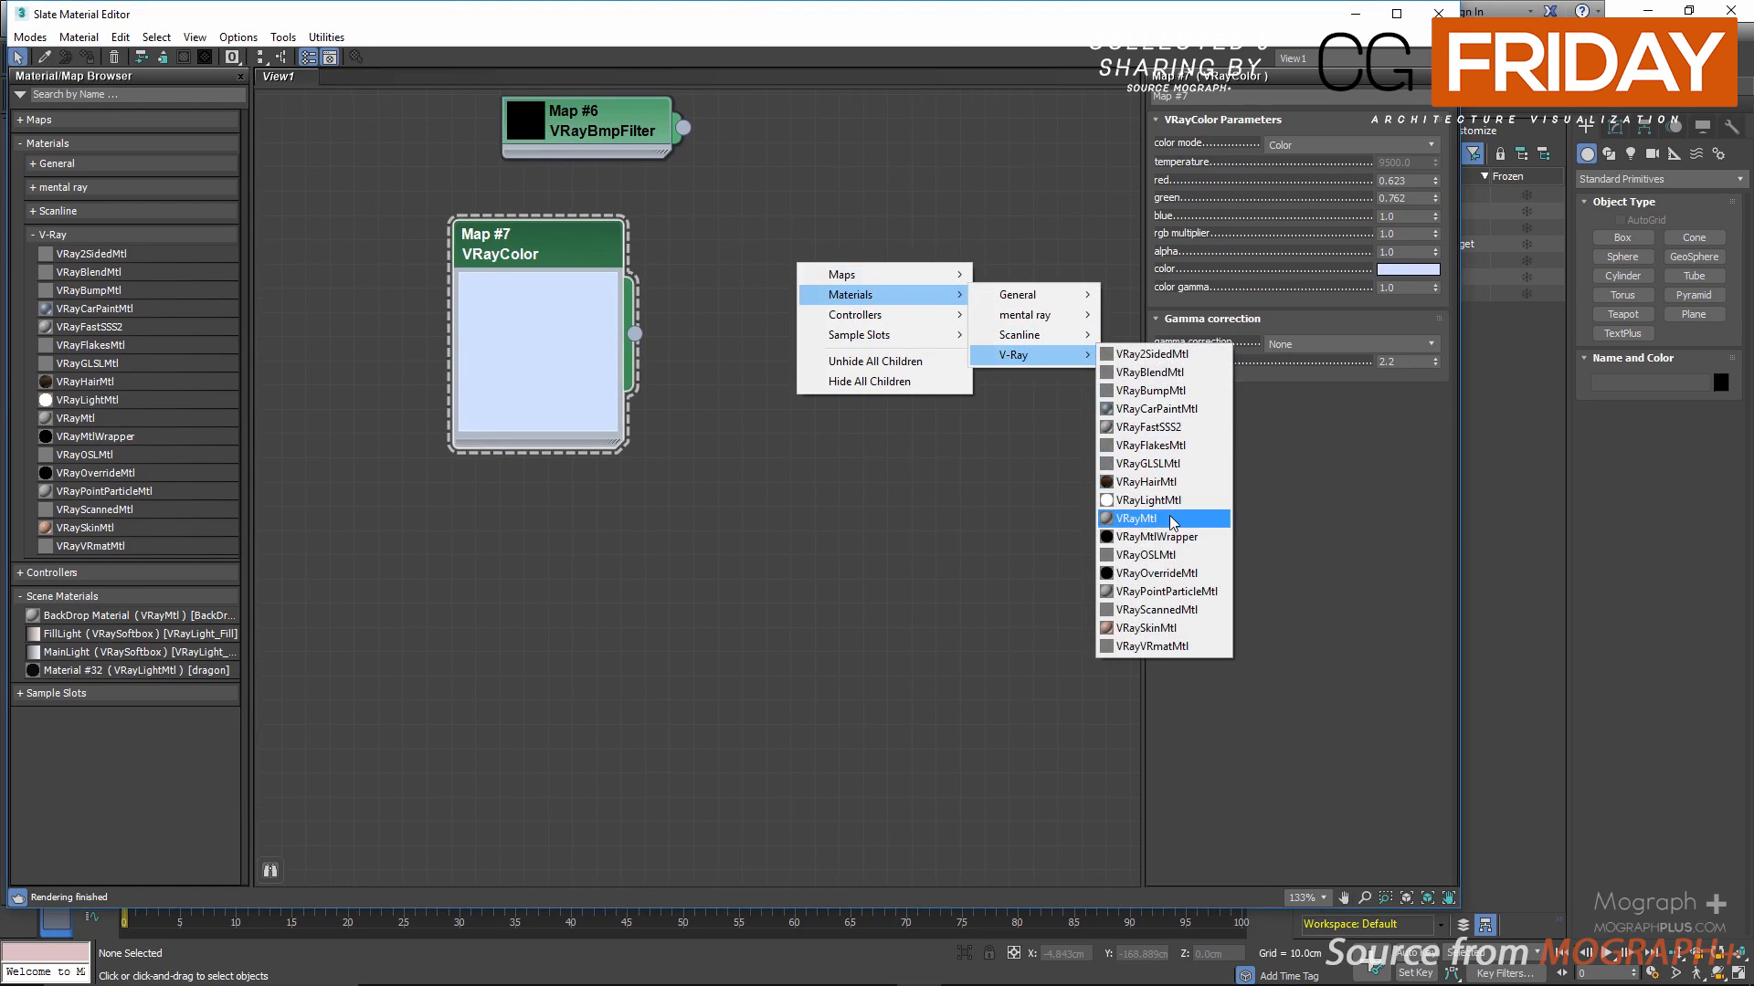
{"action": "left_click", "coordinate": [1135, 517]}
{"action": "left_click_drag", "start_coordinate": [819, 294], "coordinate": [917, 319]}
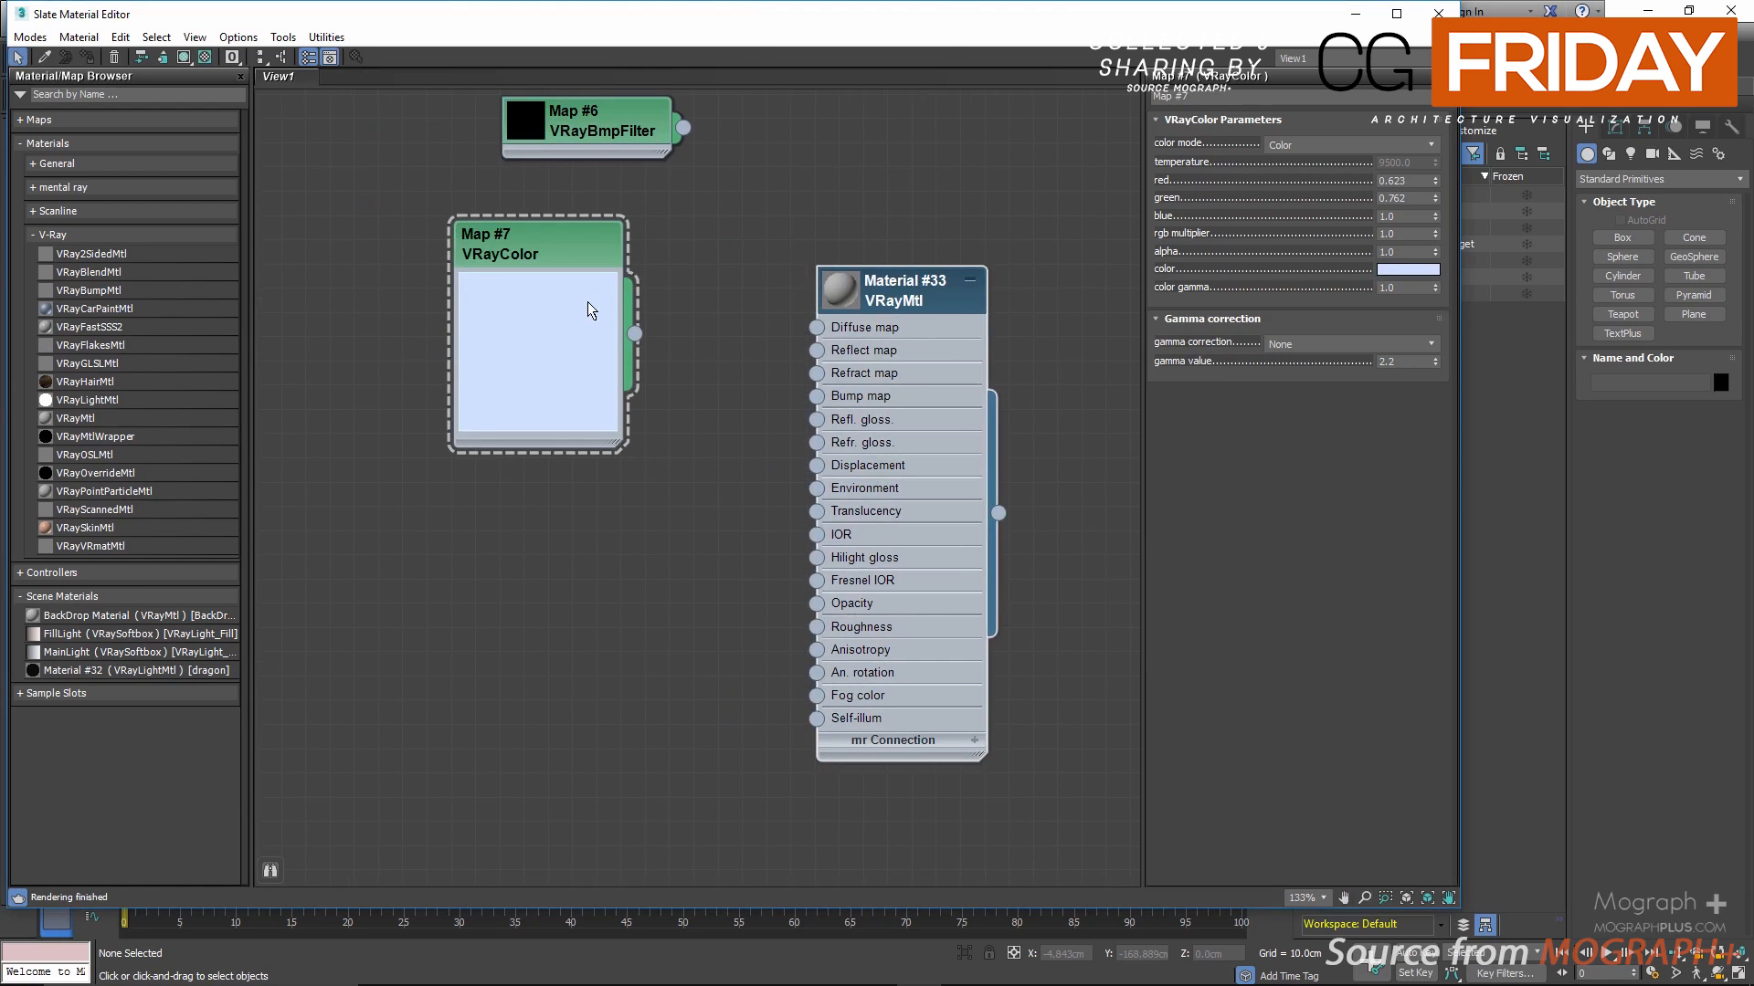
Step: Shrink the VRayColor node's preview and pick a saturated pink with red 1.0, green 0.153 and blue 0.353
{"action": "double_click", "coordinate": [594, 311]}
{"action": "left_click", "coordinate": [1378, 273]}
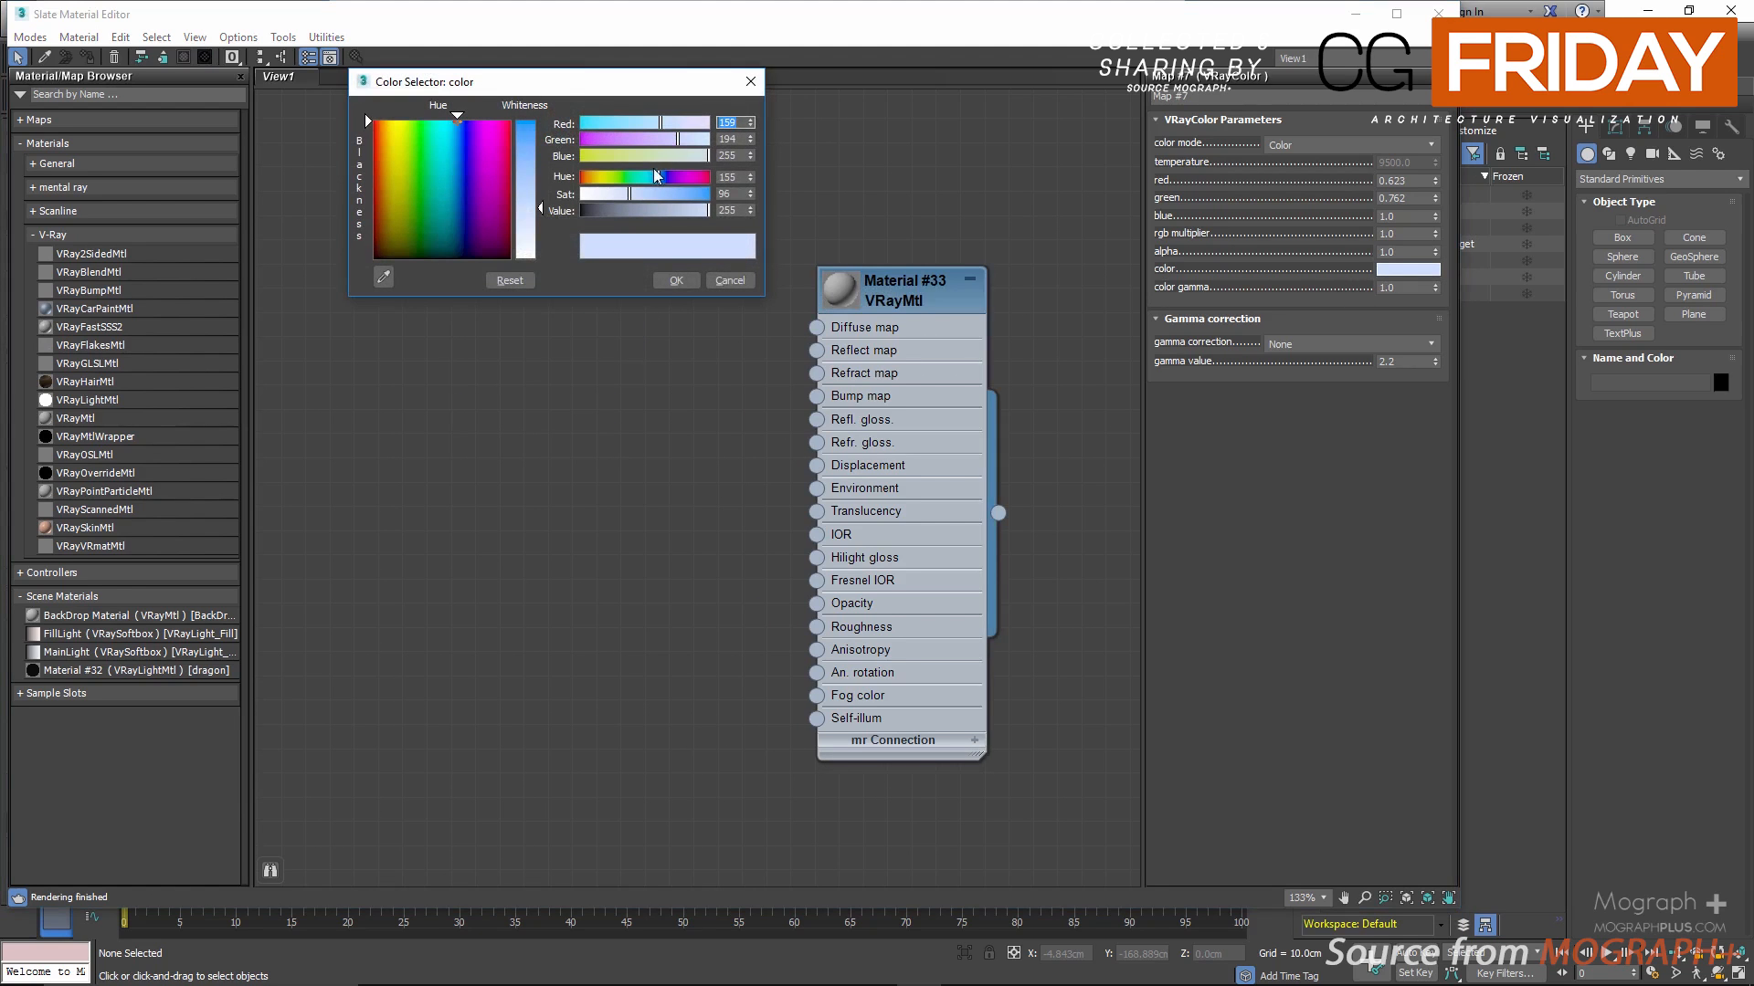
{"action": "left_click_drag", "start_coordinate": [654, 173], "coordinate": [703, 179]}
{"action": "left_click_drag", "start_coordinate": [696, 195], "coordinate": [687, 196]}
{"action": "left_click", "coordinate": [676, 280]}
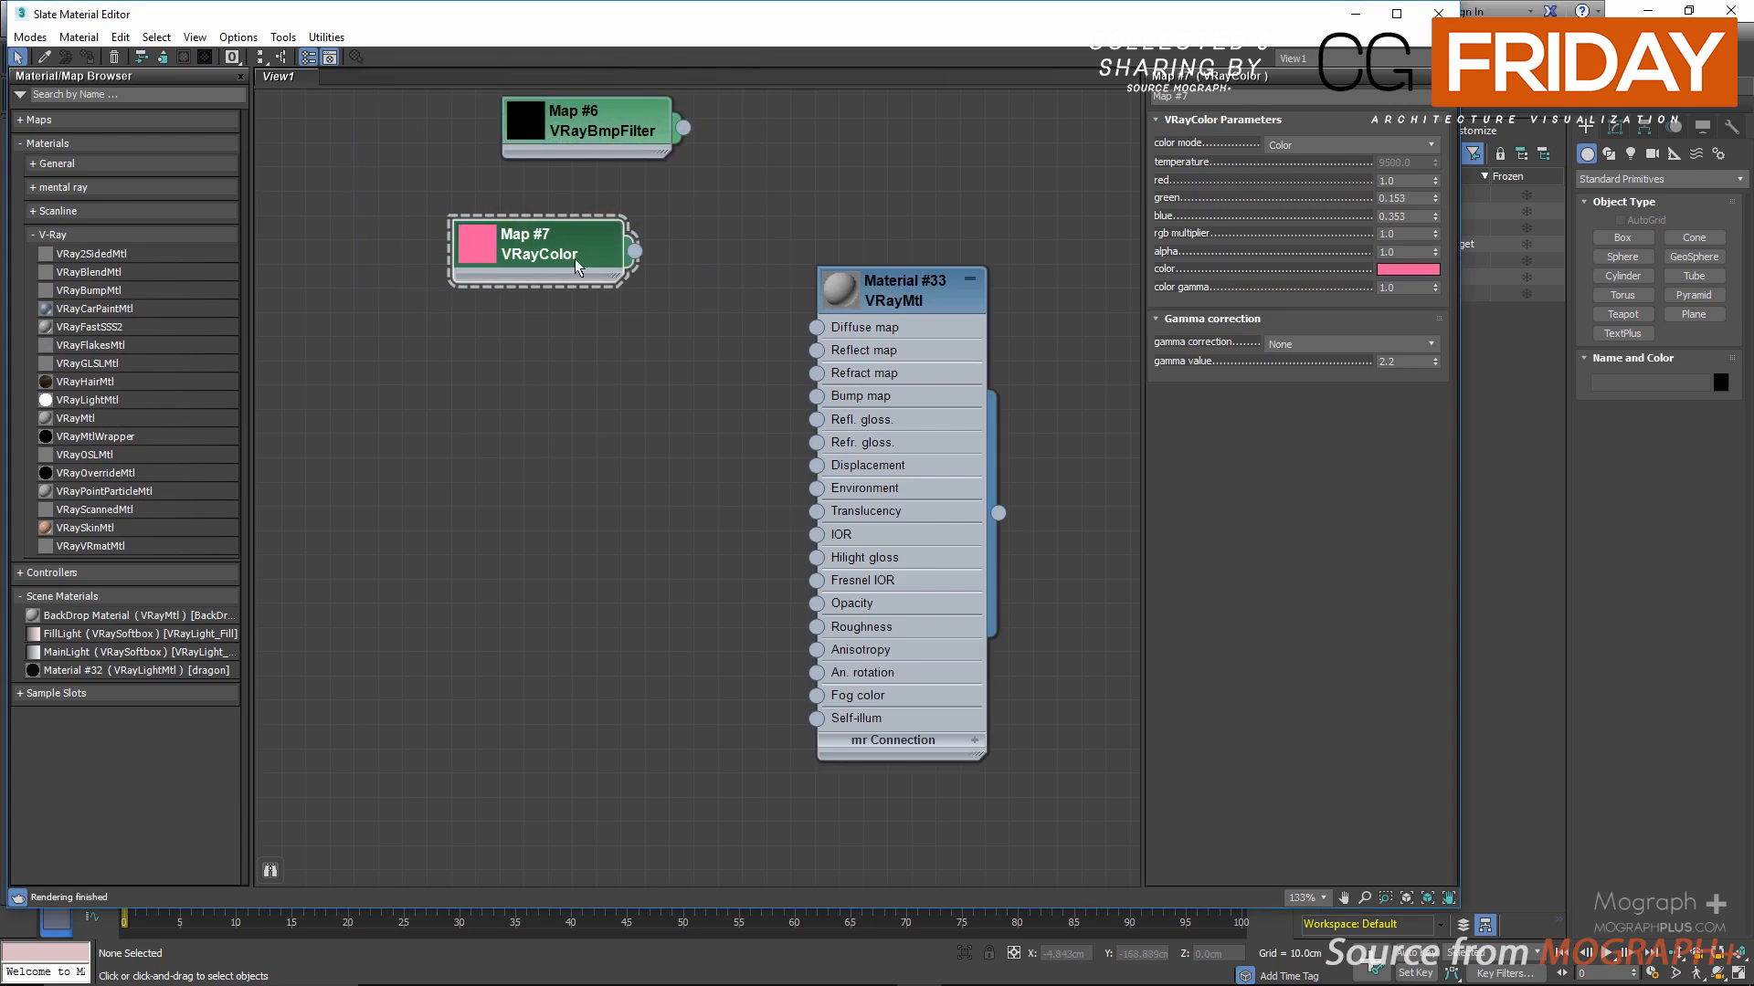
Step: Connect the VRayColor map to the VRayMtl's Diffuse map, then collapse the material's slots and enlarge its preview
{"action": "left_click_drag", "start_coordinate": [635, 253], "coordinate": [817, 327]}
{"action": "double_click", "coordinate": [833, 292]}
{"action": "left_click", "coordinate": [970, 280]}
{"action": "left_click_drag", "start_coordinate": [897, 286], "coordinate": [947, 165]}
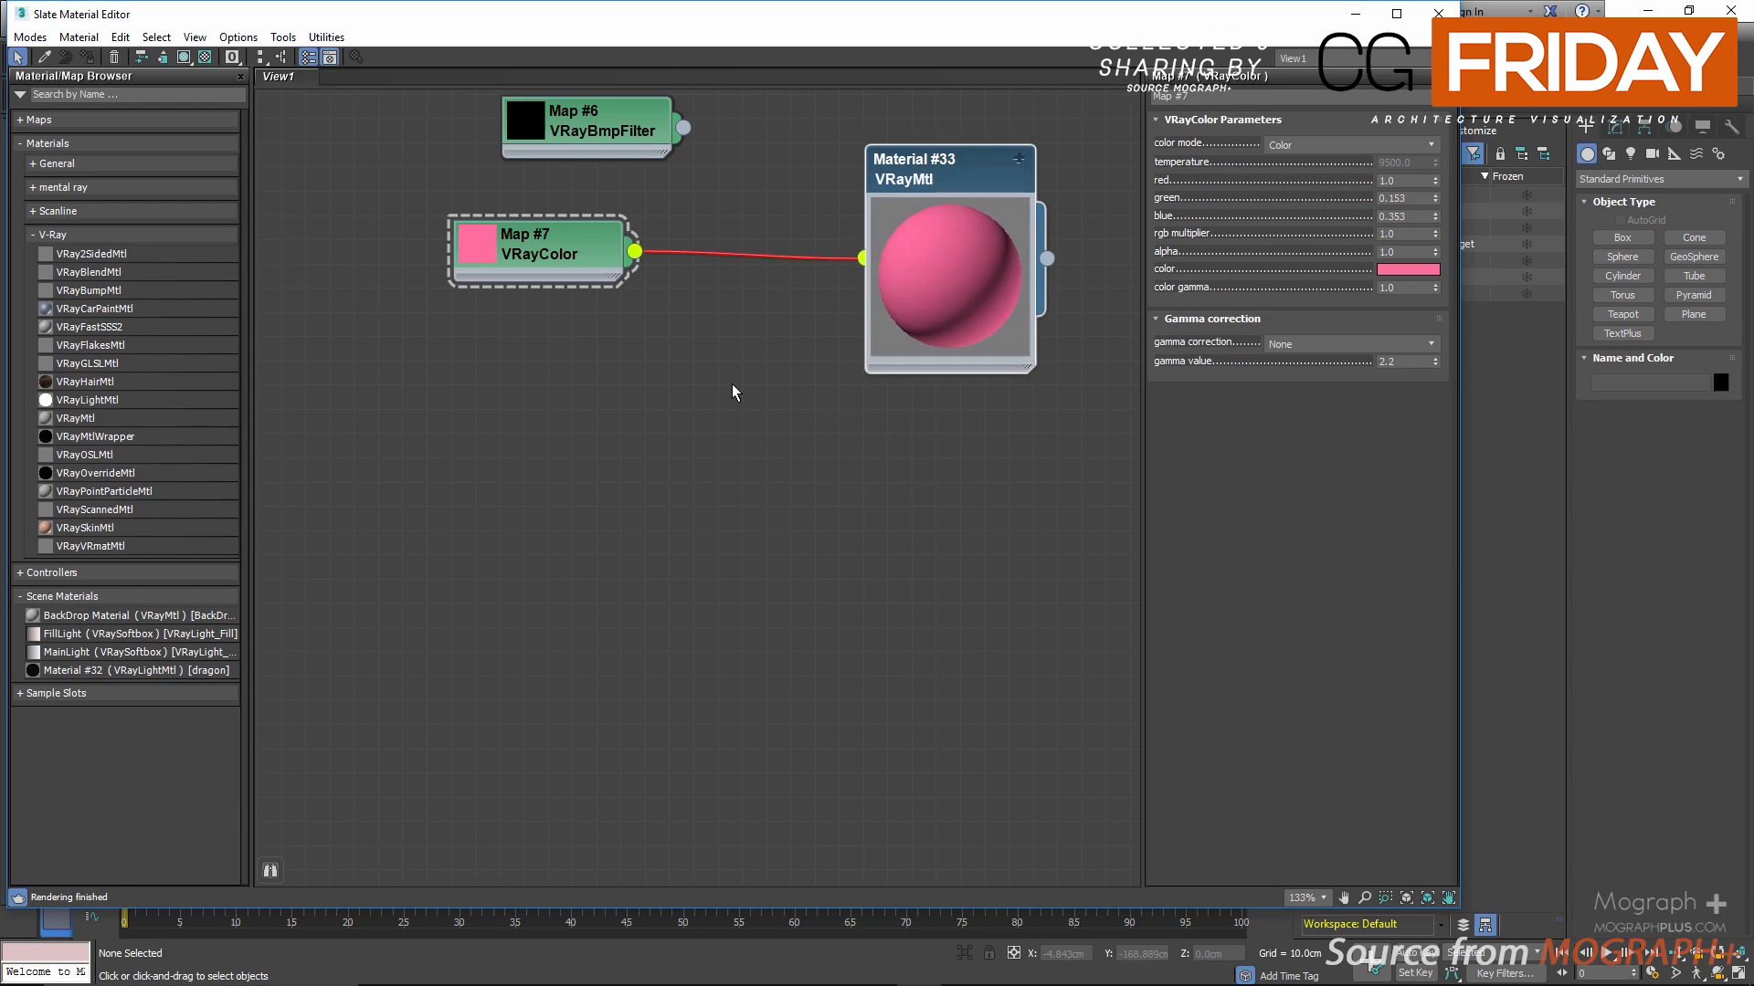
Step: Add a VRayColor2Bump map in the free space below the VRayColor network and display its parameters
{"action": "middle_click_drag", "start_coordinate": [729, 398], "coordinate": [663, 300]}
{"action": "right_click", "coordinate": [635, 370]}
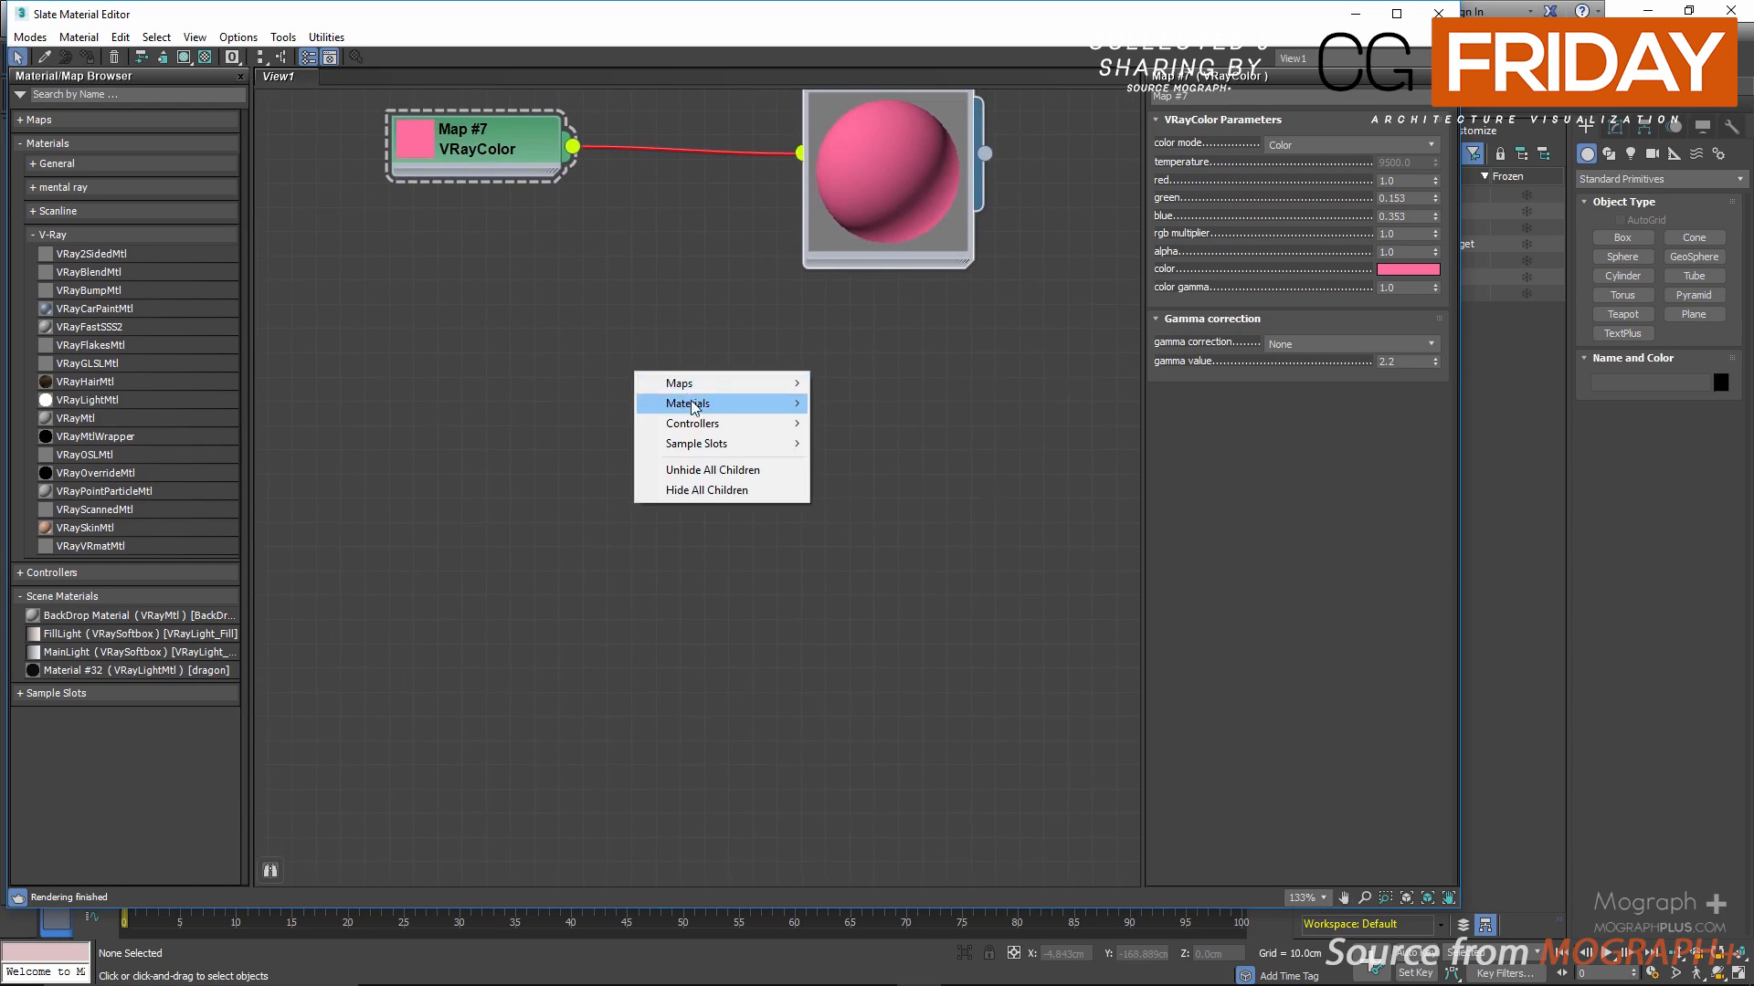
{"action": "mouse_move", "coordinate": [785, 382]}
{"action": "mouse_move", "coordinate": [900, 450]}
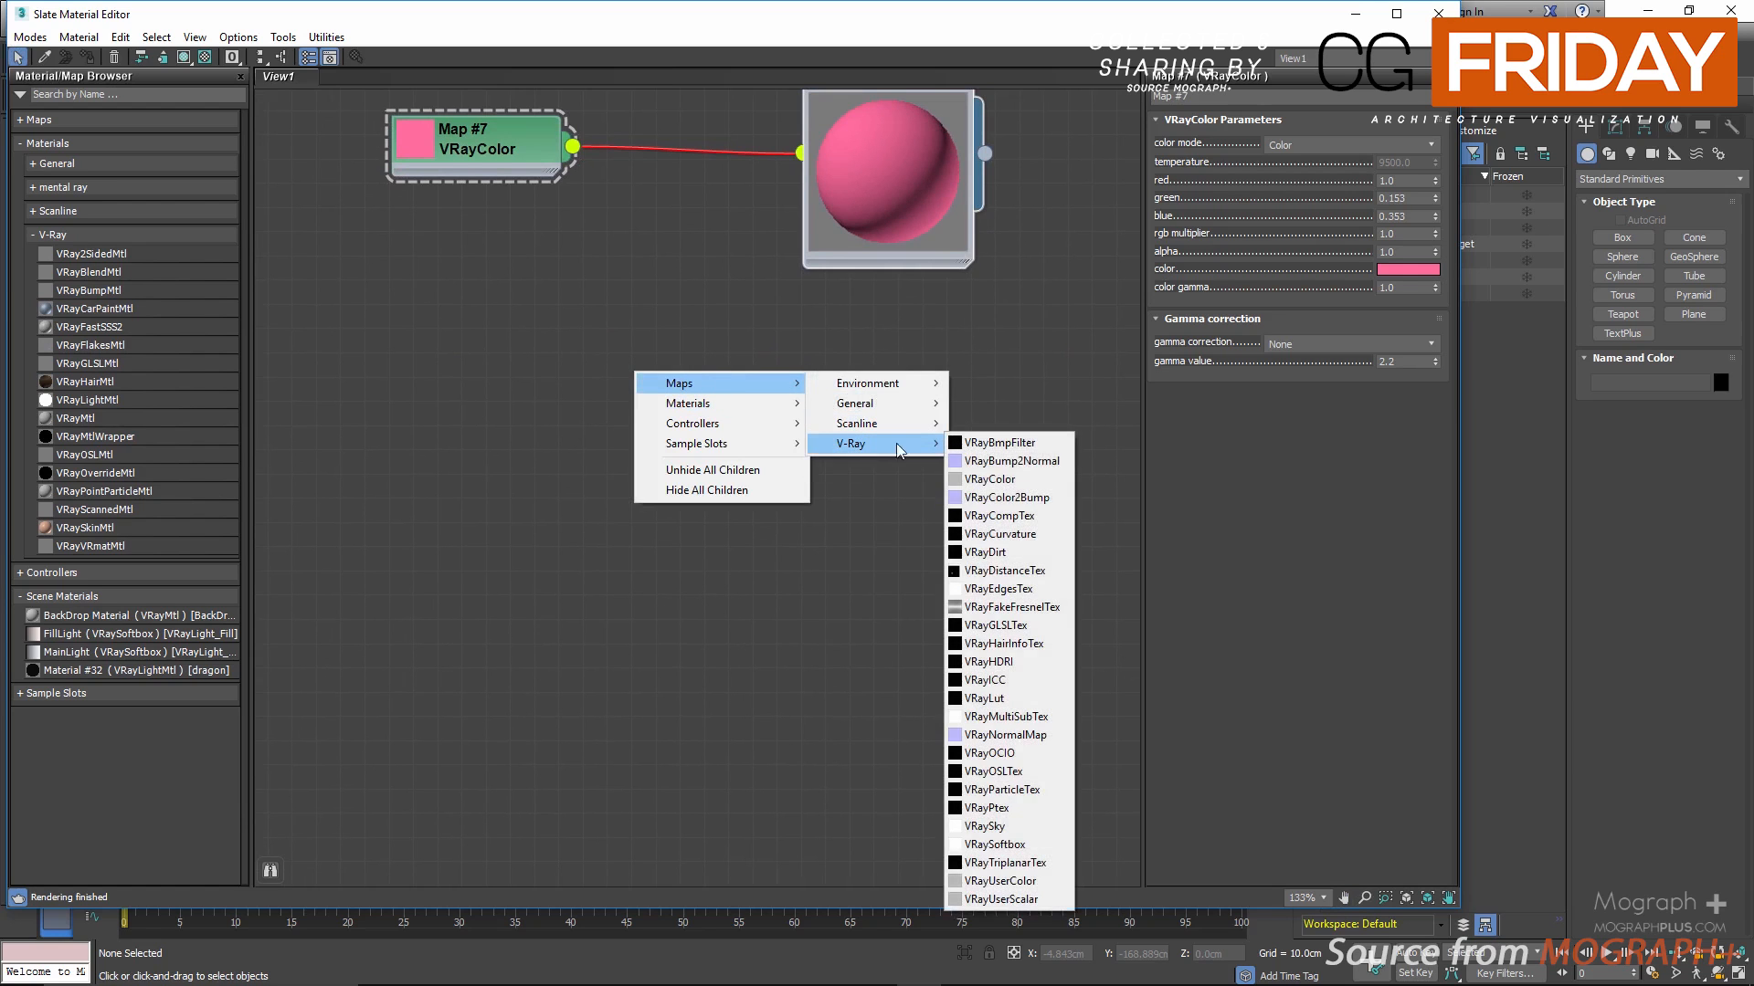
{"action": "left_click", "coordinate": [1004, 497]}
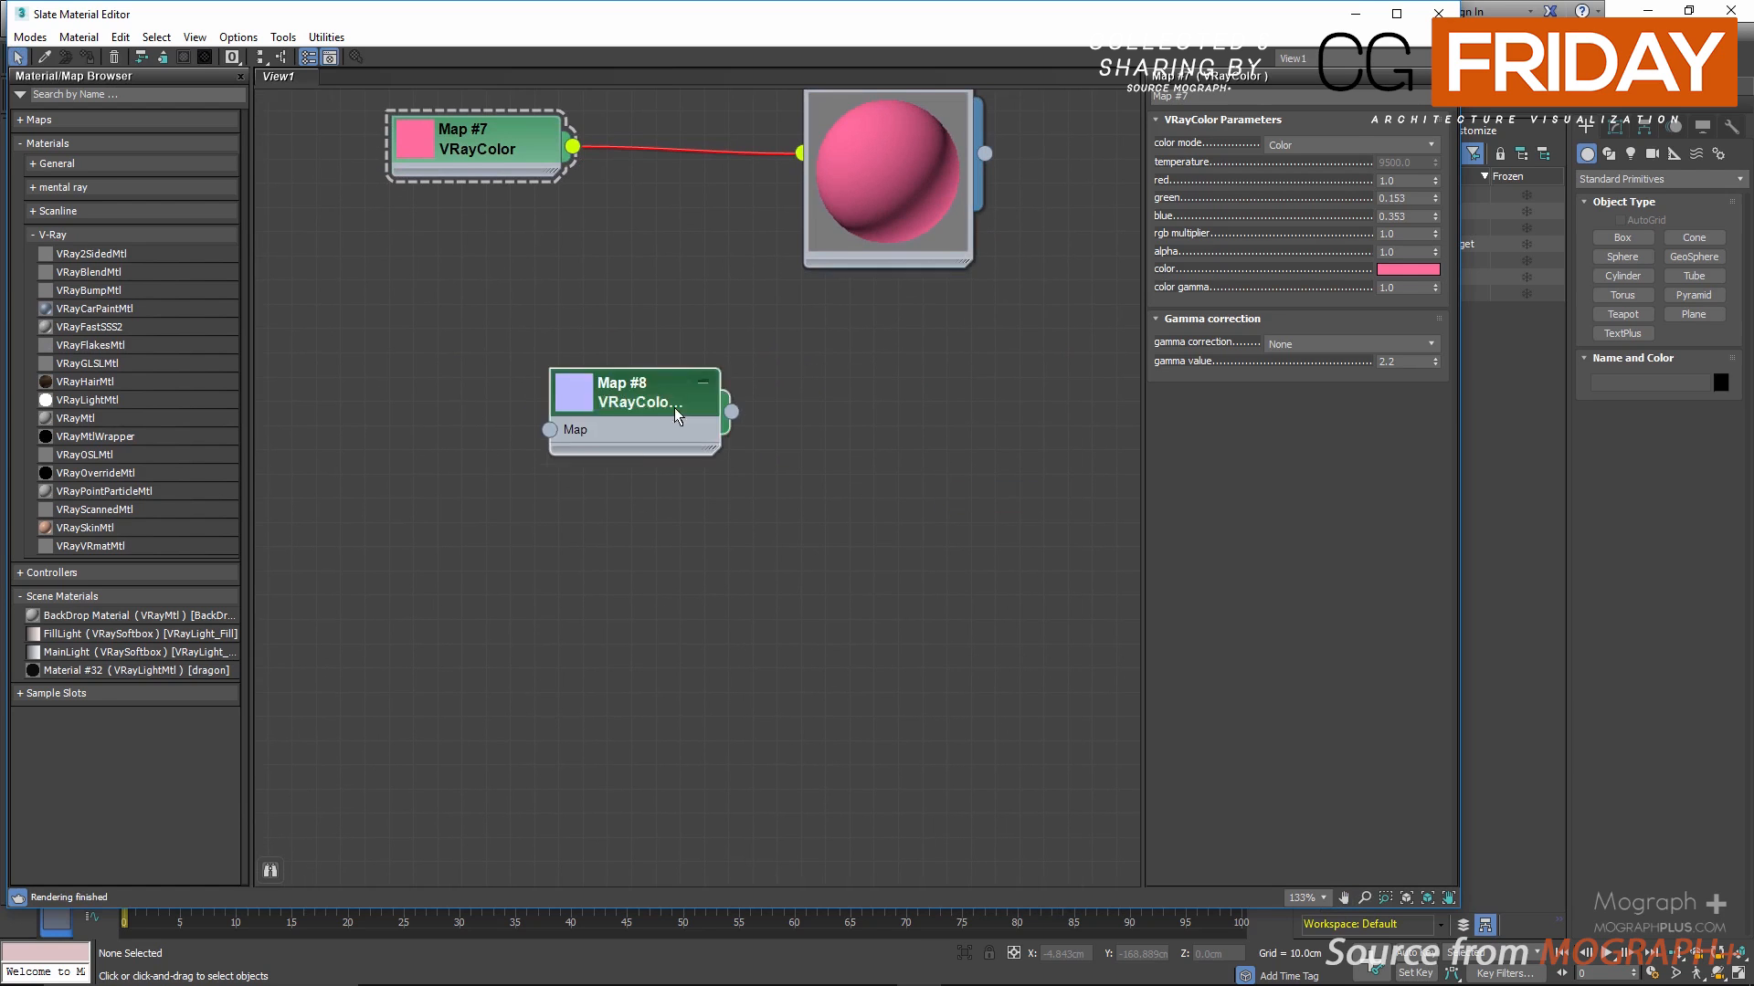
{"action": "left_click_drag", "start_coordinate": [674, 407], "coordinate": [761, 463]}
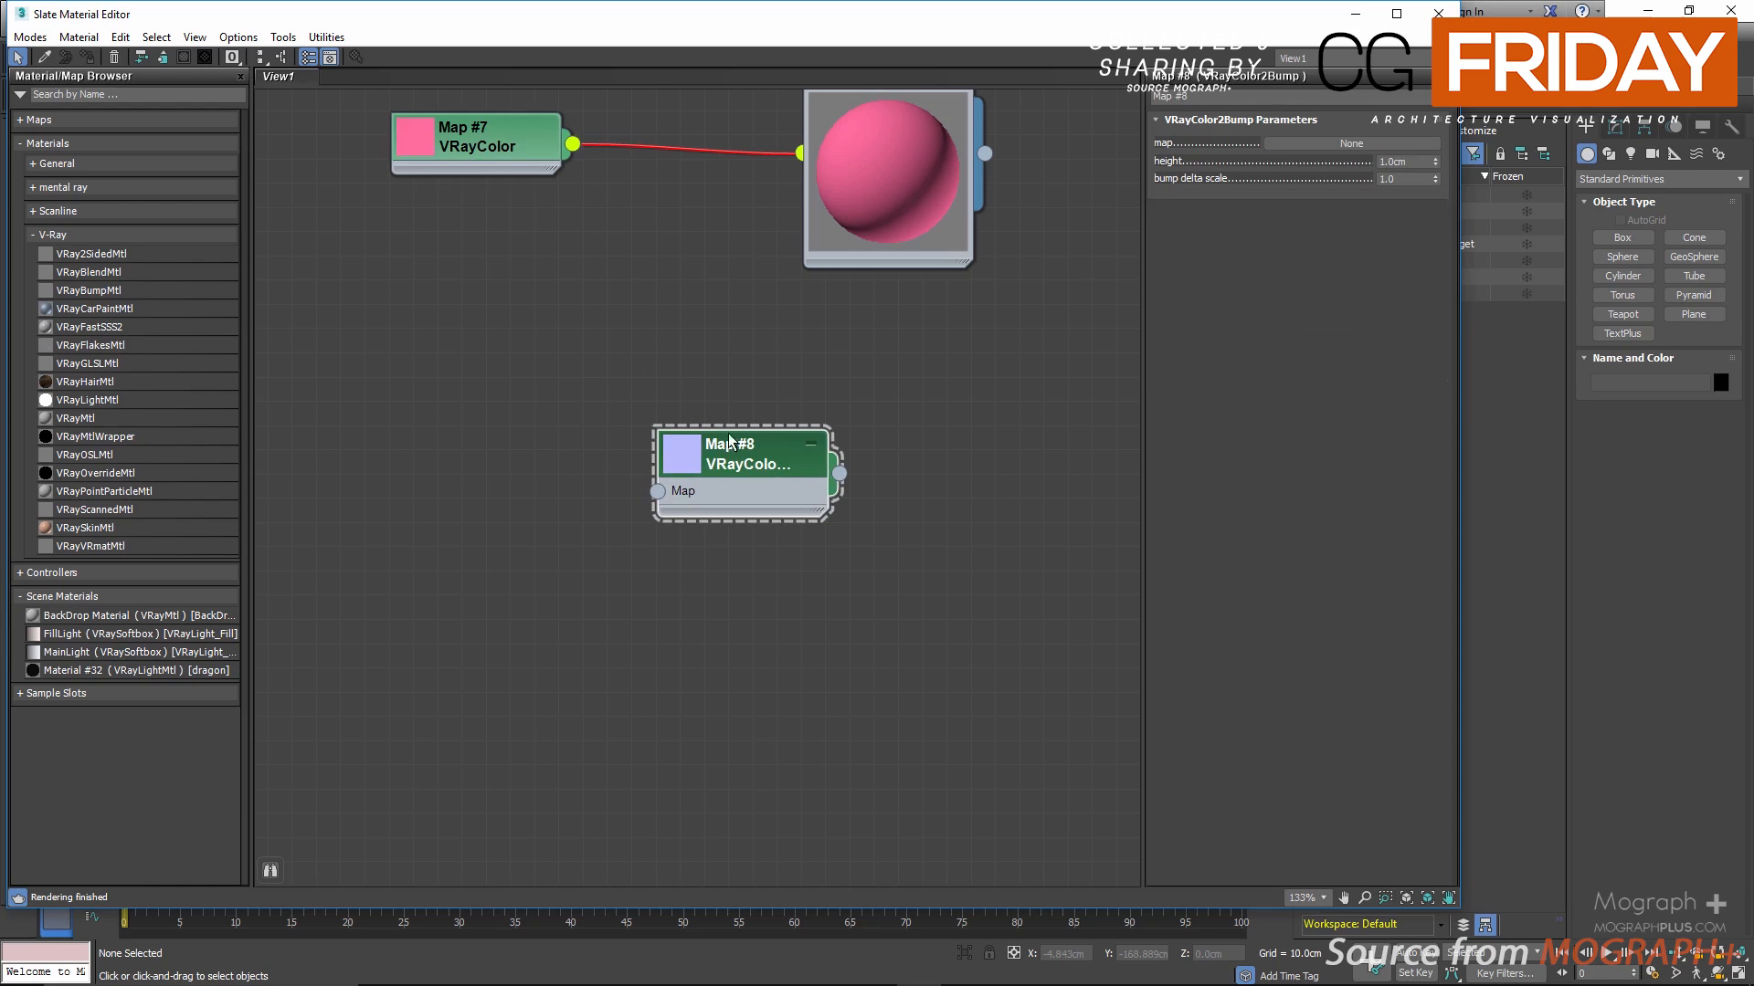
Step: Load the bitmap wood_Parquet.png into the VRayColor2Bump's map slot and enlarge the previews of both map nodes
{"action": "left_click", "coordinate": [1352, 142]}
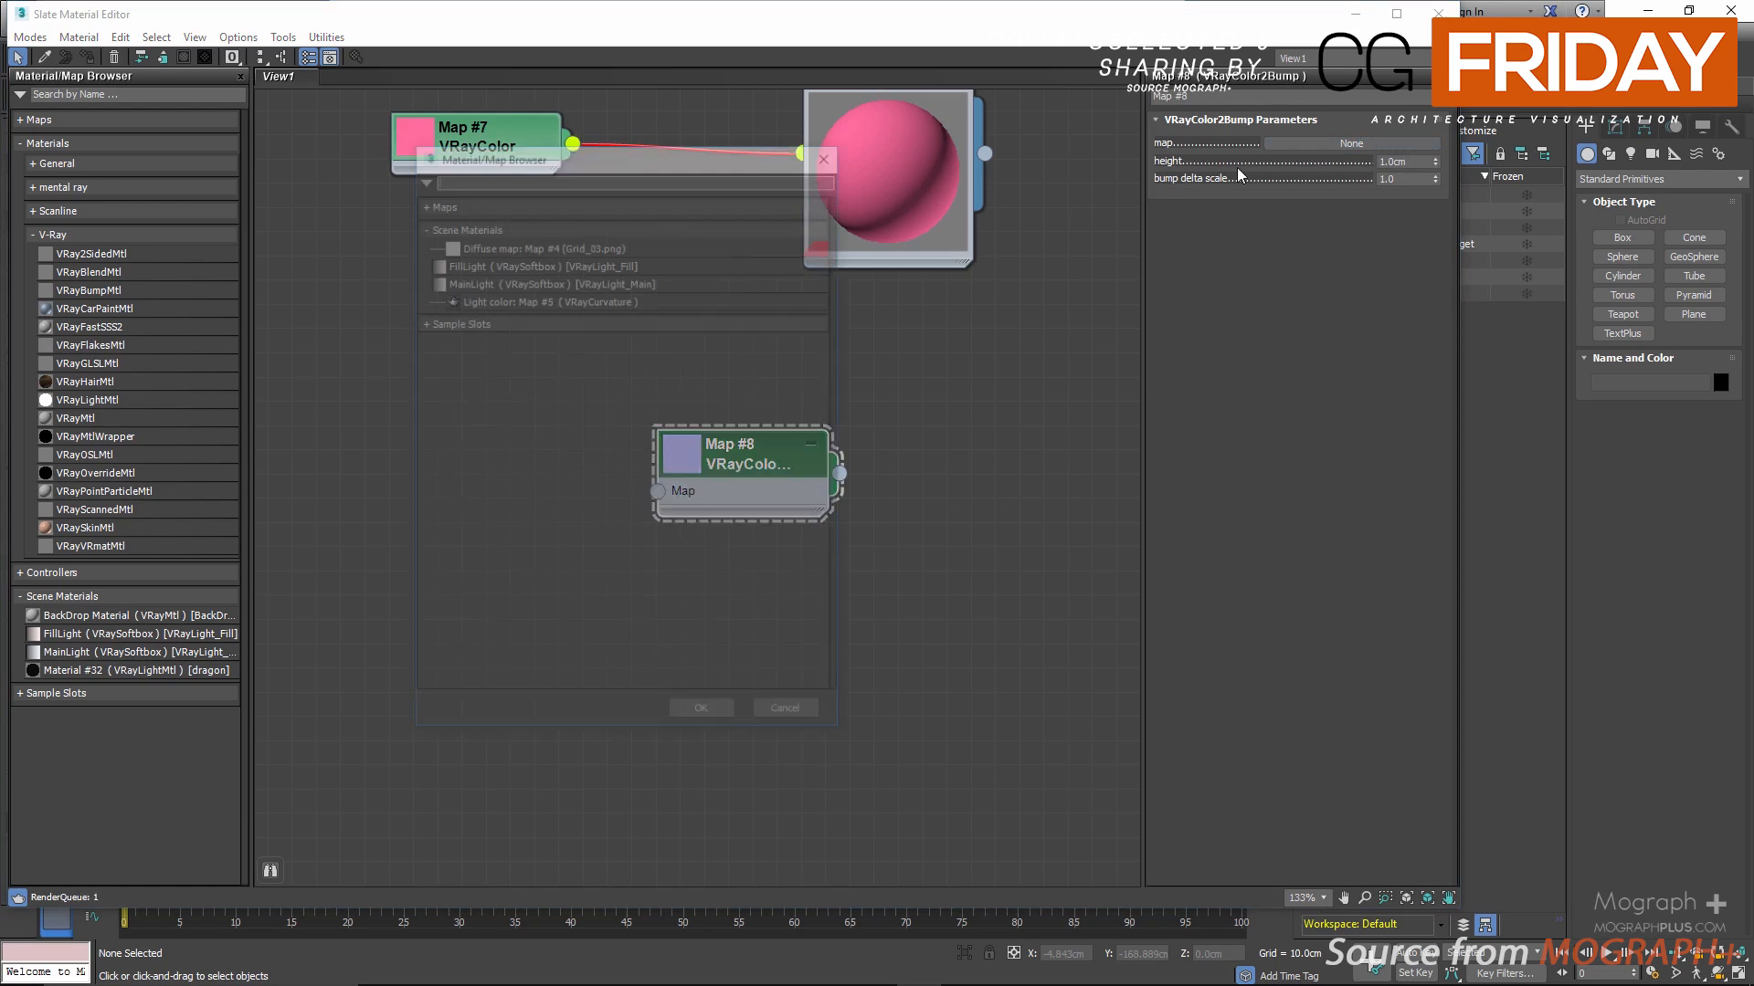
{"action": "left_click", "coordinate": [557, 202]}
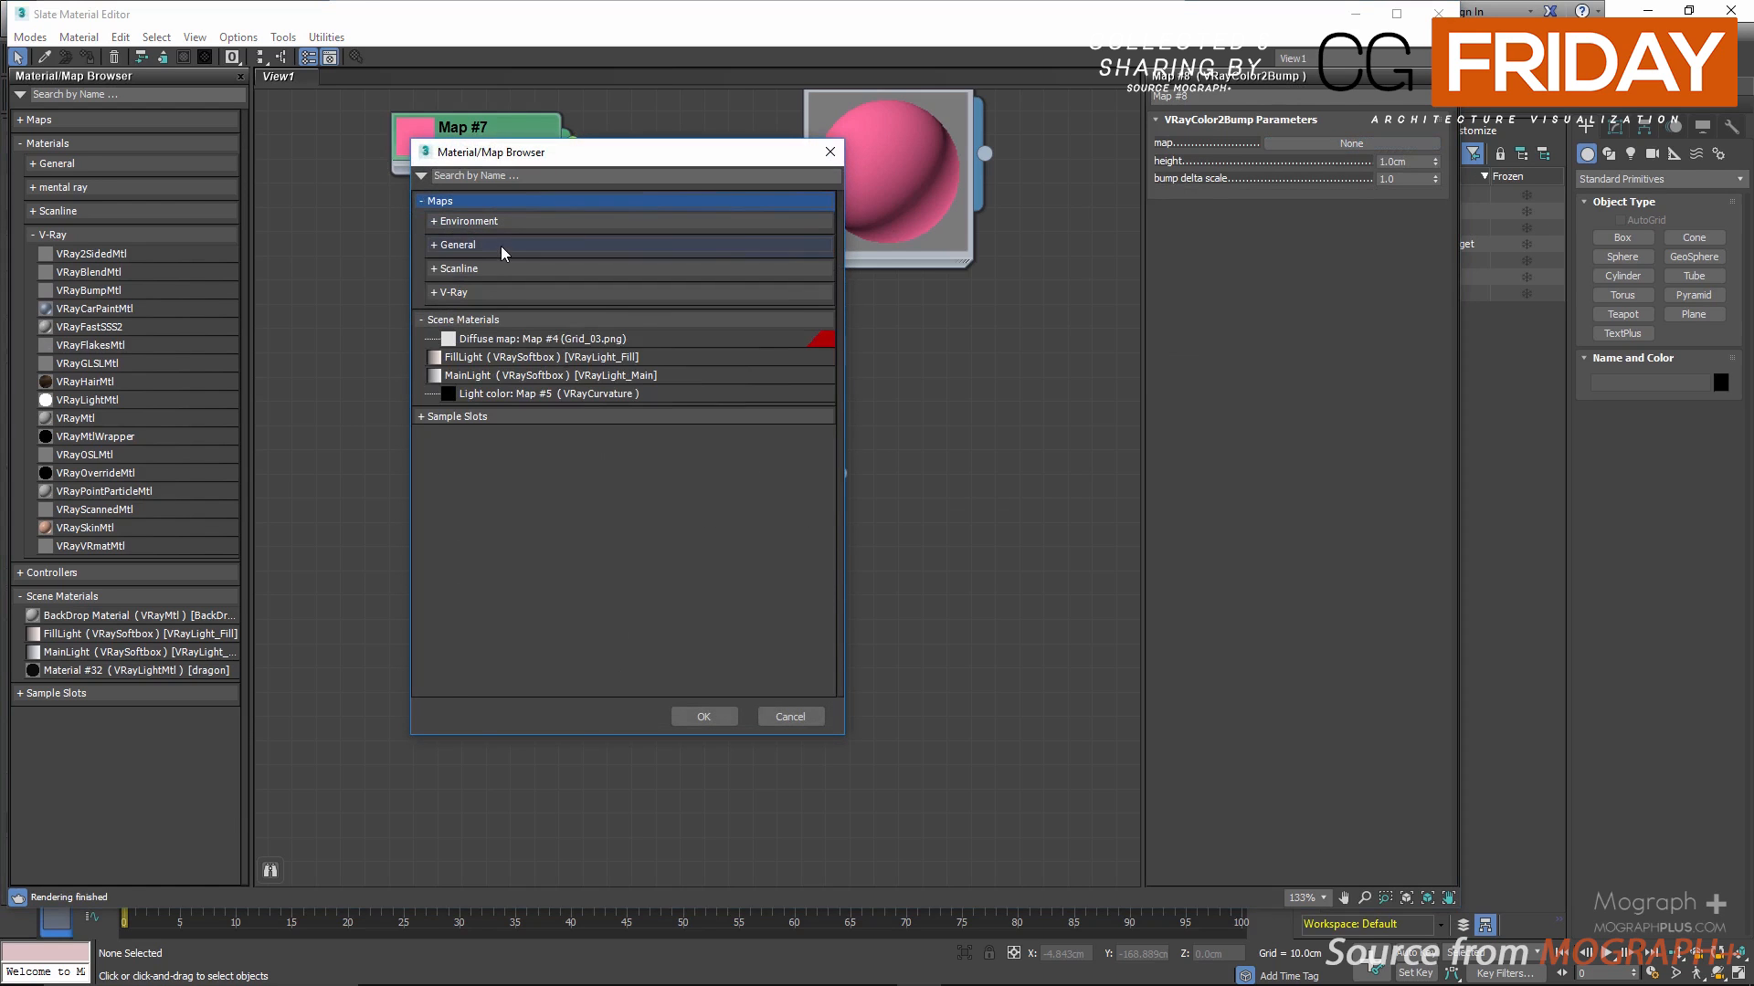
{"action": "left_click", "coordinate": [500, 245]}
{"action": "double_click", "coordinate": [502, 260]}
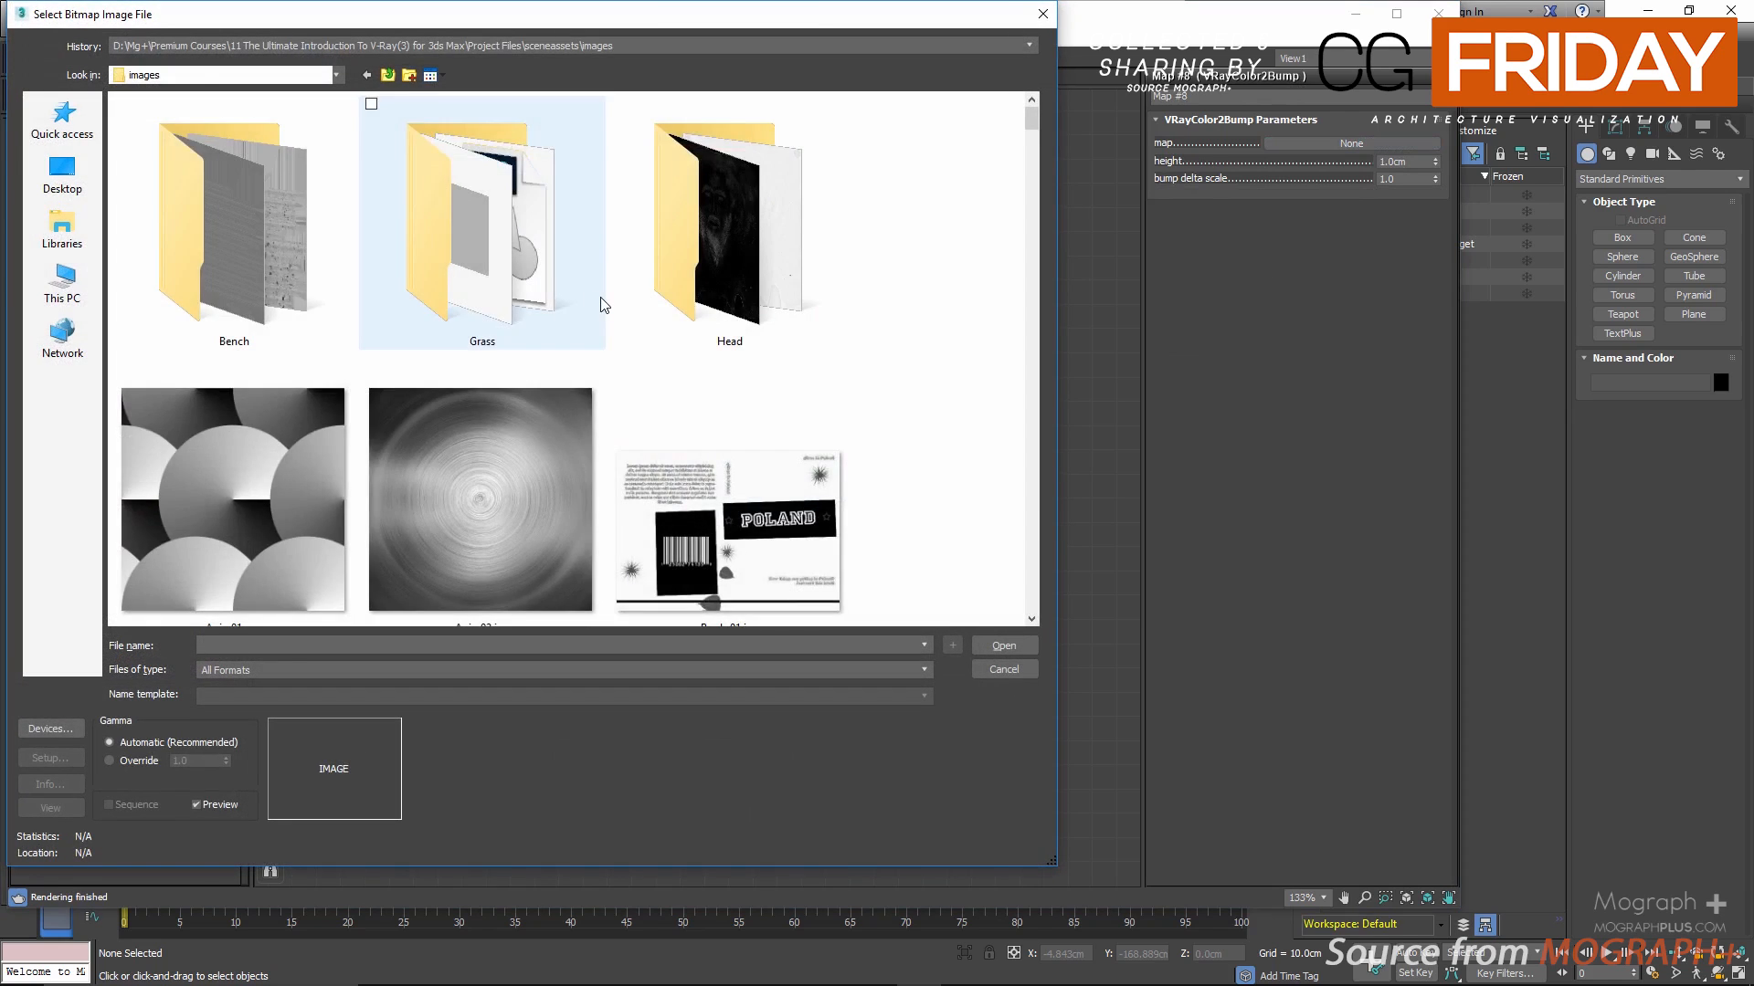
{"action": "scroll", "coordinate": [601, 302], "scroll_direction": "down", "scroll_amount": 8}
{"action": "scroll", "coordinate": [603, 304], "scroll_direction": "down", "scroll_amount": 3}
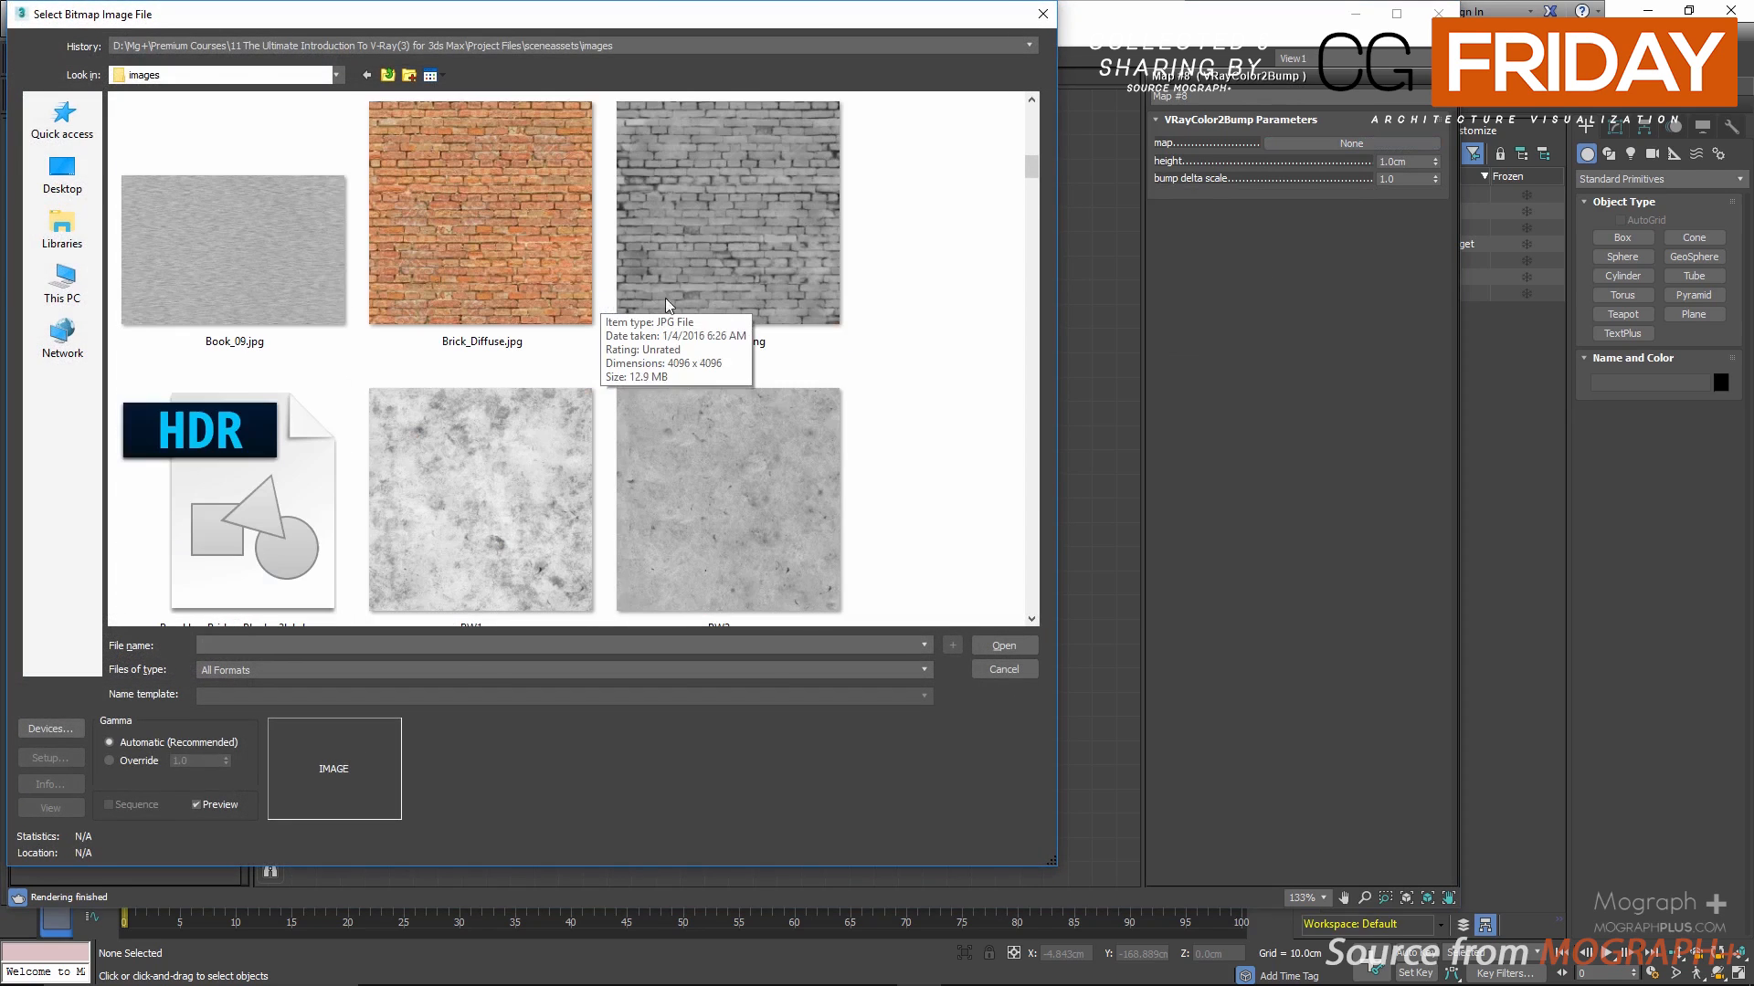
{"action": "left_click_drag", "start_coordinate": [1030, 164], "coordinate": [1035, 589]}
{"action": "left_click", "coordinate": [713, 220]}
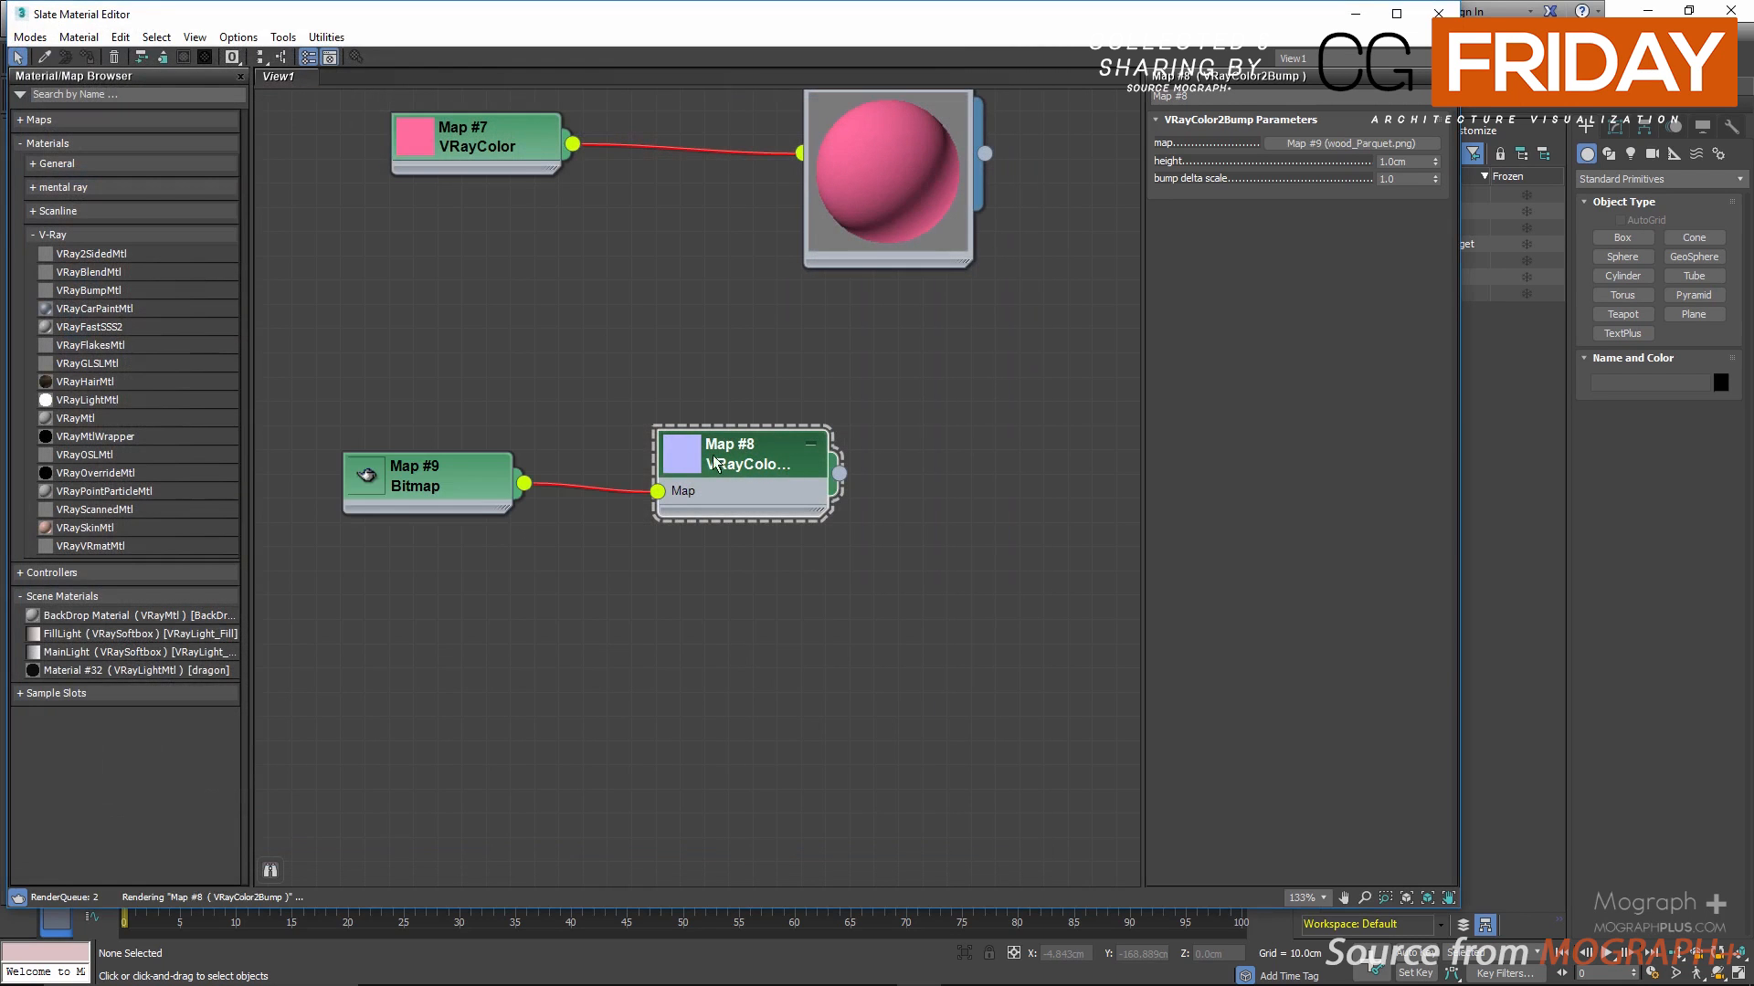
{"action": "double_click", "coordinate": [371, 473]}
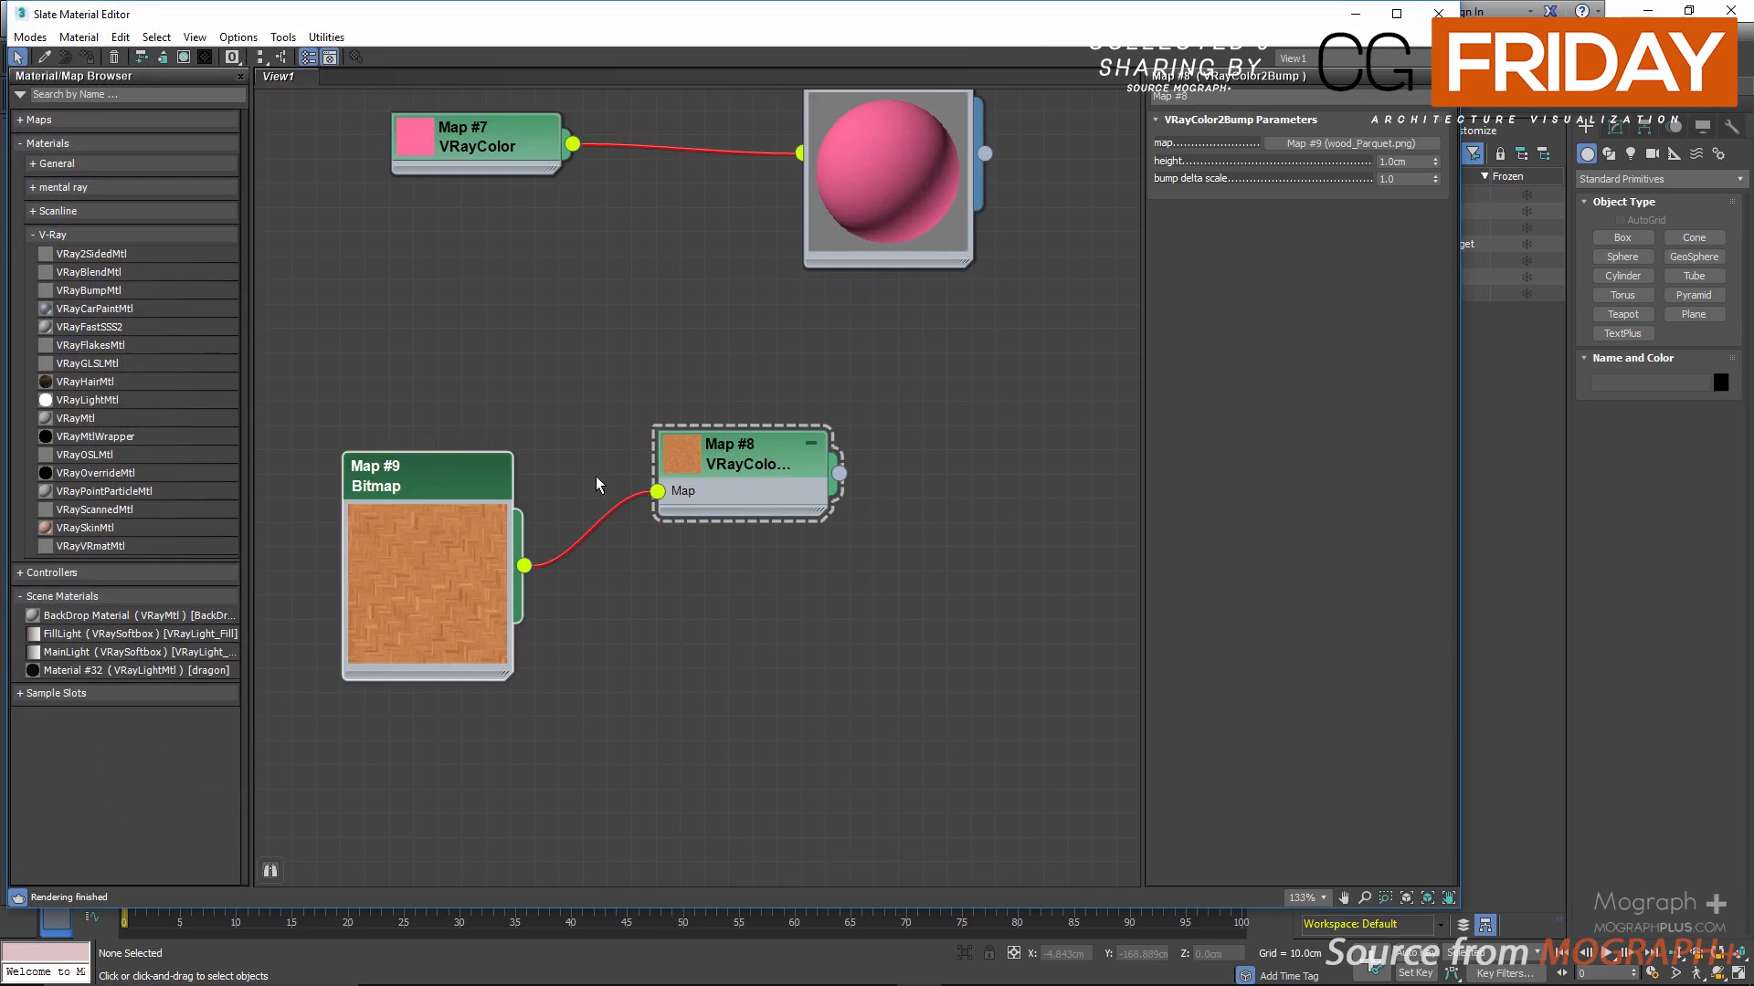
{"action": "double_click", "coordinate": [686, 461]}
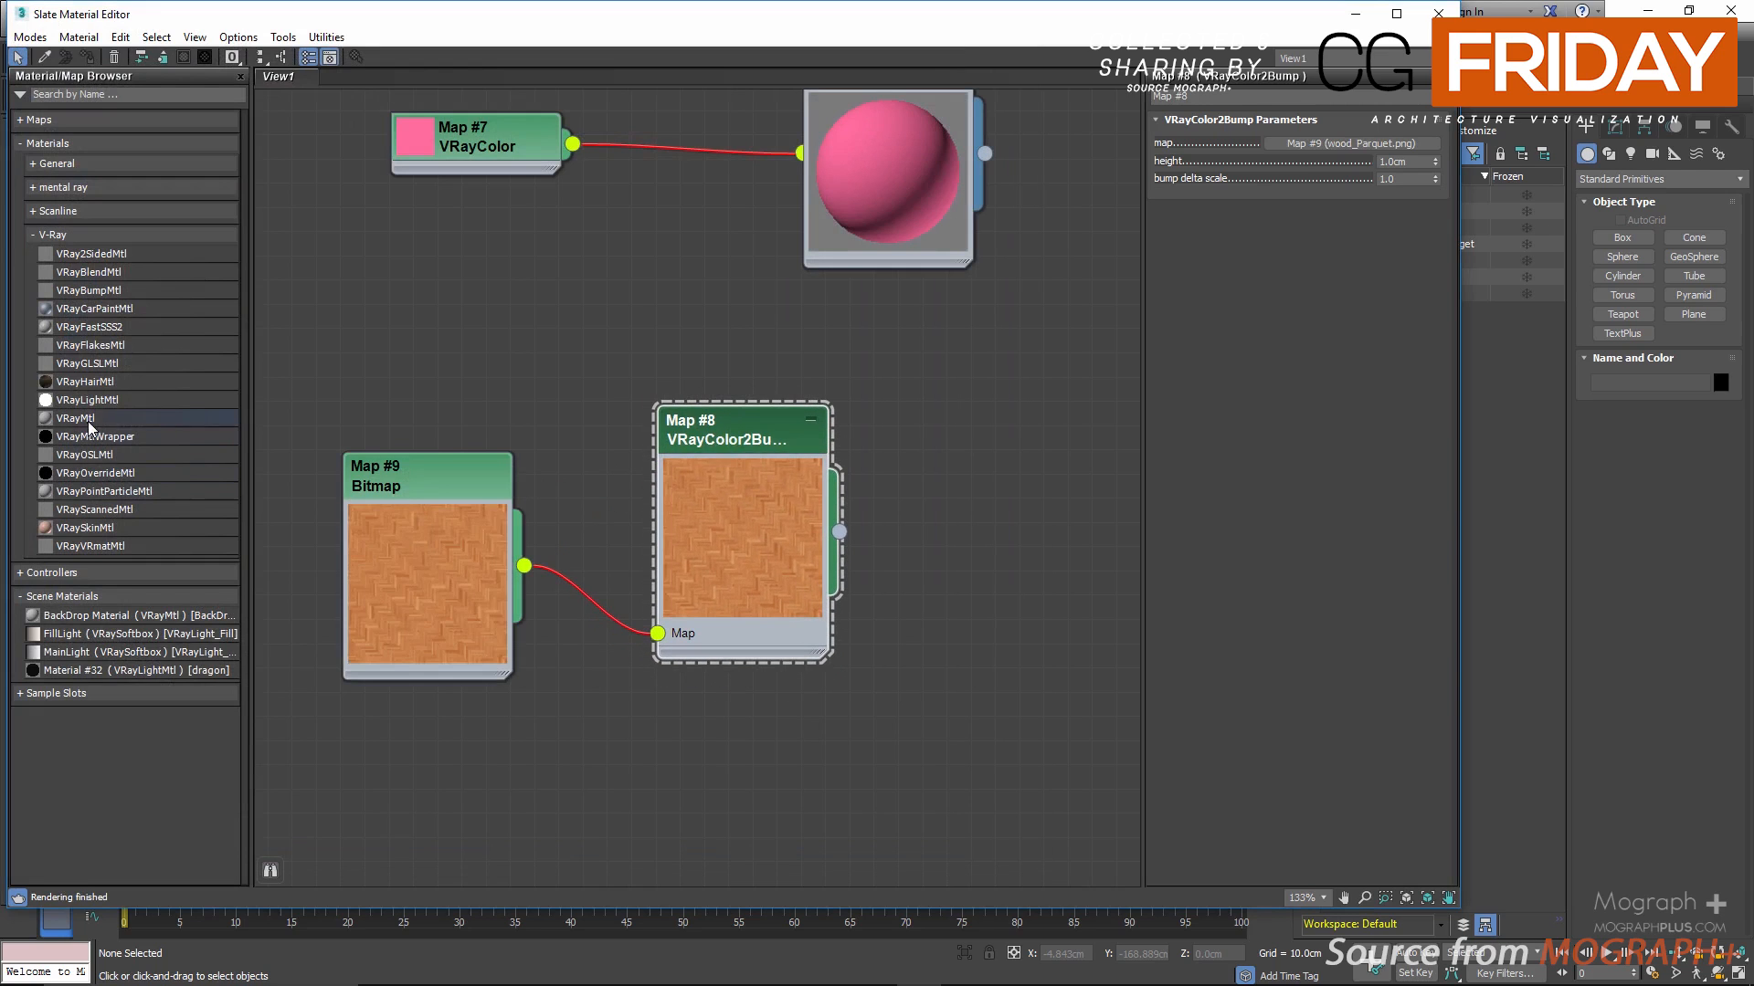
Step: Add a VRayMtl material beside the VRayColor2Bump node, collapse its slots and enlarge its preview
{"action": "left_click_drag", "start_coordinate": [88, 420], "coordinate": [455, 440]}
{"action": "left_click_drag", "start_coordinate": [988, 507], "coordinate": [988, 507]}
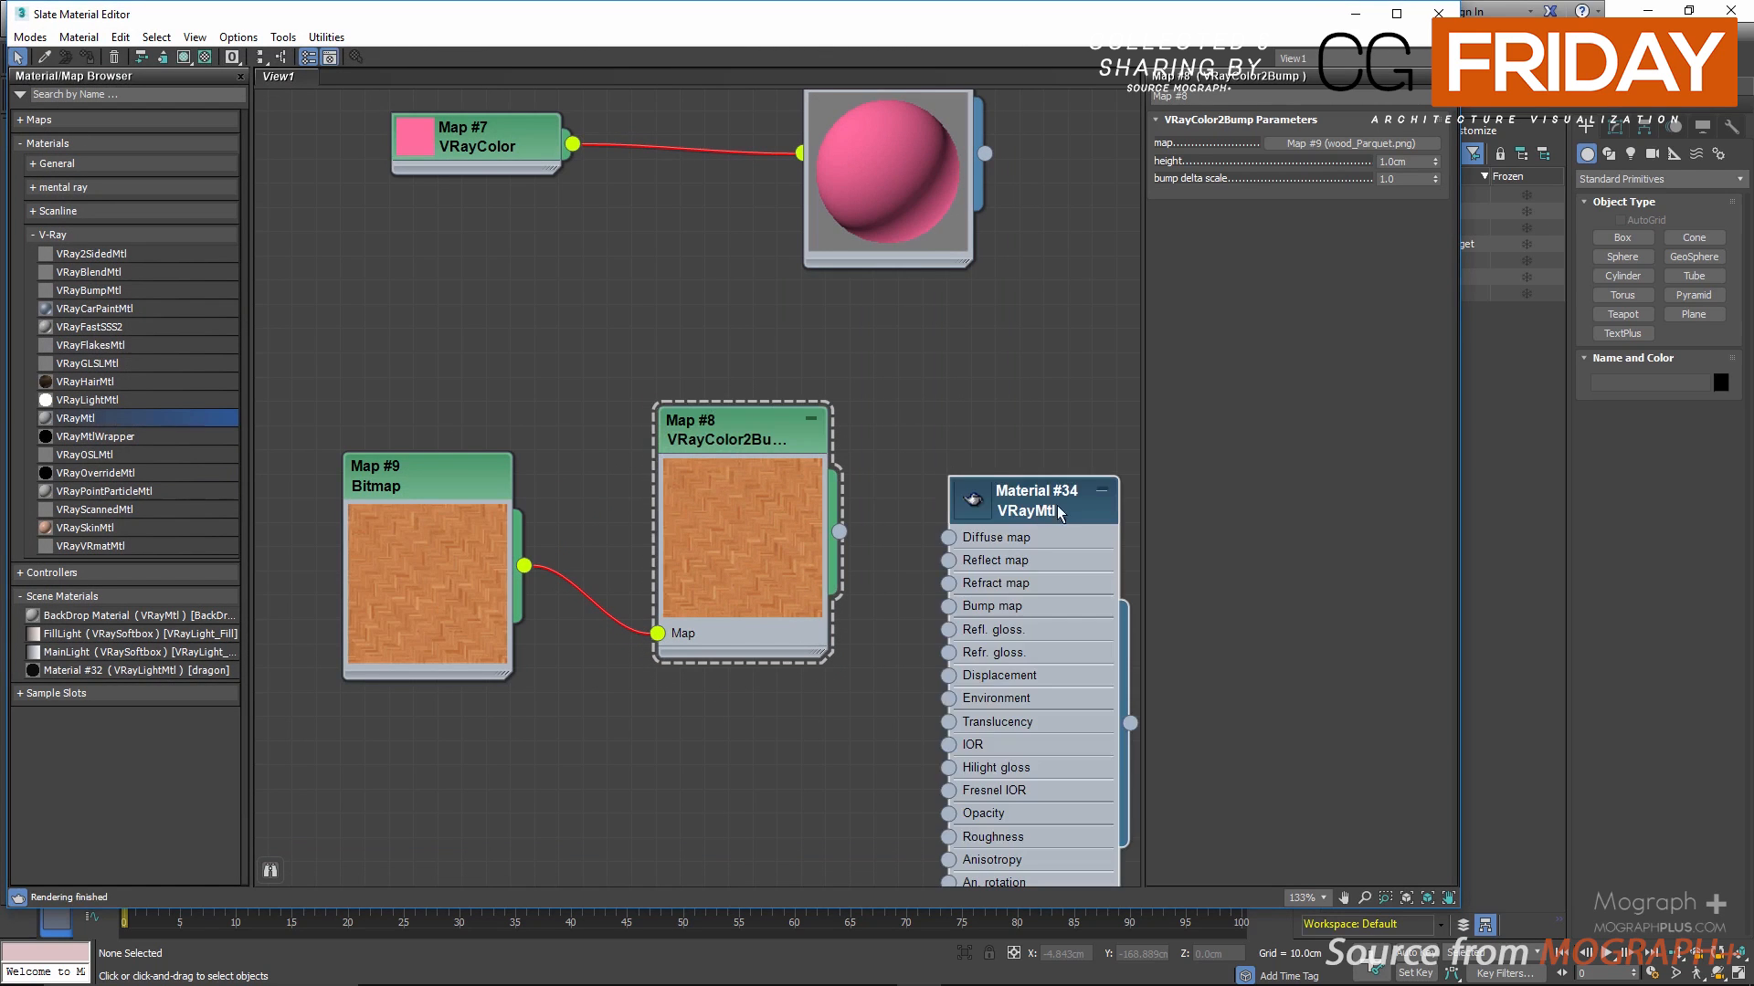
{"action": "left_click", "coordinate": [1102, 490]}
{"action": "double_click", "coordinate": [973, 497]}
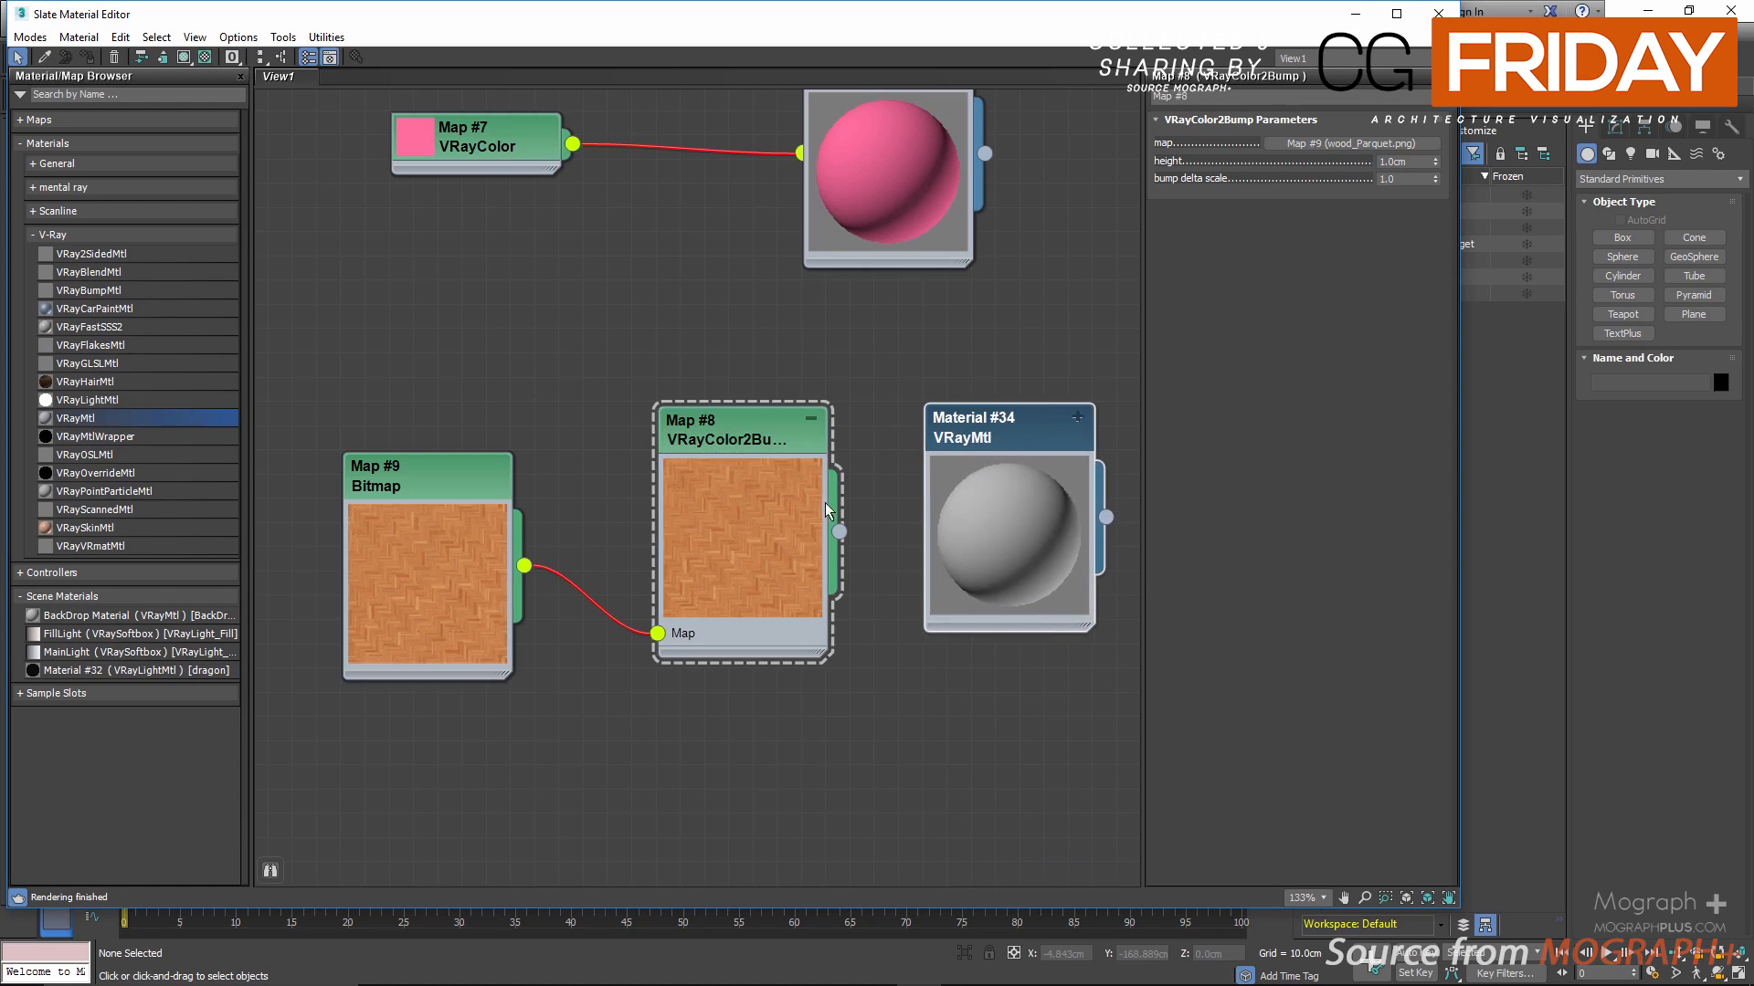
Step: Connect the VRayColor2Bump map to the new VRayMtl's Bump map and move the material slightly closer to it
{"action": "left_click_drag", "start_coordinate": [838, 531], "coordinate": [978, 528]}
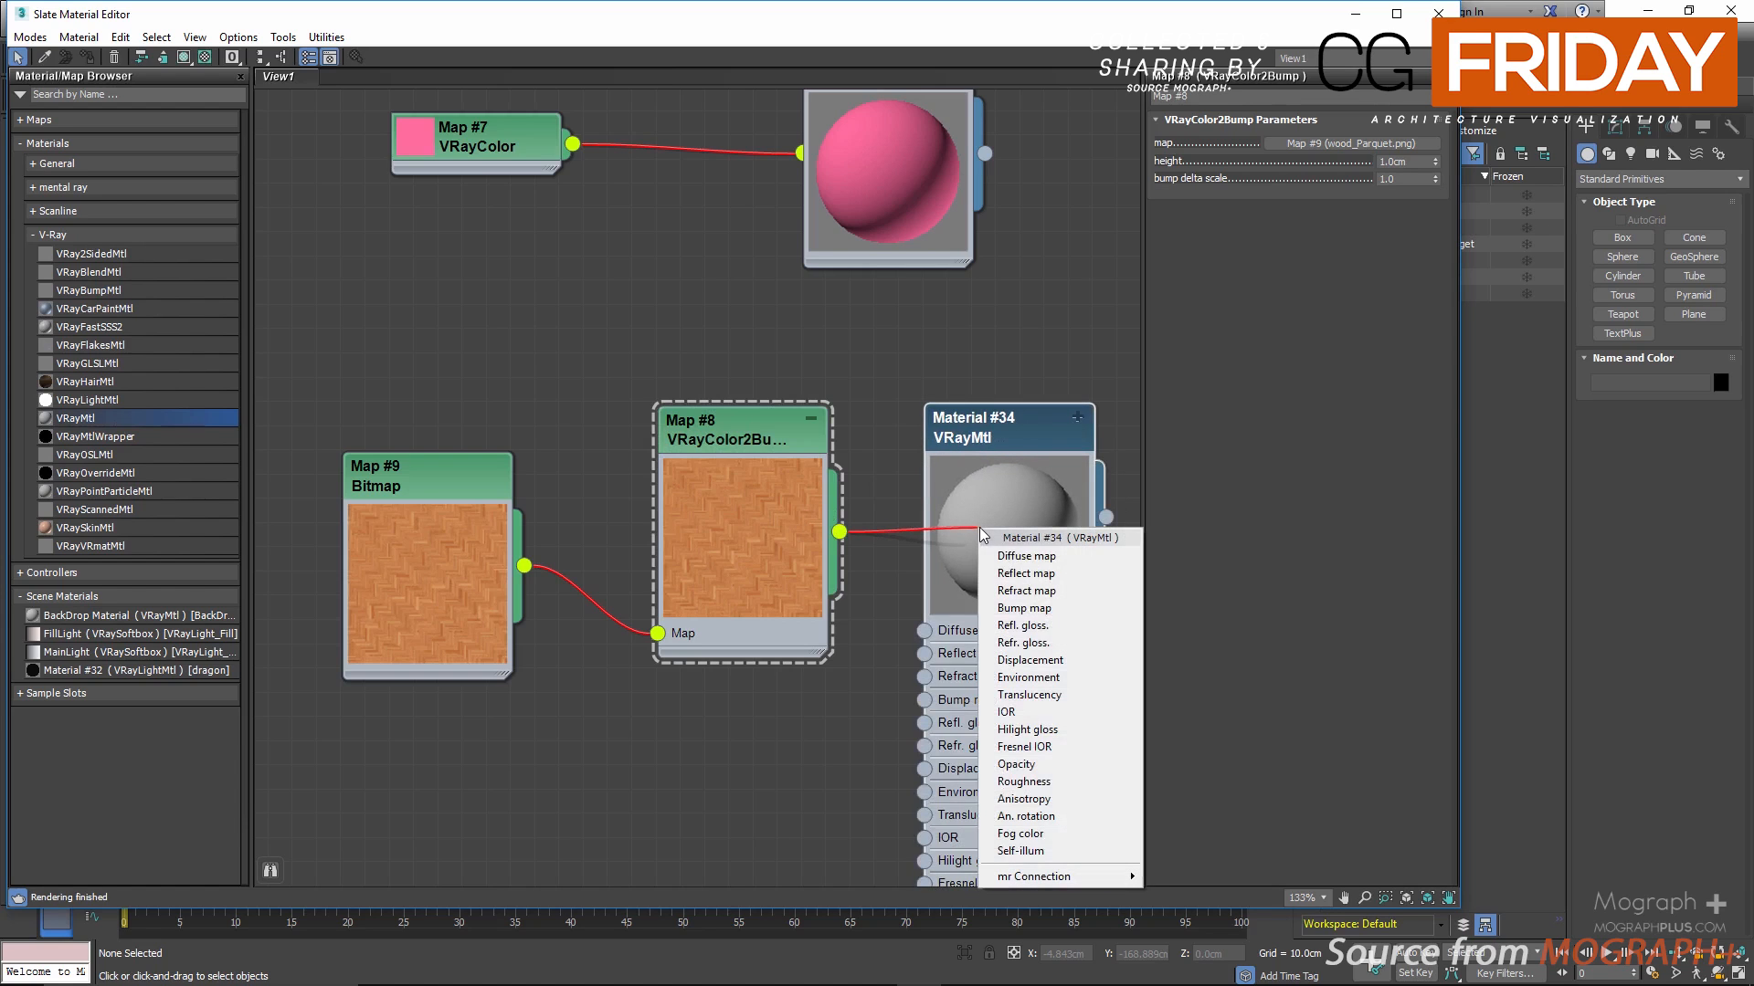
{"action": "left_click", "coordinate": [1056, 608]}
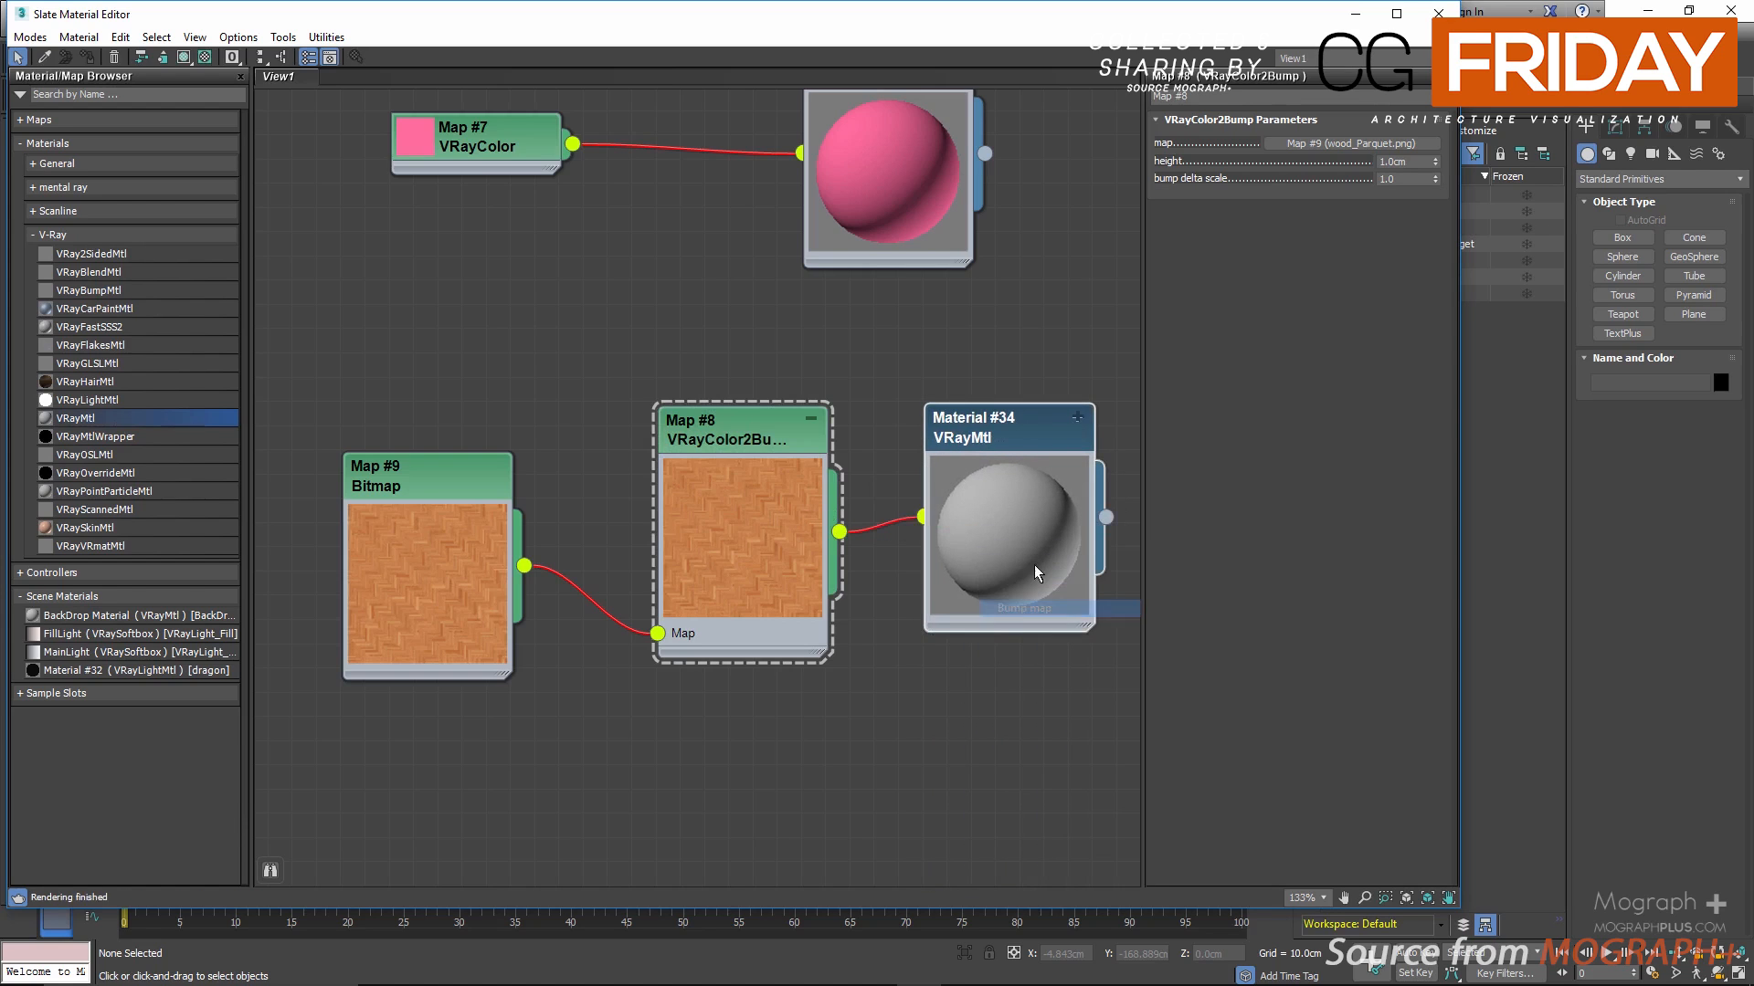
{"action": "left_click_drag", "start_coordinate": [1001, 419], "coordinate": [977, 396]}
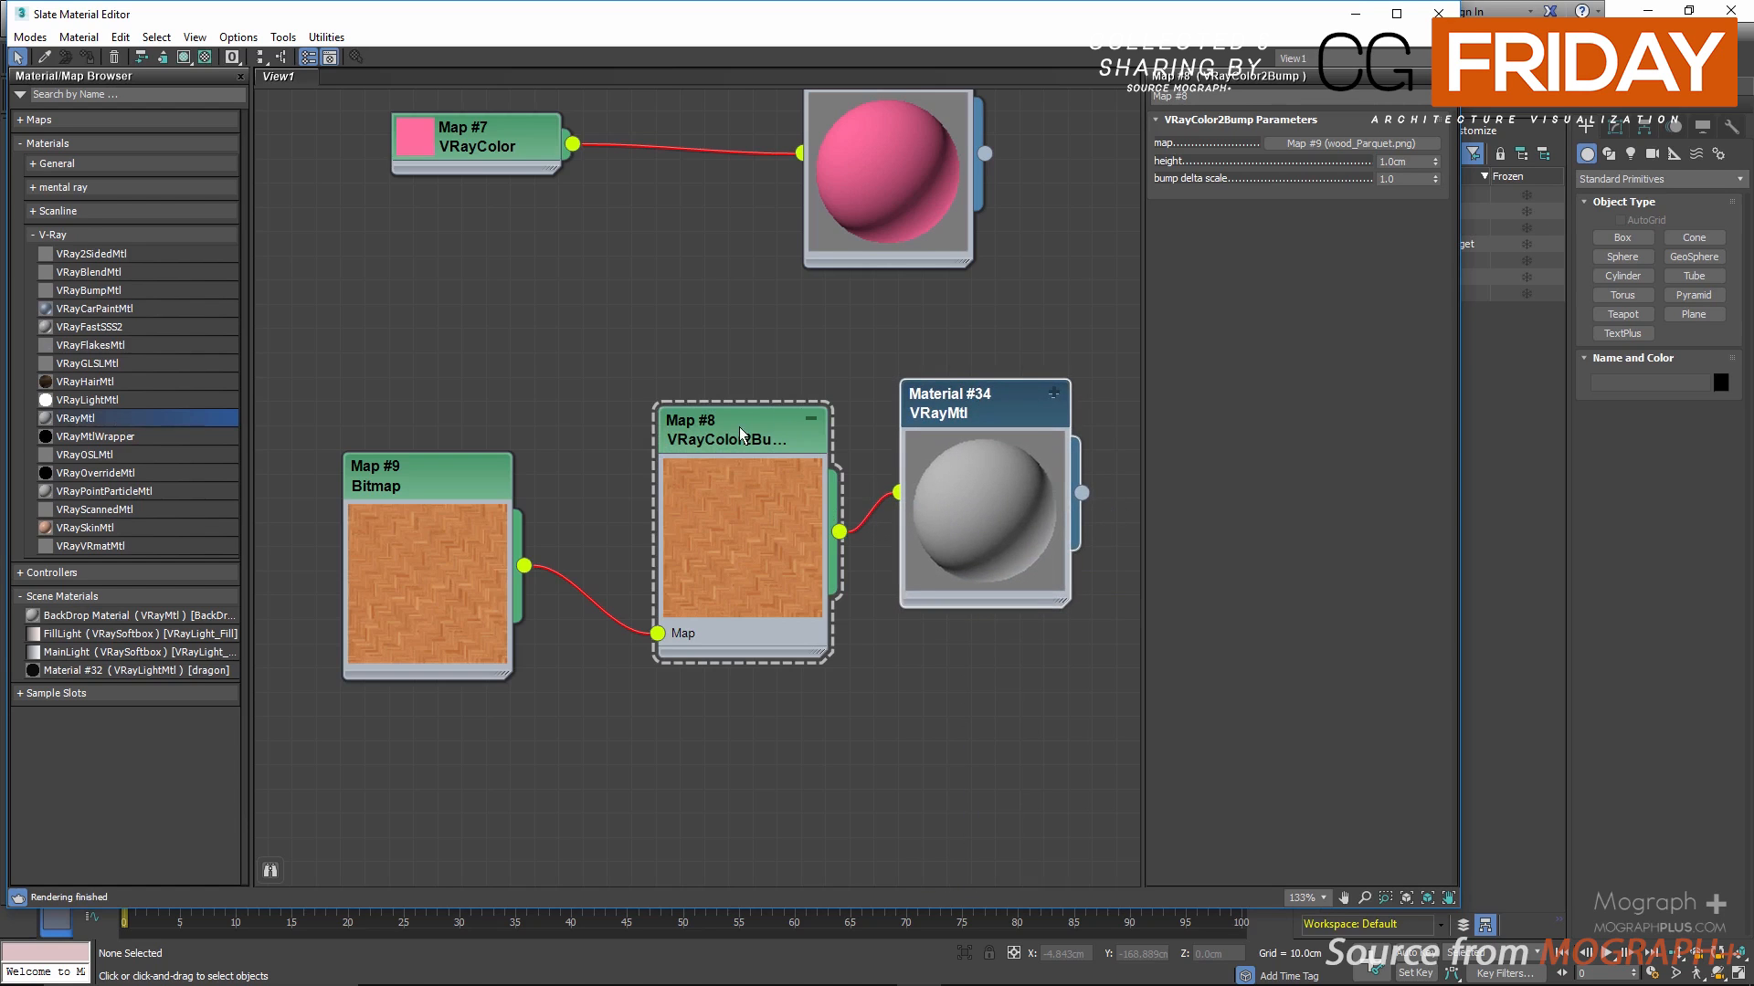
Step: Open a separate preview window for the new VRayMtl, enlarge it and place it clear of the nodes
{"action": "right_click", "coordinate": [995, 412]}
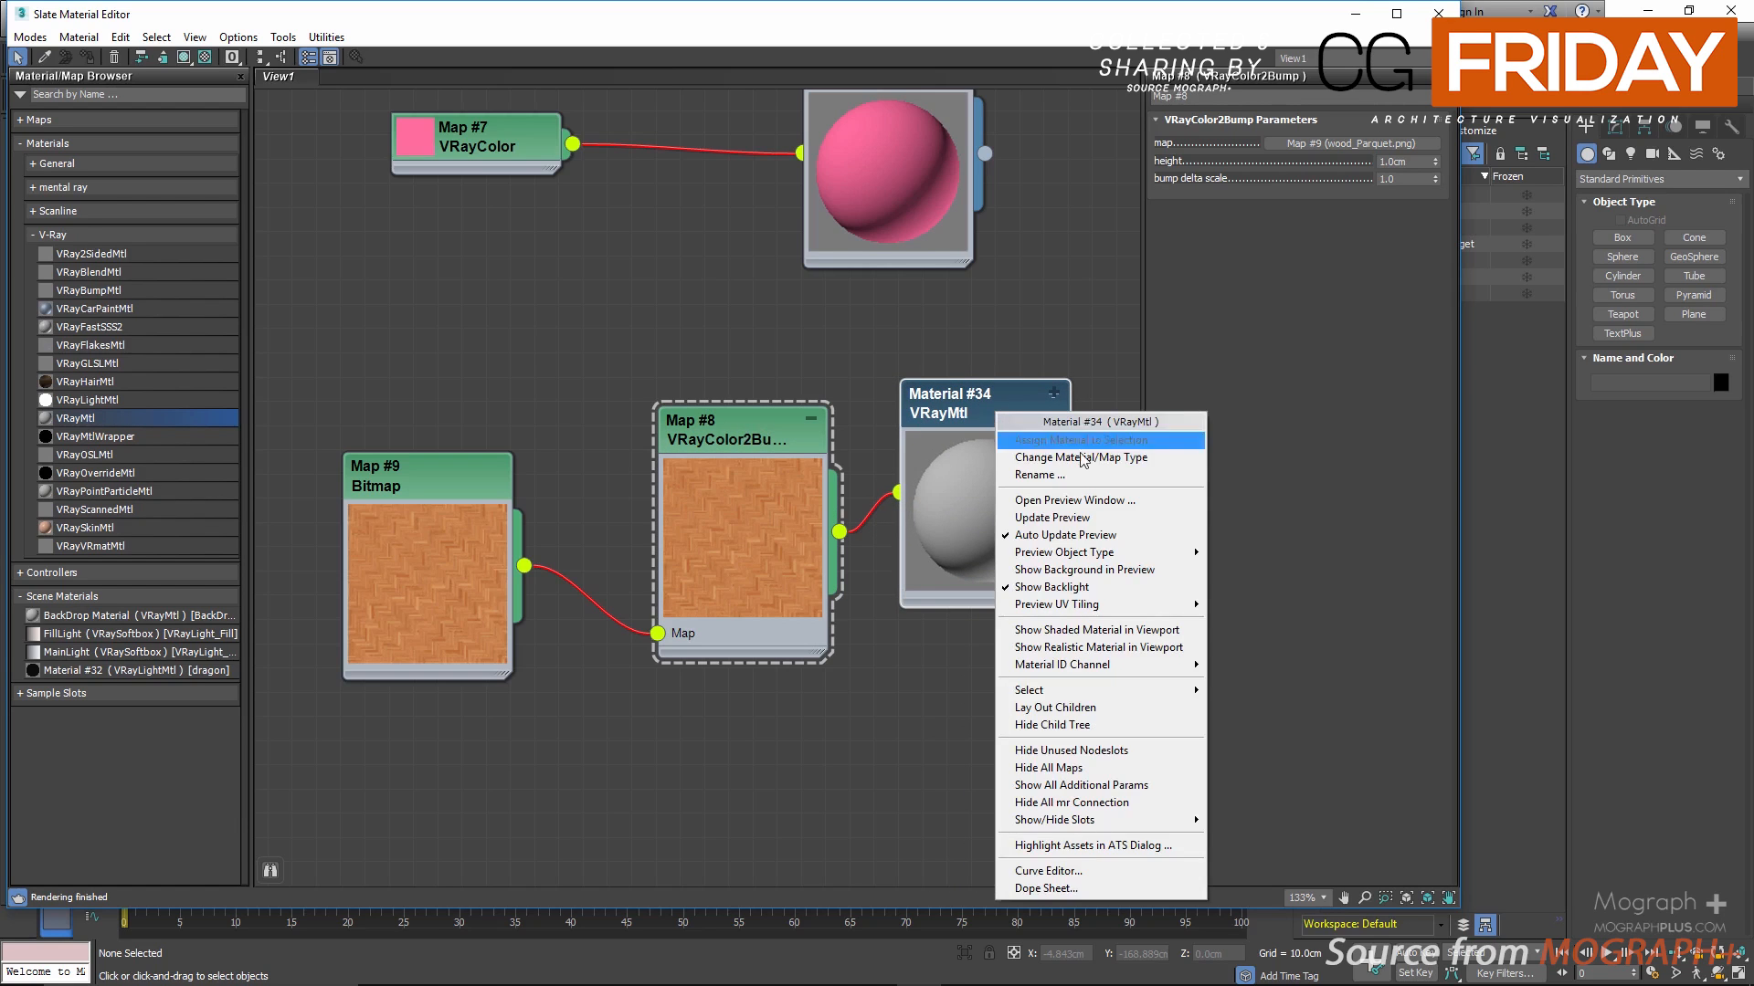
{"action": "left_click", "coordinate": [1124, 505]}
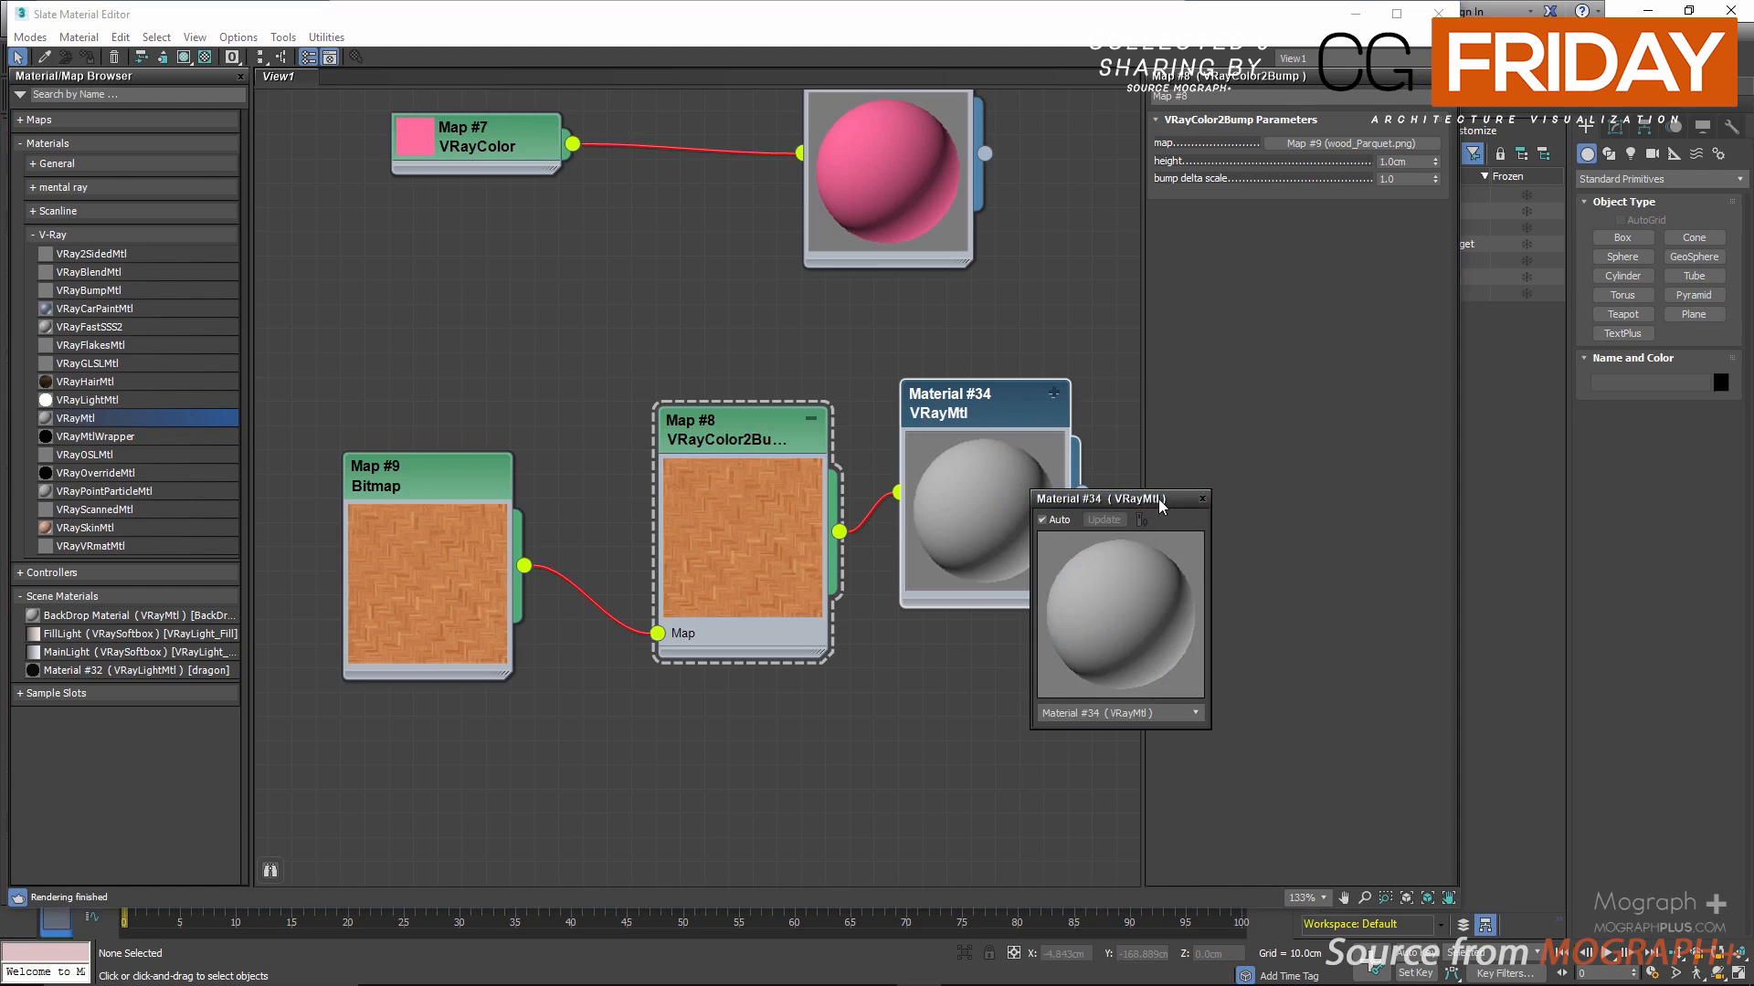
{"action": "left_click_drag", "start_coordinate": [1173, 492], "coordinate": [1407, 356]}
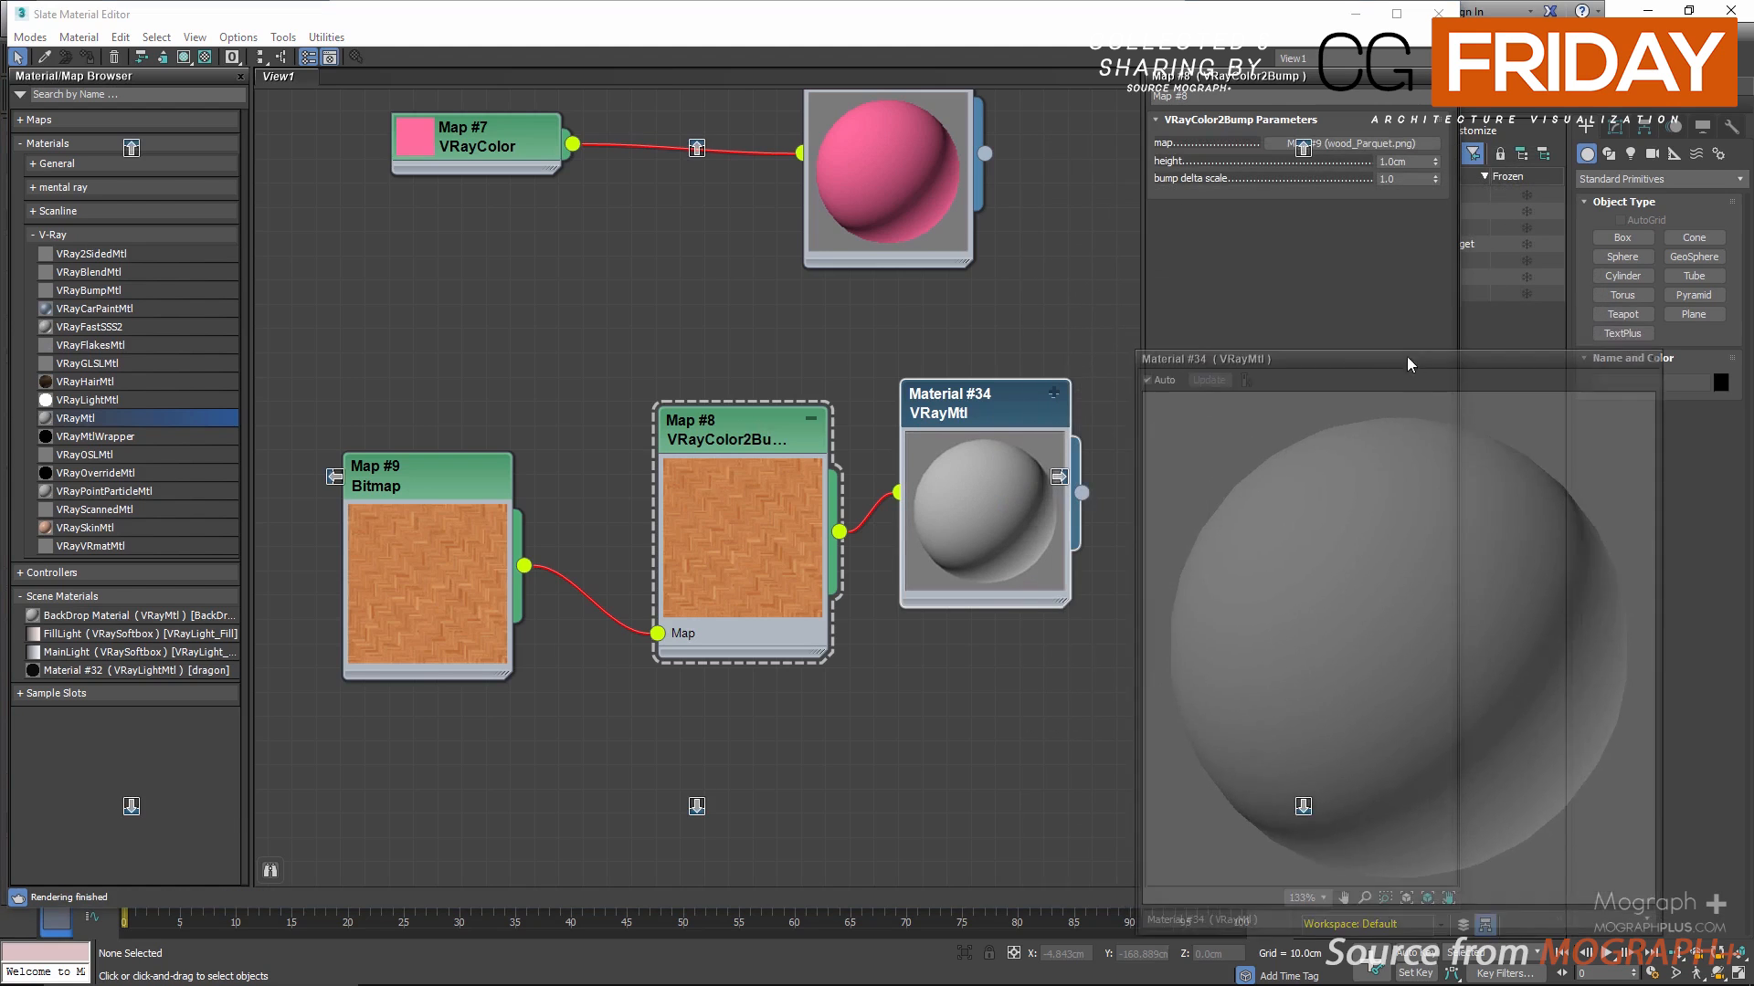
Step: Set the VRayColor2Bump height to 10 cm and nudge the material's preview window slightly
{"action": "left_click", "coordinate": [714, 430]}
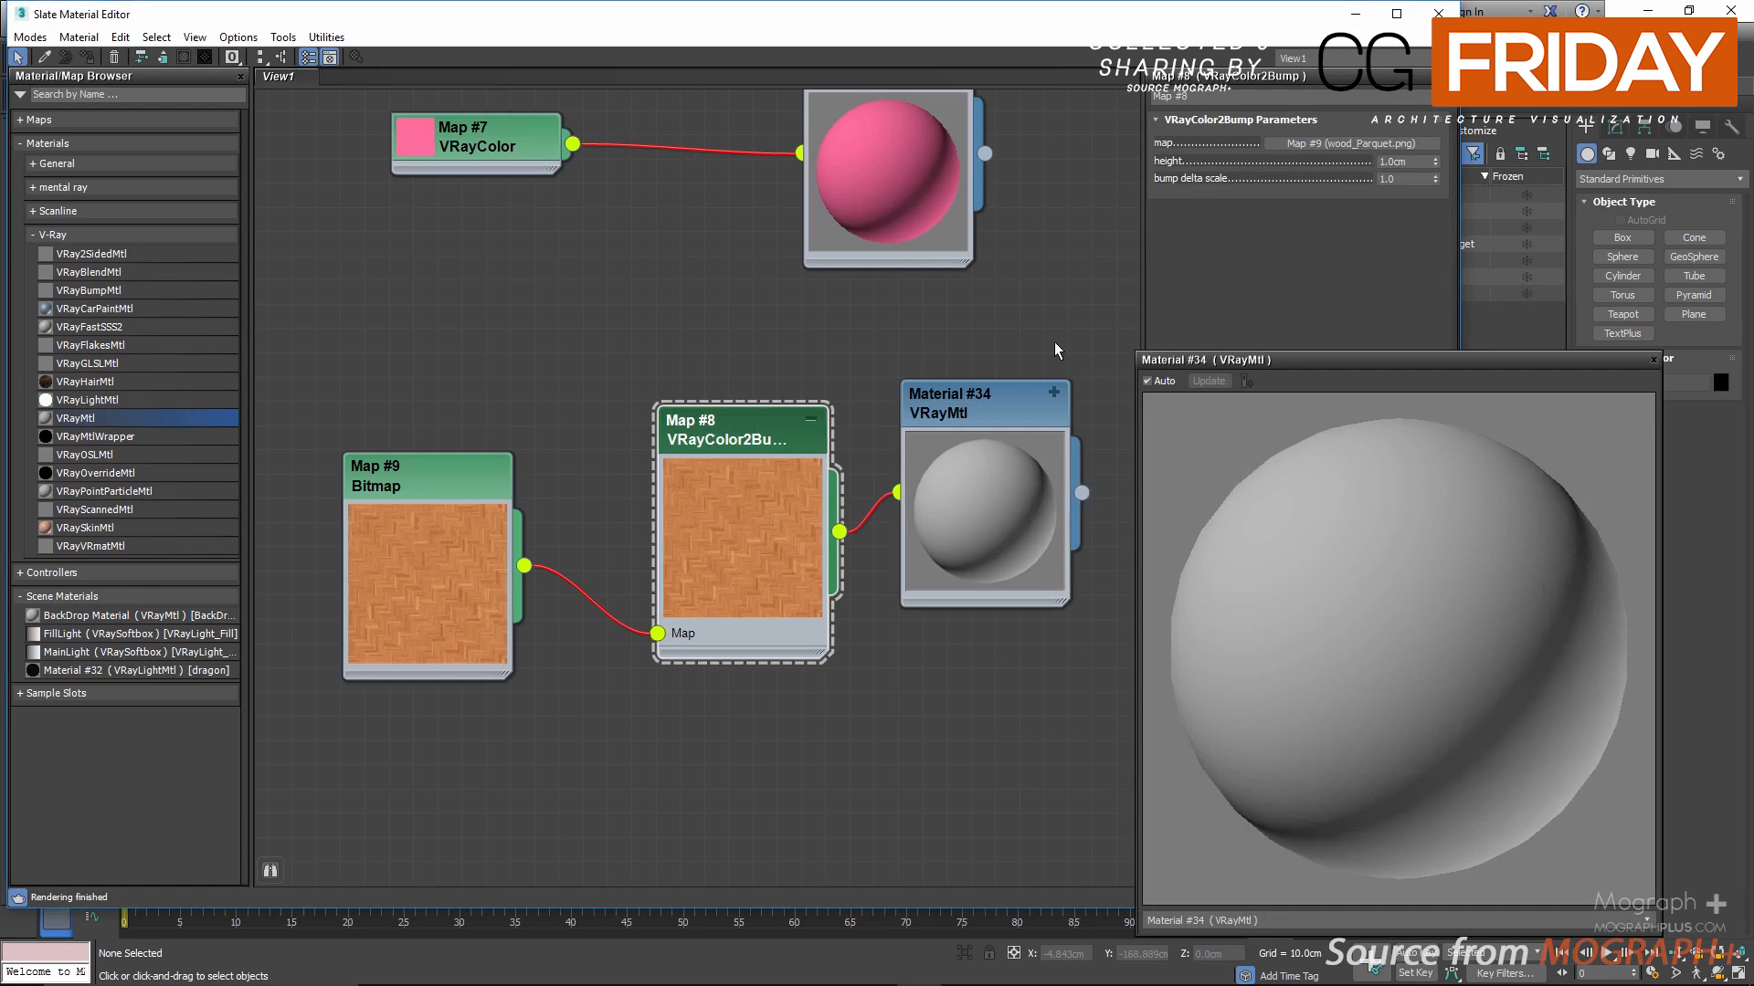
{"action": "double_click", "coordinate": [1422, 165]}
{"action": "type", "text": "10"}
{"action": "key", "text": "Return"}
{"action": "left_click_drag", "start_coordinate": [1358, 351], "coordinate": [1358, 345]}
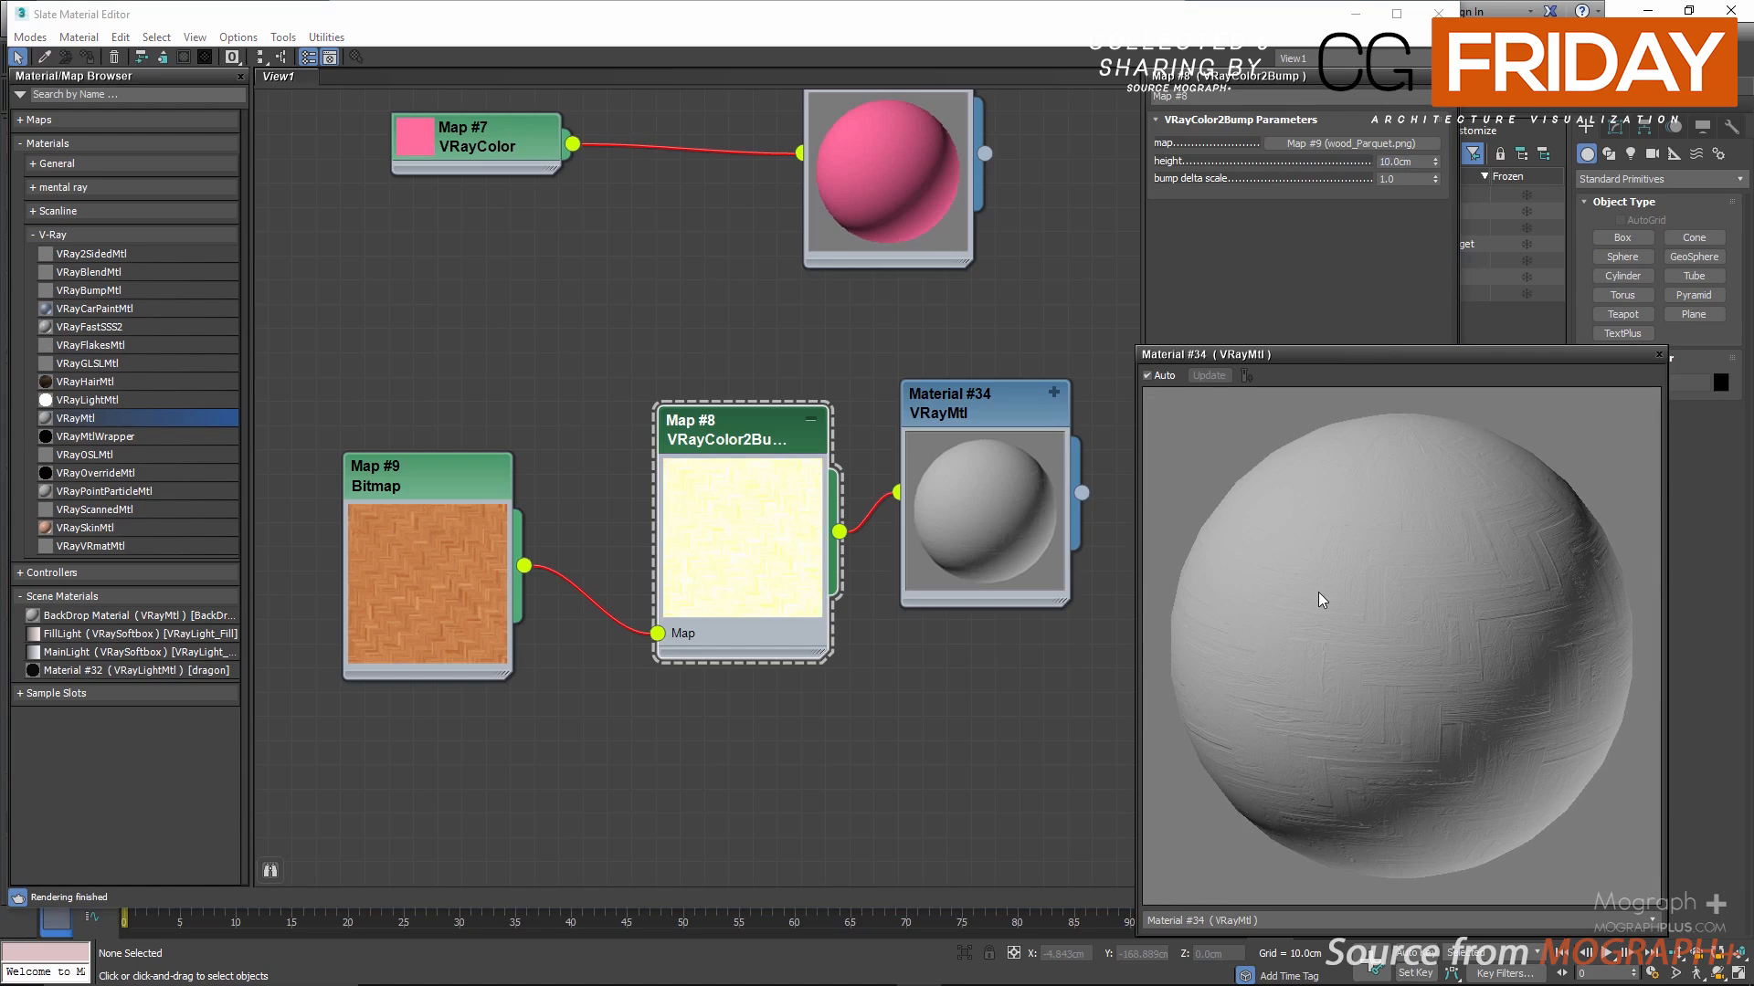
Step: Close the separate preview window of the bump-mapped VRayMtl
{"action": "left_click_drag", "start_coordinate": [523, 567], "coordinate": [552, 776]}
{"action": "left_click", "coordinate": [610, 692]}
{"action": "middle_click_drag", "start_coordinate": [610, 693], "coordinate": [570, 600]}
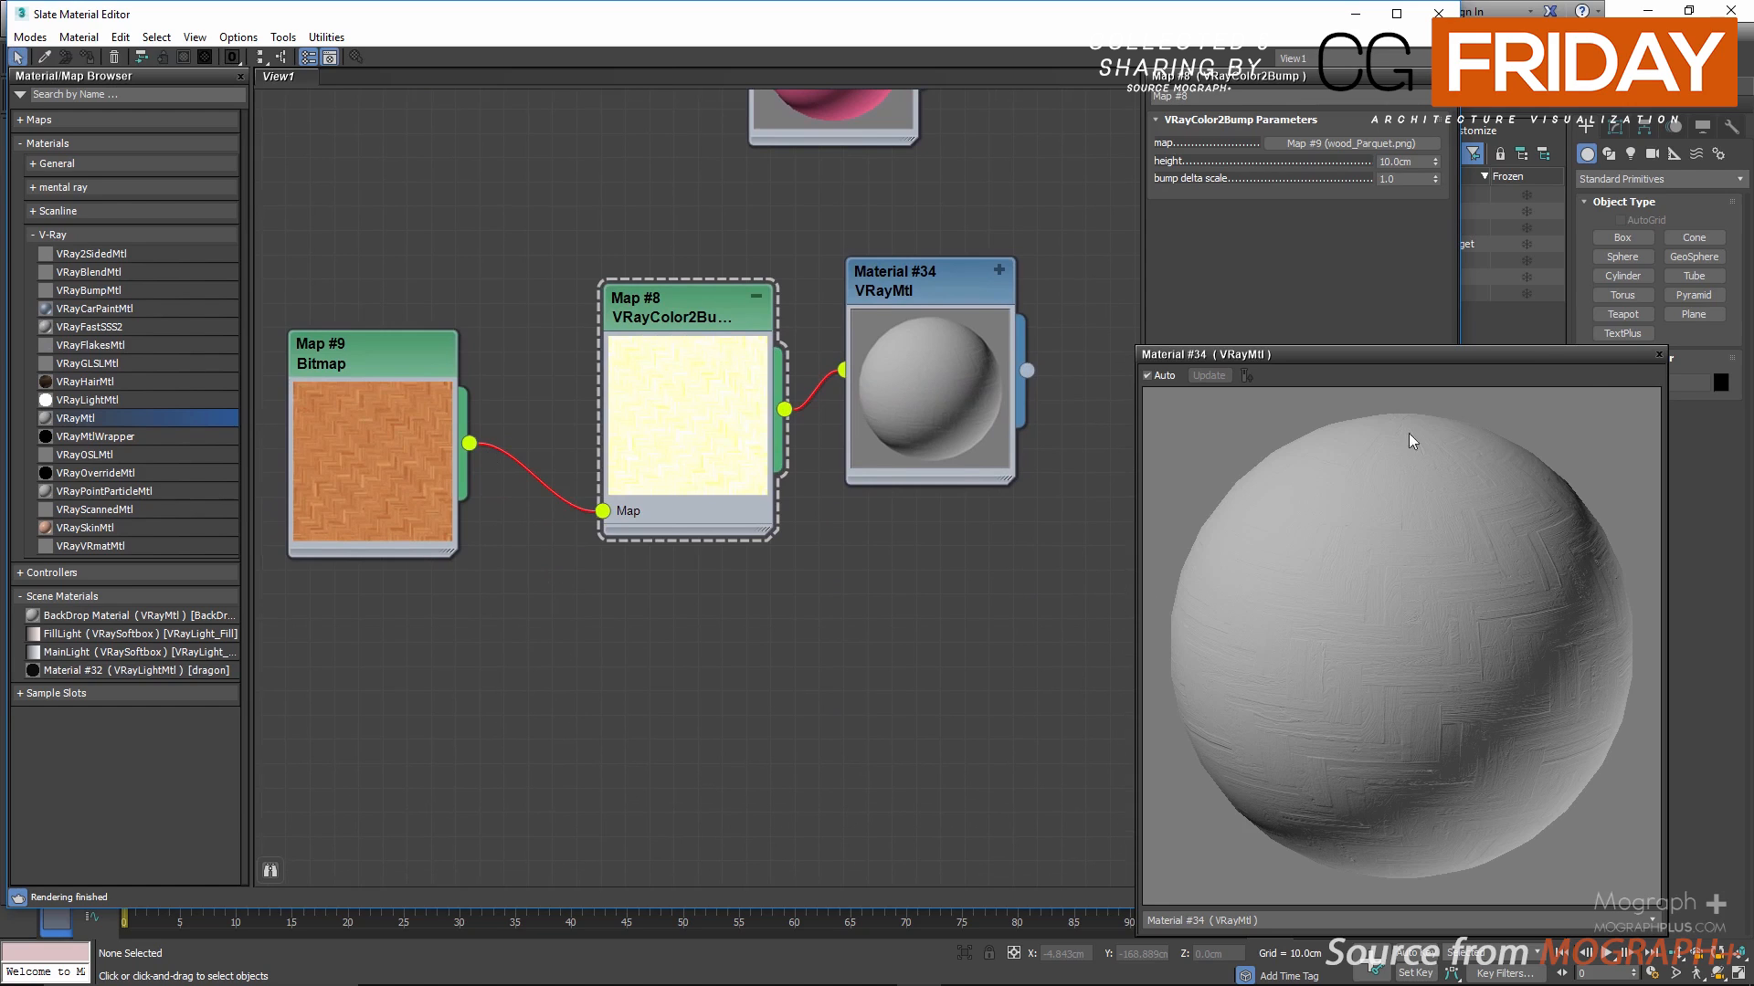
{"action": "left_click", "coordinate": [1659, 355]}
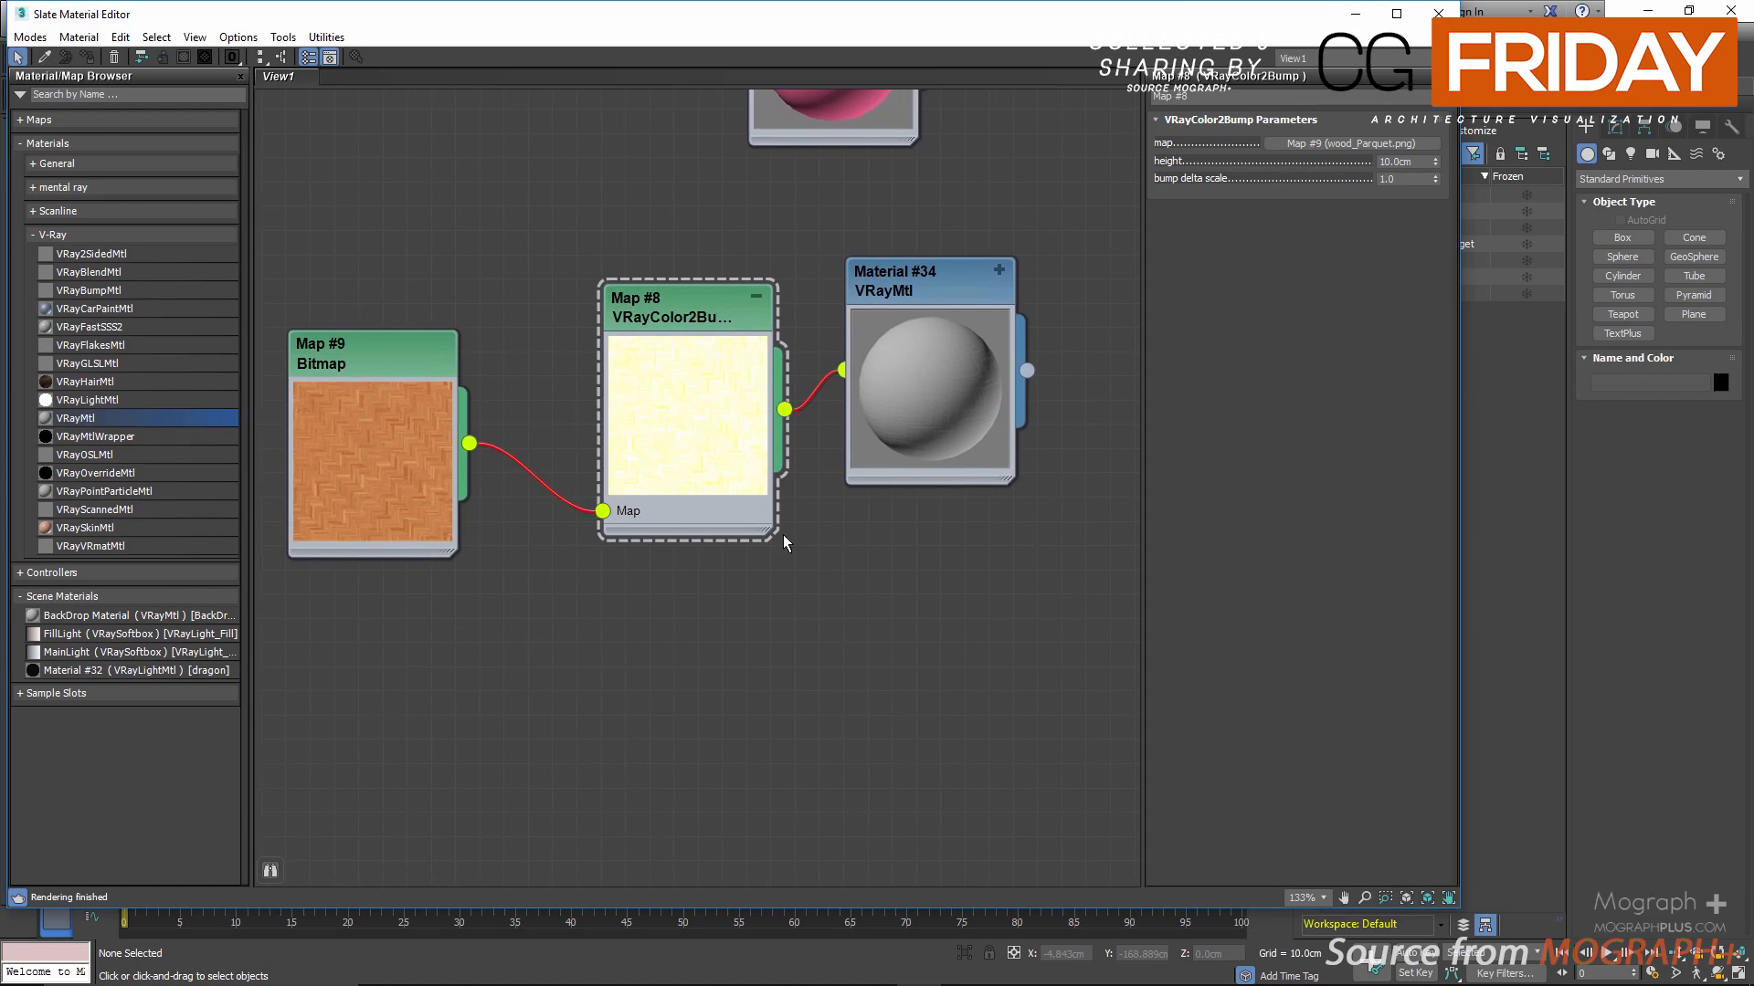
Step: Add a VRayCompTex map in the free space below the bump network, display its parameters and enlarge its preview
{"action": "scroll", "coordinate": [787, 567], "scroll_direction": "down", "scroll_amount": 3}
{"action": "middle_click_drag", "start_coordinate": [792, 611], "coordinate": [762, 274]}
{"action": "scroll", "coordinate": [729, 367], "scroll_direction": "up", "scroll_amount": 1}
{"action": "right_click", "coordinate": [729, 334]}
{"action": "mouse_move", "coordinate": [822, 341]}
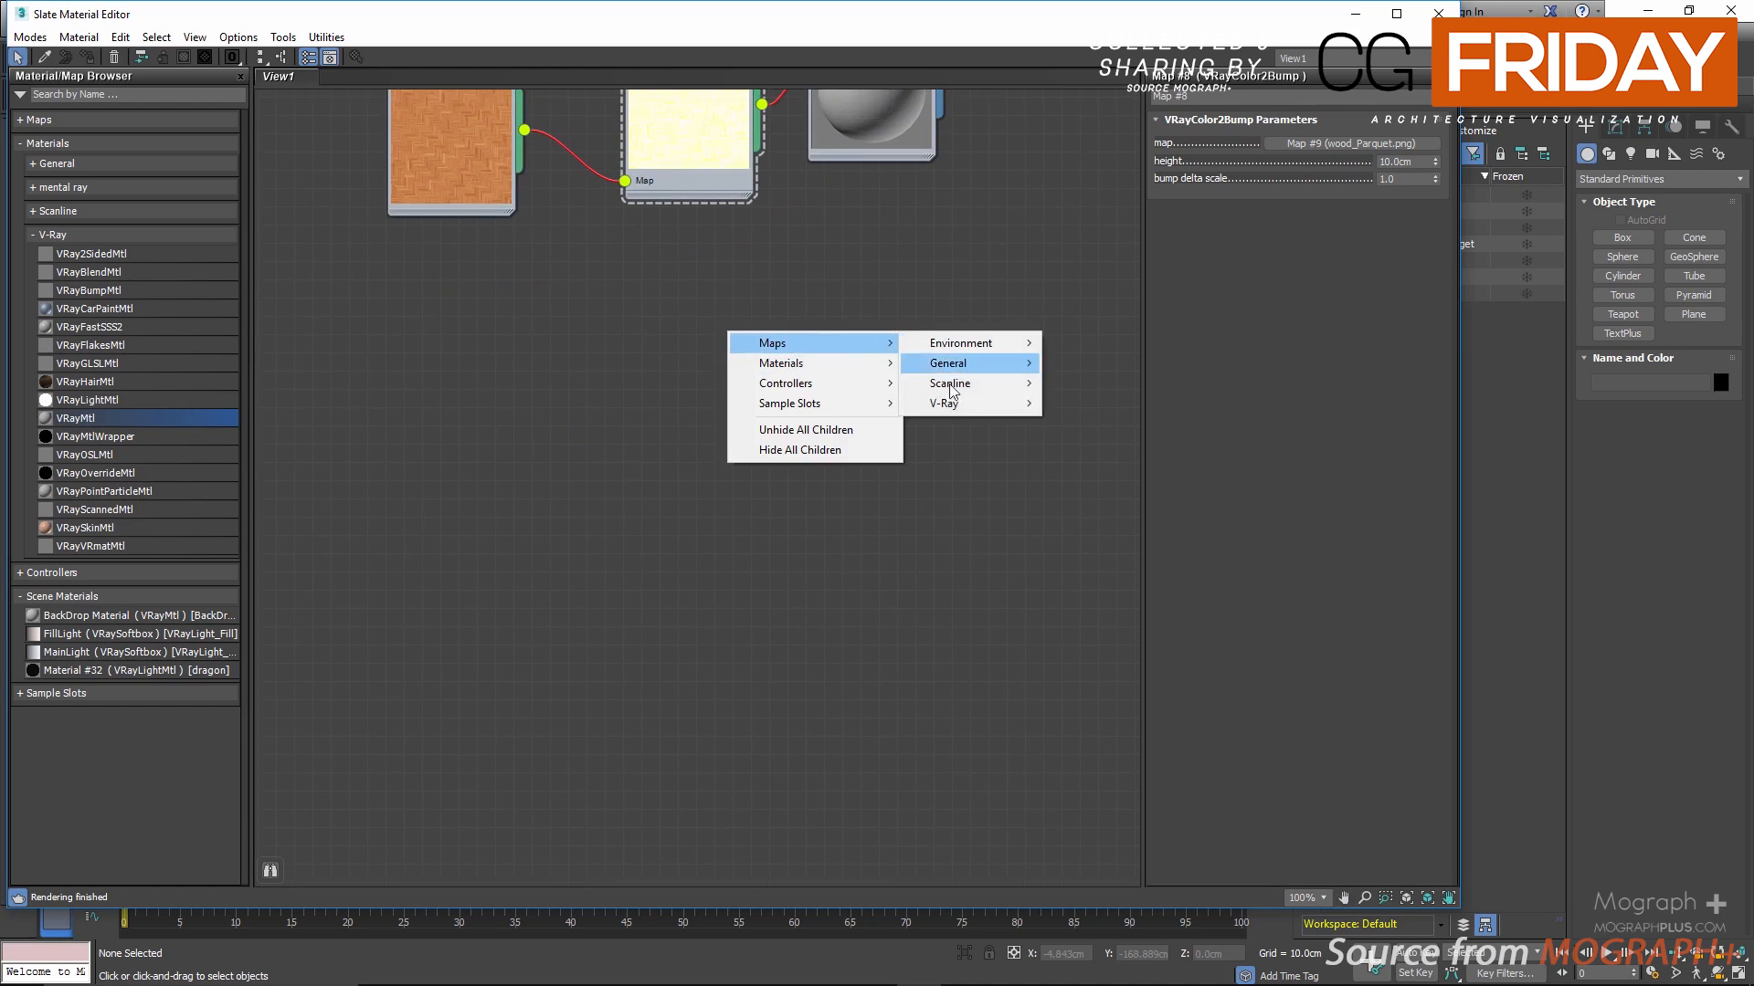
{"action": "mouse_move", "coordinate": [963, 405]}
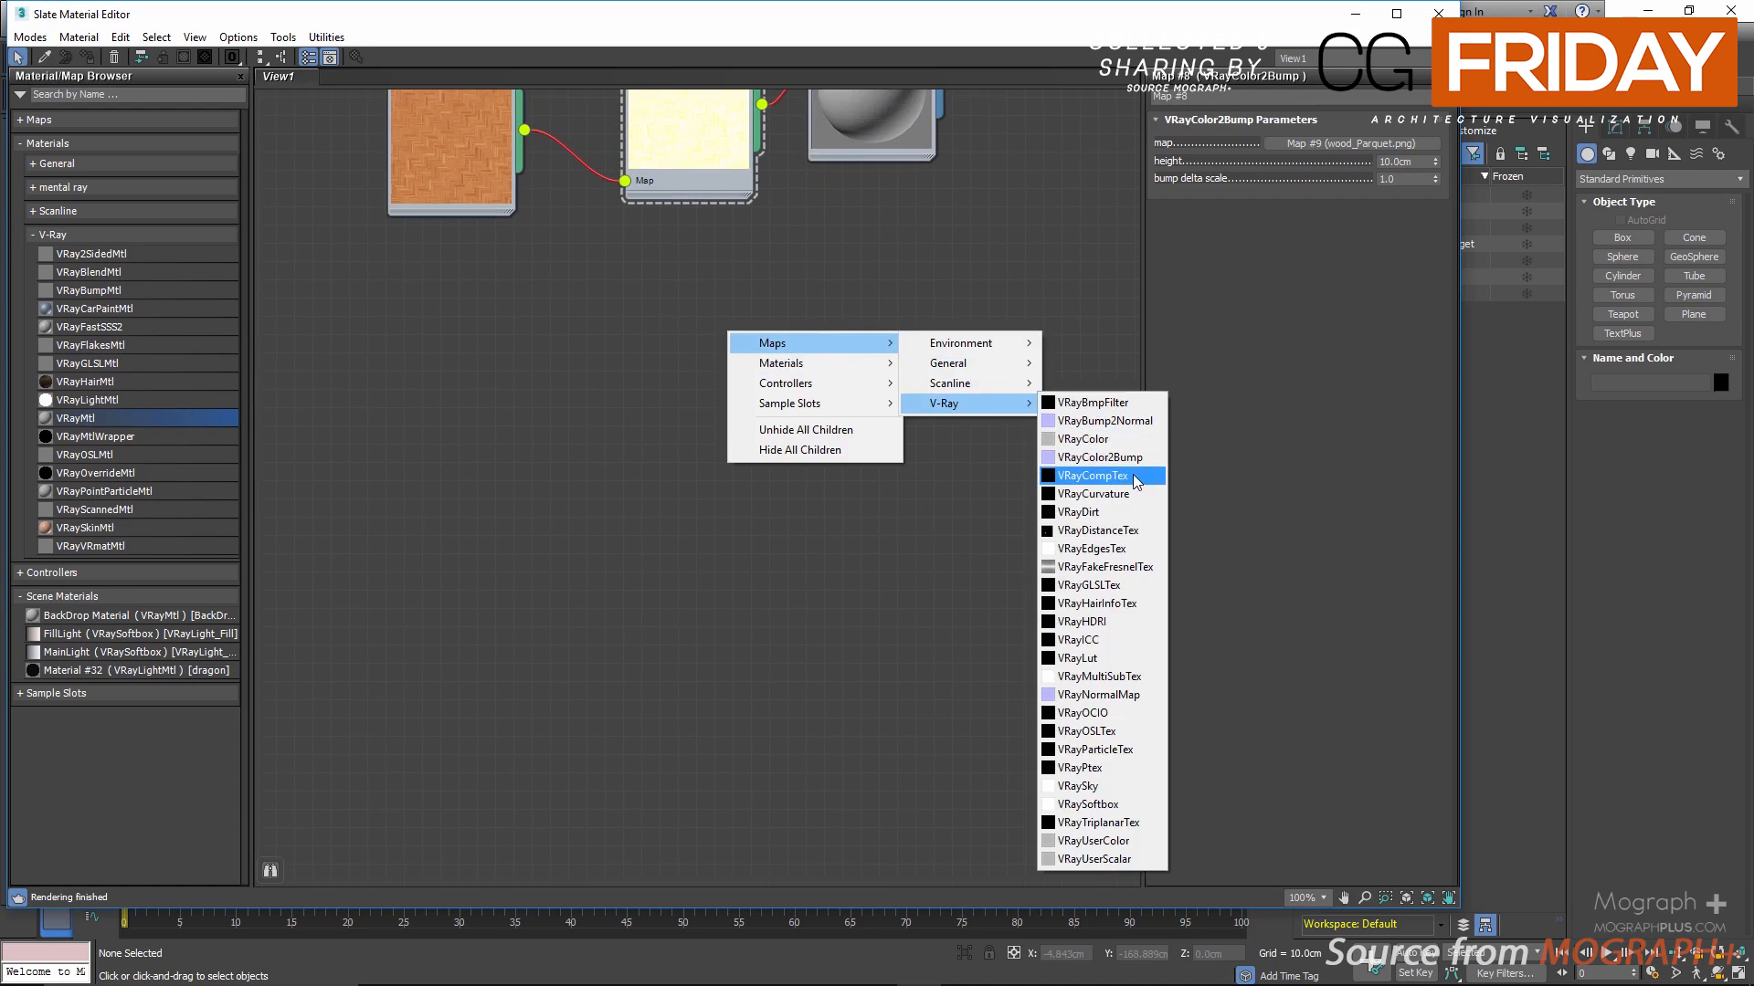
{"action": "left_click", "coordinate": [1092, 475]}
{"action": "scroll", "coordinate": [765, 371], "scroll_direction": "up", "scroll_amount": 1}
{"action": "double_click", "coordinate": [747, 335]}
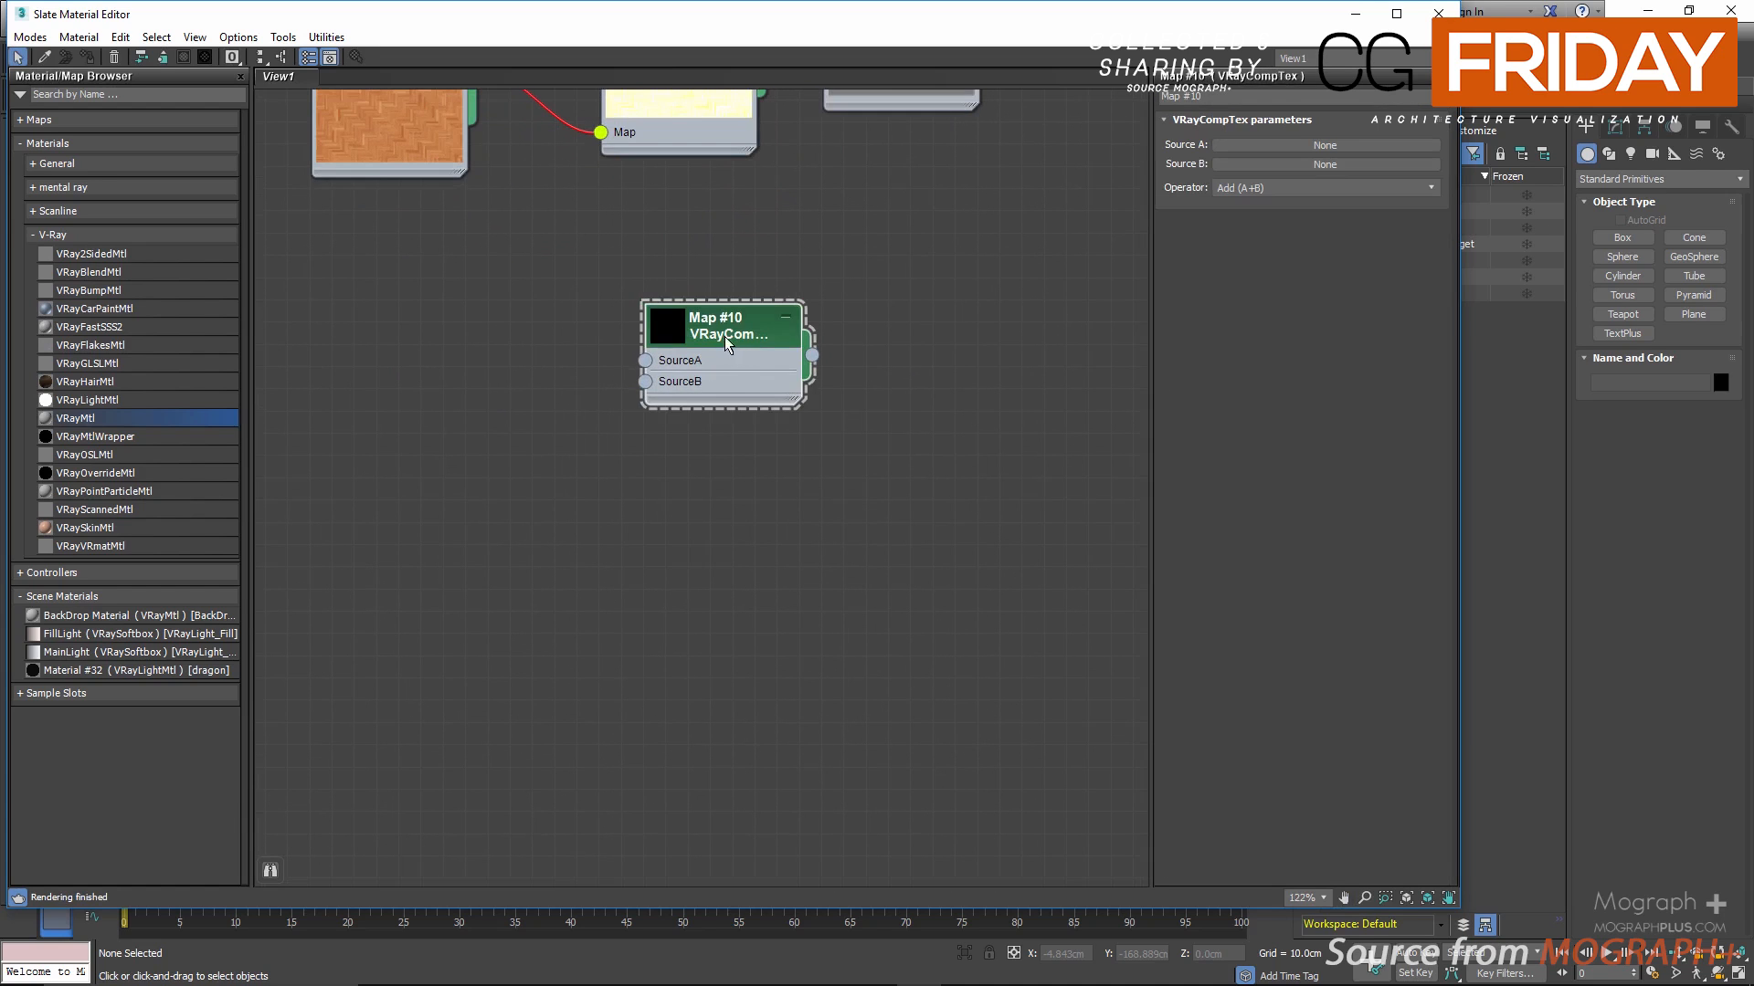
{"action": "left_click_drag", "start_coordinate": [725, 336], "coordinate": [824, 365]}
{"action": "double_click", "coordinate": [672, 394]}
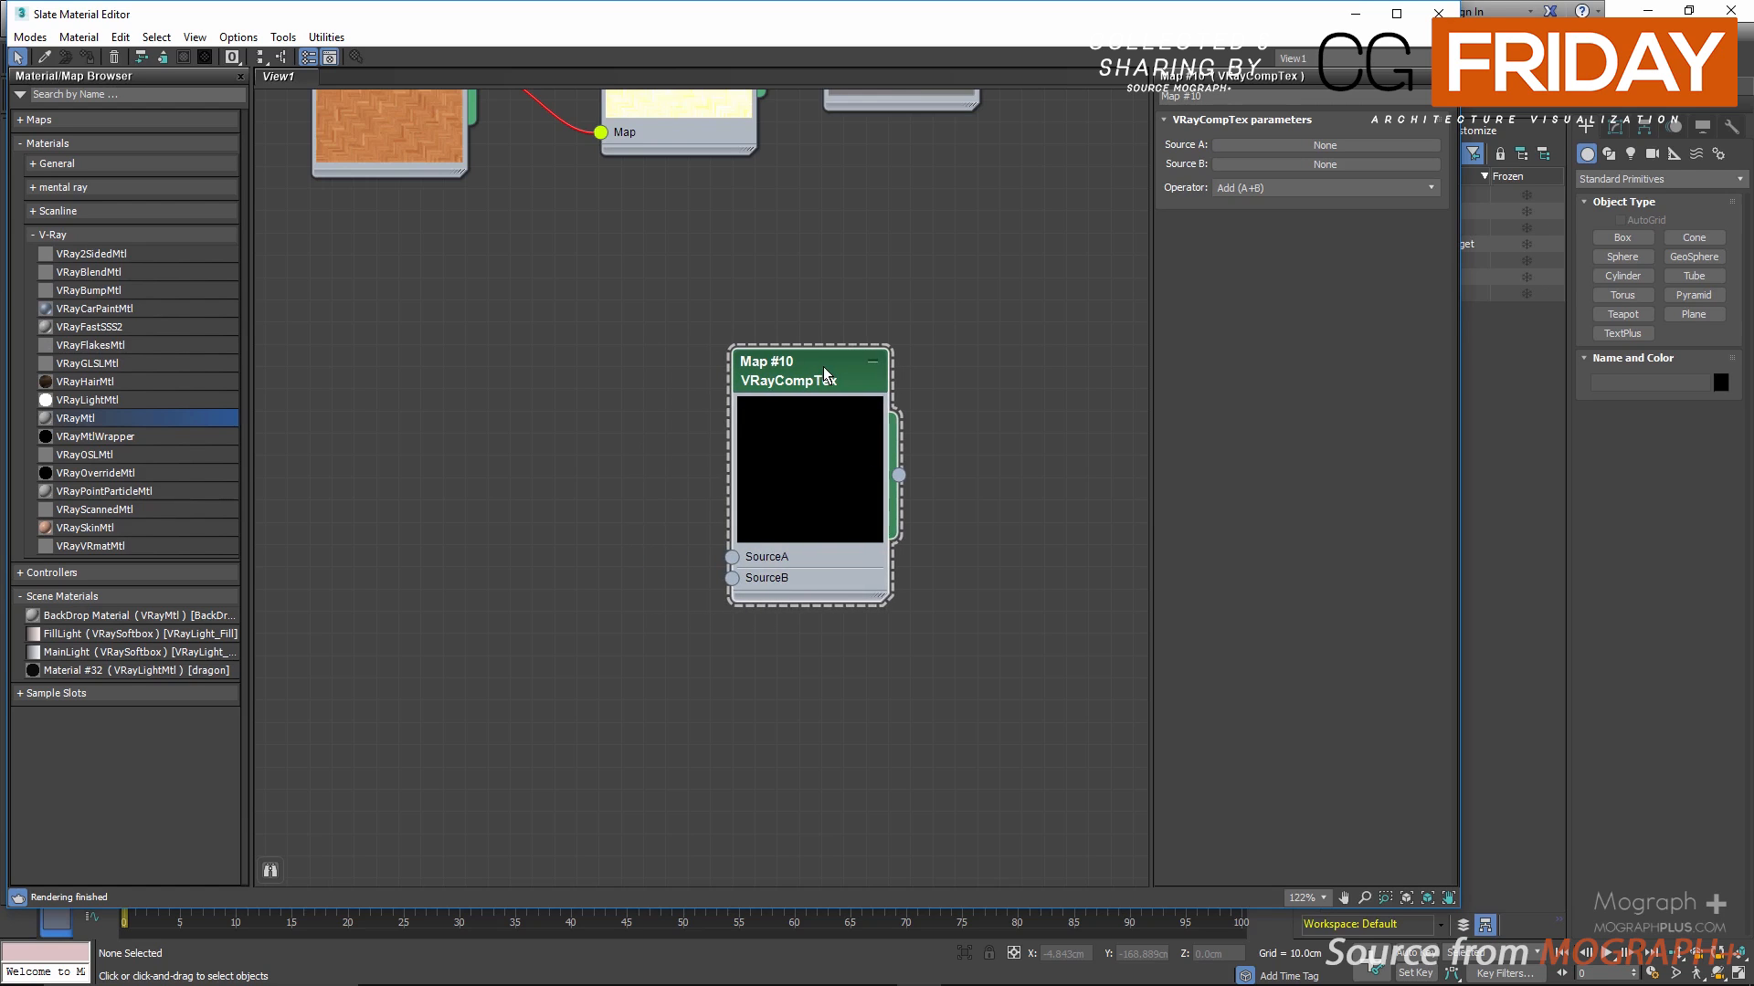
Step: Load the bitmap wood_Parquet.png as Source A of the VRayCompTex and move its node up and away from the map
{"action": "left_click", "coordinate": [1301, 190]}
{"action": "left_click", "coordinate": [1301, 190]}
{"action": "left_click", "coordinate": [1278, 147]}
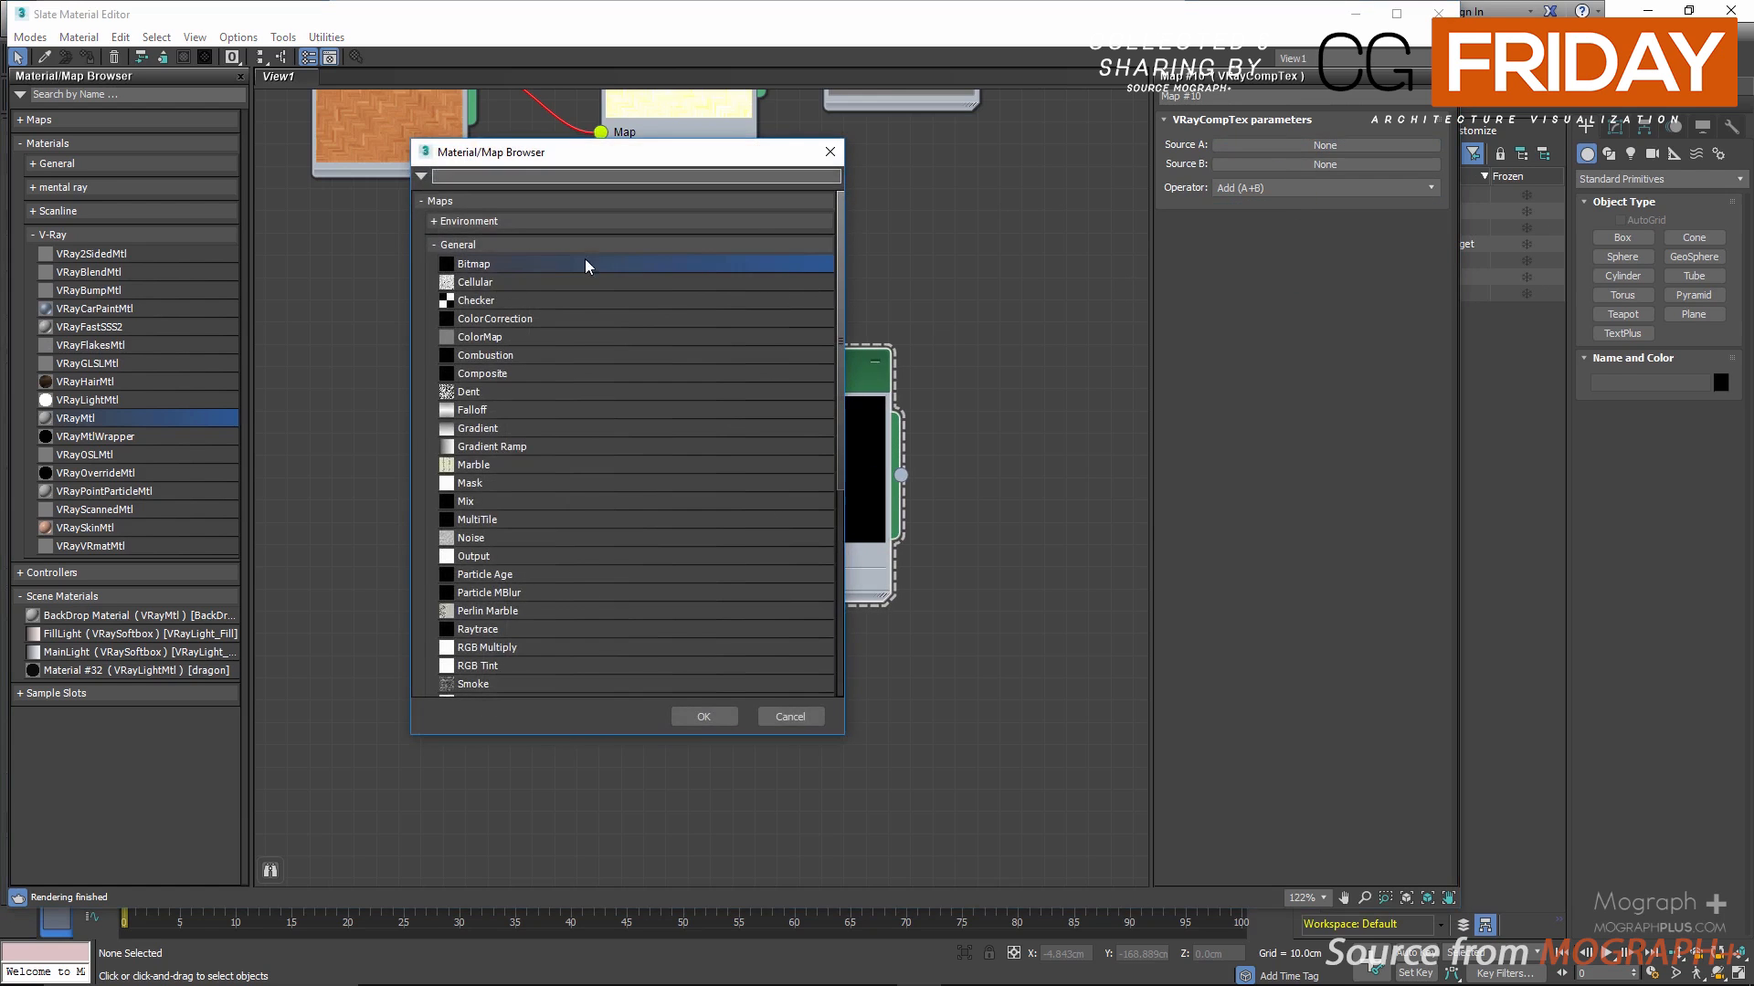
{"action": "double_click", "coordinate": [513, 265]}
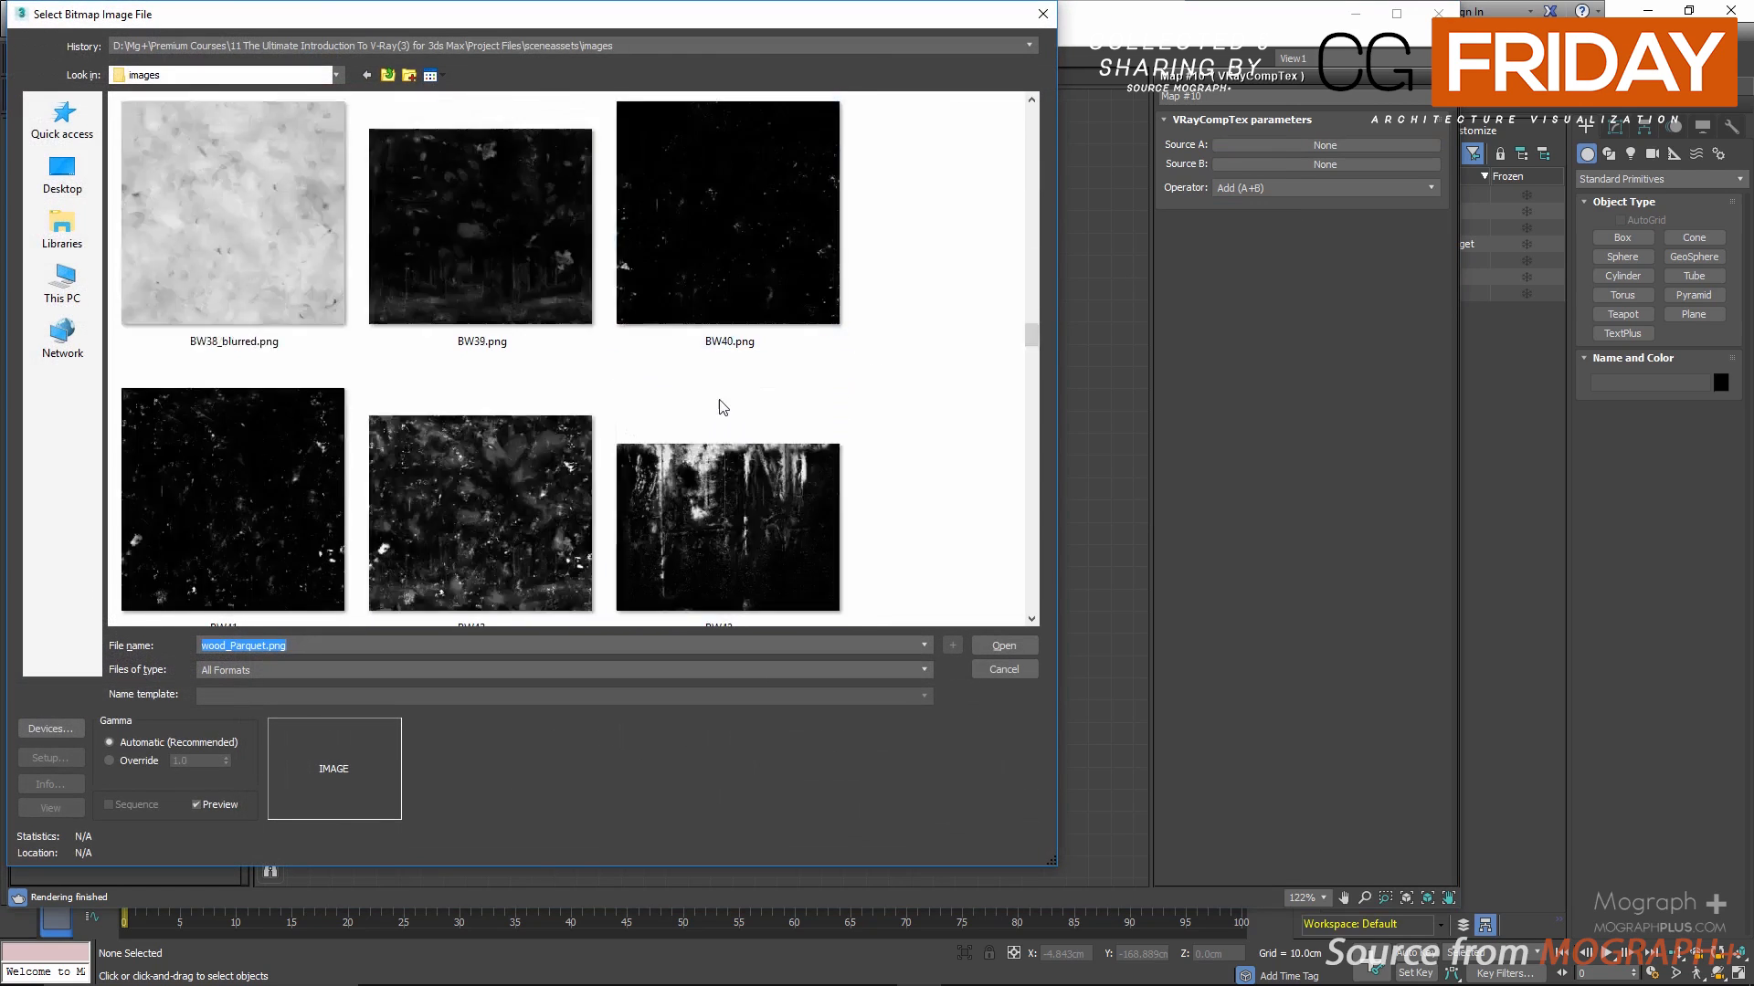
{"action": "scroll", "coordinate": [721, 409], "scroll_direction": "down", "scroll_amount": 10}
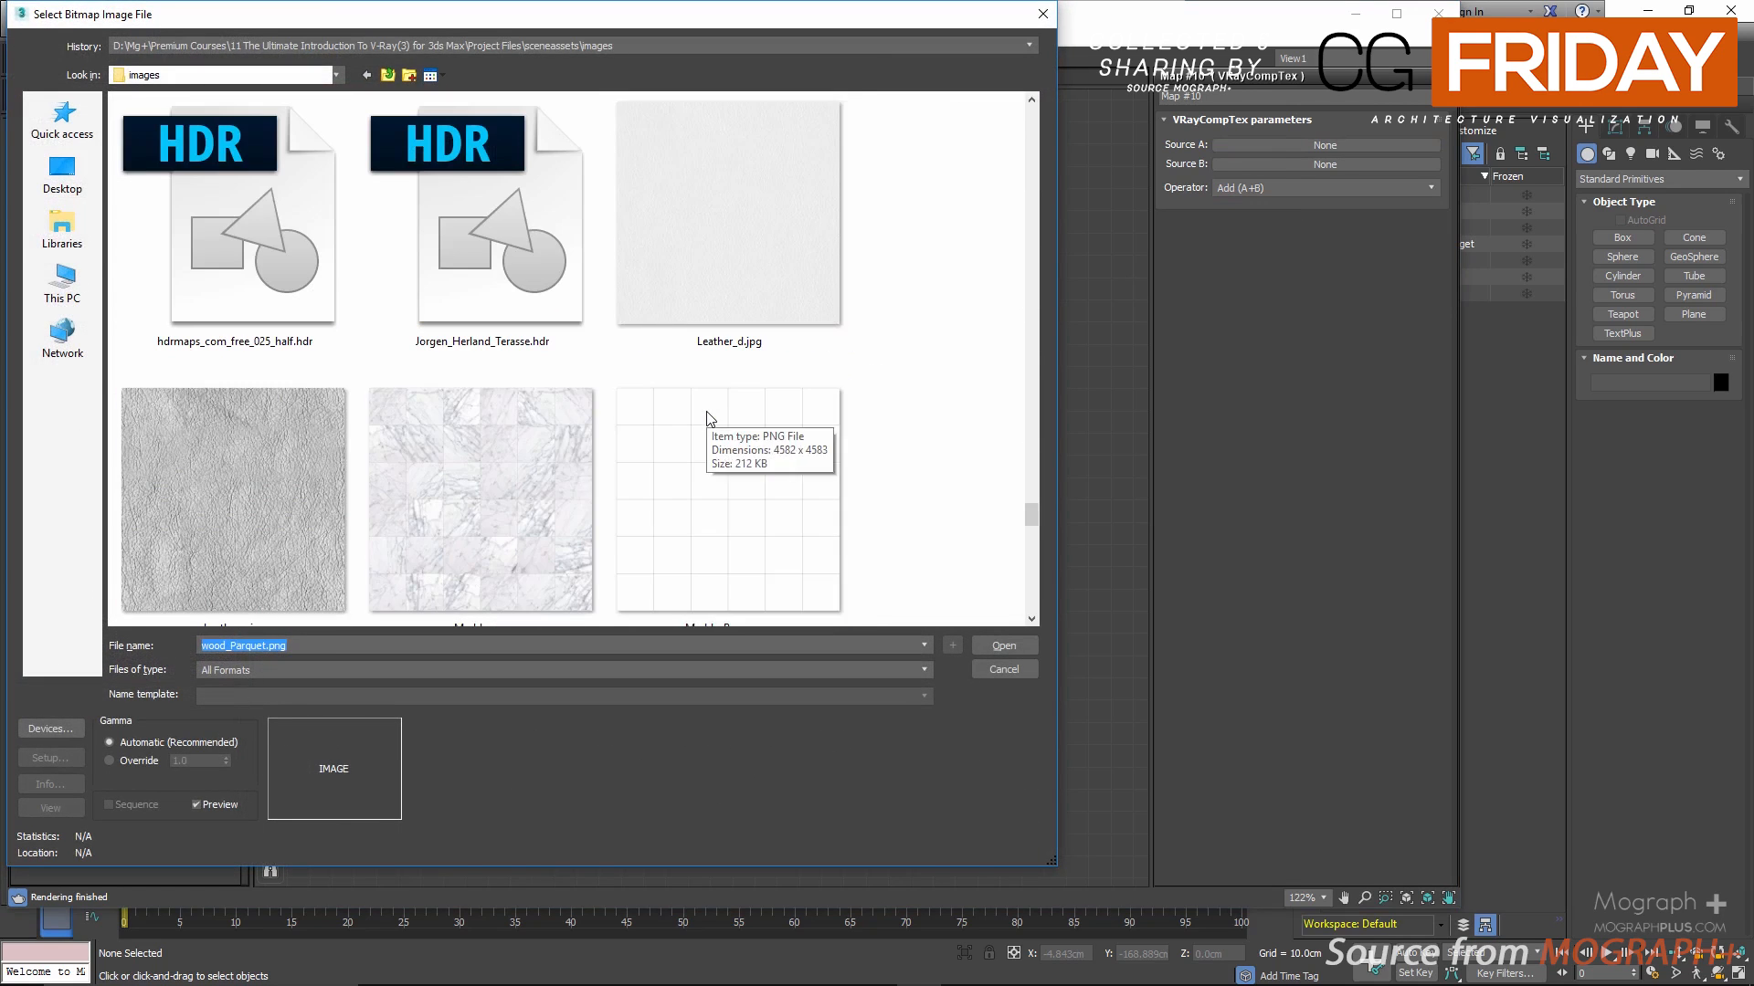
{"action": "scroll", "coordinate": [707, 413], "scroll_direction": "down", "scroll_amount": 10}
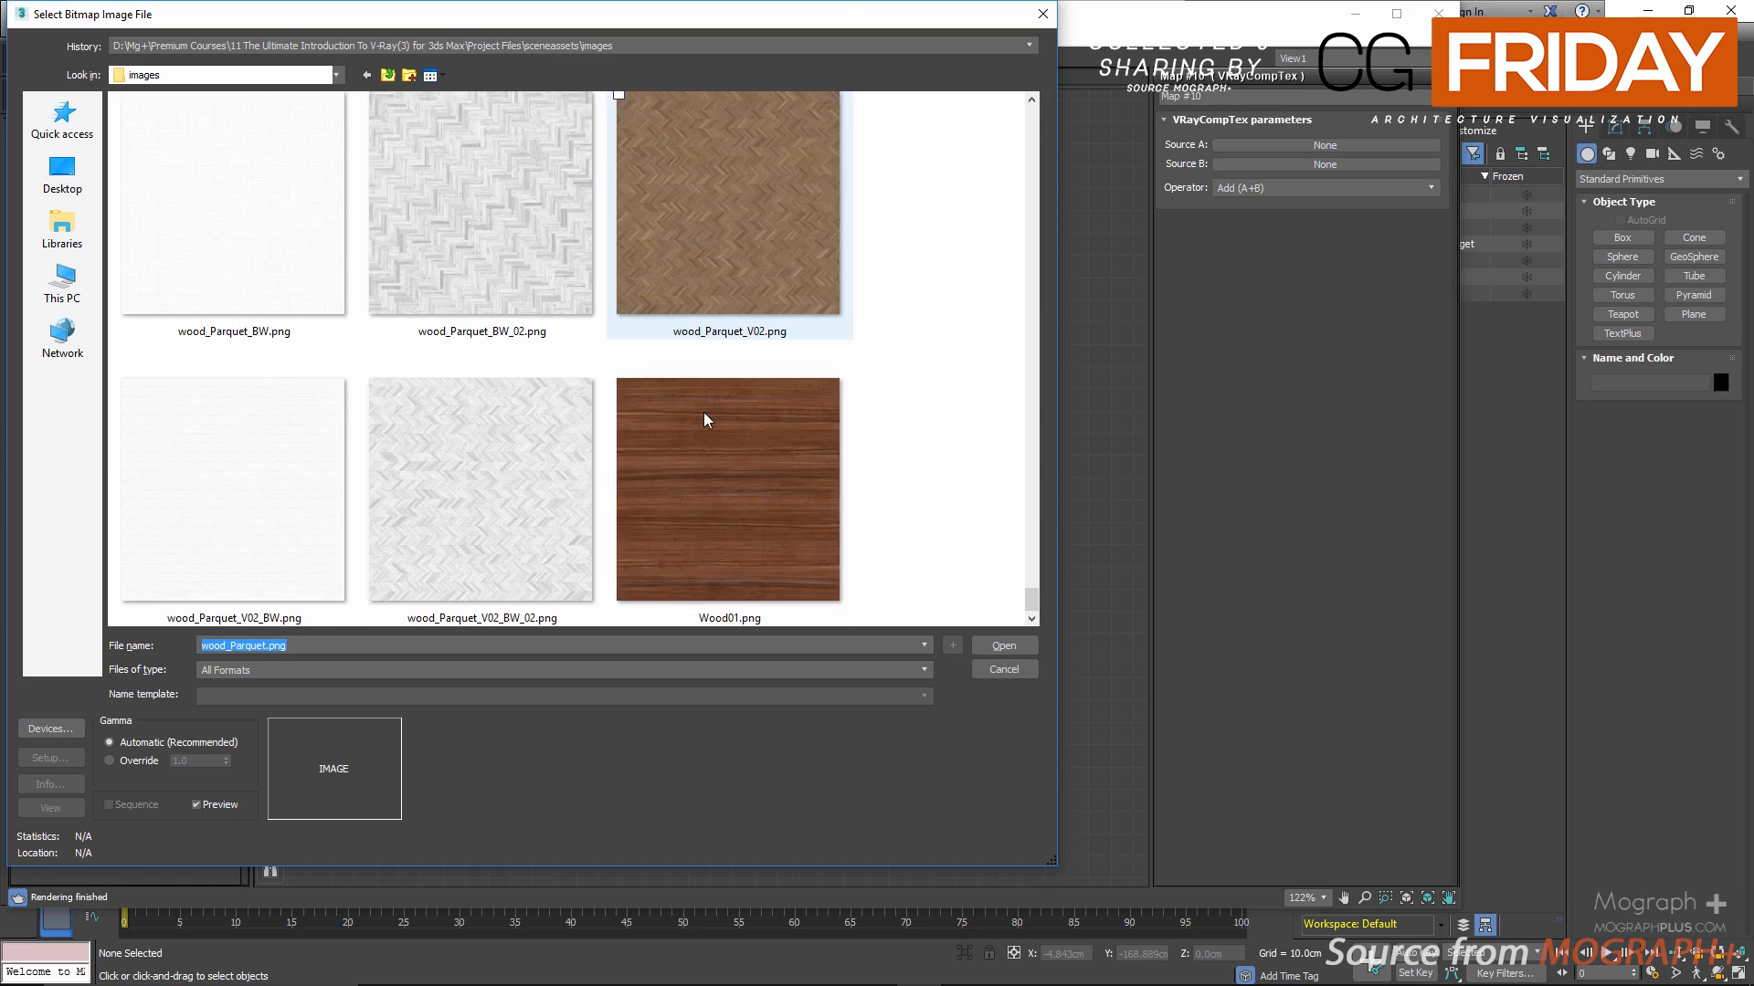
{"action": "scroll", "coordinate": [703, 413], "scroll_direction": "up", "scroll_amount": 3}
{"action": "double_click", "coordinate": [694, 274]}
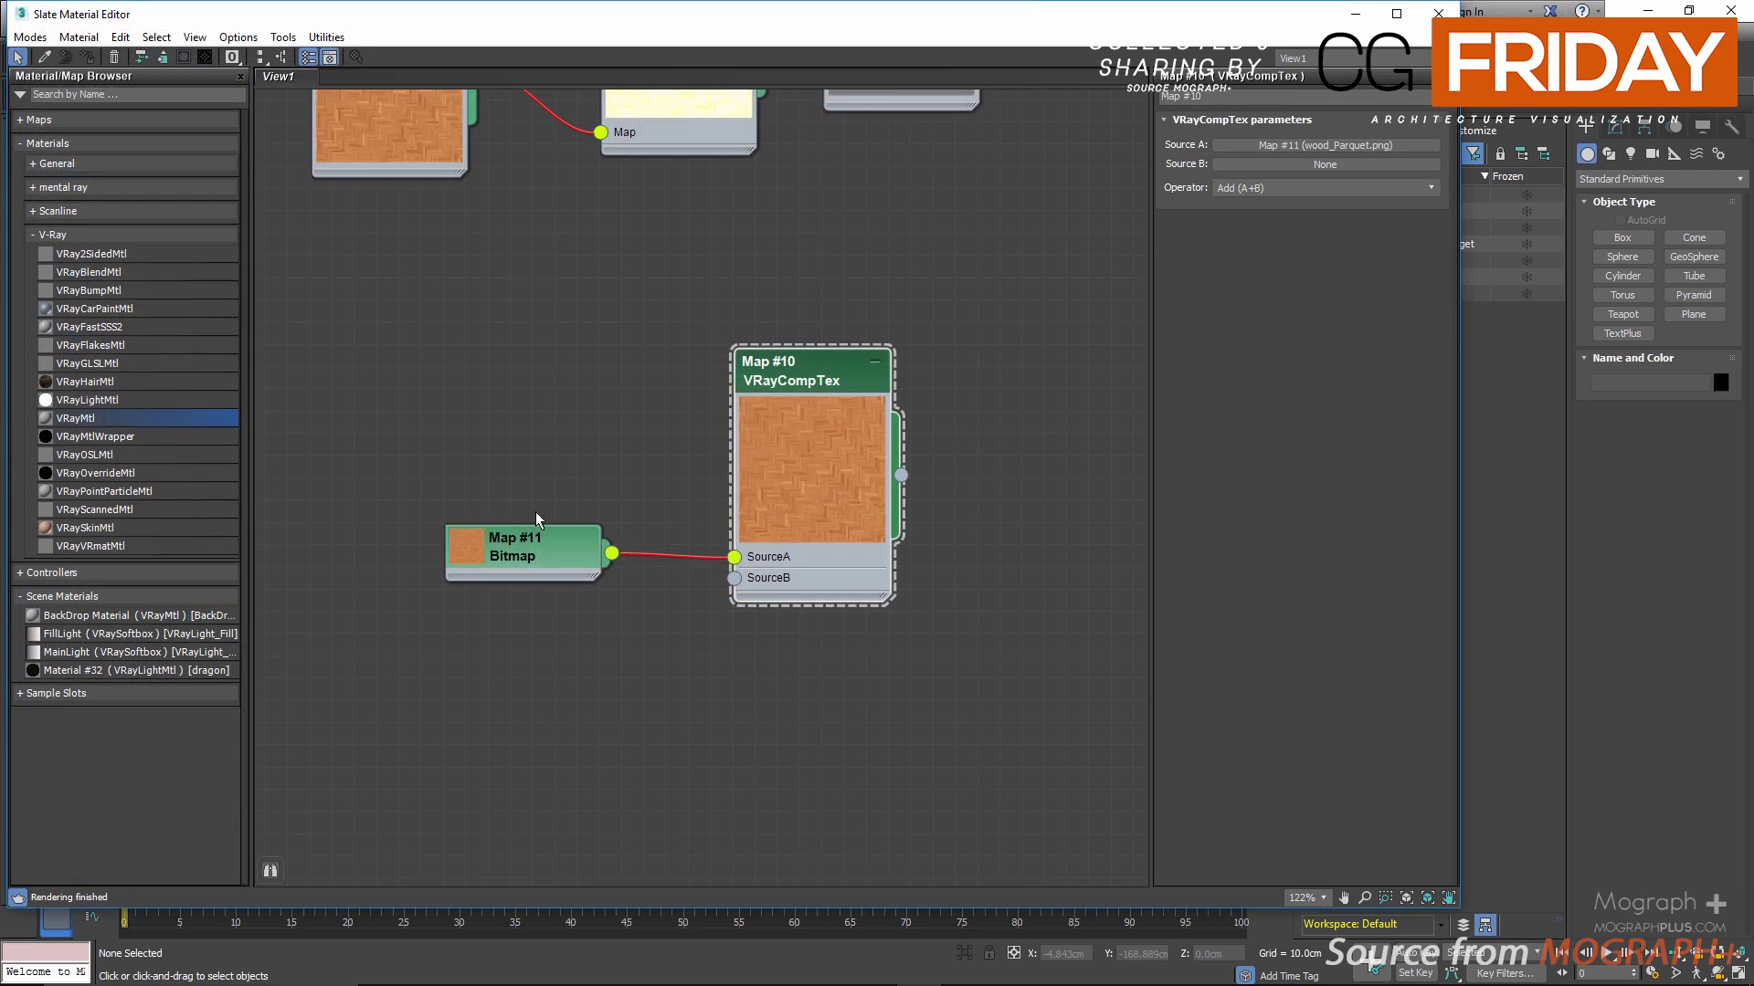
{"action": "left_click_drag", "start_coordinate": [473, 546], "coordinate": [339, 390]}
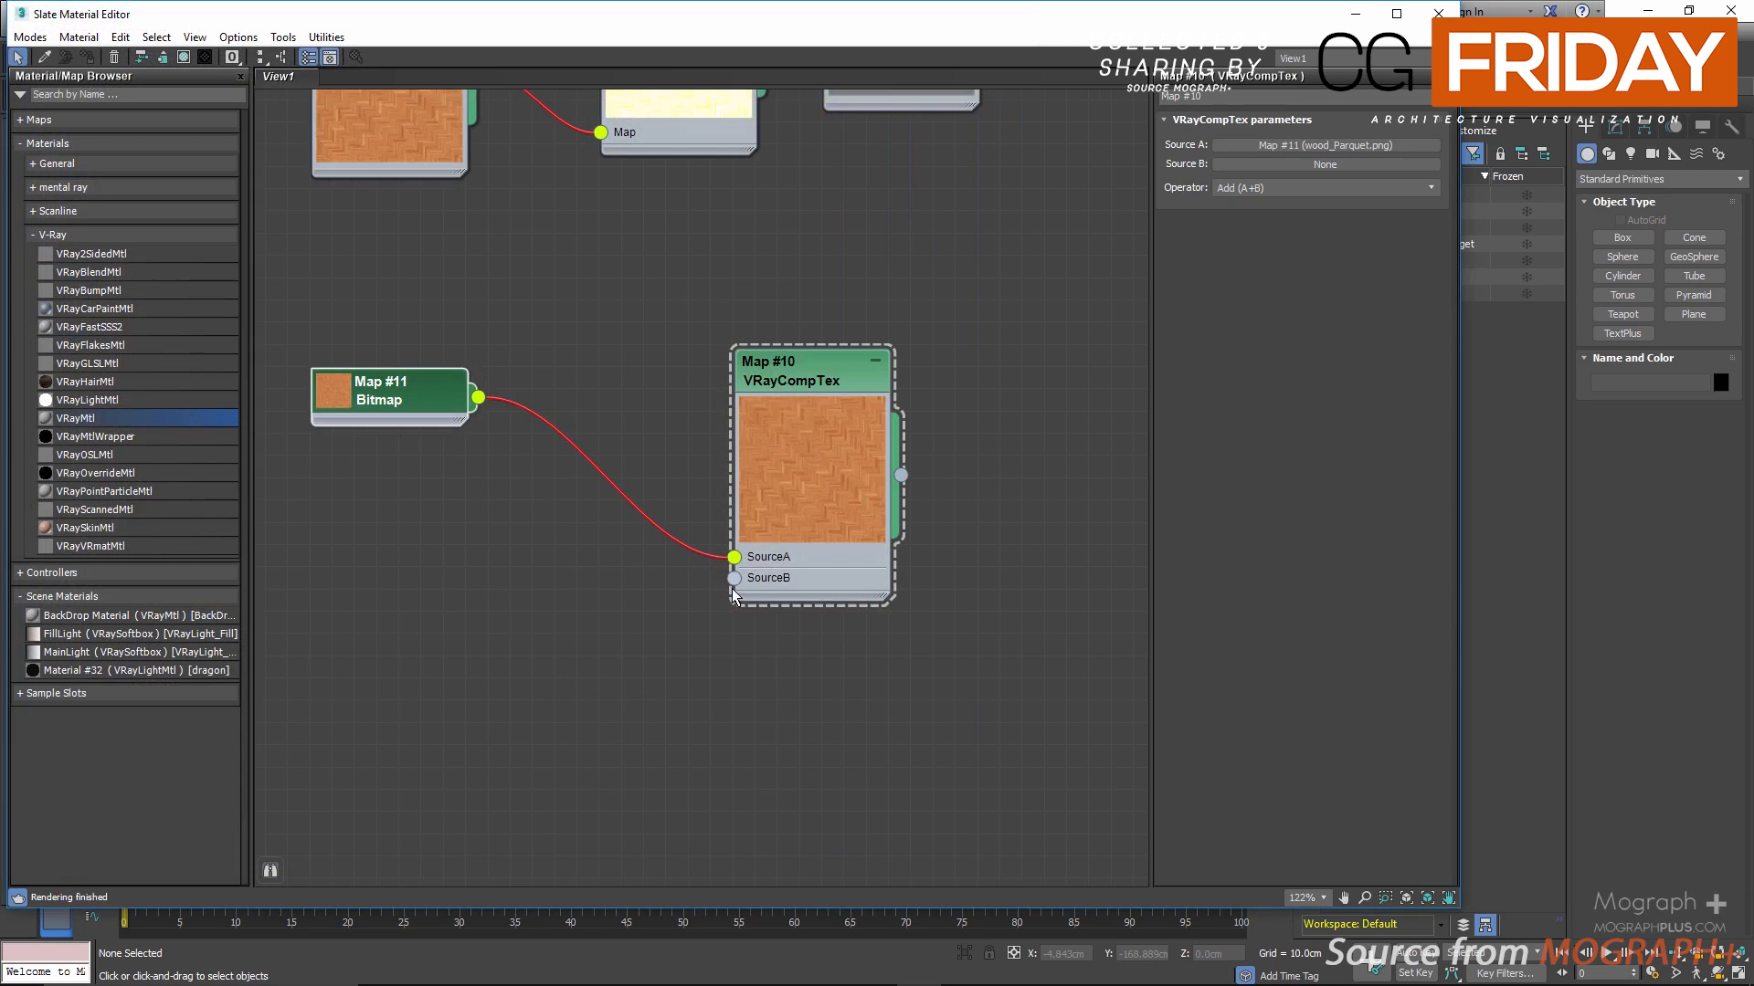
Step: Load the bitmap BW1.png as Source B of the VRayCompTex and place its node below the parquet bitmap
{"action": "left_click", "coordinate": [733, 579]}
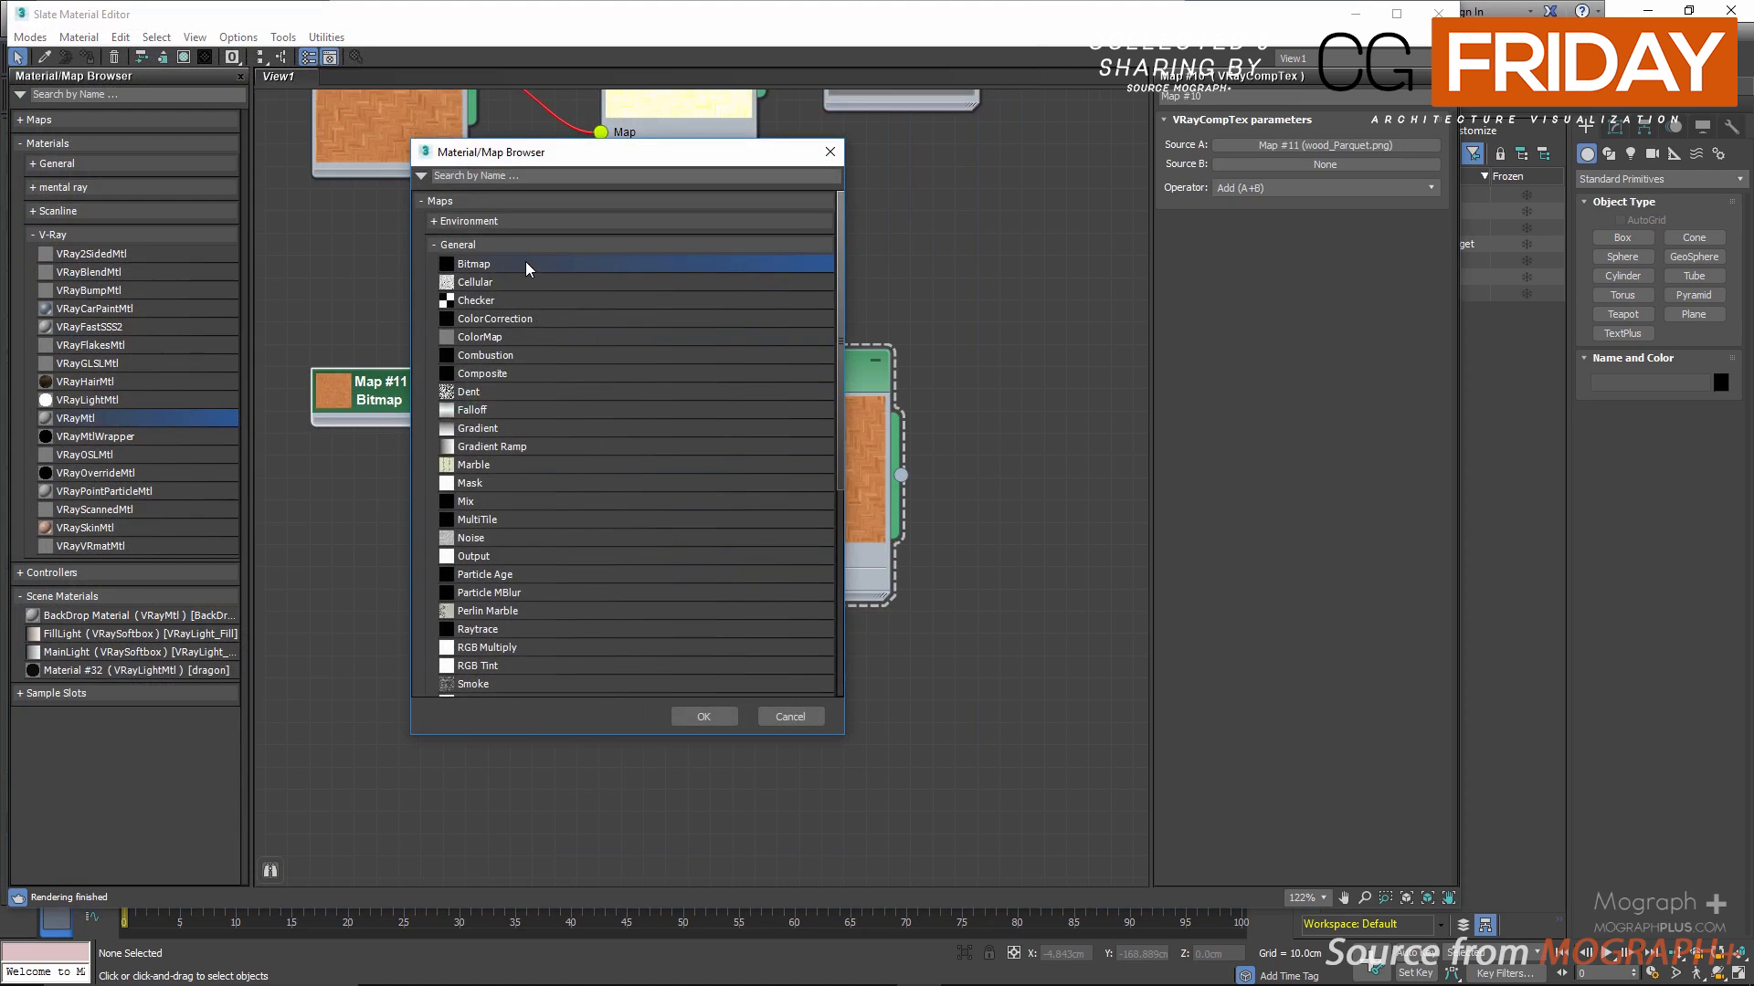
{"action": "double_click", "coordinate": [525, 261]}
{"action": "scroll", "coordinate": [528, 301], "scroll_direction": "down", "scroll_amount": 10}
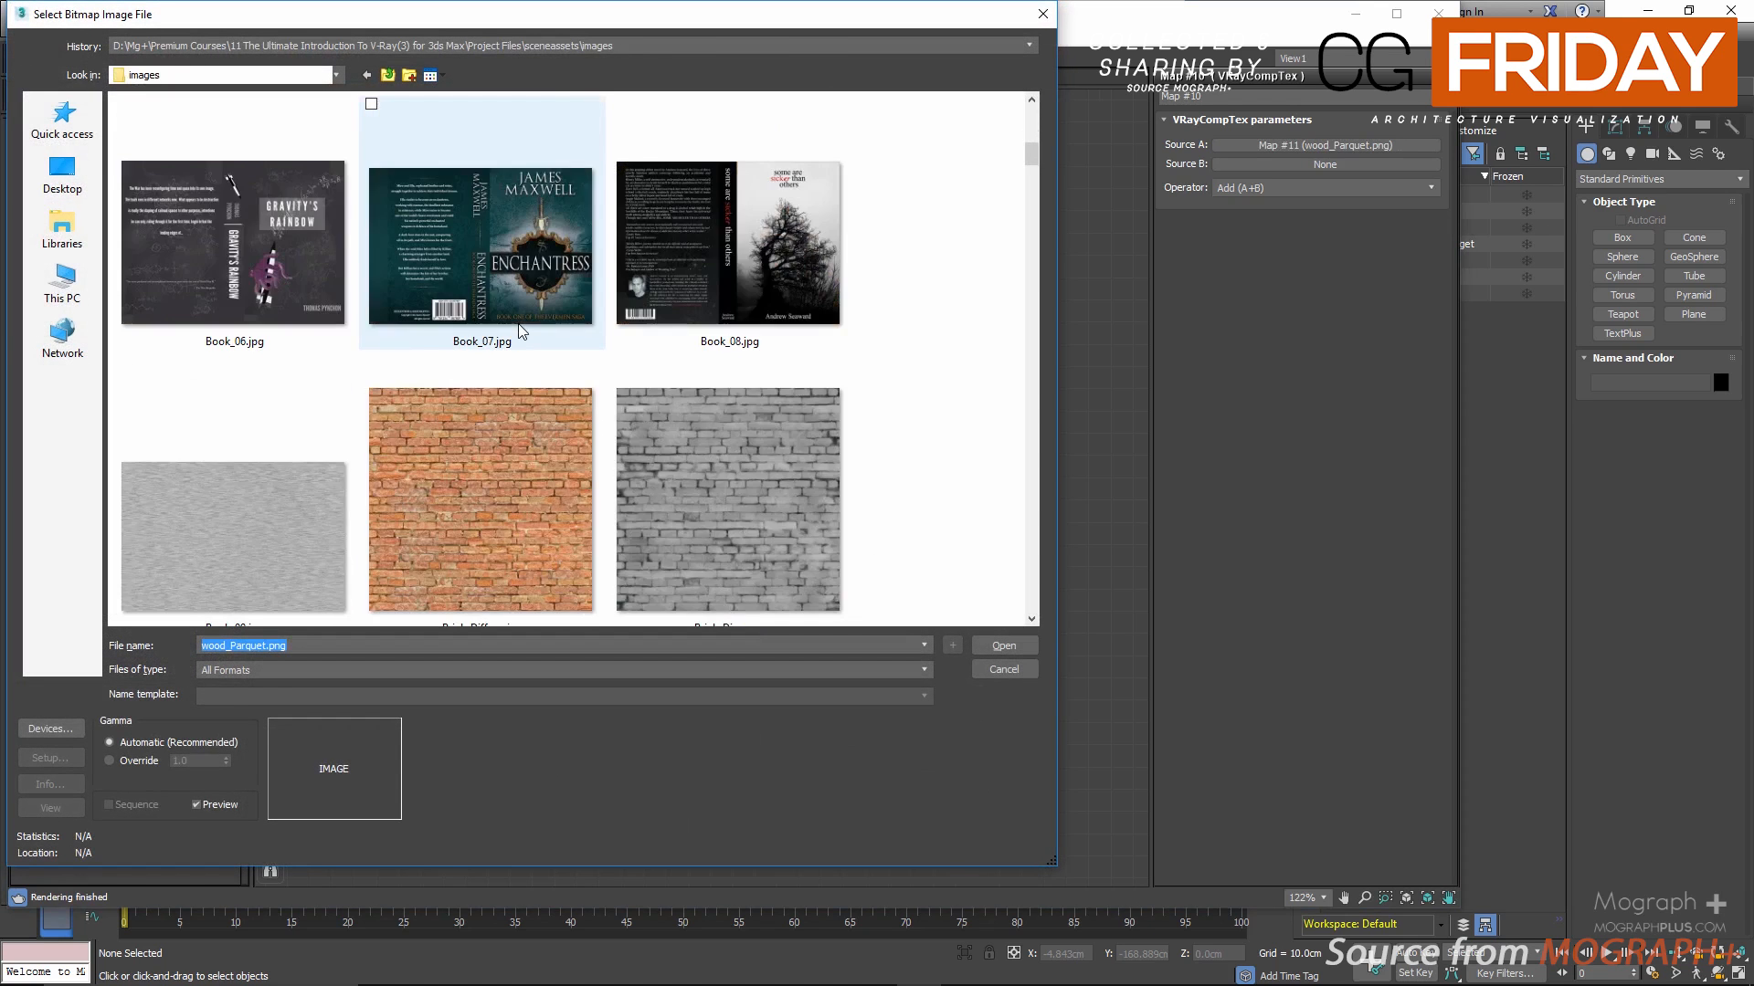
{"action": "scroll", "coordinate": [520, 329], "scroll_direction": "down", "scroll_amount": 6}
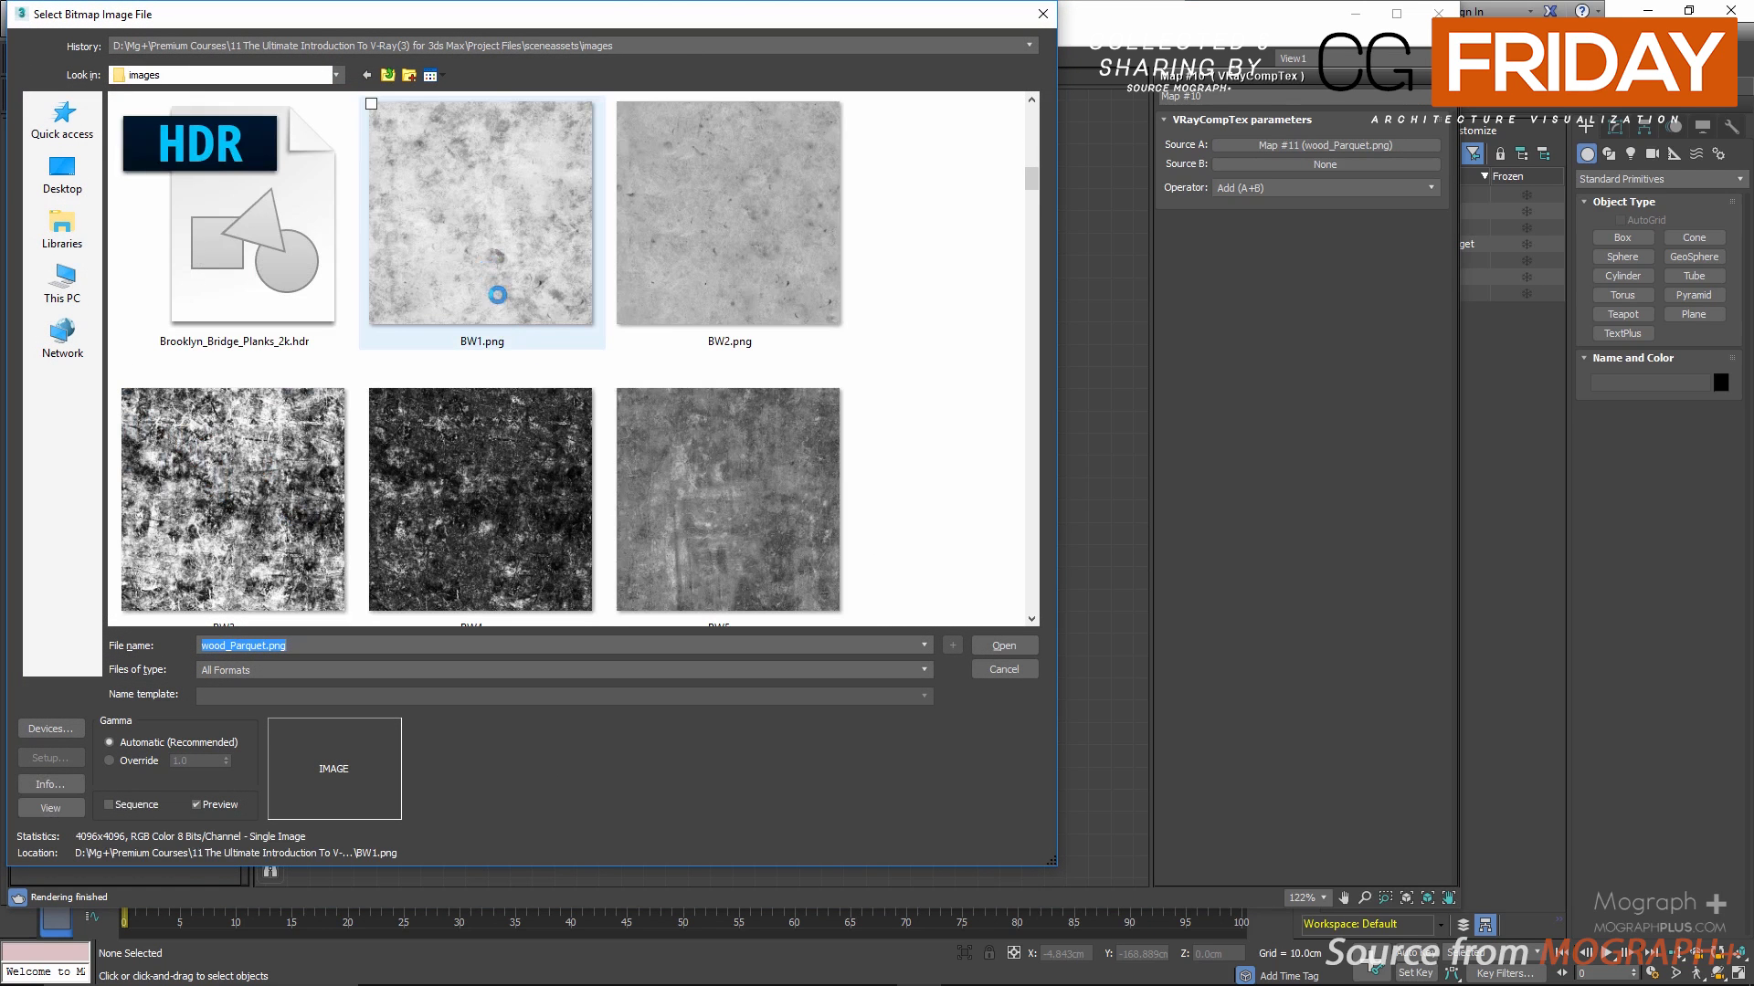
{"action": "double_click", "coordinate": [498, 295]}
{"action": "left_click_drag", "start_coordinate": [511, 564], "coordinate": [377, 632]}
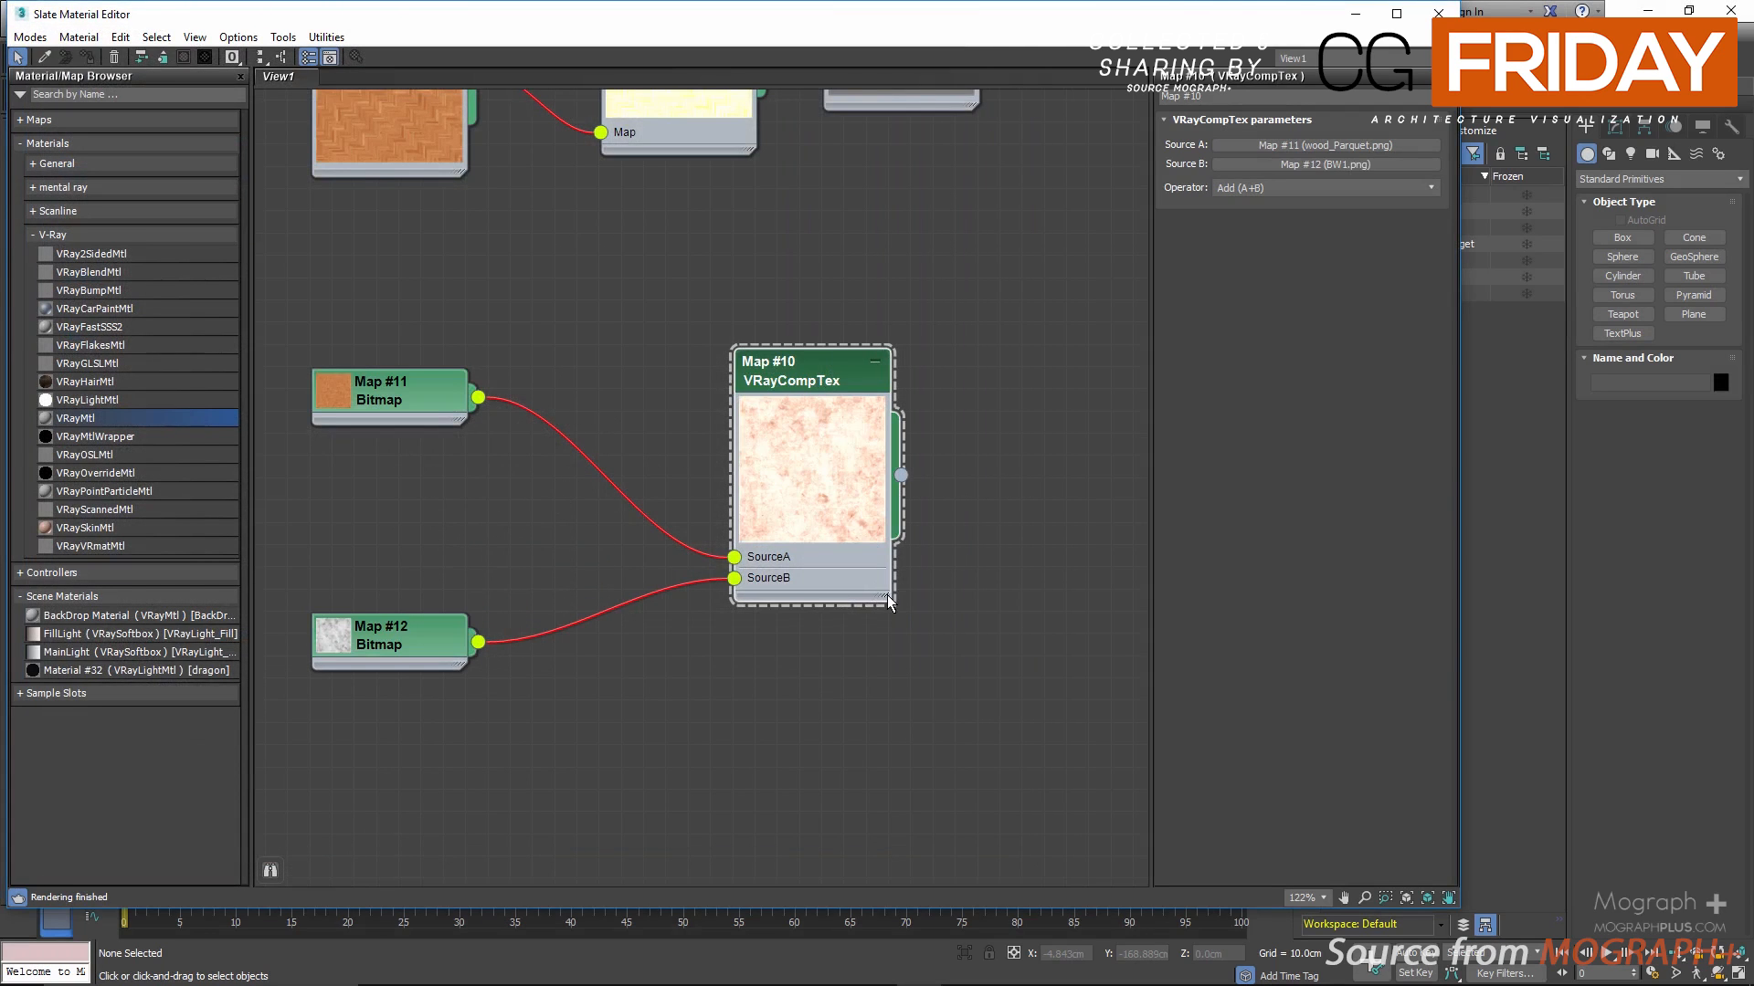
Step: Enlarge the VRayCompTex preview further and move its node up beside the two bitmap nodes
{"action": "left_click_drag", "start_coordinate": [887, 598], "coordinate": [1043, 754]}
{"action": "left_click_drag", "start_coordinate": [879, 360], "coordinate": [880, 292]}
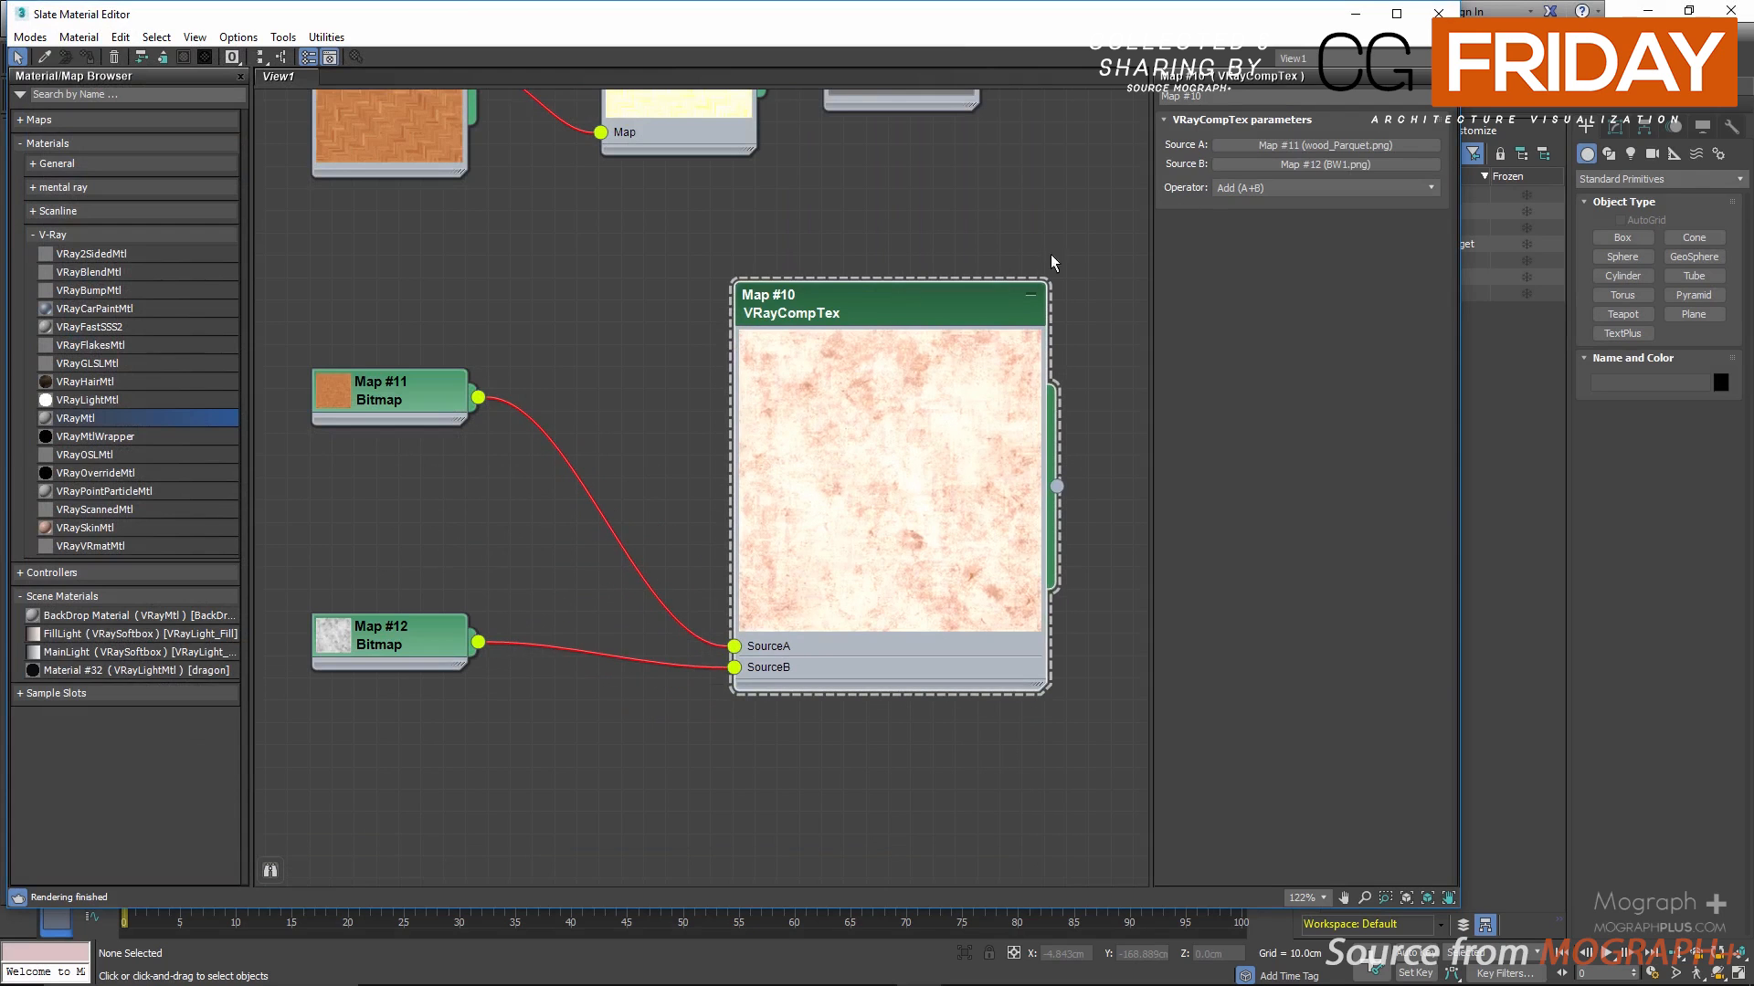
Step: Try the Subtract (A-B), Difference (|A-B|) and Multiply (A*B) operators on the VRayCompTex map
{"action": "left_click", "coordinate": [1272, 187]}
{"action": "left_click", "coordinate": [1269, 208]}
{"action": "left_click", "coordinate": [1268, 190]}
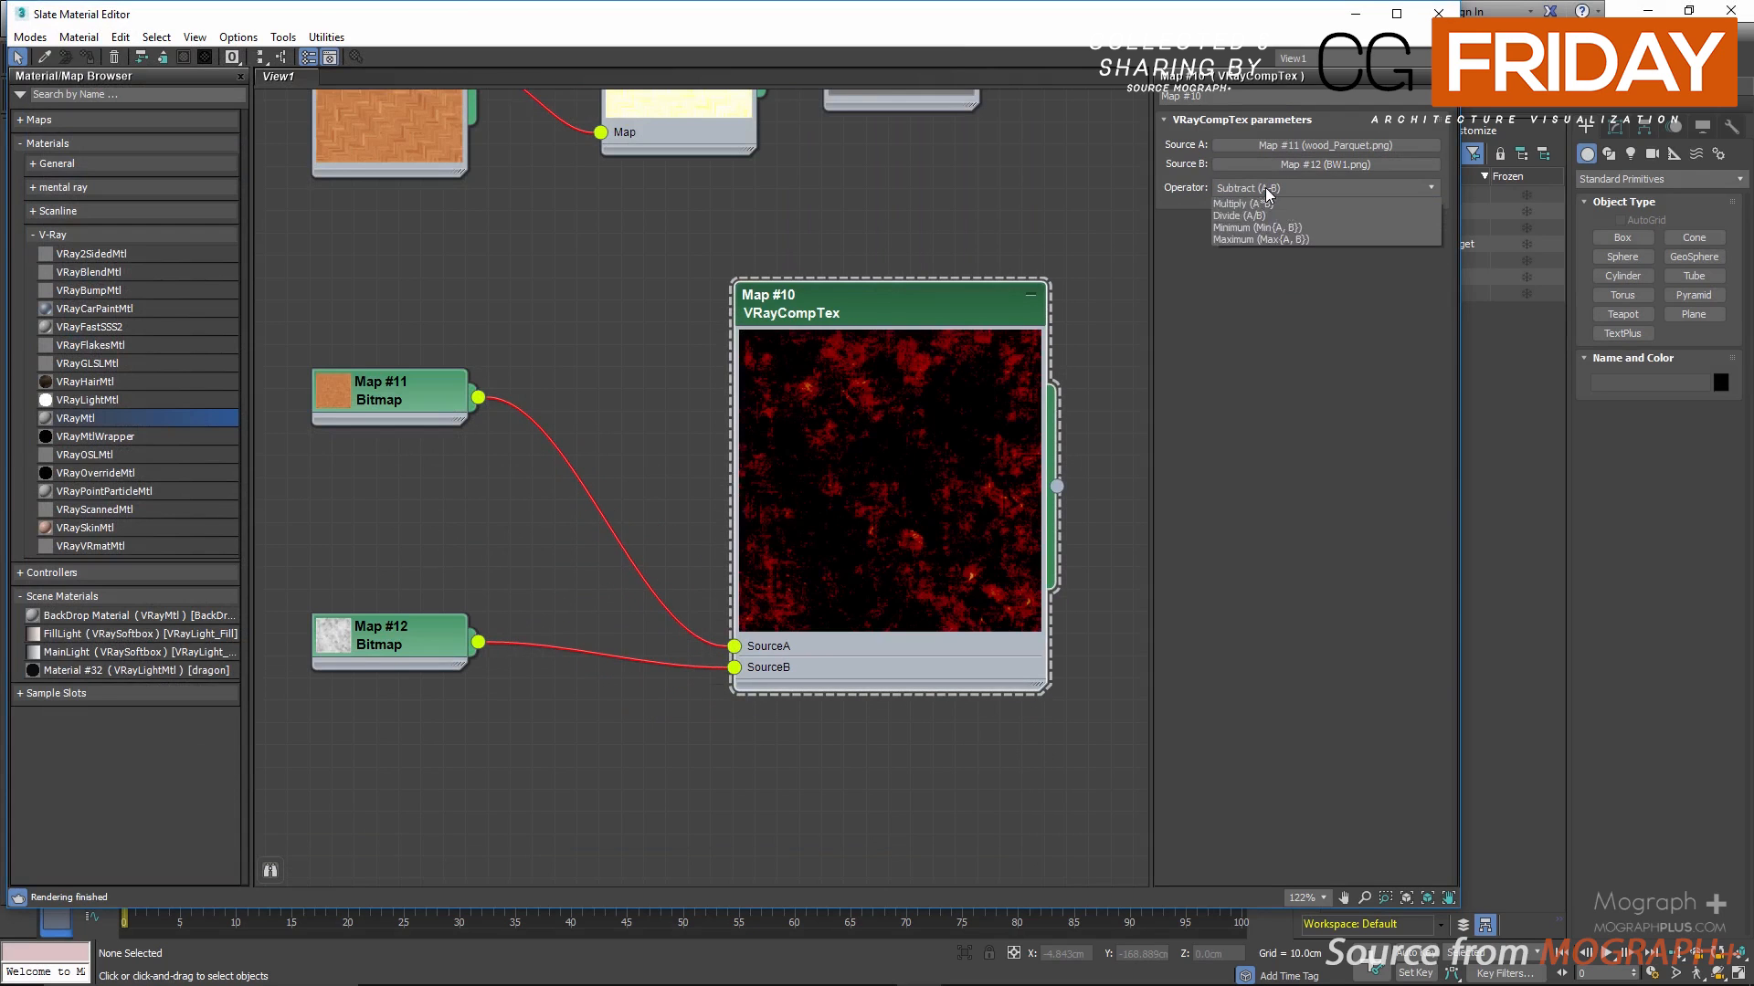
{"action": "left_click", "coordinate": [1259, 228]}
{"action": "left_click", "coordinate": [1260, 188]}
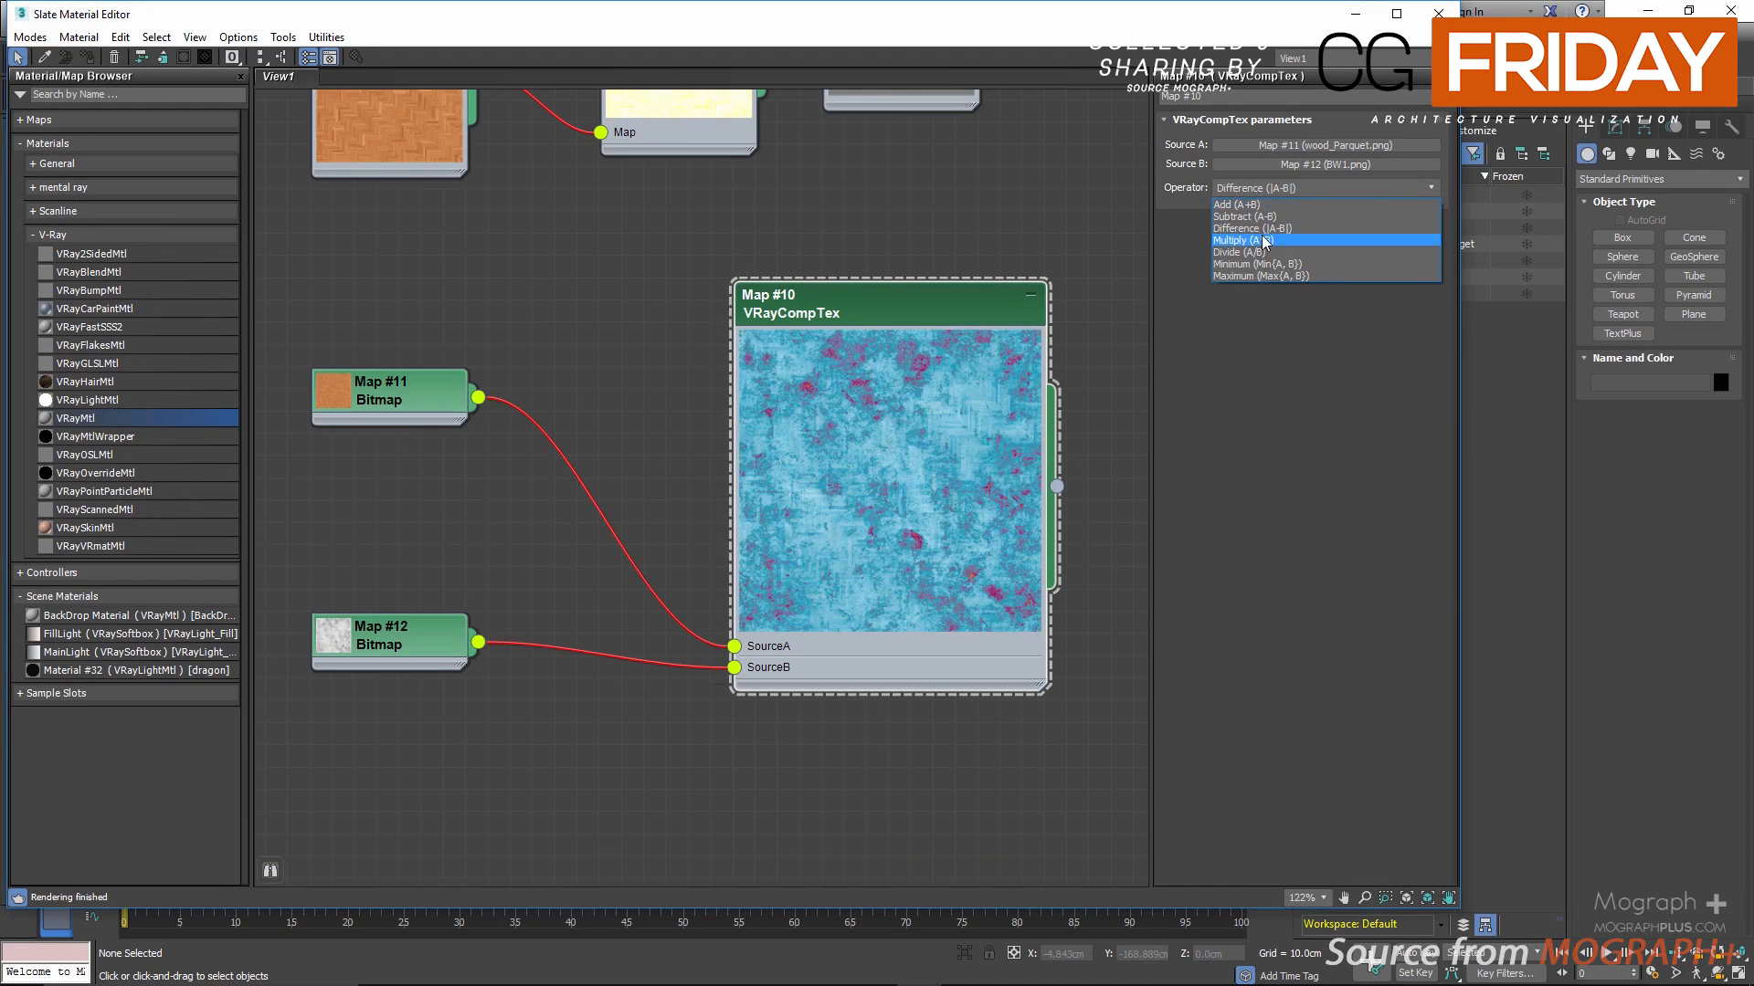
{"action": "left_click", "coordinate": [1264, 241]}
Step: Set the VRayCompTex operator to Minimum (Min{A, B})
{"action": "left_click", "coordinate": [1264, 189]}
{"action": "left_click", "coordinate": [1289, 264]}
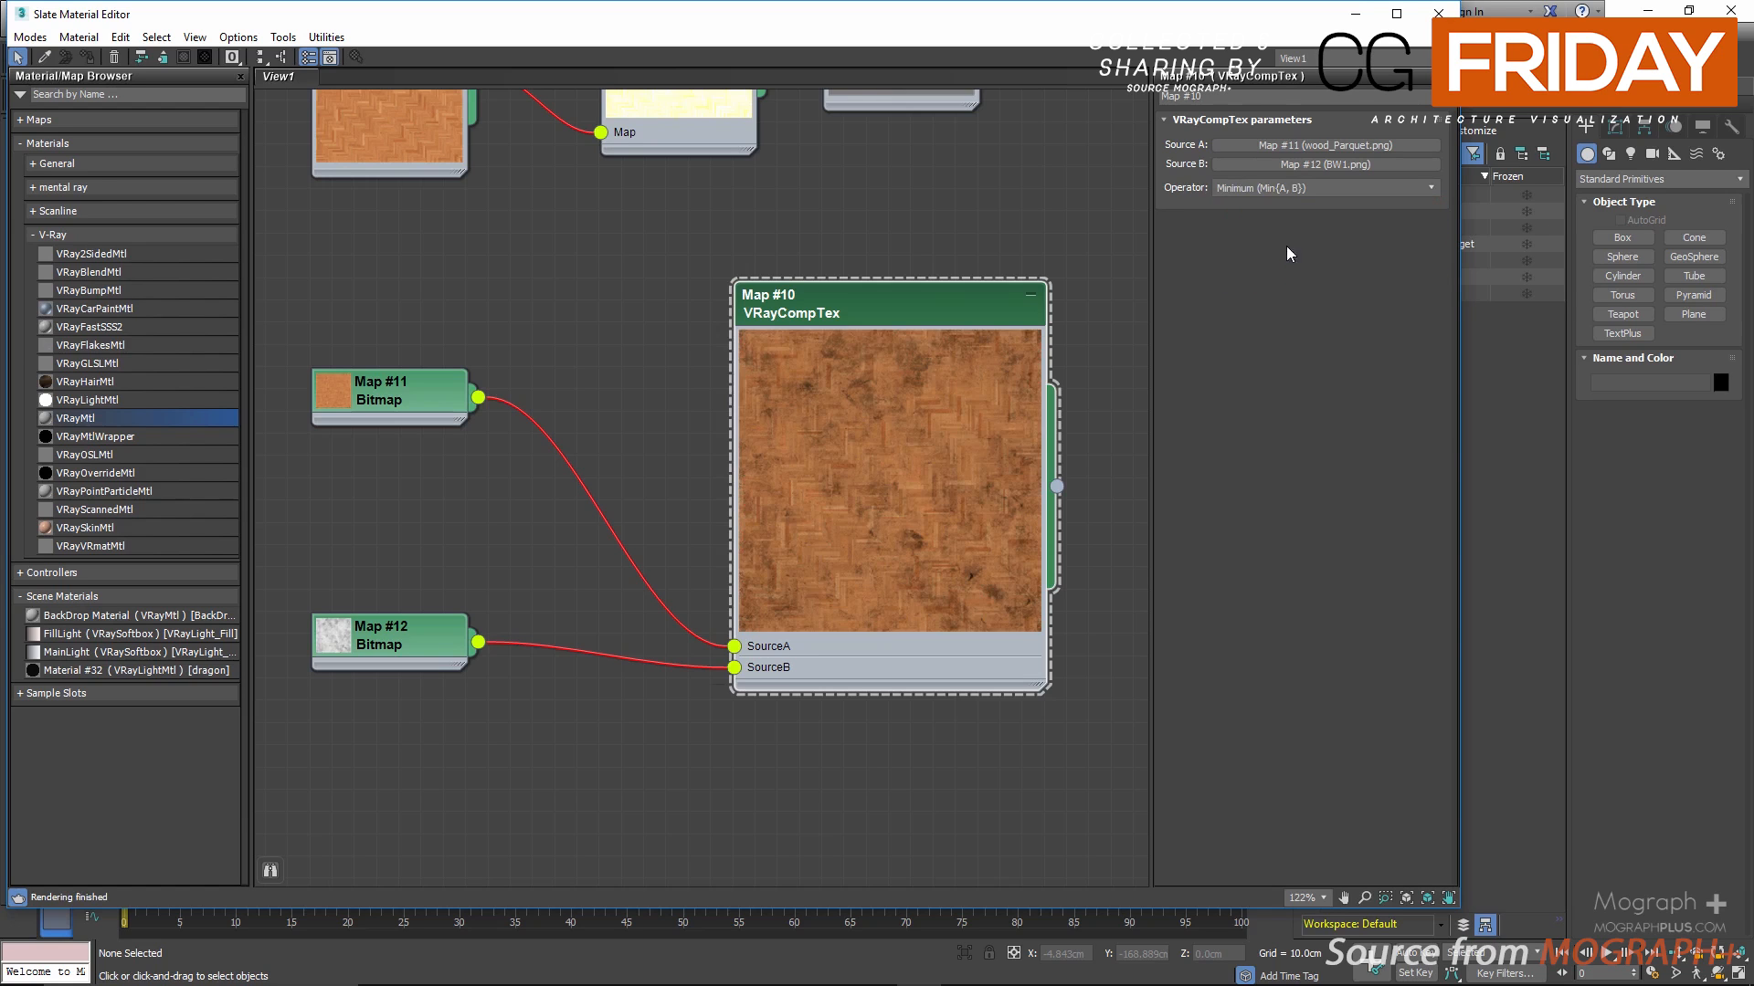
{"action": "left_click", "coordinate": [1298, 183]}
{"action": "left_click", "coordinate": [1025, 217]}
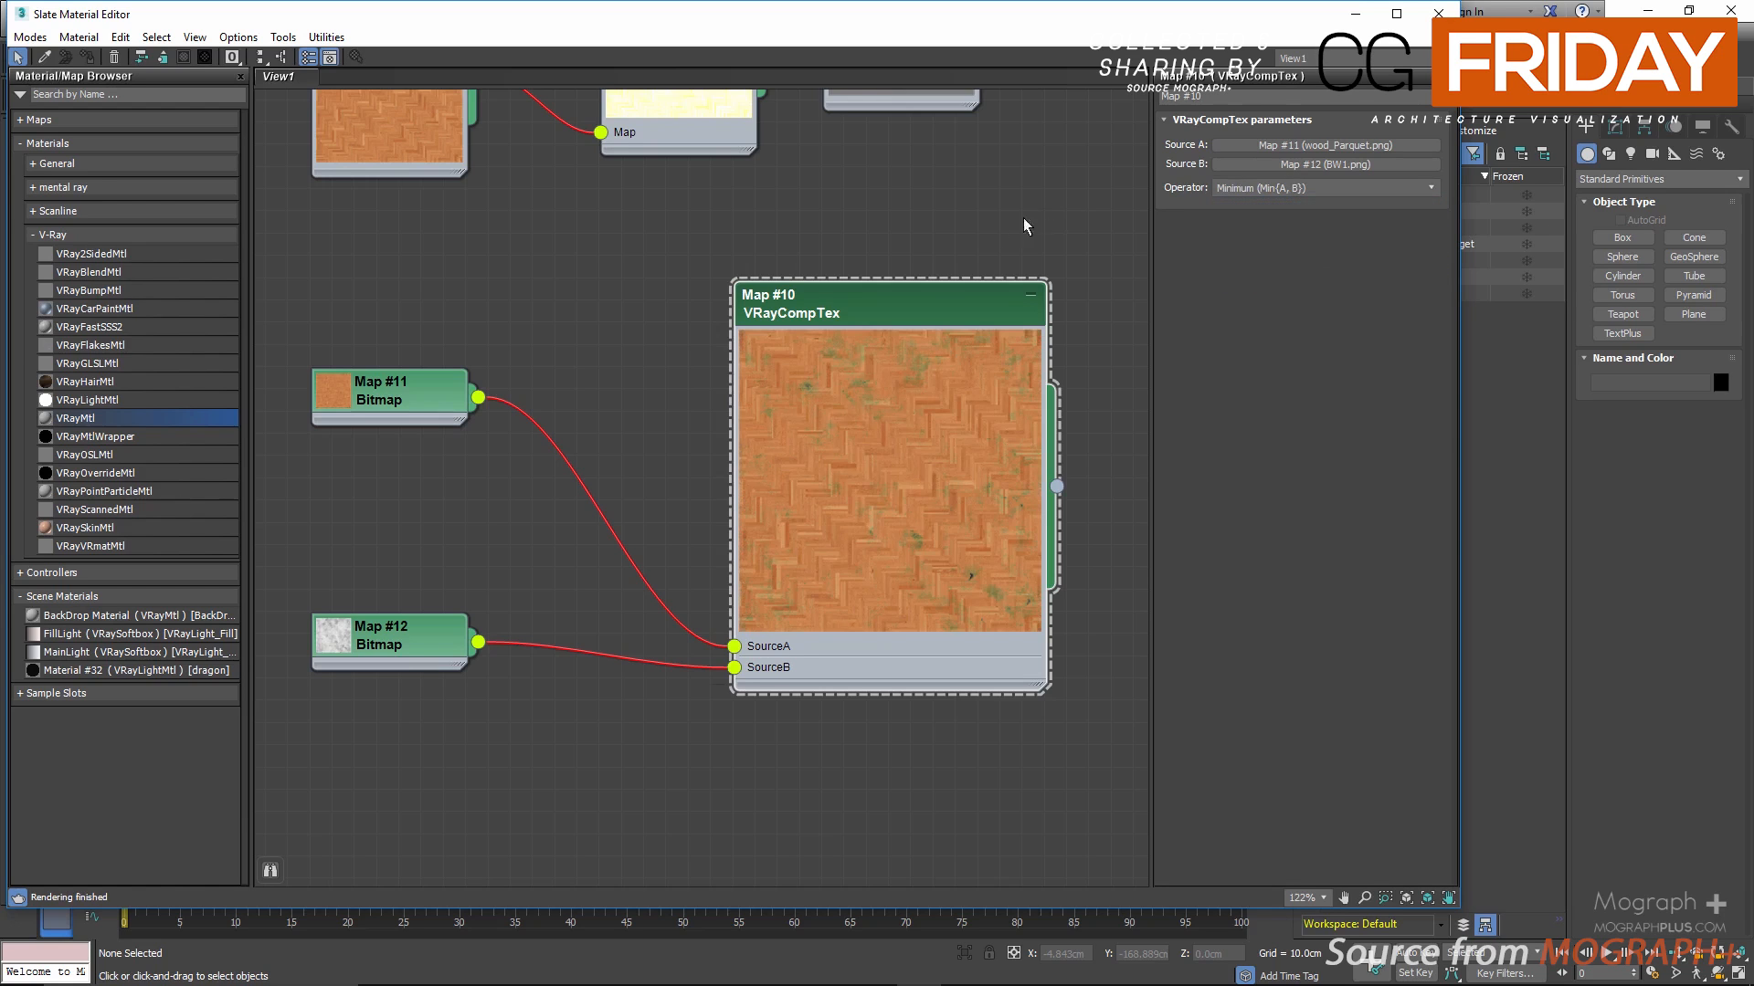
{"action": "middle_click_drag", "start_coordinate": [982, 228], "coordinate": [756, 179]}
{"action": "right_click", "coordinate": [884, 192]}
{"action": "mouse_move", "coordinate": [920, 208]}
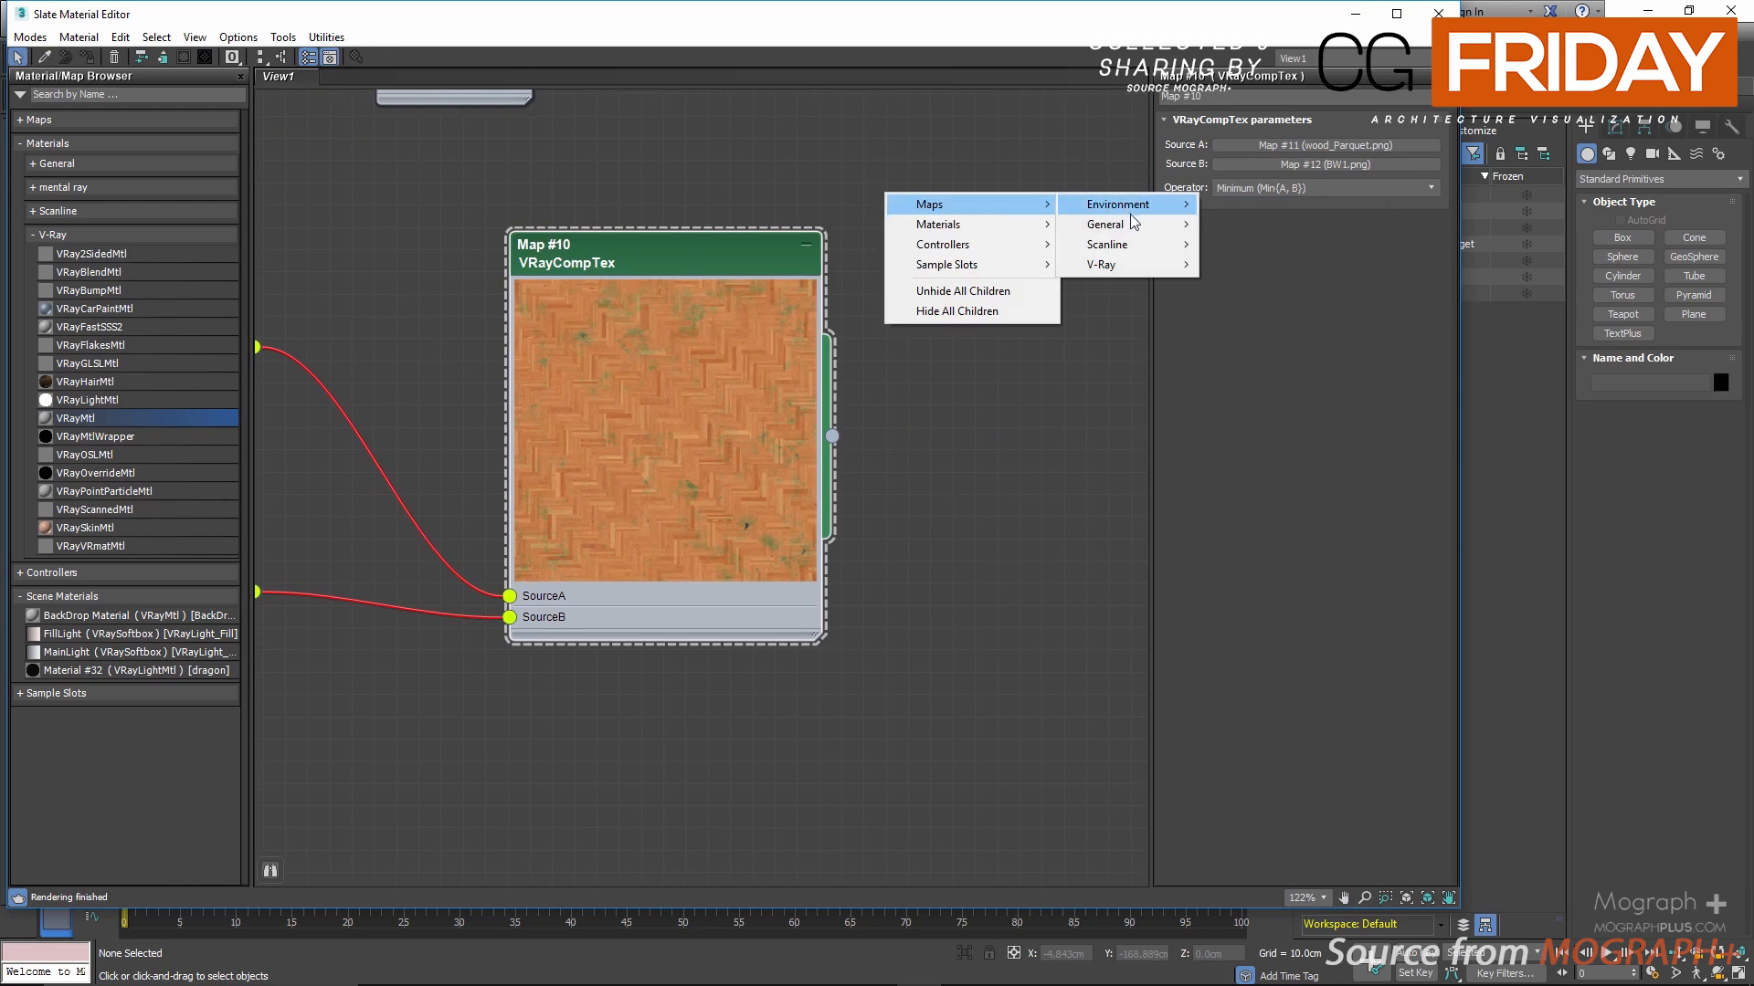
{"action": "mouse_move", "coordinate": [1131, 224]}
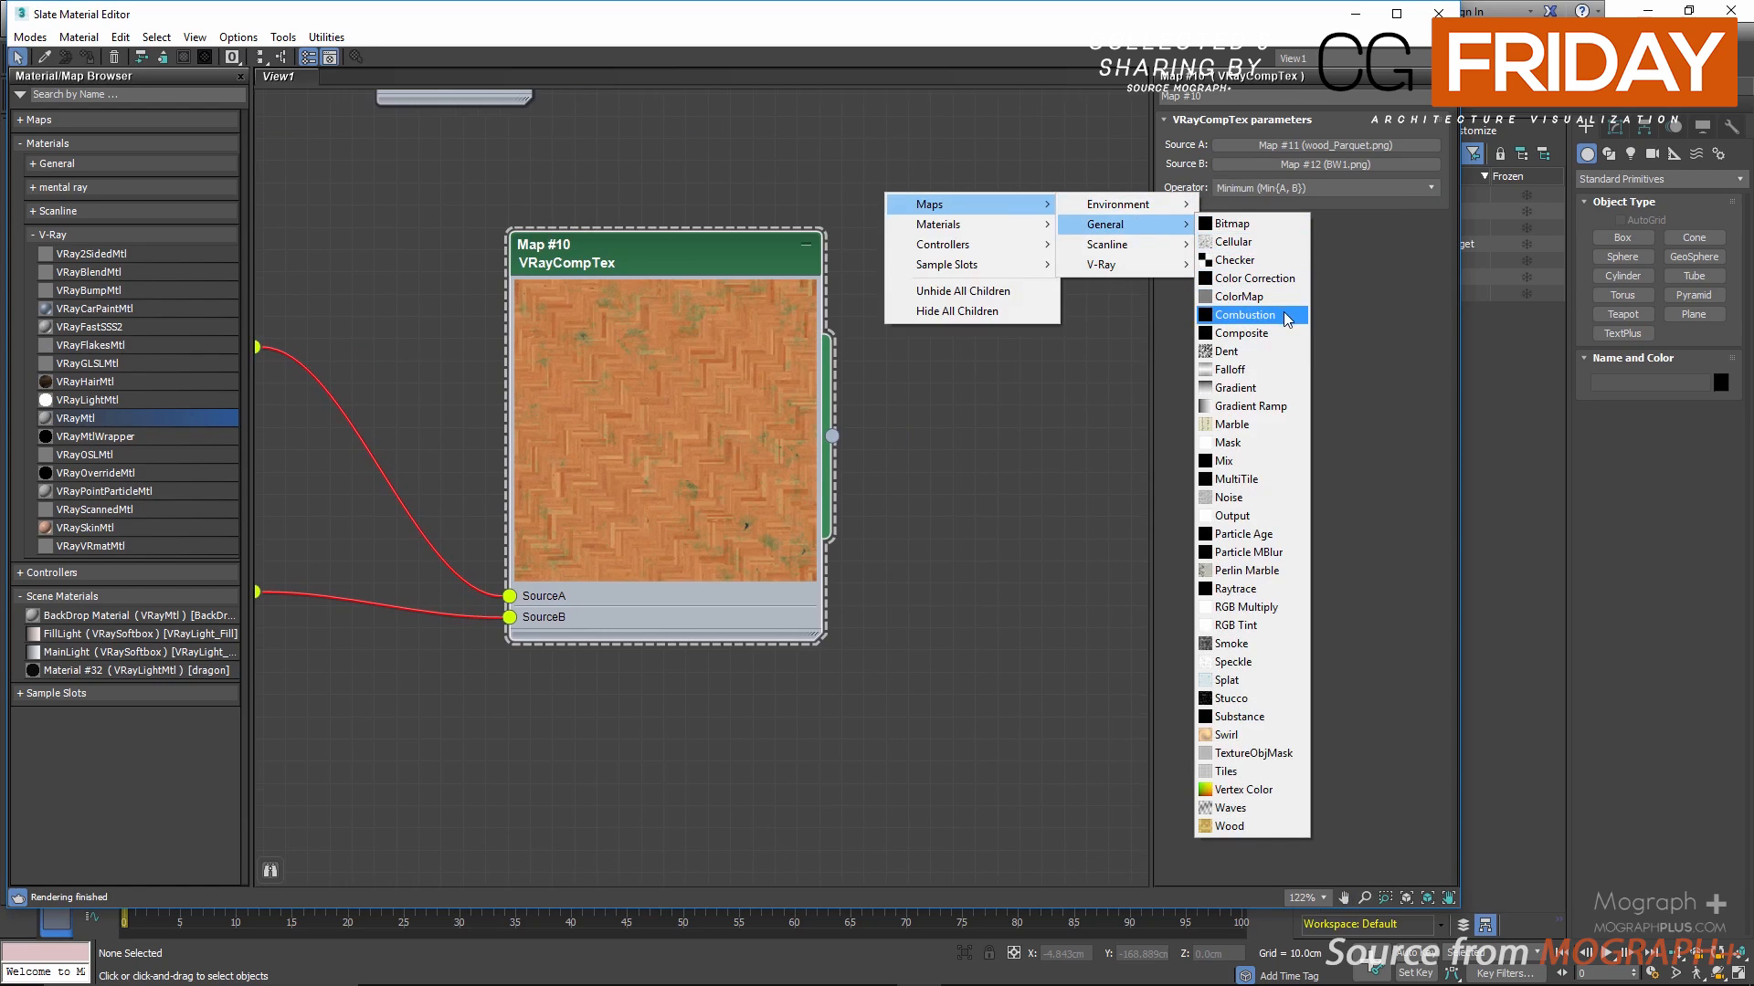
{"action": "left_click", "coordinate": [1263, 462]}
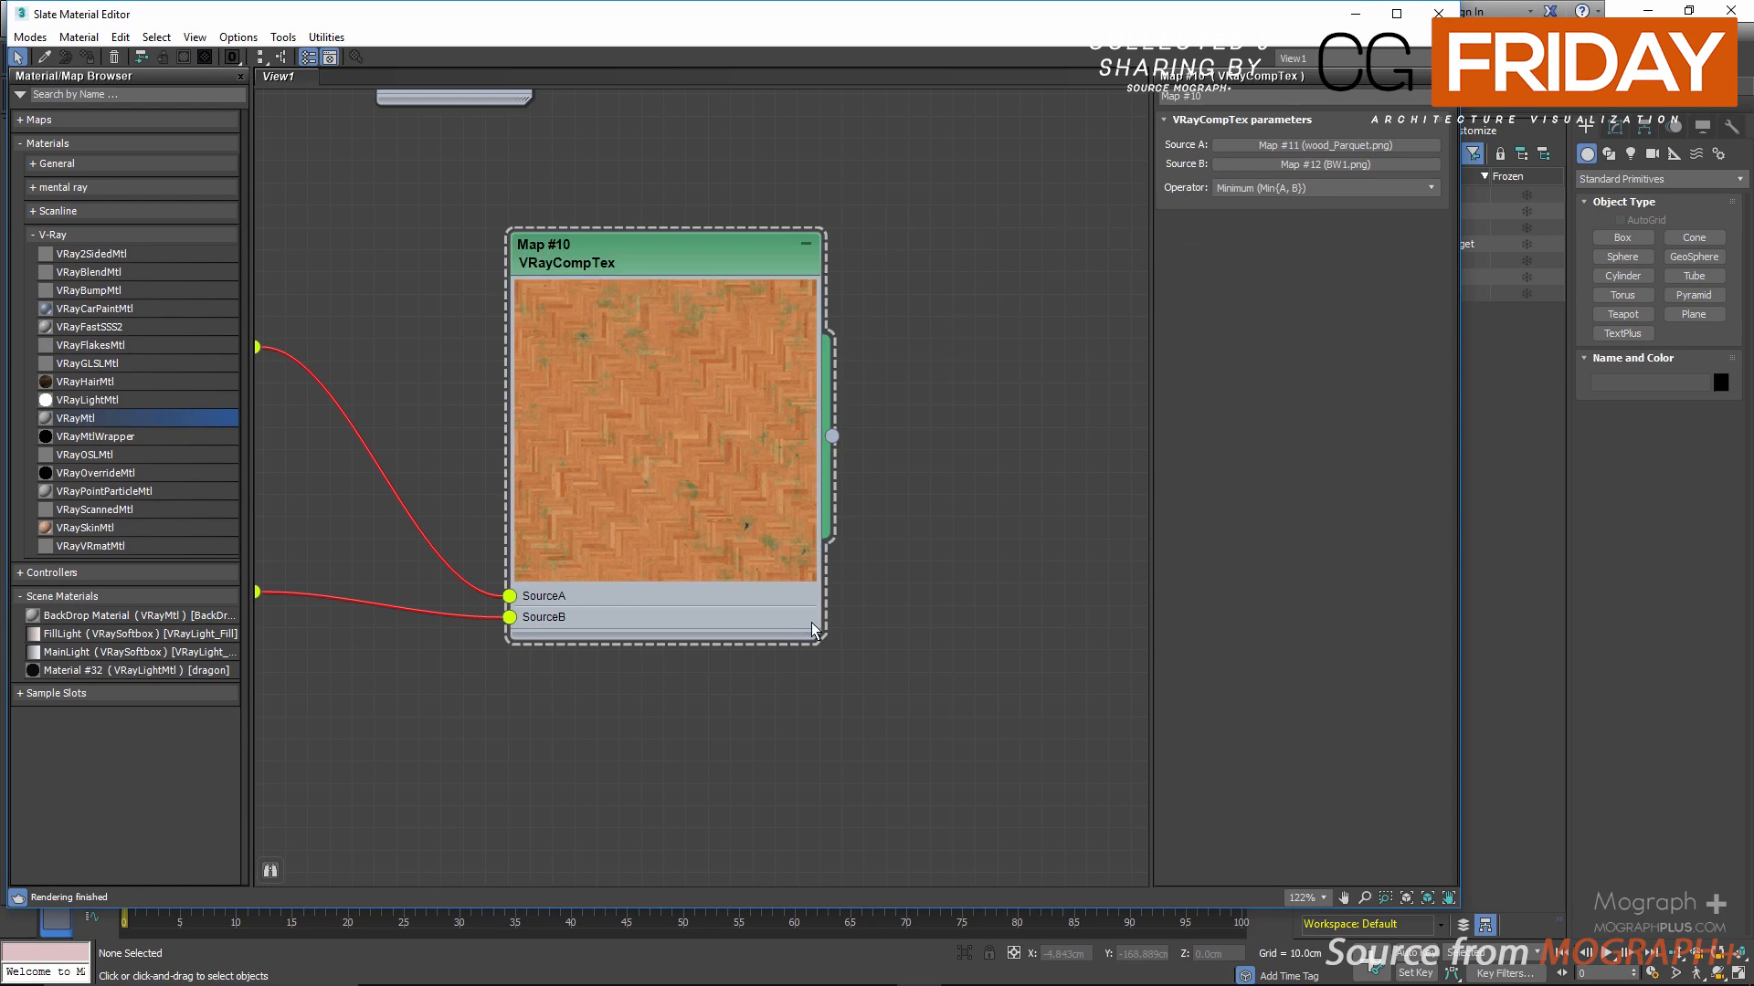
Step: Shrink the VRayCompTex node and move its two bitmap nodes up, closer to each other
{"action": "left_click_drag", "start_coordinate": [818, 639], "coordinate": [627, 441]}
{"action": "middle_click_drag", "start_coordinate": [539, 494], "coordinate": [911, 497]}
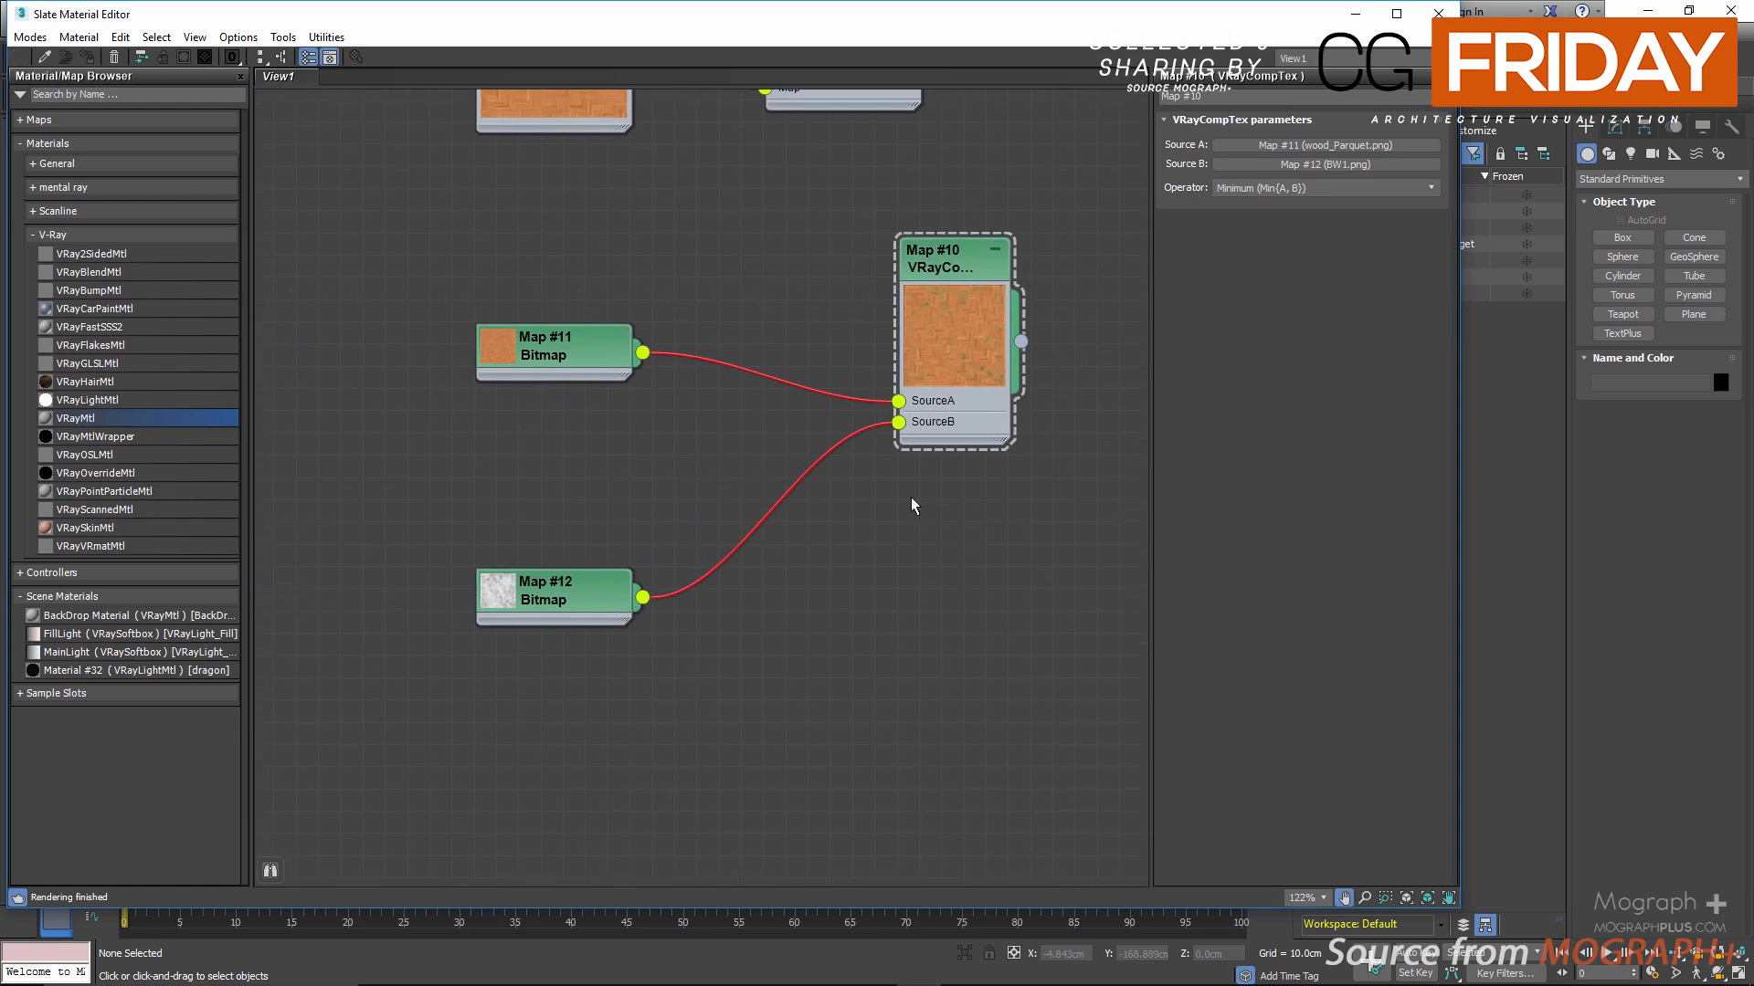
{"action": "left_click_drag", "start_coordinate": [583, 344], "coordinate": [559, 298]}
{"action": "left_click_drag", "start_coordinate": [566, 587], "coordinate": [544, 432]}
Step: Add a VRayCurvature map in the free space below the VRayCompTex network, display its parameters and reposition its node
{"action": "middle_click_drag", "start_coordinate": [870, 645], "coordinate": [706, 400]}
{"action": "right_click", "coordinate": [573, 464]}
{"action": "mouse_move", "coordinate": [640, 475]}
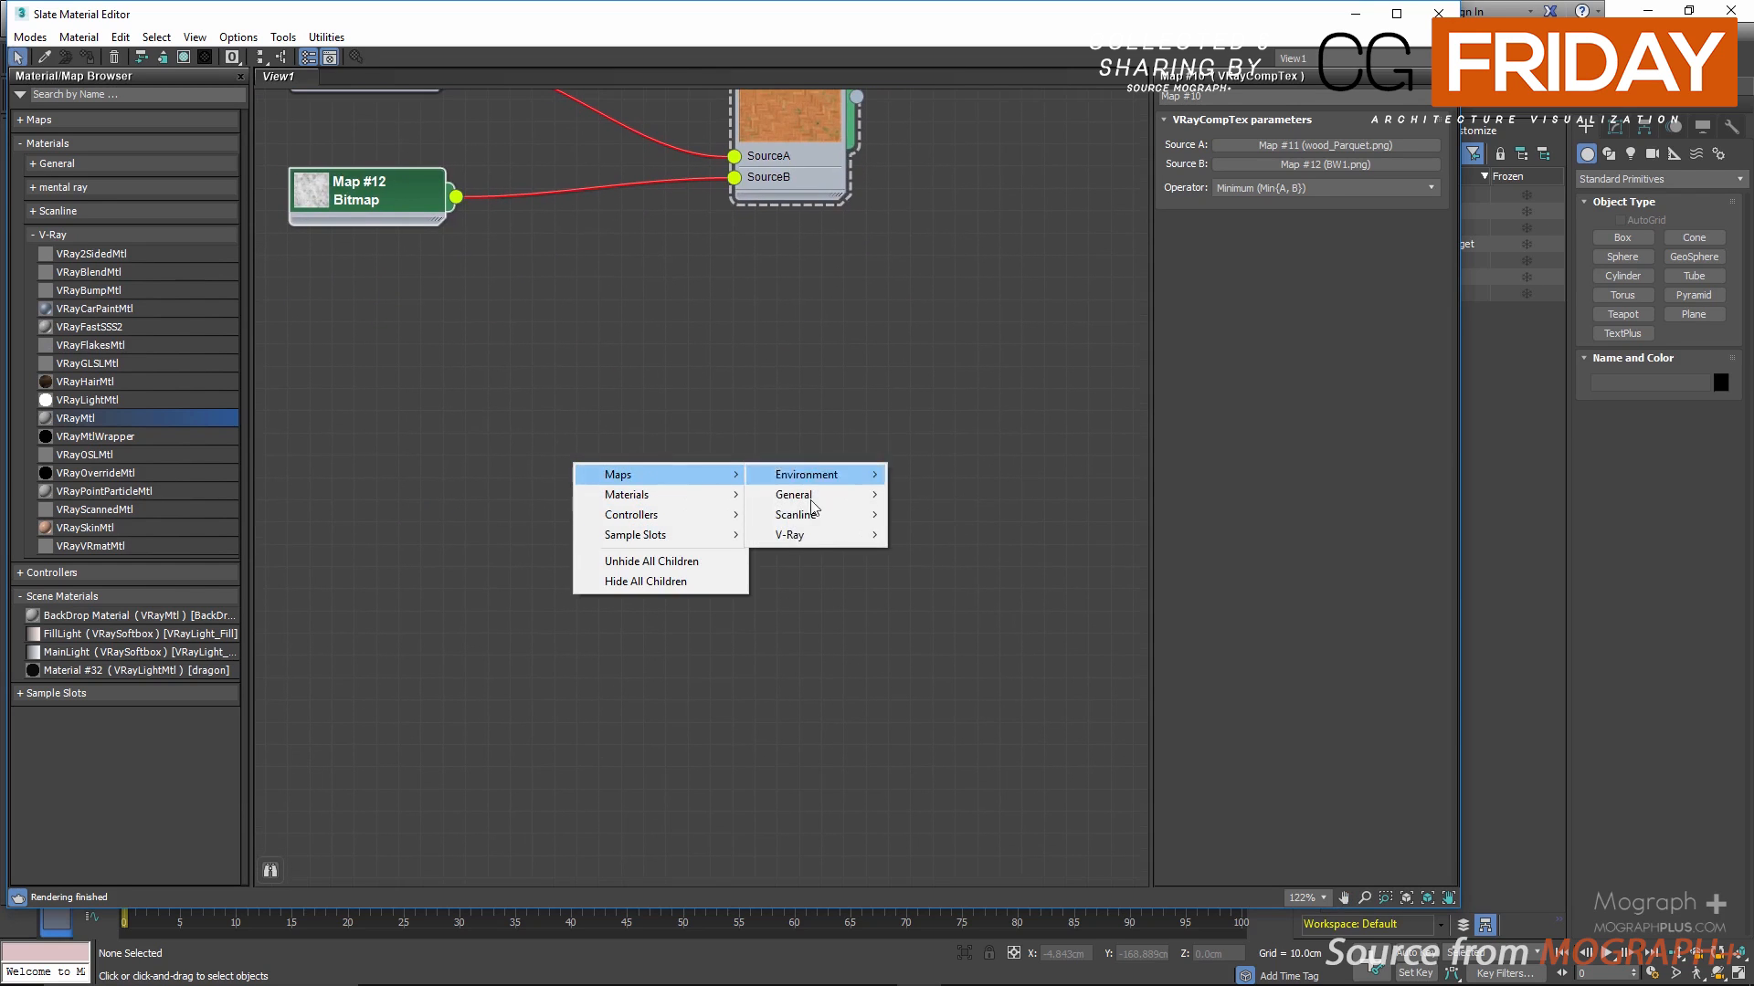
{"action": "mouse_move", "coordinate": [830, 537]}
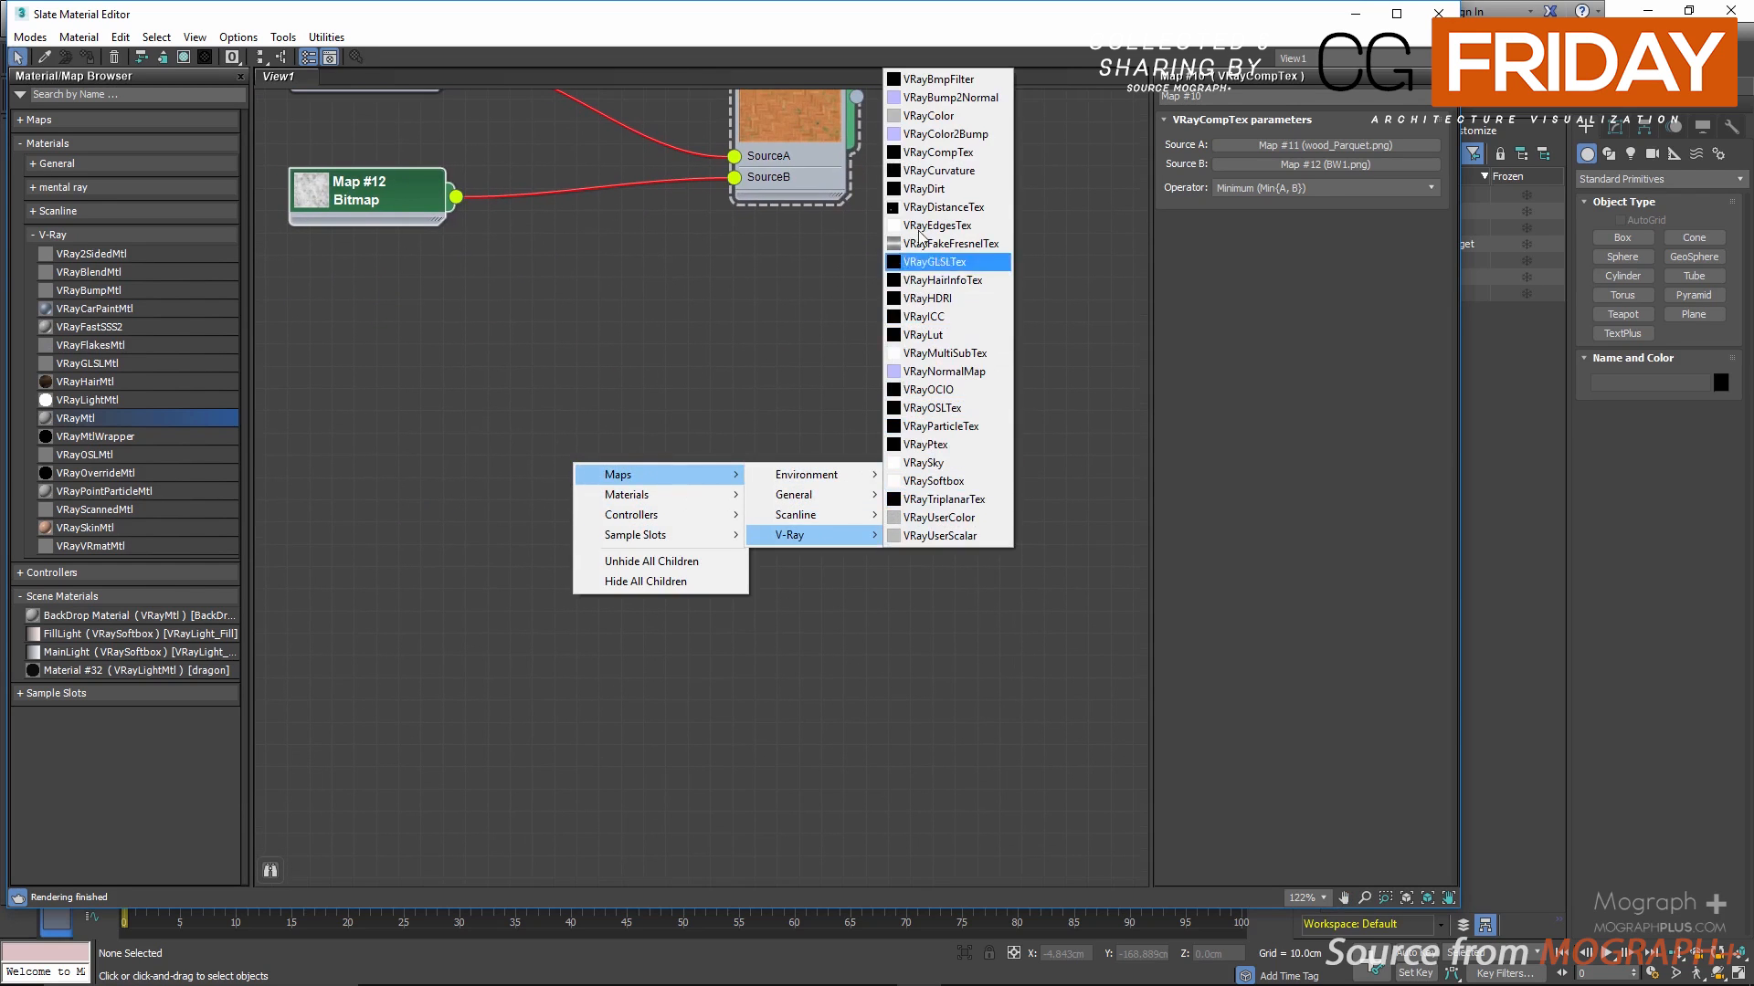
{"action": "left_click", "coordinate": [929, 170]}
{"action": "double_click", "coordinate": [544, 464]}
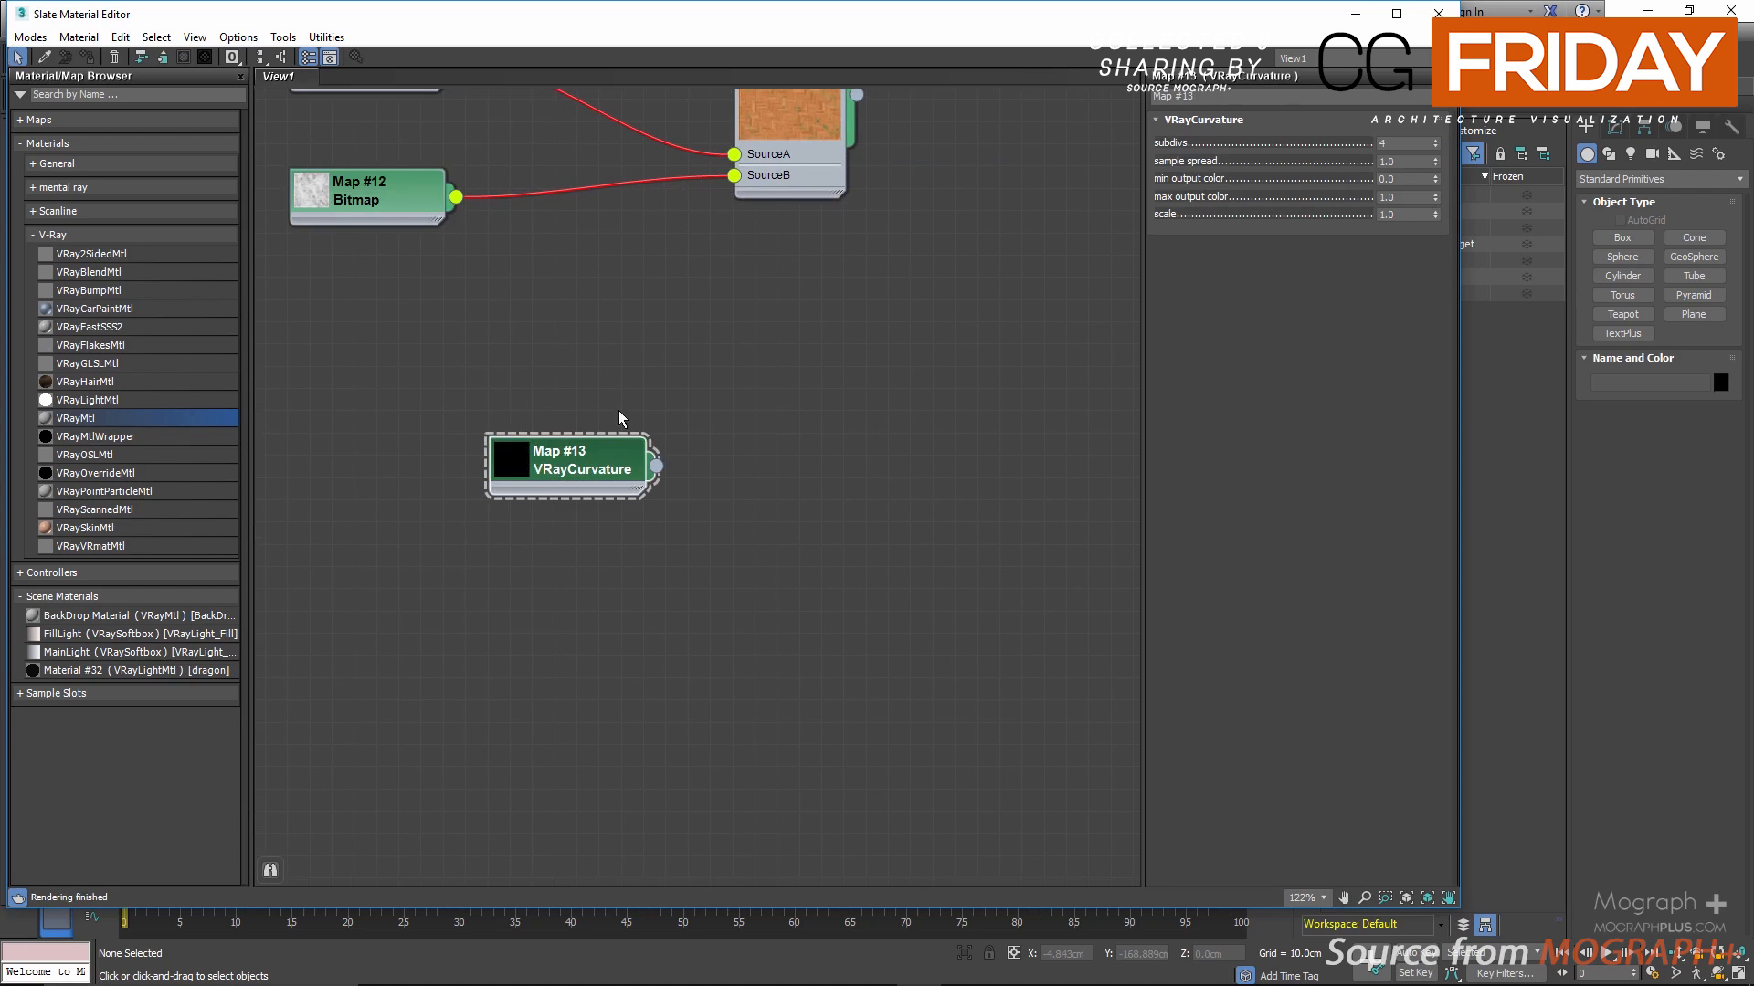
{"action": "scroll", "coordinate": [621, 411], "scroll_direction": "up", "scroll_amount": 1}
{"action": "middle_click_drag", "start_coordinate": [623, 409], "coordinate": [729, 328]}
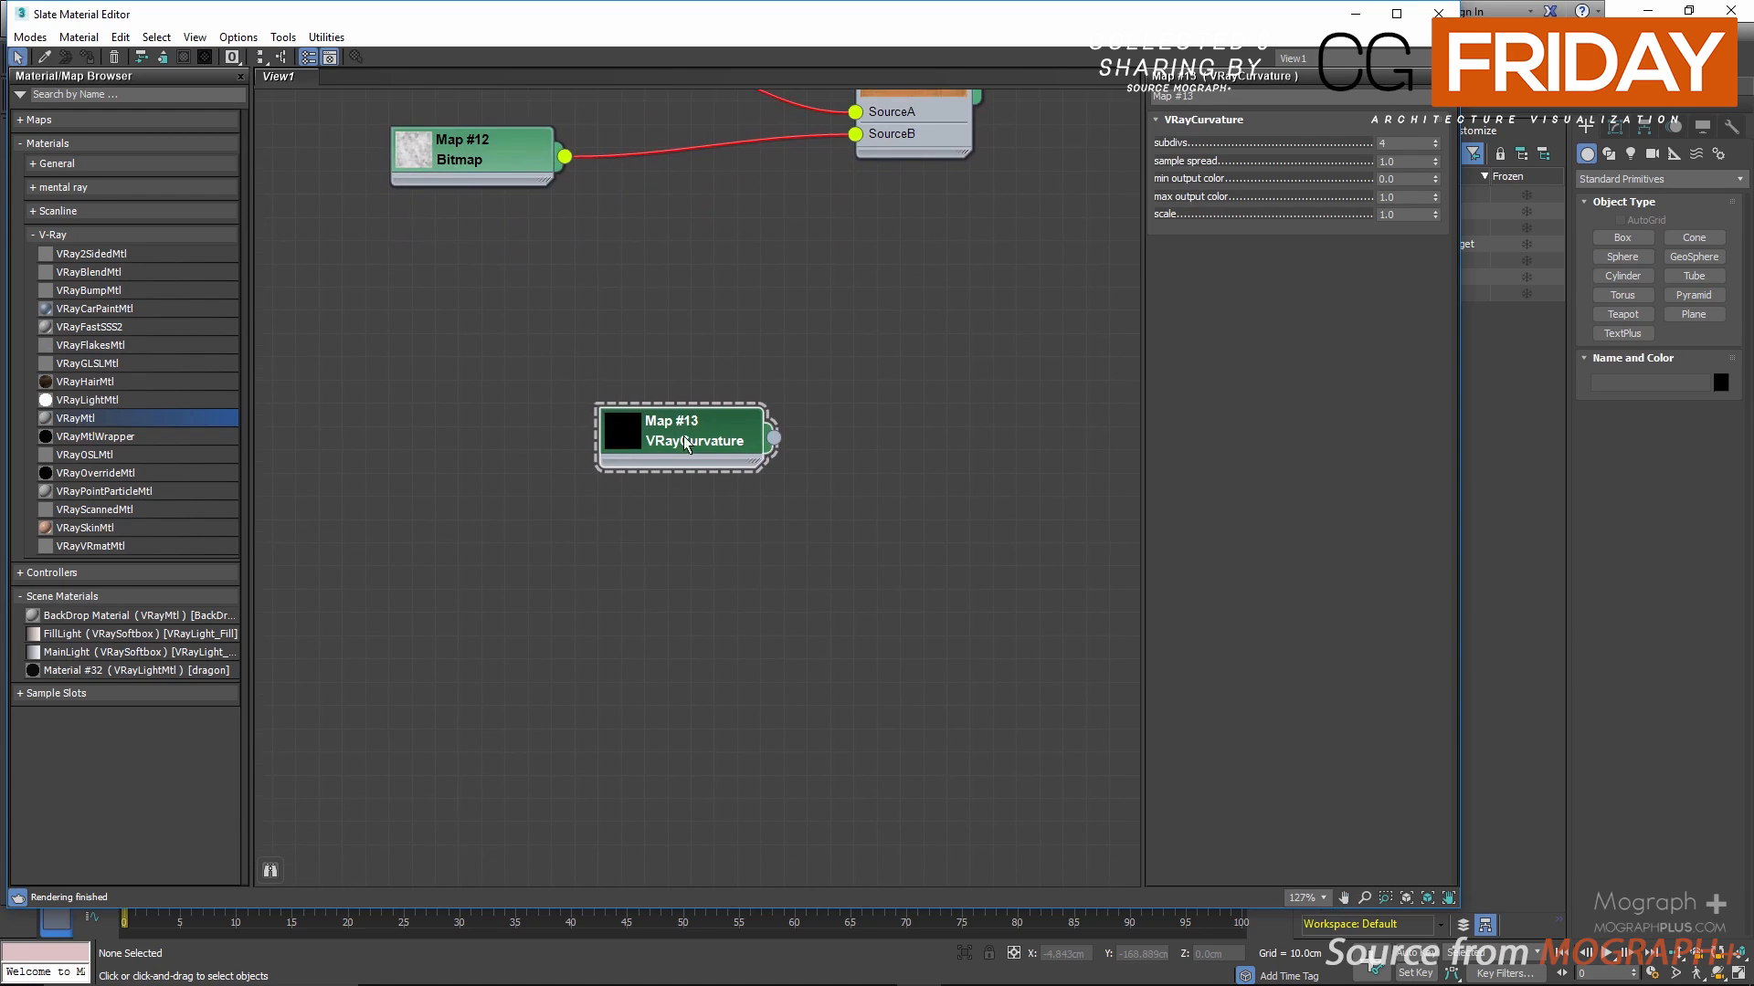
{"action": "left_click_drag", "start_coordinate": [685, 429], "coordinate": [556, 390]}
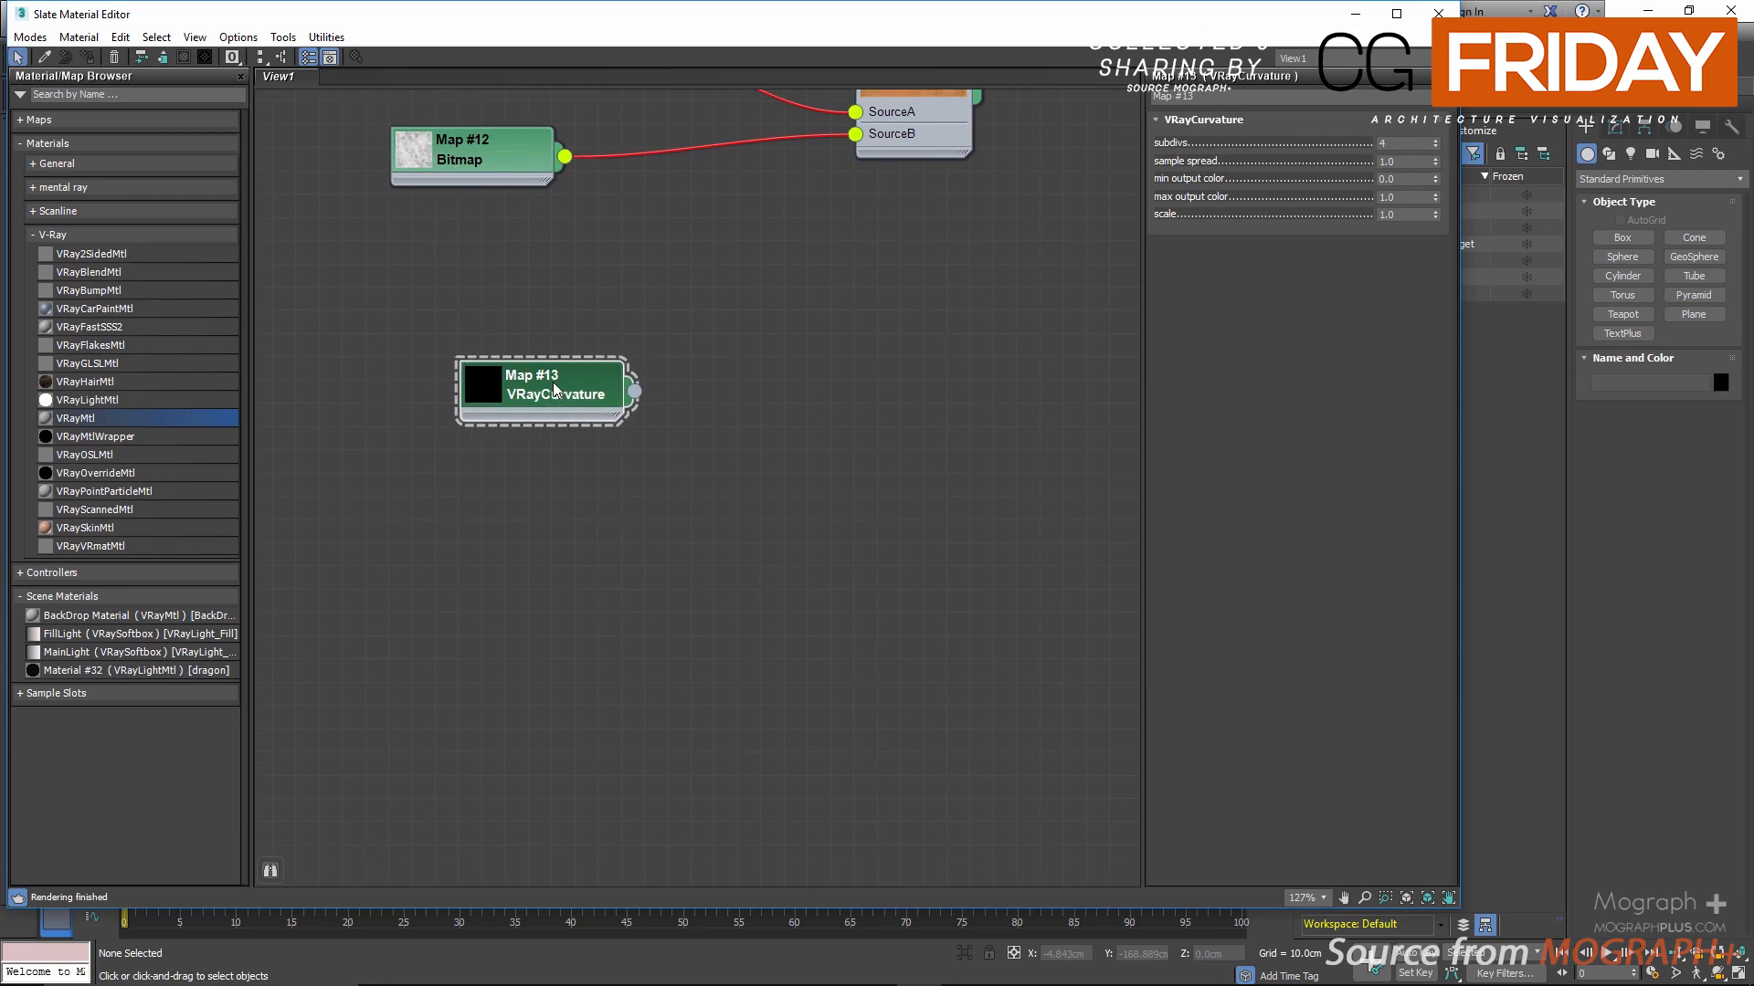
Step: Add a VRayLightMtl beside the curvature map, connect VRayCurvature to its Light color, and move the material closer
{"action": "right_click", "coordinate": [869, 258]}
{"action": "left_click_drag", "start_coordinate": [148, 404], "coordinate": [913, 414]}
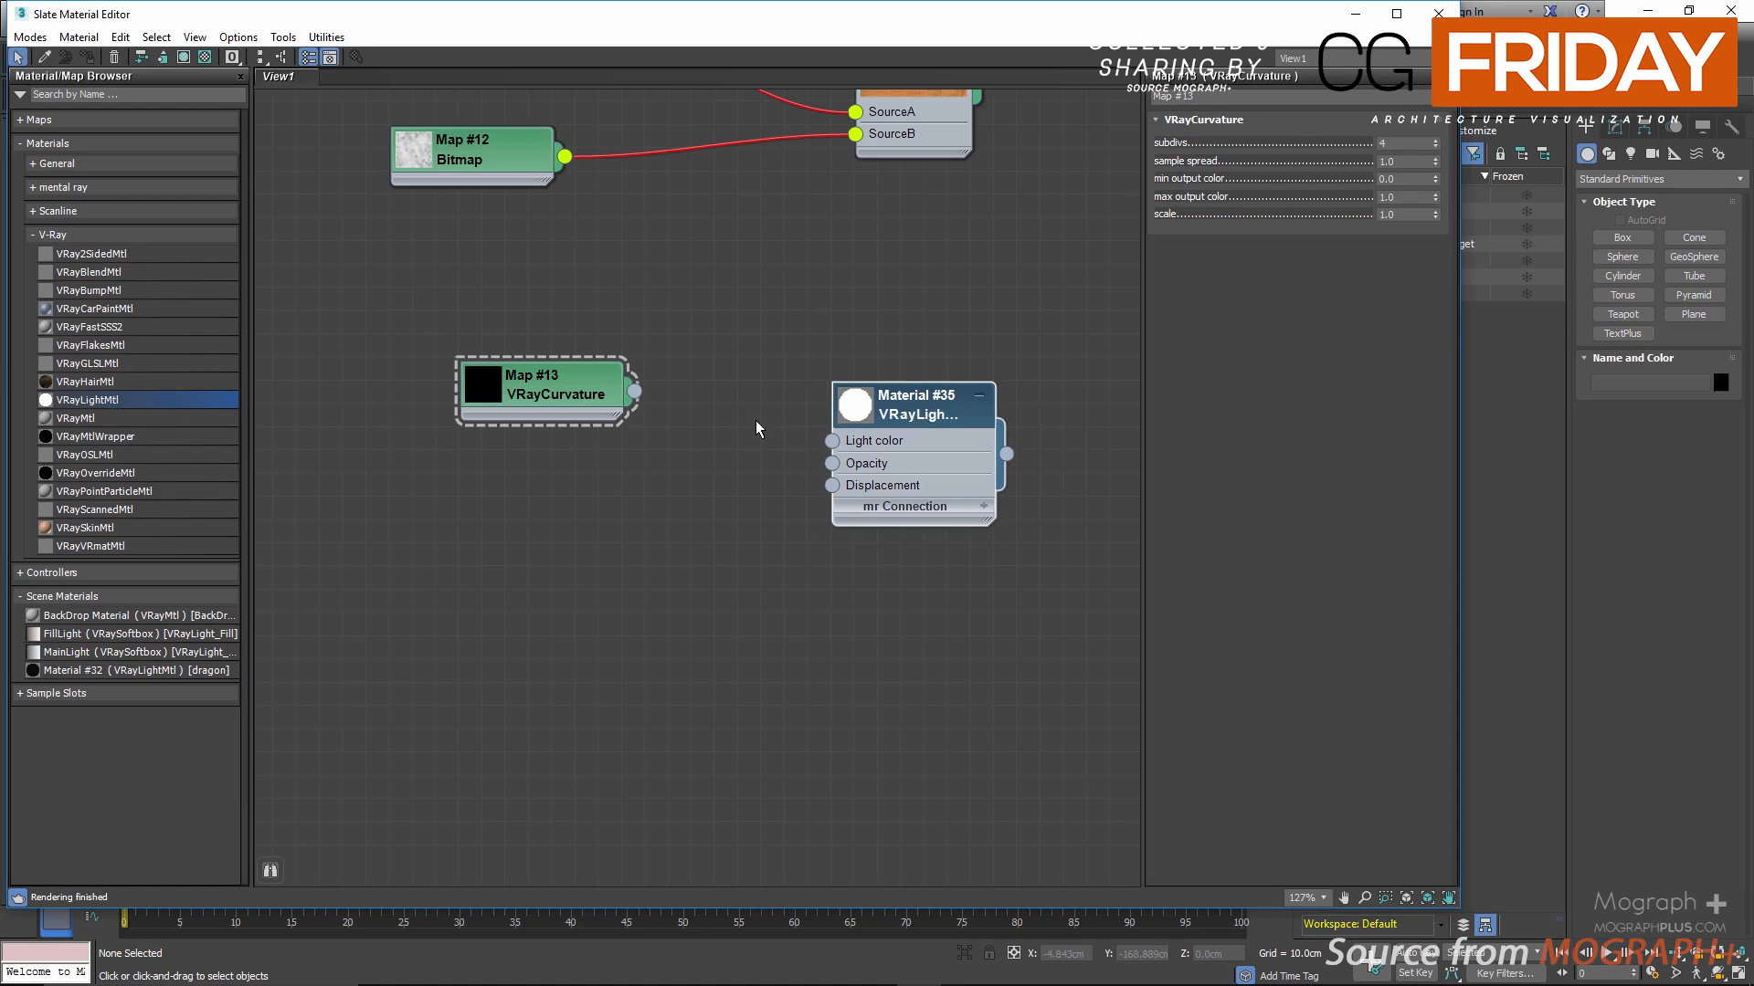
{"action": "left_click_drag", "start_coordinate": [641, 394], "coordinate": [832, 441]}
{"action": "double_click", "coordinate": [895, 418]}
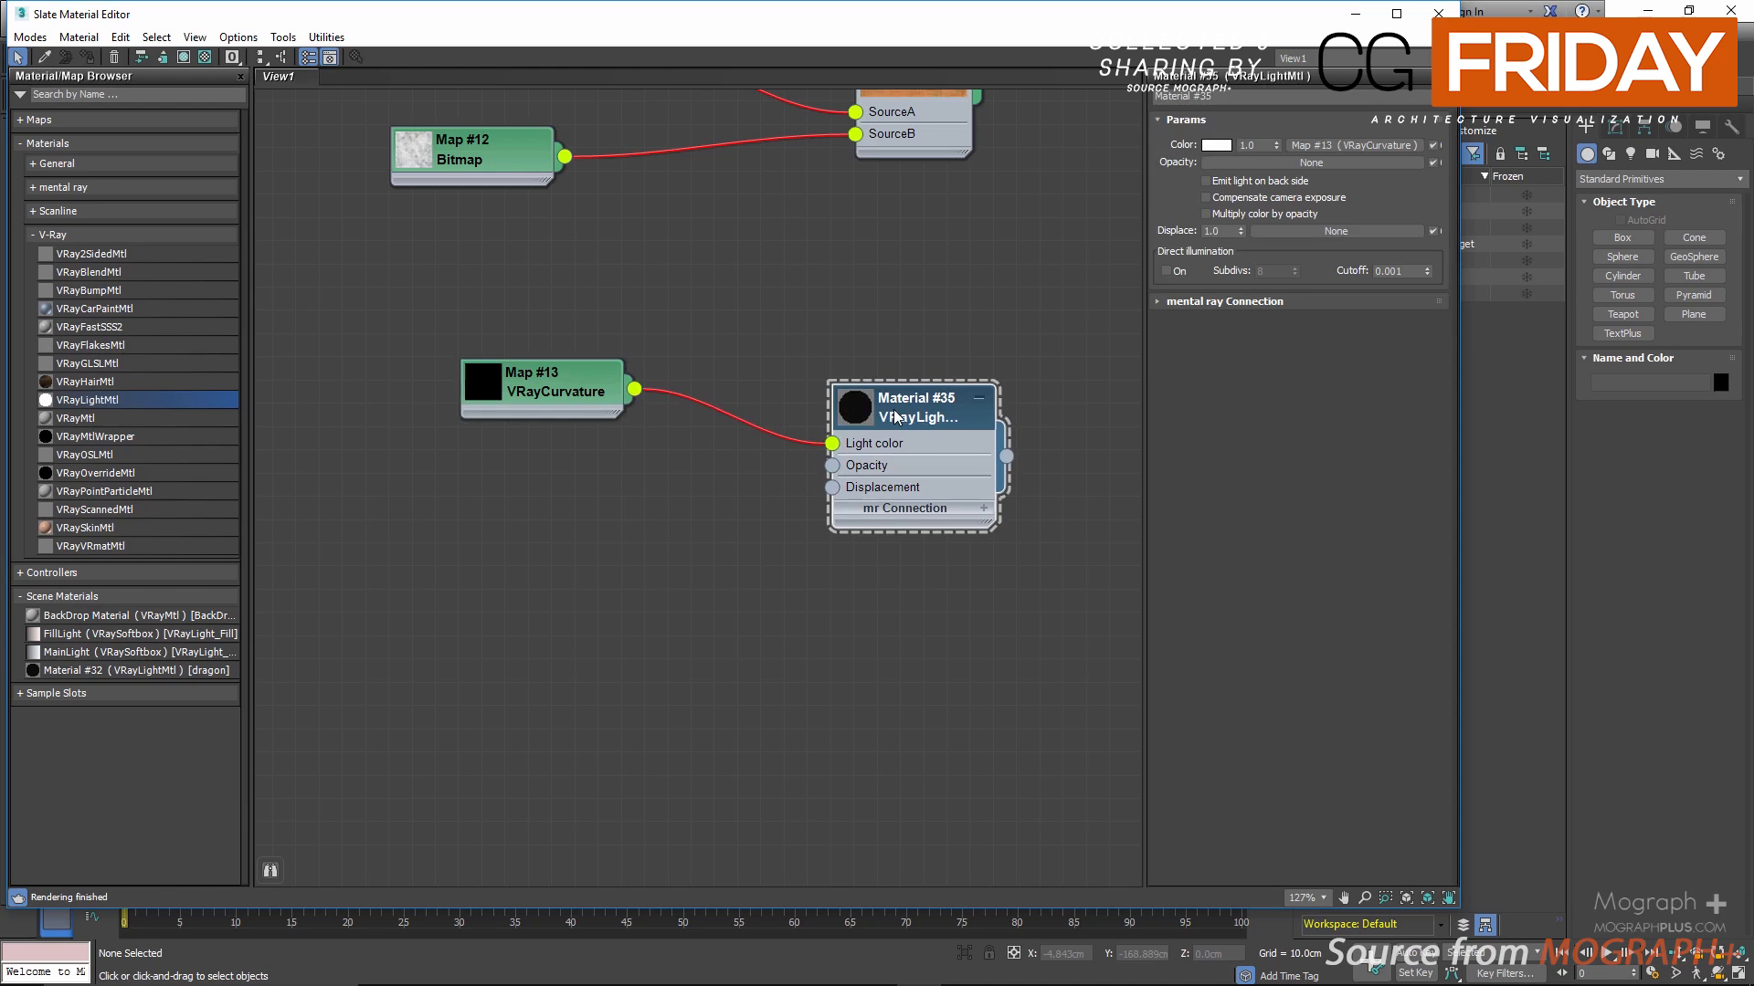
{"action": "left_click_drag", "start_coordinate": [898, 416], "coordinate": [842, 382]}
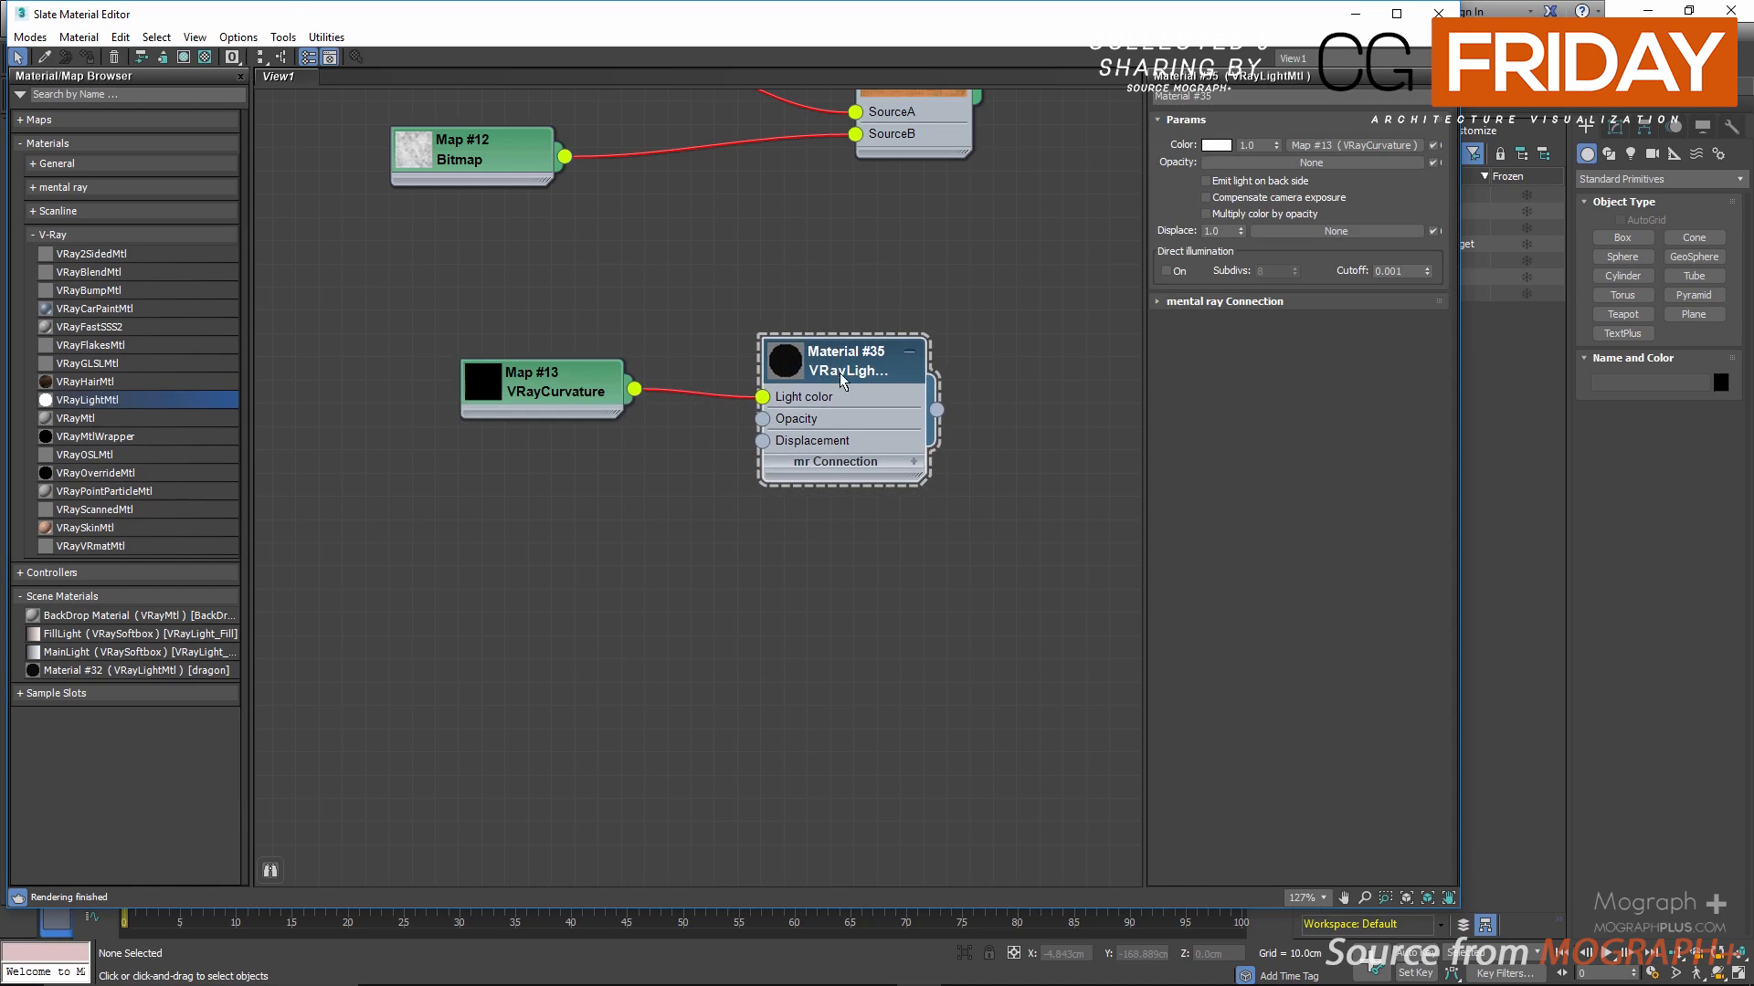
Step: Select the ShaderBall group in the scene and assign the curvature-driven VRayLightMtl to it
{"action": "left_click_drag", "start_coordinate": [1071, 18], "coordinate": [946, 449]}
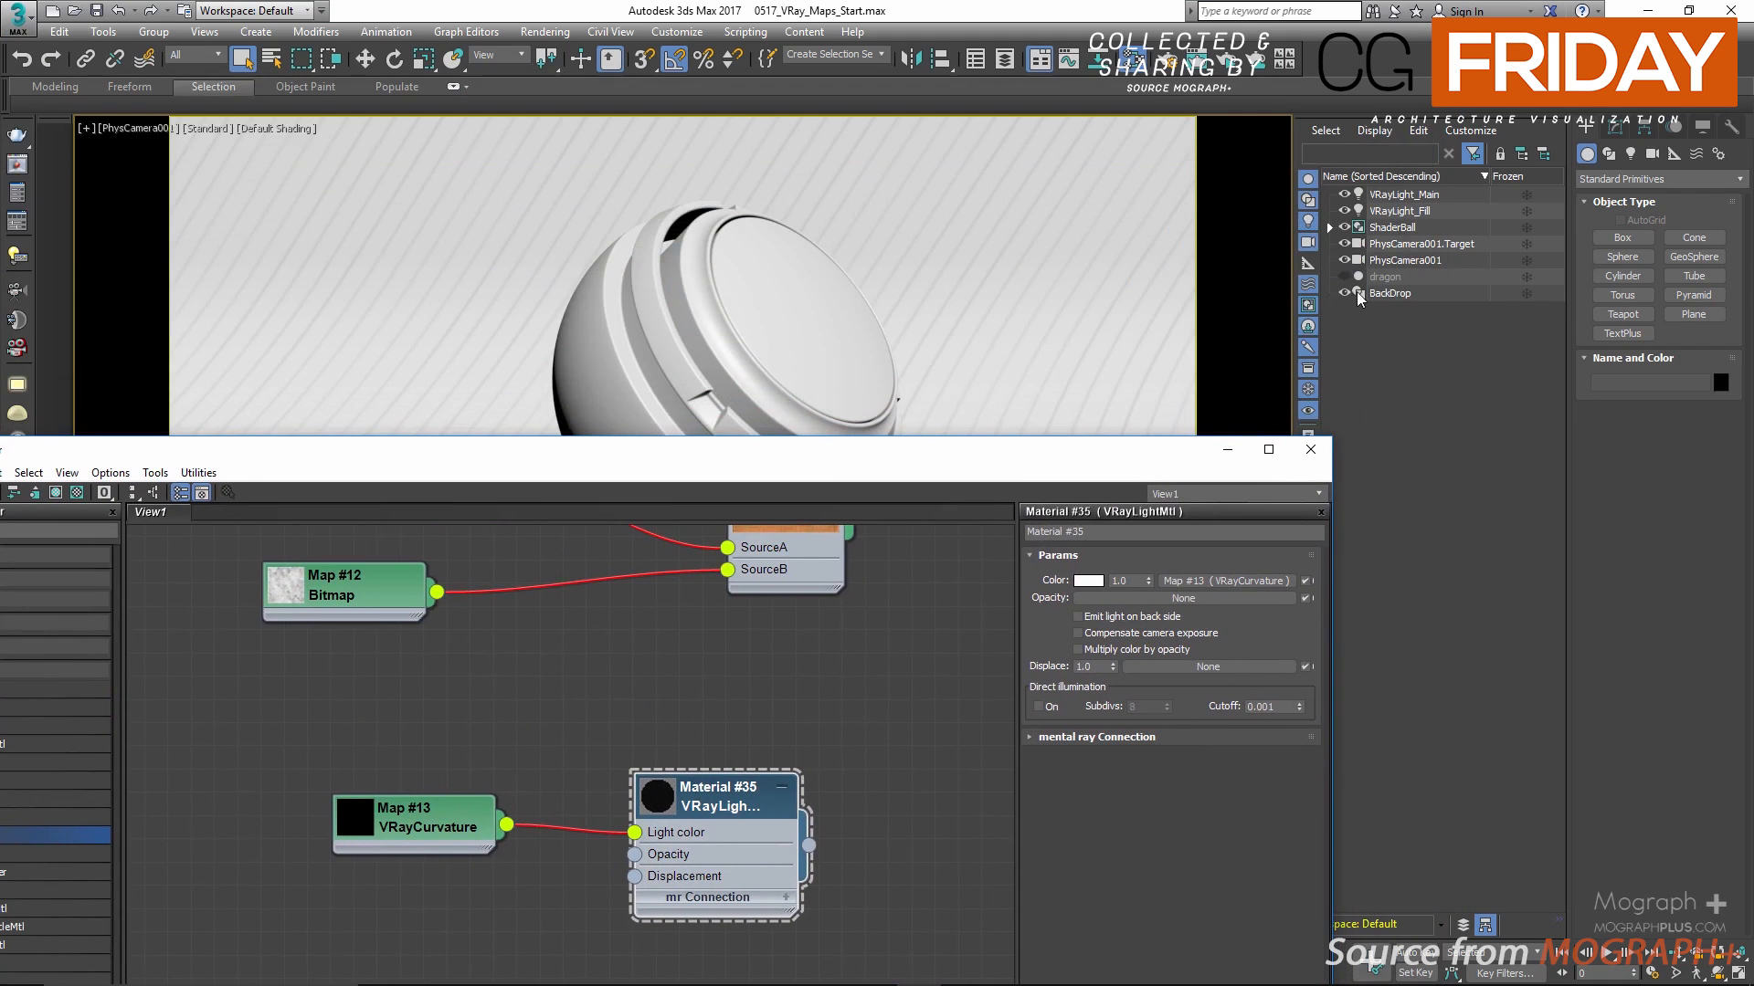
{"action": "double_click", "coordinate": [1400, 228]}
{"action": "right_click", "coordinate": [734, 794]}
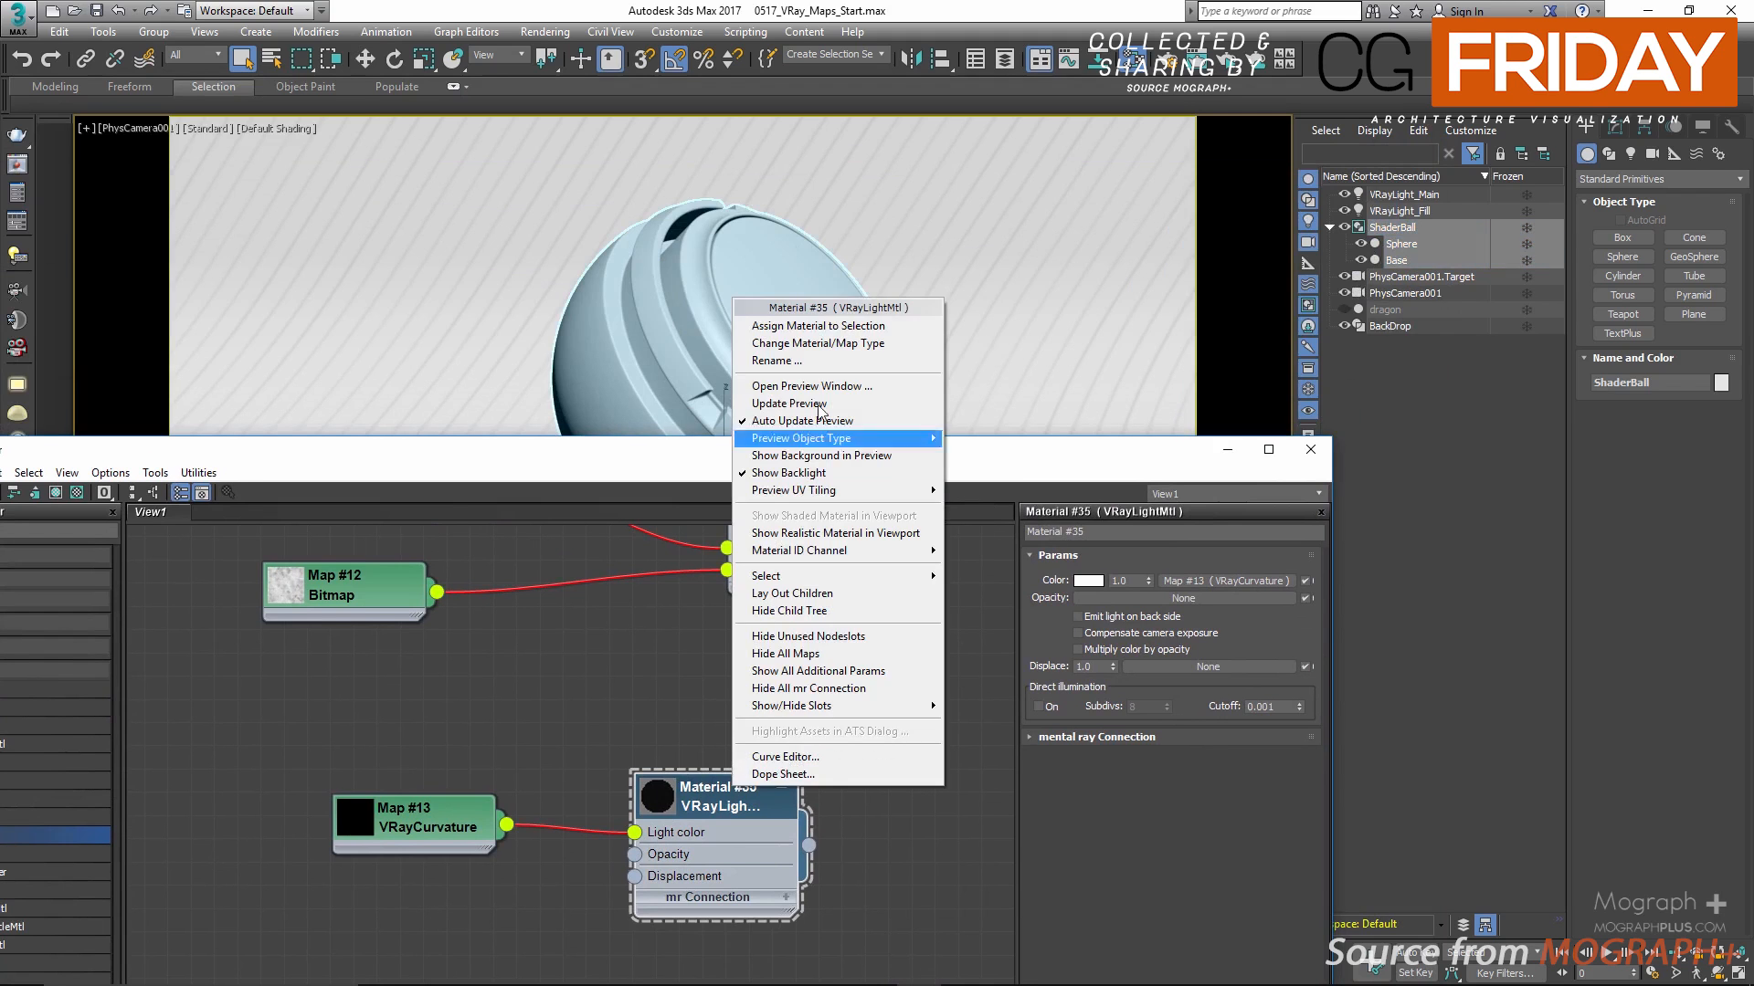
{"action": "left_click", "coordinate": [817, 328]}
Step: Start an interactive render and arrange the V-Ray frame buffer and the Slate Material Editor side by side
{"action": "left_click", "coordinate": [1226, 62]}
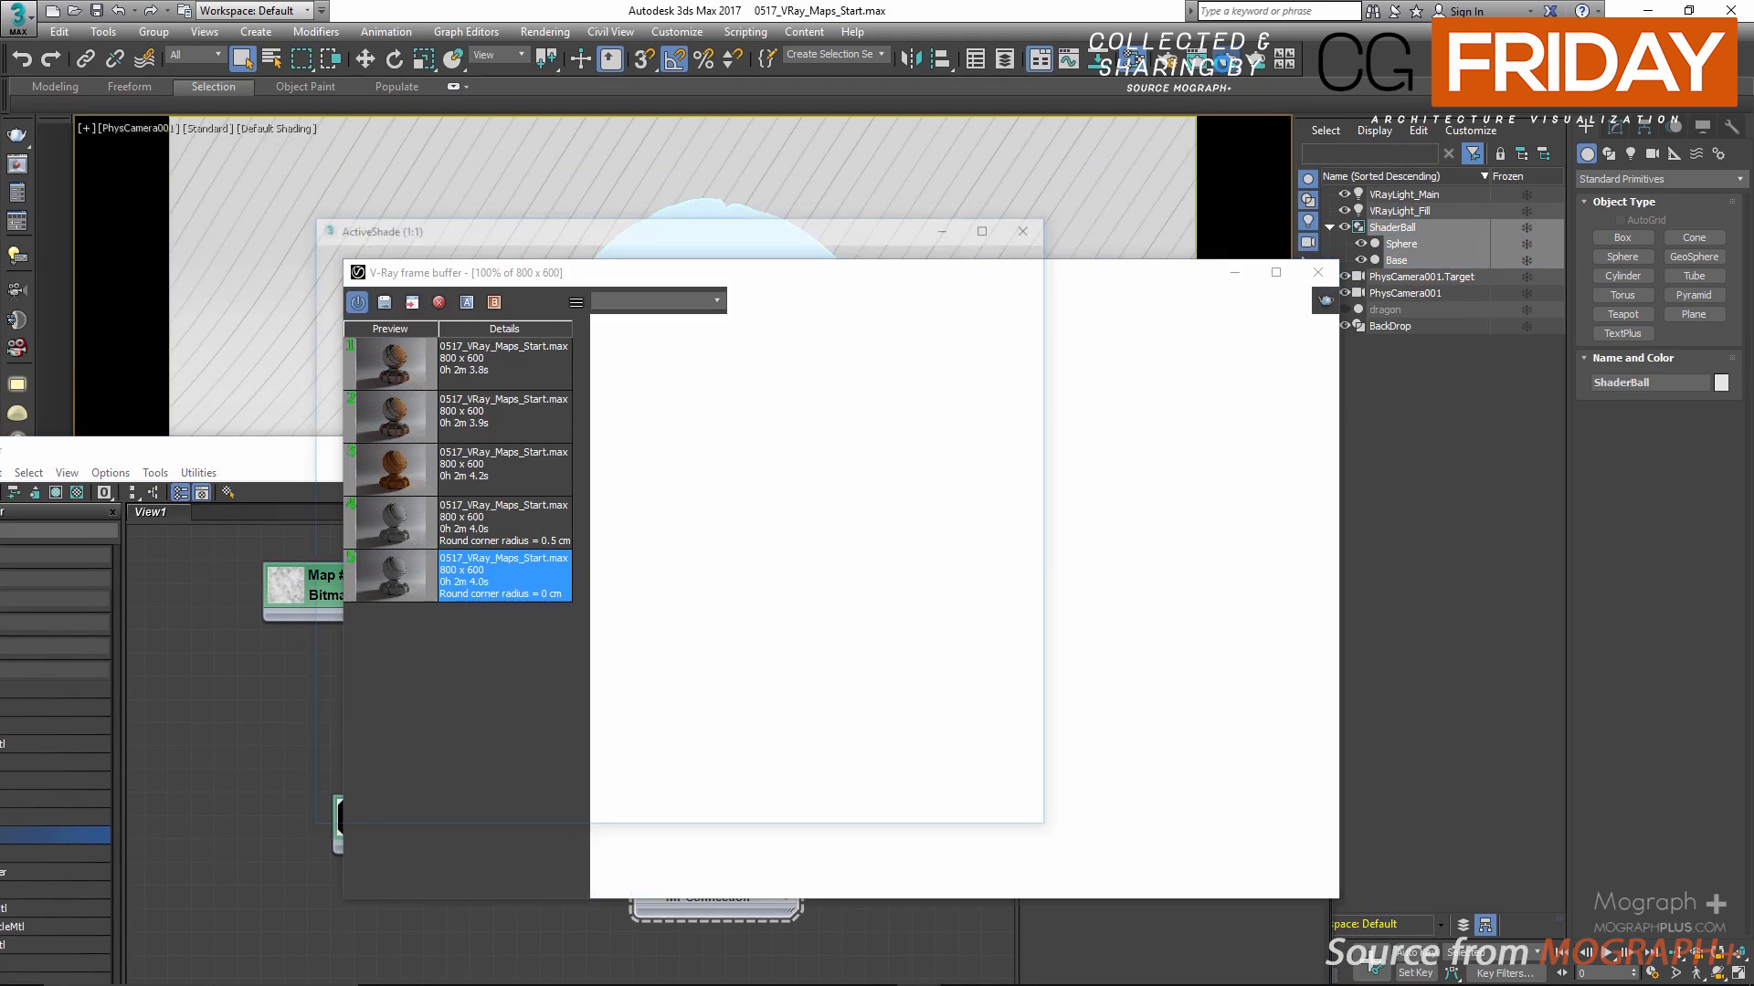
{"action": "left_click_drag", "start_coordinate": [968, 270], "coordinate": [1402, 232]}
{"action": "left_click_drag", "start_coordinate": [624, 467], "coordinate": [323, 88]}
{"action": "middle_click_drag", "start_coordinate": [360, 243], "coordinate": [428, 251]}
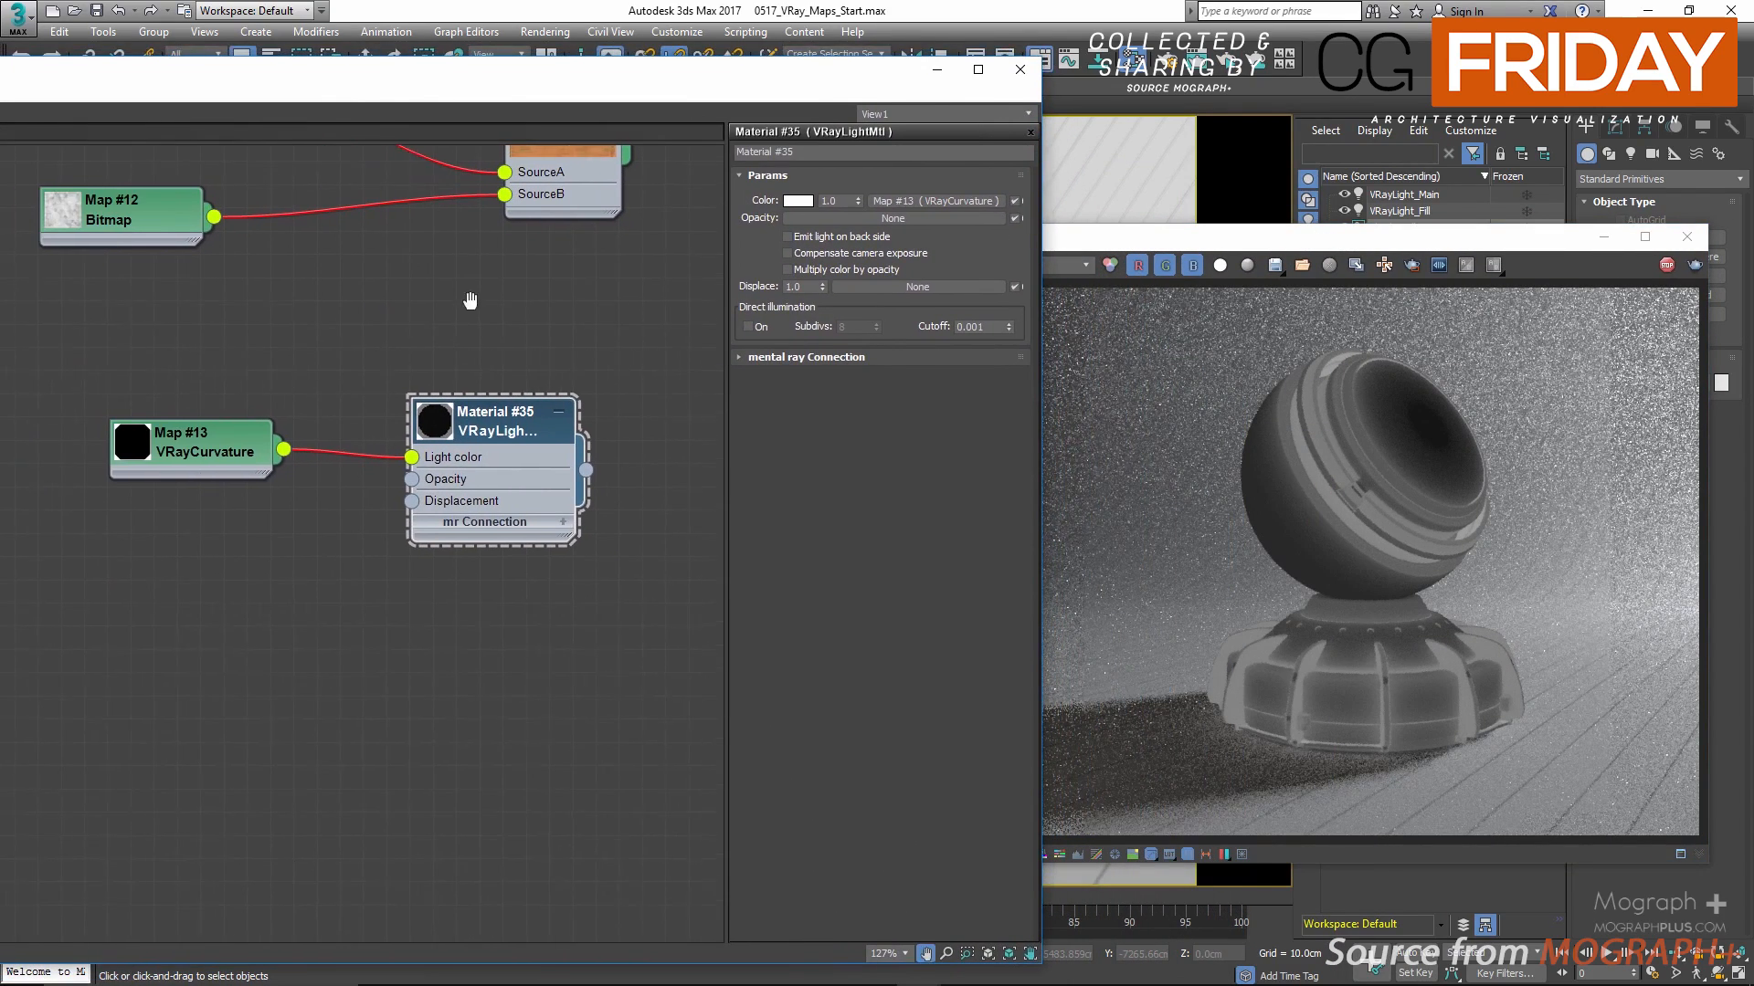
Step: Display the VRayCurvature parameters and set the sample spread to 0.1
{"action": "left_click", "coordinate": [235, 438]}
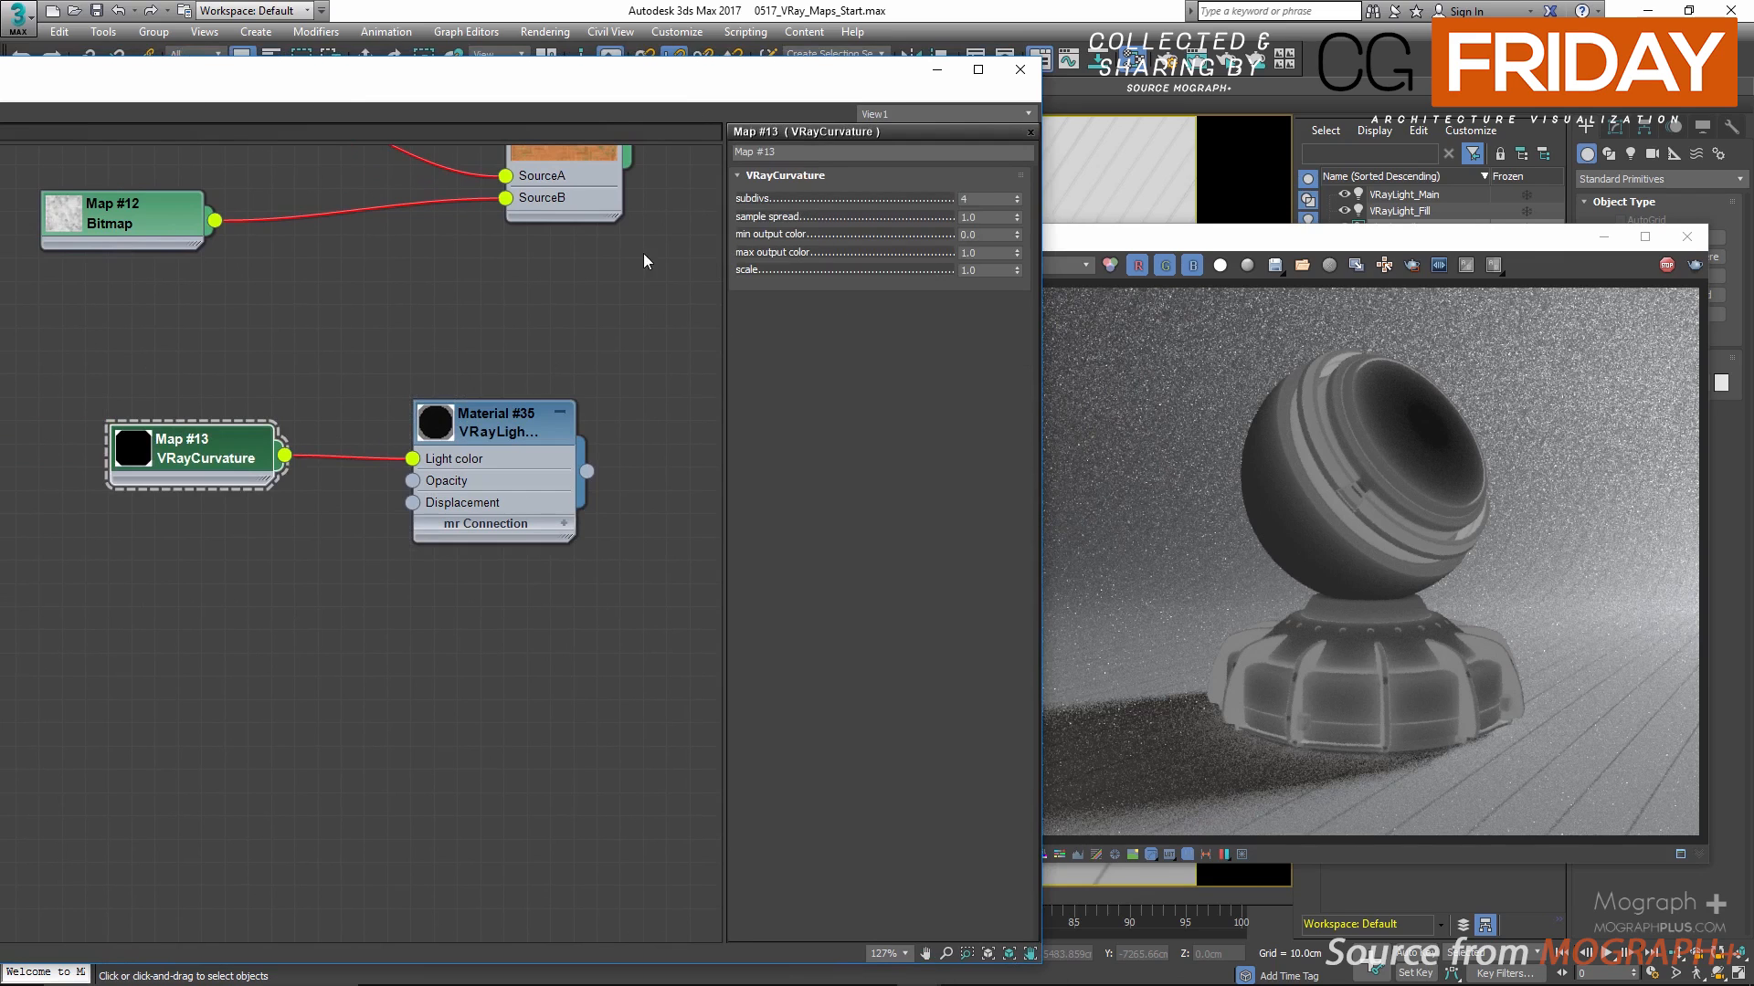
{"action": "left_click", "coordinate": [985, 198]}
{"action": "left_click", "coordinate": [984, 217]}
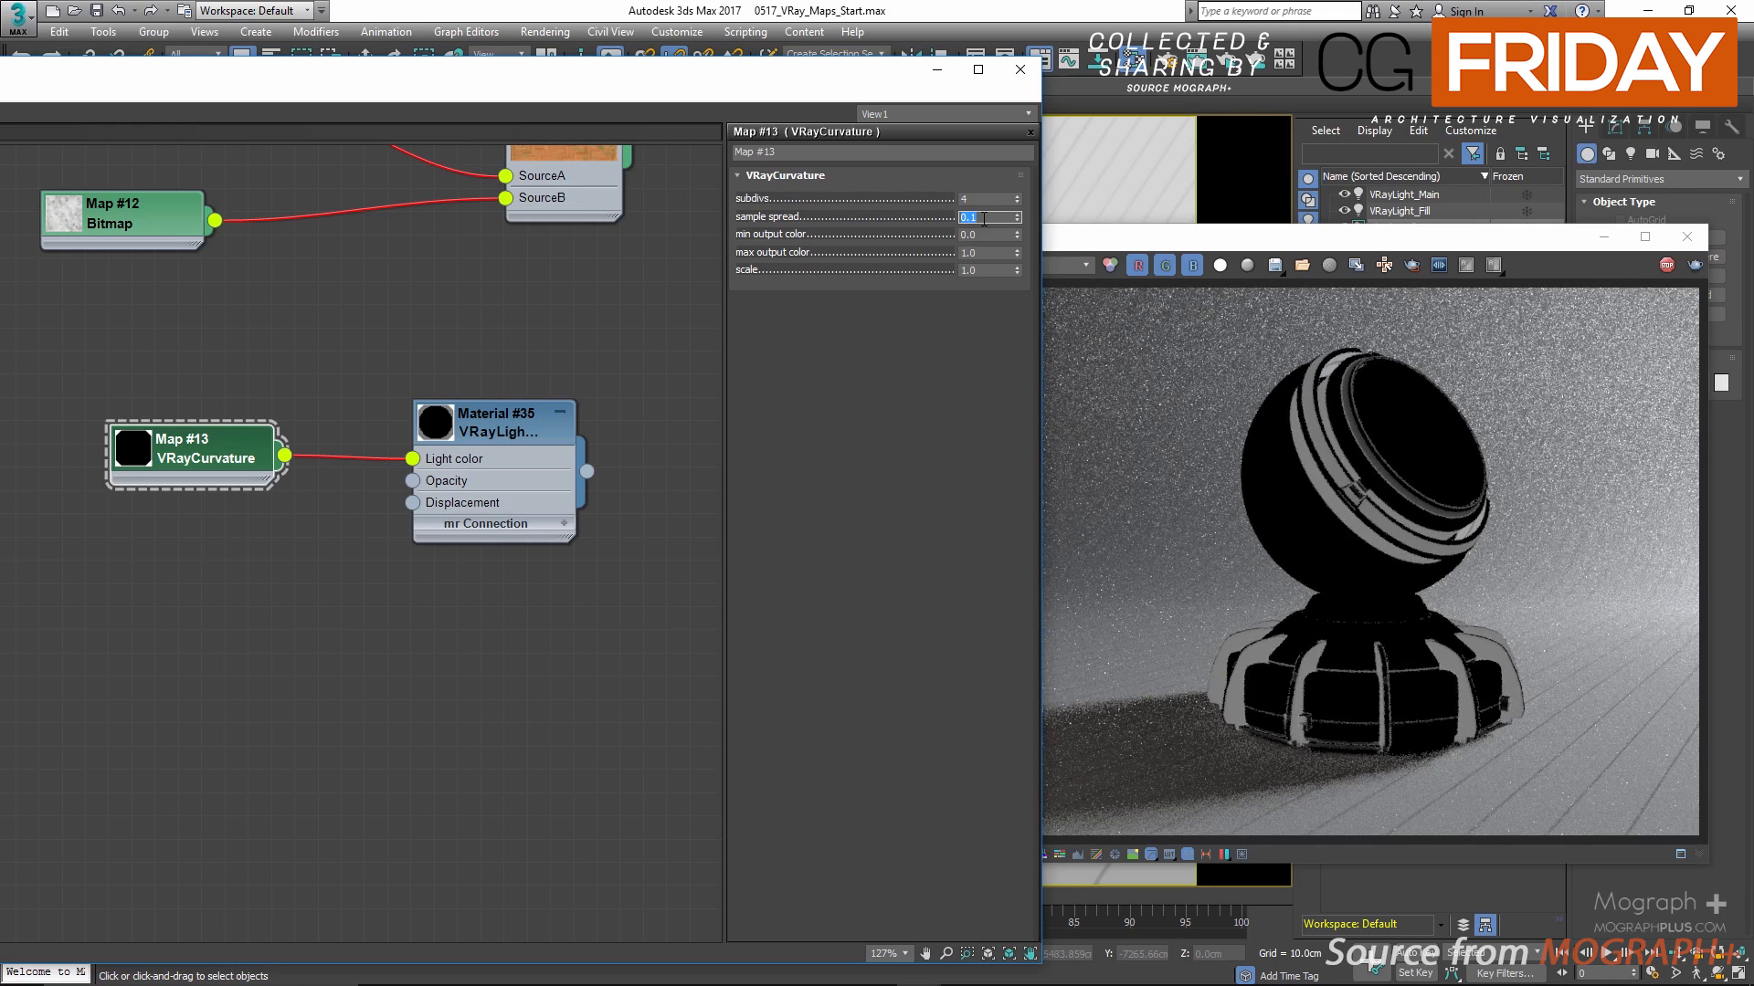
Step: Try VRayCurvature sample spread values of 1 and then 2
{"action": "type", "text": "1"}
{"action": "key", "text": "Return"}
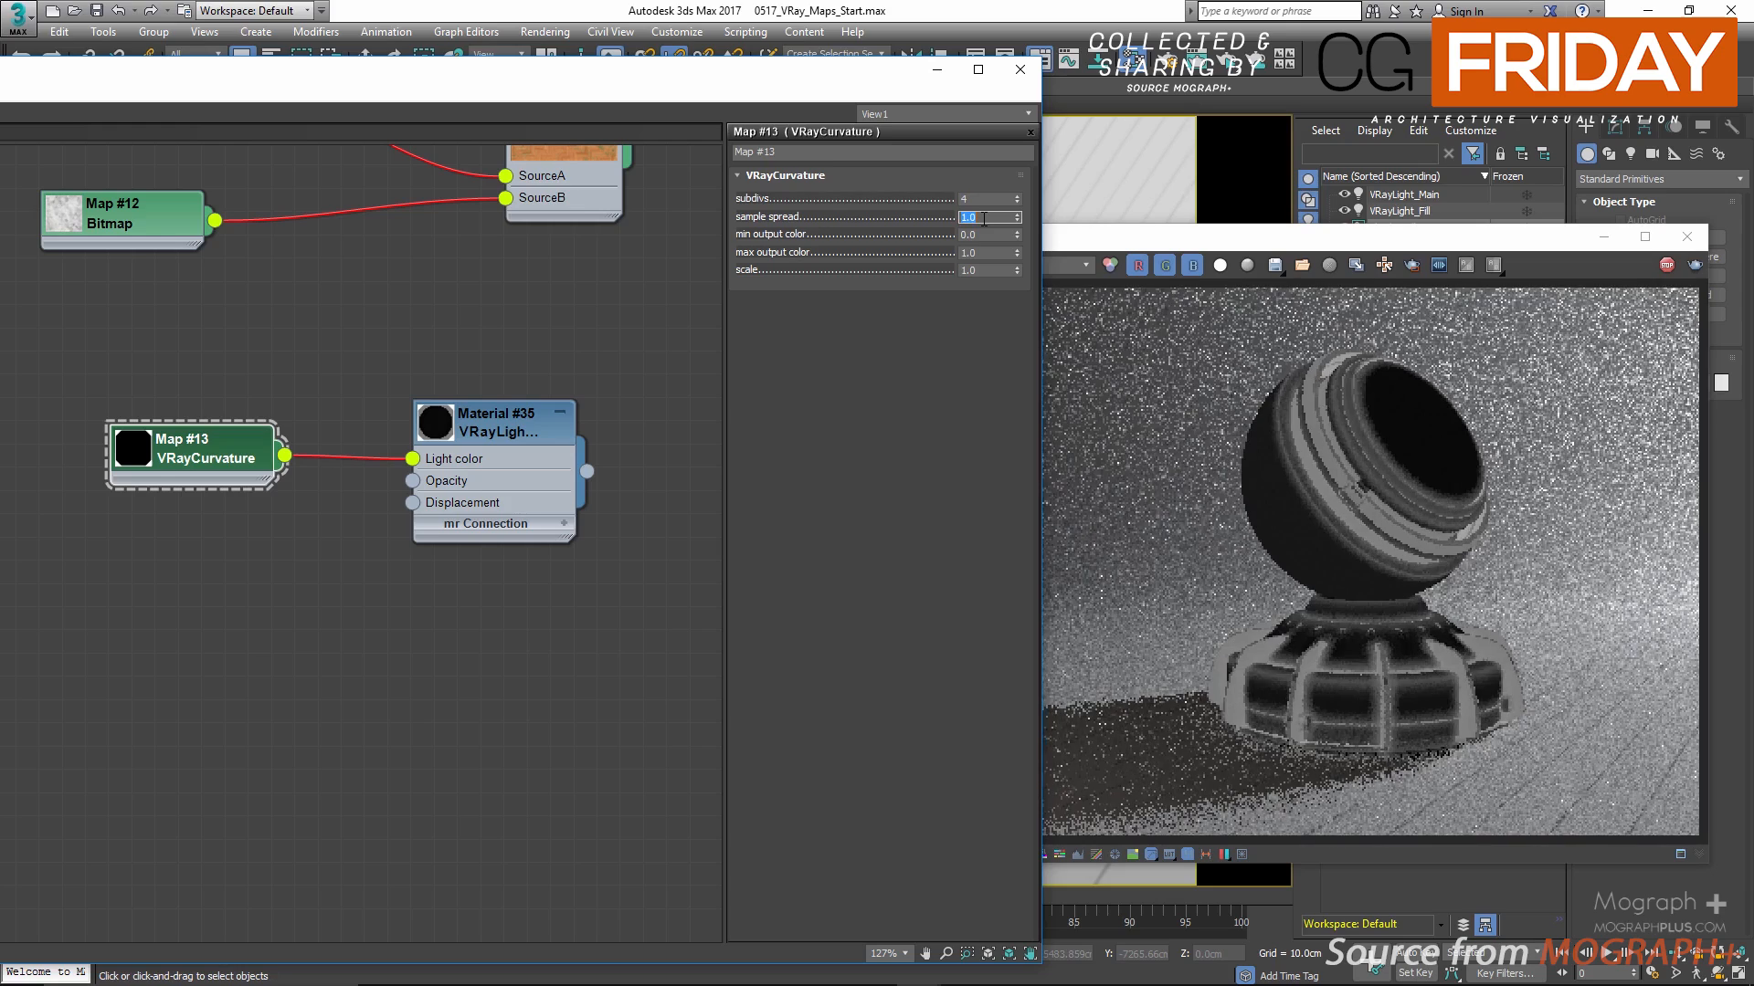
{"action": "type", "text": "2"}
{"action": "key", "text": "Return"}
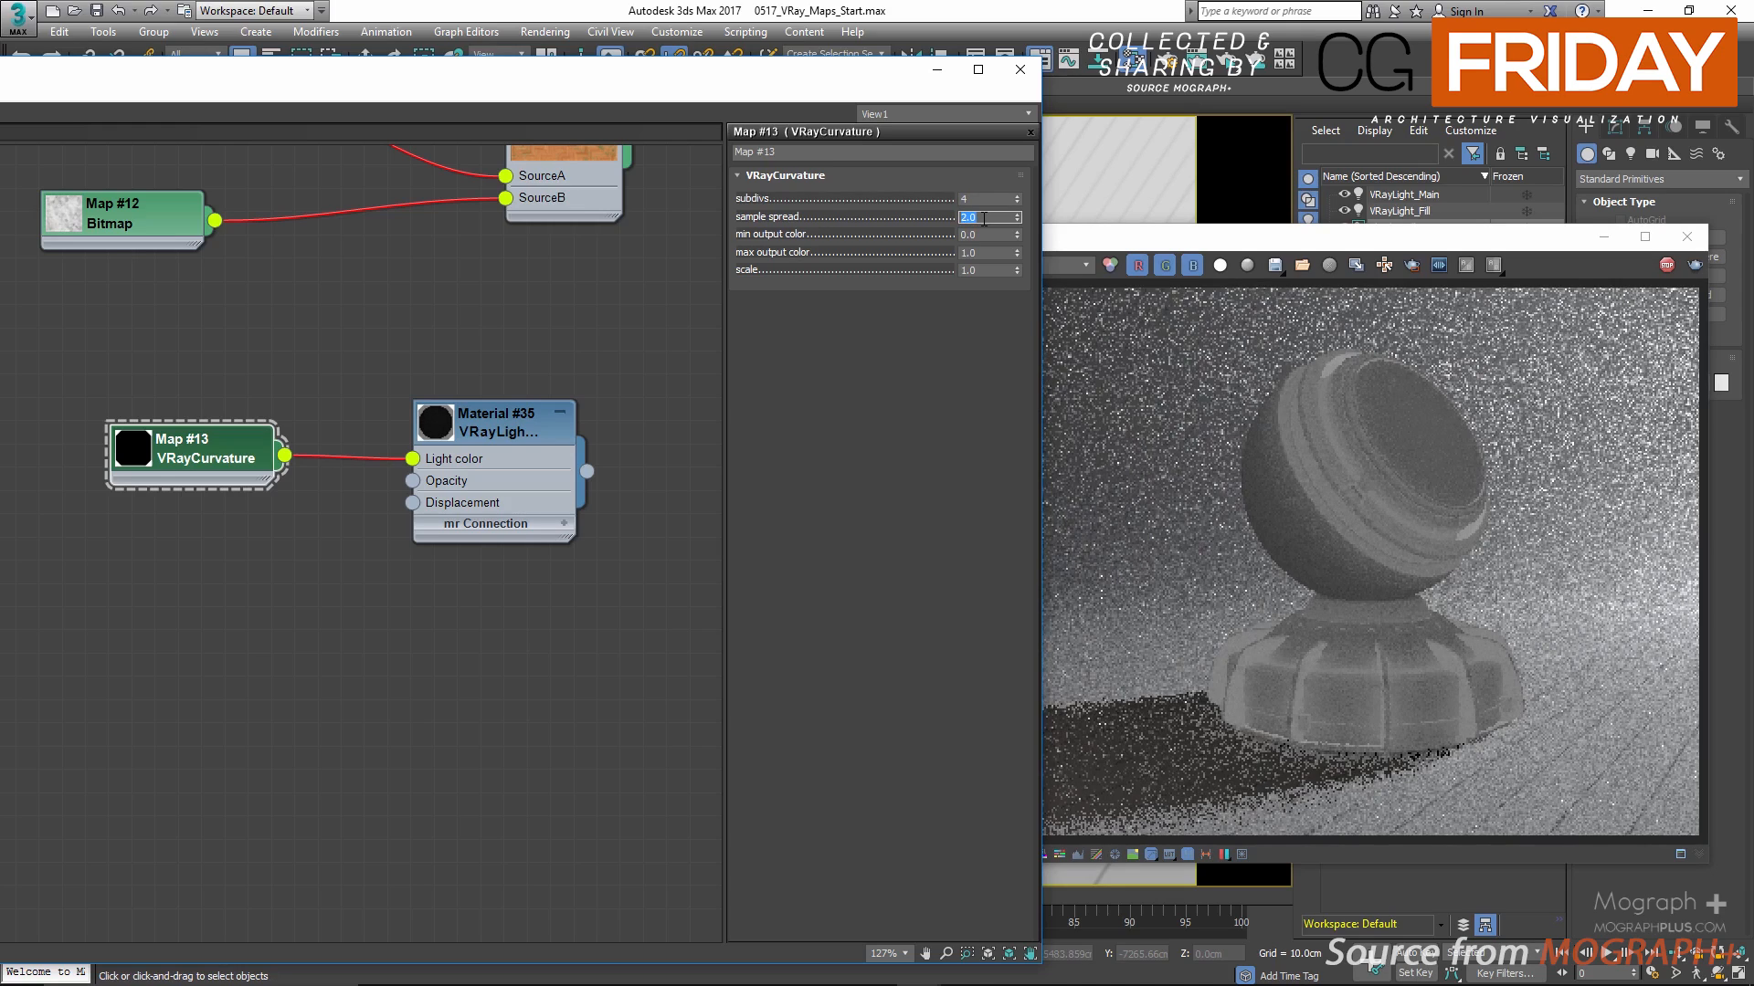
Step: Set the VRayCurvature sample spread to 0.5
{"action": "type", "text": "5"}
{"action": "key", "text": "Return"}
{"action": "type", "text": "."}
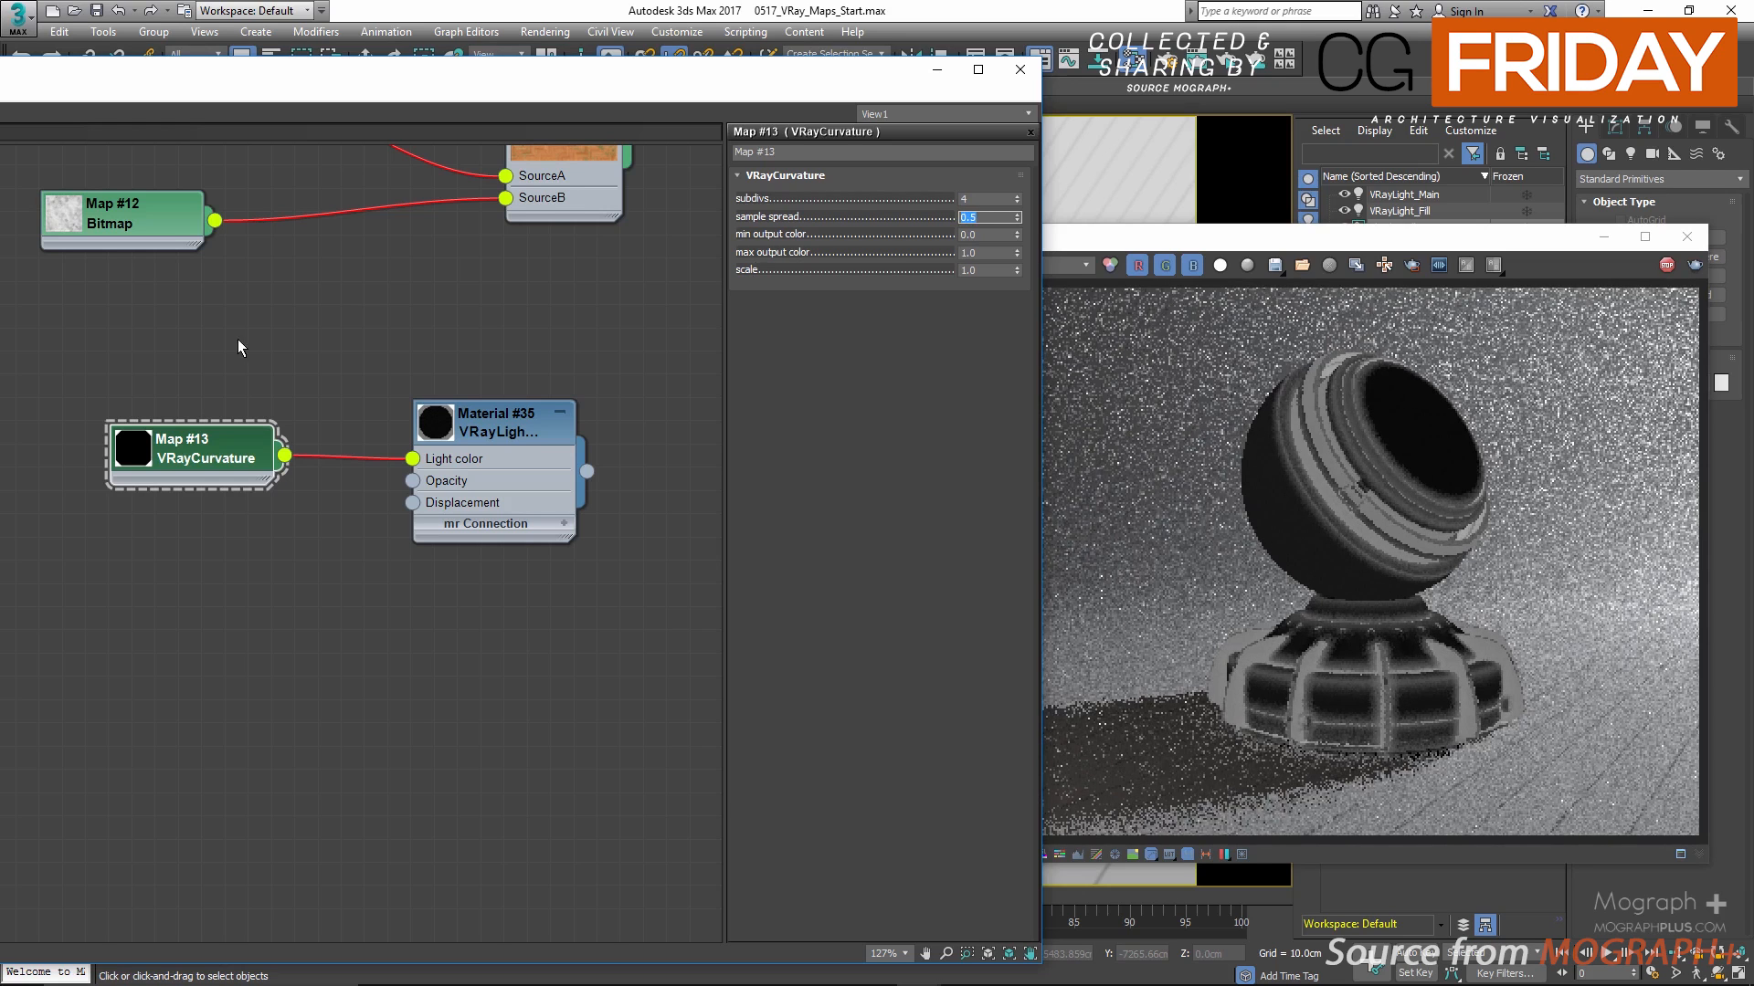
Step: Try VRayCurvature min output color values of 0.2 and then 0.5
{"action": "left_click", "coordinate": [986, 234]}
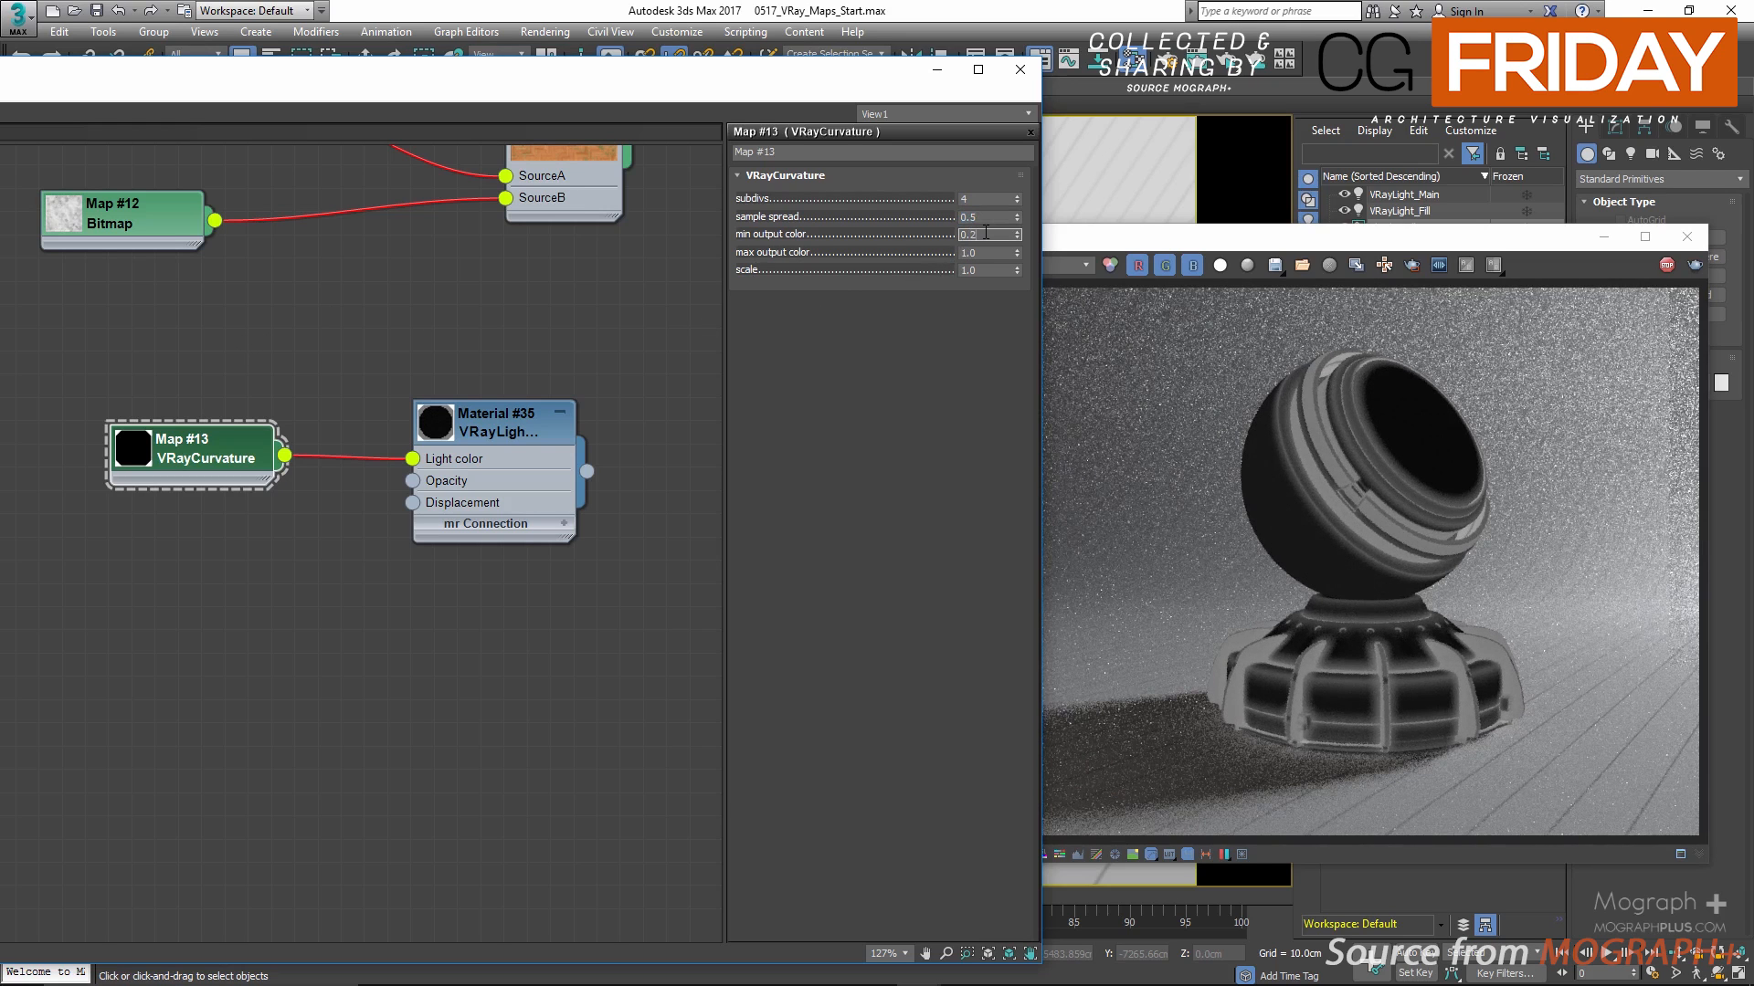
{"action": "type", "text": ".2"}
{"action": "key", "text": "Return"}
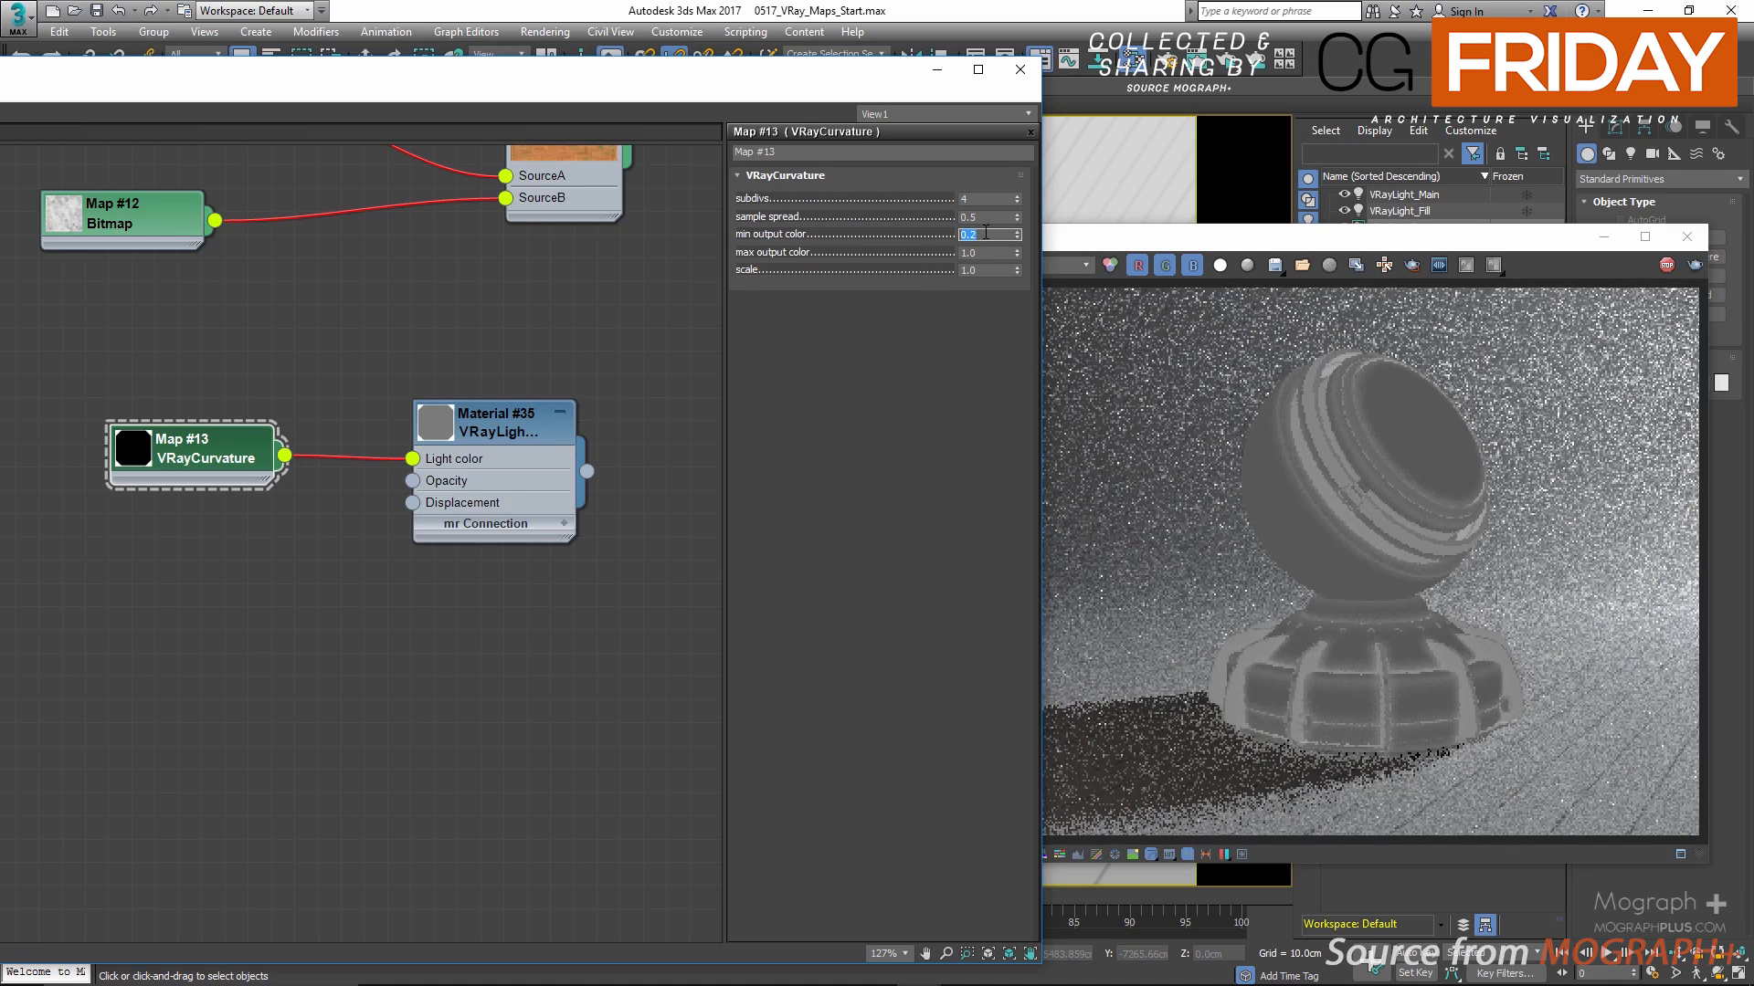
{"action": "type", "text": ".5"}
{"action": "key", "text": "Return"}
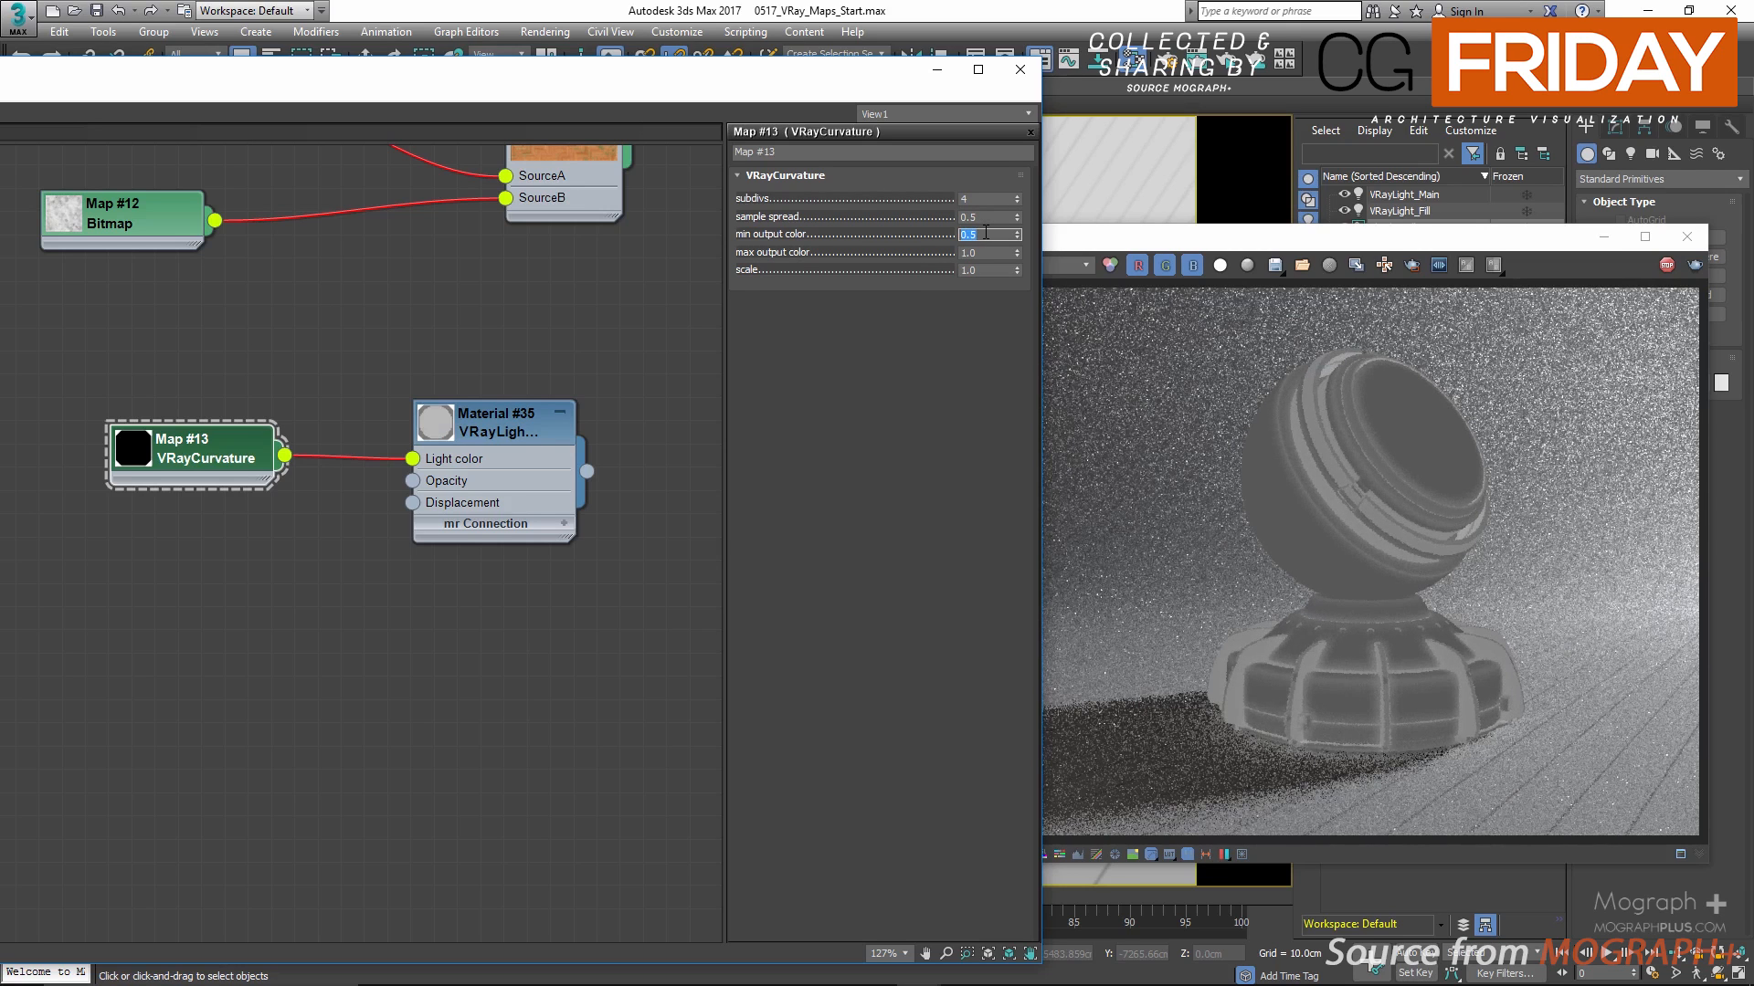
Step: Set the VRayCurvature max output color to 10 and its min output color to 0
{"action": "left_click", "coordinate": [996, 253]}
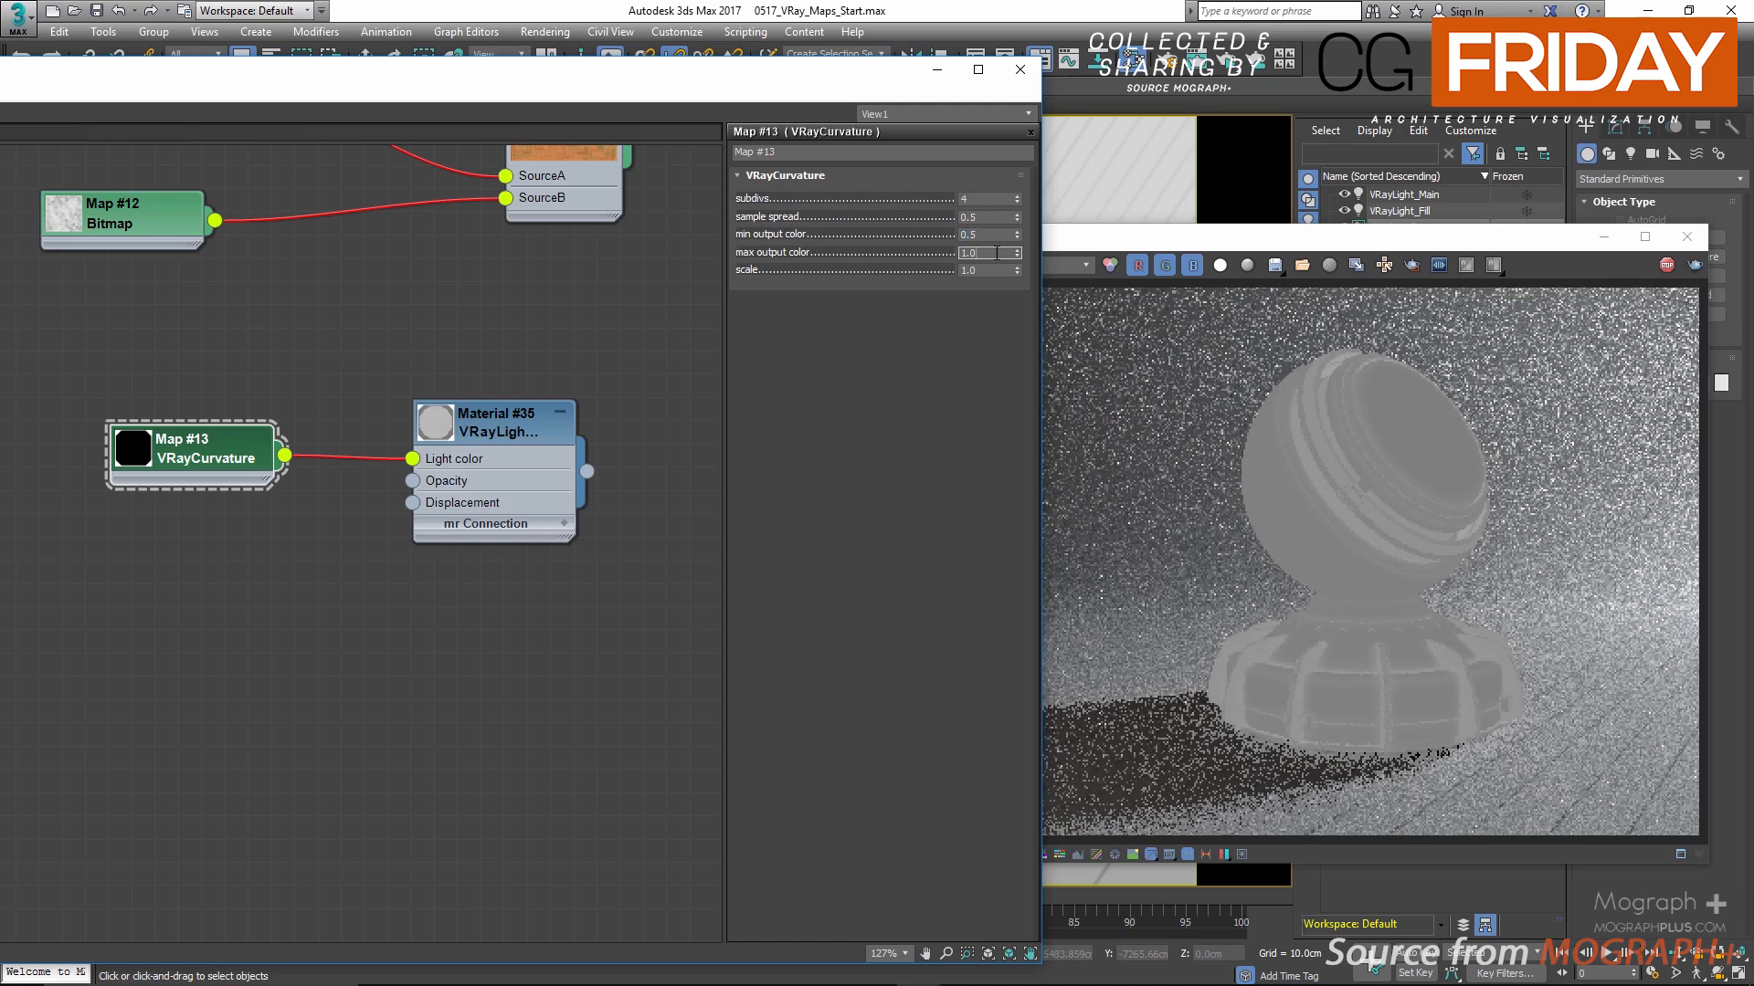
{"action": "type", "text": "10"}
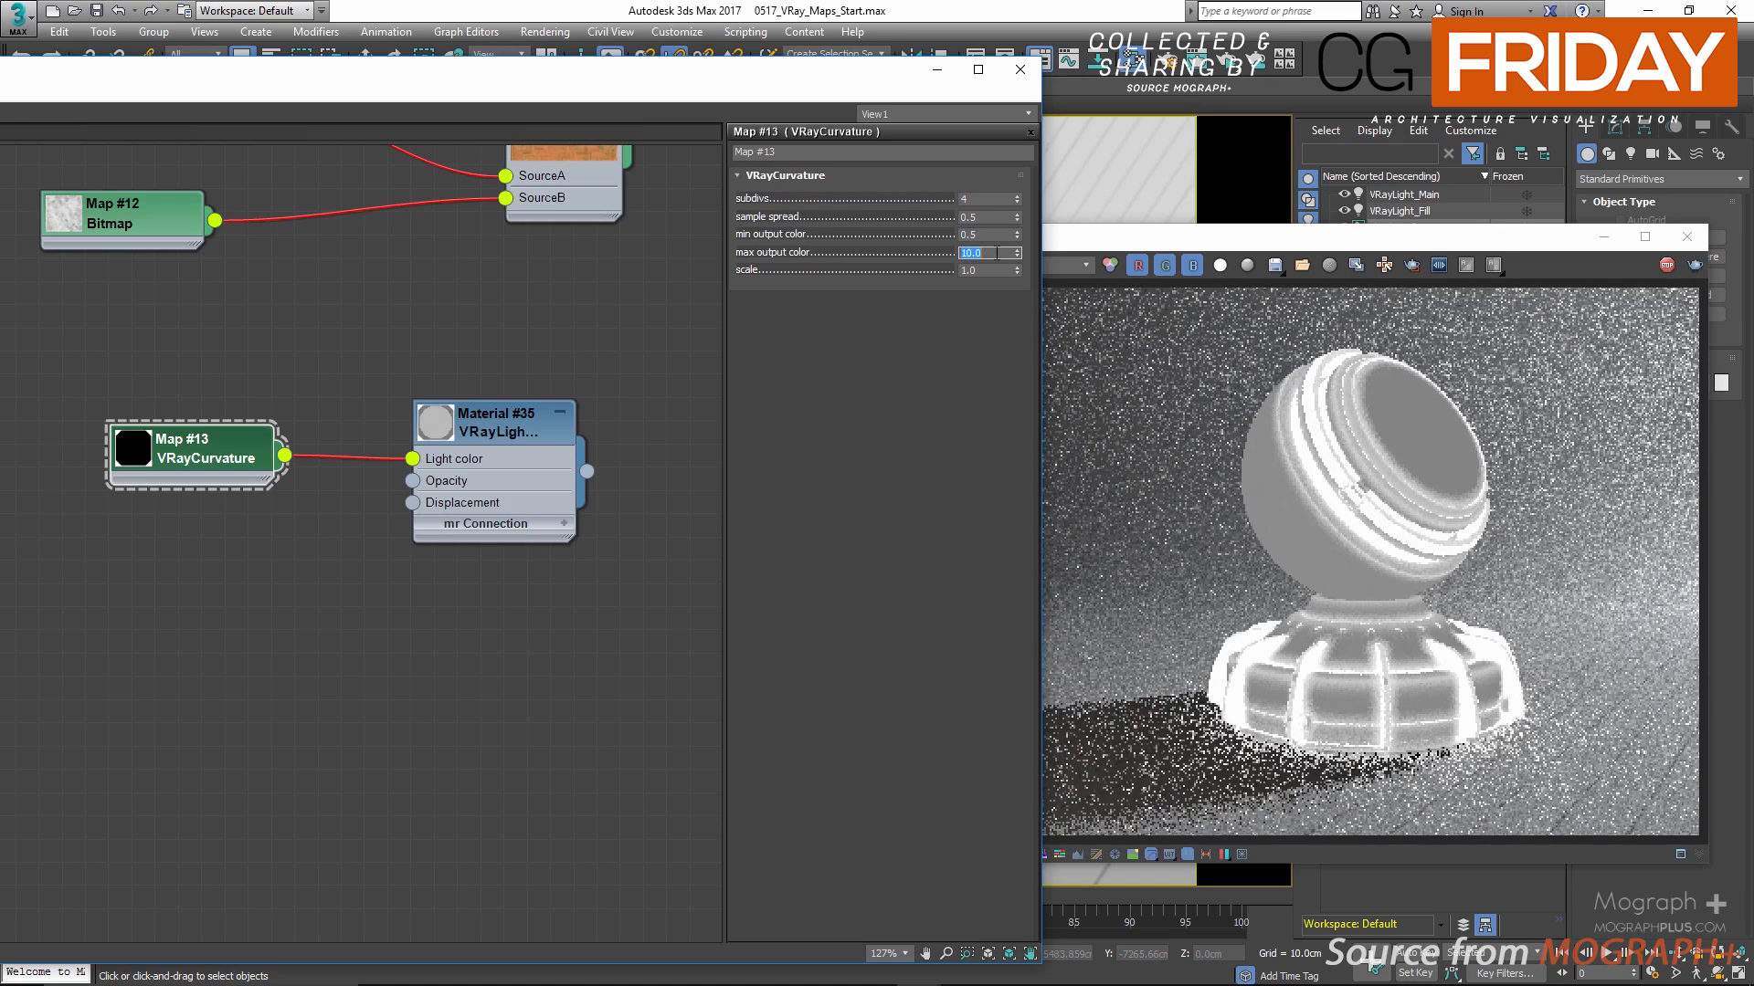
{"action": "double_click", "coordinate": [984, 236]}
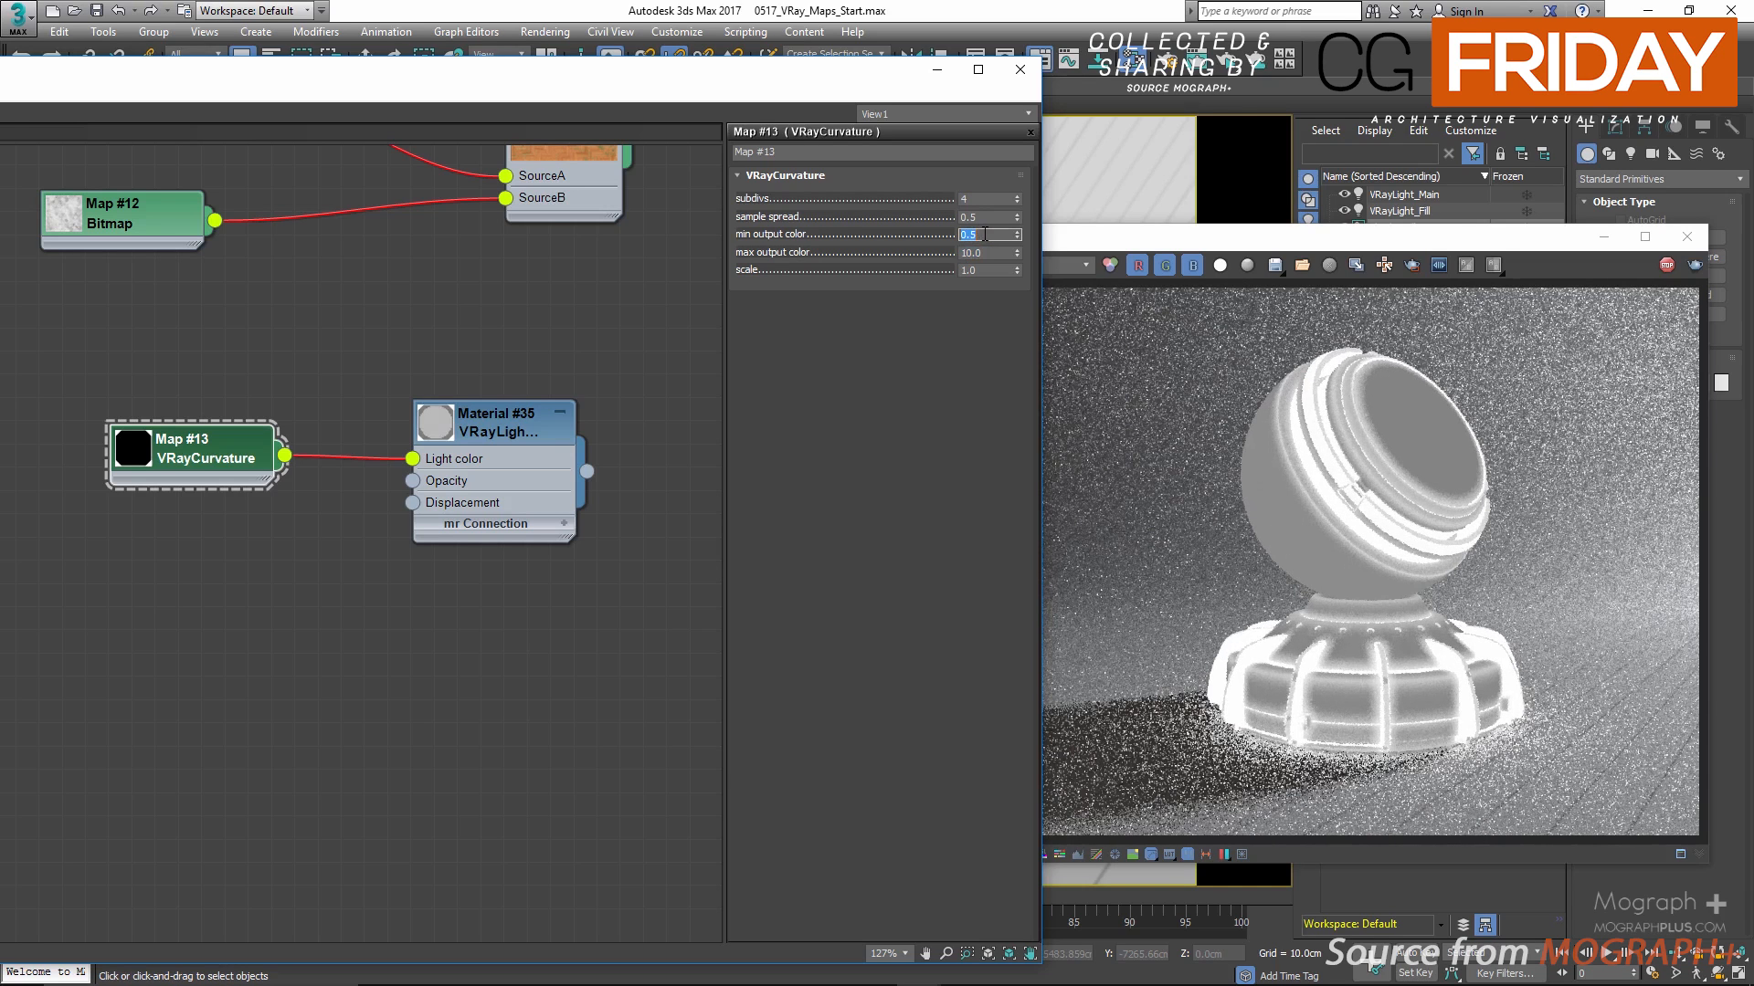
{"action": "type", "text": "0"}
Step: Set the VRayCurvature max output color to 2
{"action": "left_click", "coordinate": [985, 253]}
{"action": "key", "text": "Return"}
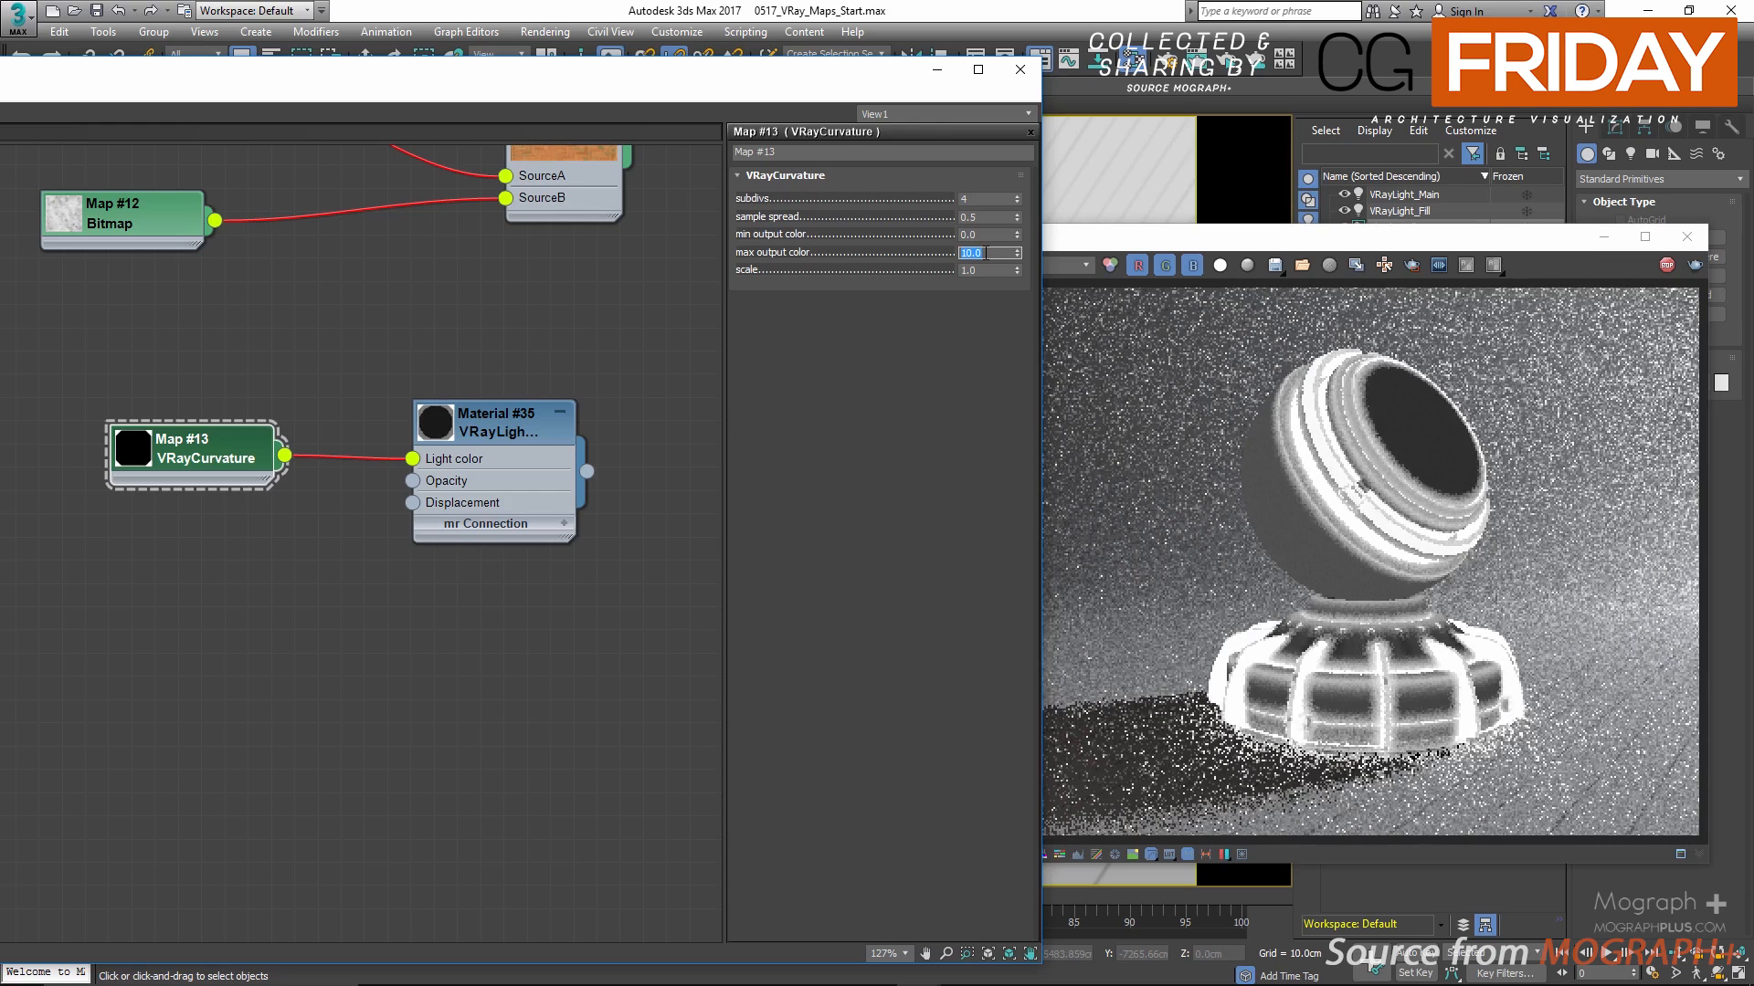
{"action": "type", "text": "2"}
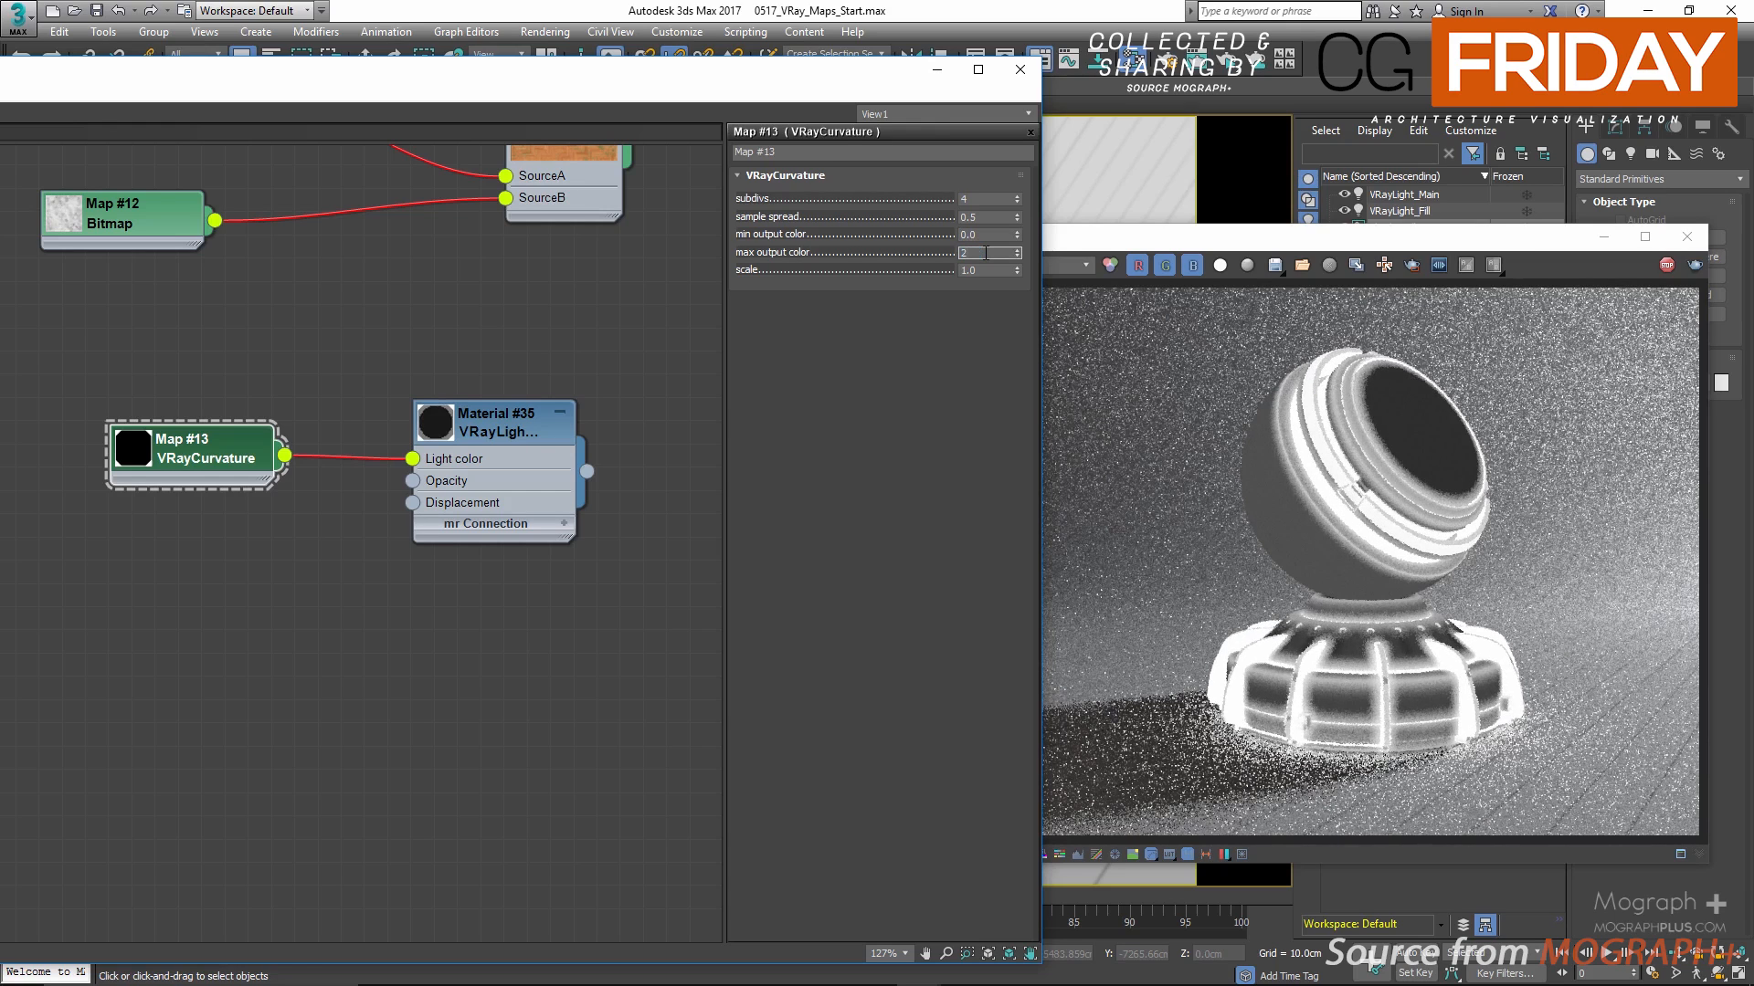
{"action": "key", "text": "Return"}
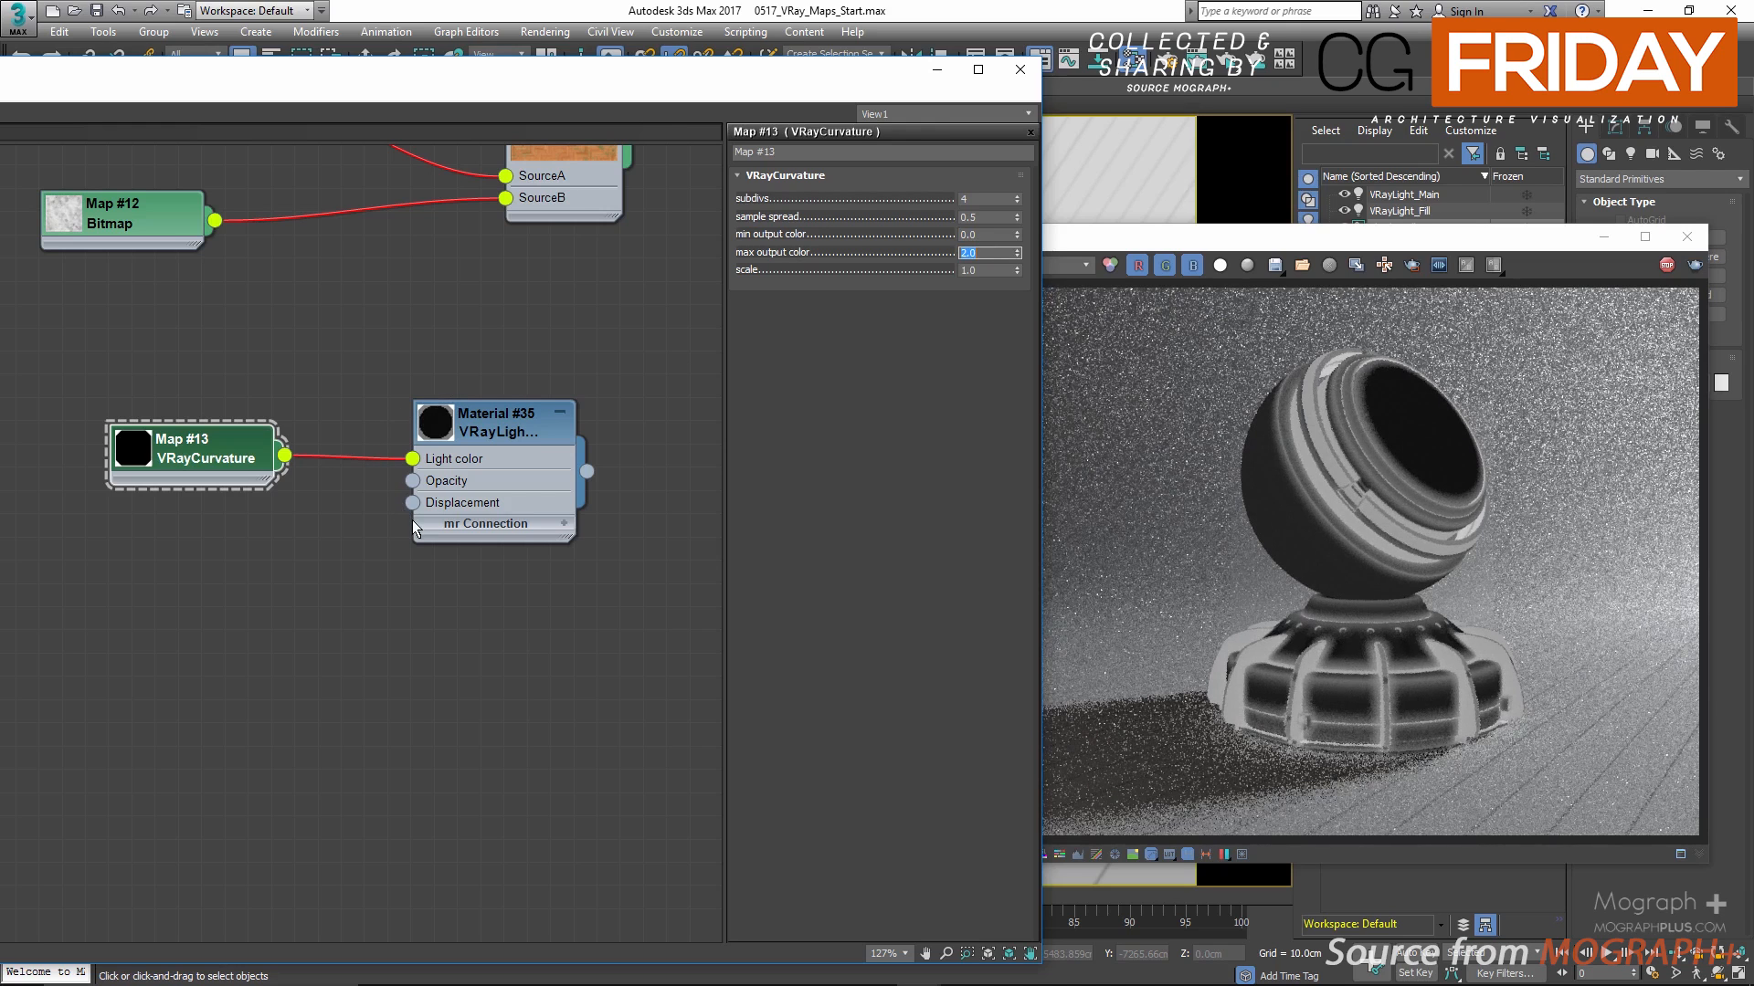
Step: Try VRayCurvature scale values of 0.1, 1, 0.2 and 2, finishing with the scale back at 1
{"action": "left_click", "coordinate": [980, 269]}
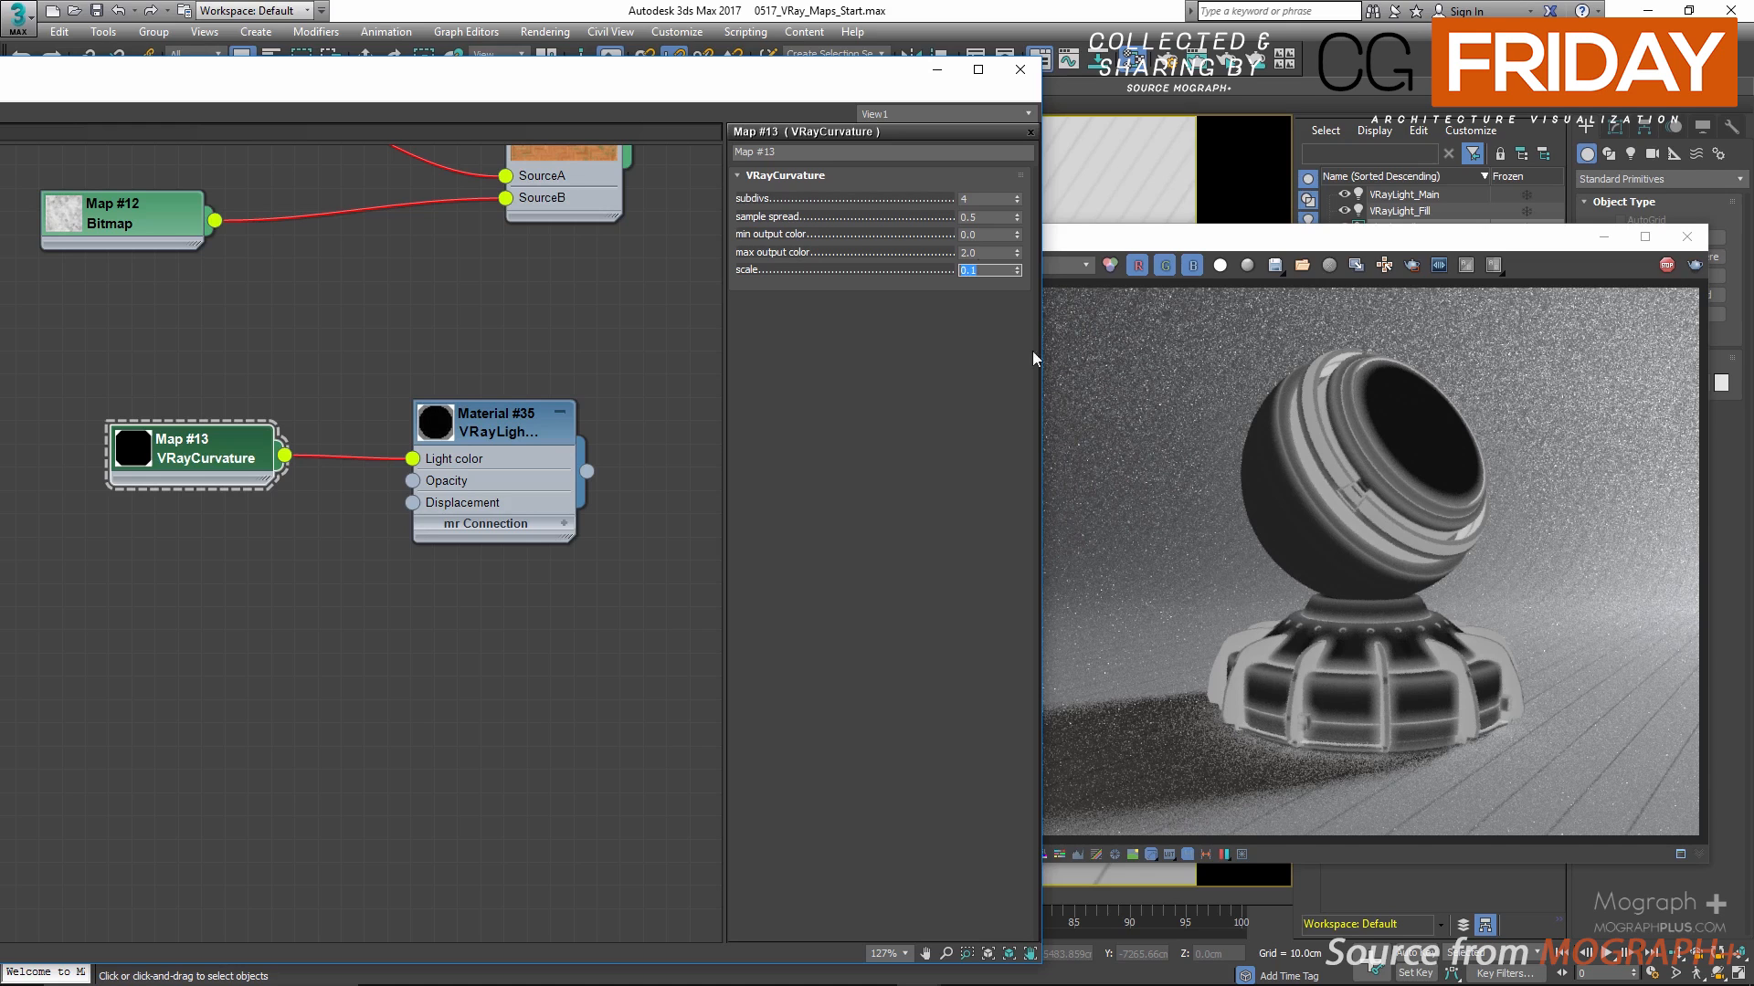
{"action": "scroll", "coordinate": [1304, 727], "scroll_direction": "up", "scroll_amount": 2}
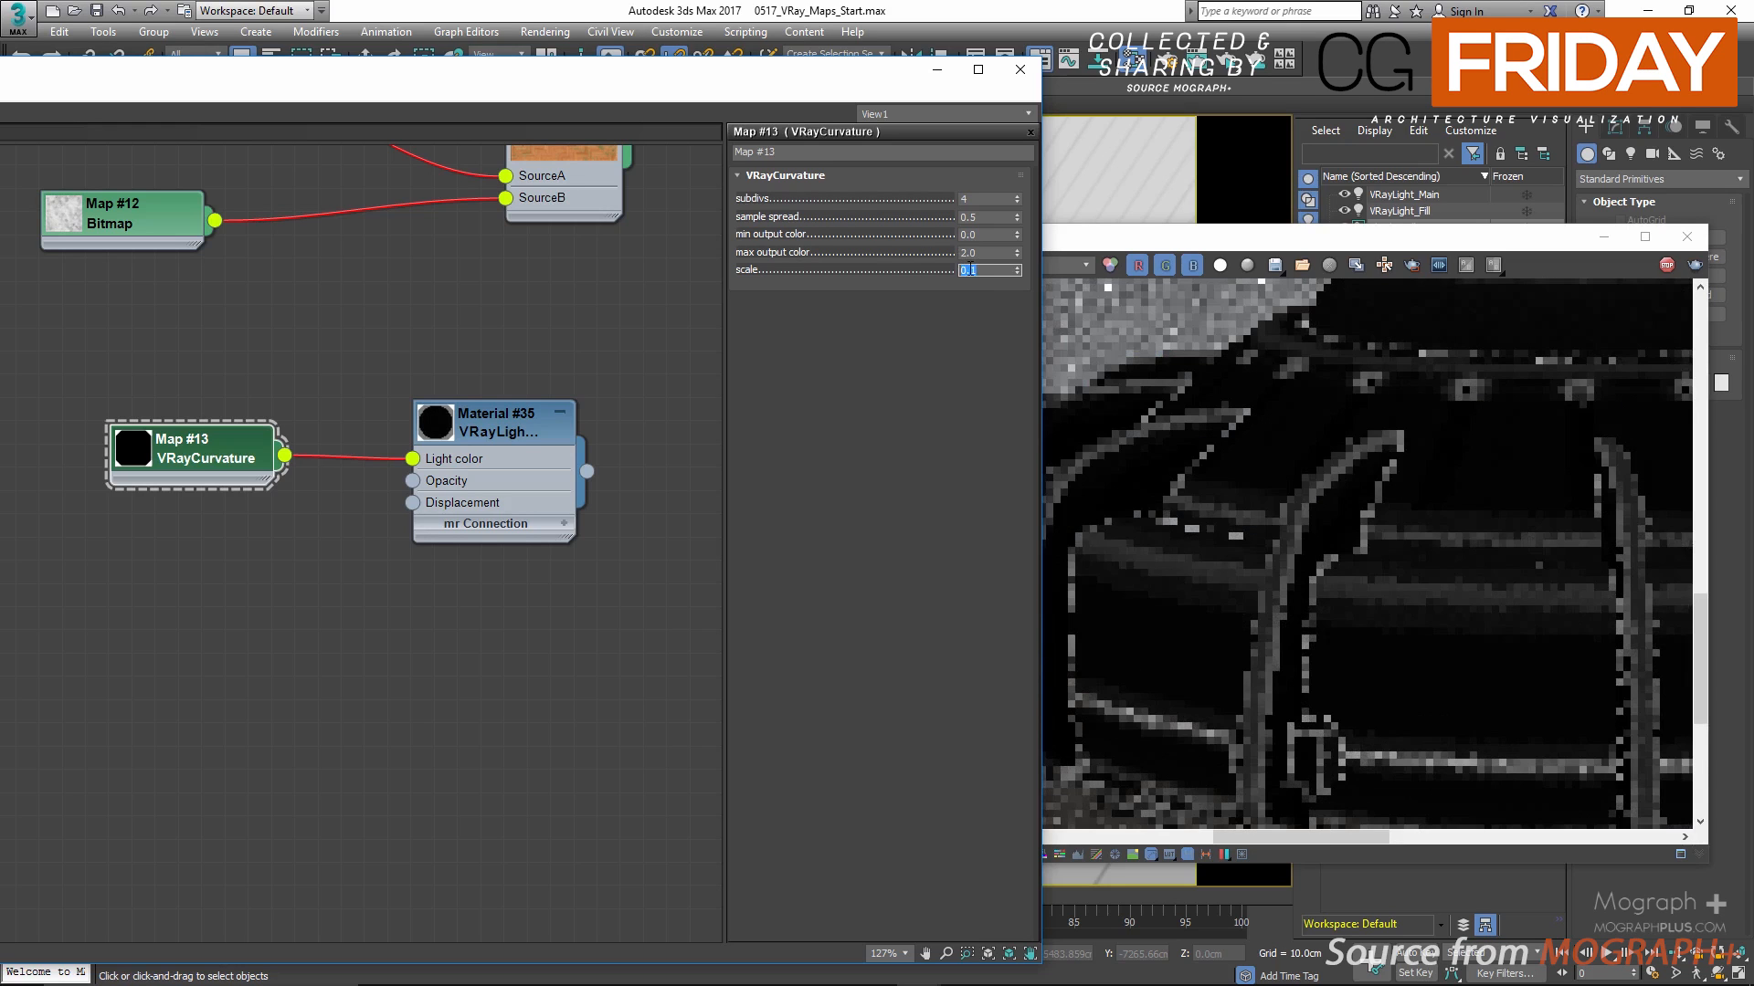
{"action": "type", "text": "1"}
{"action": "key", "text": "Return"}
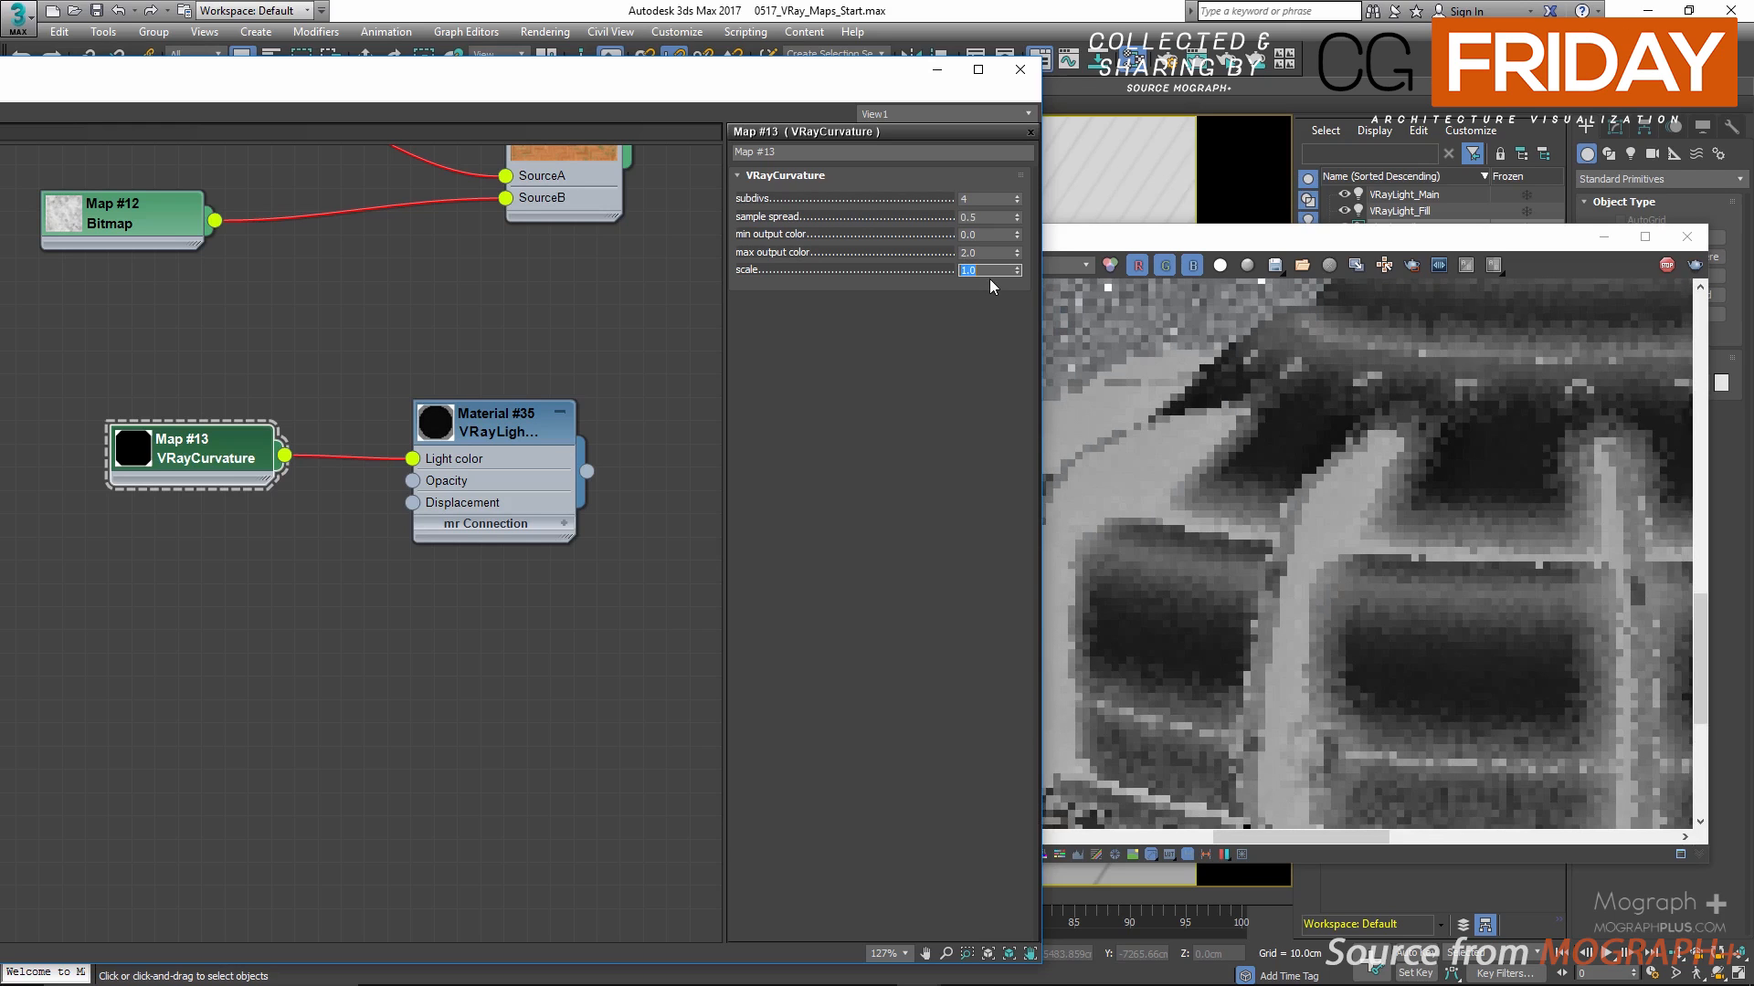
{"action": "type", "text": ".2"}
{"action": "key", "text": "Return"}
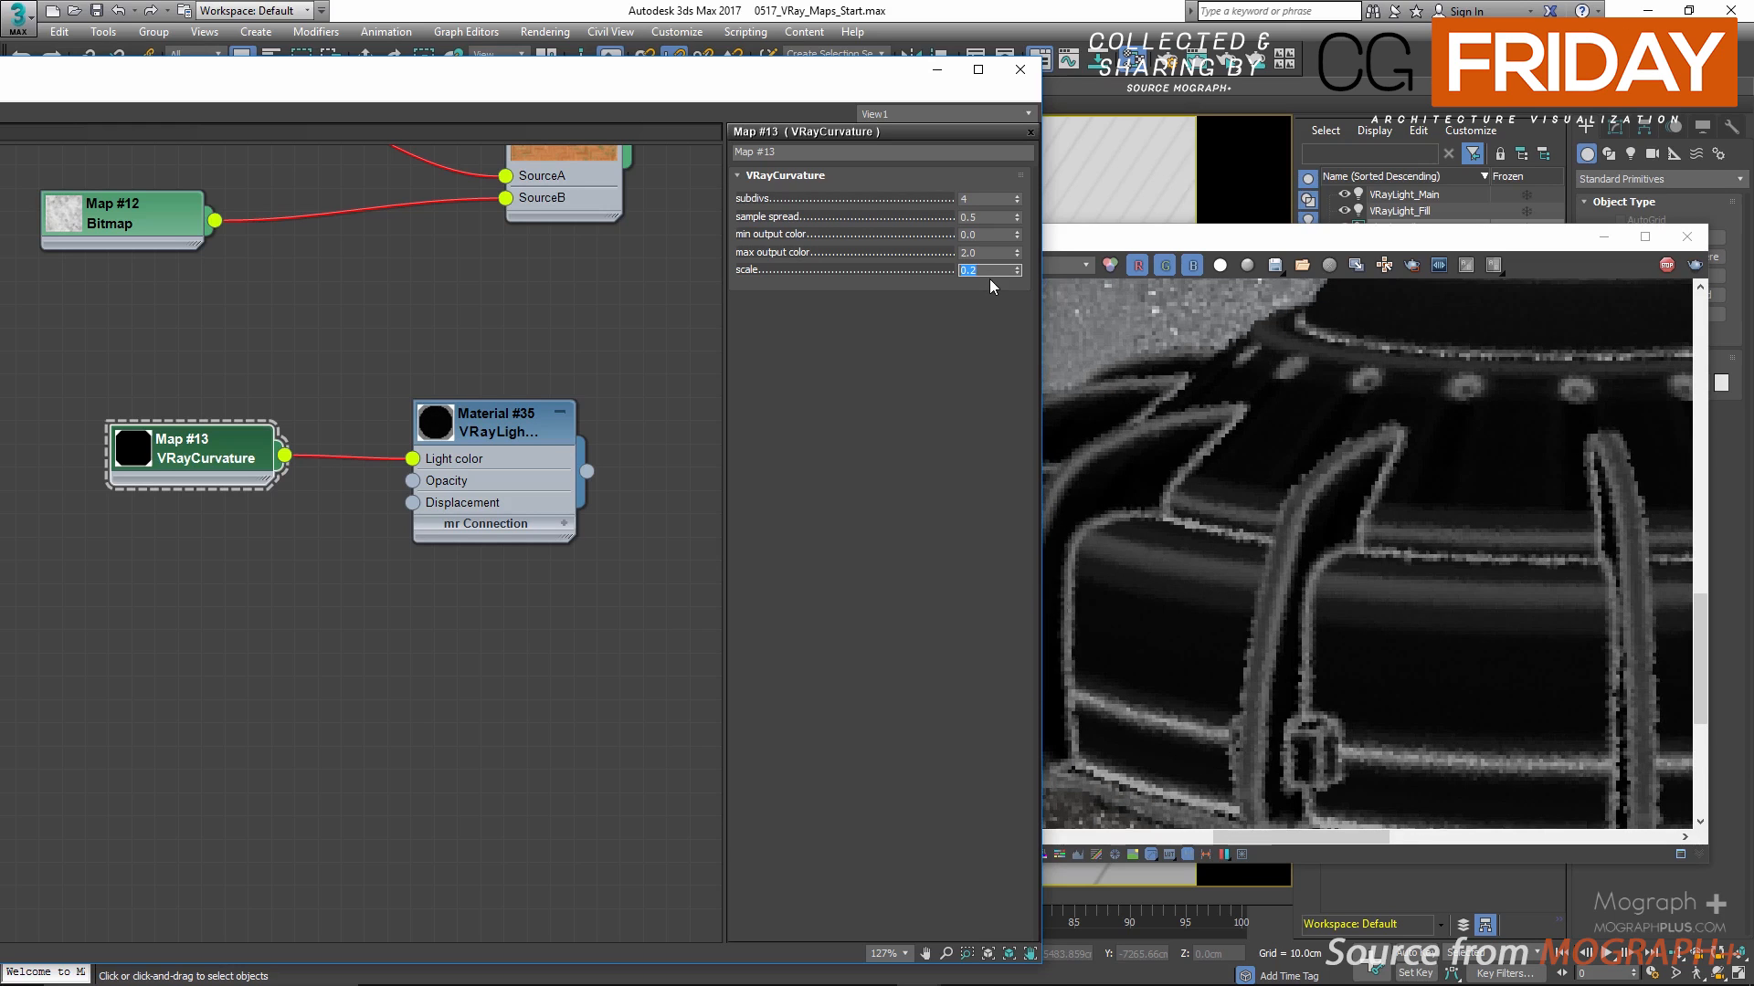
{"action": "type", "text": "2"}
{"action": "key", "text": "Return"}
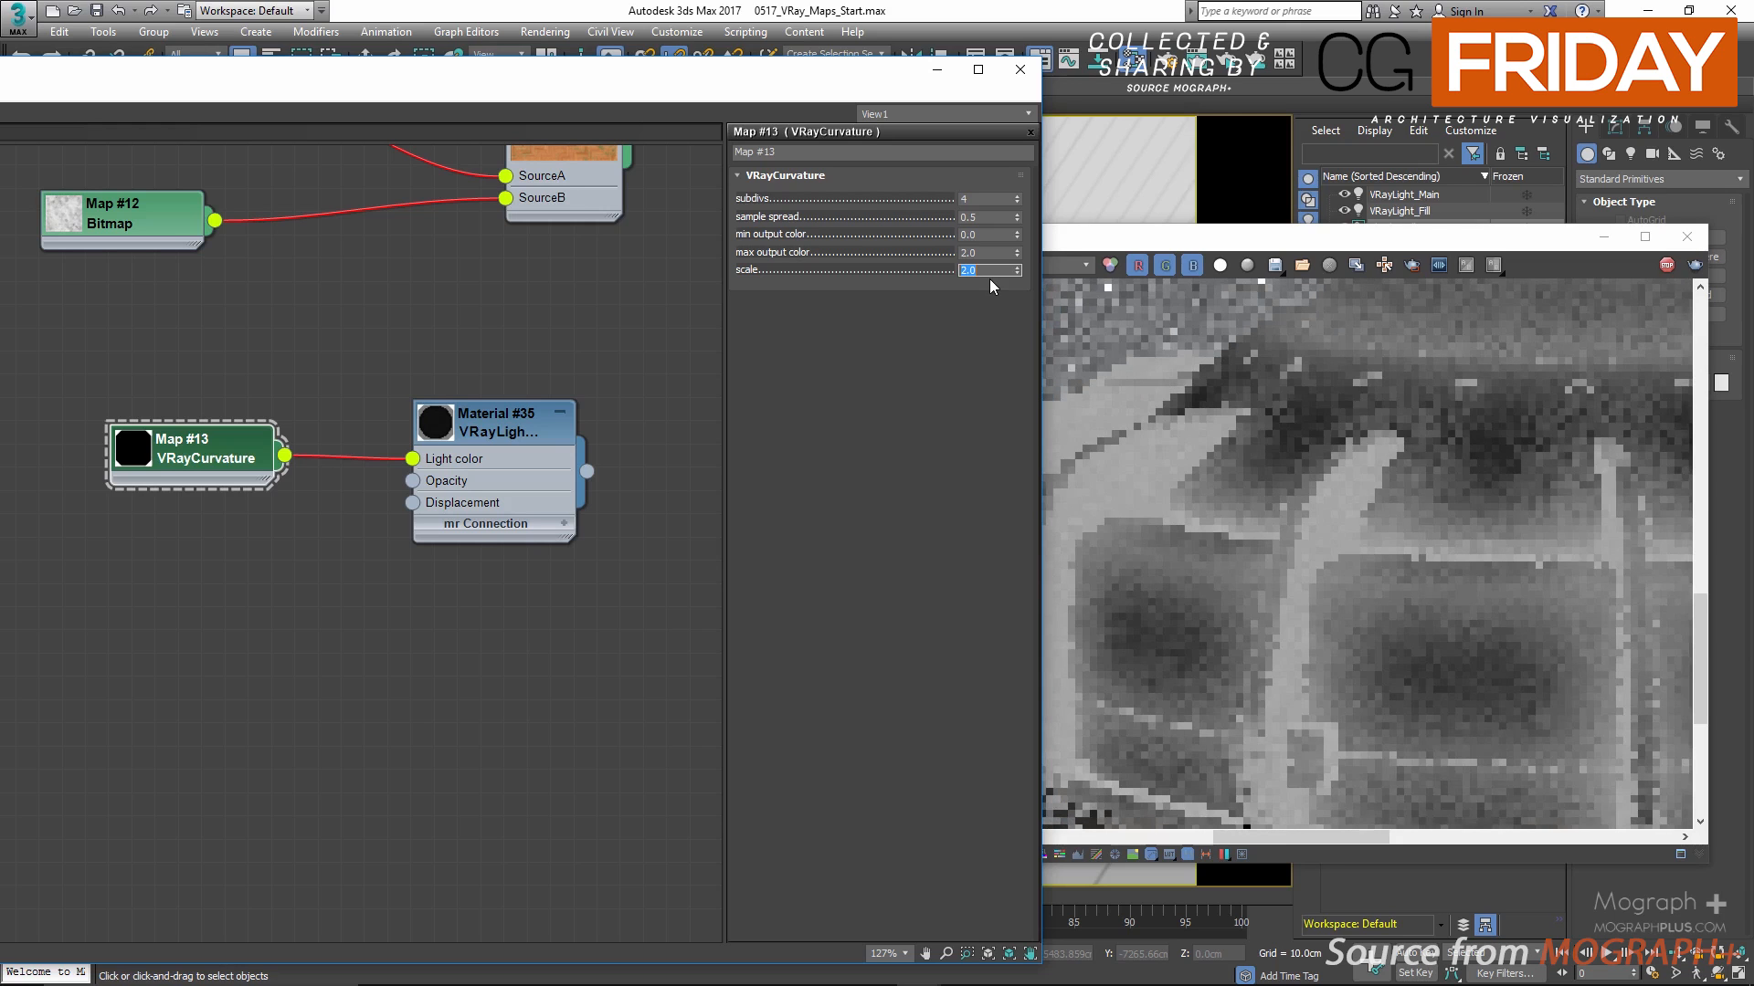
{"action": "type", "text": "1"}
{"action": "key", "text": "Return"}
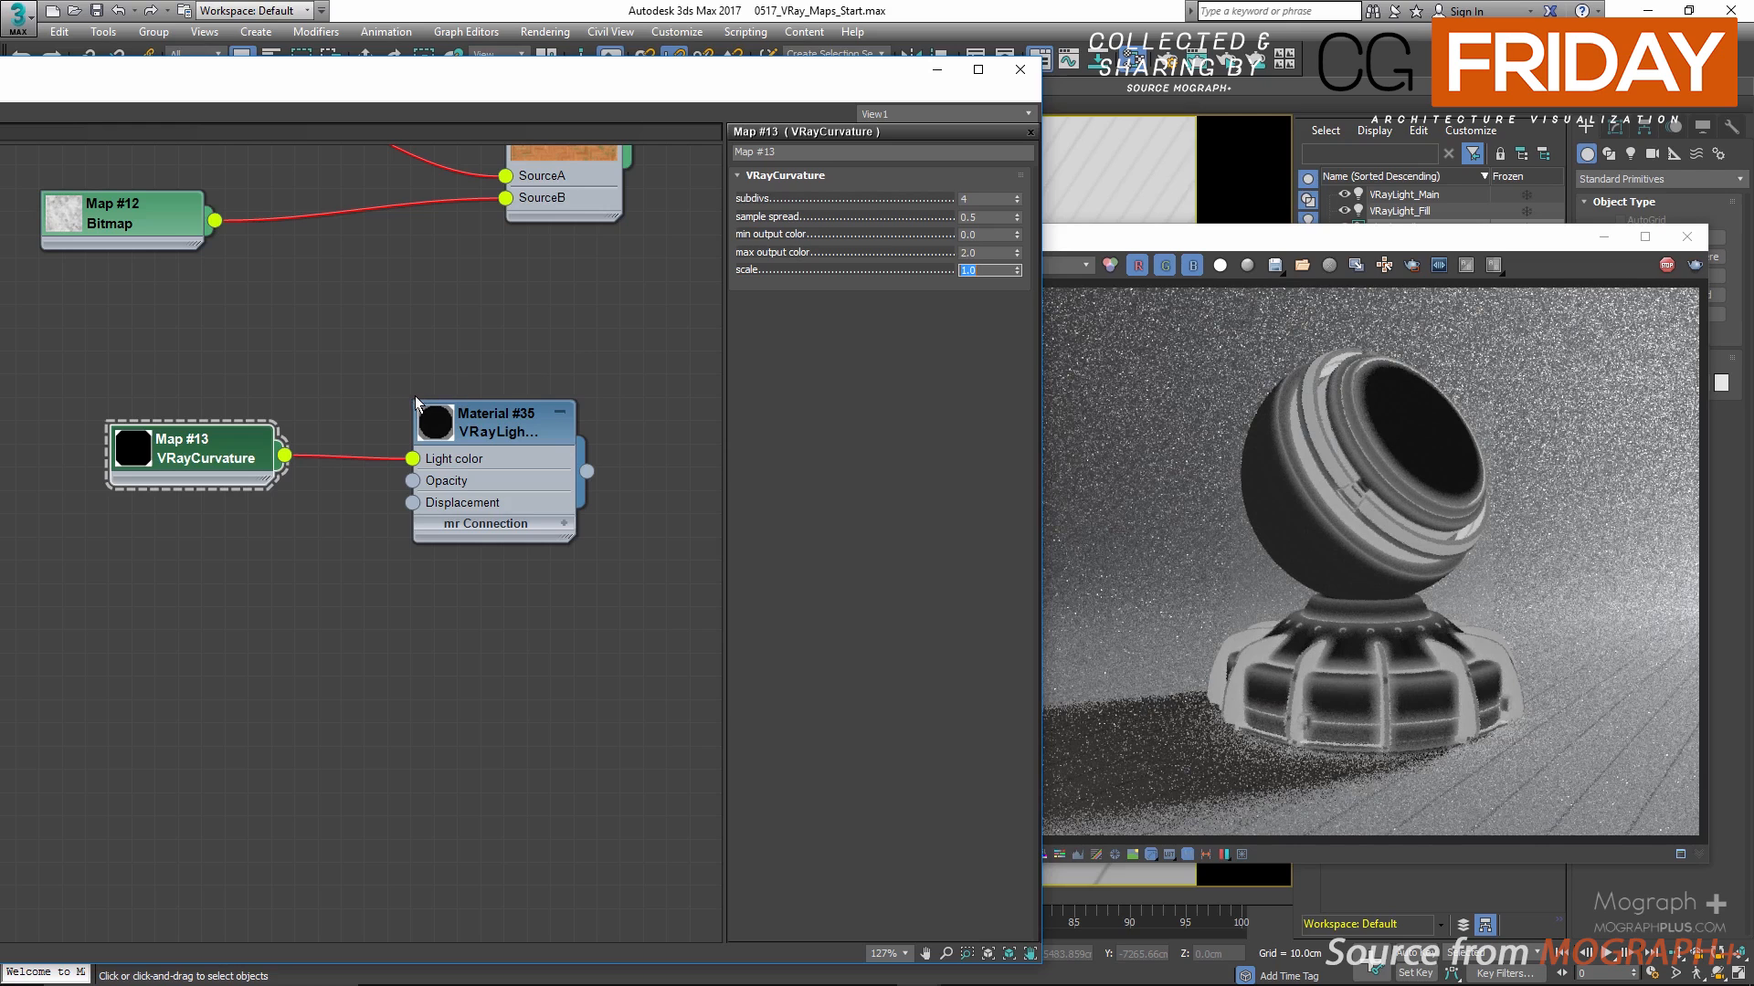
Step: Stop the render, close the V-Ray frame buffer and reposition the Material Editor for more node work
{"action": "left_click", "coordinate": [1664, 266]}
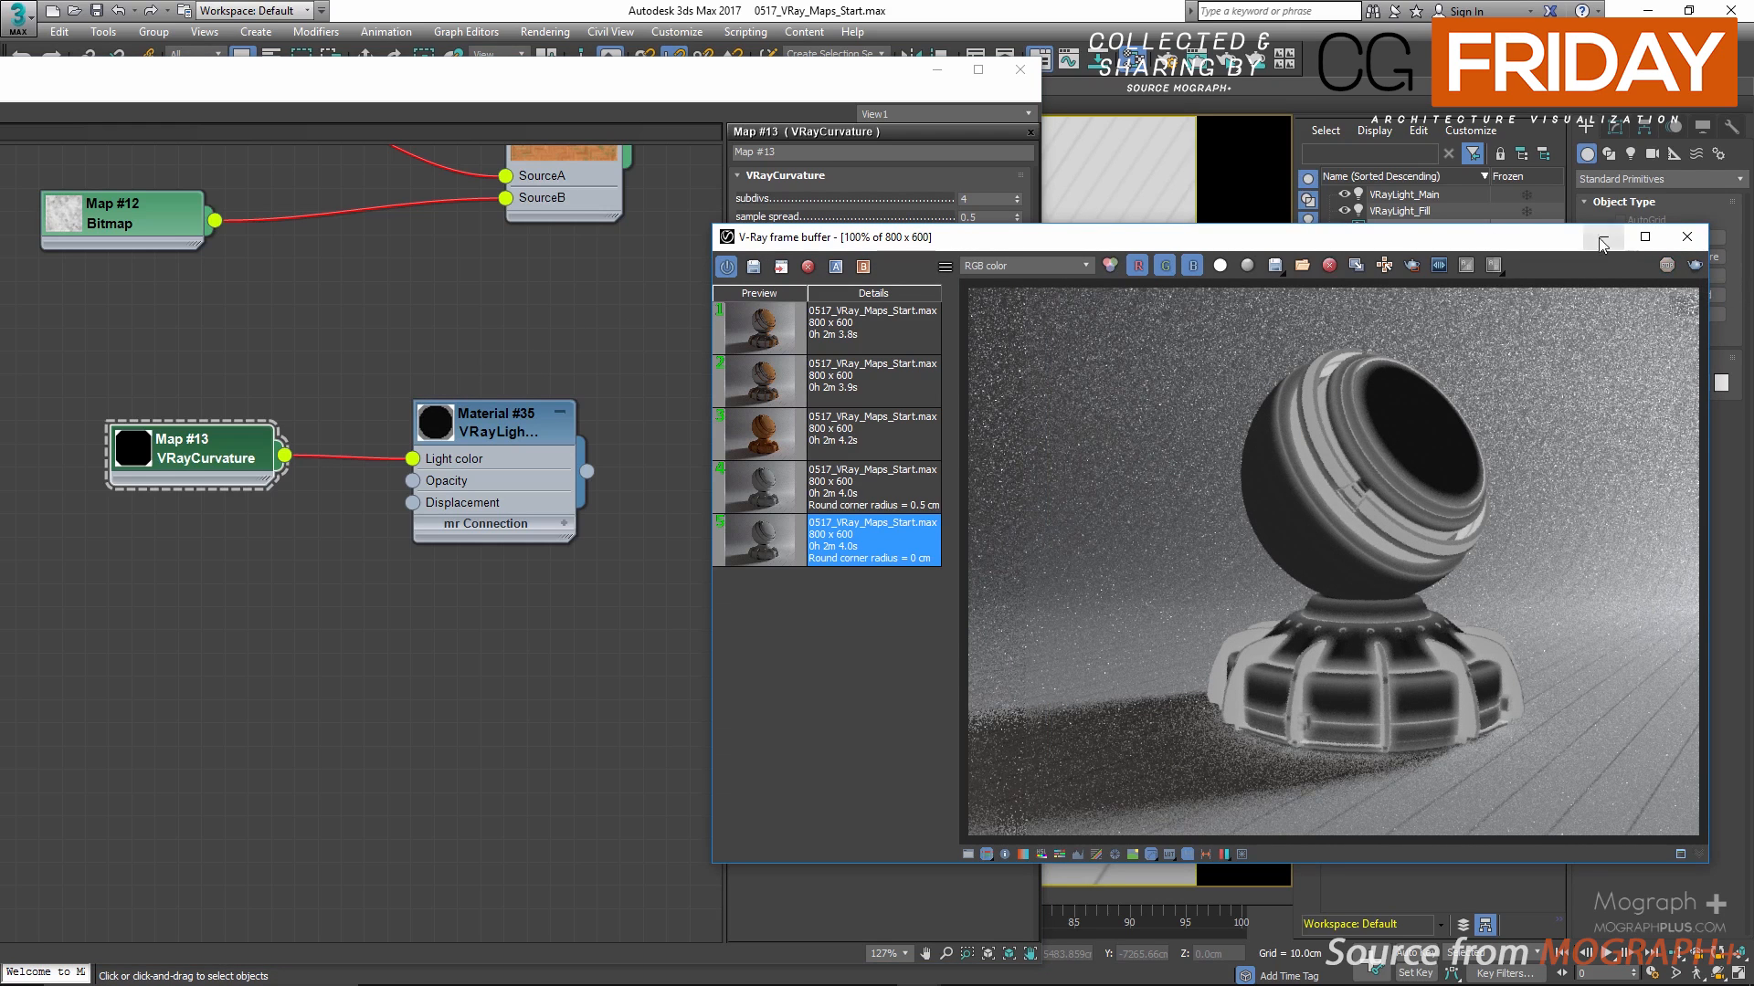
{"action": "left_click", "coordinate": [1687, 237]}
{"action": "scroll", "coordinate": [485, 517], "scroll_direction": "down", "scroll_amount": 1}
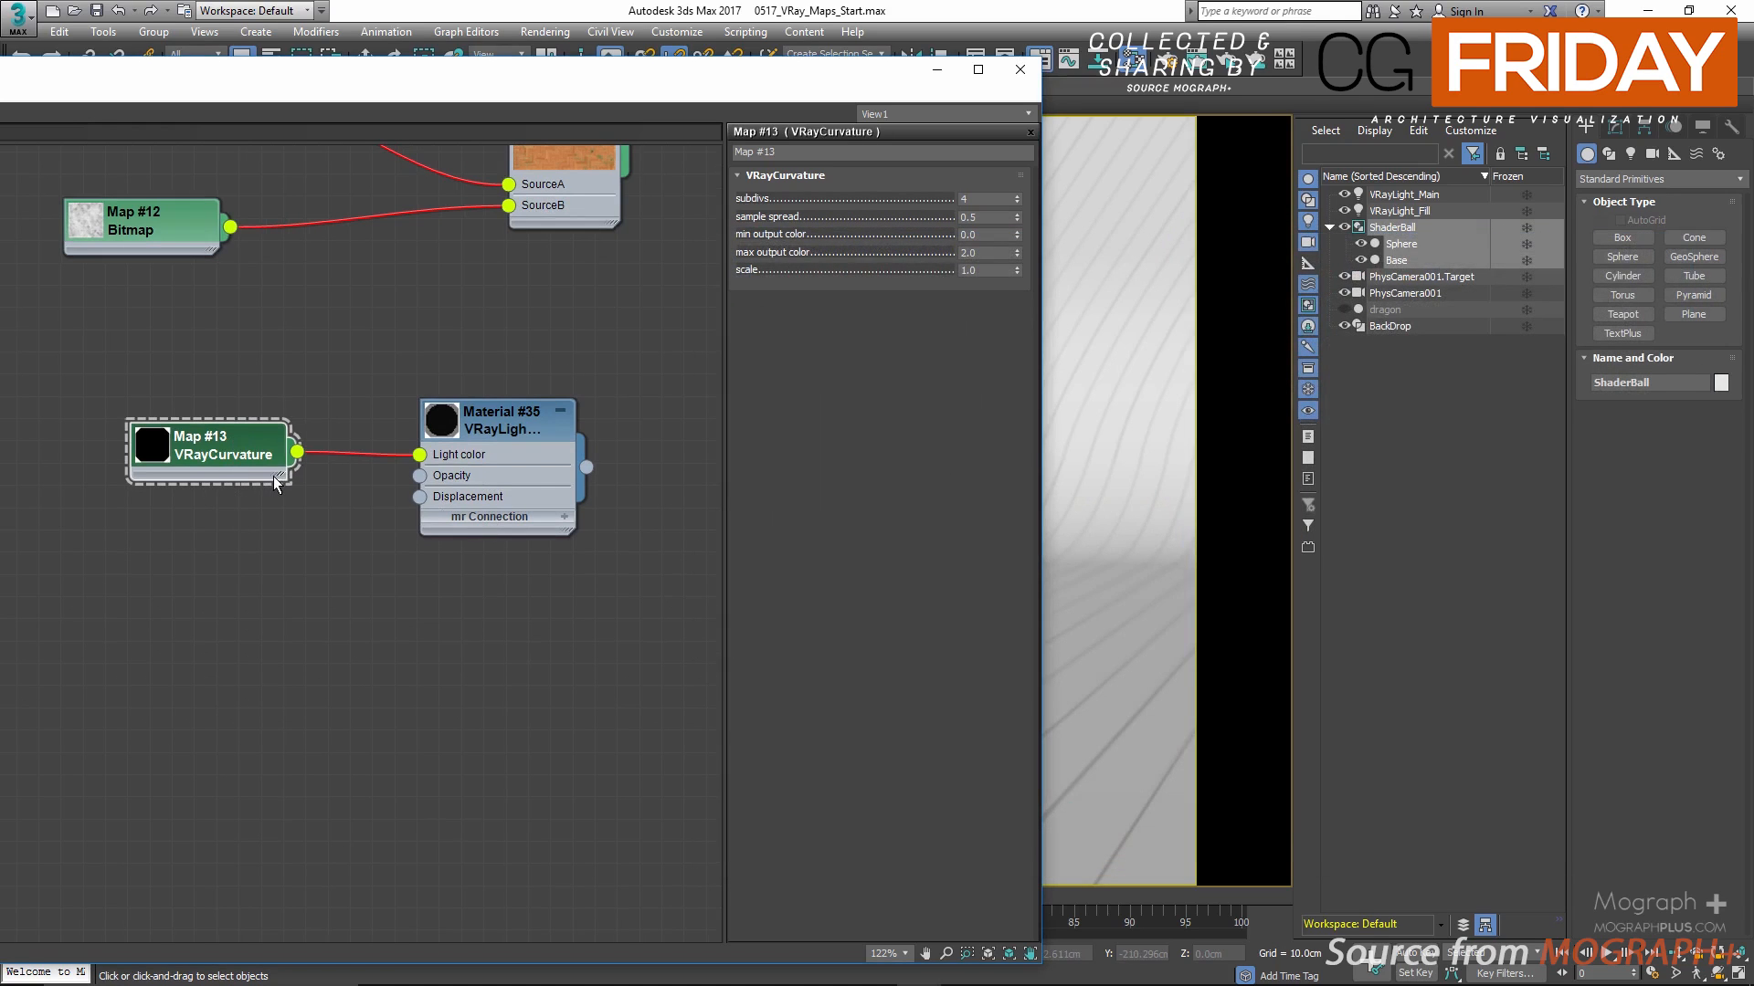
{"action": "middle_click_drag", "start_coordinate": [305, 593], "coordinate": [485, 420]}
{"action": "left_click_drag", "start_coordinate": [640, 80], "coordinate": [830, 65]}
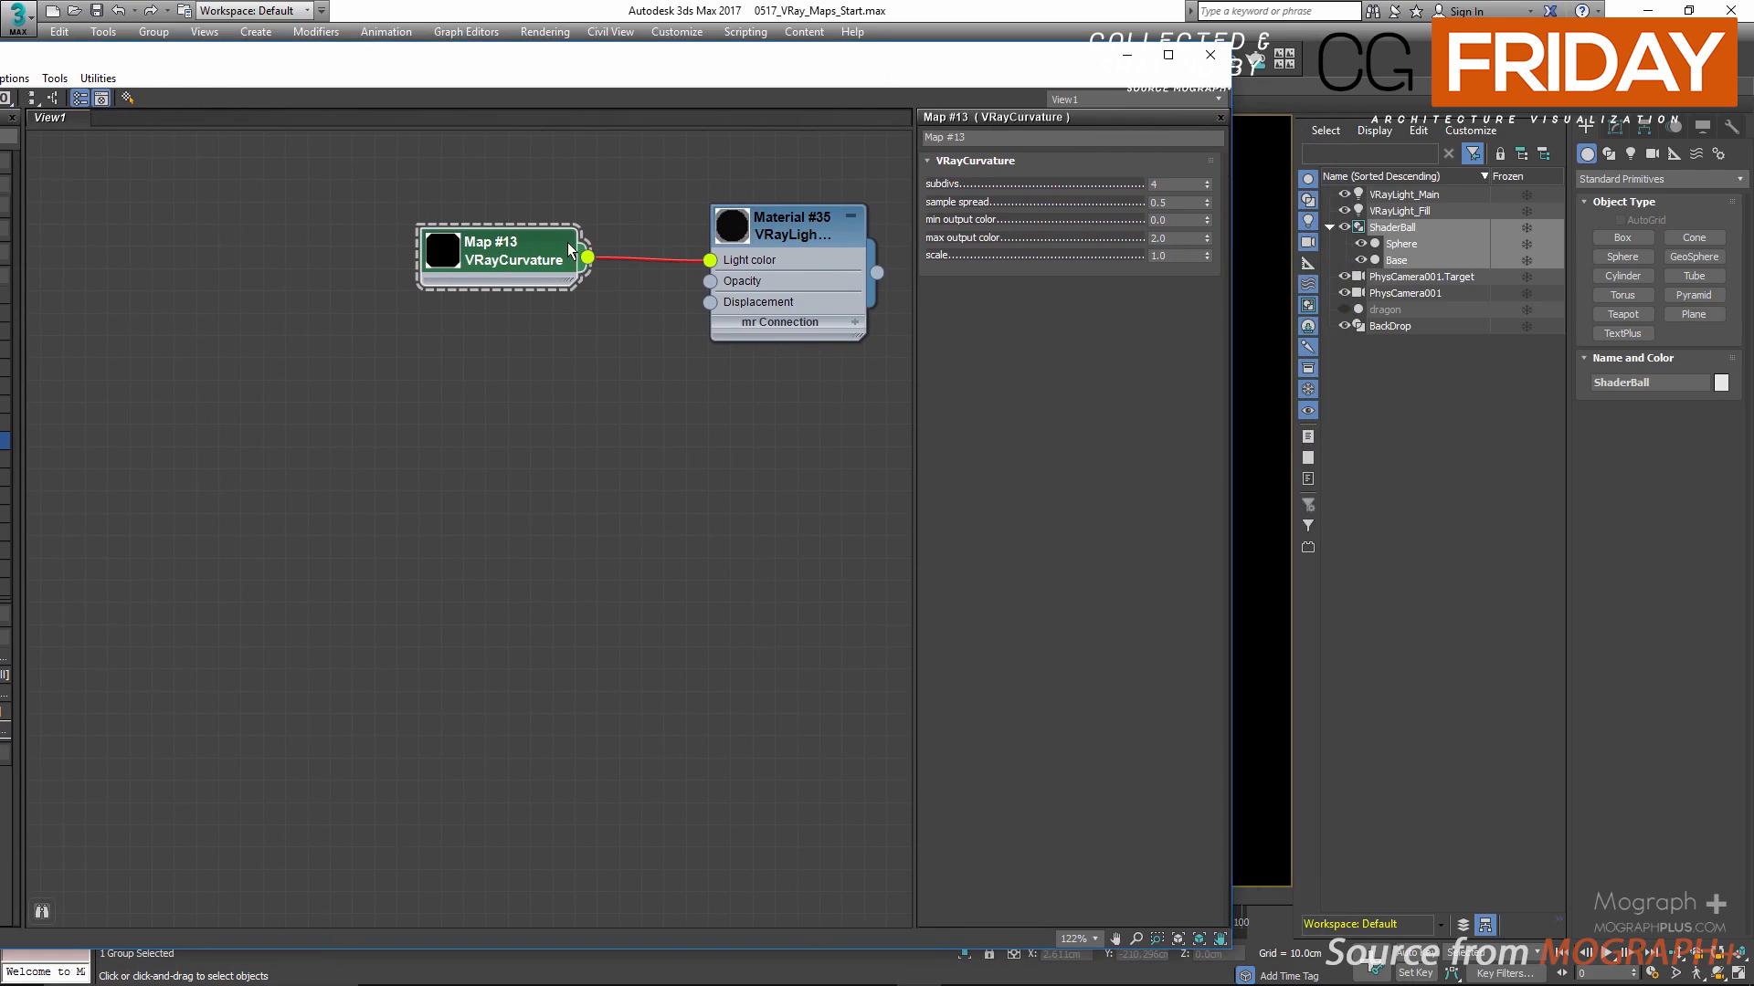
Step: Replace the VRayLightMtl with a new VRayMtl beside the VRayCurvature map and enlarge its preview
{"action": "left_click_drag", "start_coordinate": [569, 249], "coordinate": [468, 253]}
{"action": "left_click_drag", "start_coordinate": [875, 64], "coordinate": [1038, 74]}
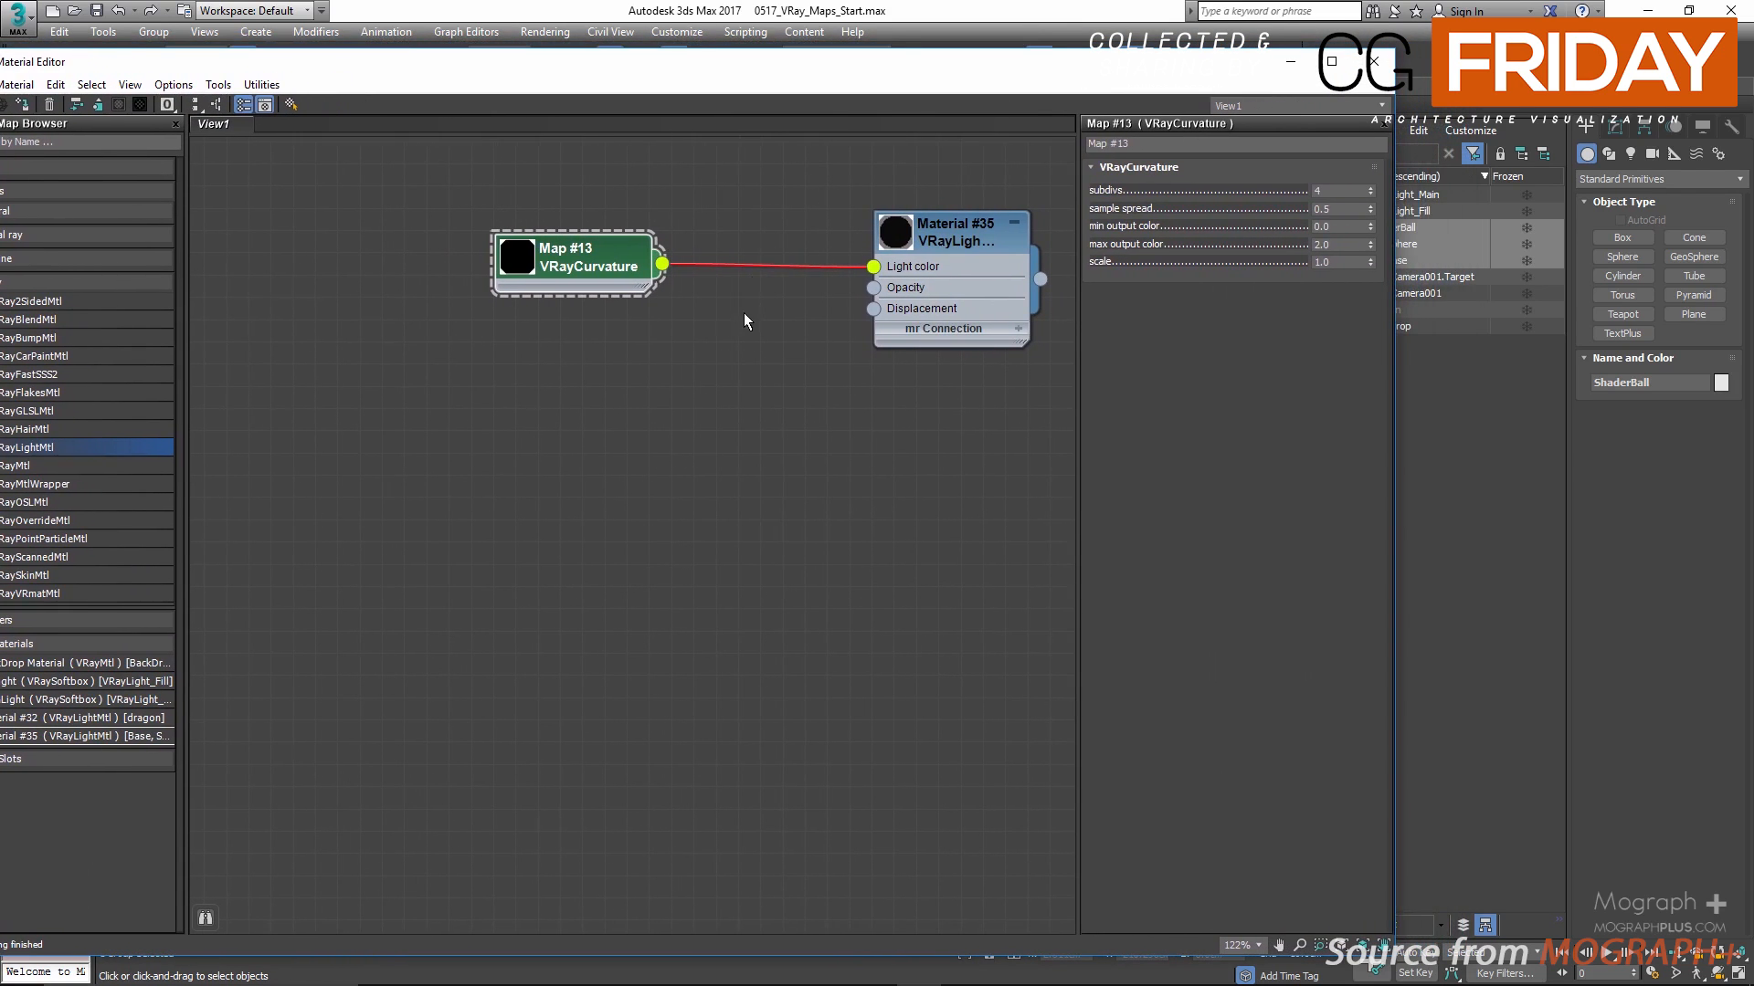
{"action": "middle_click_drag", "start_coordinate": [744, 314], "coordinate": [633, 297]}
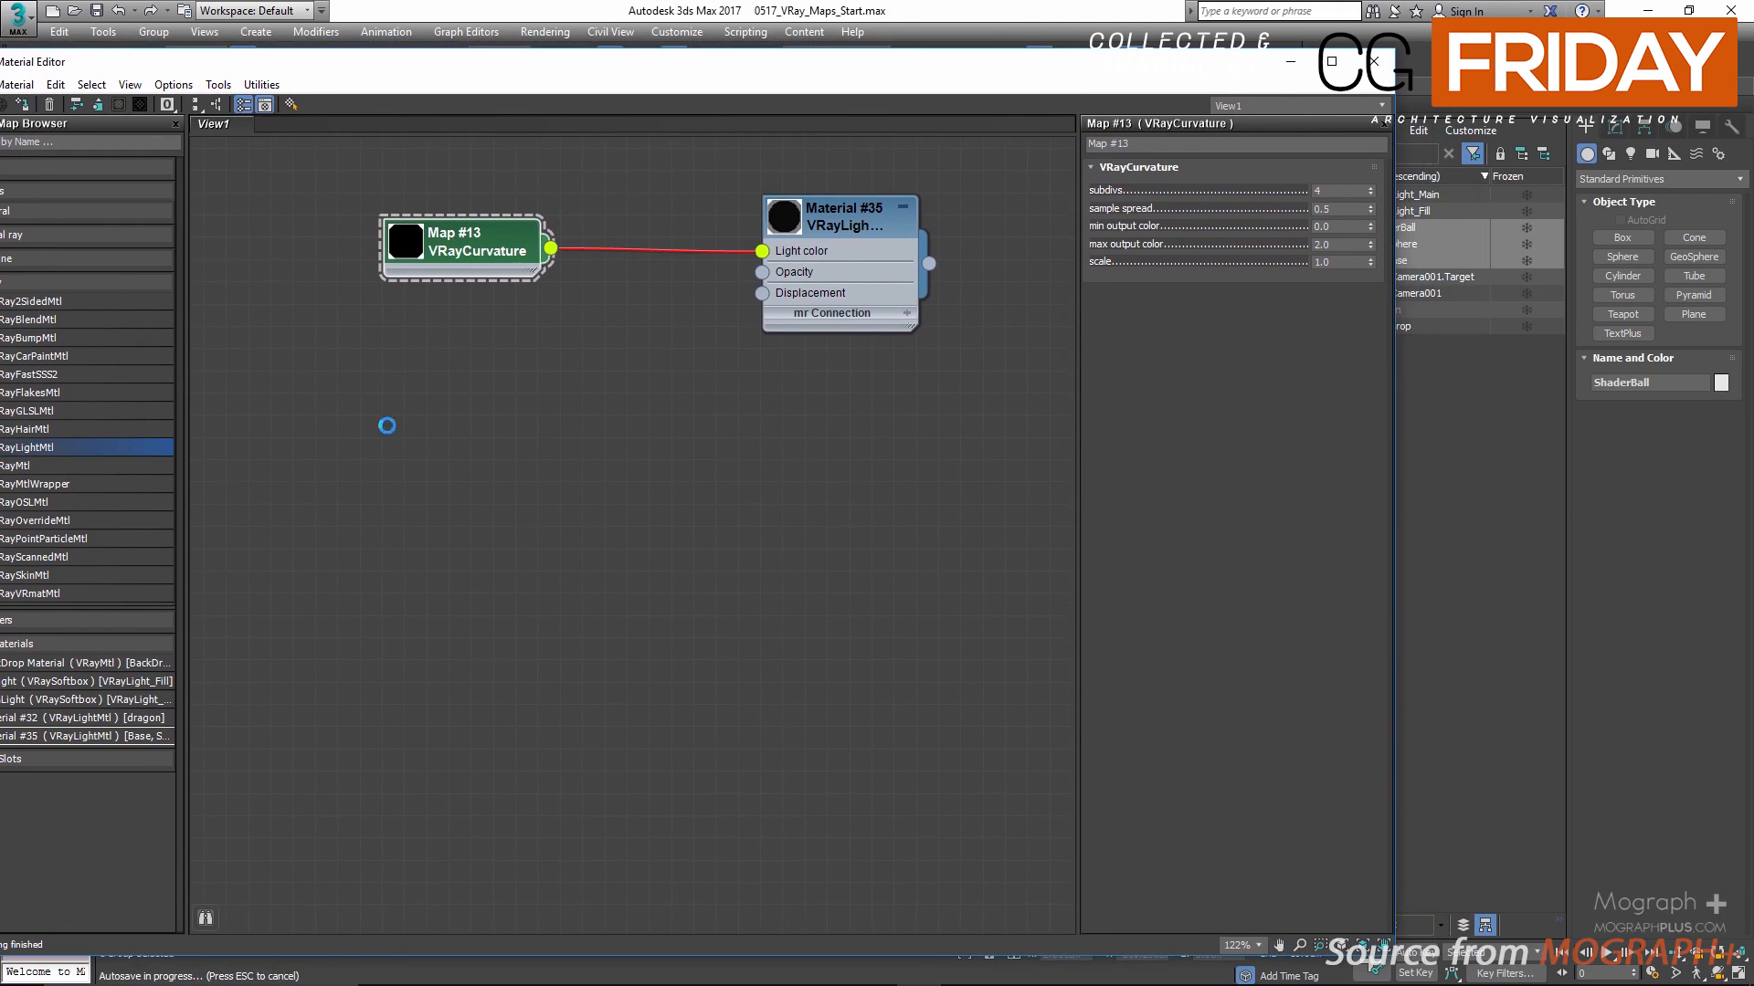
{"action": "left_click_drag", "start_coordinate": [99, 468], "coordinate": [910, 427]}
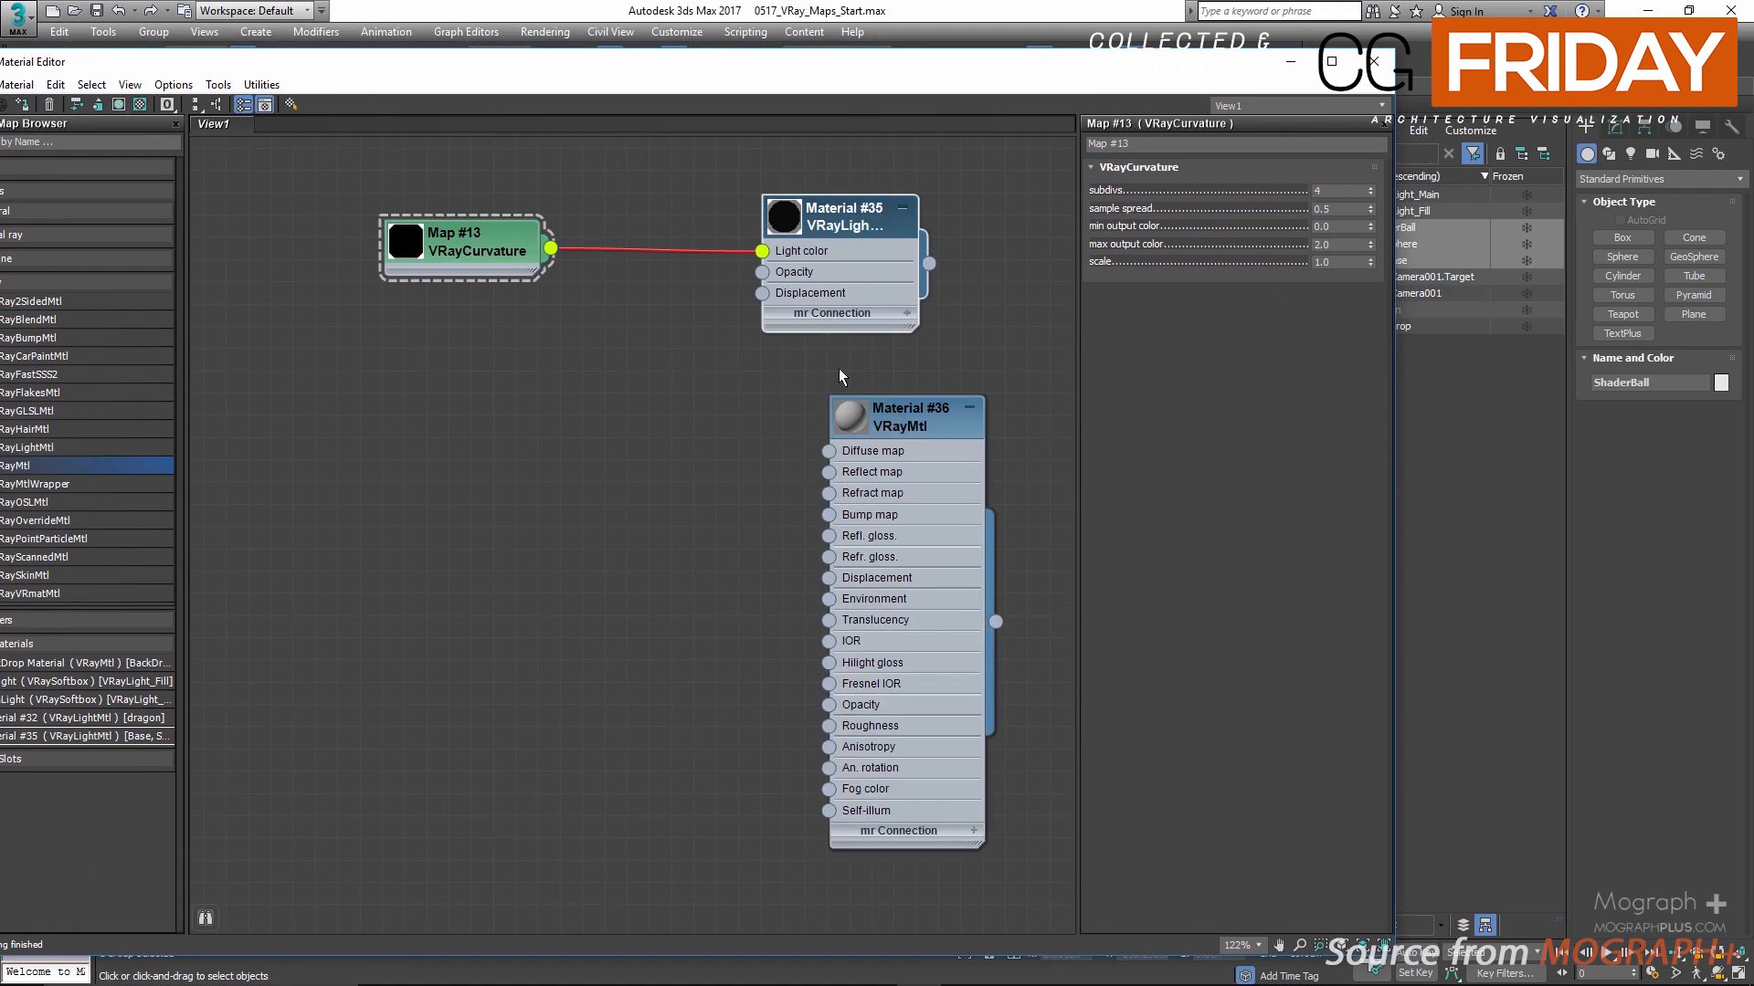
{"action": "key", "text": "Delete"}
{"action": "left_click_drag", "start_coordinate": [908, 431], "coordinate": [820, 189]}
{"action": "double_click", "coordinate": [765, 222]}
{"action": "left_click_drag", "start_coordinate": [464, 263], "coordinate": [433, 326]}
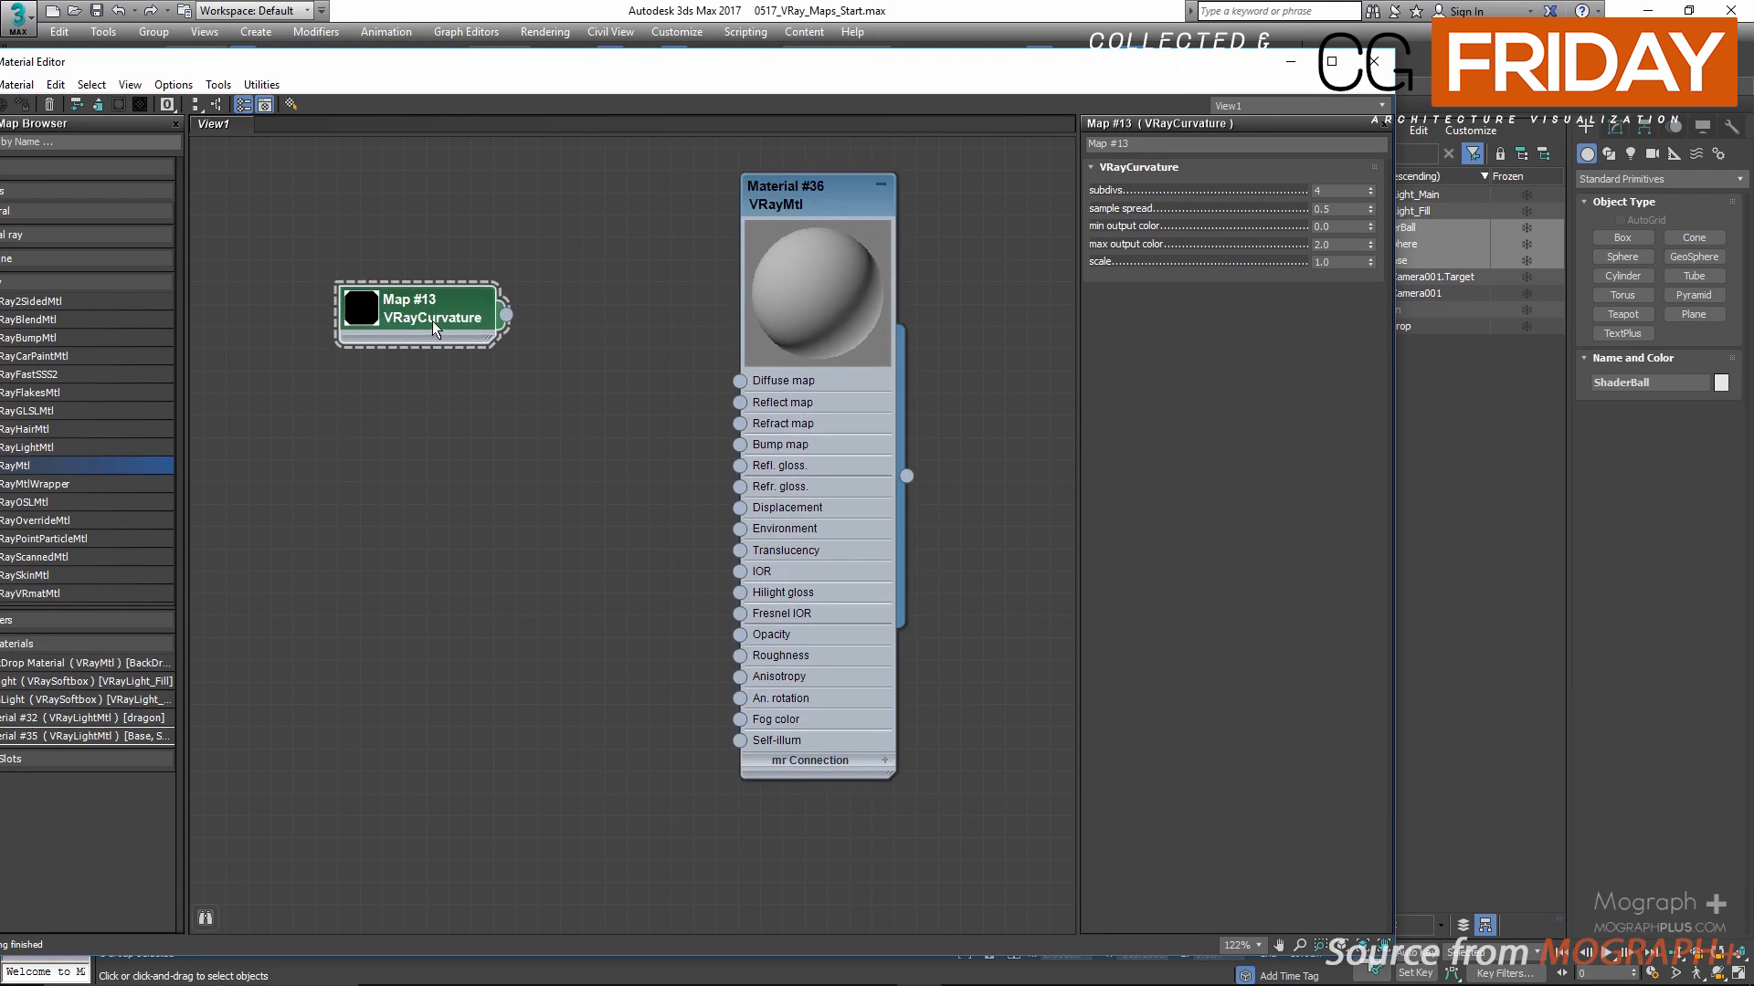
Step: Add a Mix map and connect it to the VRayMtl's Diffuse map, with the VRayCurvature node moved beside it
{"action": "right_click", "coordinate": [509, 404]}
{"action": "mouse_move", "coordinate": [557, 415]}
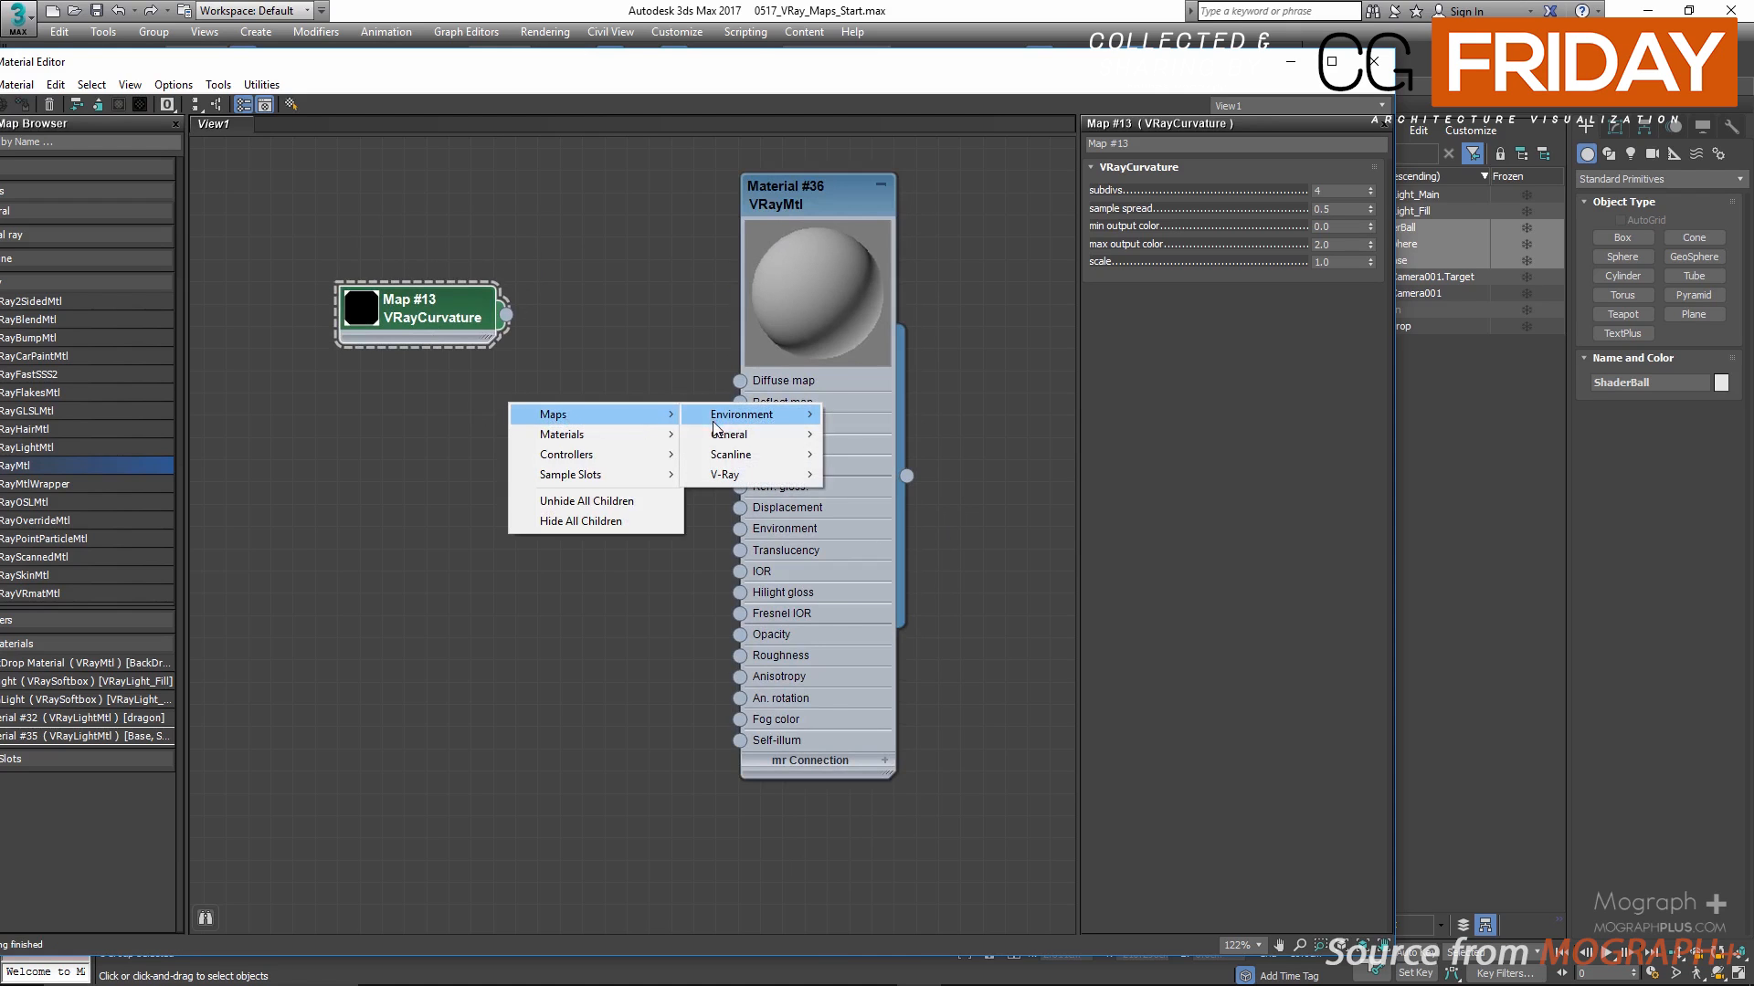
{"action": "mouse_move", "coordinate": [725, 435]}
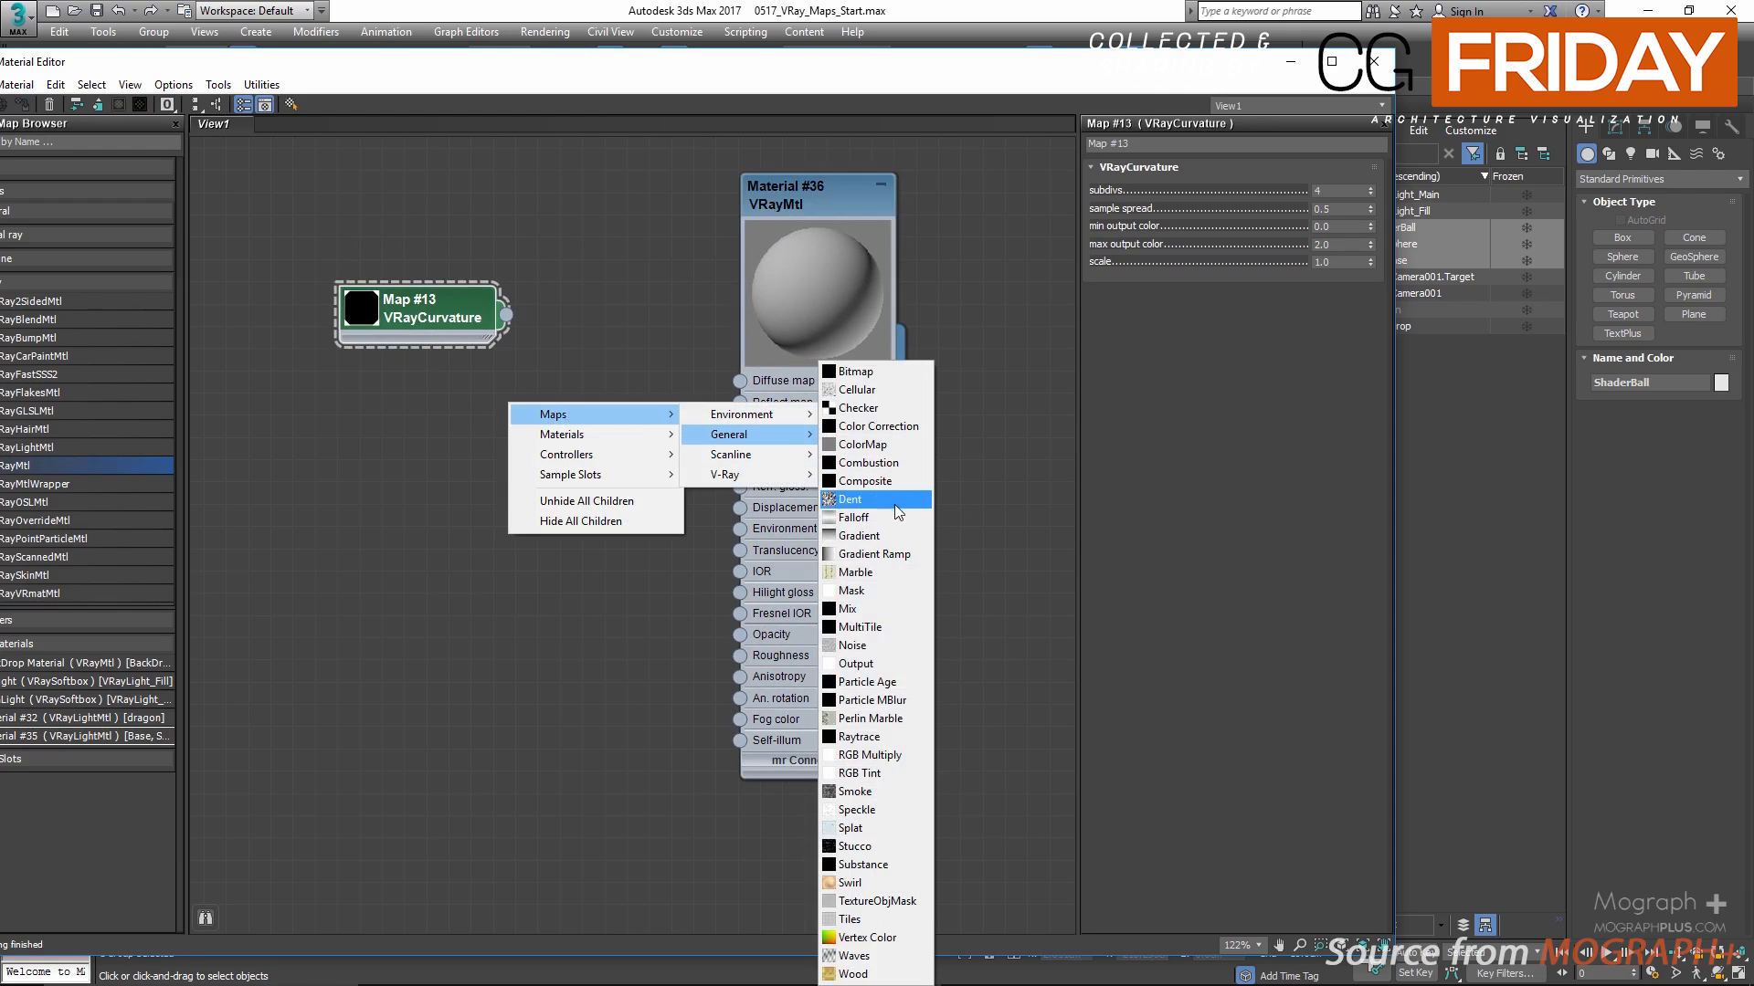
{"action": "left_click", "coordinate": [882, 608]}
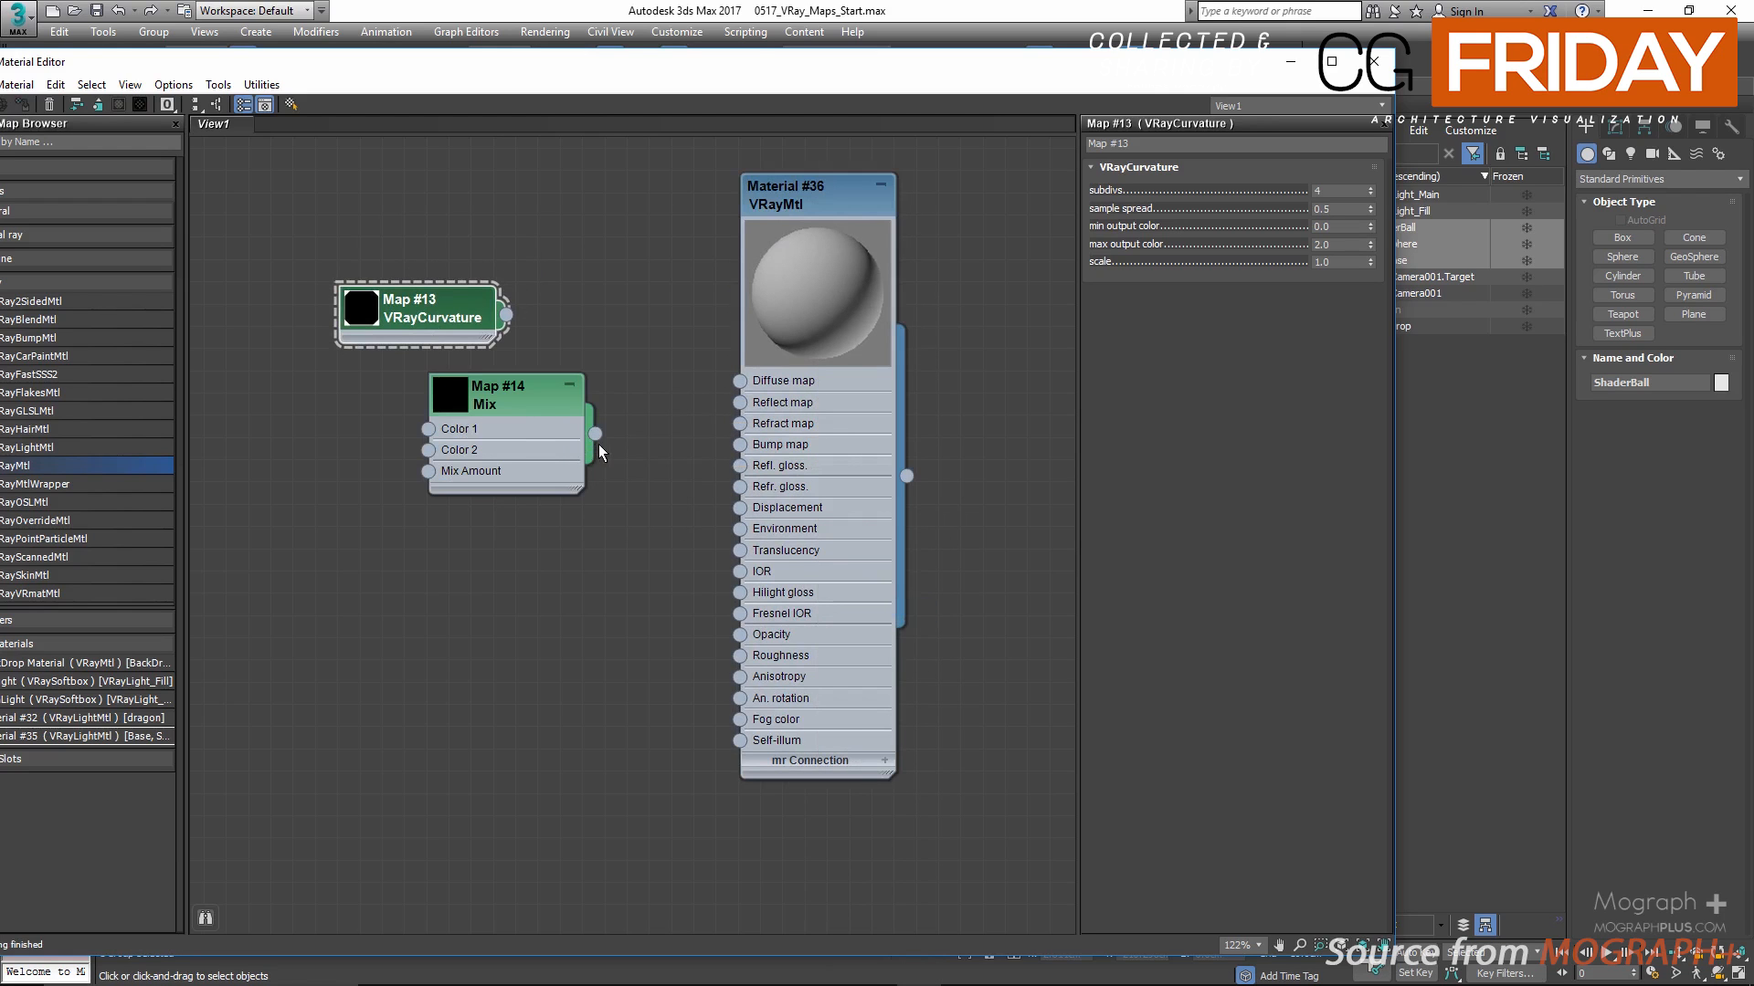
{"action": "left_click_drag", "start_coordinate": [740, 380], "coordinate": [556, 351]}
{"action": "left_click_drag", "start_coordinate": [405, 300], "coordinate": [271, 364]}
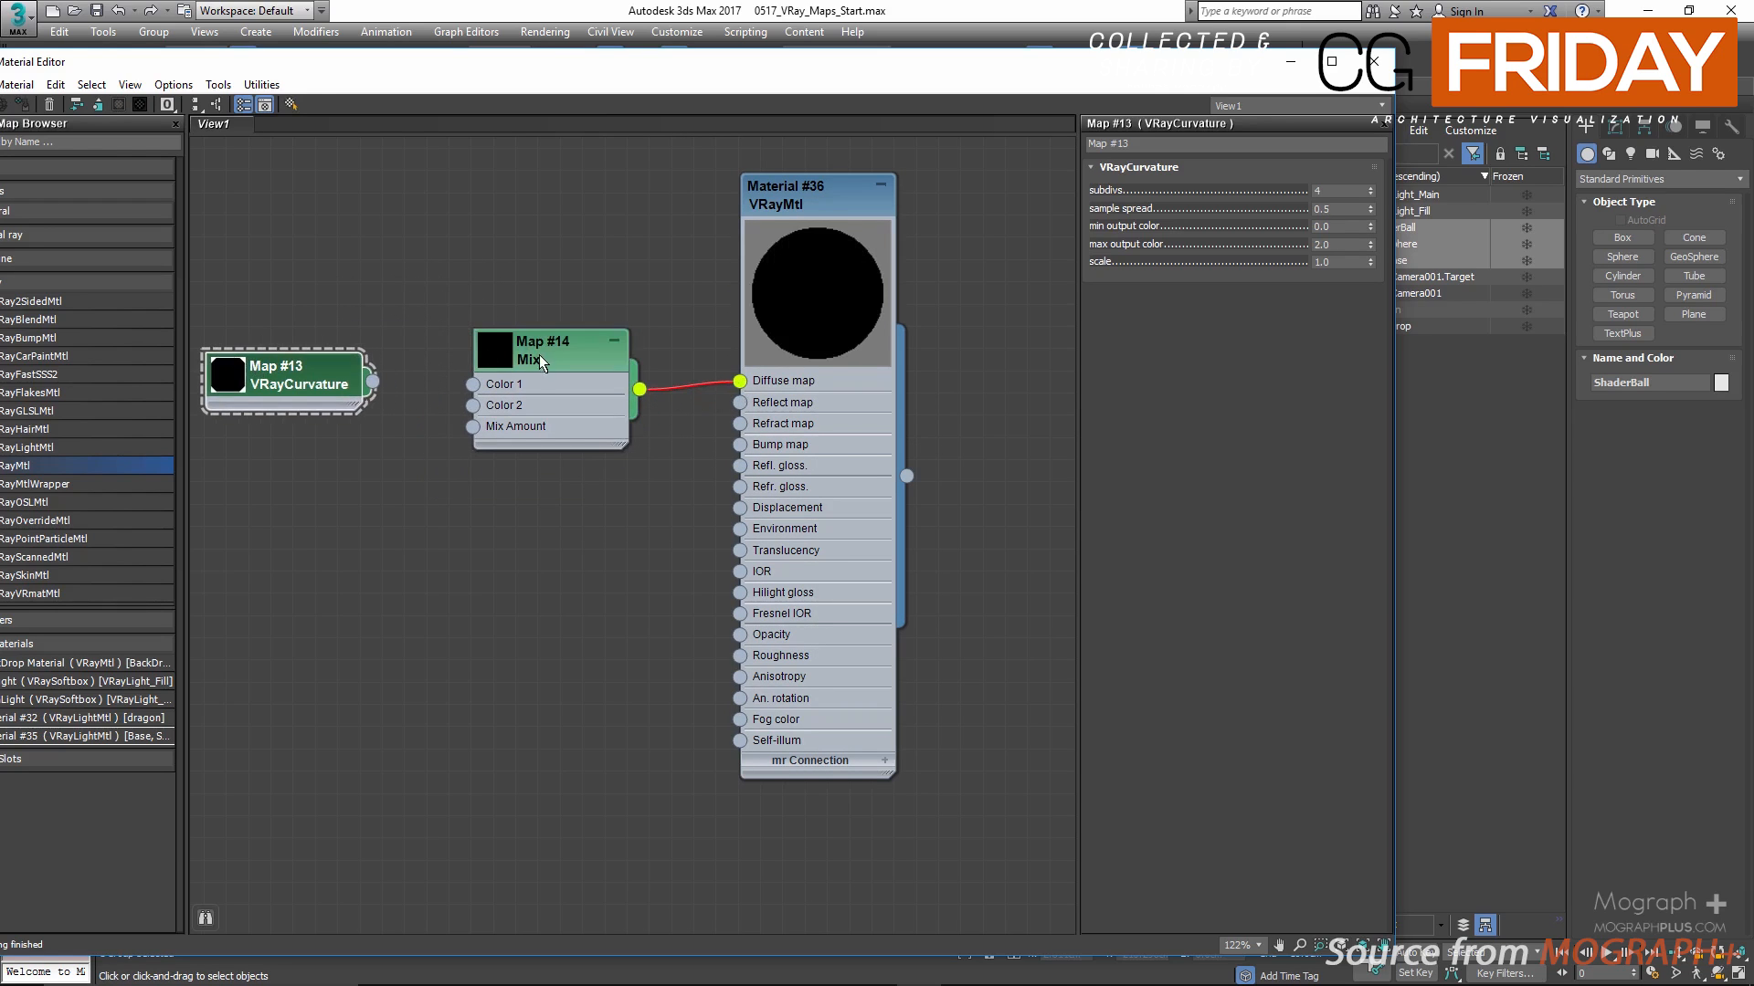
Step: Set the Mix map's Color 1 to pure green (0, 255, 0) and Color 2 to pure red (255, 0, 0)
{"action": "double_click", "coordinate": [545, 354]}
{"action": "left_click", "coordinate": [1192, 214]}
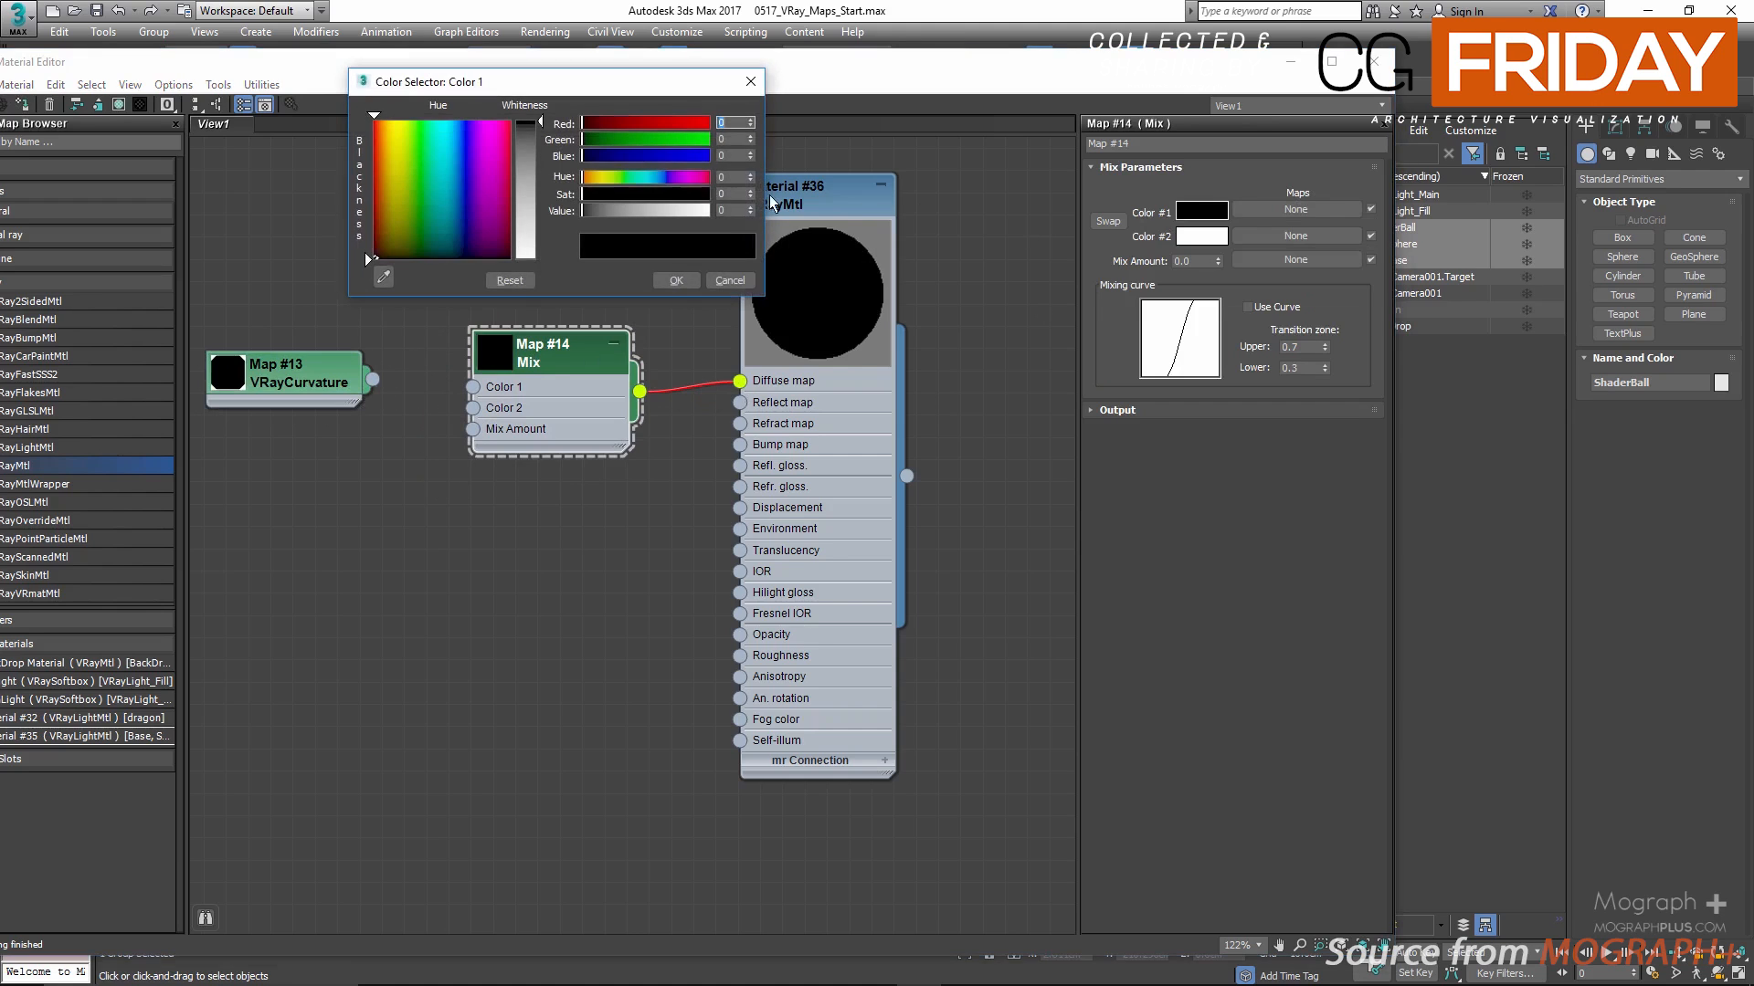
{"action": "left_click", "coordinate": [703, 140]}
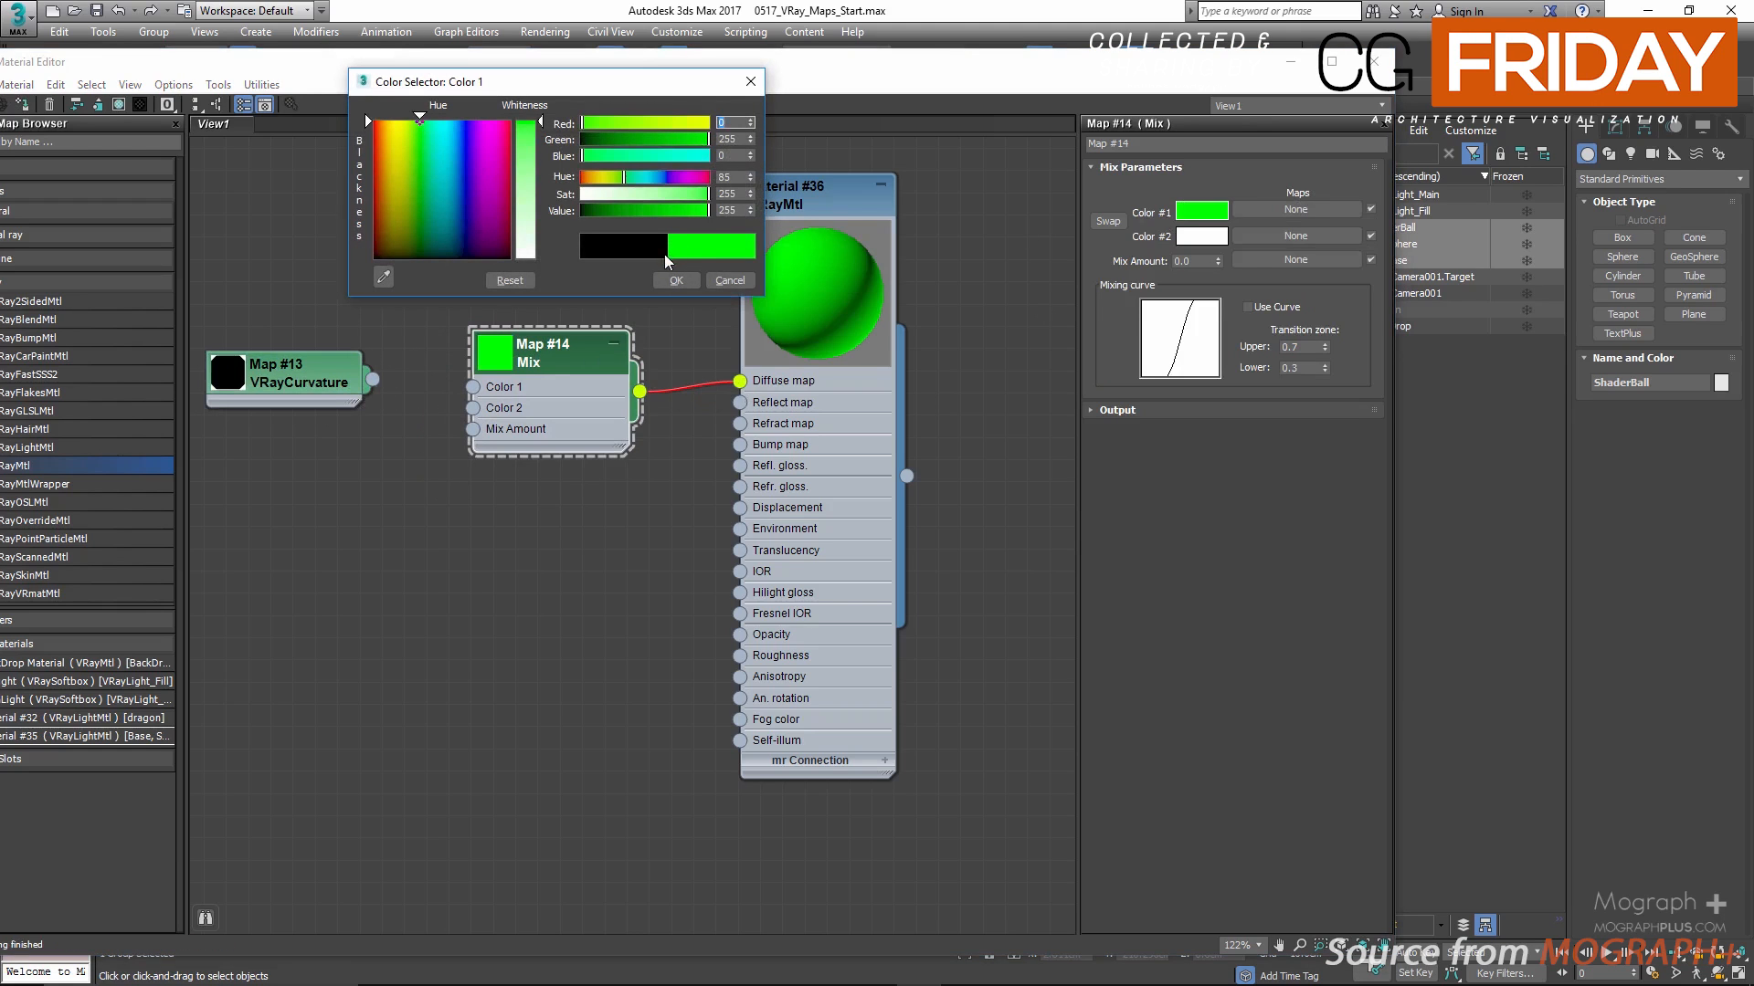
{"action": "left_click", "coordinate": [676, 280]}
{"action": "left_click", "coordinate": [1205, 238]}
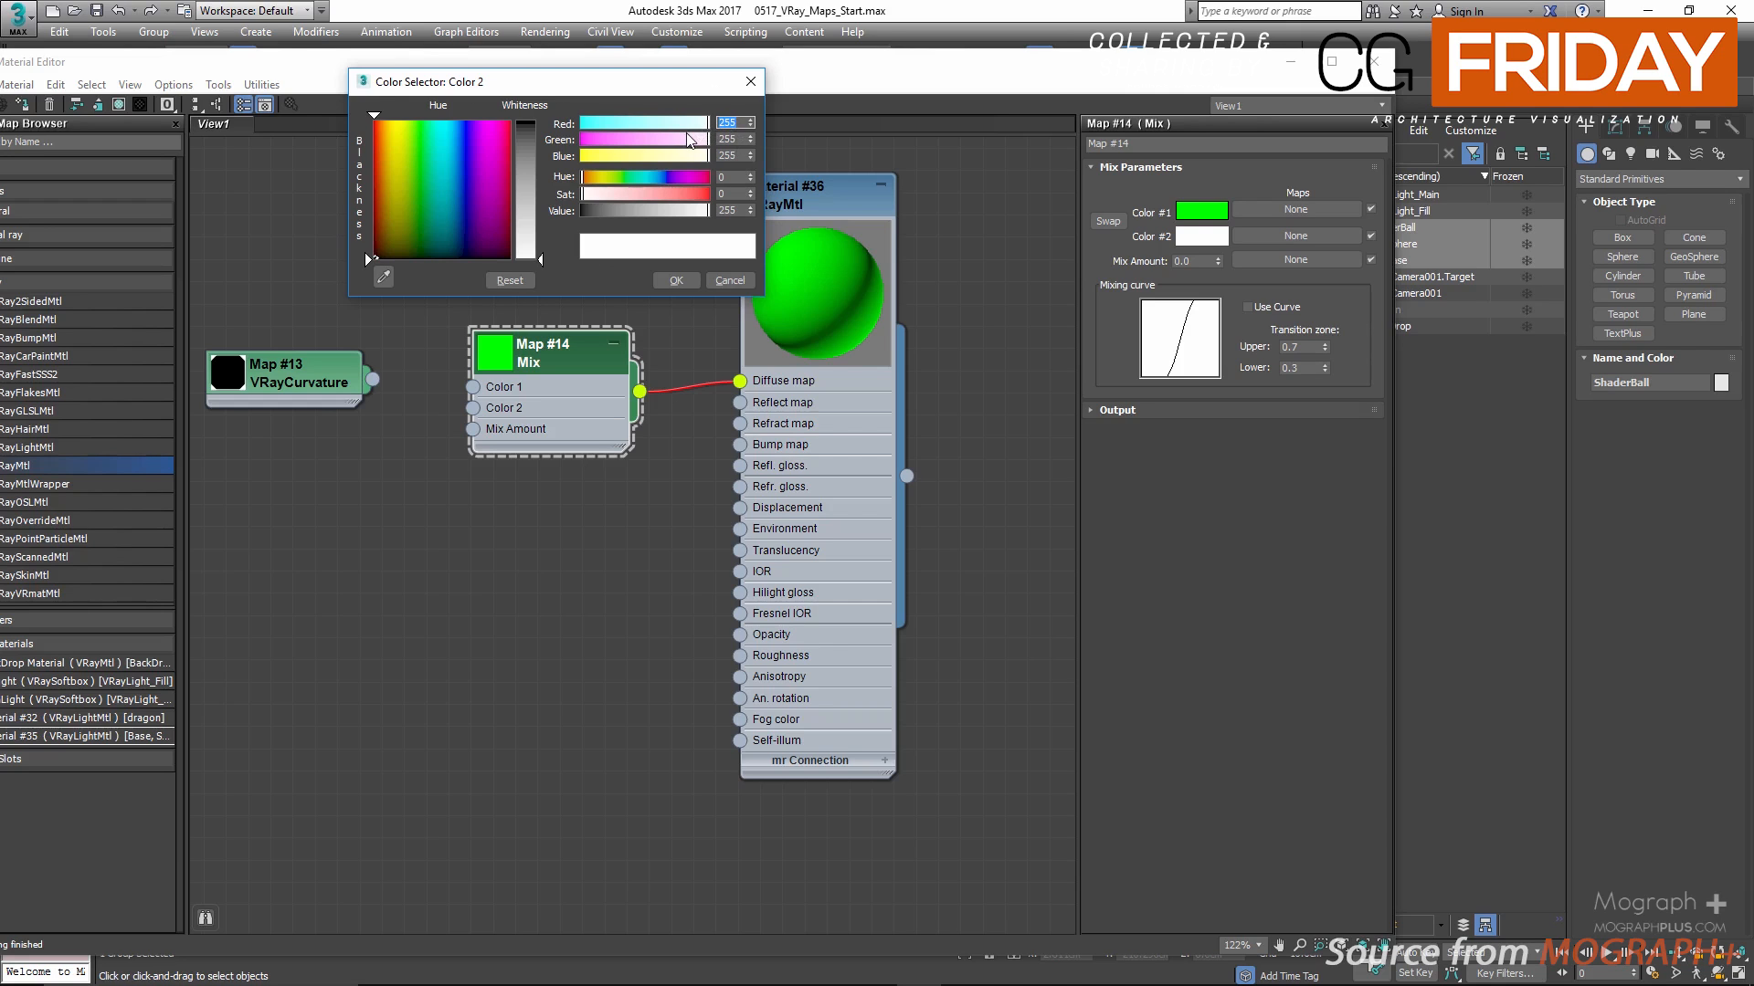
{"action": "left_click_drag", "start_coordinate": [686, 194], "coordinate": [713, 194]}
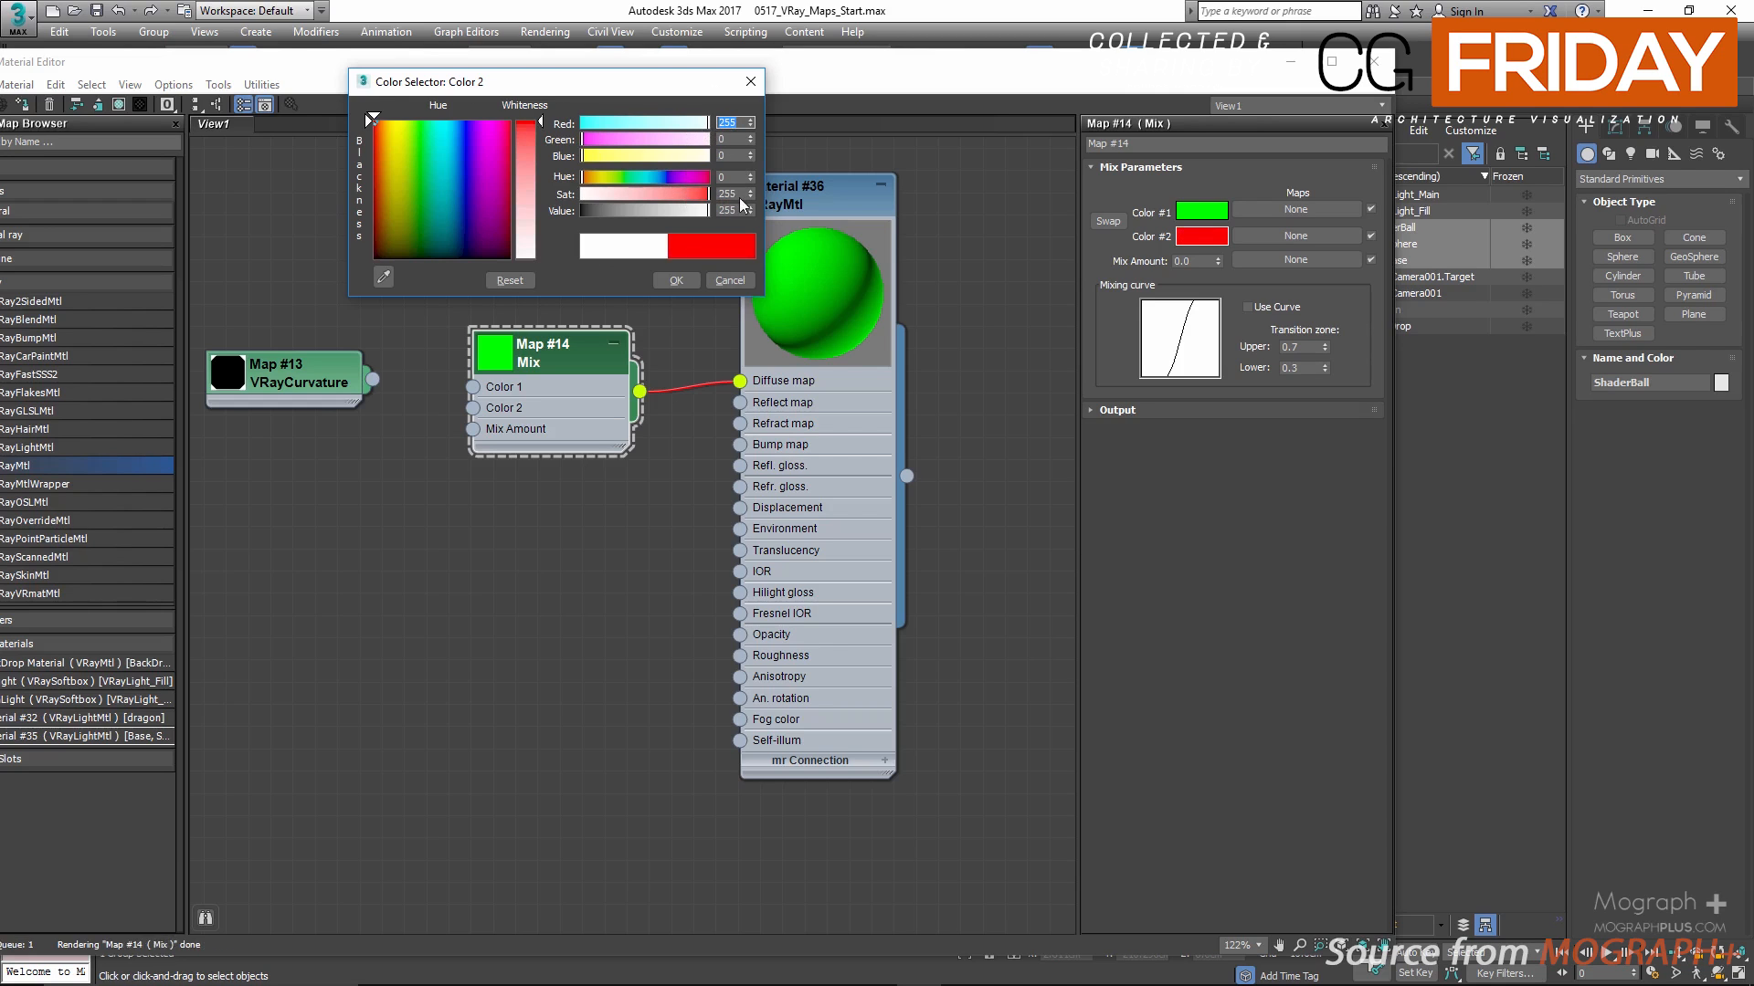
{"action": "left_click", "coordinate": [671, 279]}
Step: Connect the VRayCurvature map to the Mix map's Mix Amount
{"action": "left_click_drag", "start_coordinate": [323, 377], "coordinate": [323, 399]}
{"action": "middle_click_drag", "start_coordinate": [754, 247], "coordinate": [819, 257]}
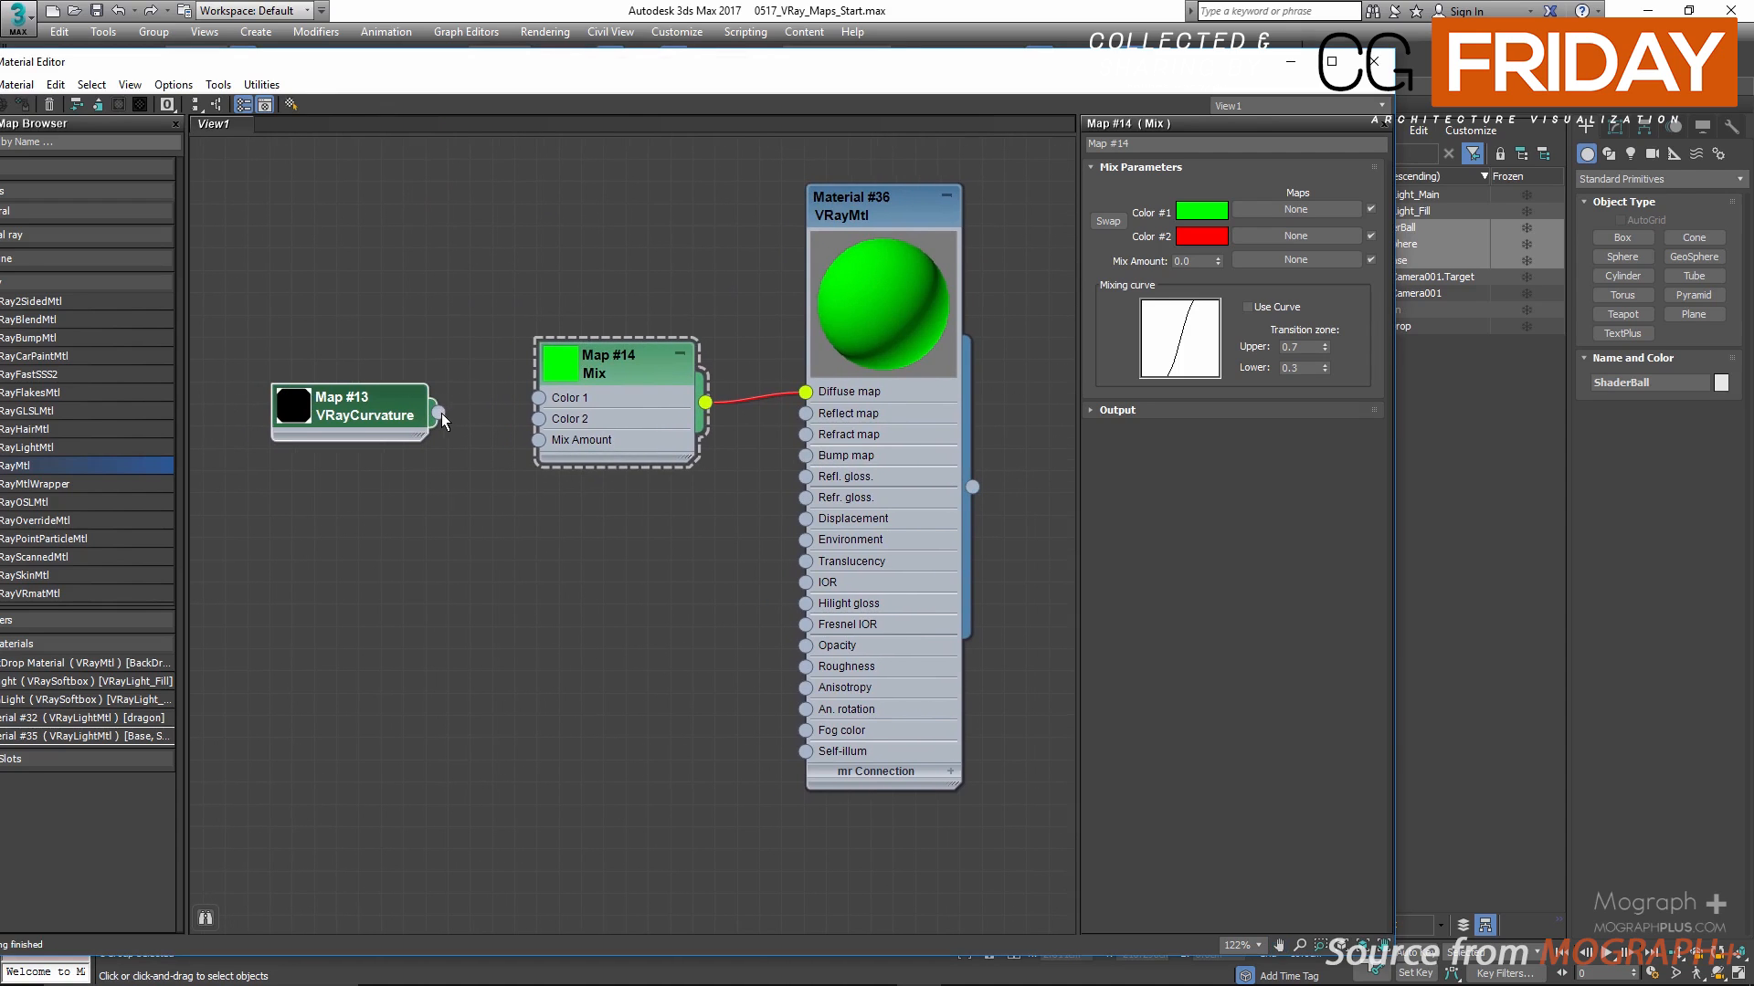
{"action": "left_click_drag", "start_coordinate": [442, 413], "coordinate": [539, 440]}
Step: Assign the new VRayMtl to the selected shader ball and start a render
{"action": "left_click", "coordinate": [905, 210]}
{"action": "left_click_drag", "start_coordinate": [974, 52], "coordinate": [968, 130]}
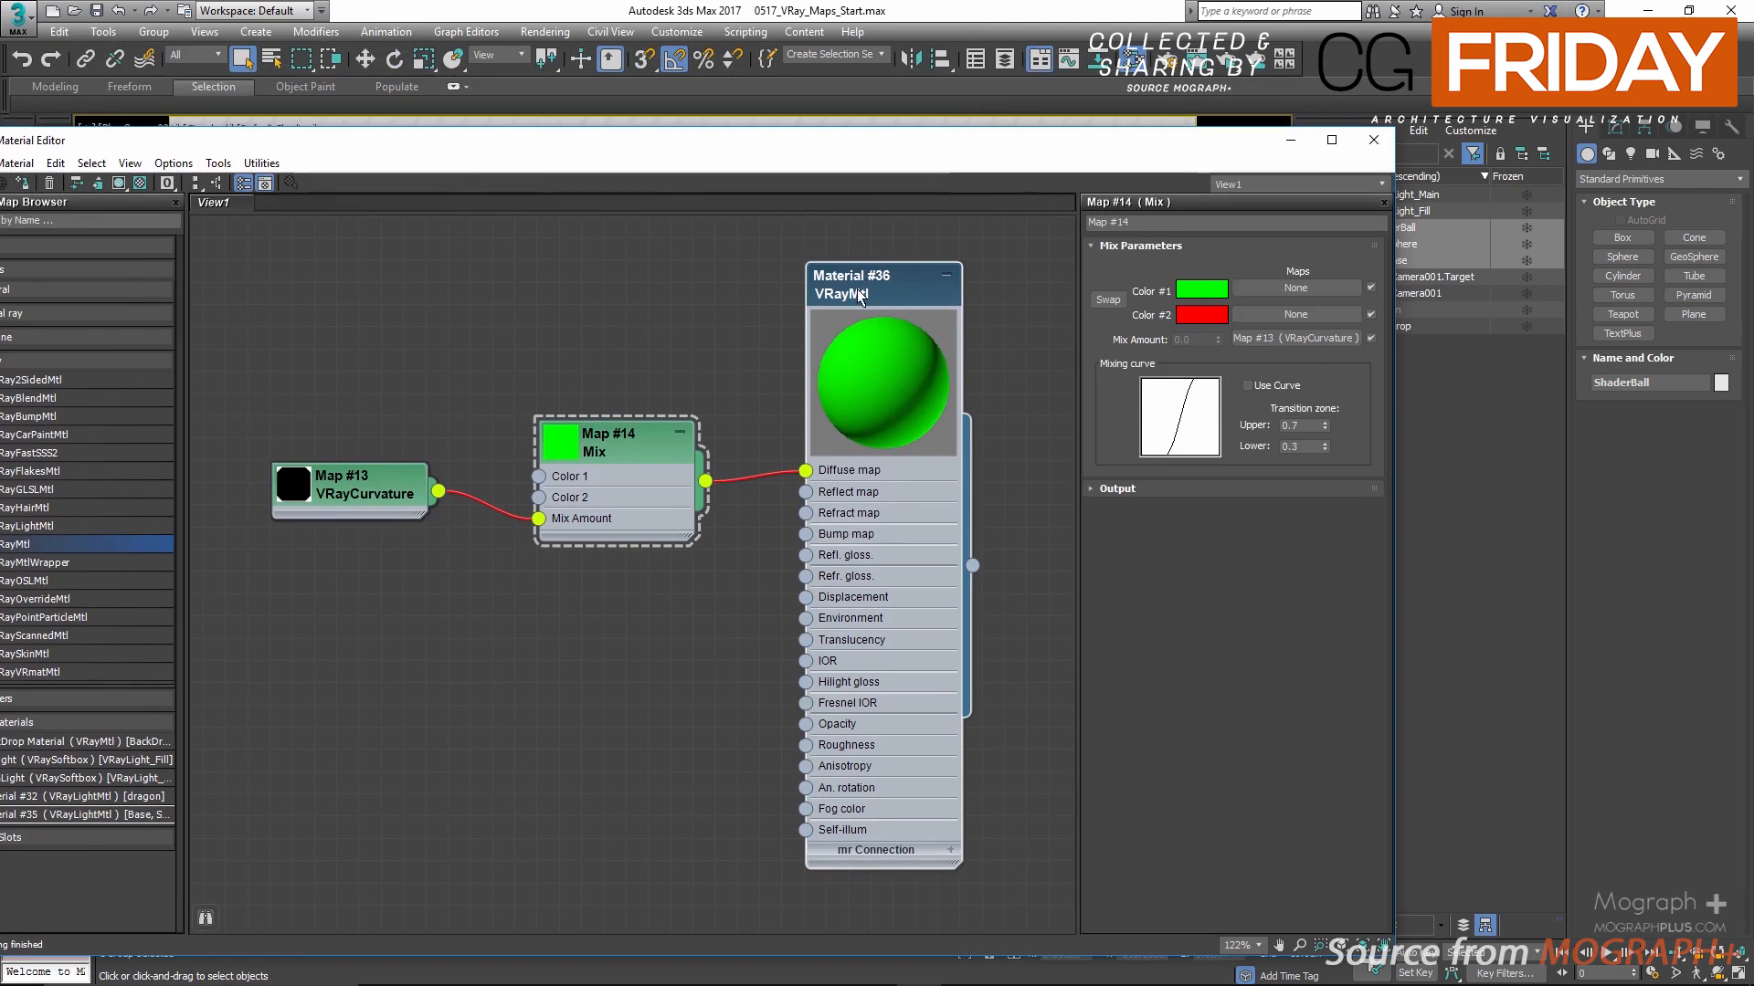
{"action": "right_click", "coordinate": [859, 297]}
{"action": "left_click", "coordinate": [923, 314]}
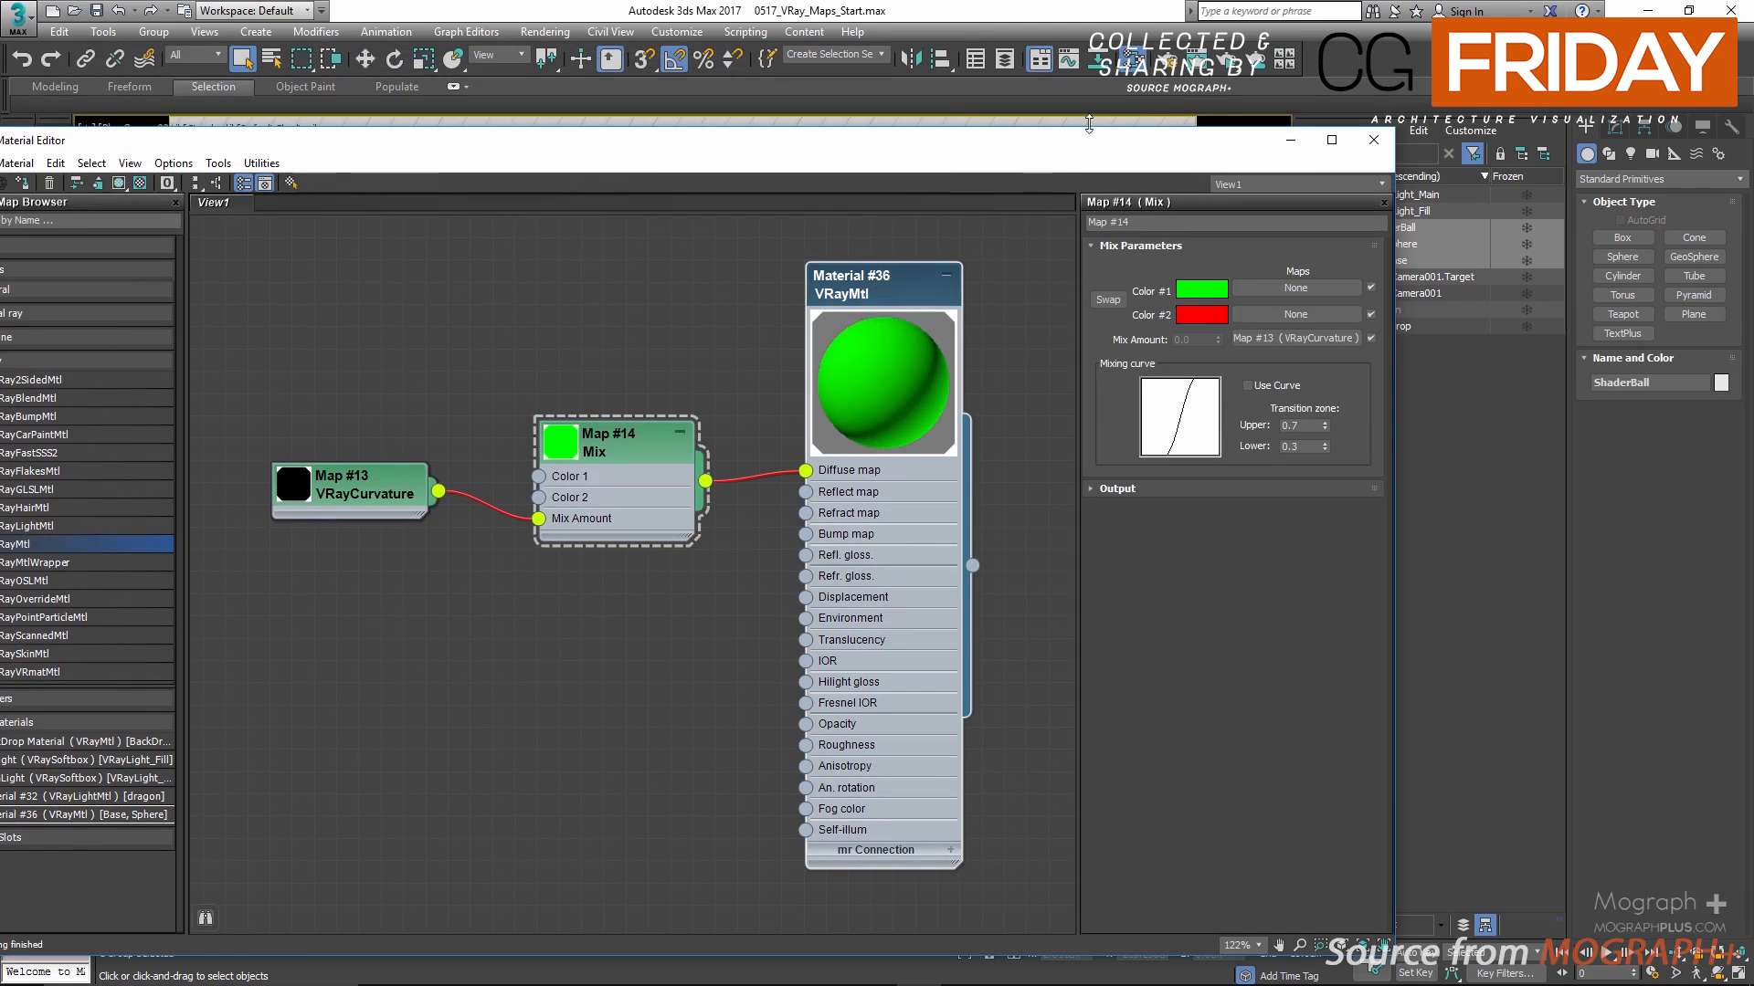
{"action": "left_click", "coordinate": [1220, 62]}
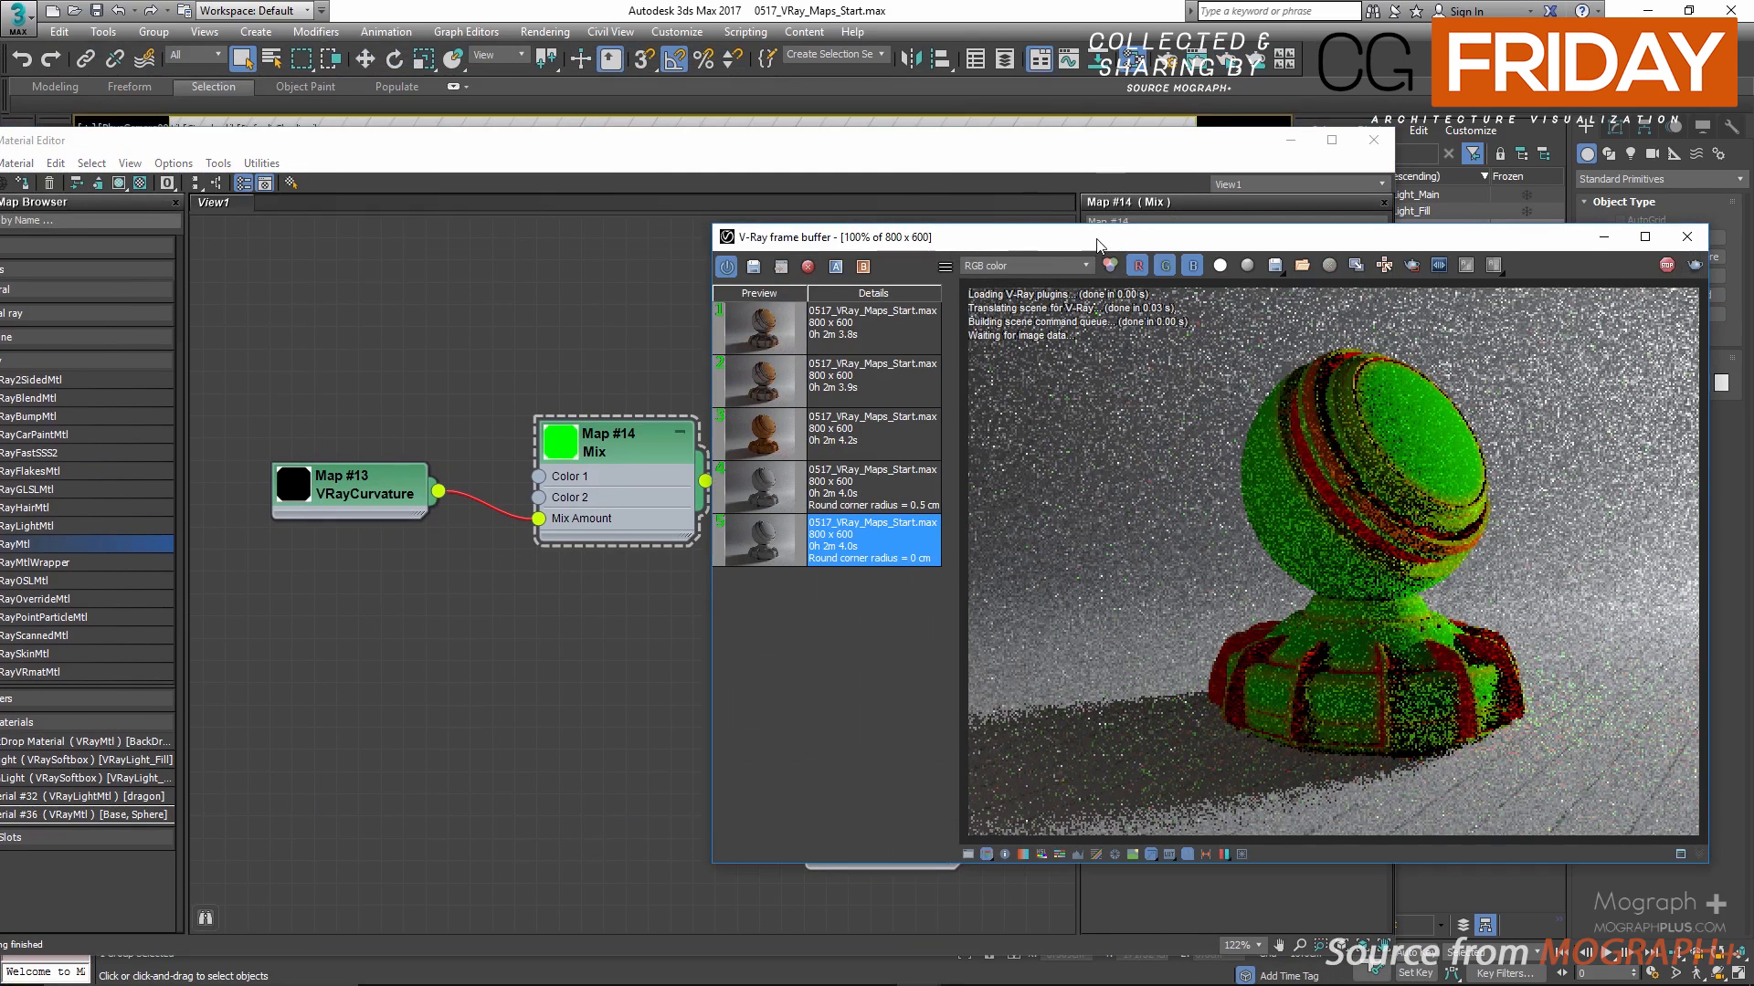
Step: Move the V-Ray frame buffer aside, stop the curvature mix render and close the buffer
{"action": "left_click_drag", "start_coordinate": [1116, 240], "coordinate": [928, 232]}
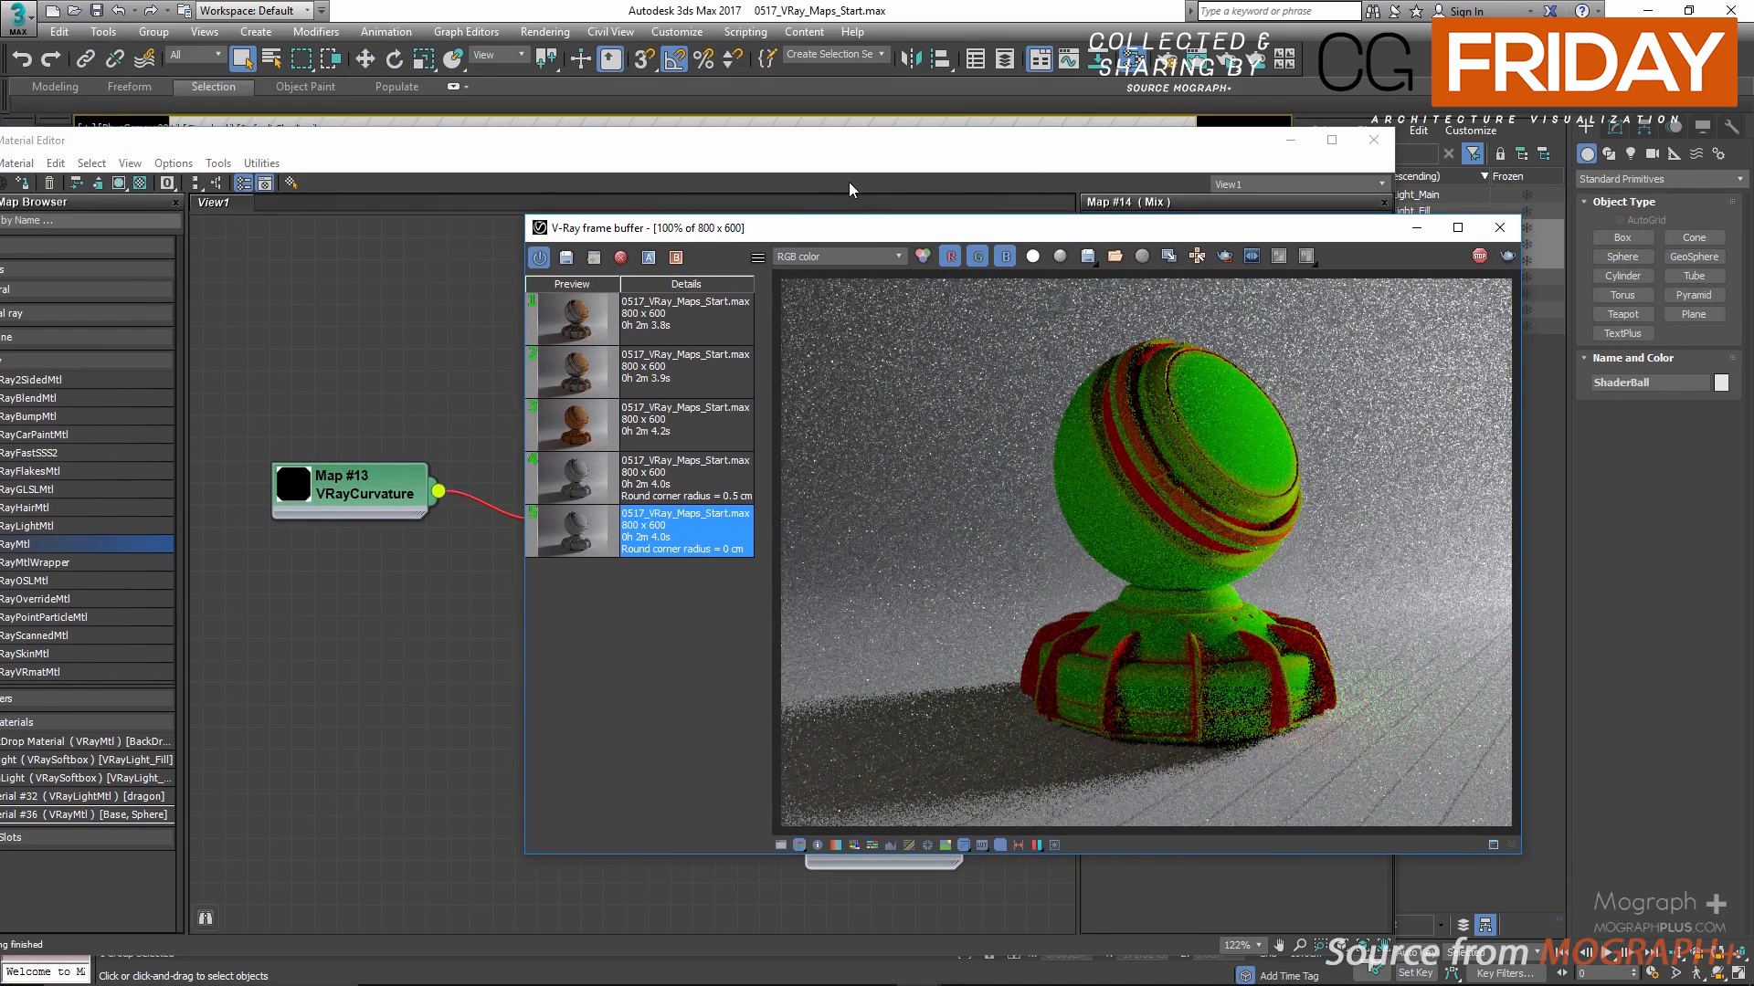
{"action": "left_click", "coordinate": [1480, 255]}
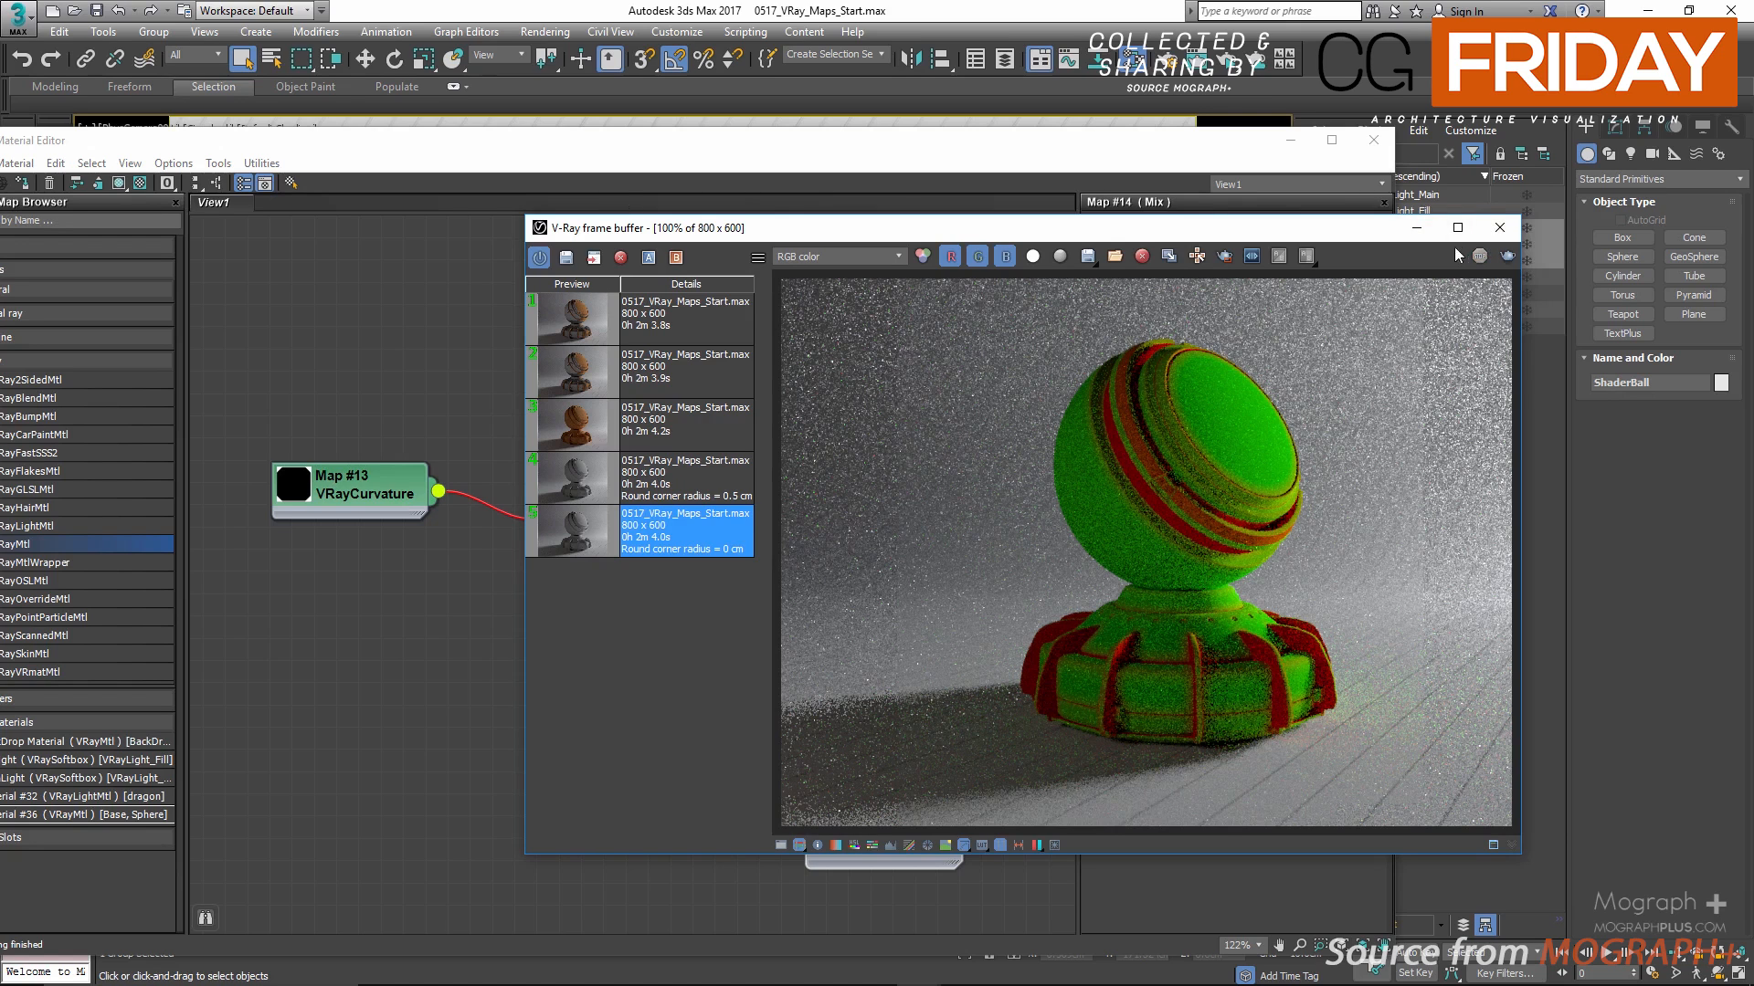
{"action": "left_click", "coordinate": [1499, 227]}
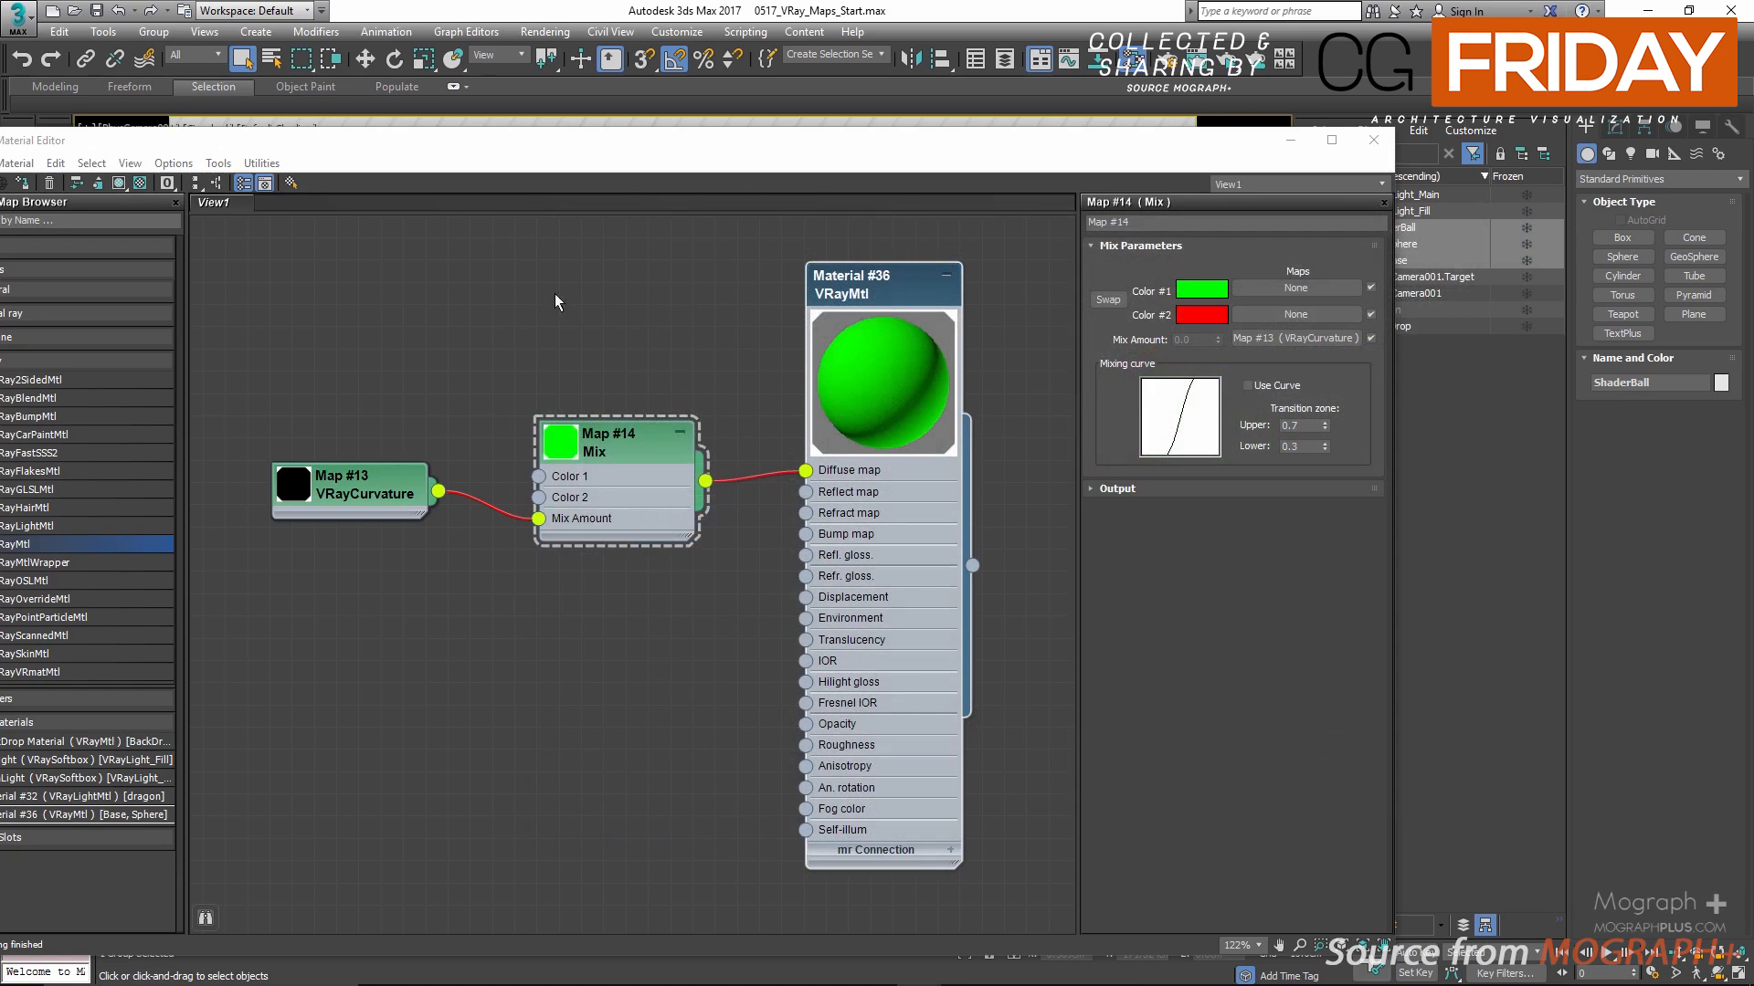
Step: Collapse the VRayMtl node, add a VRayDirt map below the curvature network and open its parameters
{"action": "left_click", "coordinate": [946, 275]}
{"action": "scroll", "coordinate": [646, 604], "scroll_direction": "down", "scroll_amount": 1}
{"action": "middle_click_drag", "start_coordinate": [586, 673], "coordinate": [630, 450]}
{"action": "right_click", "coordinate": [631, 450]}
{"action": "mouse_move", "coordinate": [725, 464]}
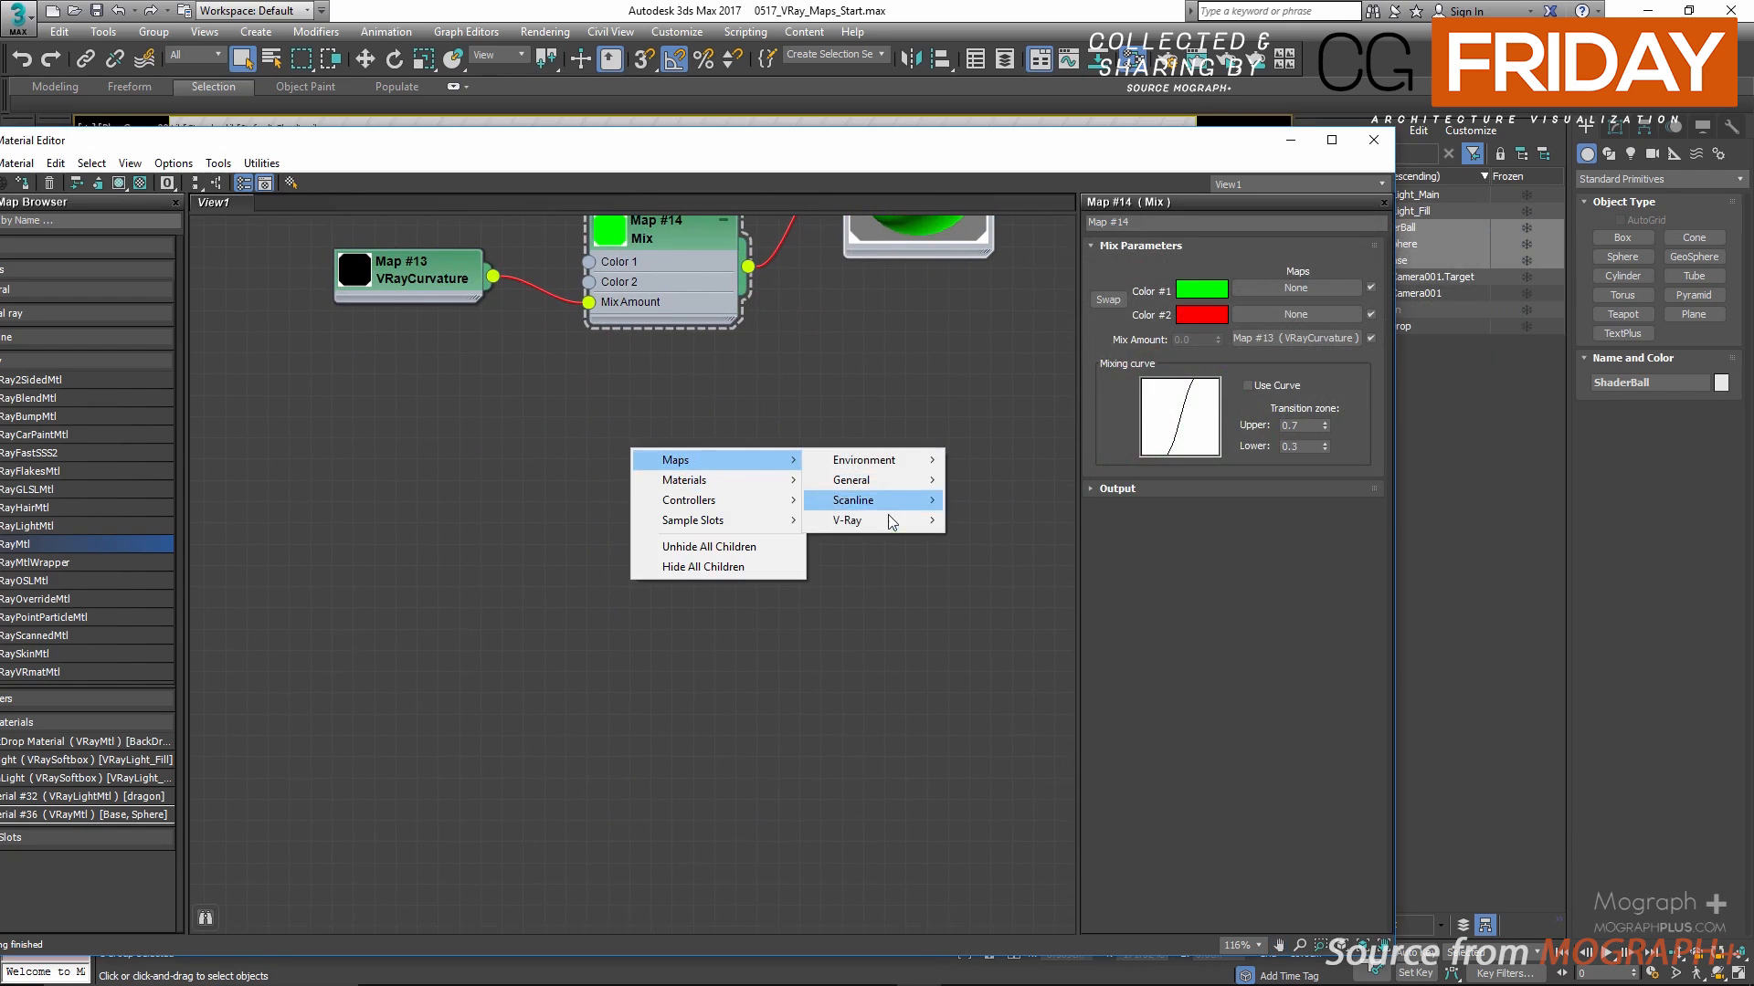
{"action": "mouse_move", "coordinate": [877, 519]}
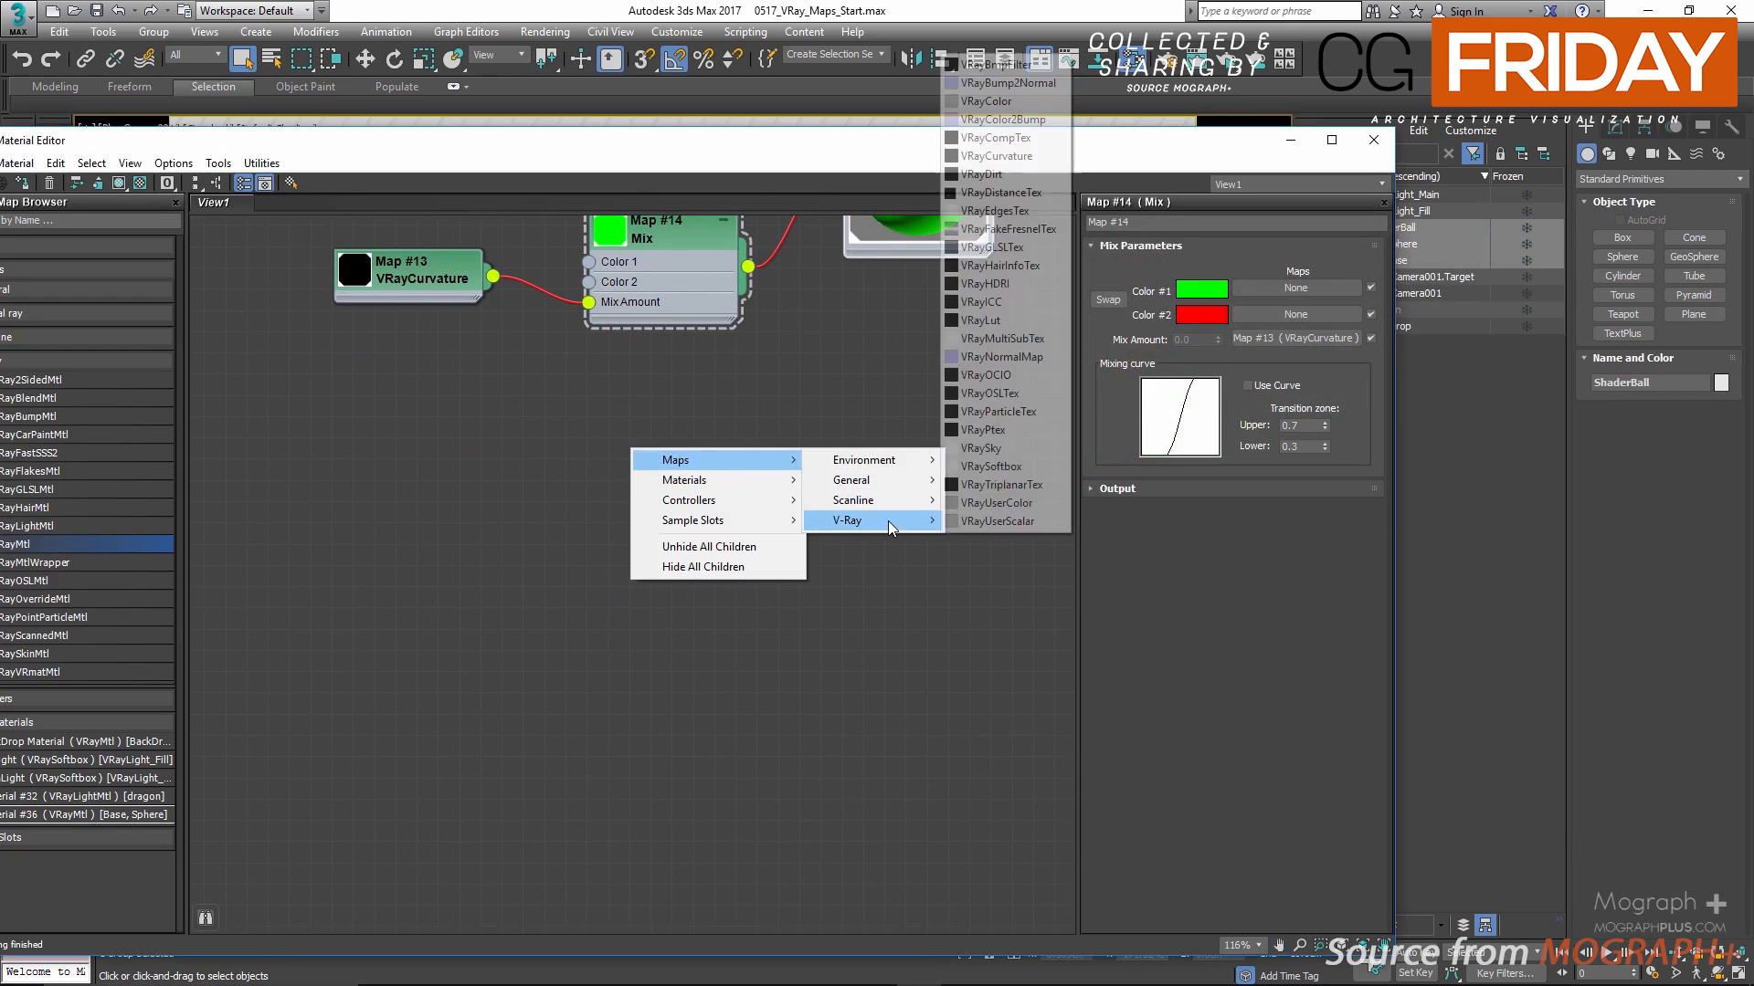
{"action": "left_click", "coordinate": [995, 174]}
{"action": "left_click", "coordinate": [618, 447]}
{"action": "double_click", "coordinate": [617, 447]}
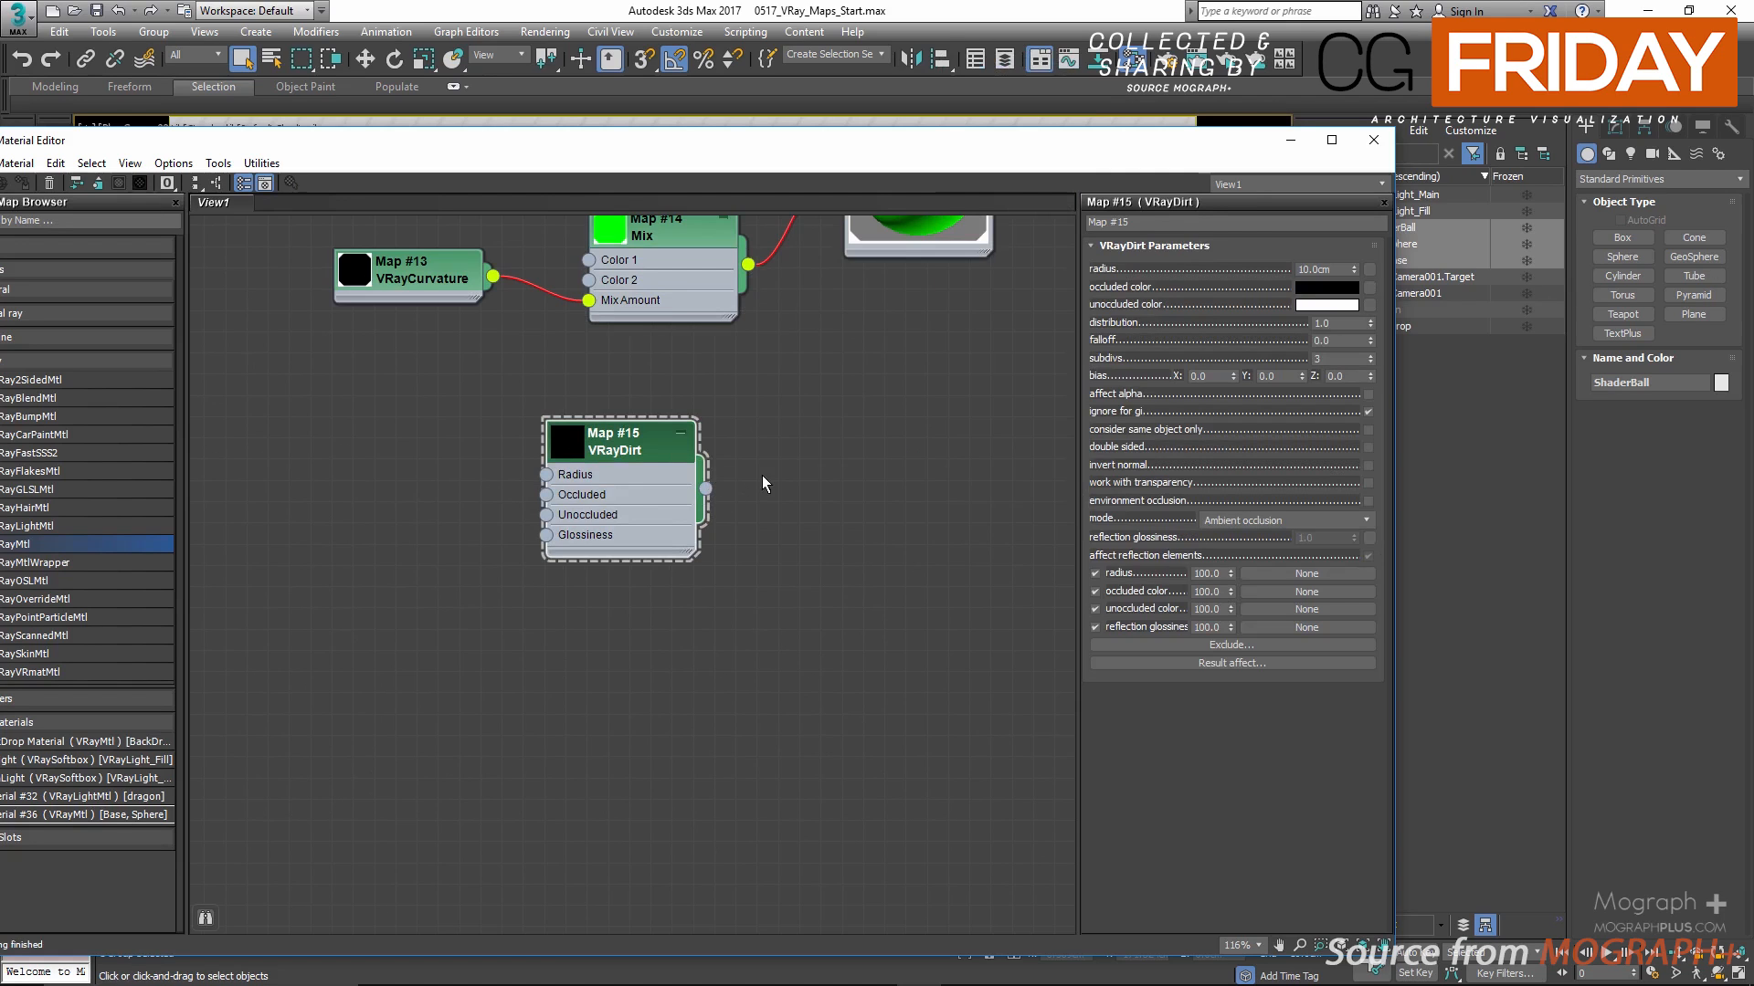
Step: Create a VRayLightMtl next to the VRayDirt map and assign it to the selected shader ball
{"action": "left_click", "coordinate": [98, 527]}
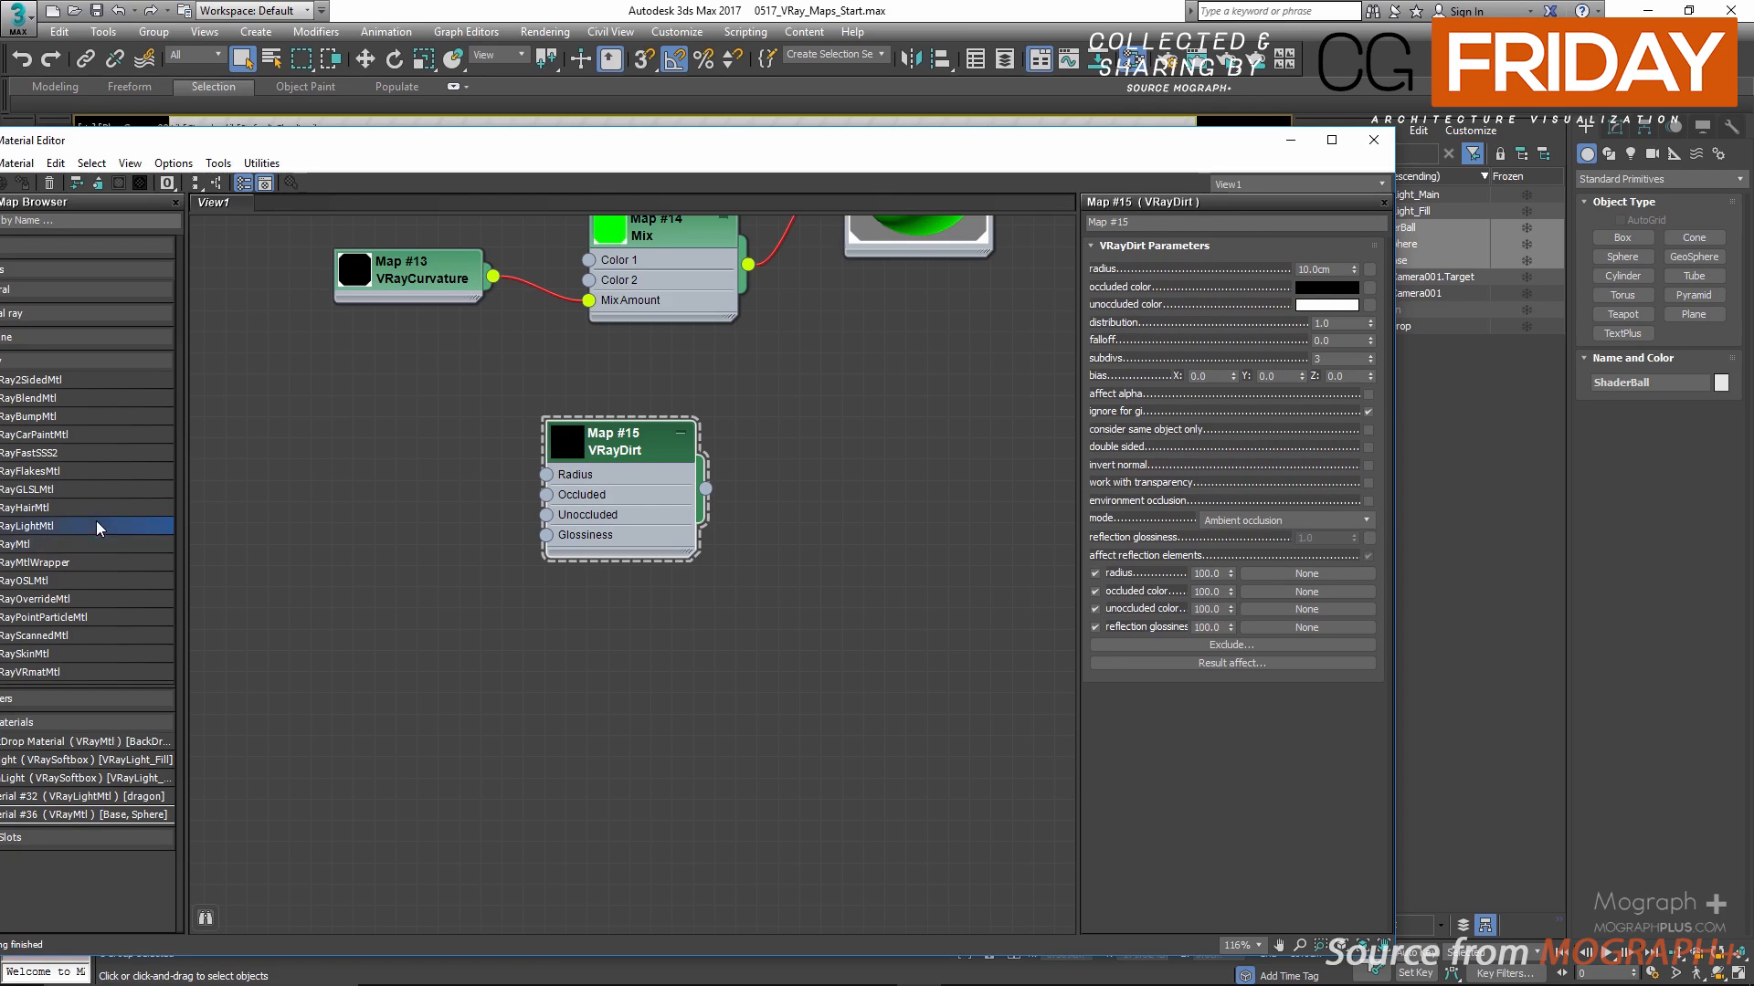
{"action": "left_click", "coordinate": [861, 514]}
{"action": "right_click", "coordinate": [879, 508]}
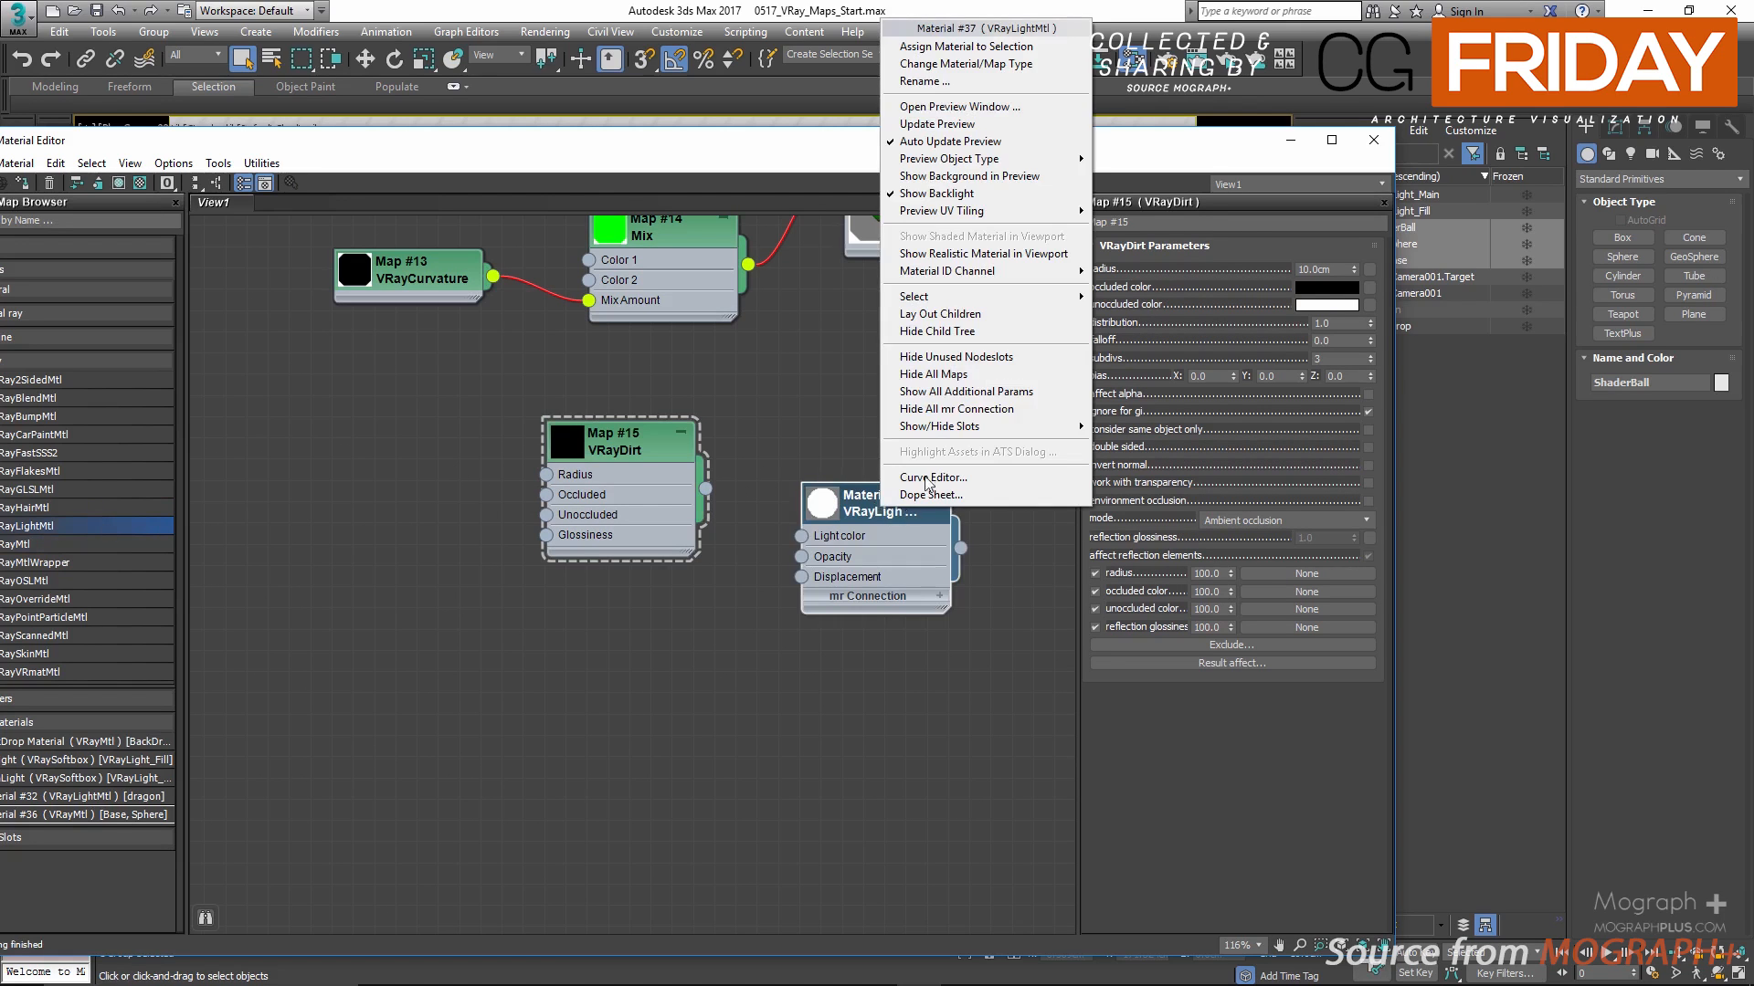
{"action": "left_click", "coordinate": [968, 47]}
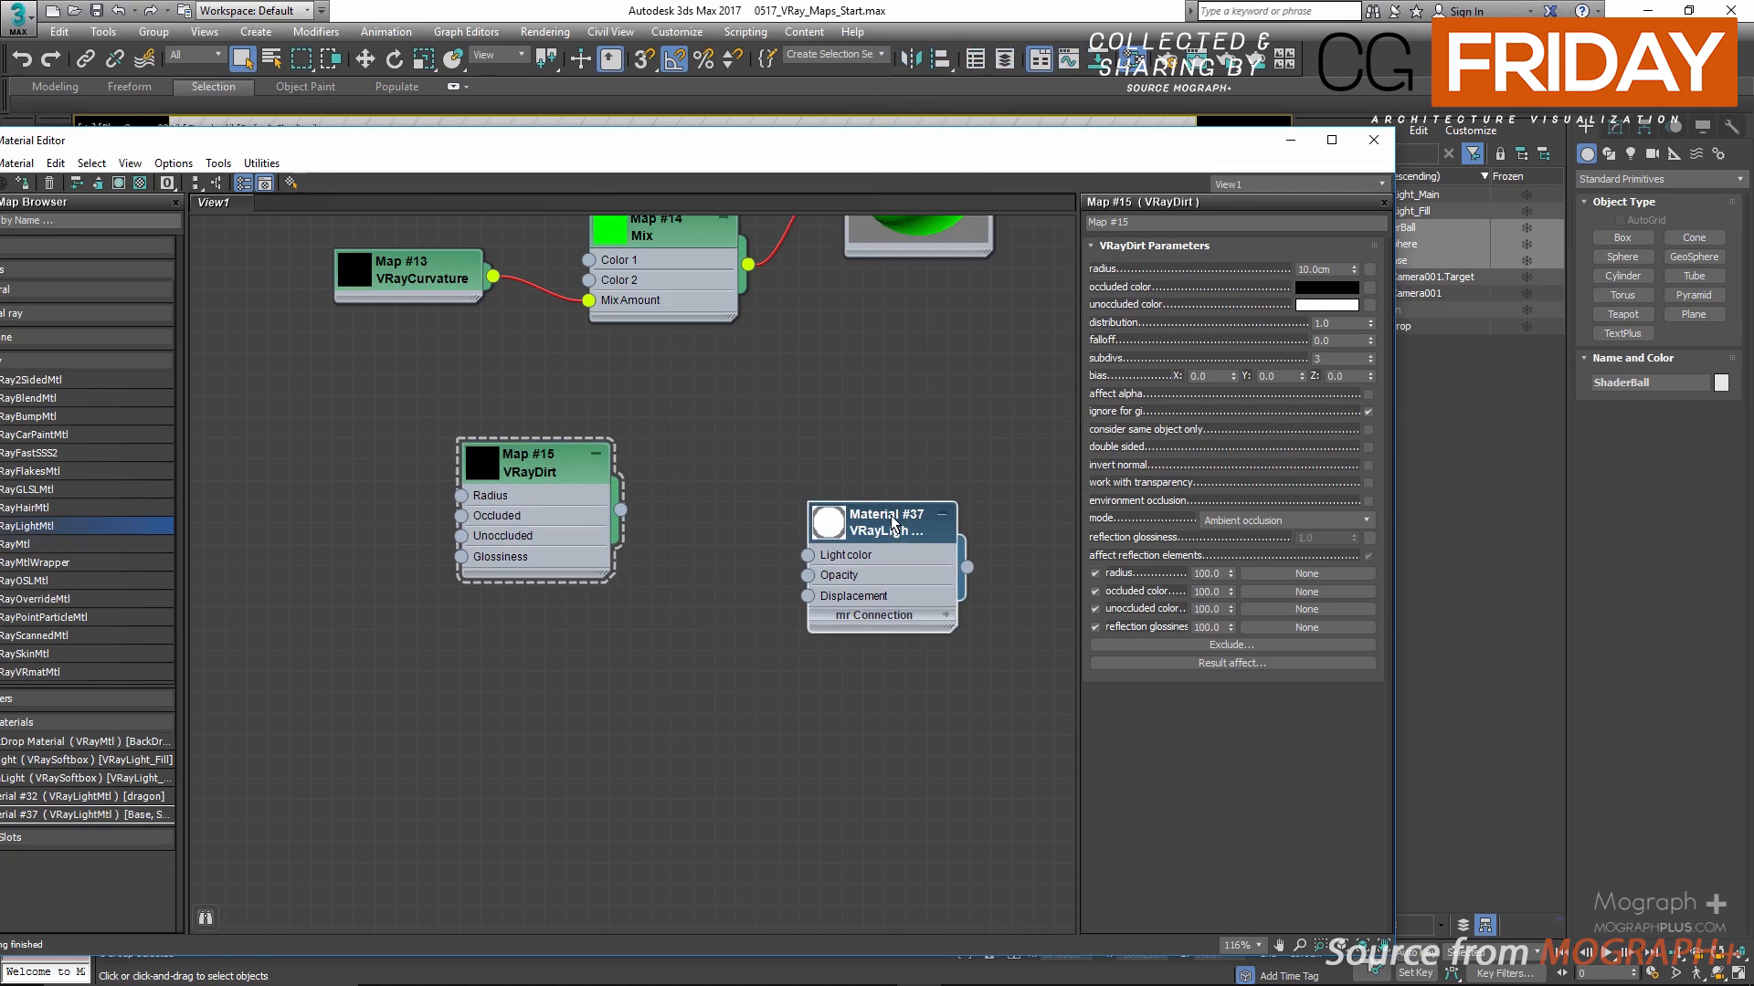
{"action": "left_click_drag", "start_coordinate": [892, 516], "coordinate": [885, 518]}
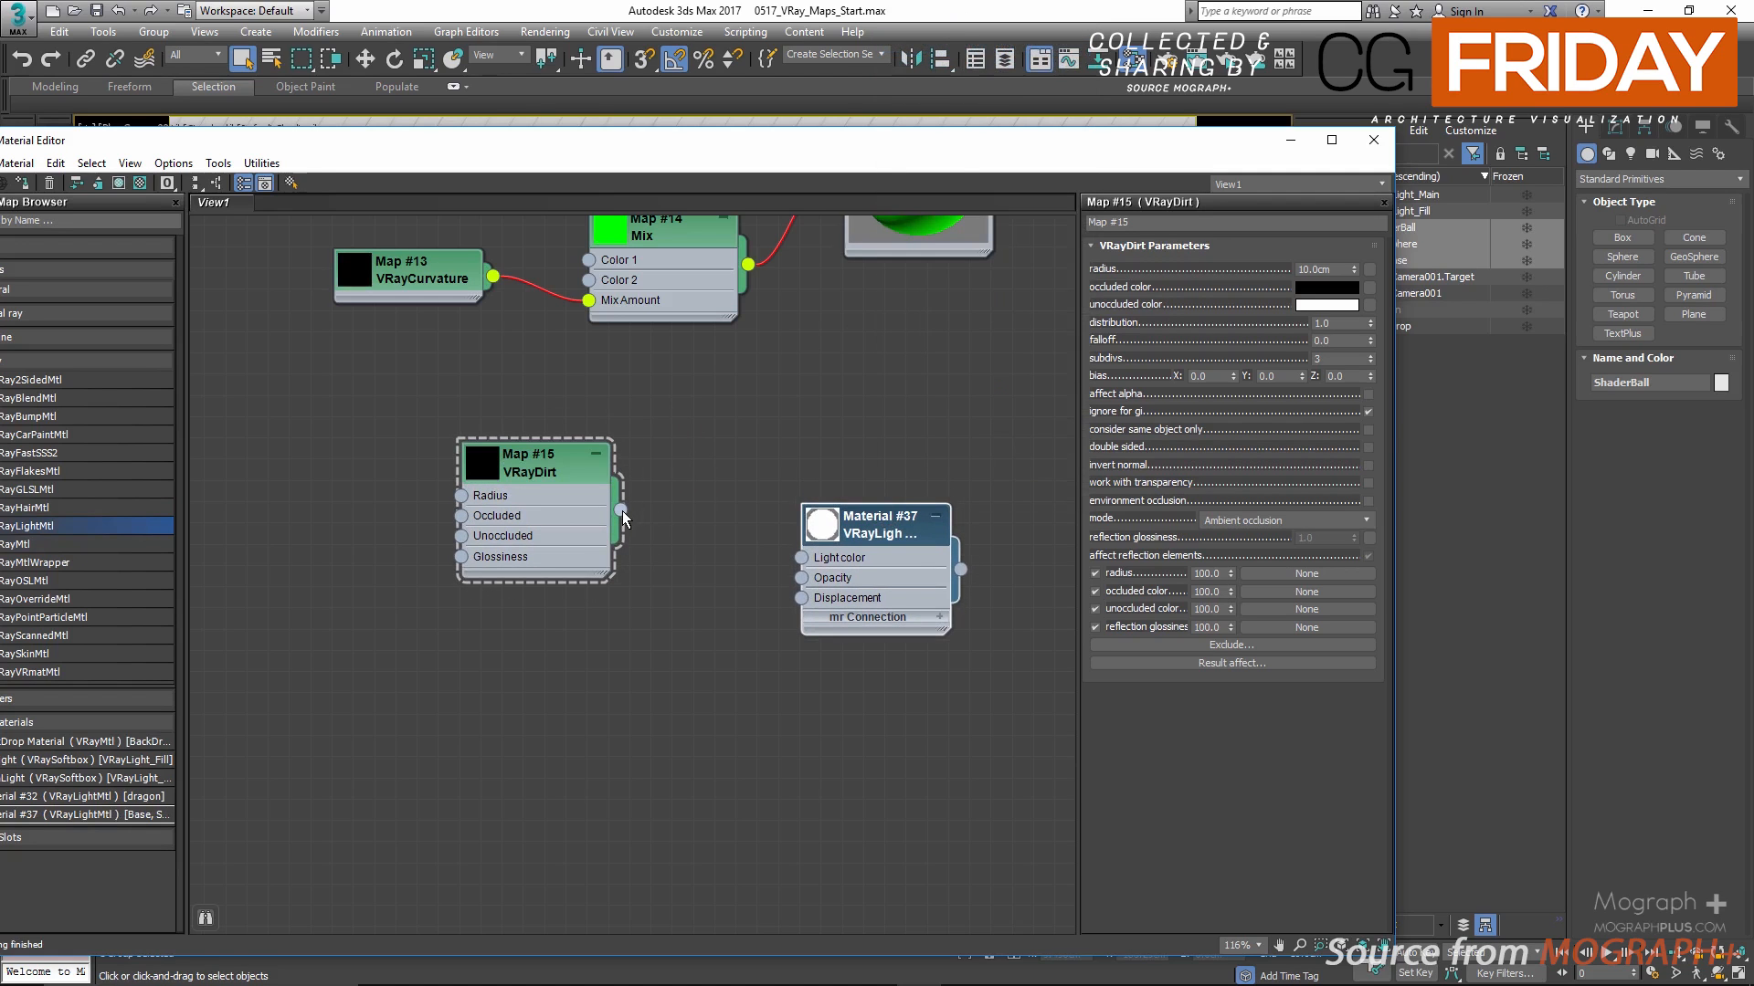
Step: Connect the VRayDirt map to the Light color input of the VRayLightMtl and move the two nodes closer together
{"action": "left_click_drag", "start_coordinate": [622, 511], "coordinate": [789, 559]}
{"action": "left_click_drag", "start_coordinate": [859, 537], "coordinate": [900, 537]}
{"action": "left_click_drag", "start_coordinate": [556, 475], "coordinate": [683, 495]}
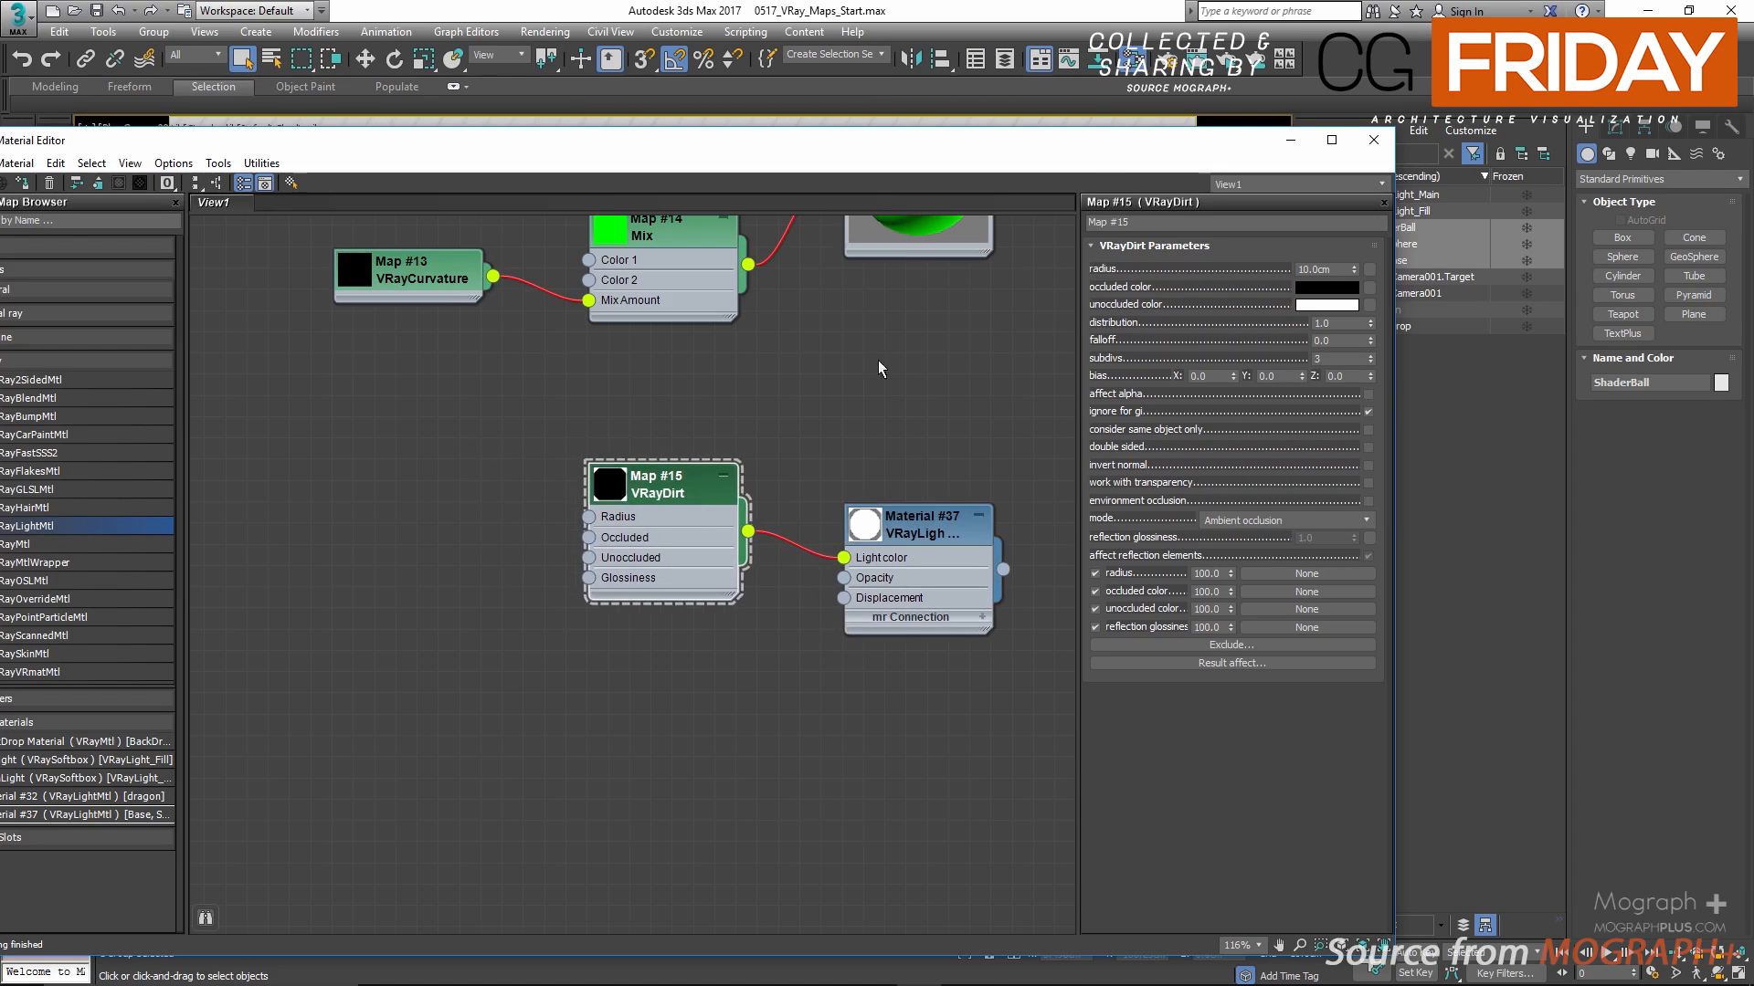
Step: Start a render and arrange the material editor and frame buffer so the VRayDirt parameters and shader ball are both visible
{"action": "left_click", "coordinate": [1226, 59]}
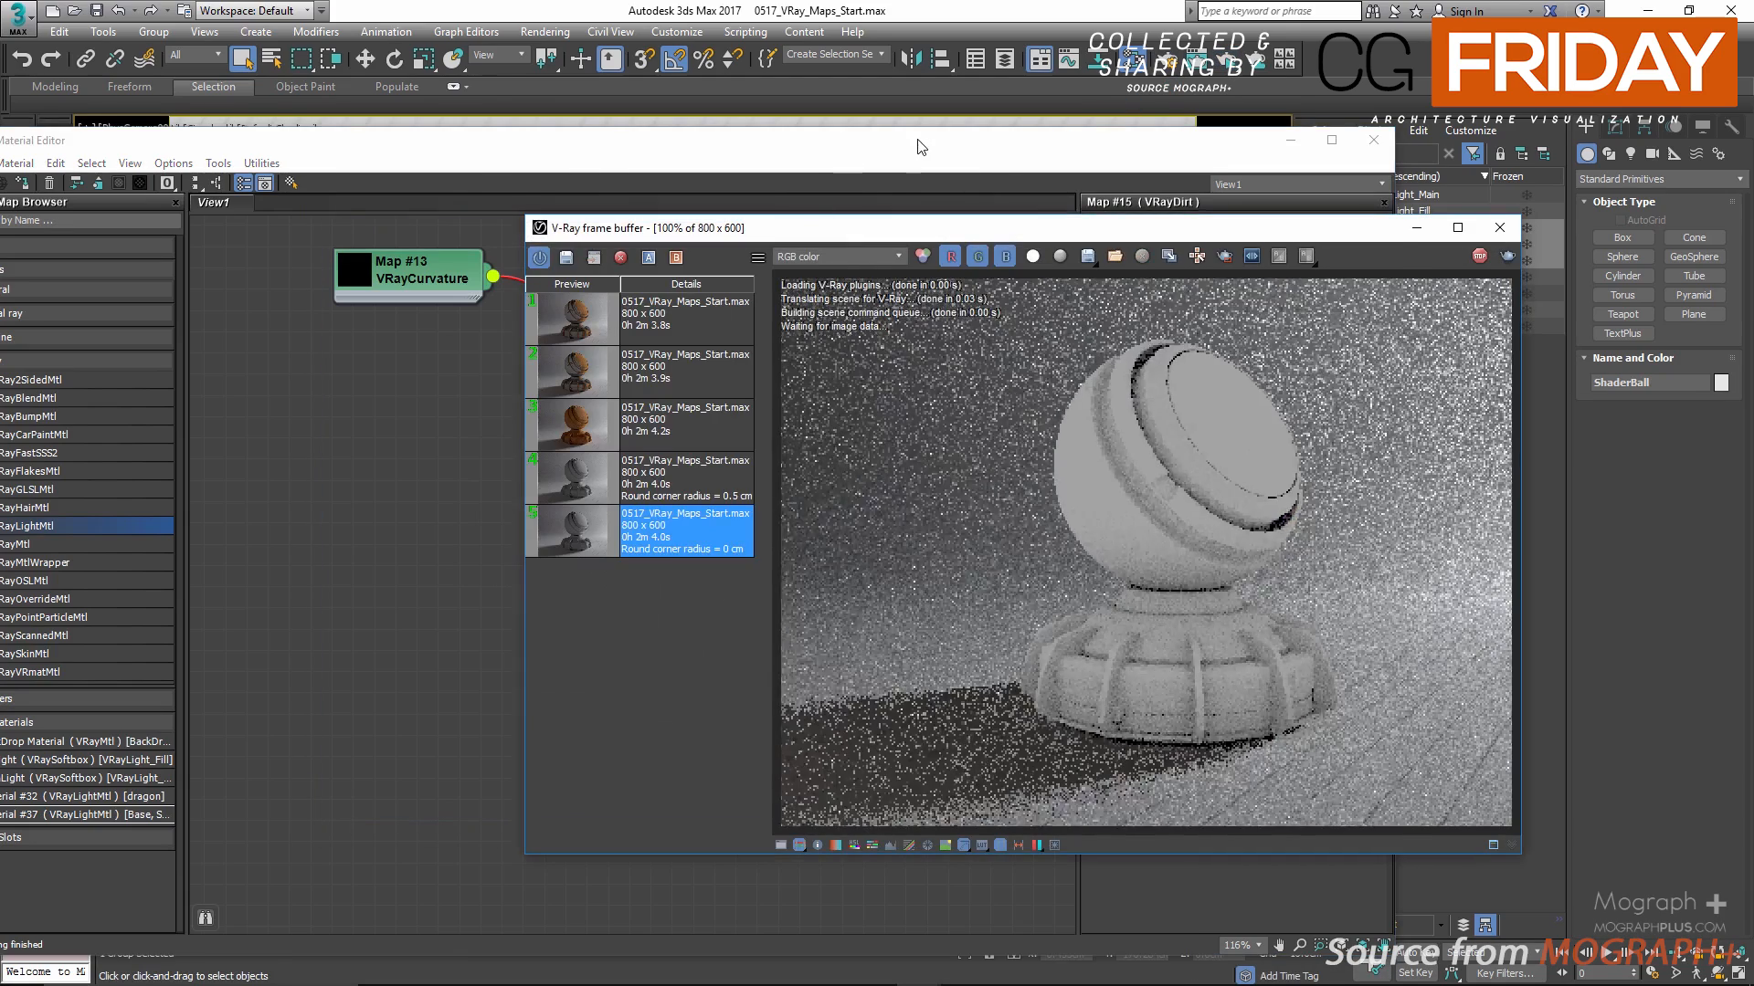
{"action": "left_click_drag", "start_coordinate": [917, 140], "coordinate": [601, 132]}
{"action": "left_click_drag", "start_coordinate": [1184, 224], "coordinate": [1356, 229]}
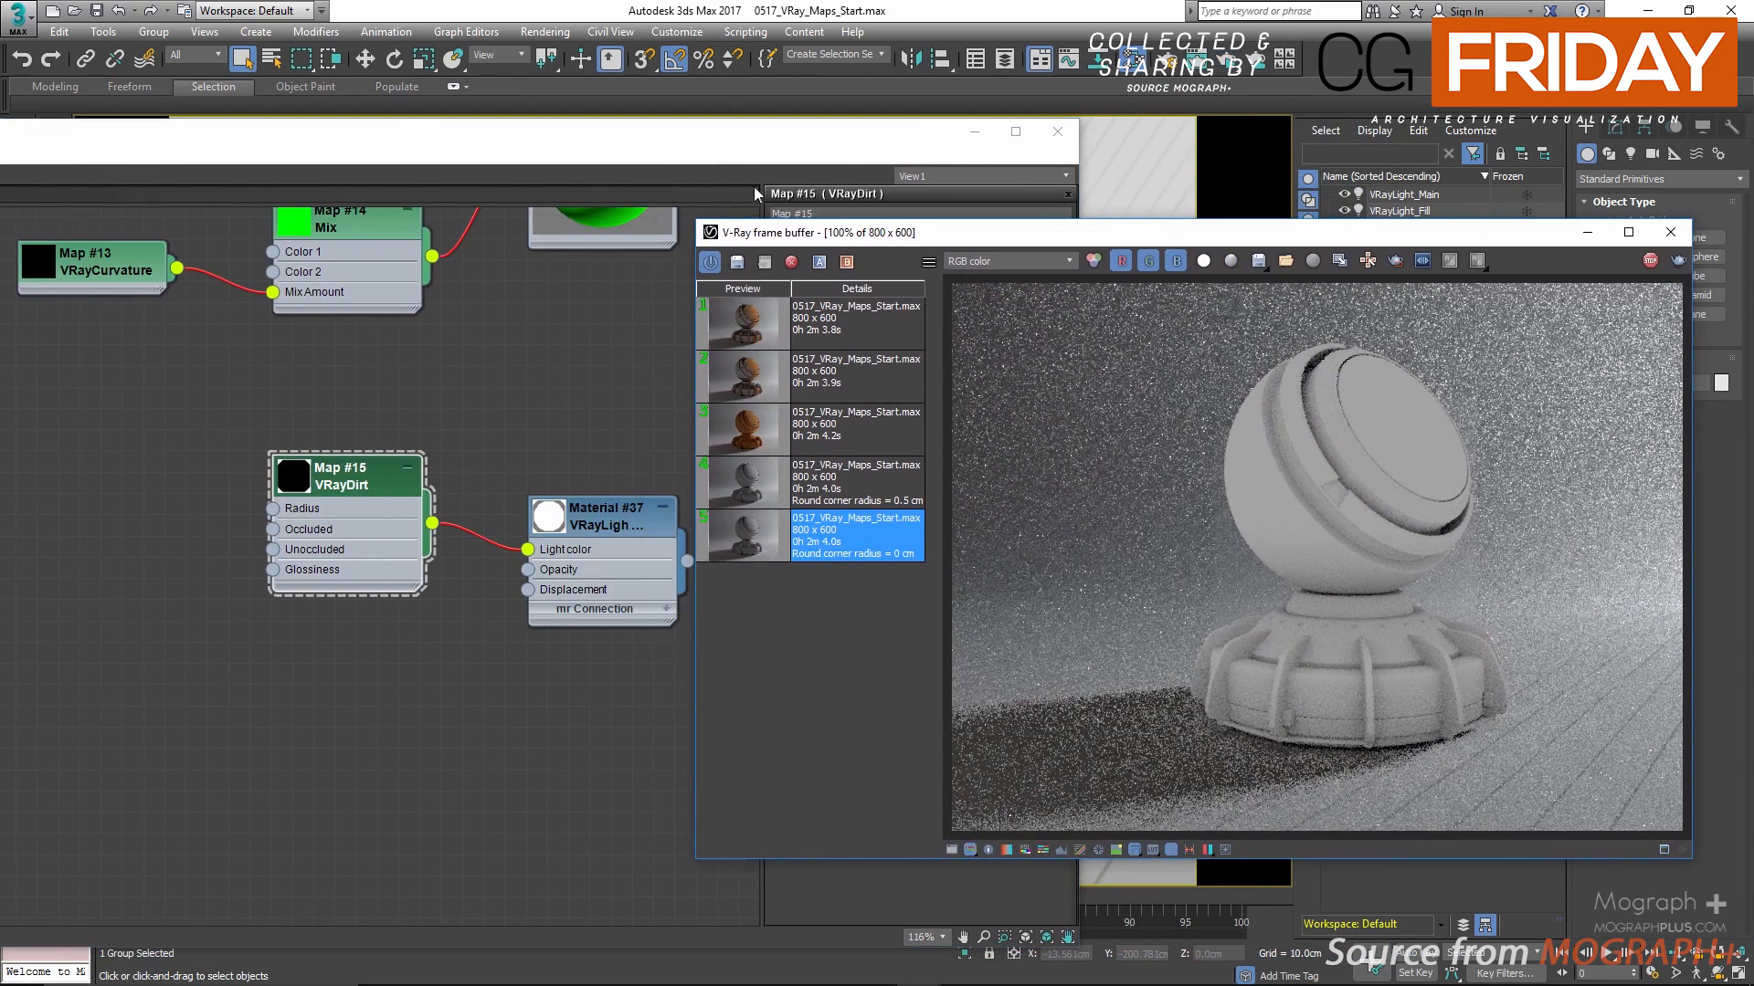
{"action": "left_click", "coordinate": [718, 152]}
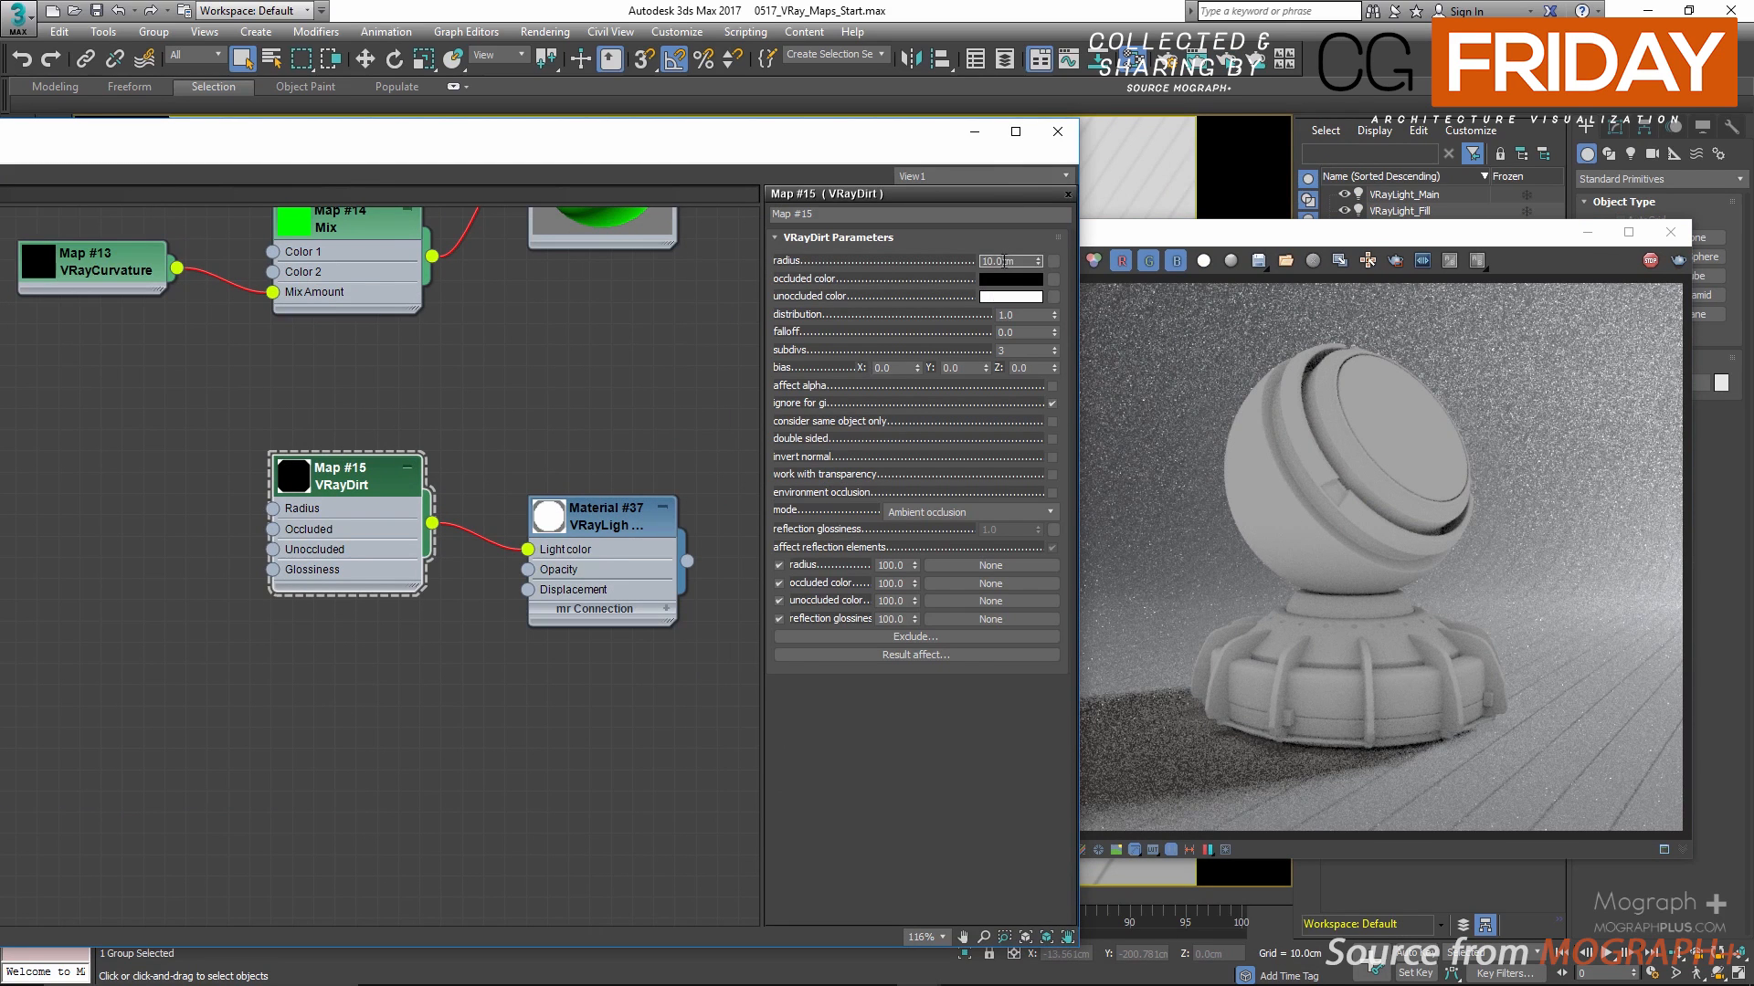
Step: Try smaller VRayDirt radius values of 1 cm and 5 cm on the shader ball
{"action": "double_click", "coordinate": [1005, 261]}
{"action": "type", "text": "1"}
{"action": "key", "text": "Return"}
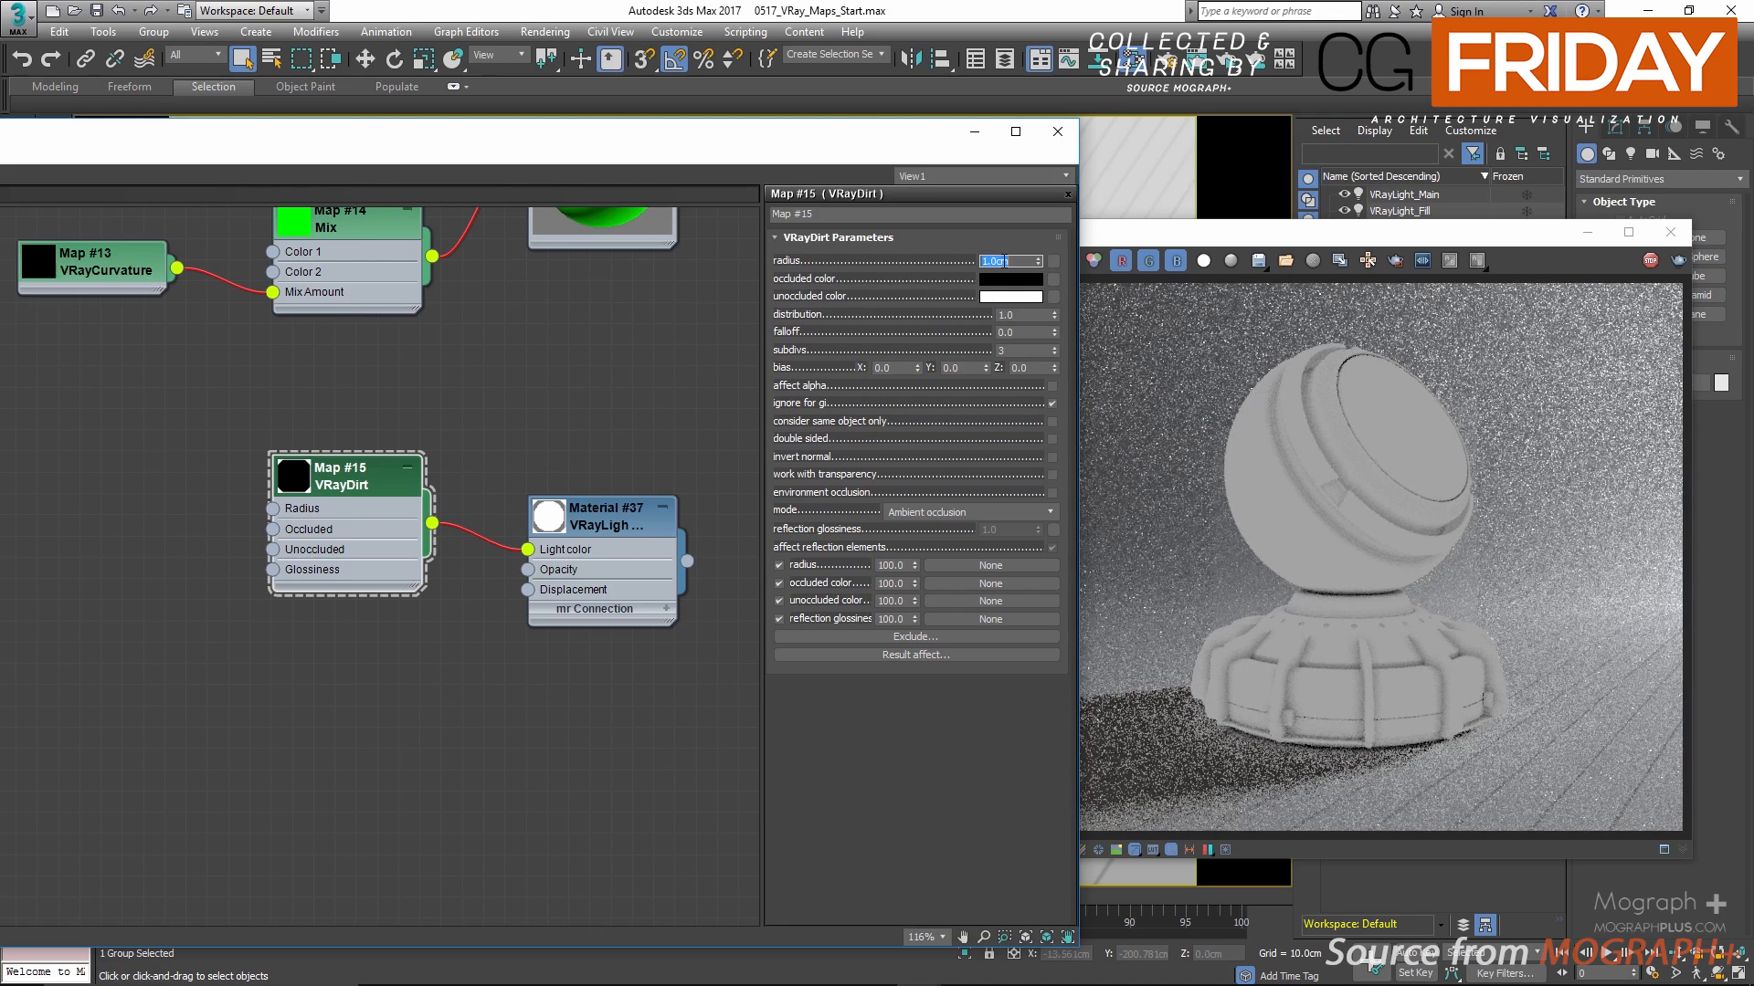
{"action": "type", "text": "1"}
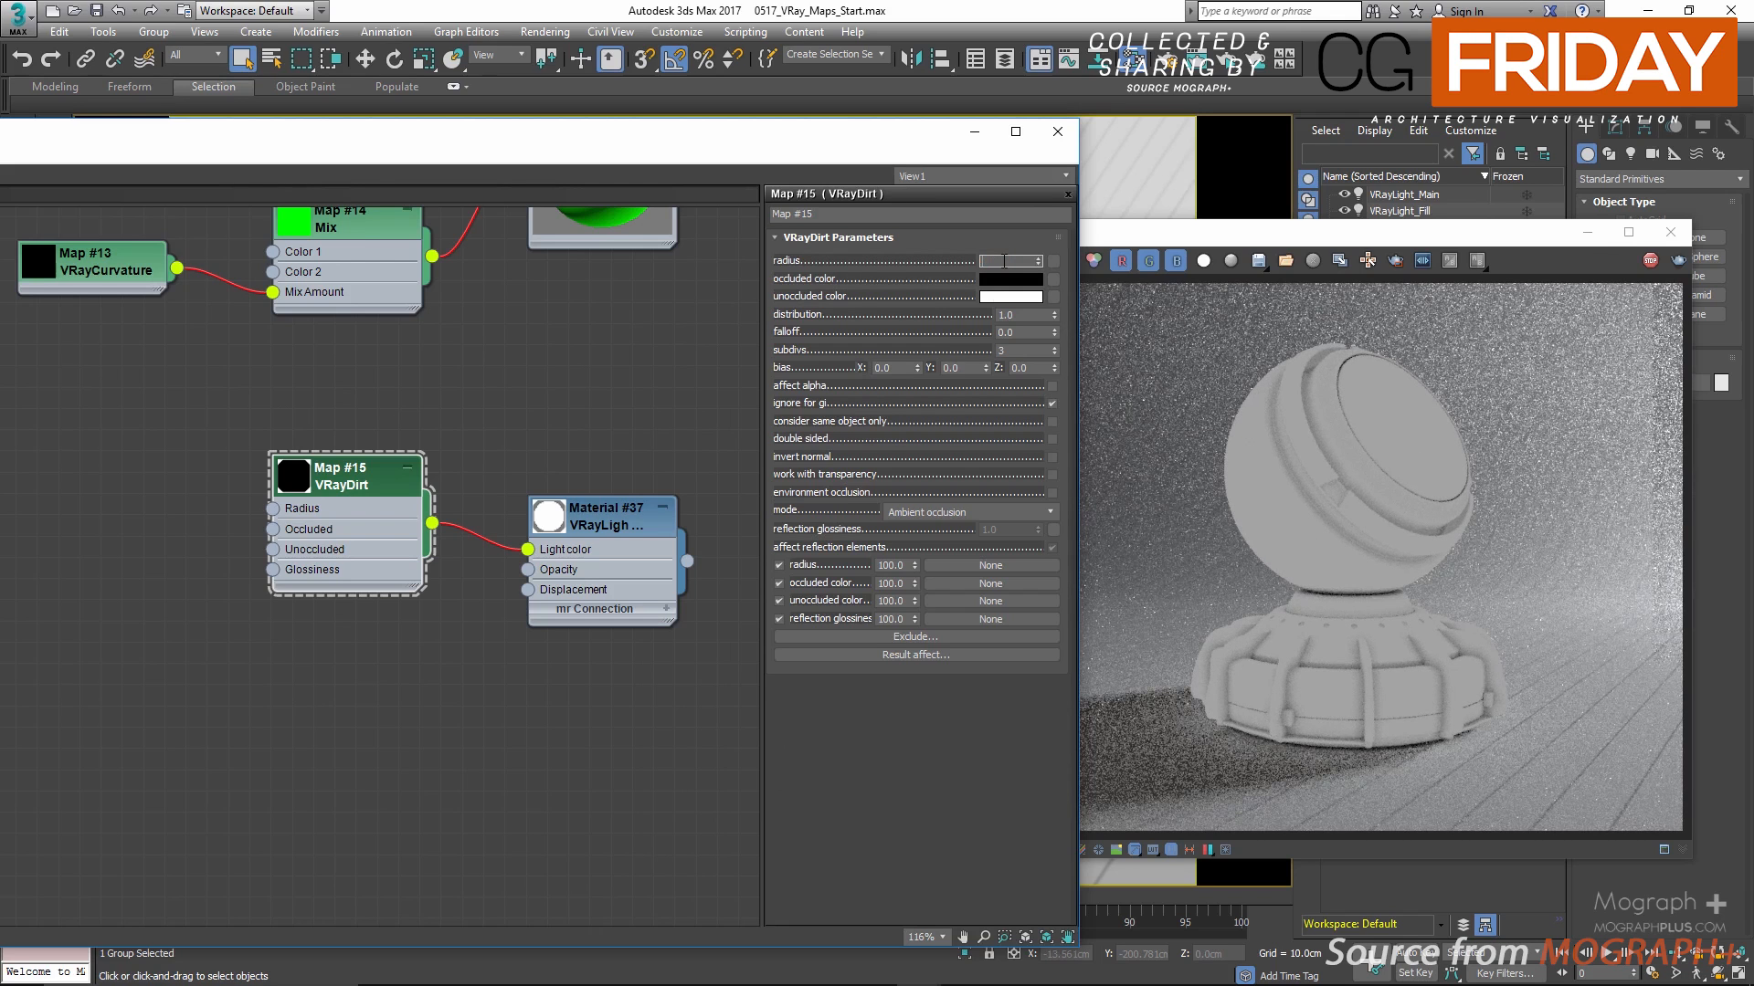
{"action": "key", "text": "BackSpace"}
{"action": "type", "text": "5"}
{"action": "key", "text": "Return"}
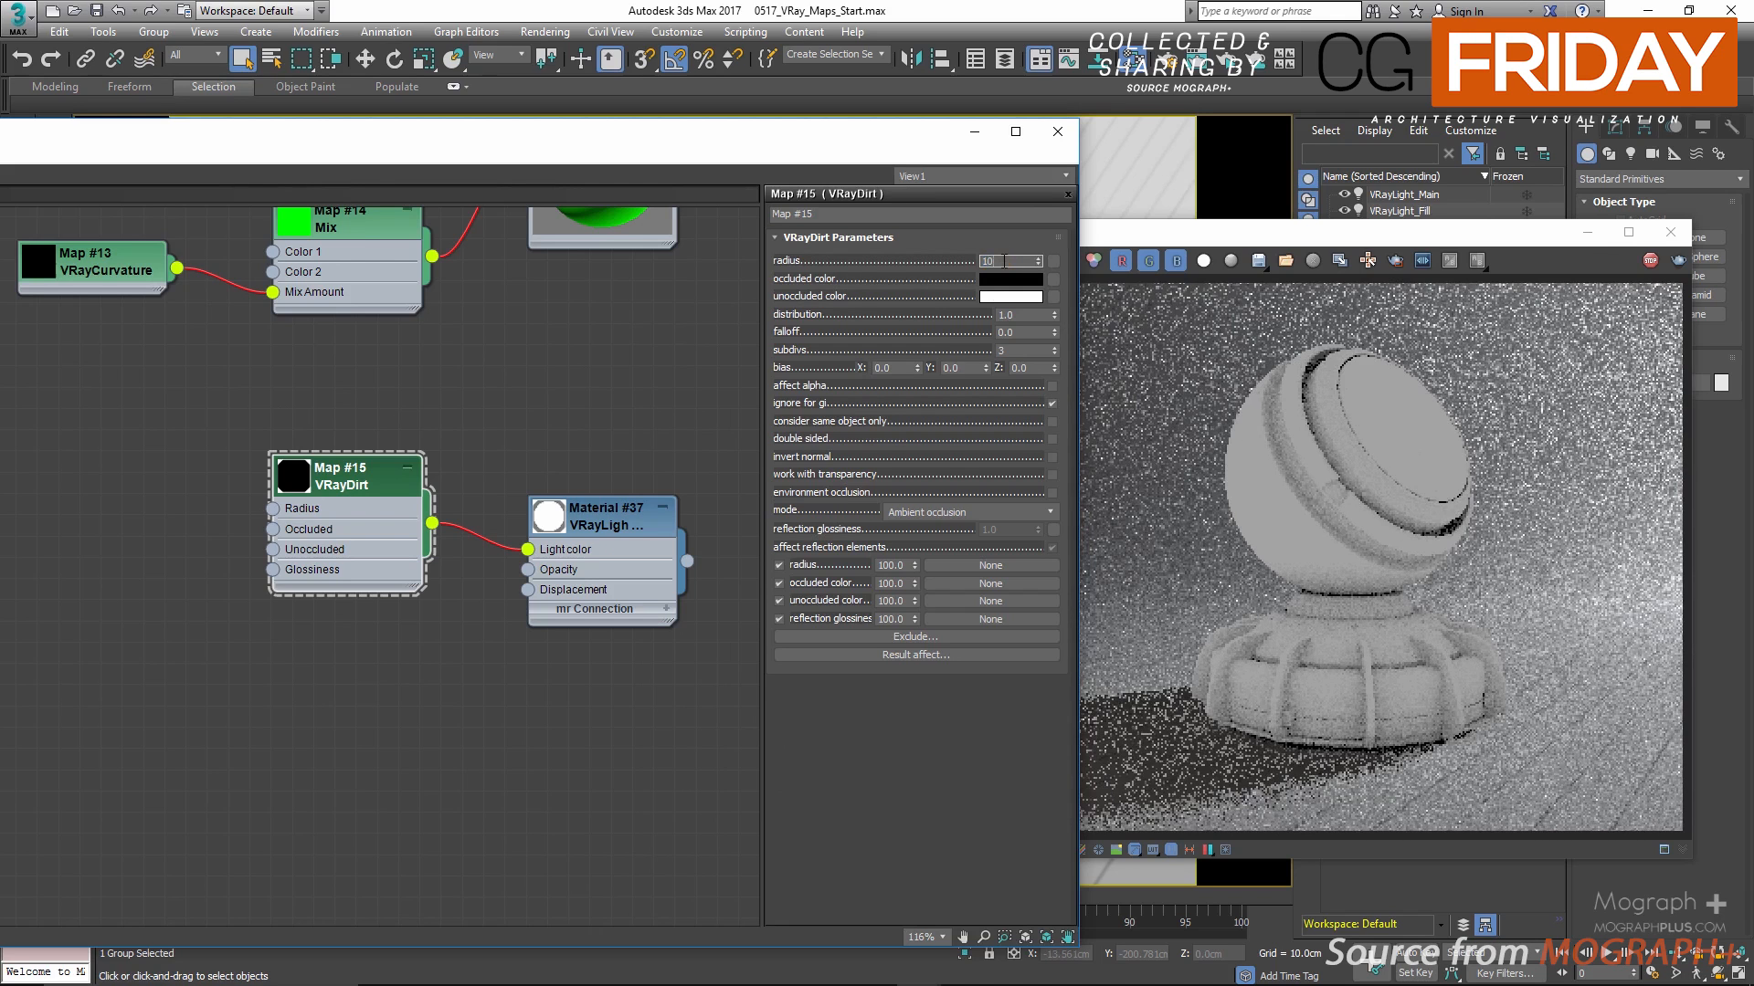
Step: Try VRayDirt radius values of 20 cm and 100 cm, and set the radius back to 10 cm
{"action": "type", "text": "20"}
{"action": "key", "text": "Return"}
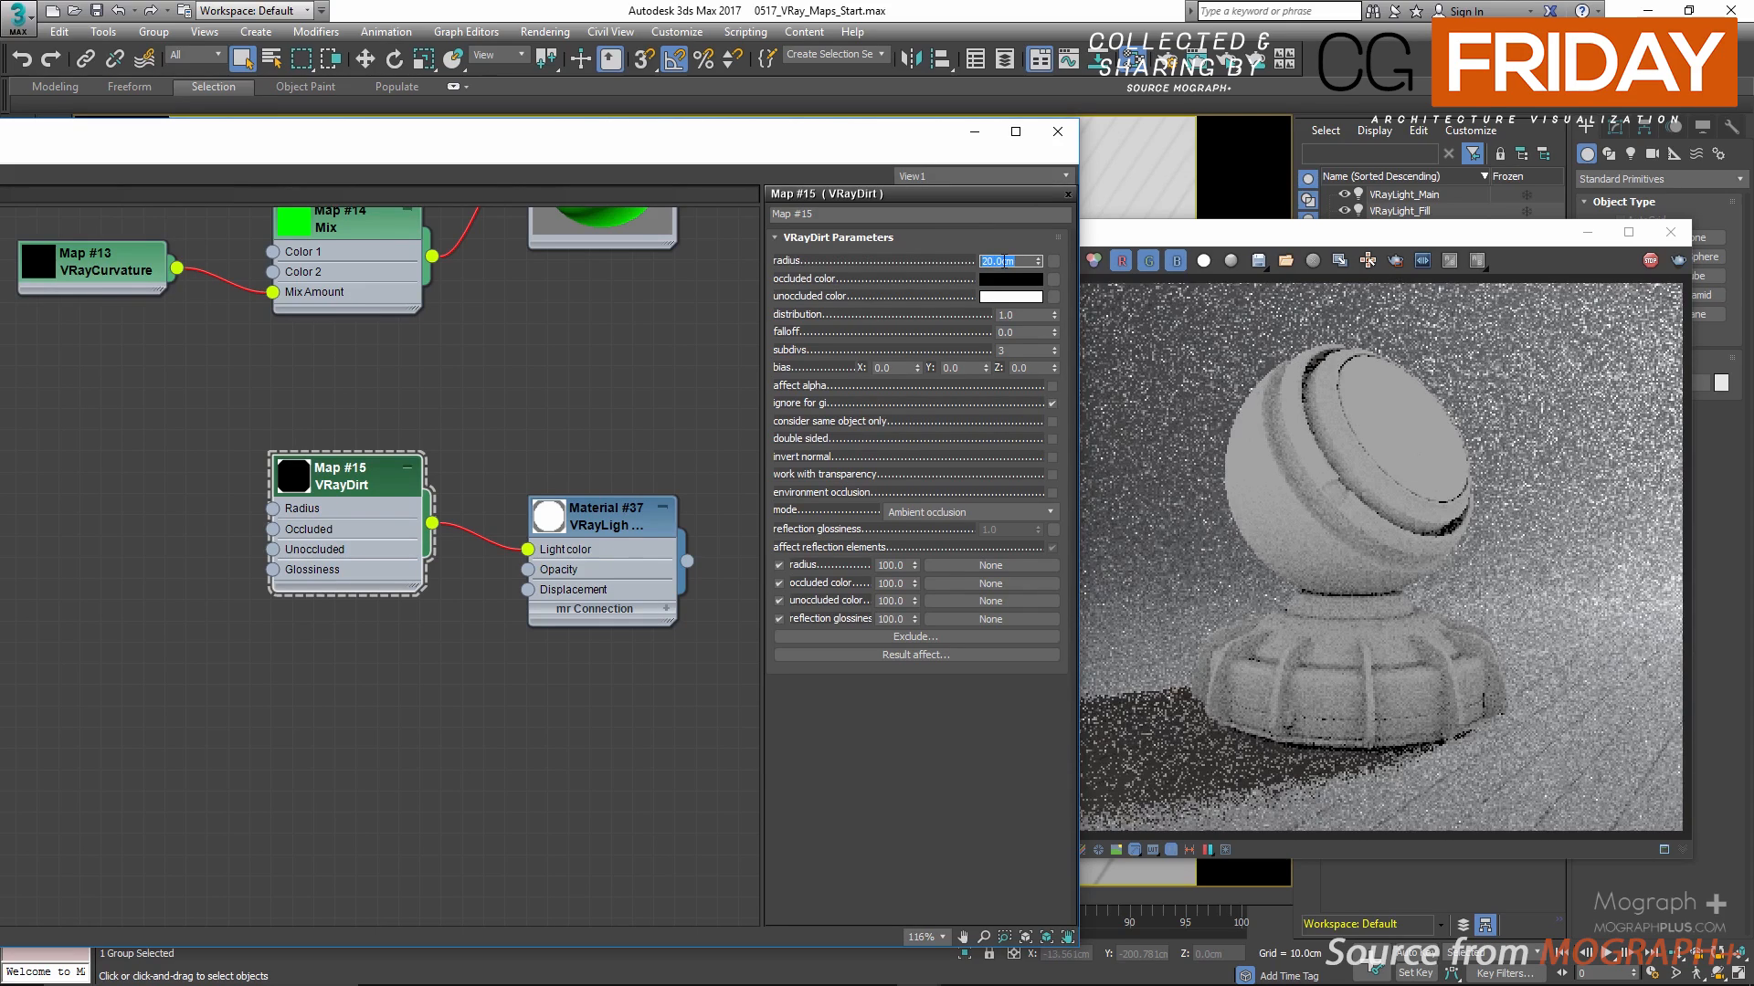
{"action": "type", "text": "100"}
{"action": "key", "text": "Return"}
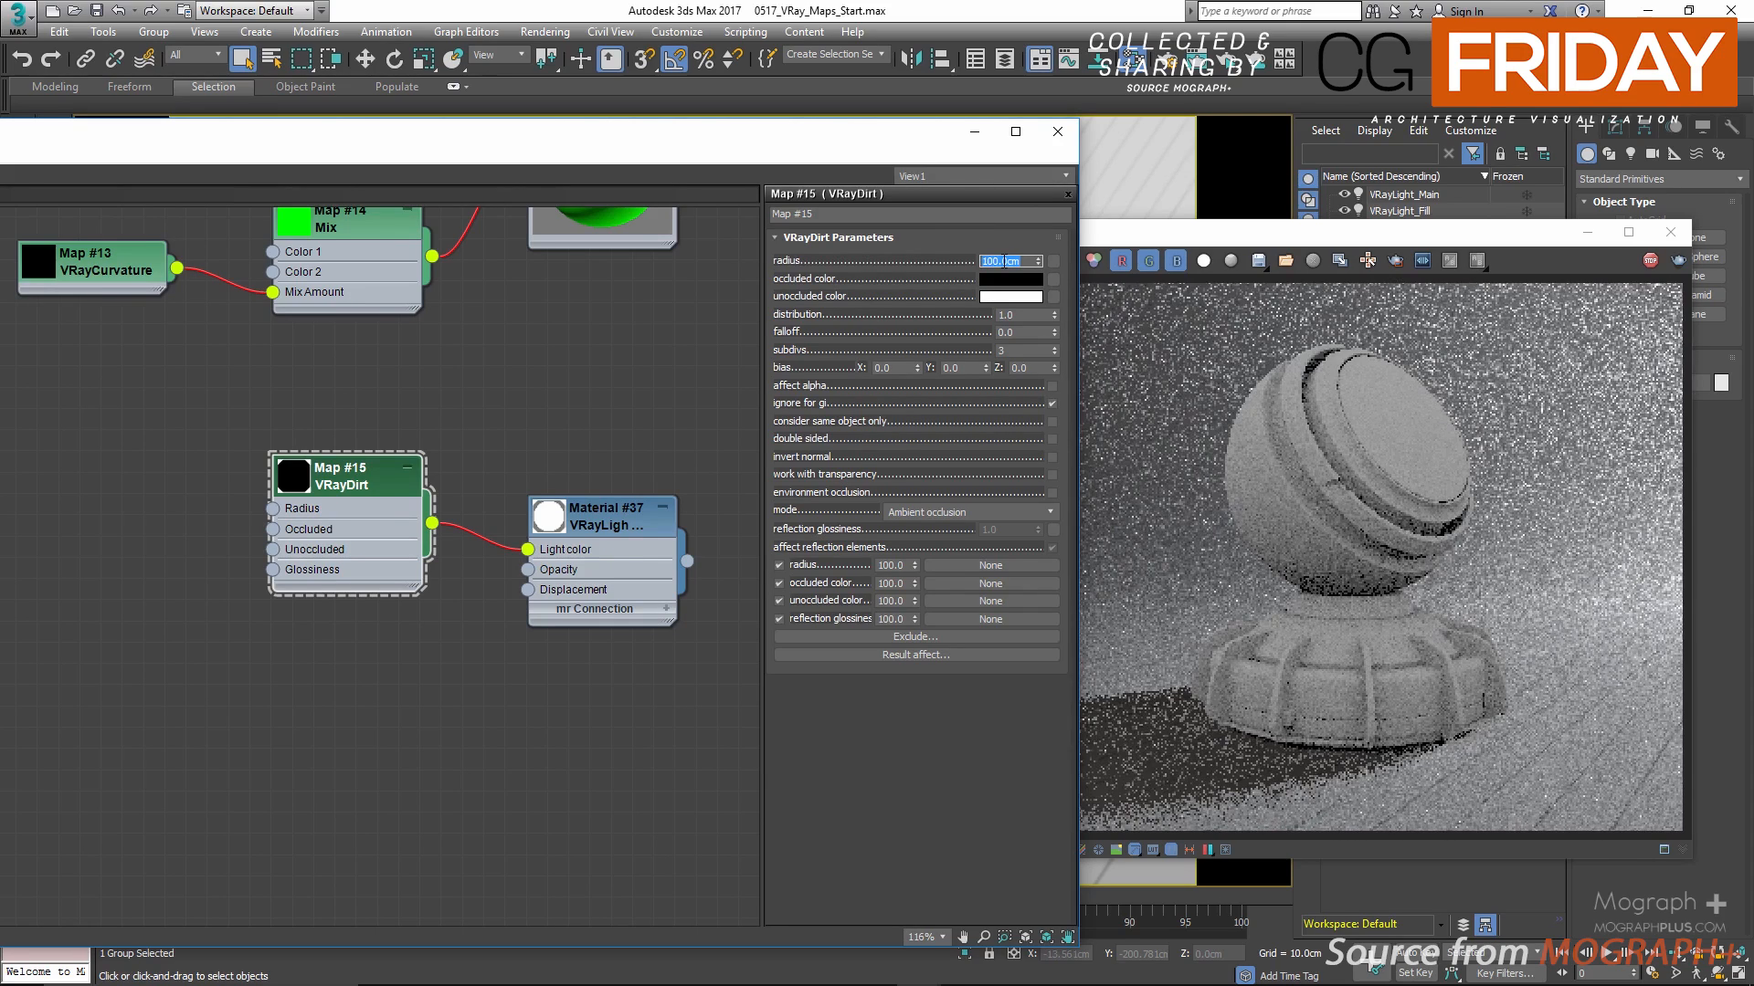
{"action": "type", "text": "10"}
{"action": "key", "text": "Return"}
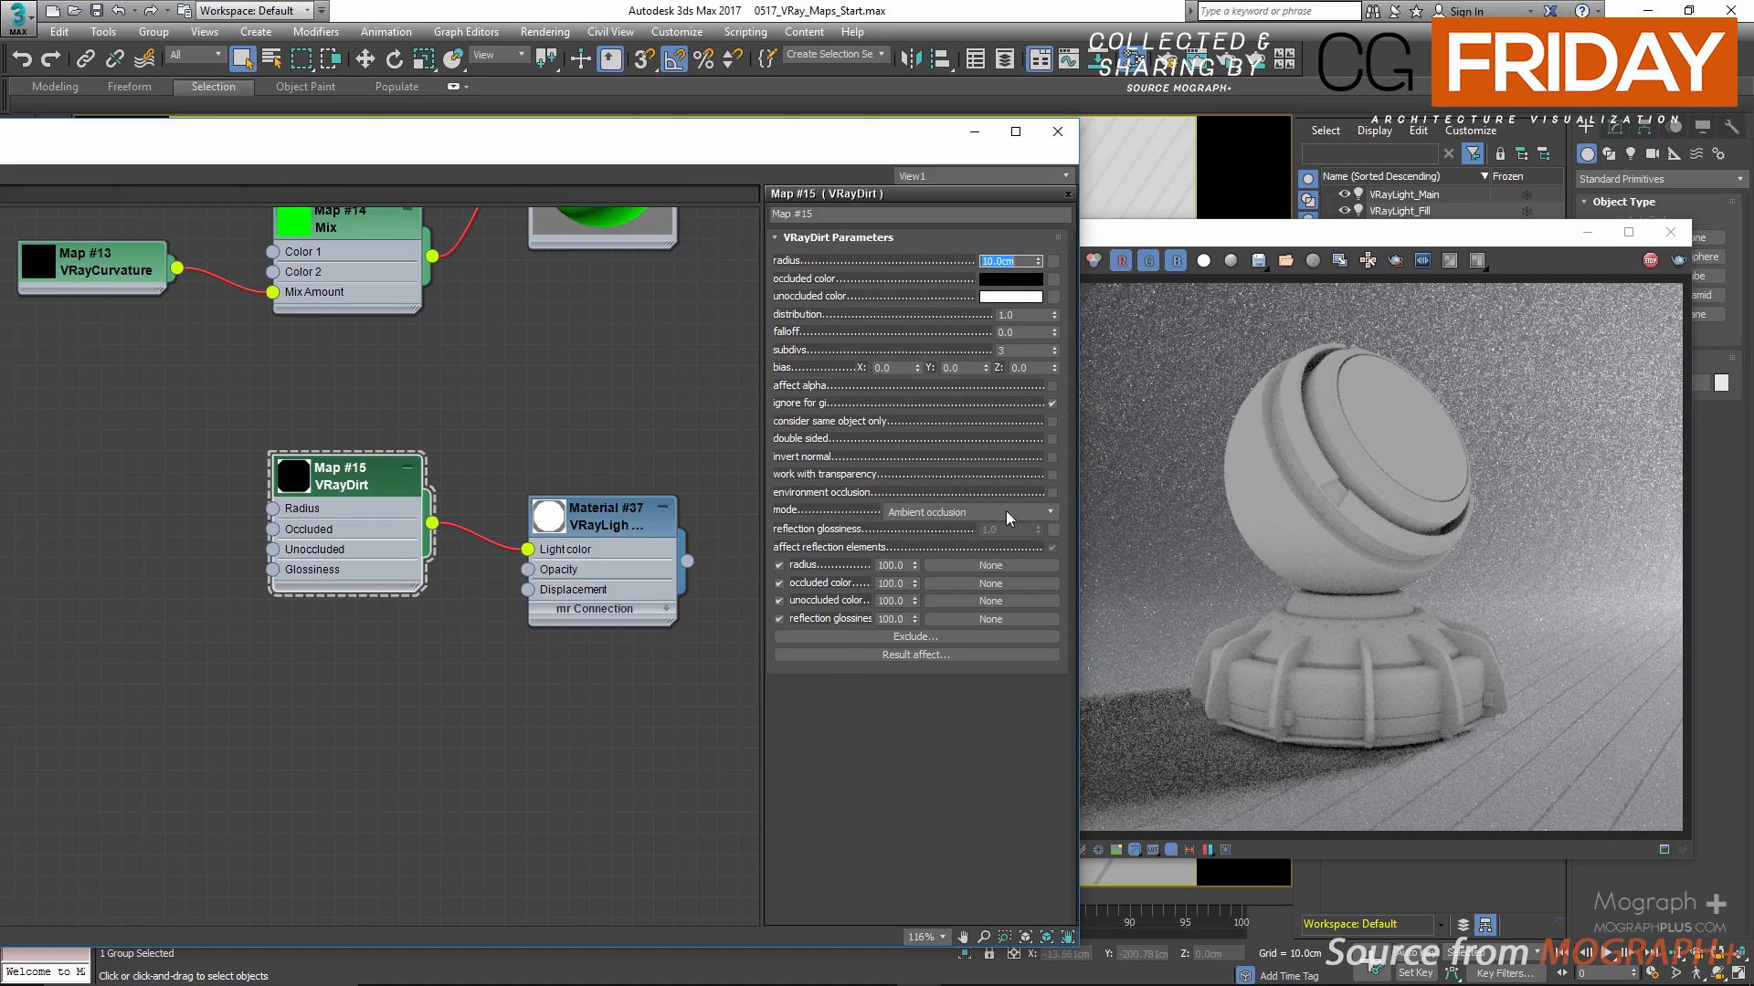
Step: Load the BW3.png bitmap as the radius map of the VRayDirt and shift the editor to show the new node
{"action": "left_click", "coordinate": [1054, 262]}
{"action": "double_click", "coordinate": [471, 264]}
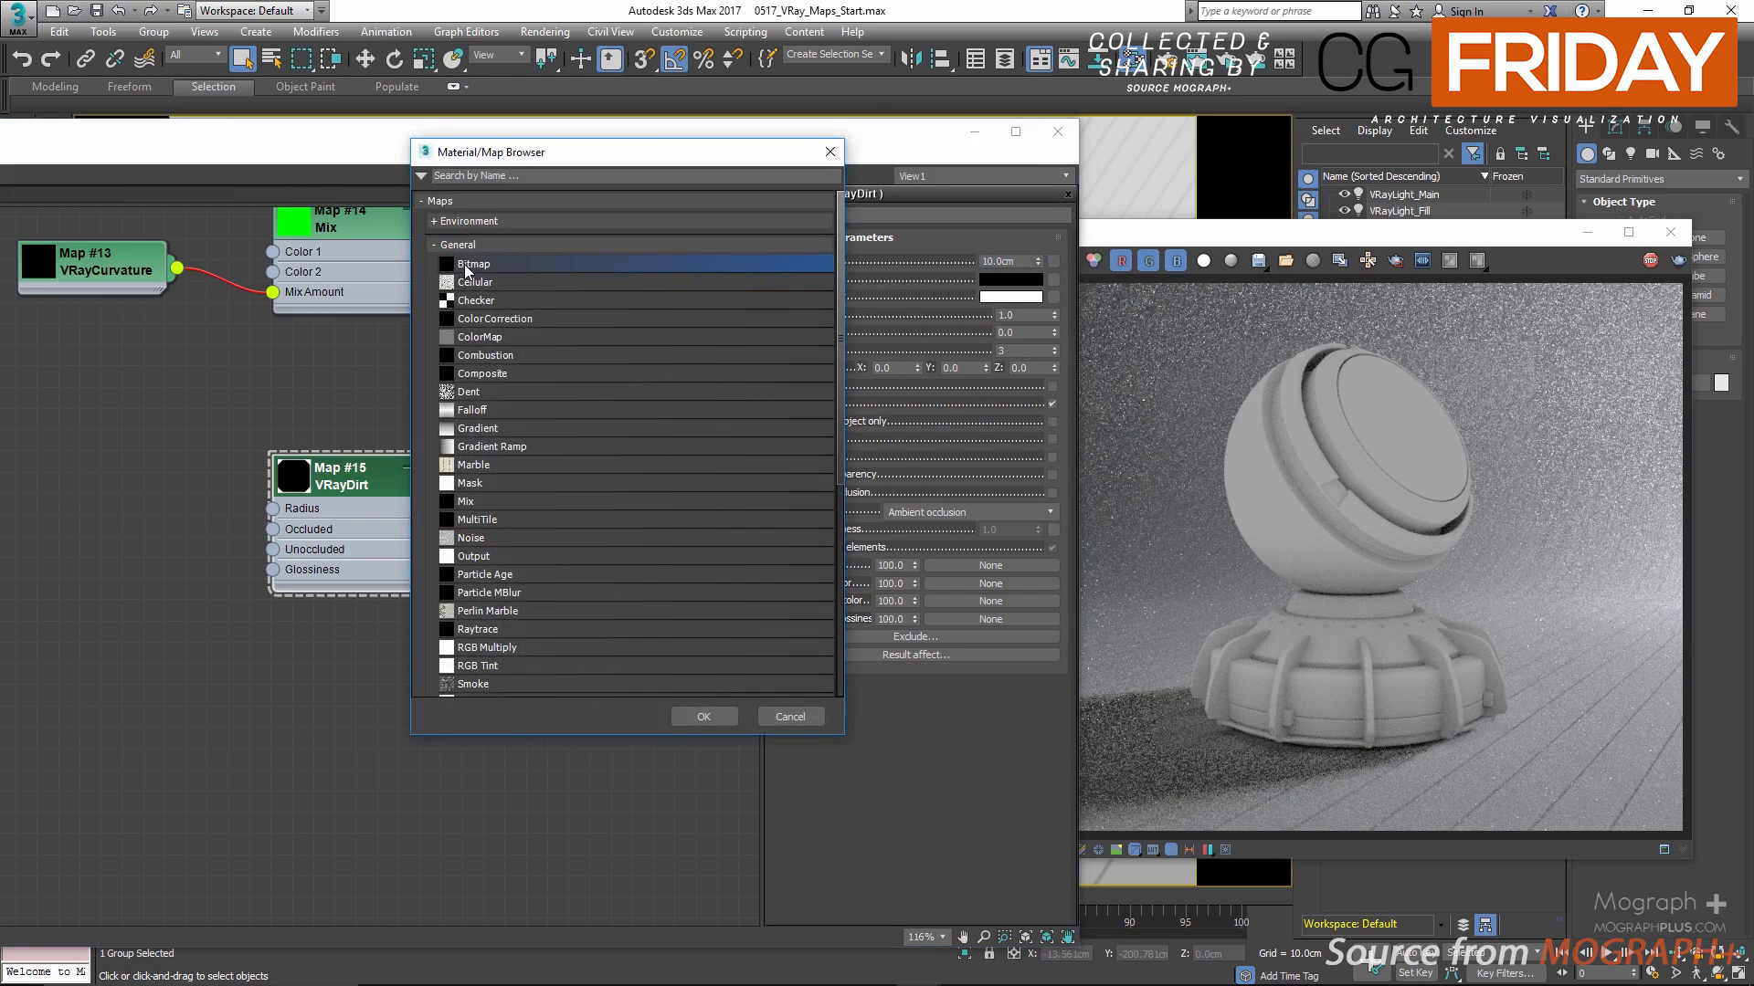
{"action": "scroll", "coordinate": [557, 385], "scroll_direction": "down", "scroll_amount": 10}
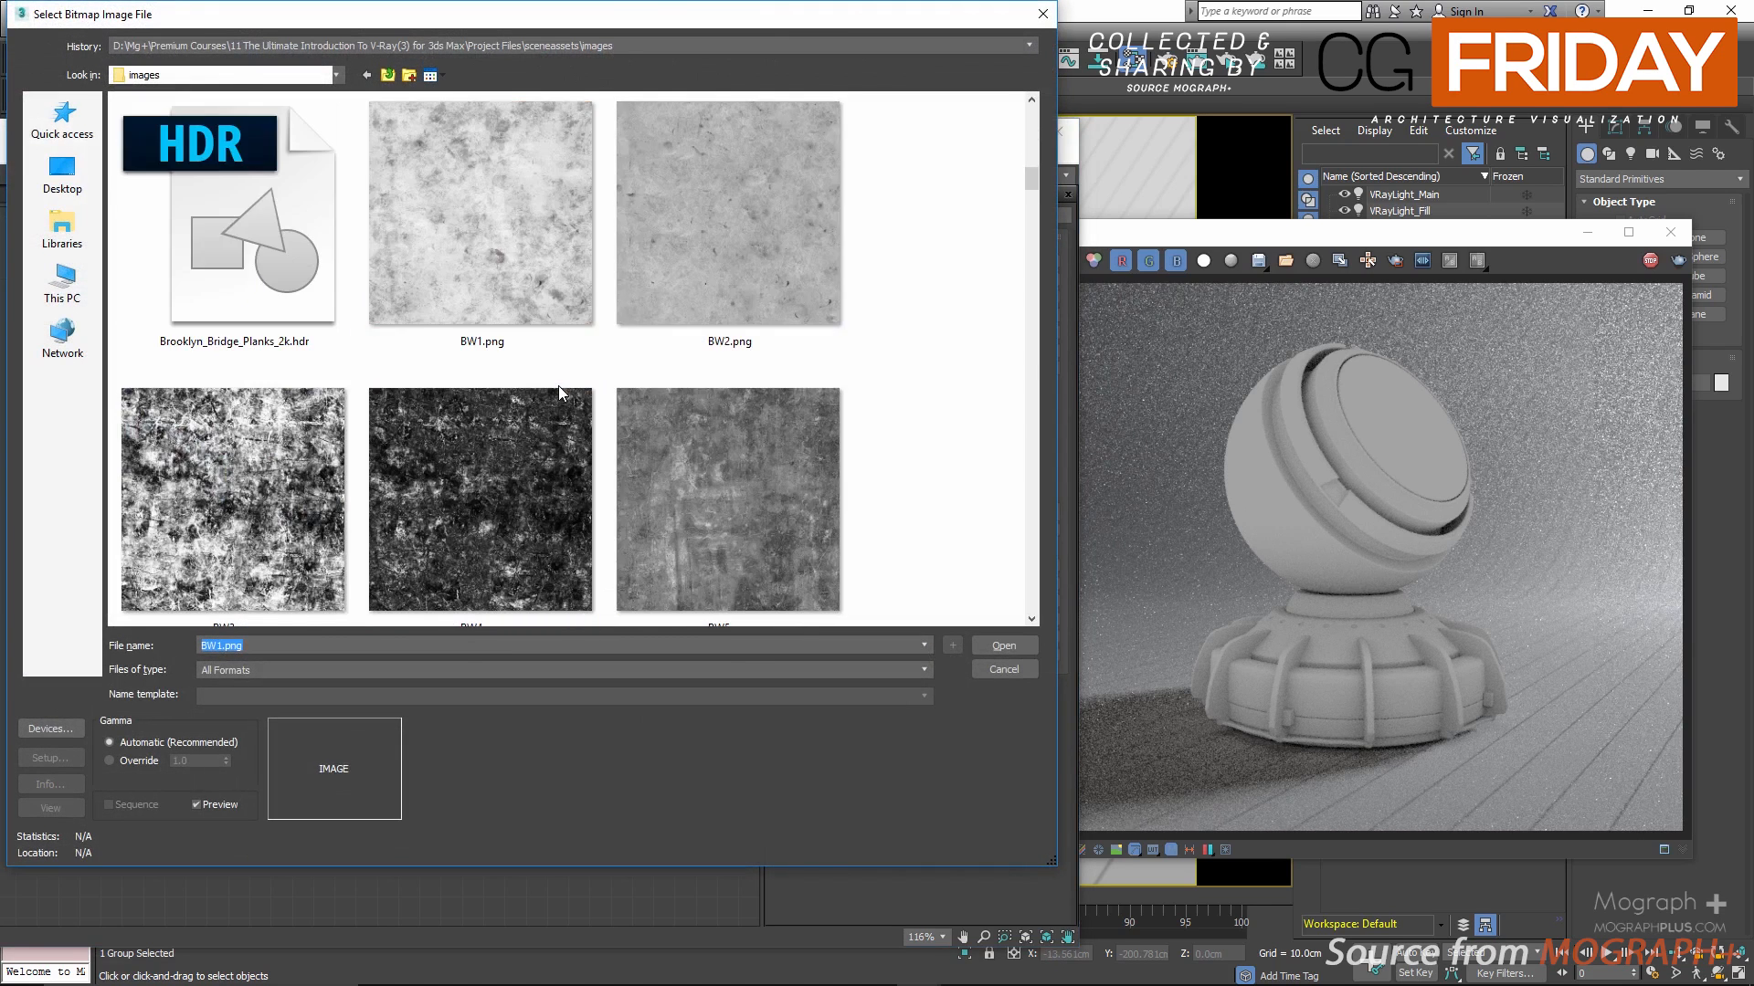
{"action": "double_click", "coordinate": [218, 470]}
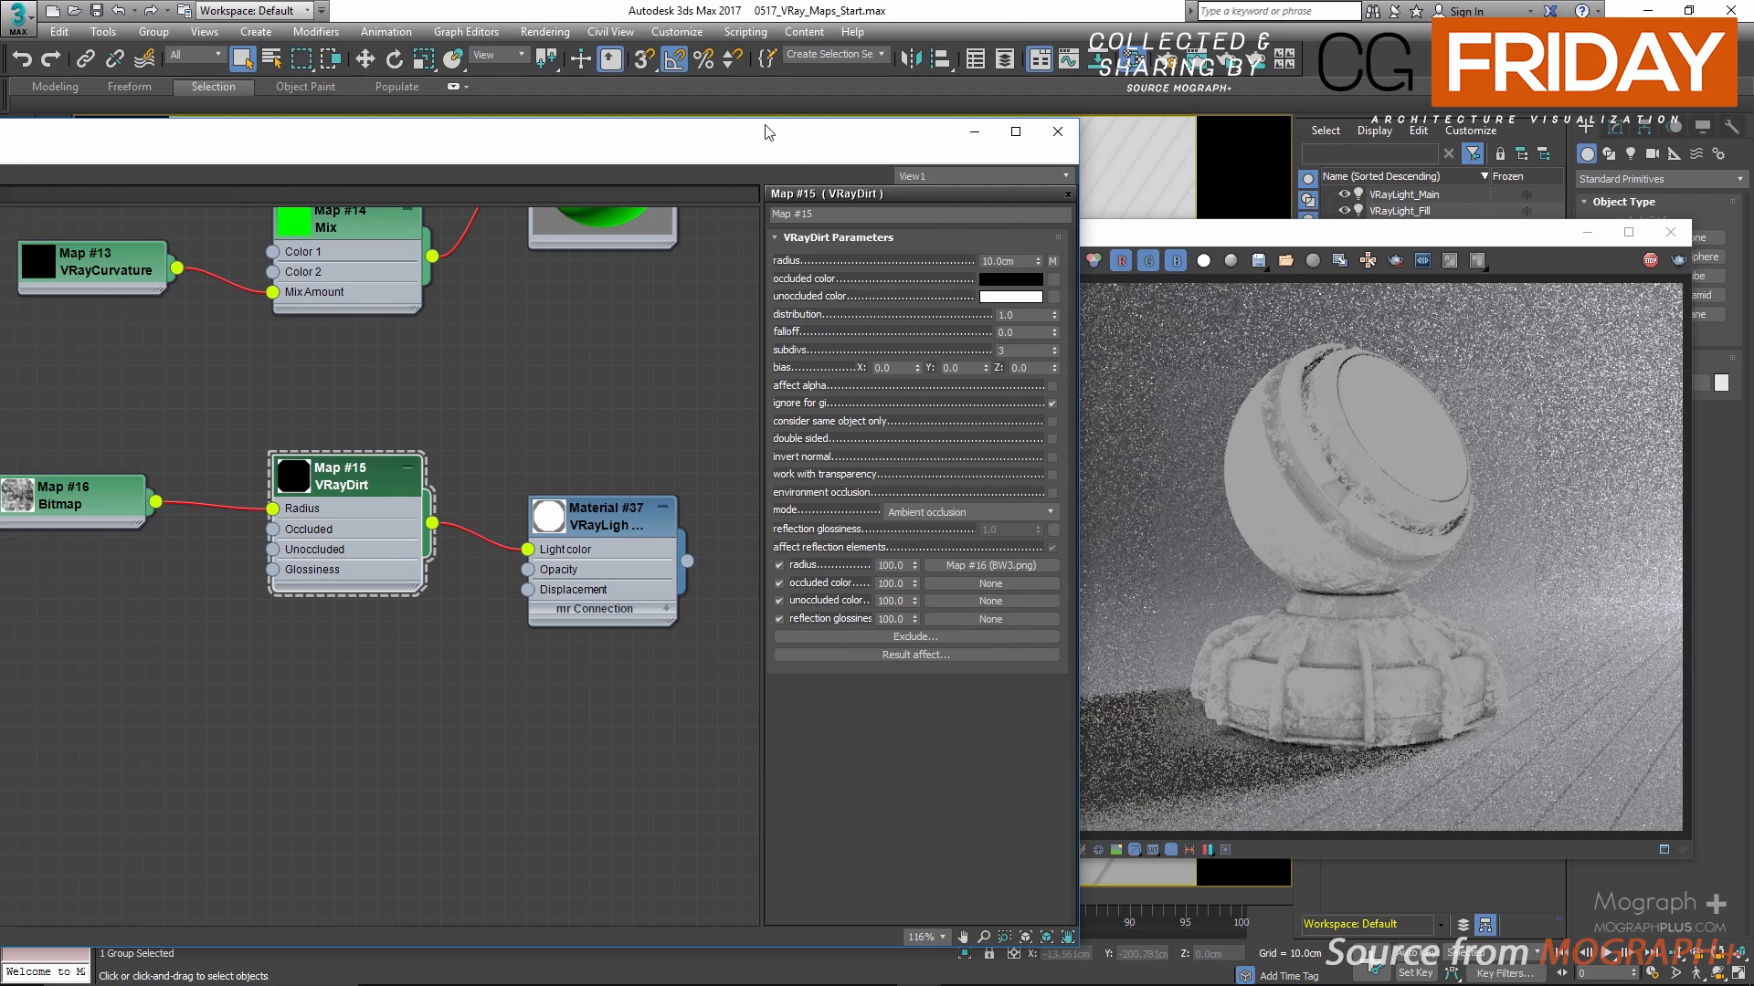
{"action": "left_click_drag", "start_coordinate": [786, 151], "coordinate": [820, 150]}
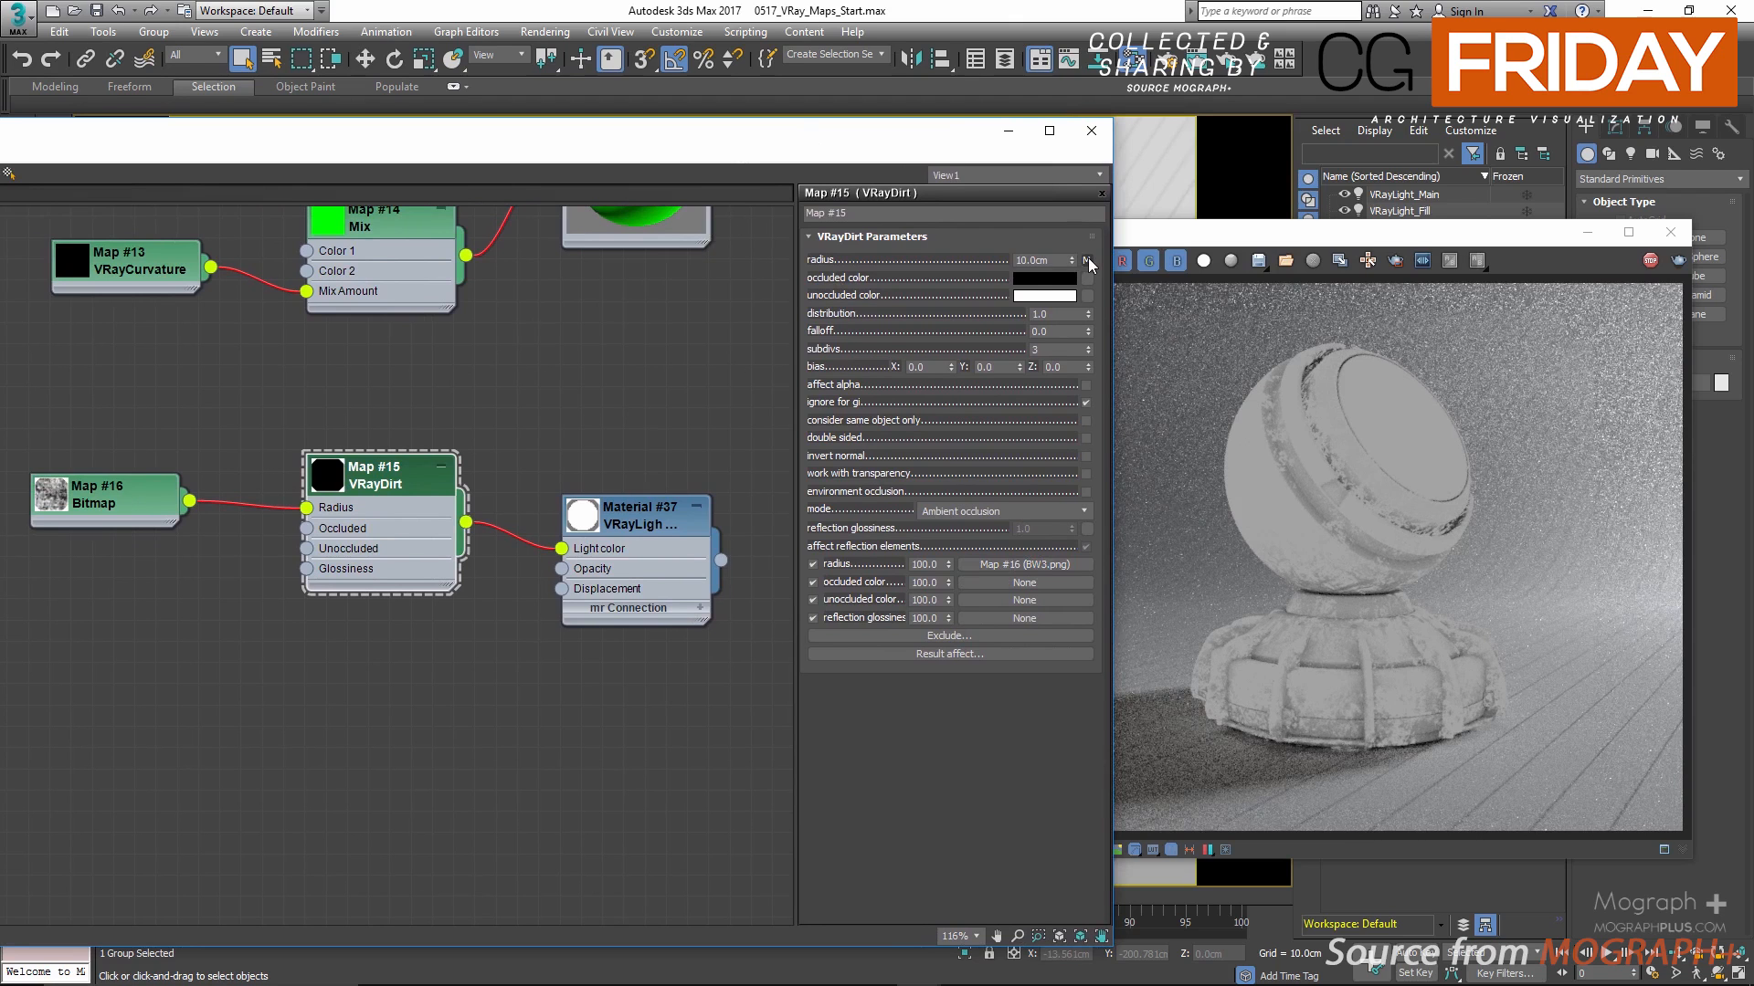
Step: Inspect the textured dirt up close in the render and try radius values of 20, 50 and 2 cm with the bitmap
{"action": "scroll", "coordinate": [1351, 533], "scroll_direction": "up", "scroll_amount": 1}
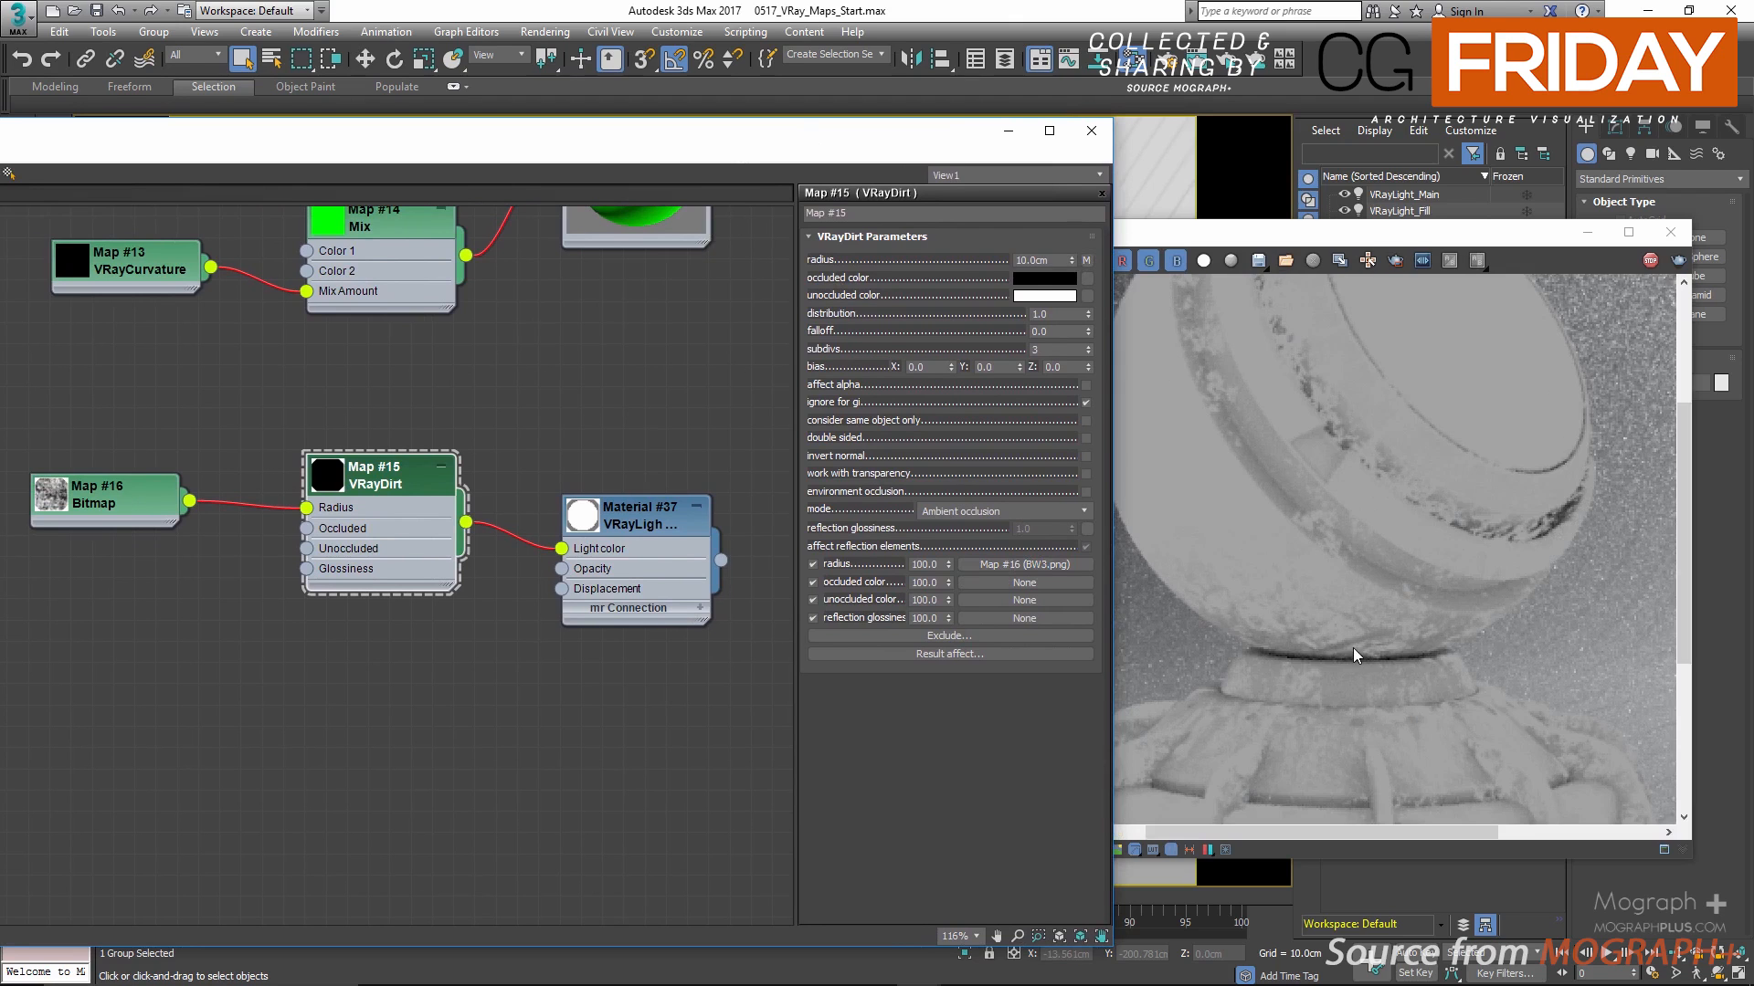
{"action": "middle_click_drag", "start_coordinate": [1352, 640], "coordinate": [1319, 561]}
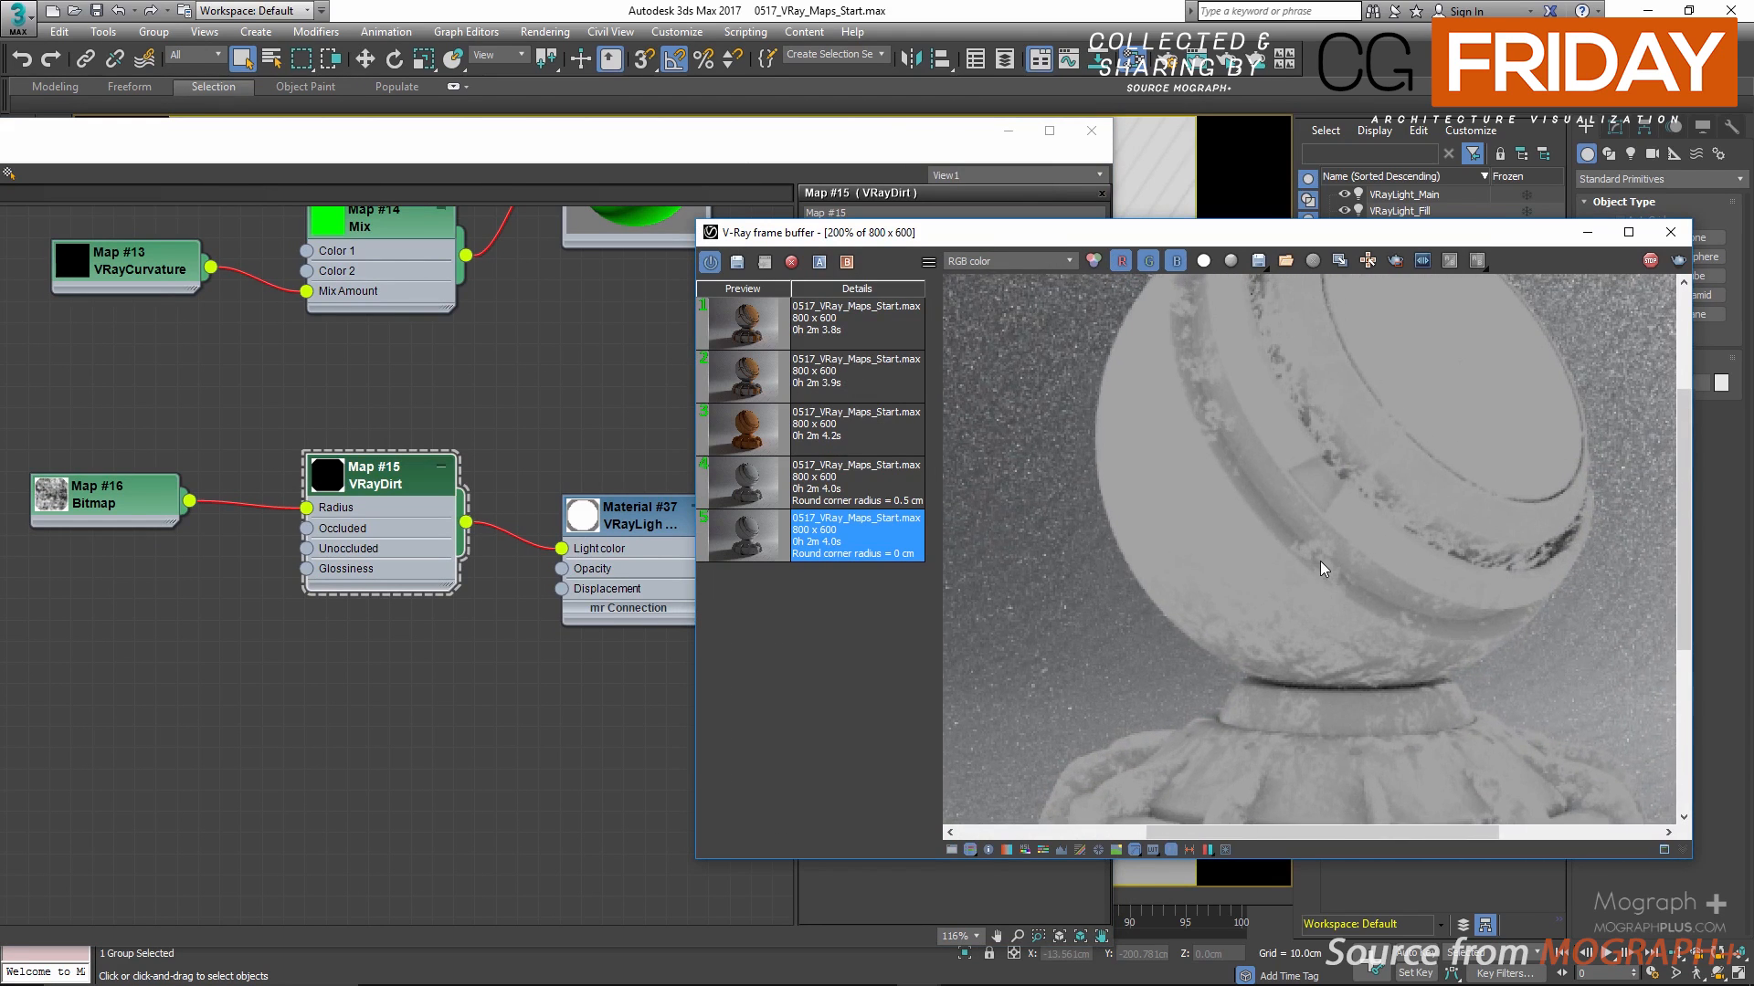
{"action": "scroll", "coordinate": [1318, 560], "scroll_direction": "down", "scroll_amount": 1}
{"action": "left_click", "coordinate": [605, 344]}
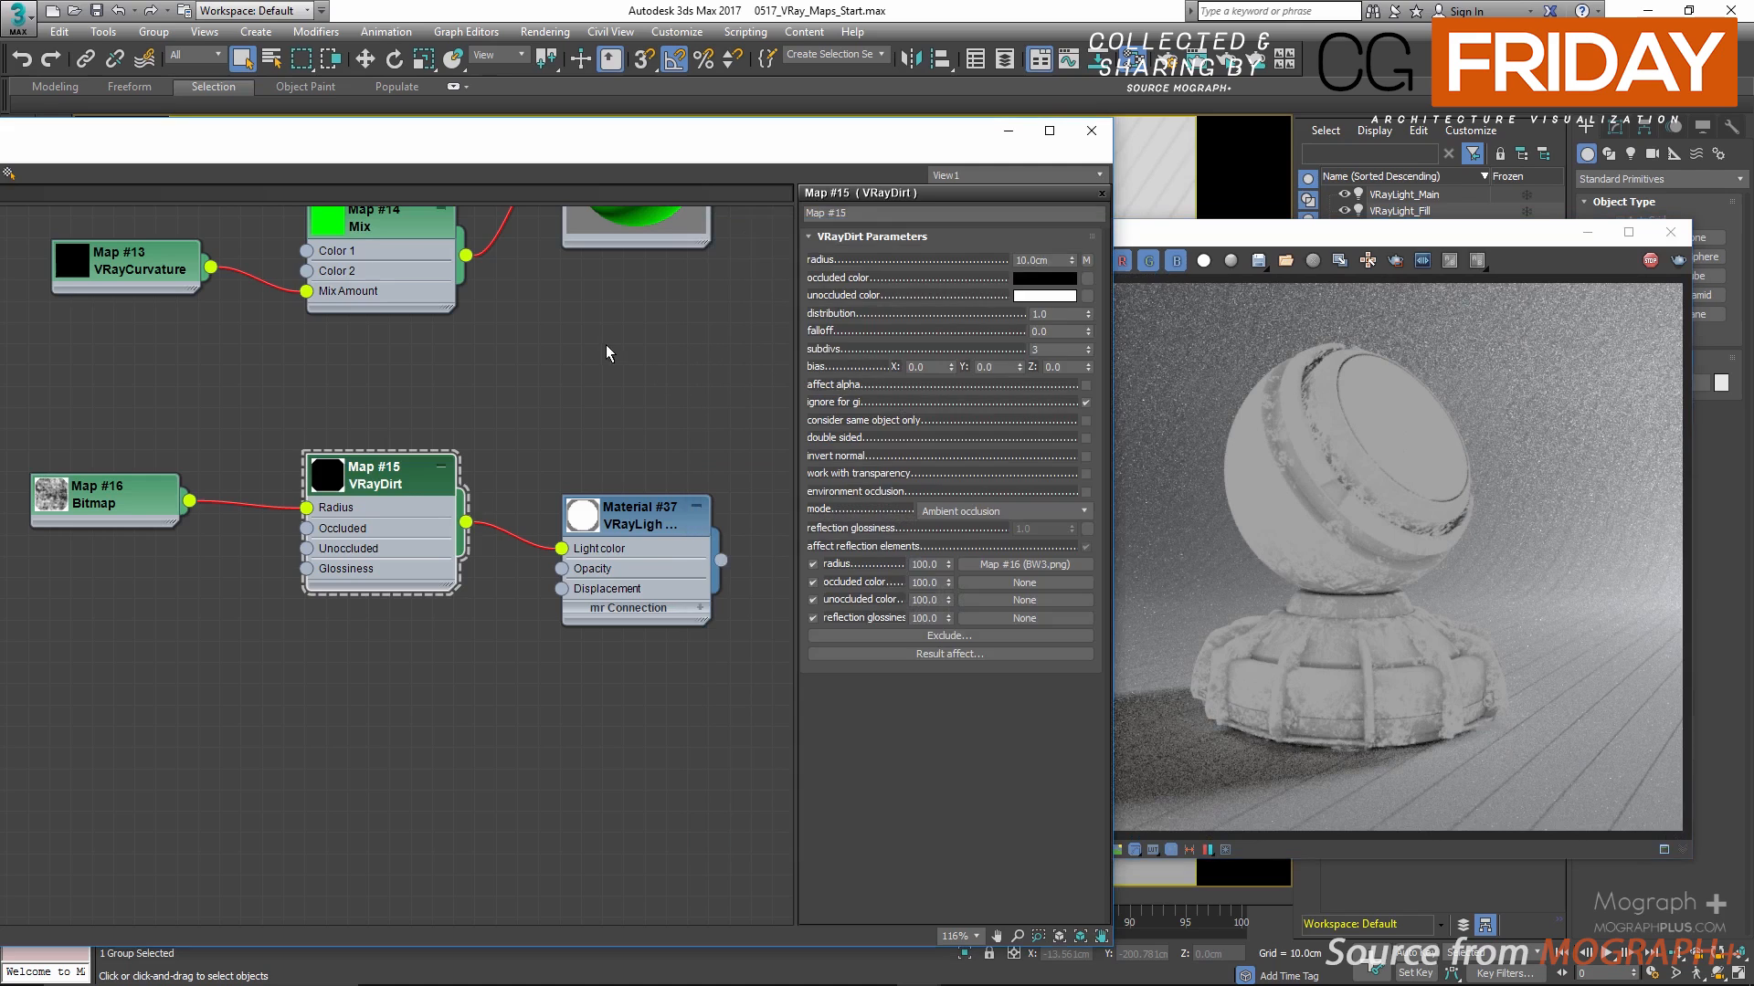
{"action": "double_click", "coordinate": [1036, 258]}
{"action": "type", "text": "20"}
{"action": "key", "text": "Return"}
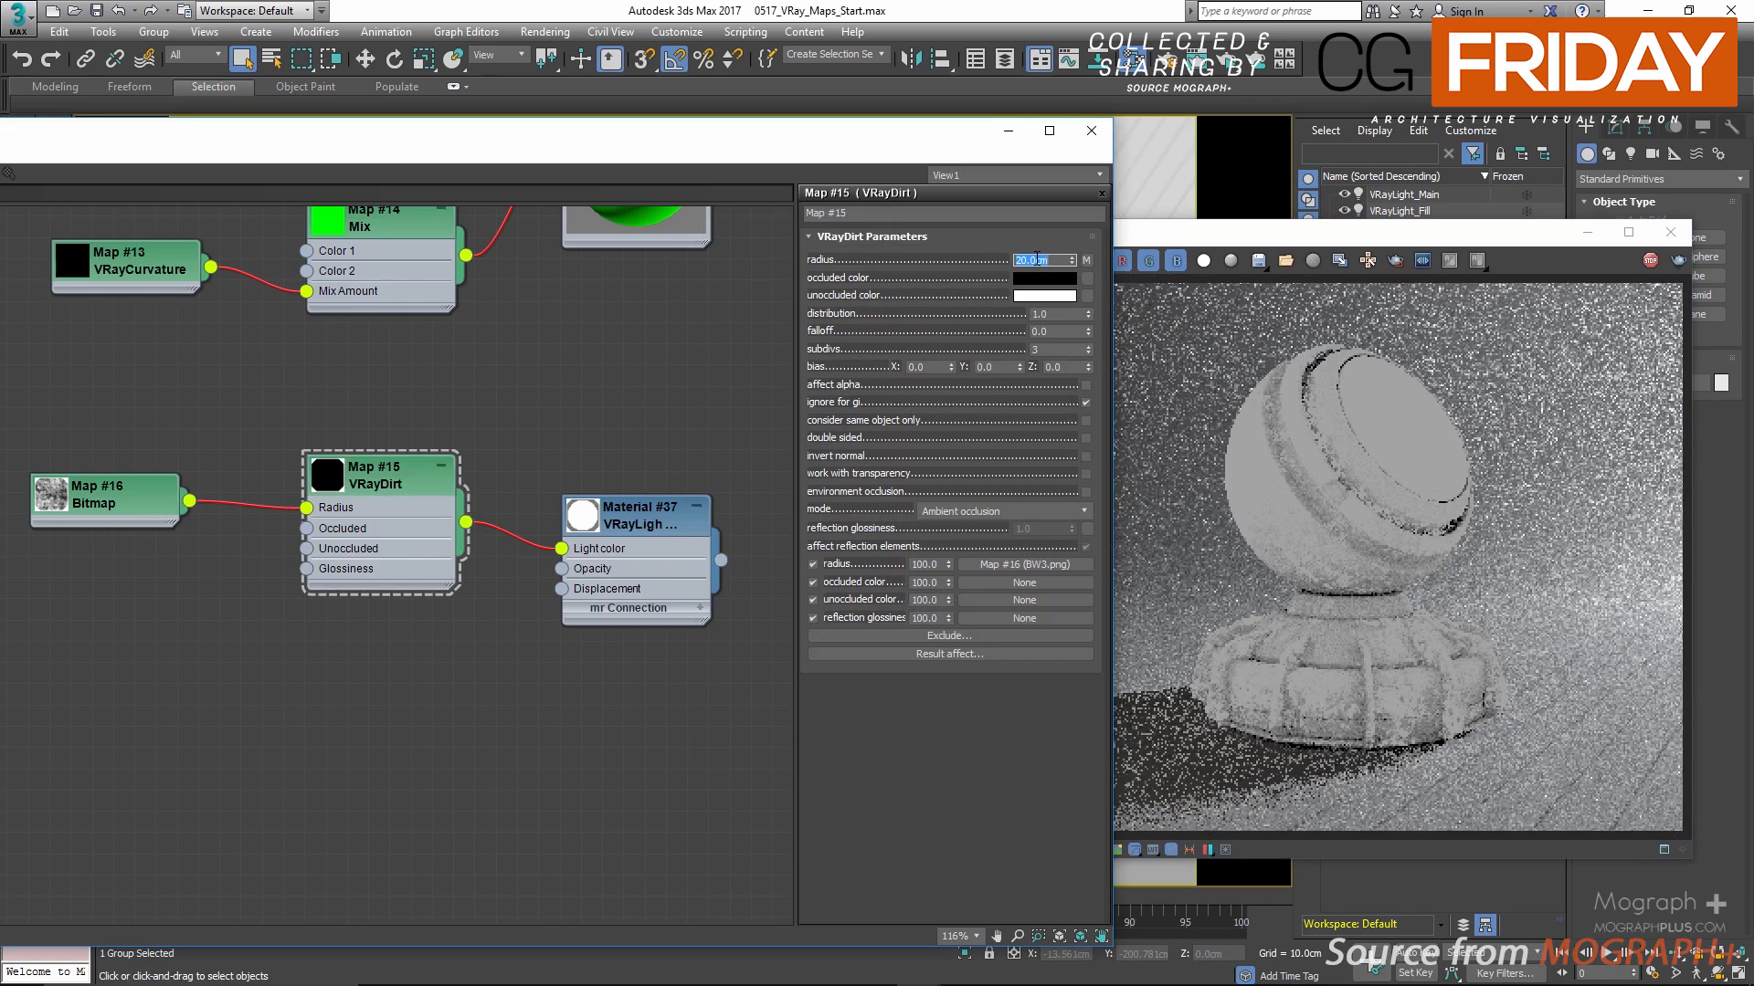
{"action": "type", "text": "50"}
{"action": "key", "text": "Return"}
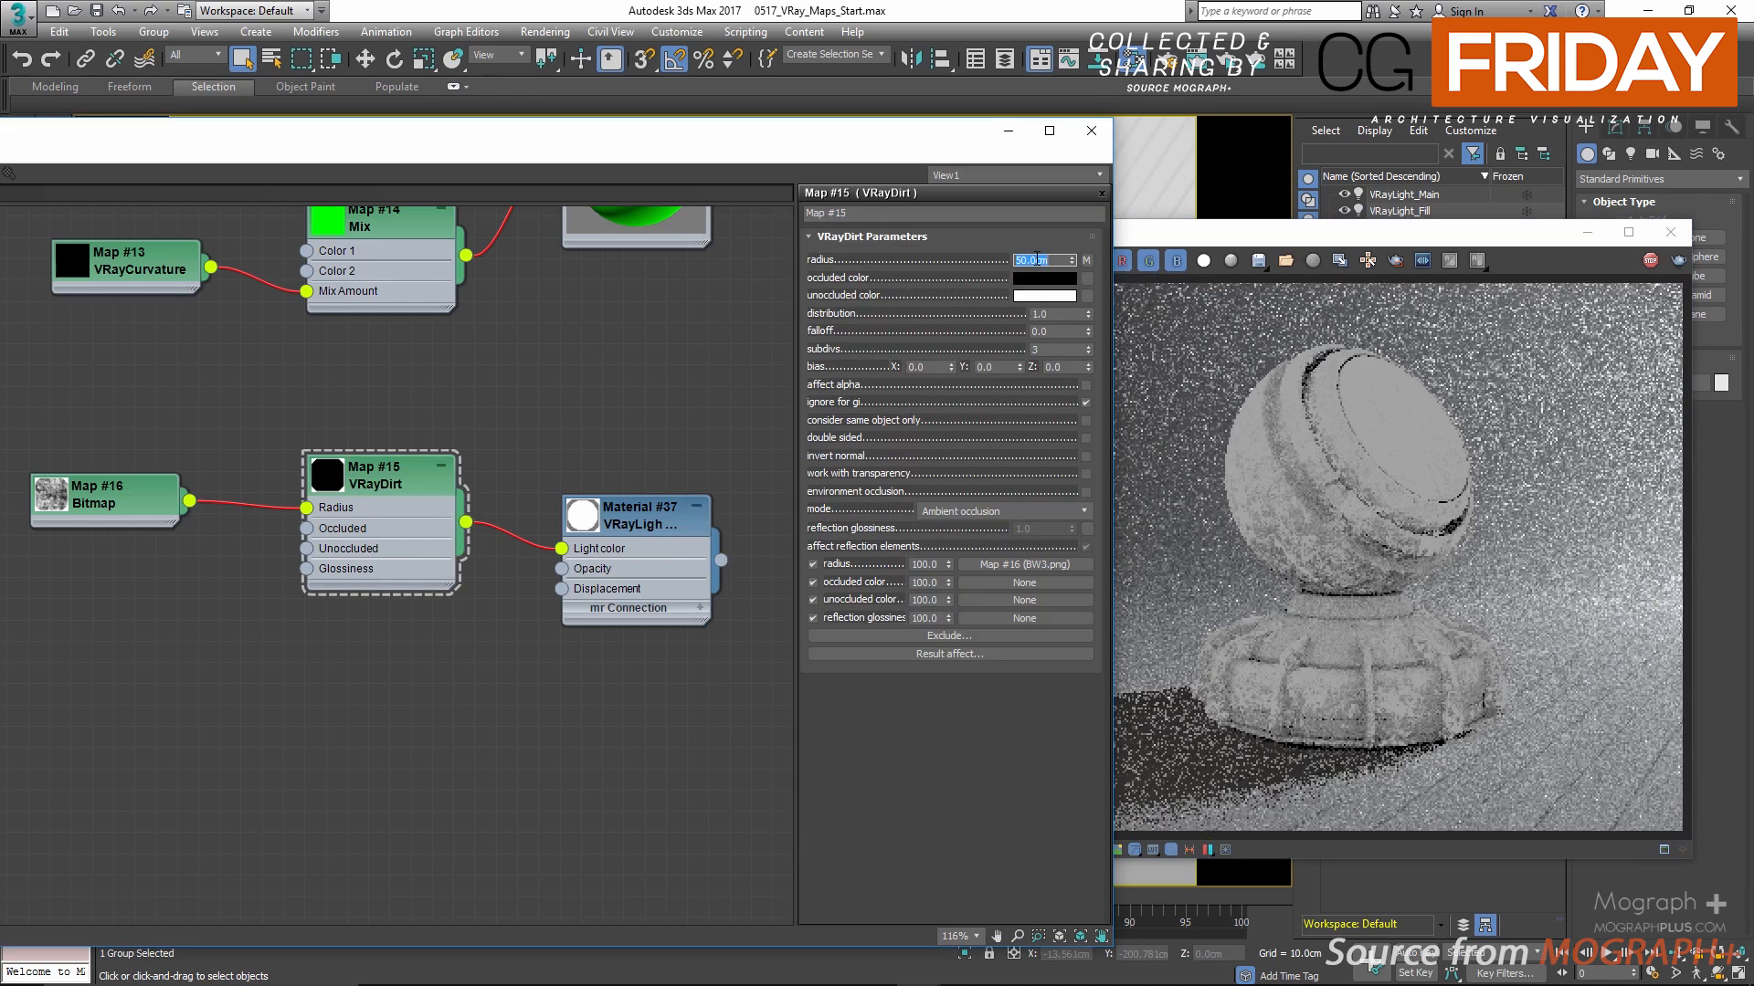
{"action": "type", "text": "2"}
{"action": "key", "text": "Return"}
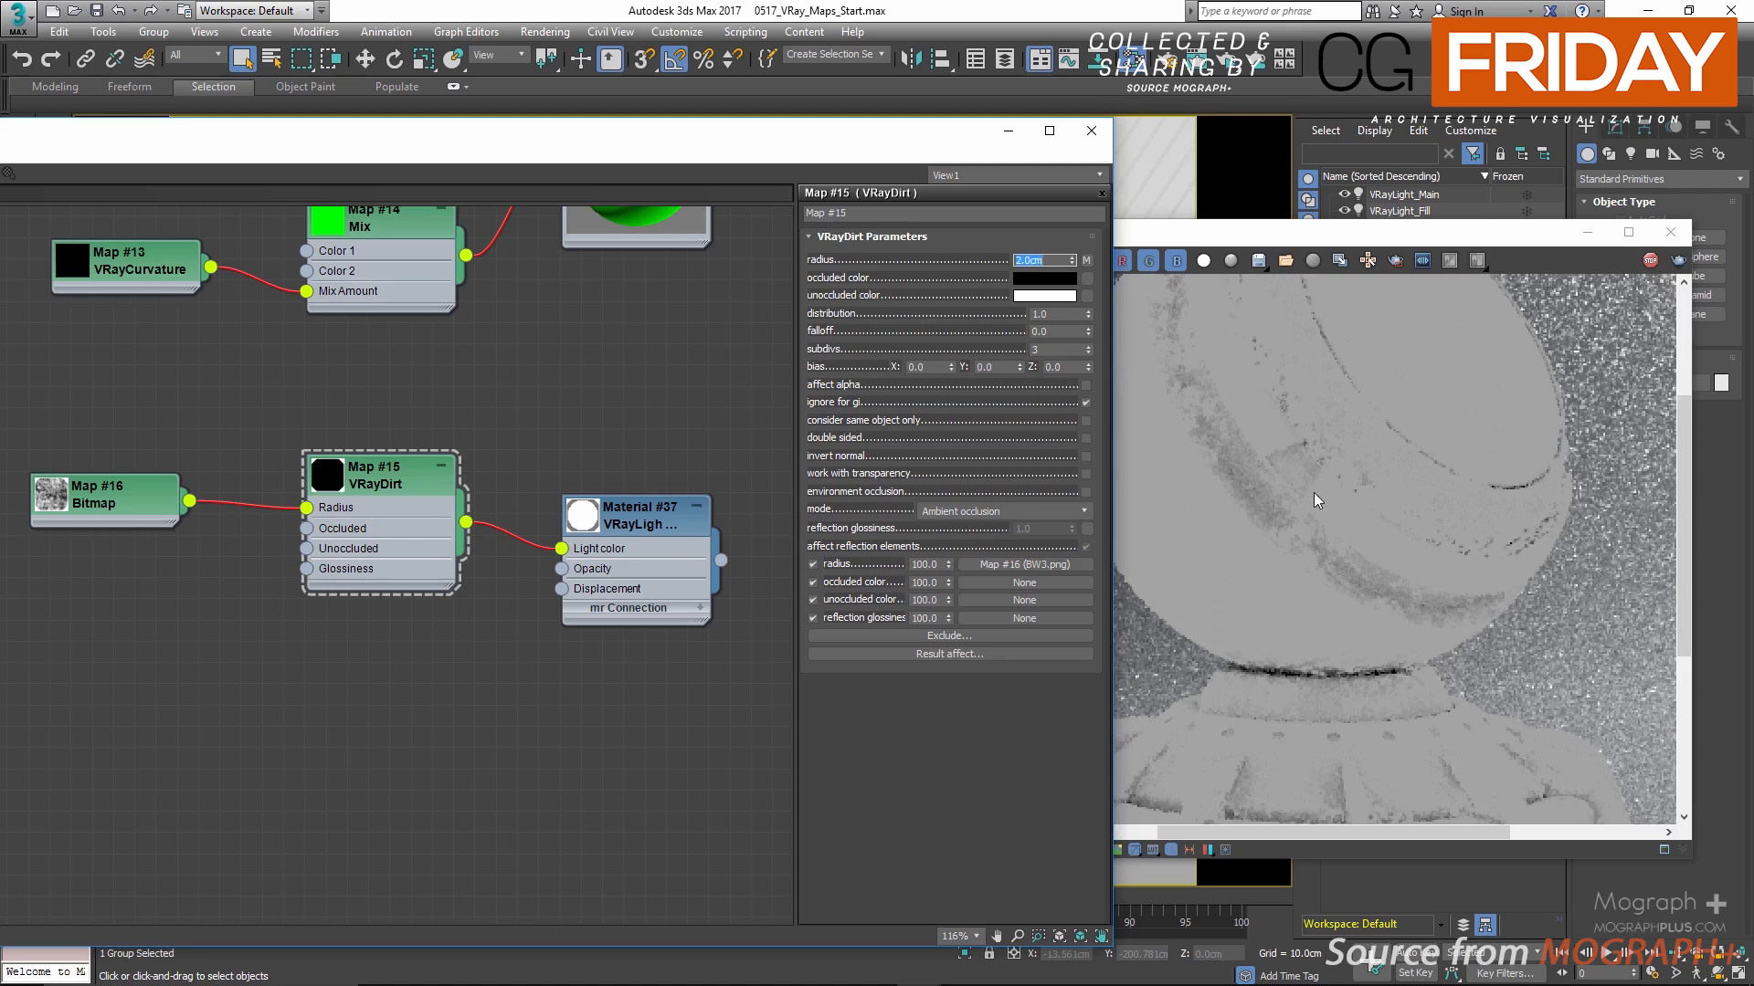
Step: Stop the render and disconnect the bitmap from the VRayDirt radius input
{"action": "left_click", "coordinate": [1650, 261]}
{"action": "left_click", "coordinate": [252, 500]}
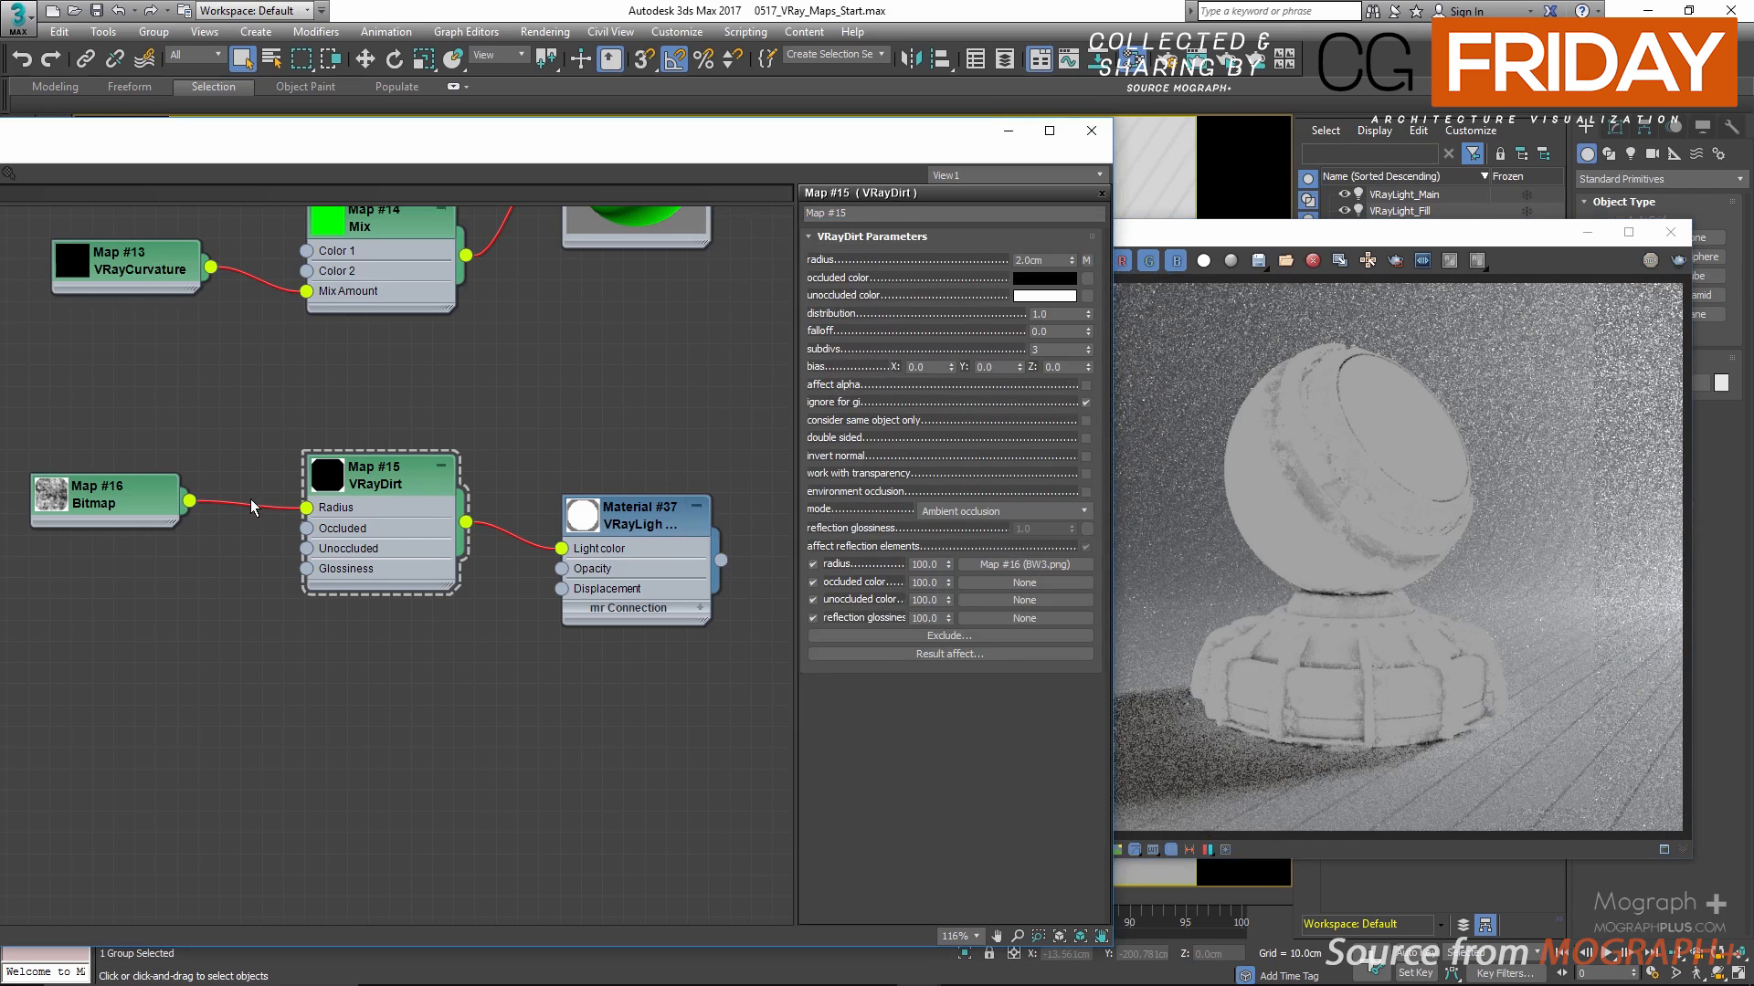
{"action": "key", "text": "Delete"}
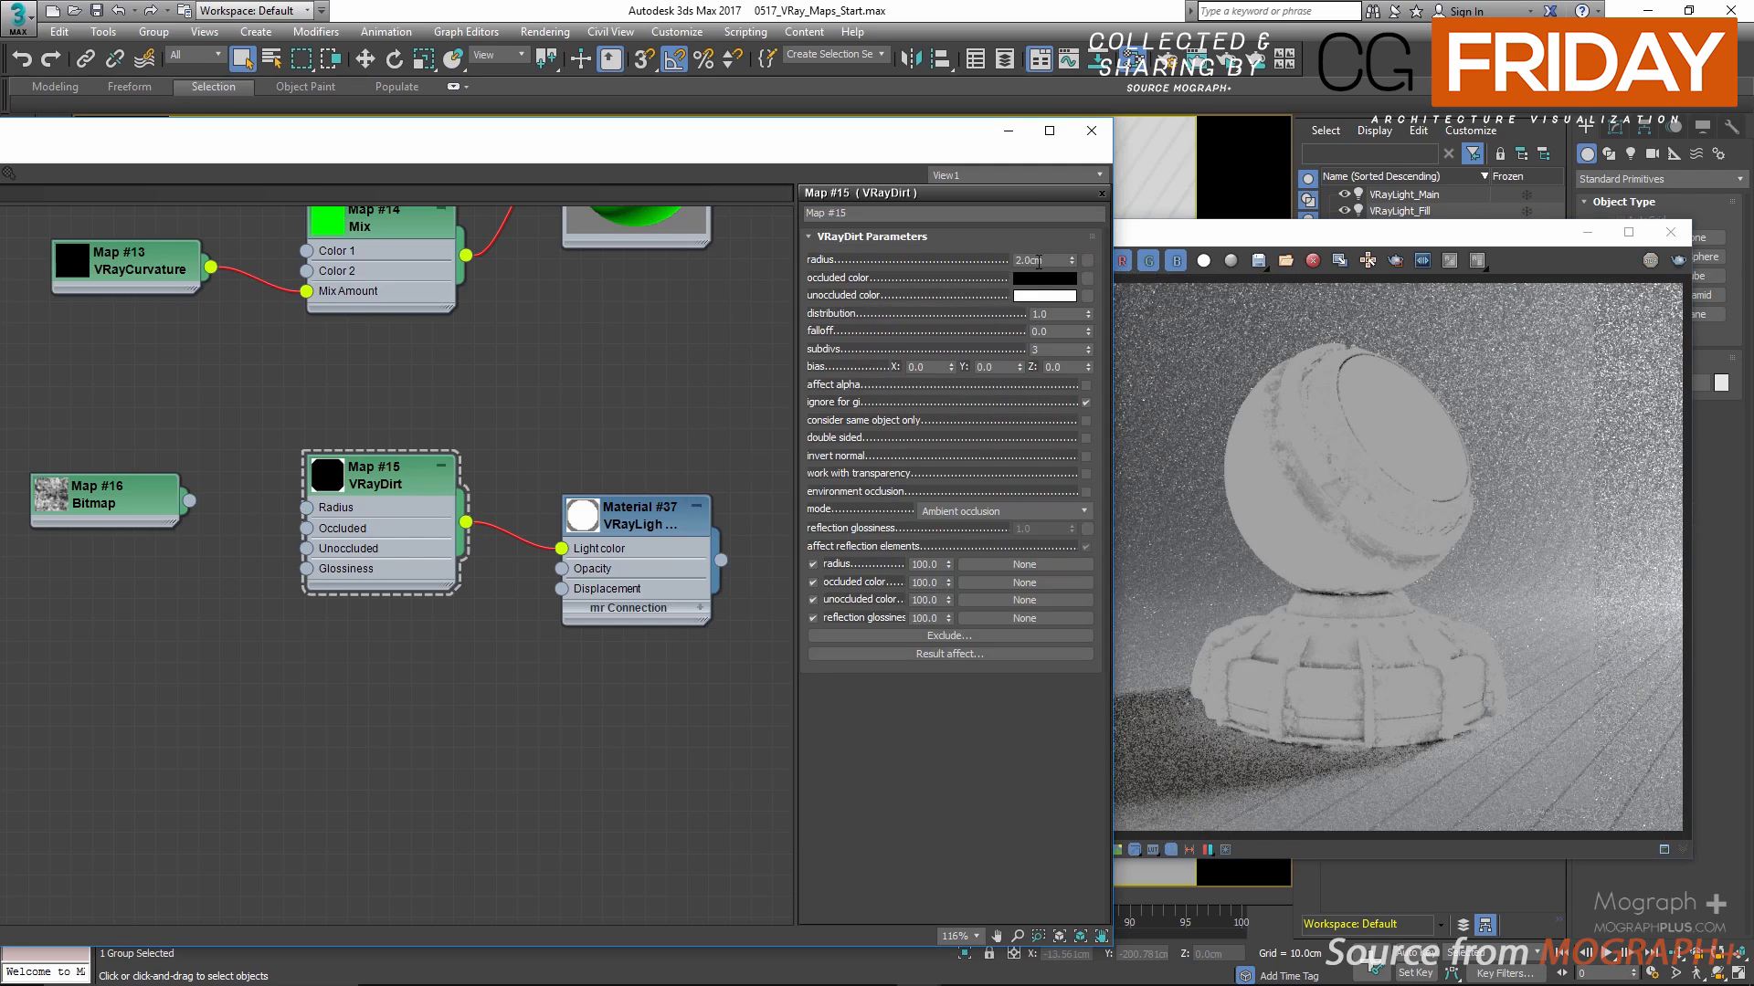
Step: Set the VRayDirt radius to 10 cm and start a new render of the shader ball
{"action": "double_click", "coordinate": [1038, 262]}
{"action": "type", "text": "10"}
{"action": "key", "text": "Return"}
{"action": "left_click", "coordinate": [1230, 61]}
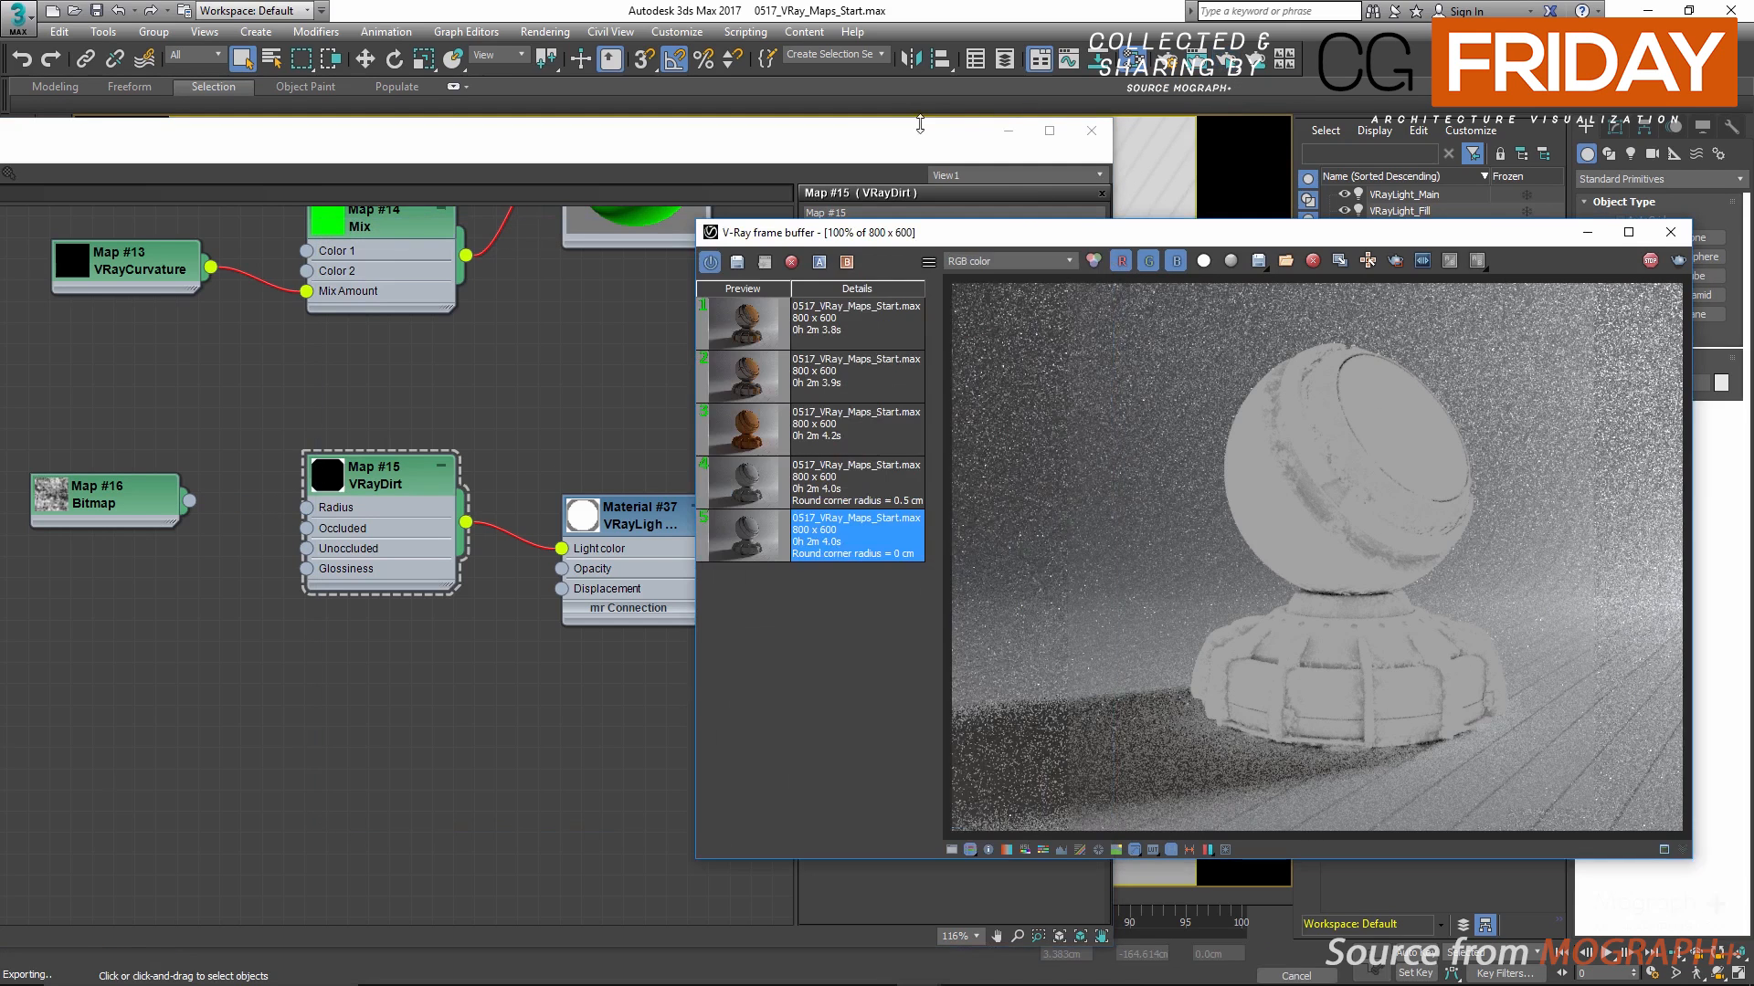
{"action": "left_click", "coordinate": [991, 262]}
Step: Try a pinkish red occluded color on the VRayDirt map and cancel the color change
{"action": "left_click", "coordinate": [1033, 280]}
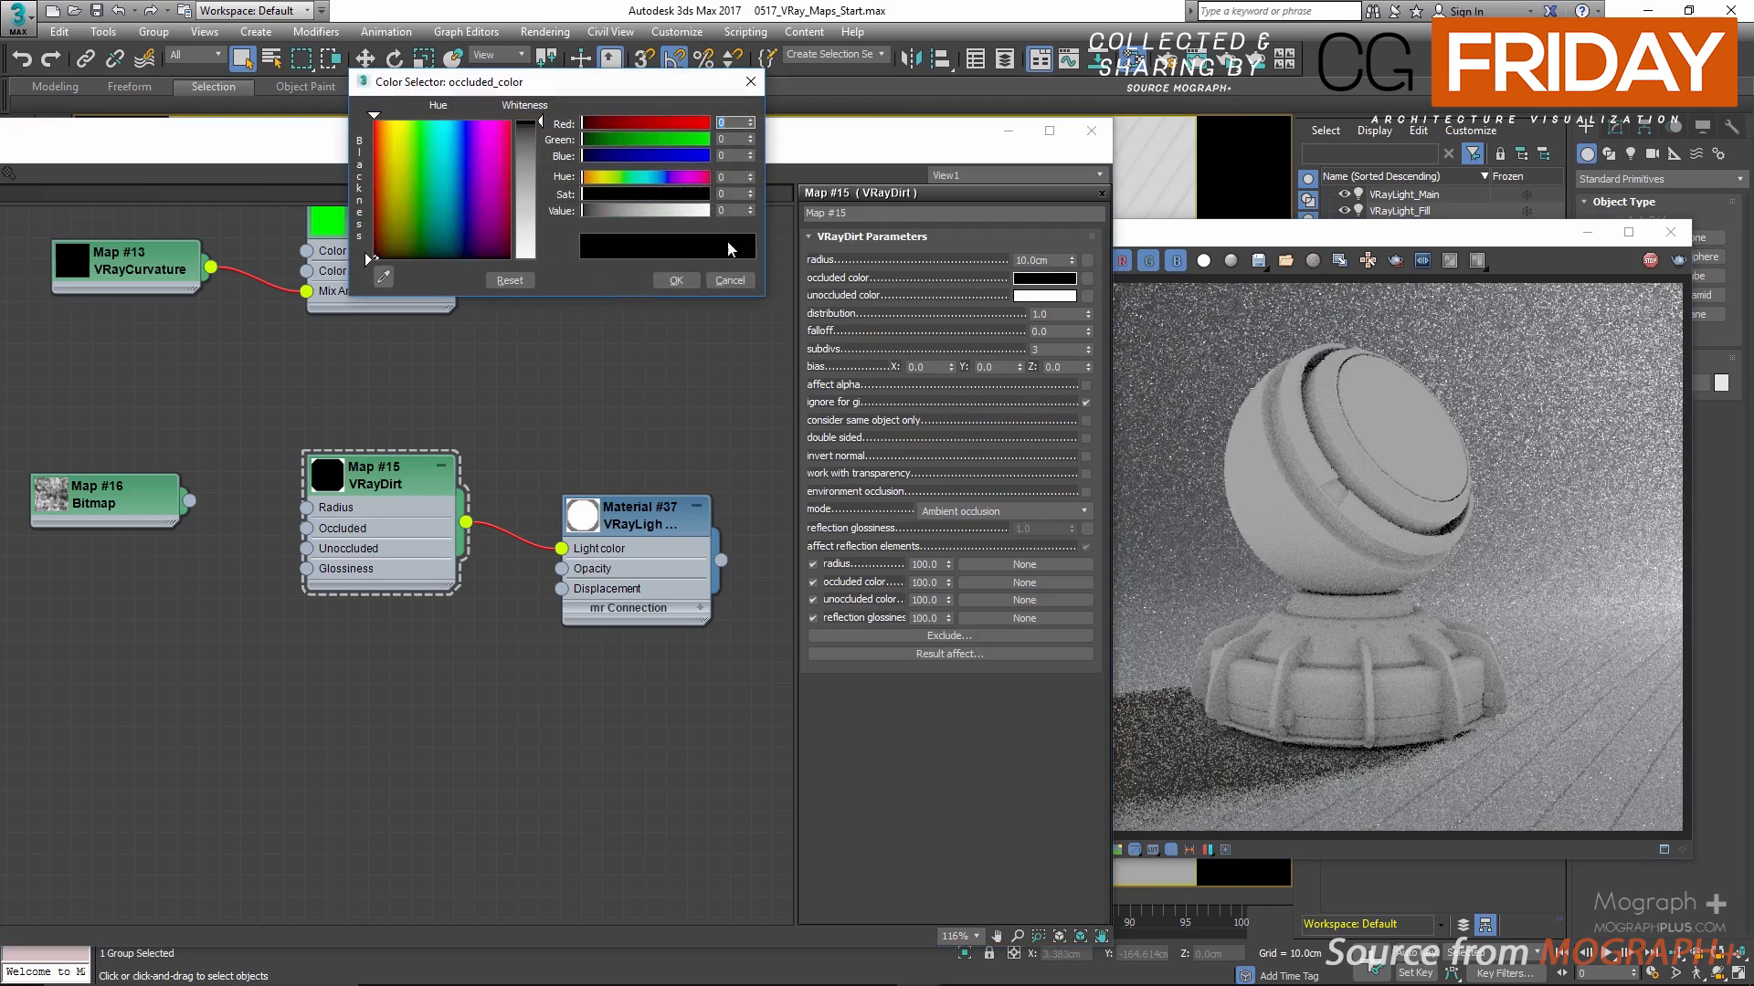
{"action": "left_click_drag", "start_coordinate": [690, 208], "coordinate": [703, 211]}
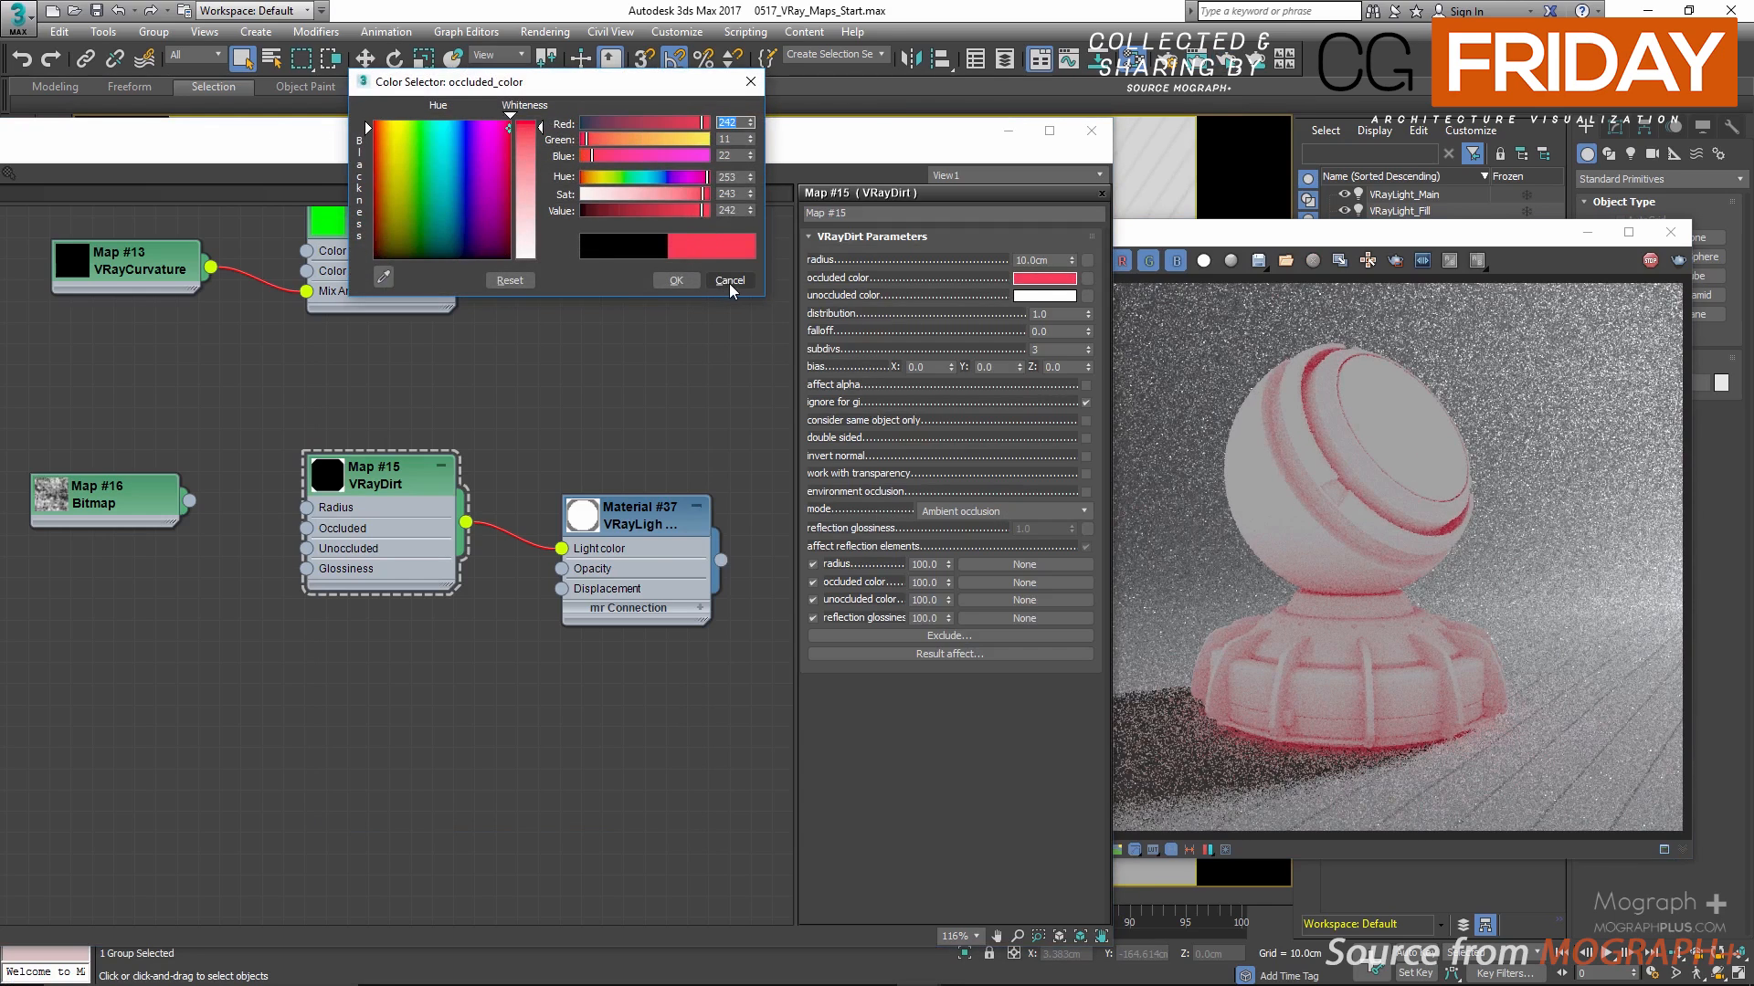
{"action": "left_click", "coordinate": [730, 283]}
Step: Try a blue and a green unoccluded color on the VRayDirt map and cancel the color change
{"action": "left_click", "coordinate": [1038, 296]}
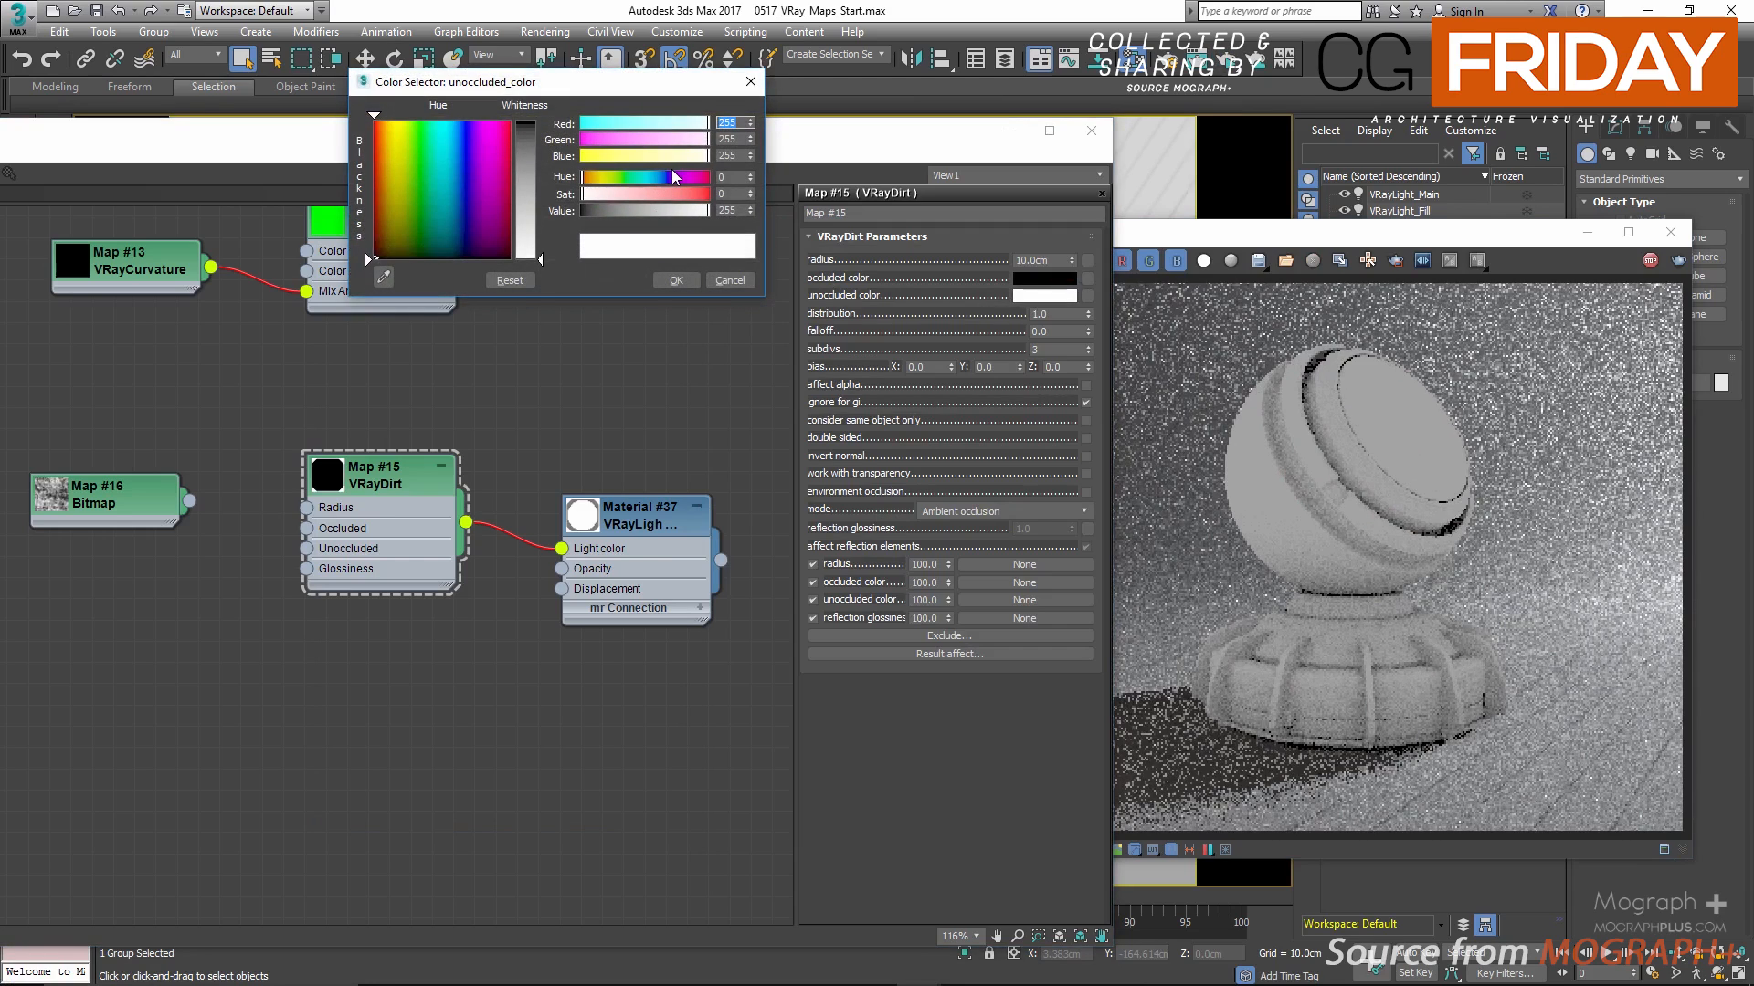
{"action": "left_click", "coordinate": [662, 174]}
{"action": "left_click_drag", "start_coordinate": [685, 194], "coordinate": [704, 195]}
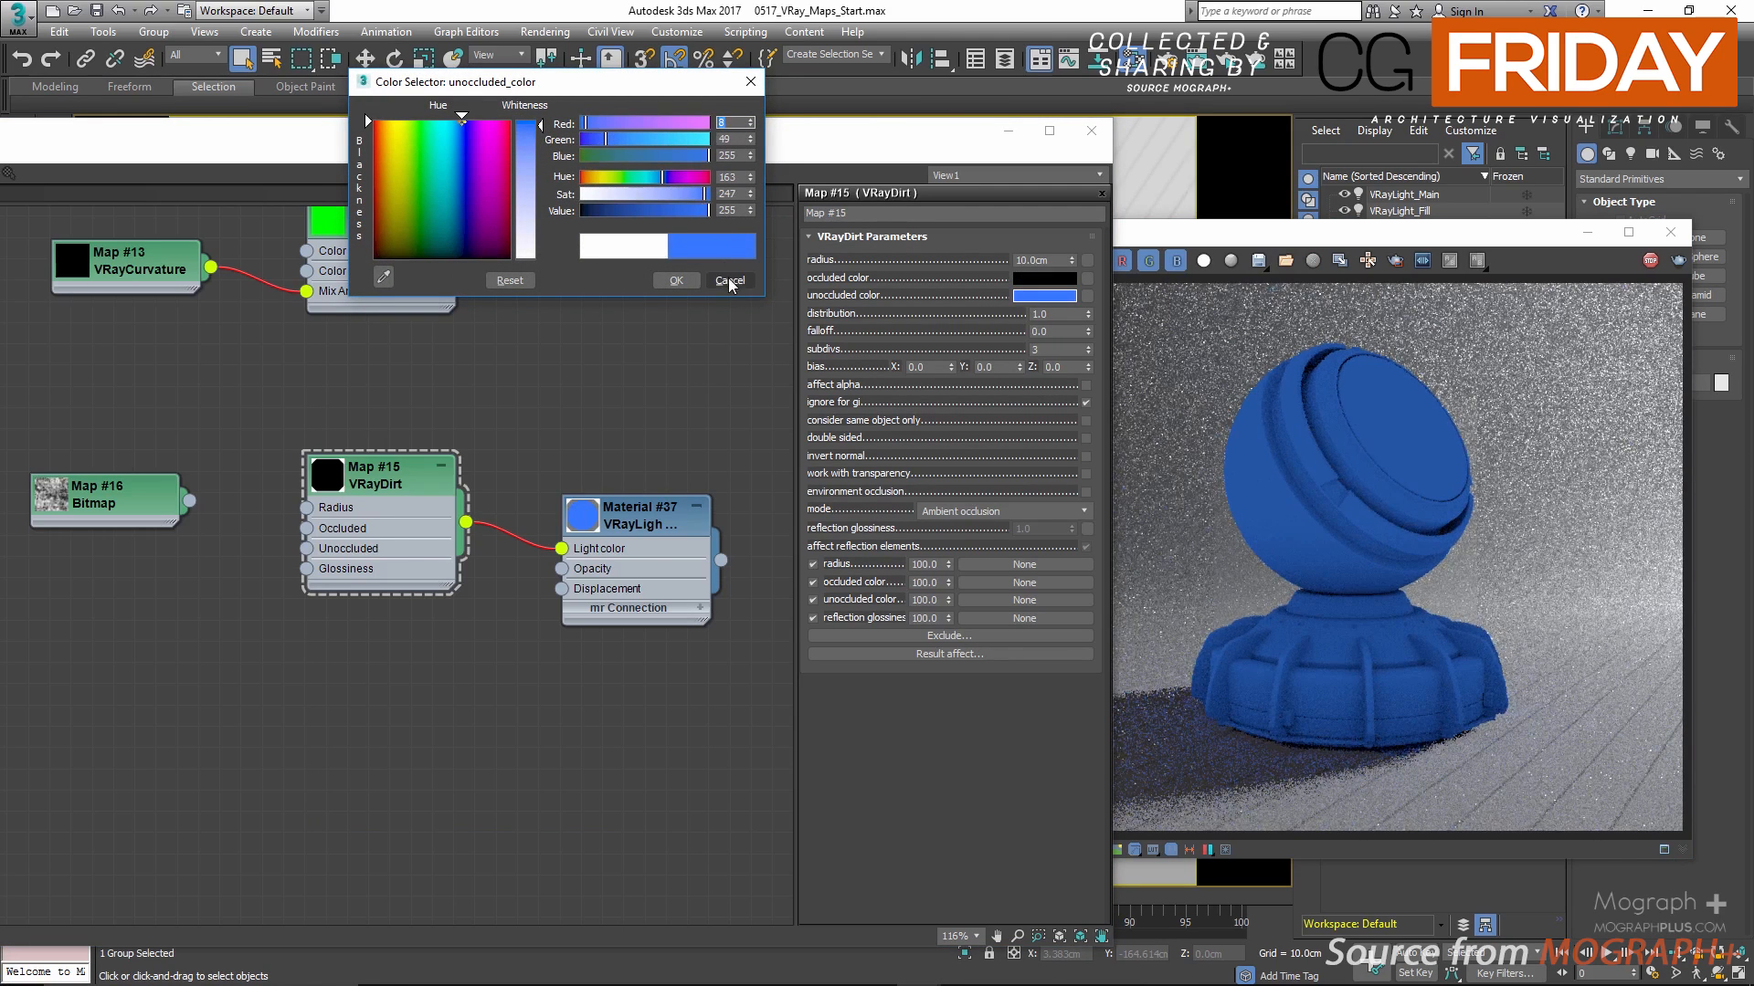
{"action": "left_click", "coordinate": [623, 177]}
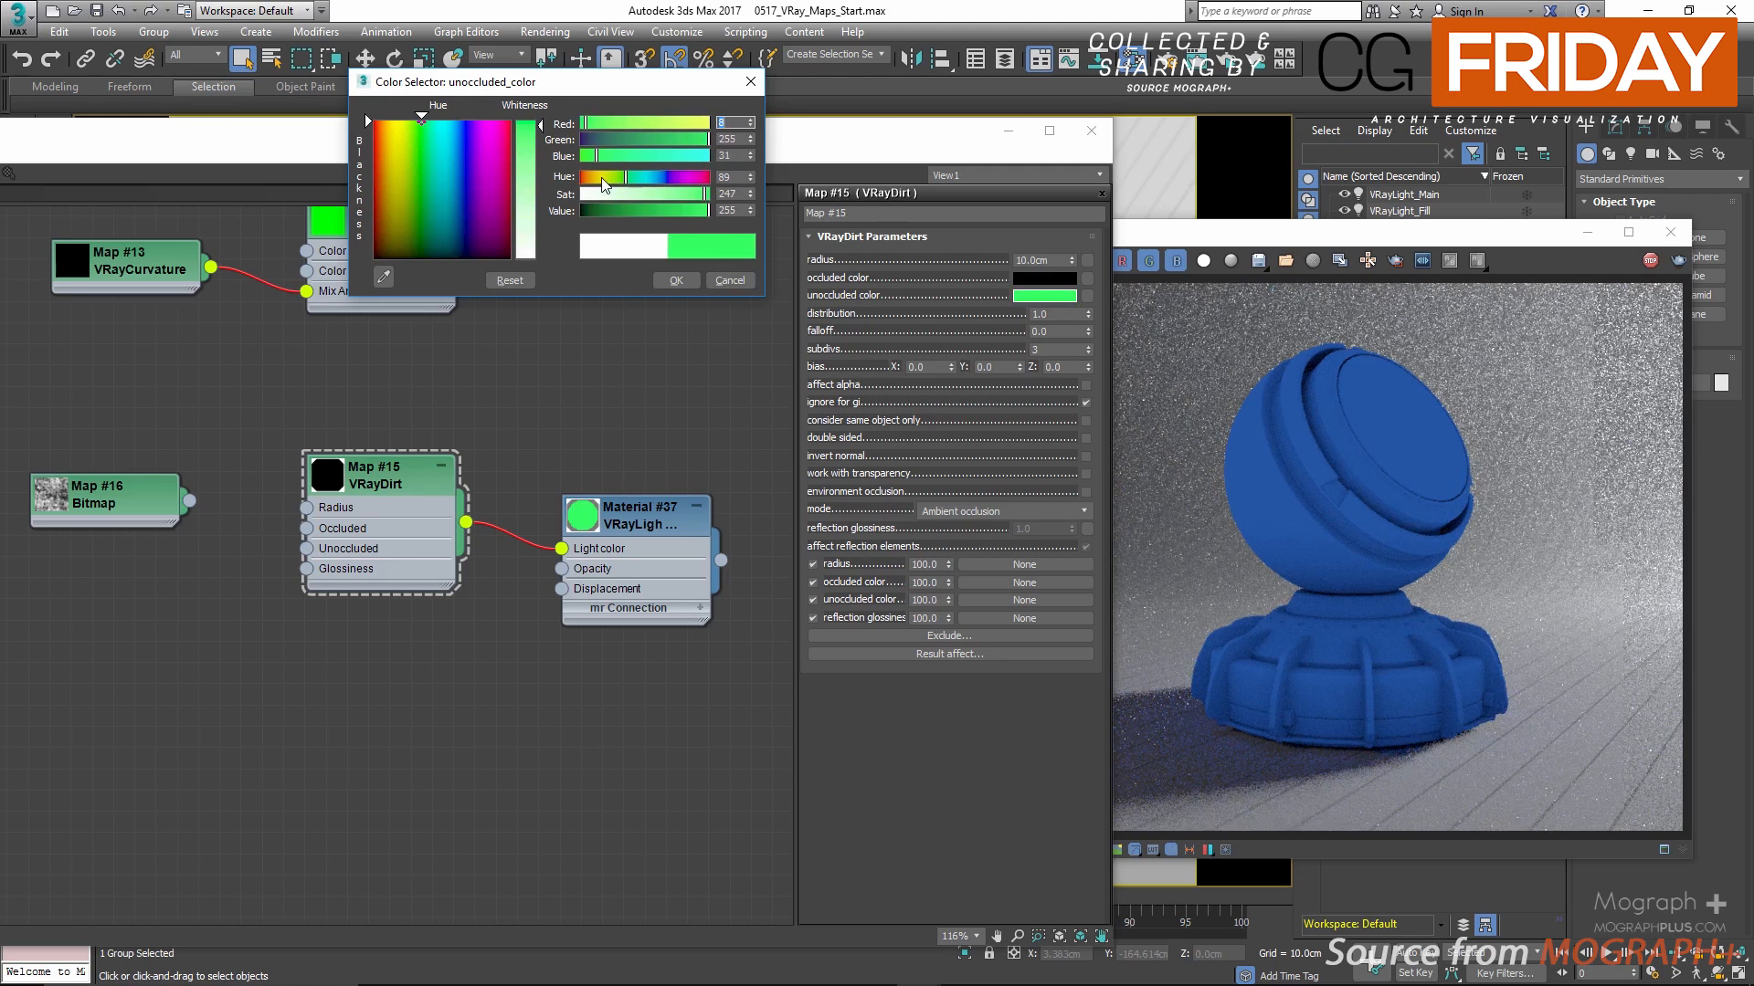
{"action": "left_click", "coordinate": [731, 280]}
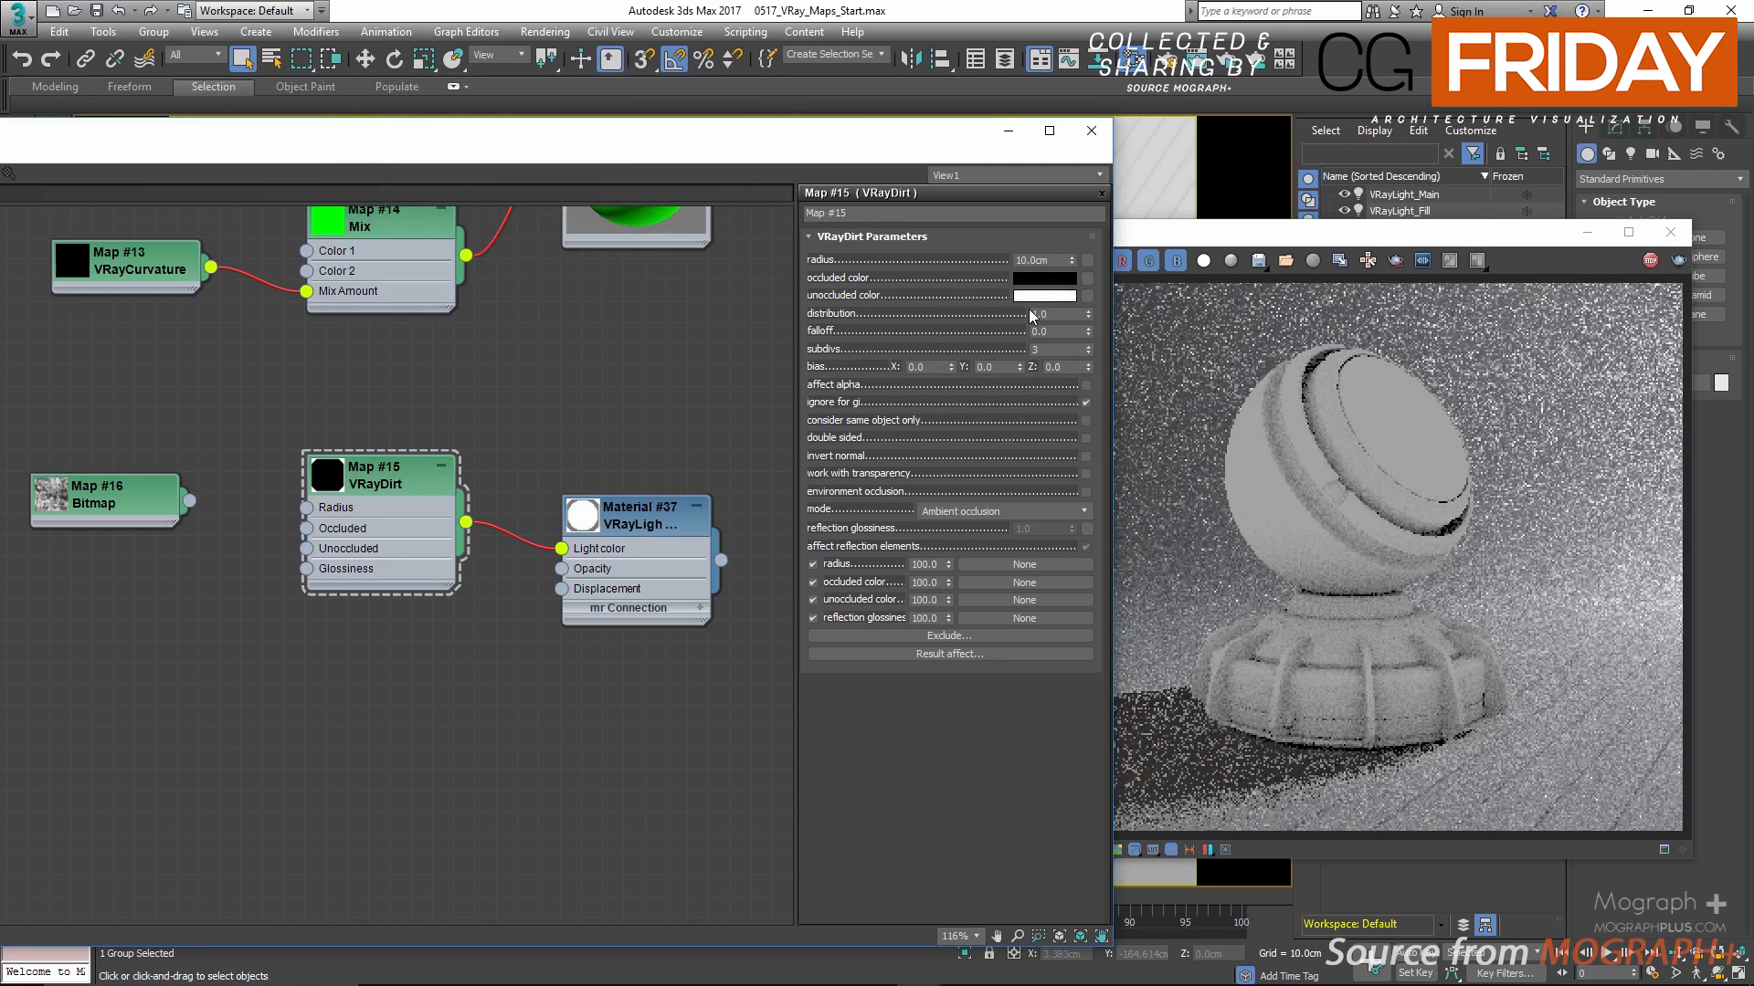
Step: Try VRayDirt distribution values of 5, 10 and 20, and set the distribution back to 1
{"action": "double_click", "coordinate": [1035, 313]}
{"action": "type", "text": "5"}
{"action": "key", "text": "Return"}
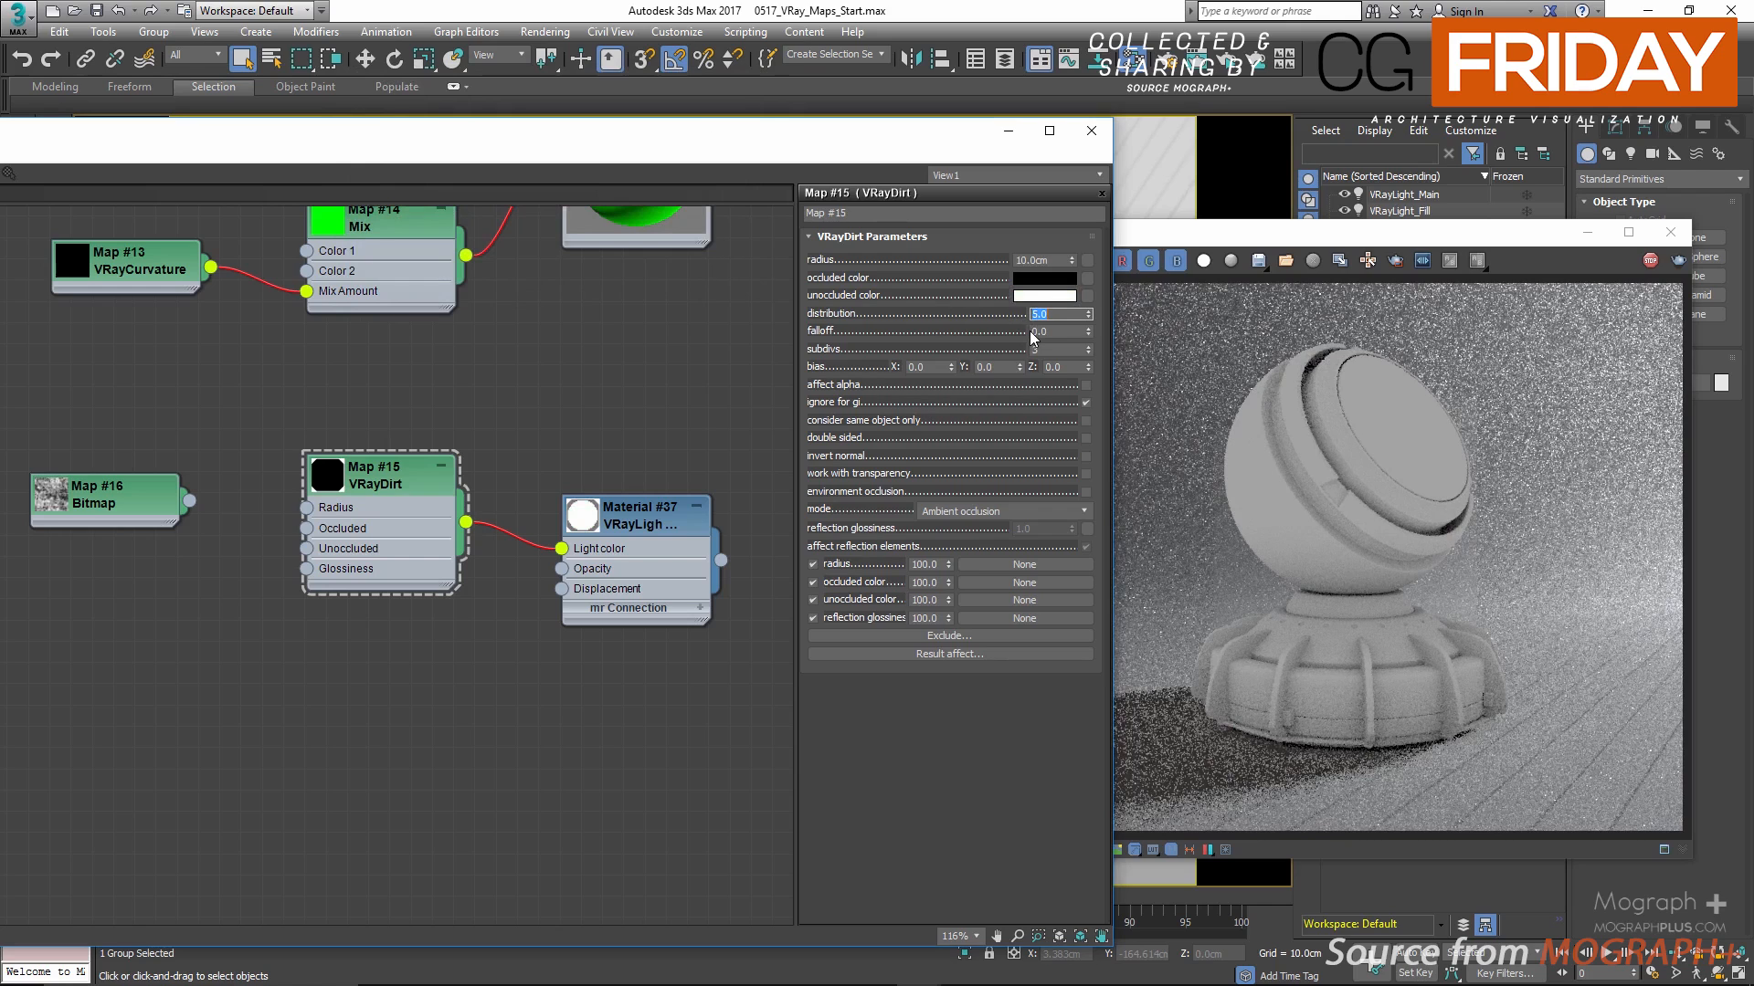
{"action": "type", "text": "10"}
{"action": "key", "text": "Return"}
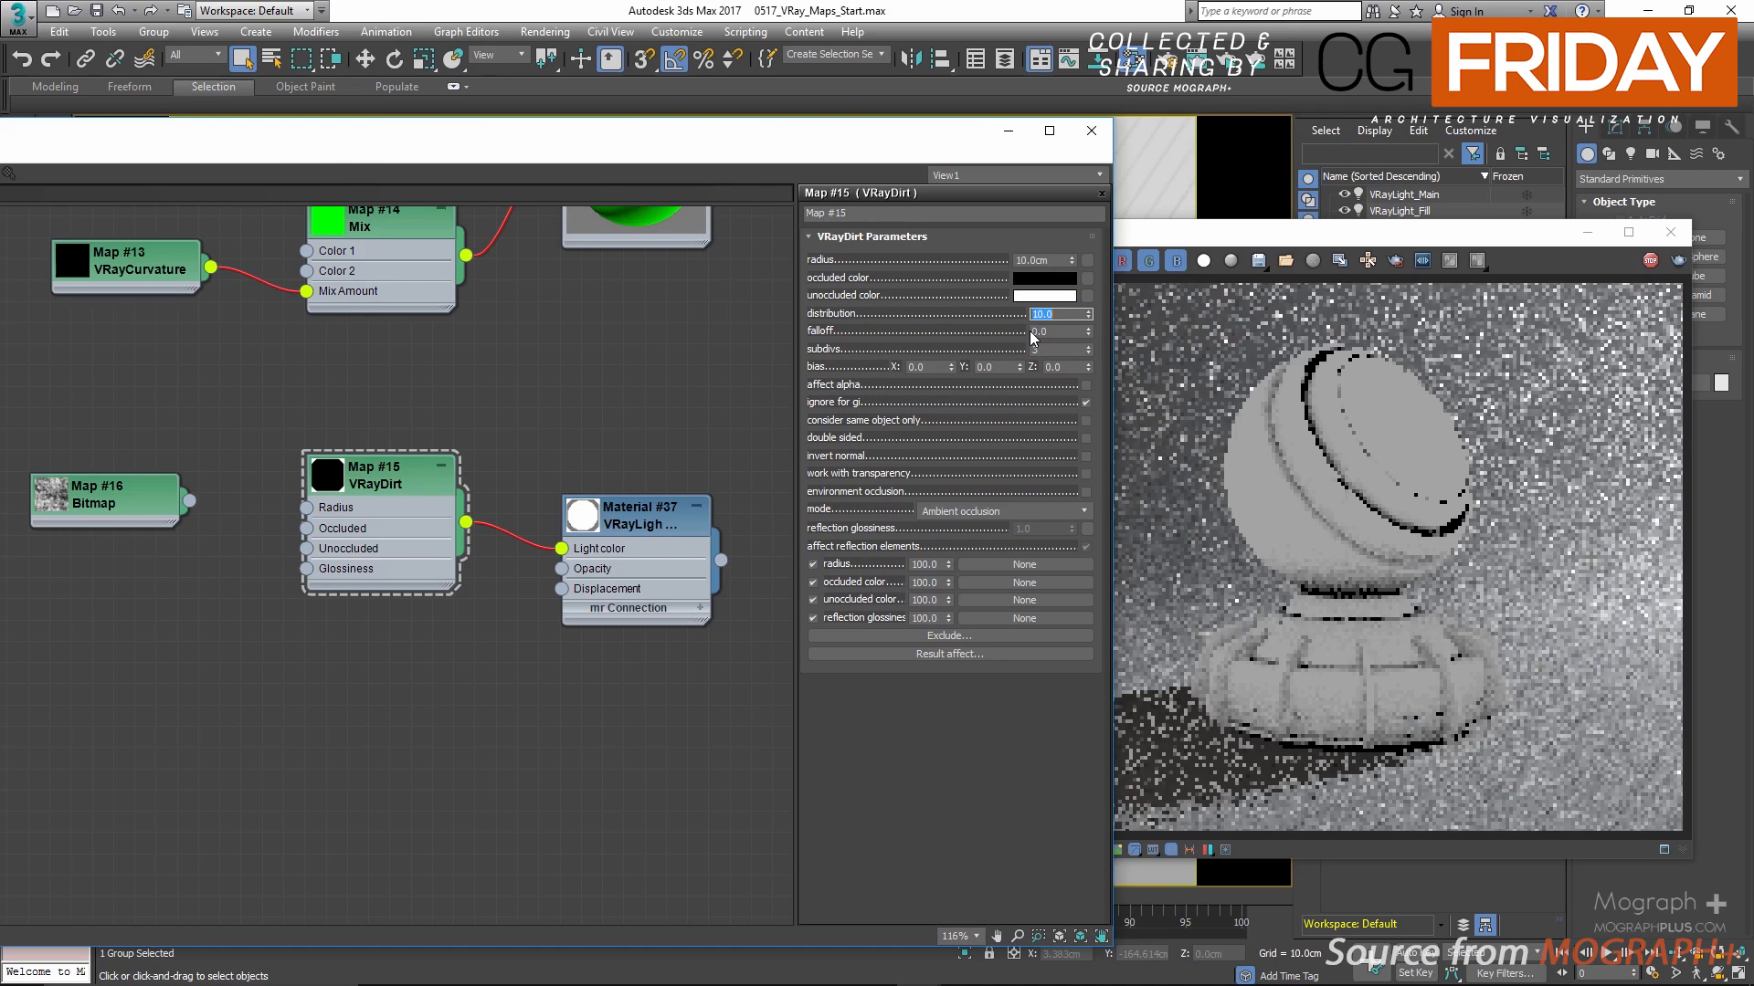
{"action": "type", "text": "20"}
{"action": "key", "text": "Return"}
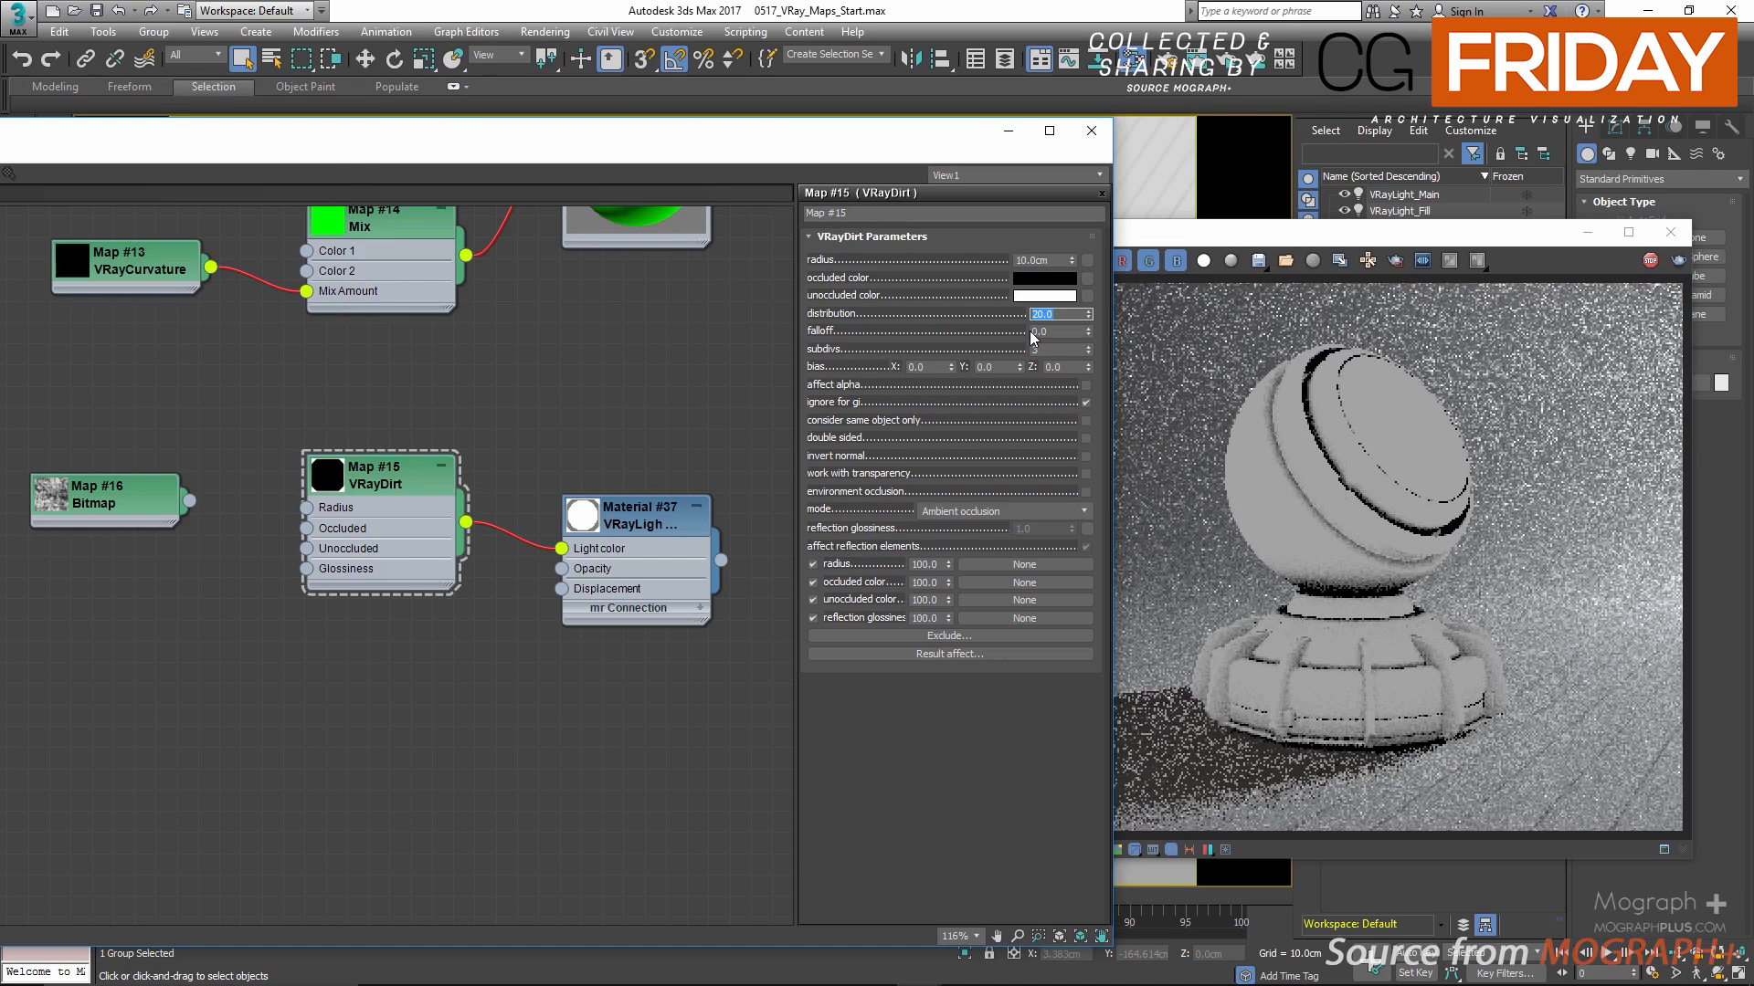
{"action": "type", "text": "1"}
{"action": "key", "text": "Return"}
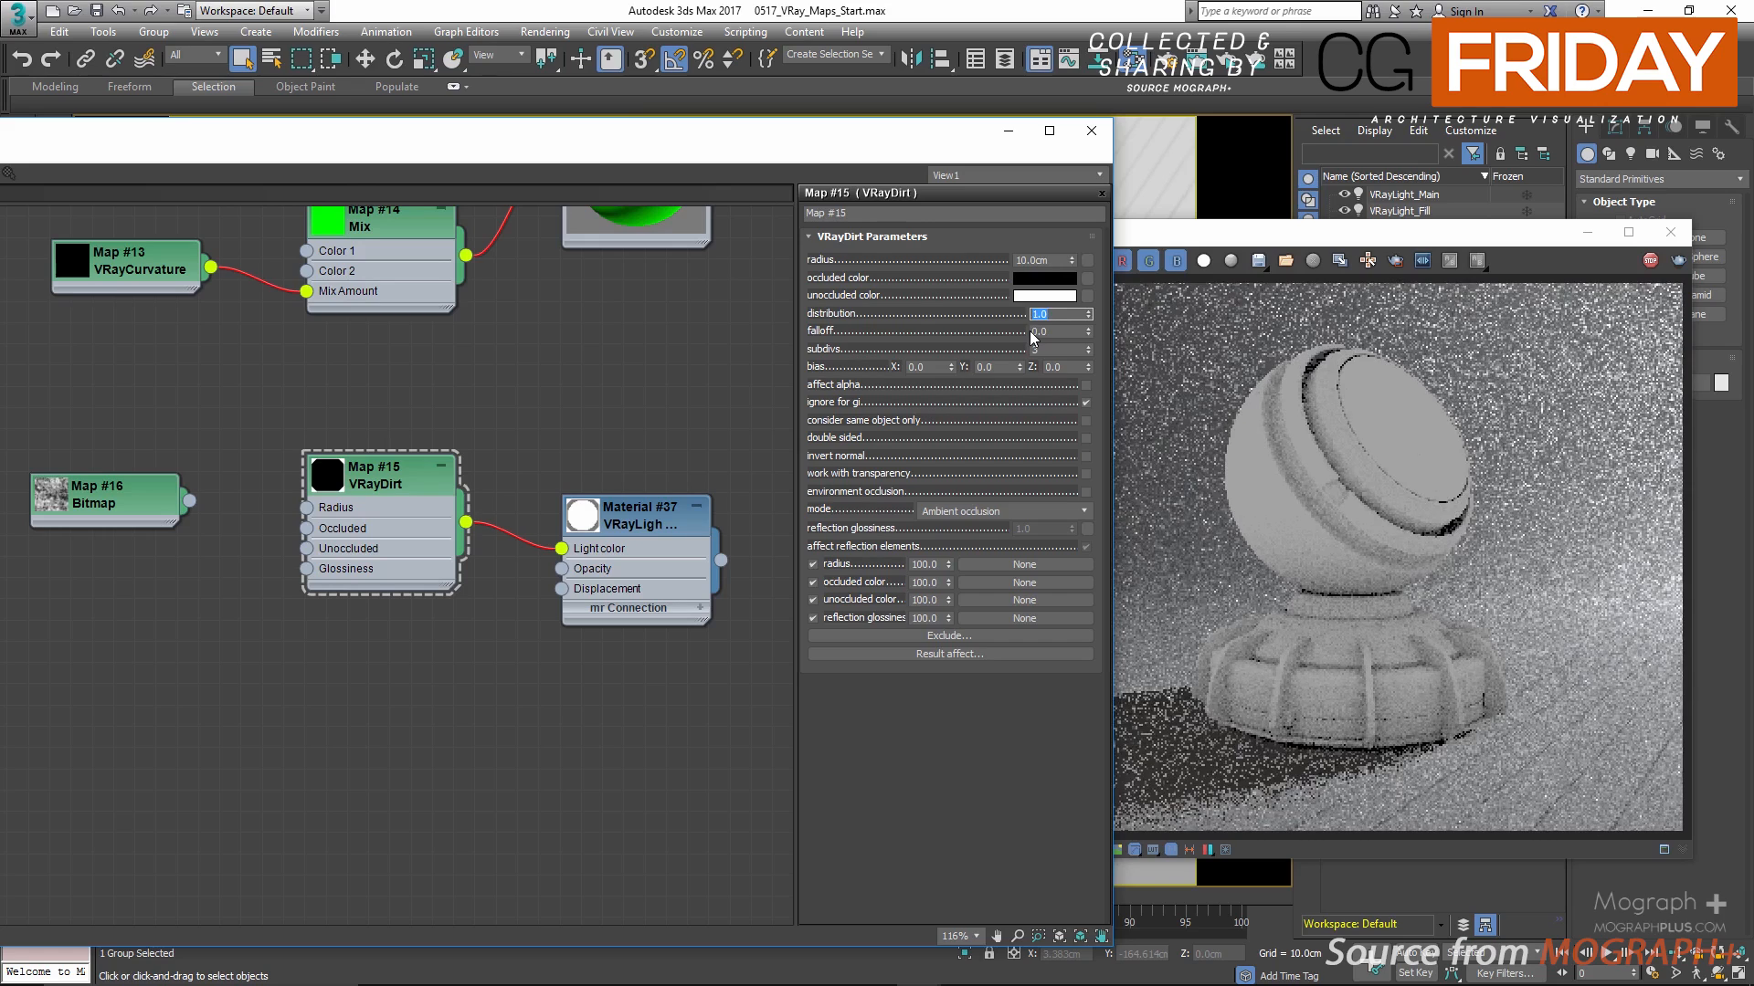
Step: Compare a VRayDirt distribution of 10 once more and restore the value to 1
{"action": "key", "text": "Return"}
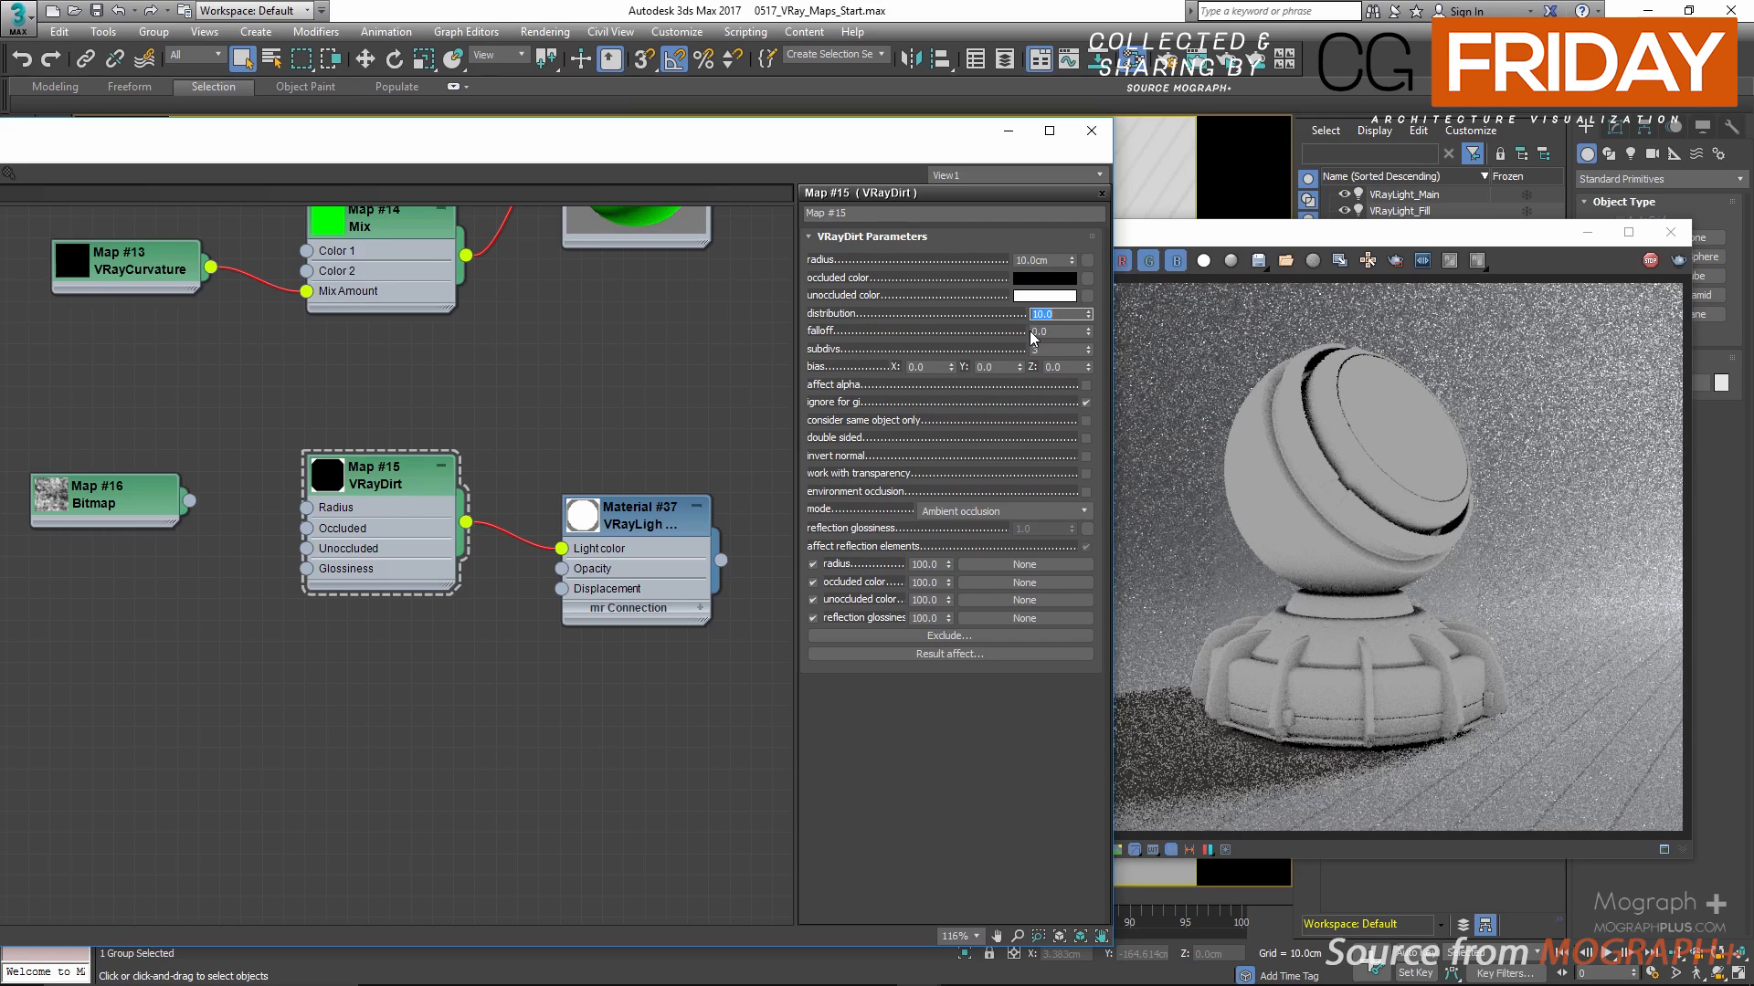
{"action": "type", "text": "1"}
{"action": "key", "text": "Return"}
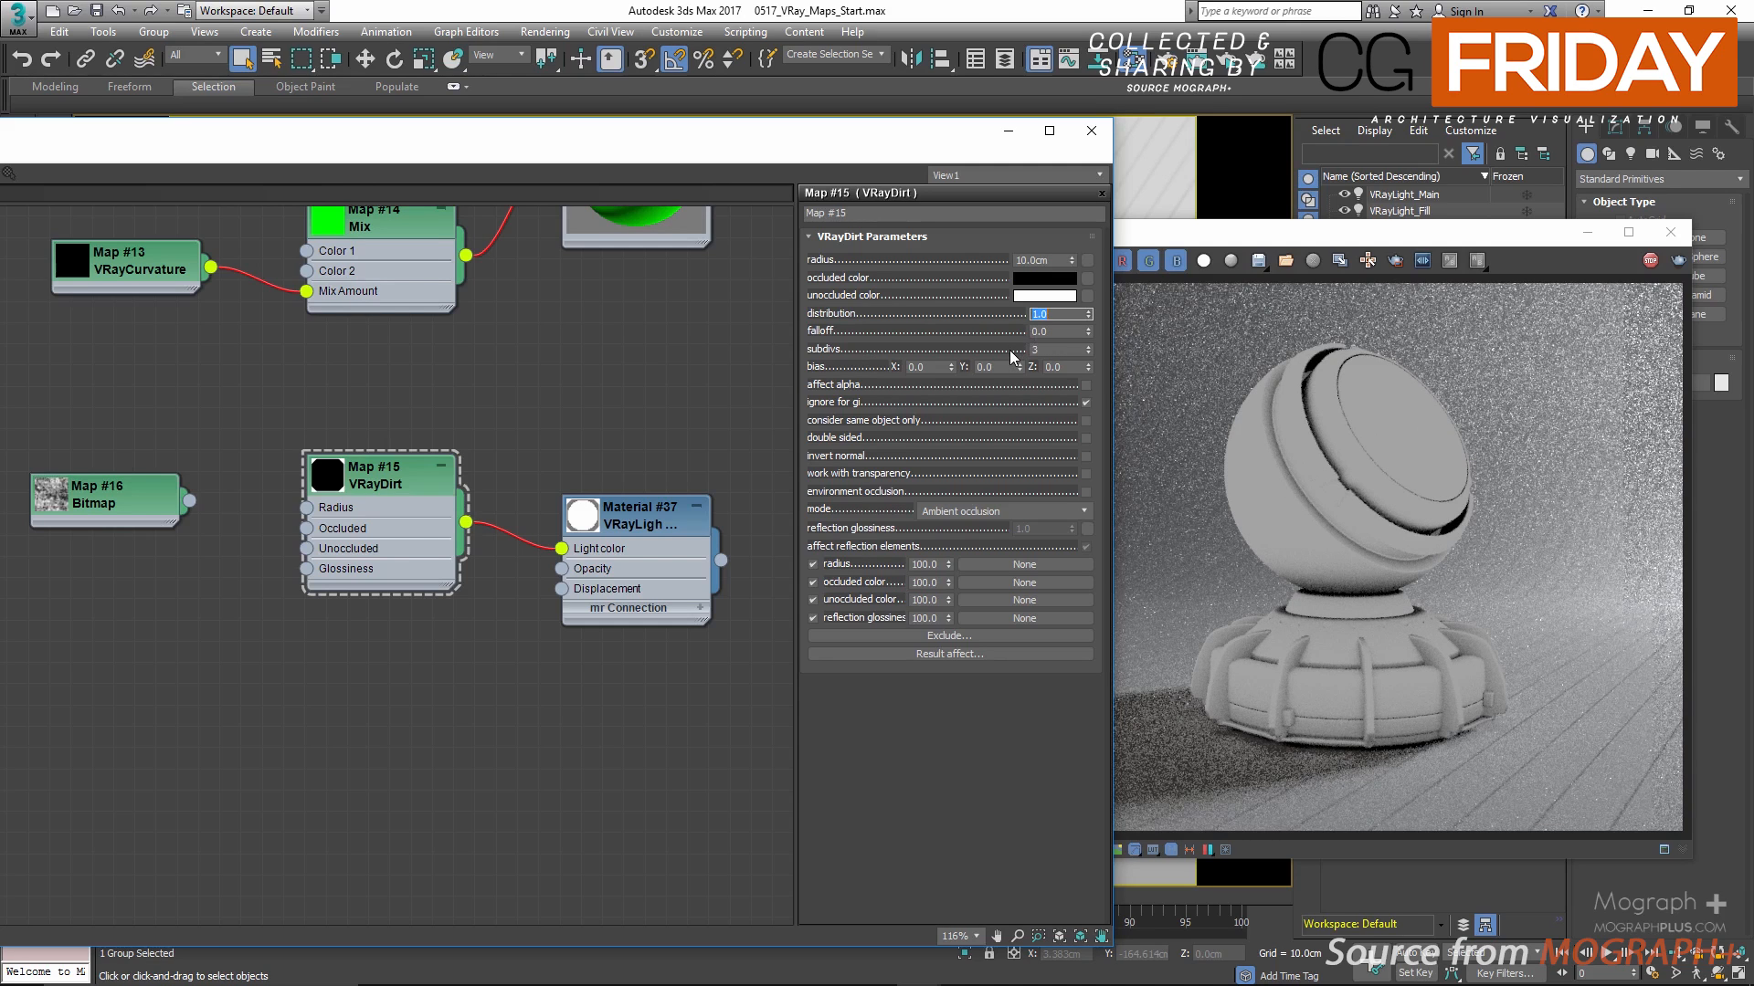
Step: Try VRayDirt falloff values of 5, 10 and 20, and set the falloff back to 0
{"action": "left_click", "coordinate": [1048, 332]}
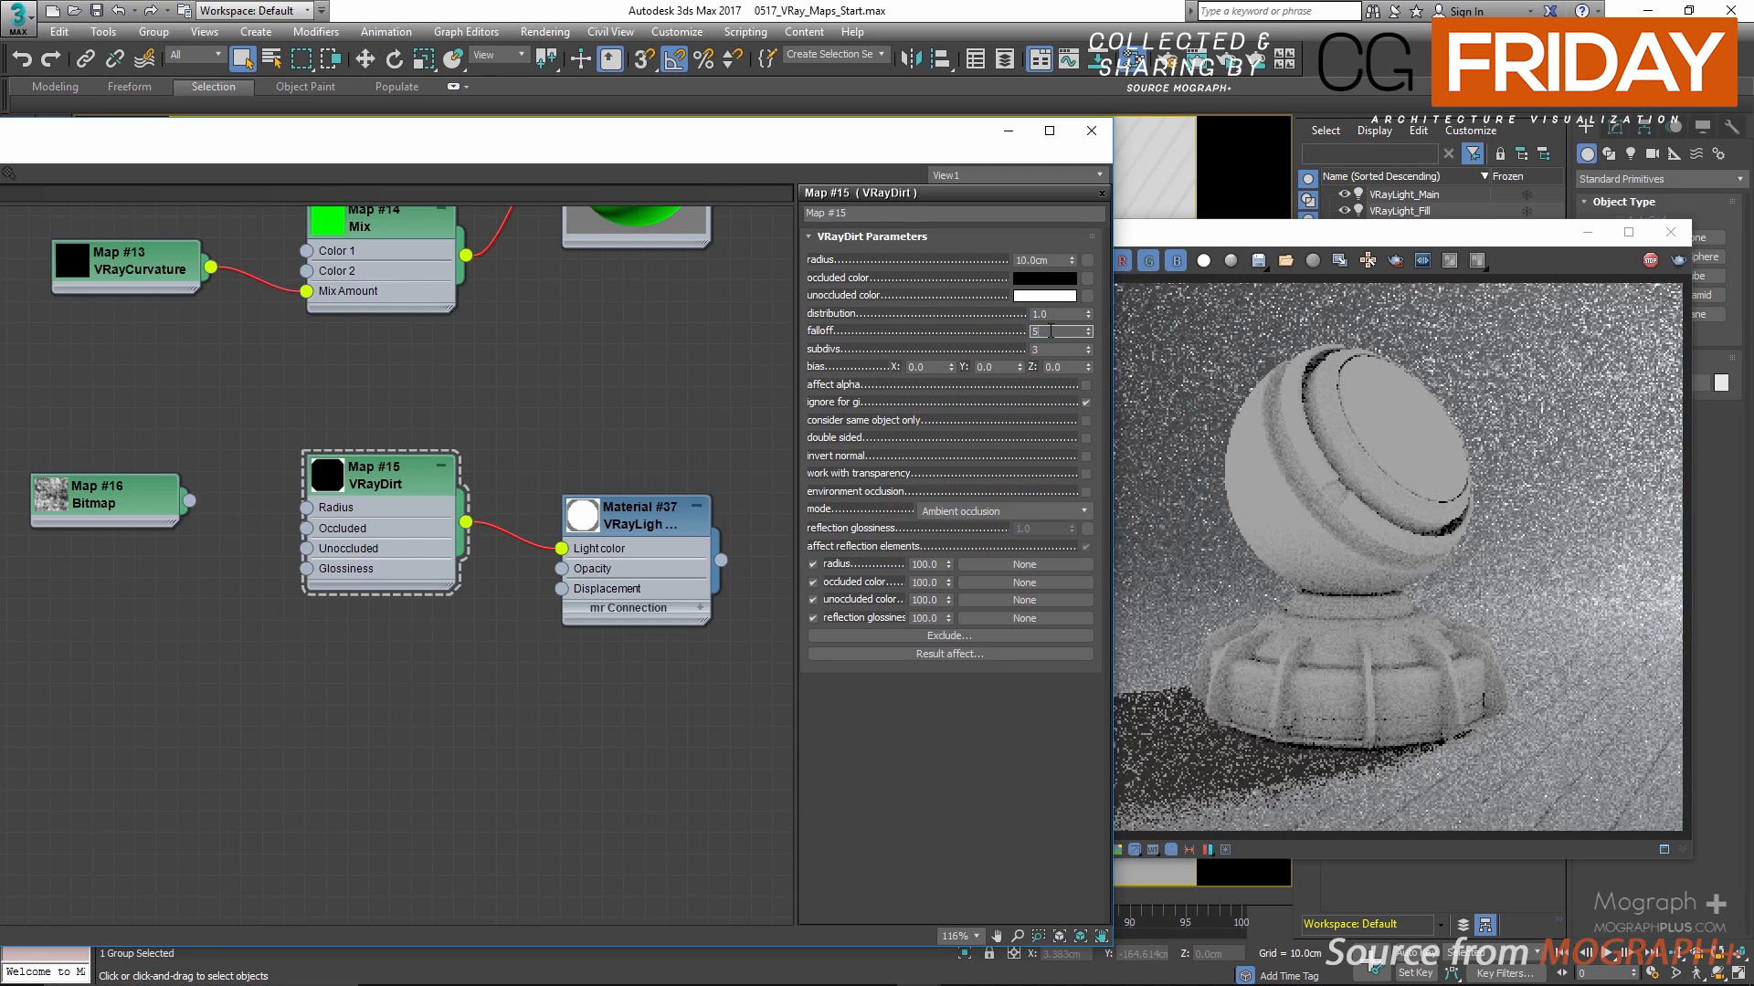
{"action": "type", "text": "5"}
{"action": "key", "text": "Return"}
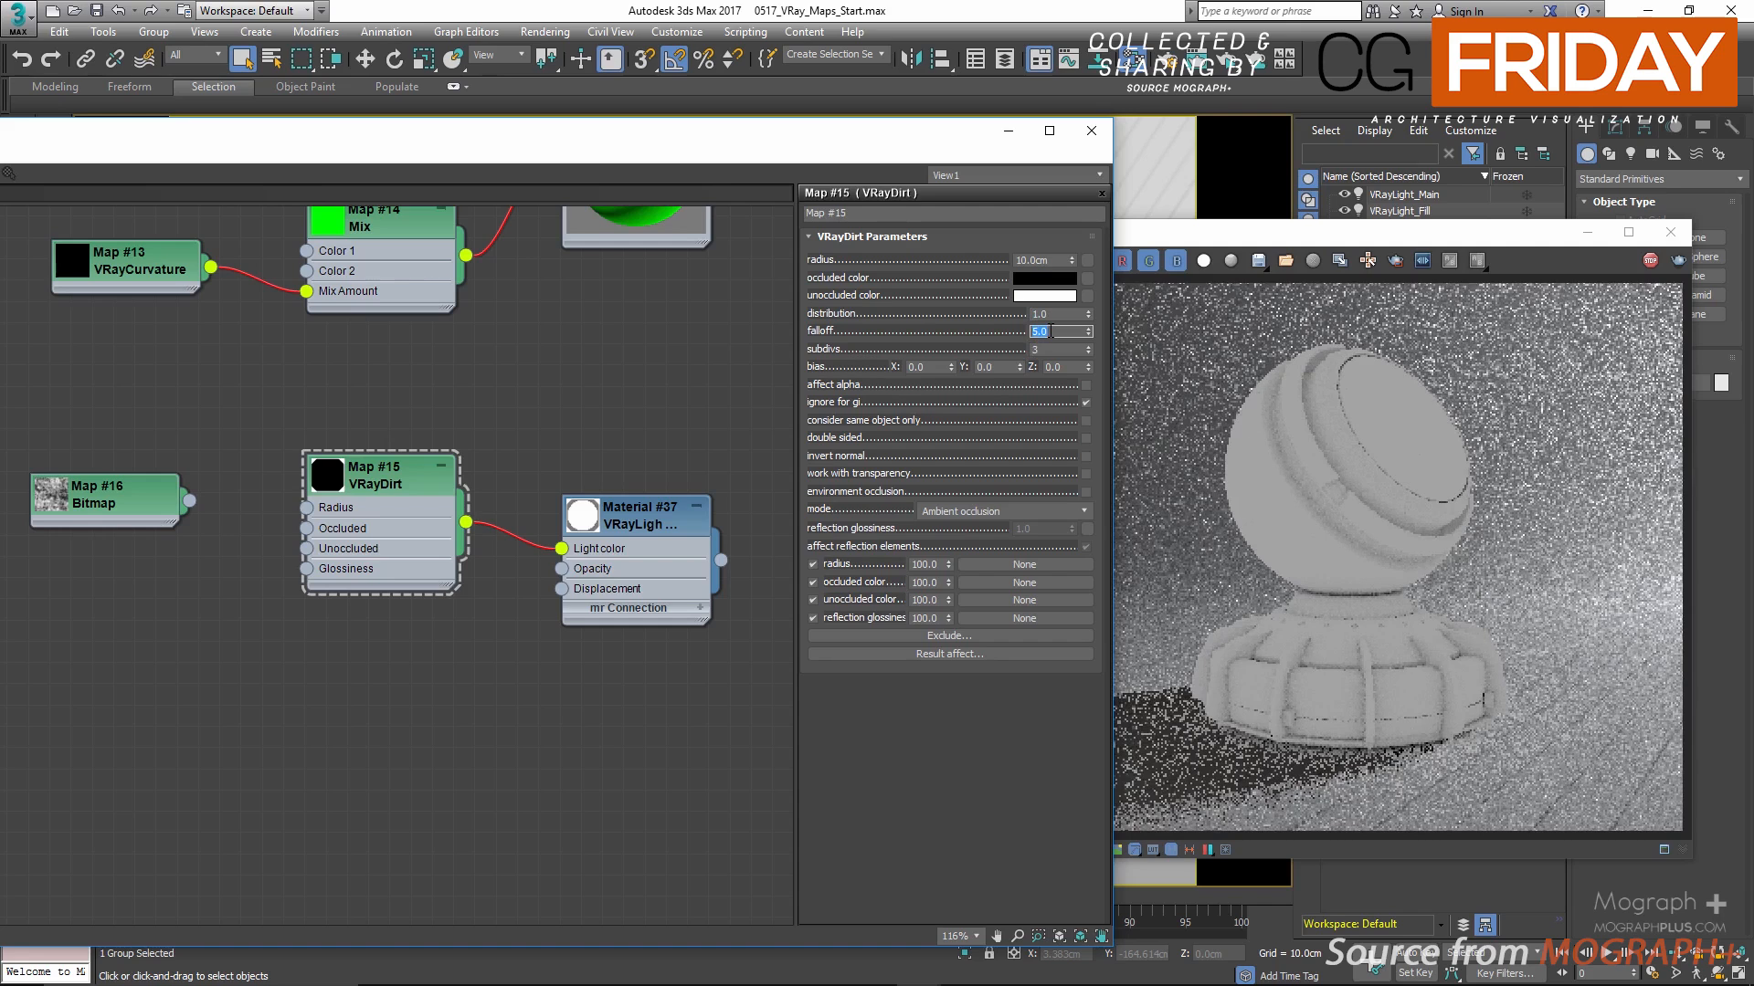
{"action": "type", "text": "10"}
{"action": "key", "text": "Return"}
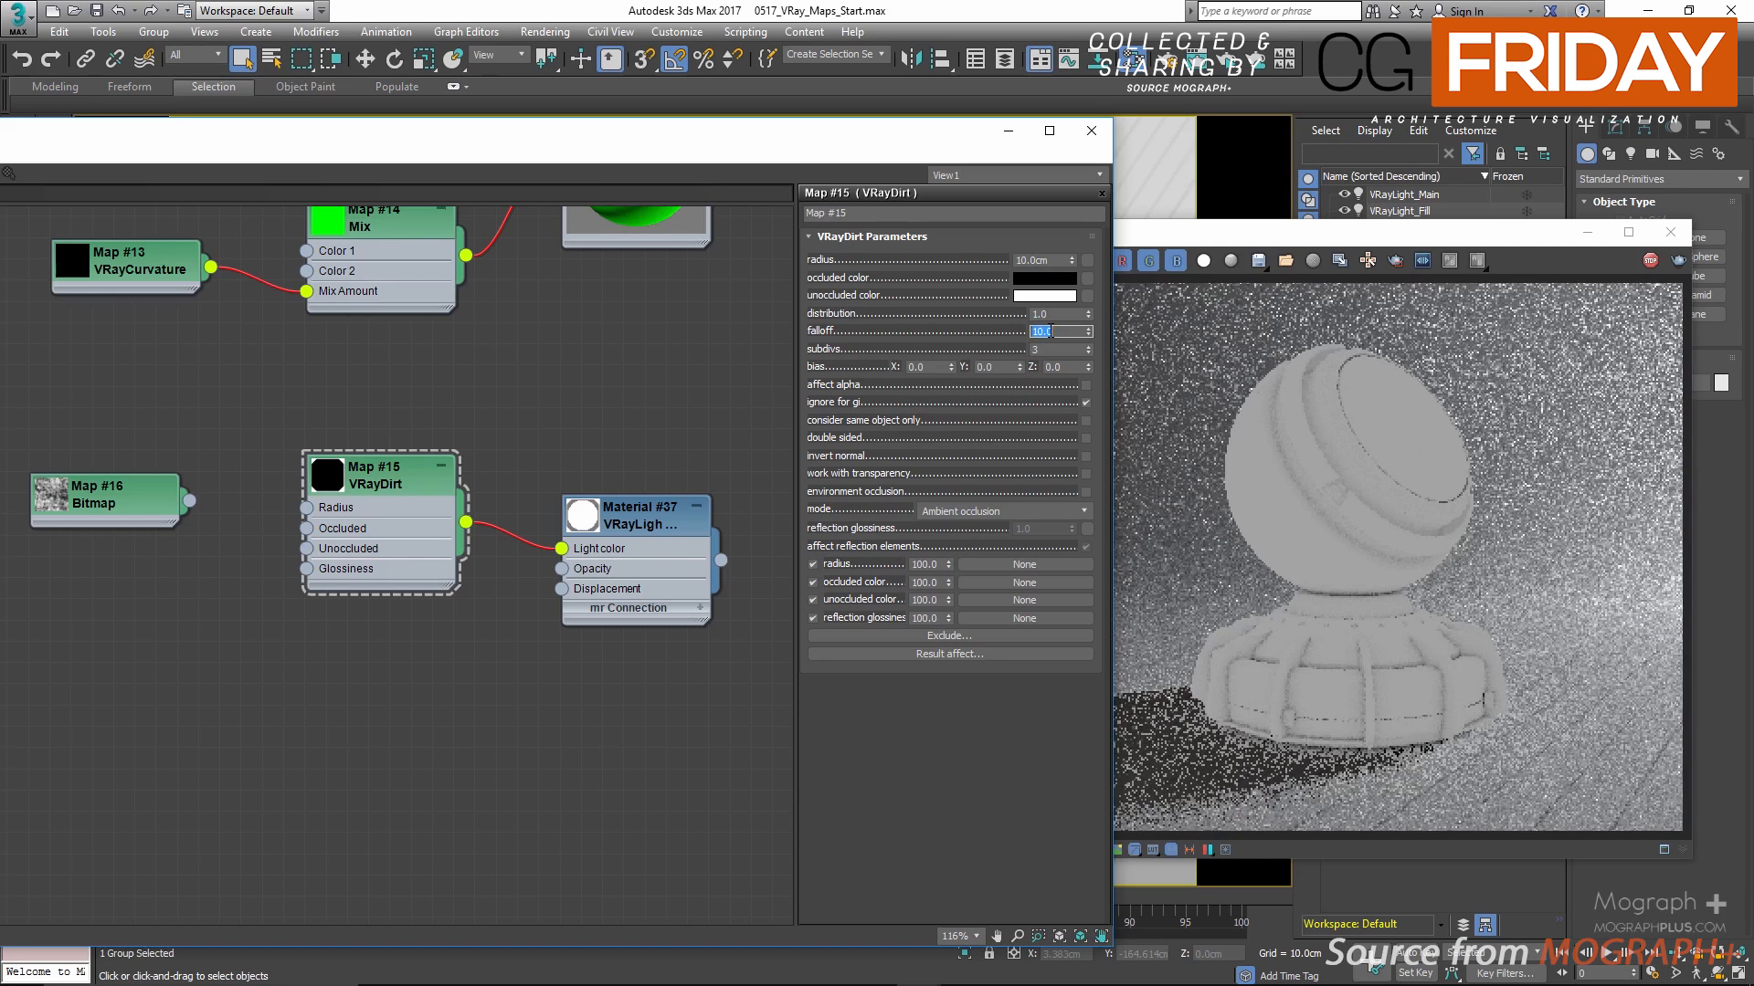
{"action": "key", "text": "Return"}
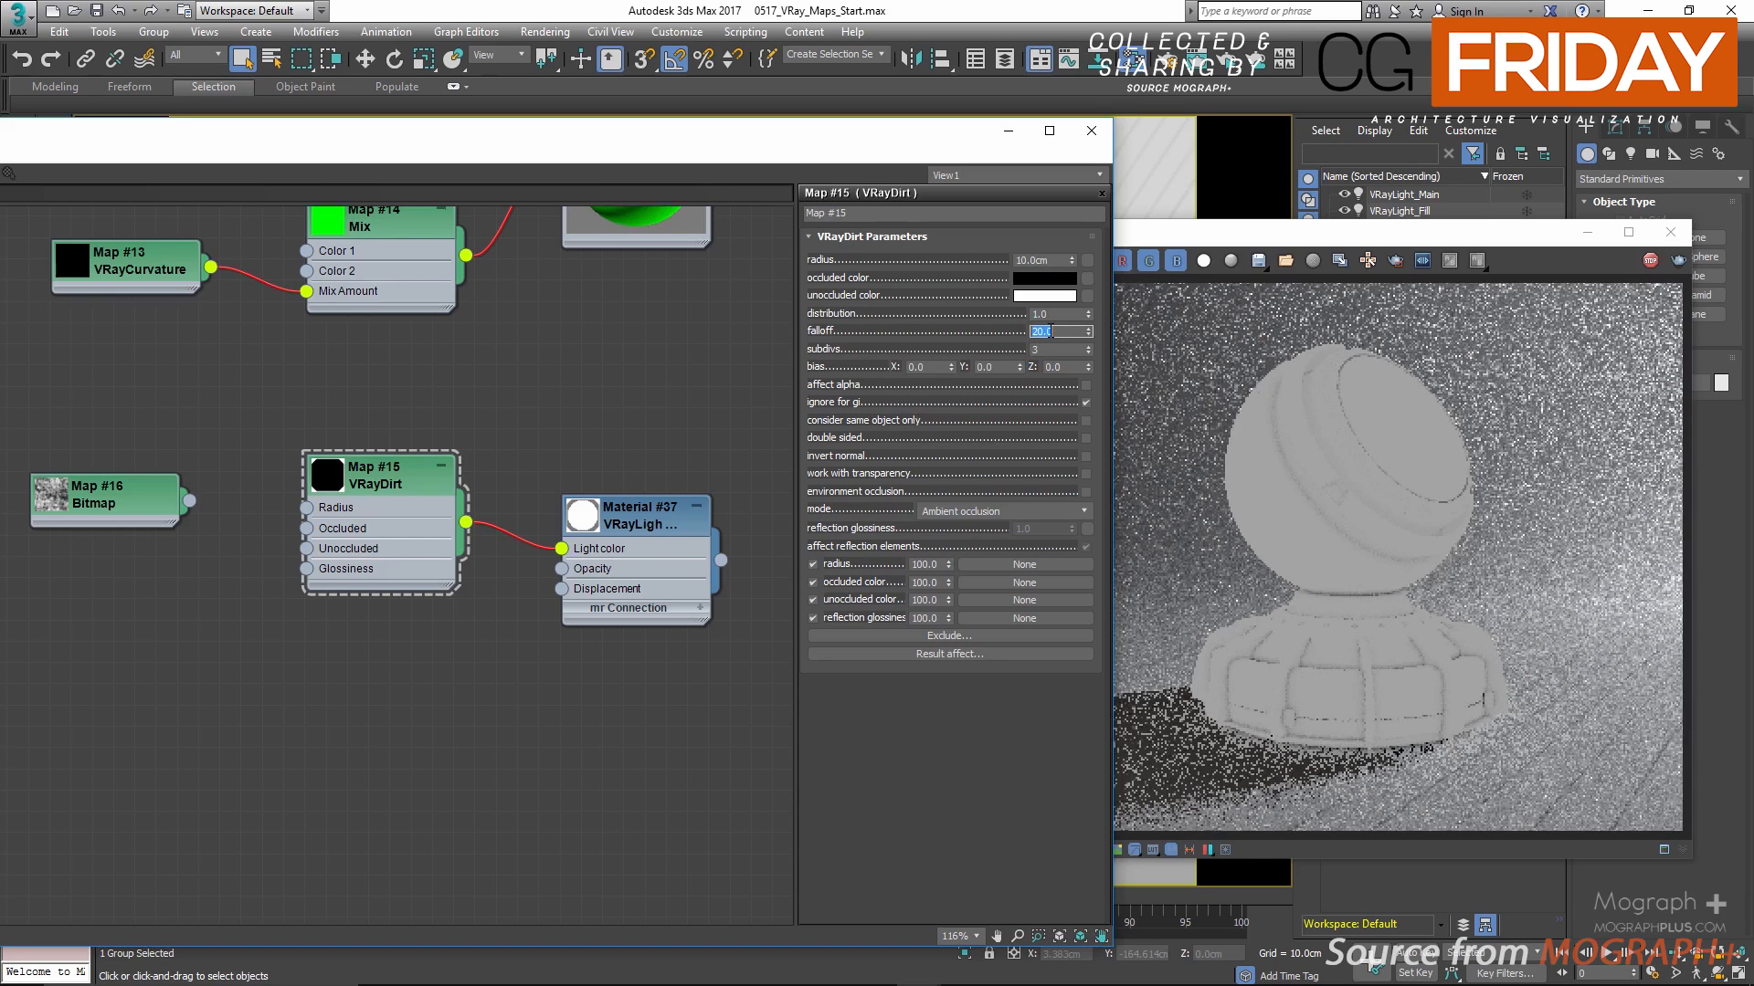
{"action": "type", "text": "0"}
{"action": "key", "text": "Return"}
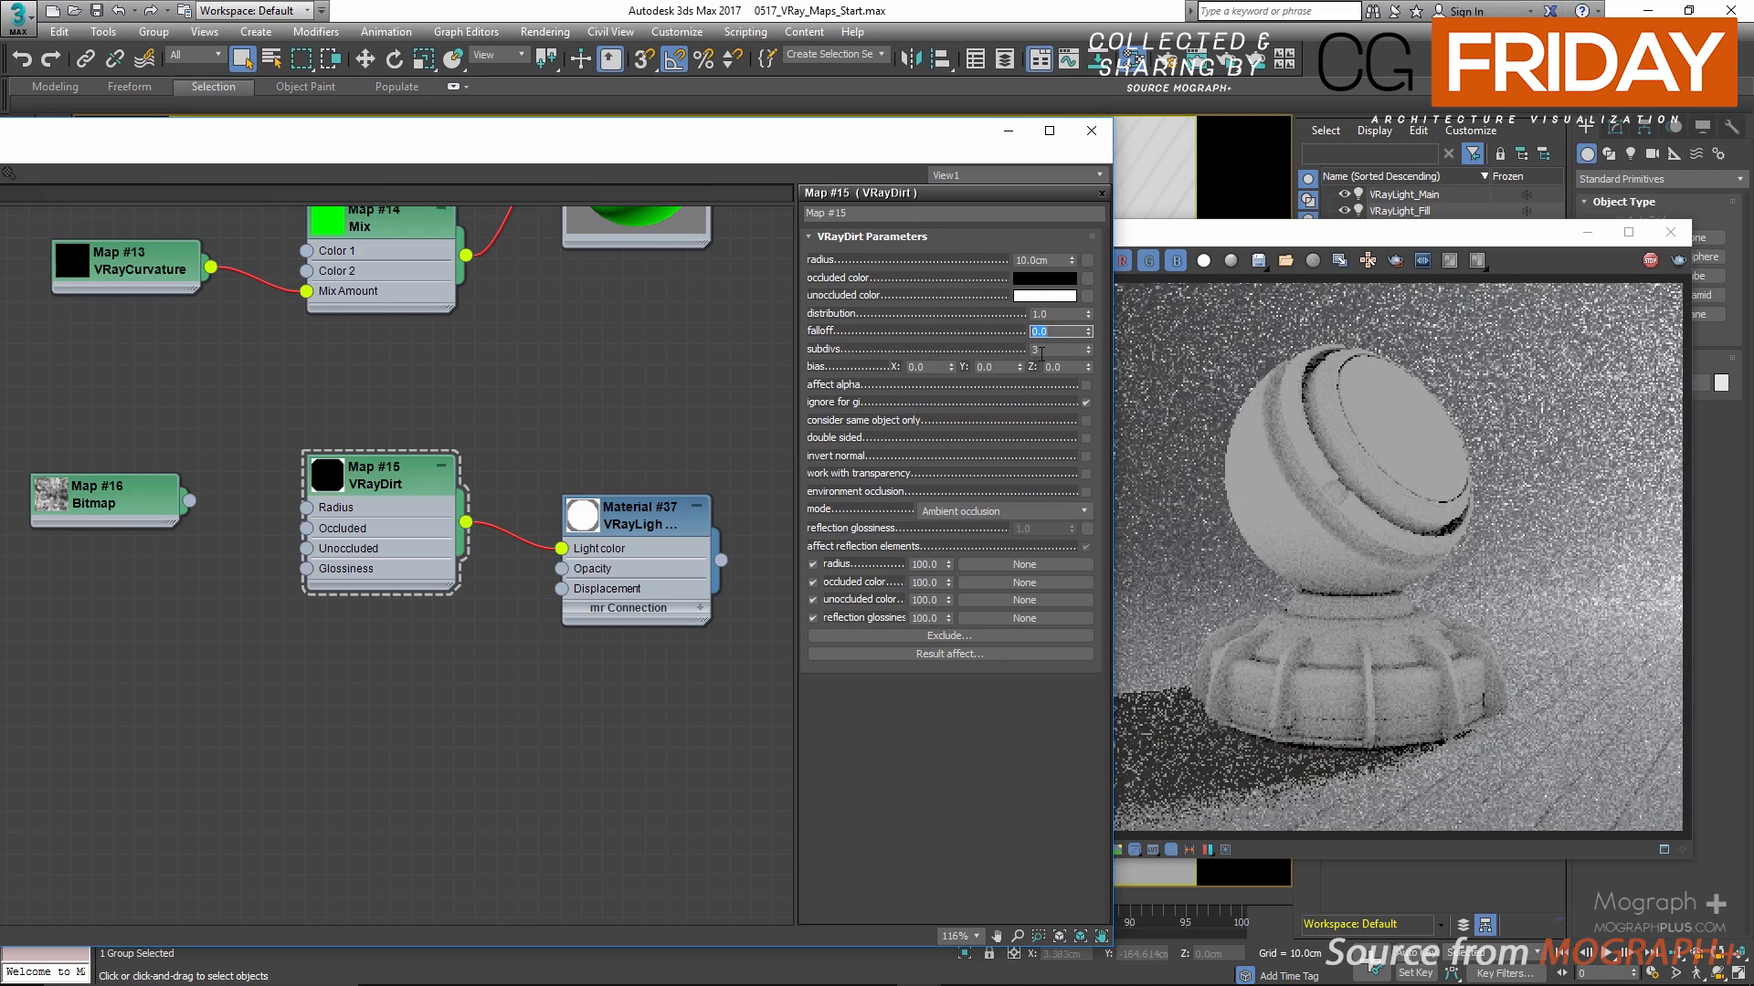
{"action": "left_click", "coordinate": [829, 378]}
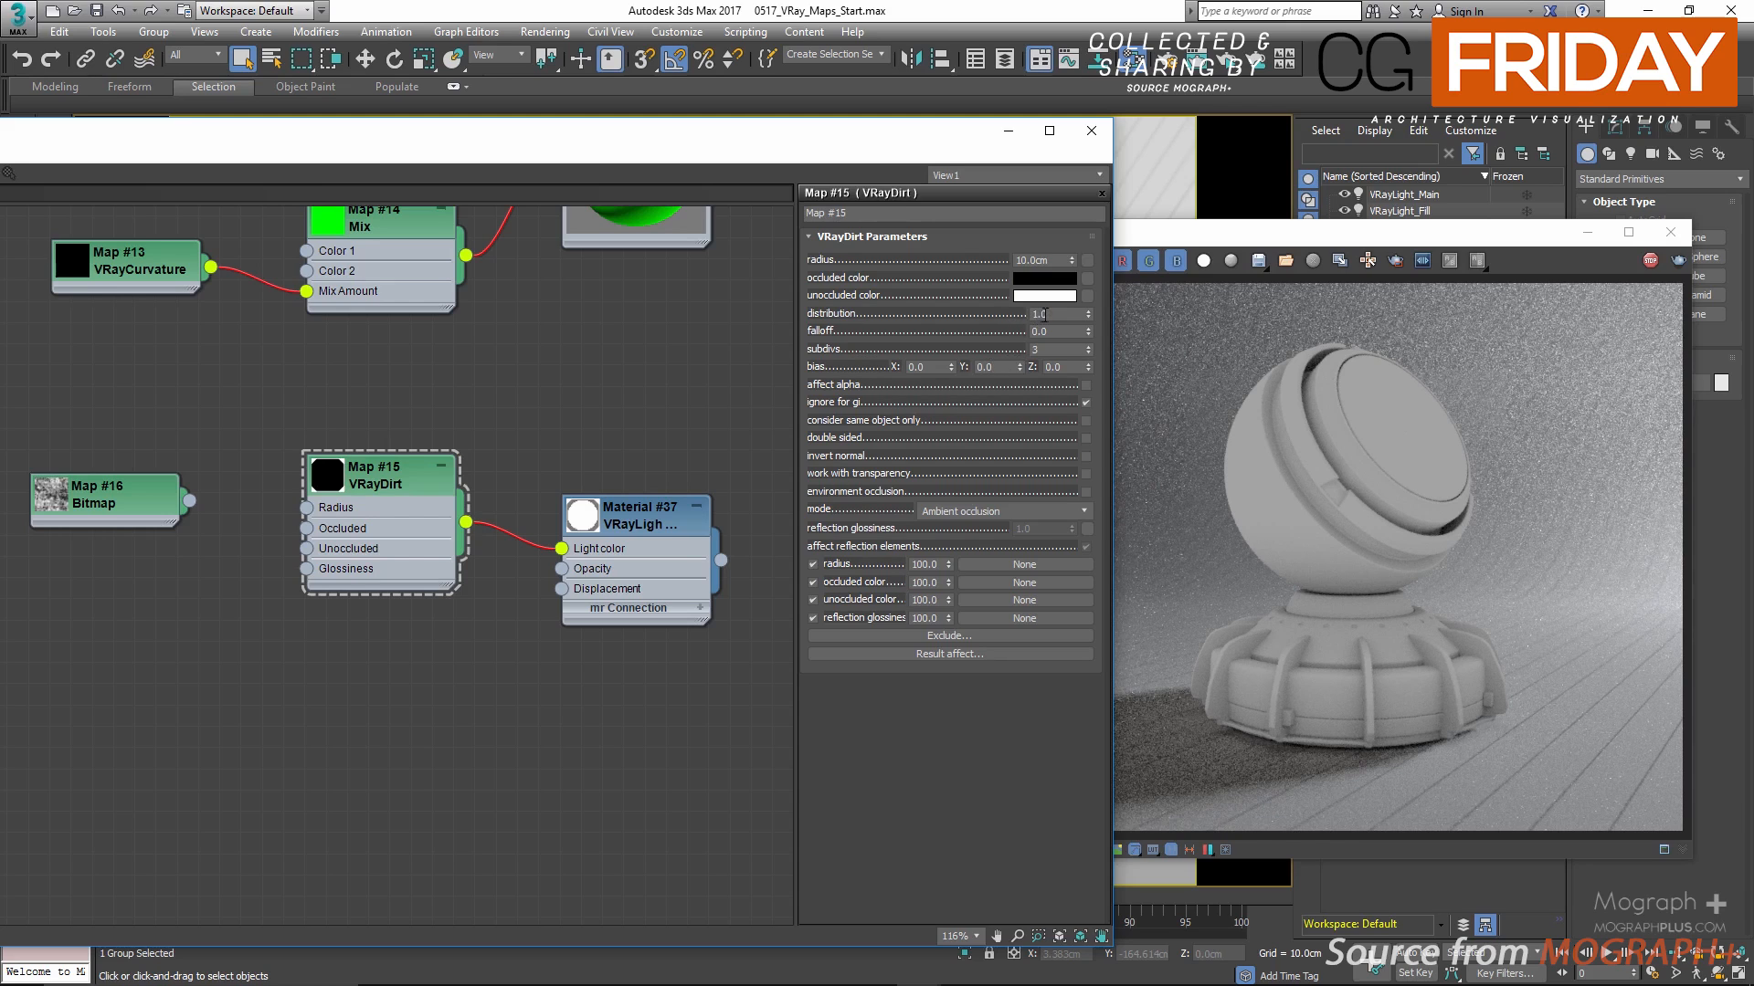
Step: Set the VRayDirt distribution to 10, try X bias values of 5 and -5, and reset the X bias to 0
{"action": "double_click", "coordinate": [1048, 314]}
{"action": "type", "text": "1"}
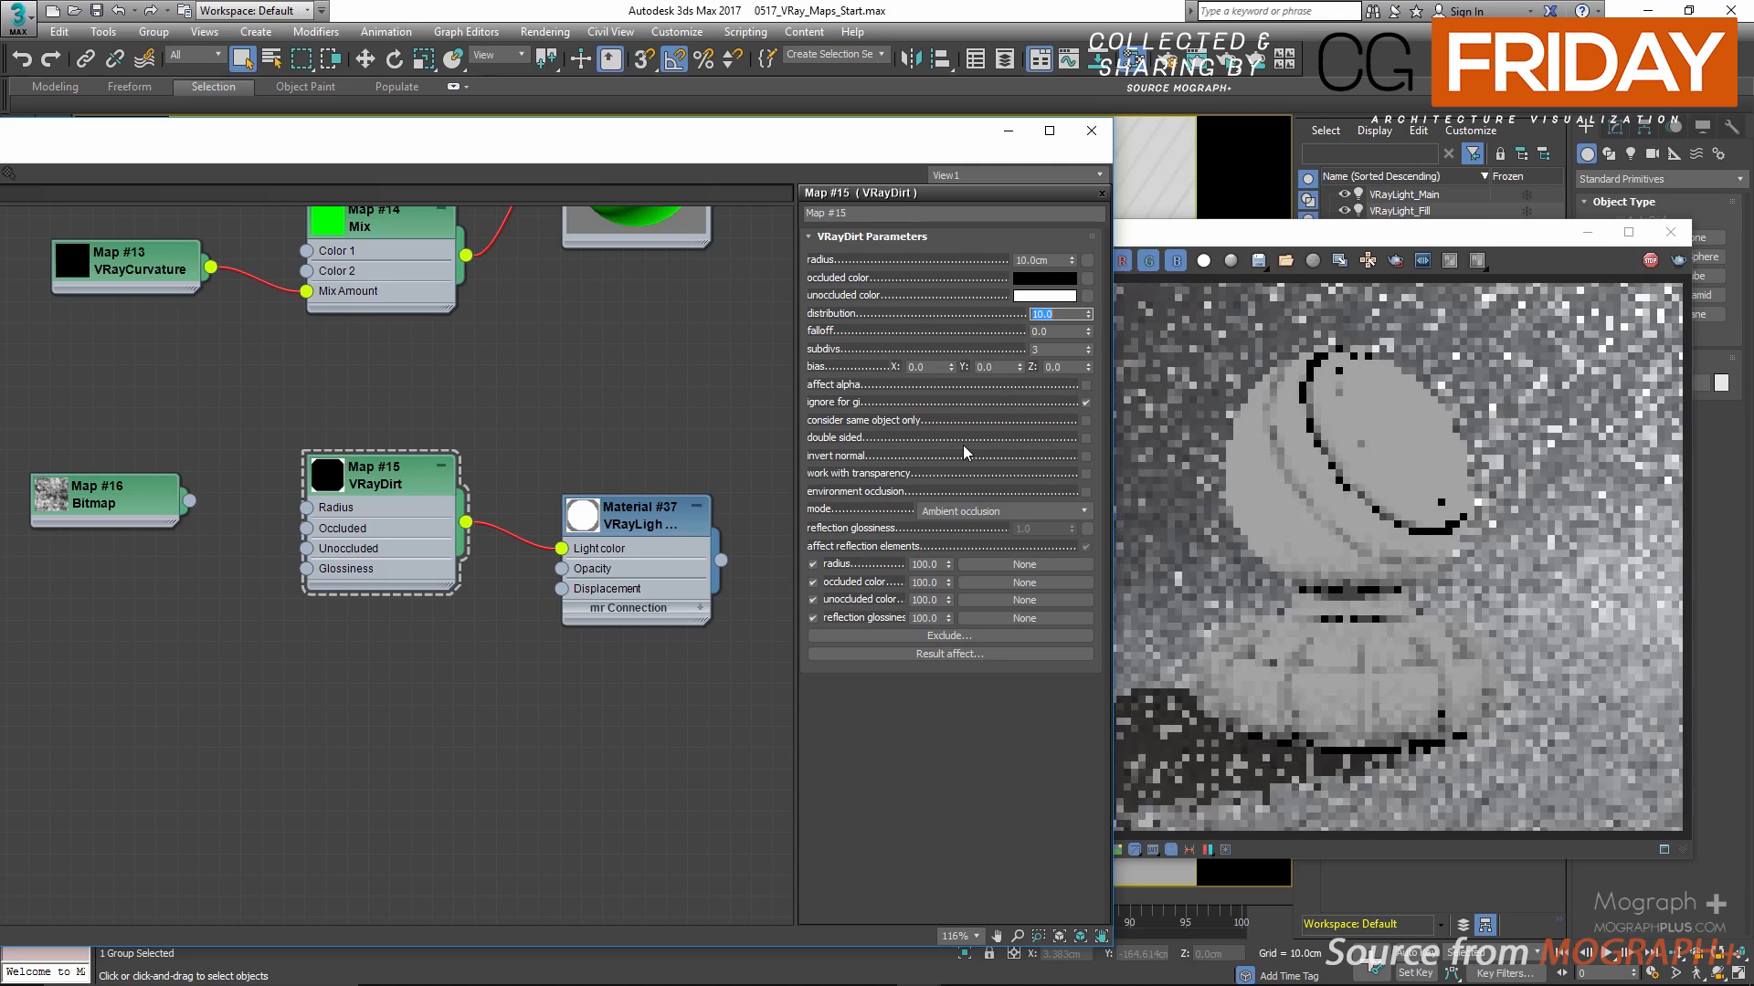
{"action": "double_click", "coordinate": [916, 366]}
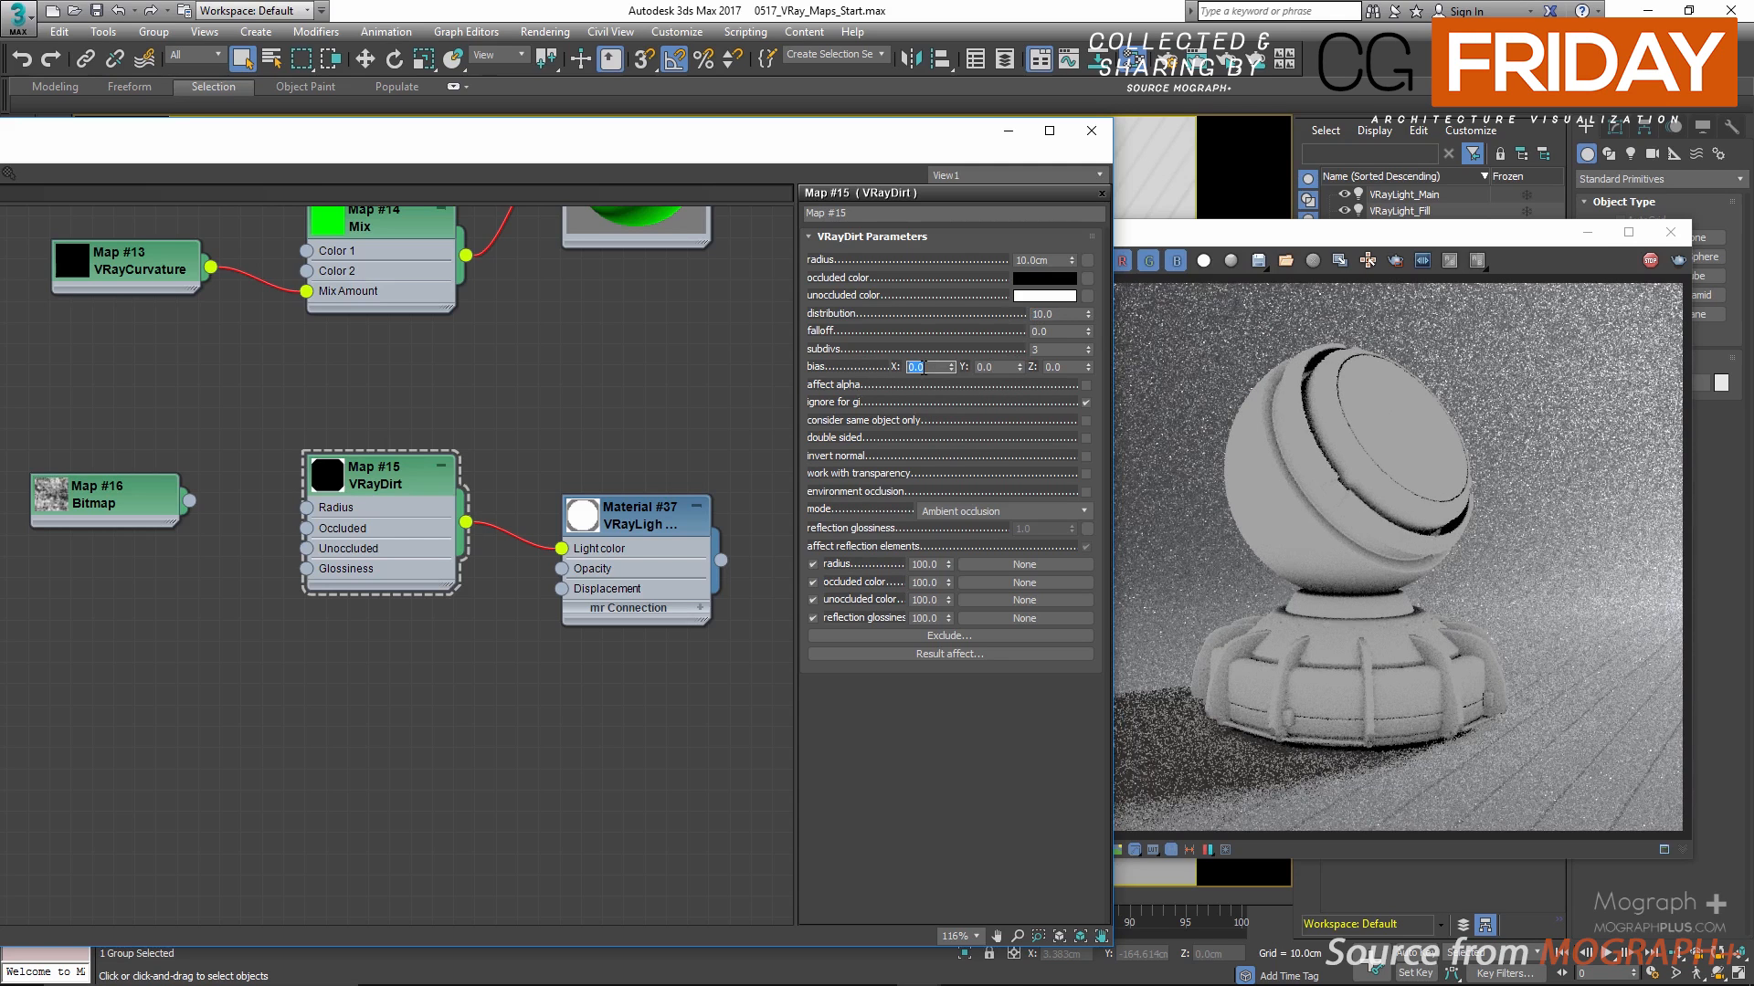
{"action": "type", "text": "5"}
{"action": "key", "text": "Return"}
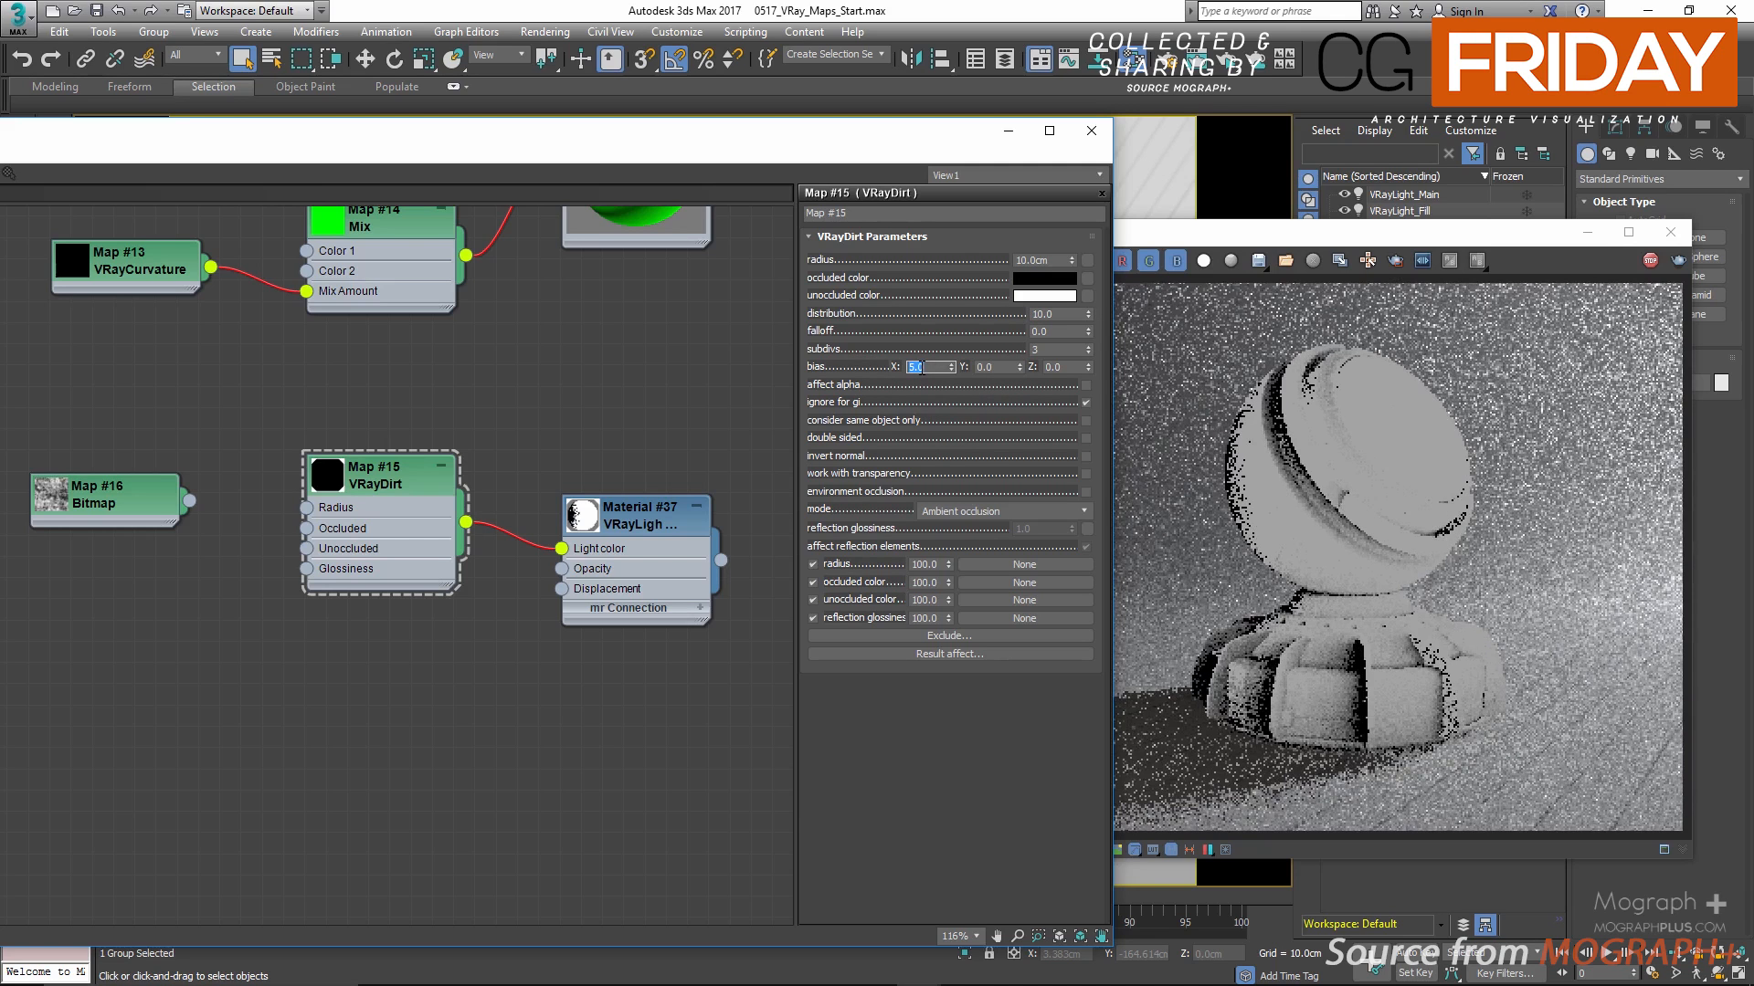
{"action": "type", "text": "-5"}
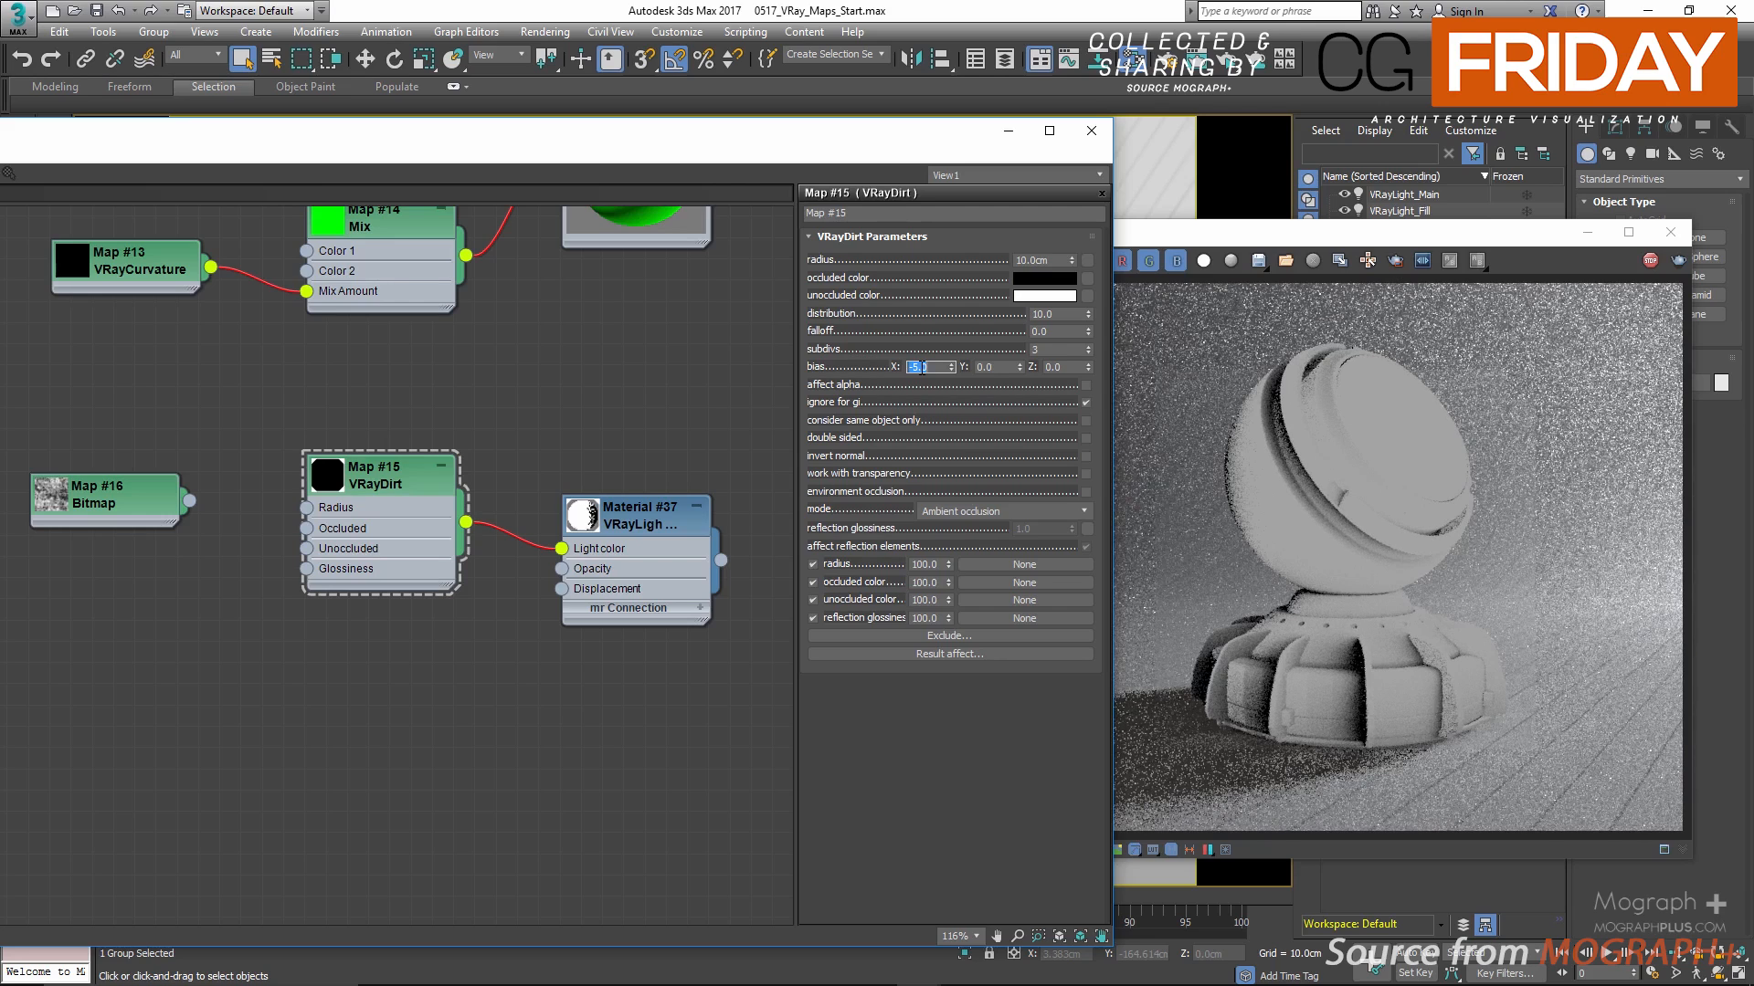
{"action": "key", "text": "Return"}
{"action": "type", "text": "0"}
{"action": "key", "text": "Return"}
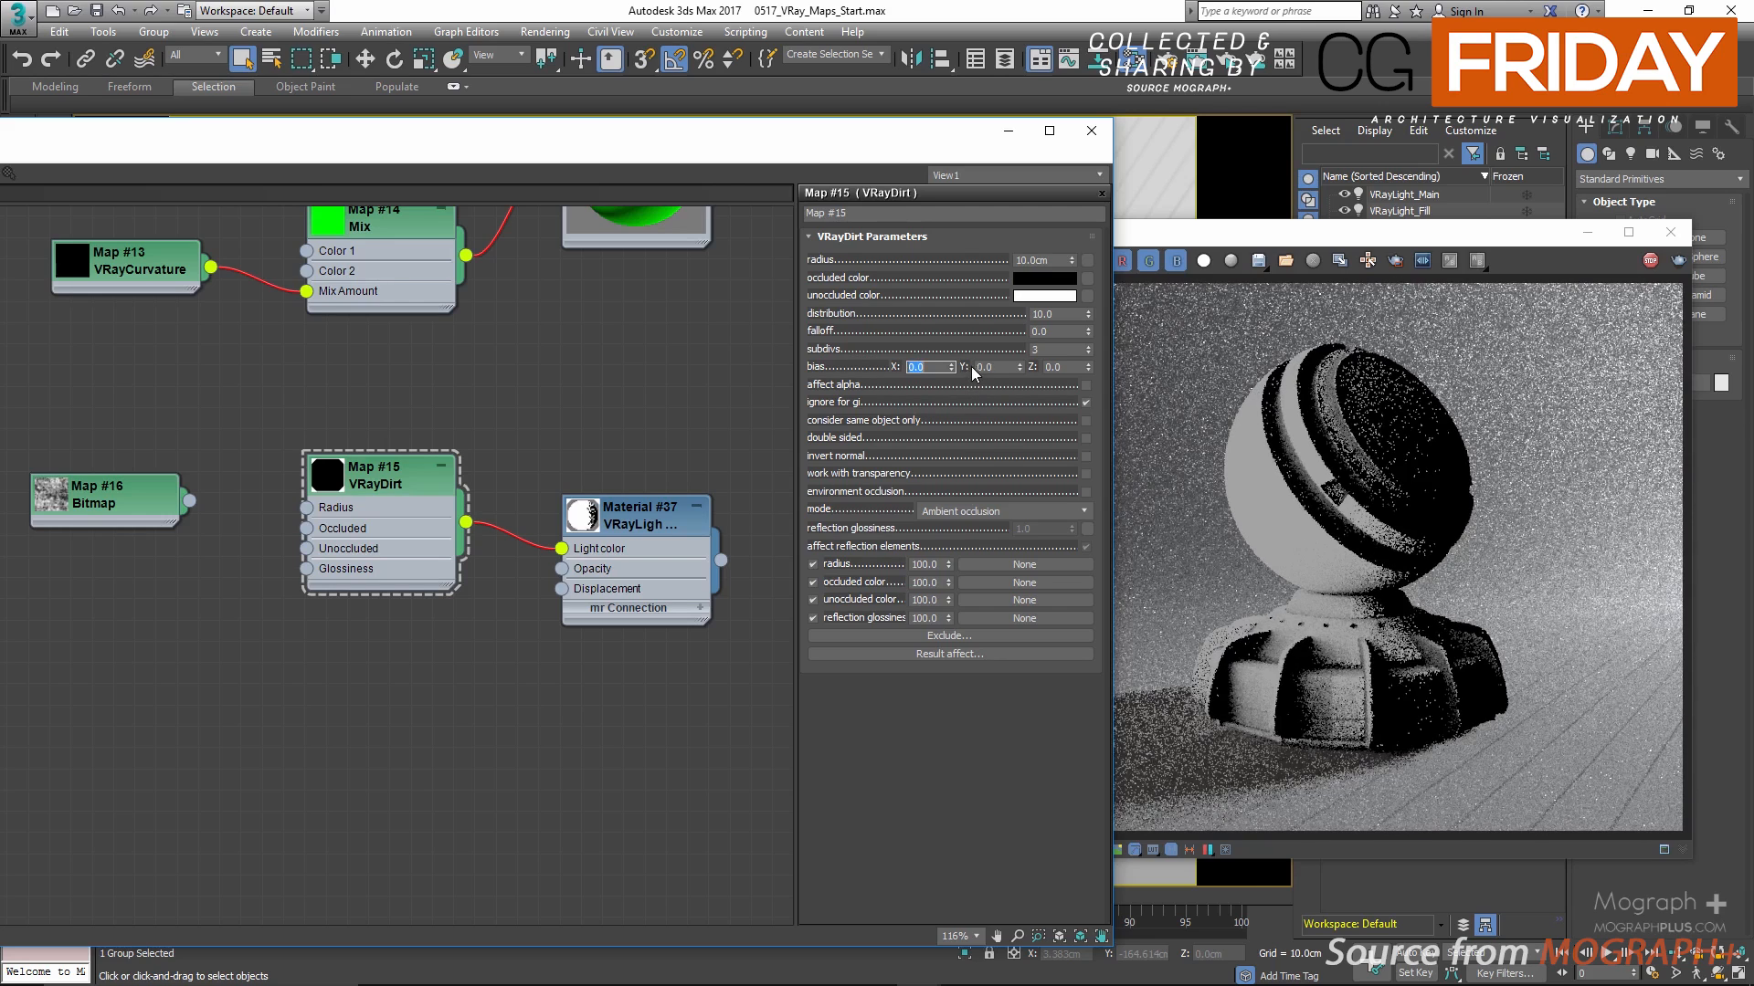
Step: Try values of 5 and -5 for the VRayDirt Y bias and Z bias, resetting each to 0
{"action": "double_click", "coordinate": [983, 367]}
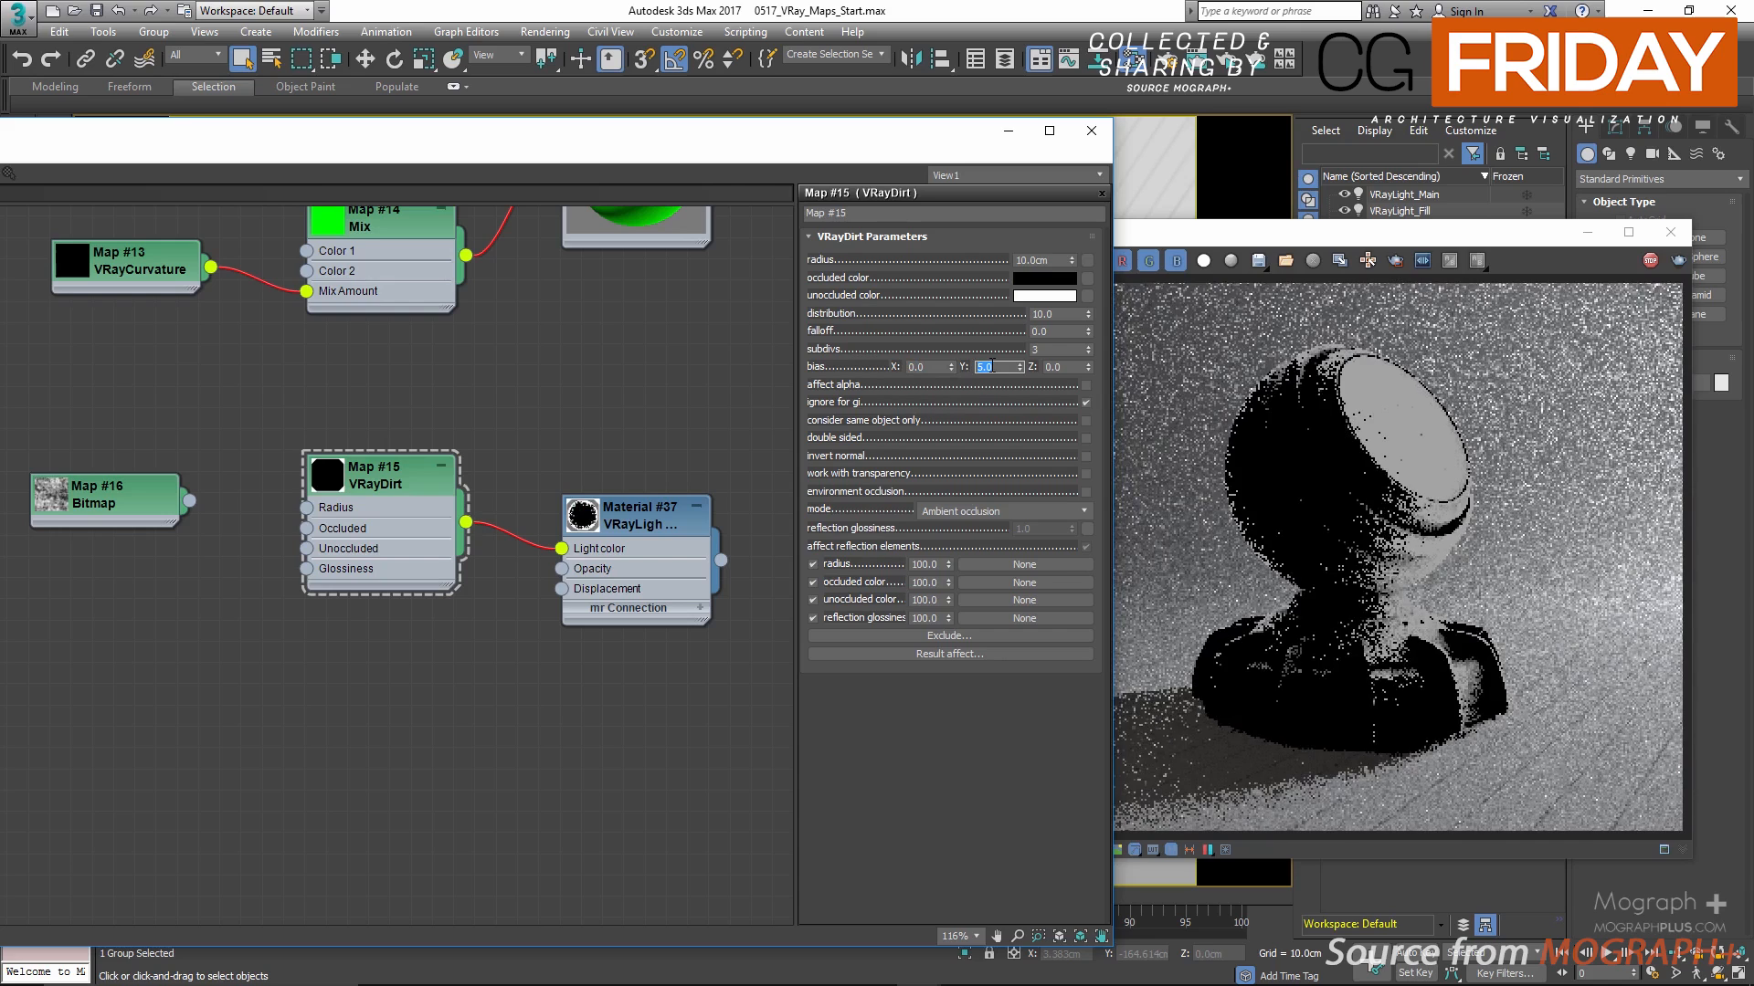
{"action": "type", "text": "-5"}
{"action": "key", "text": "Return"}
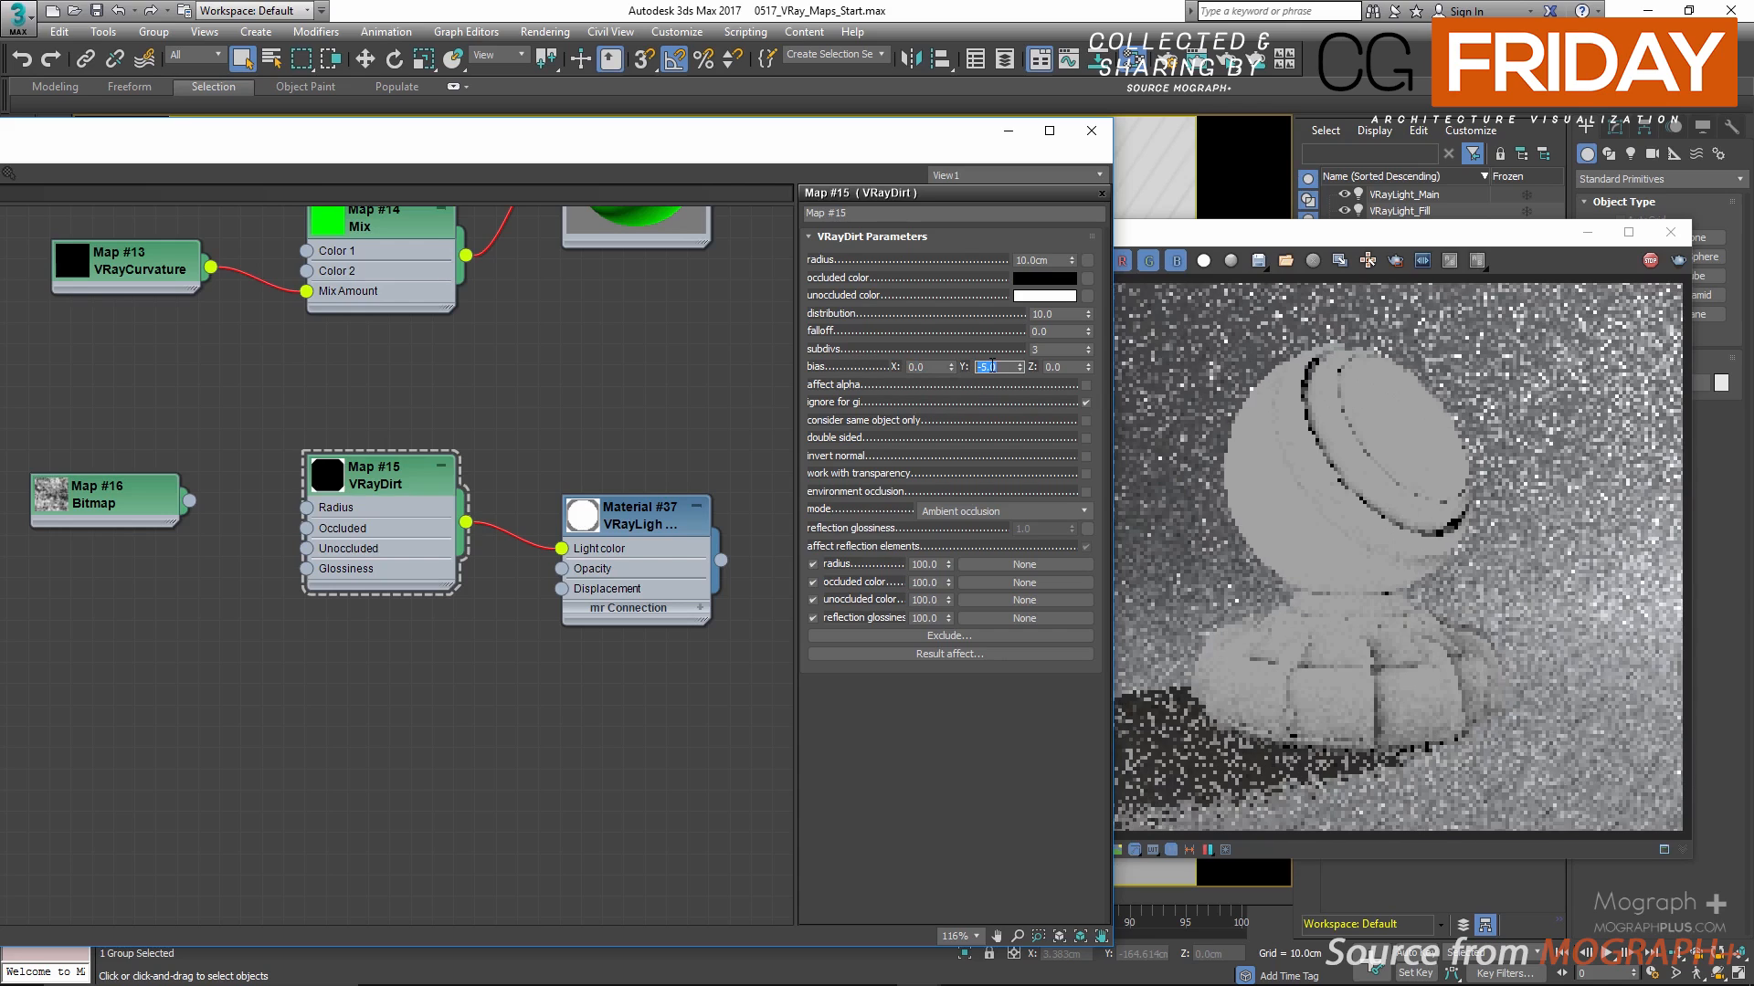
{"action": "left_click", "coordinate": [1068, 367]}
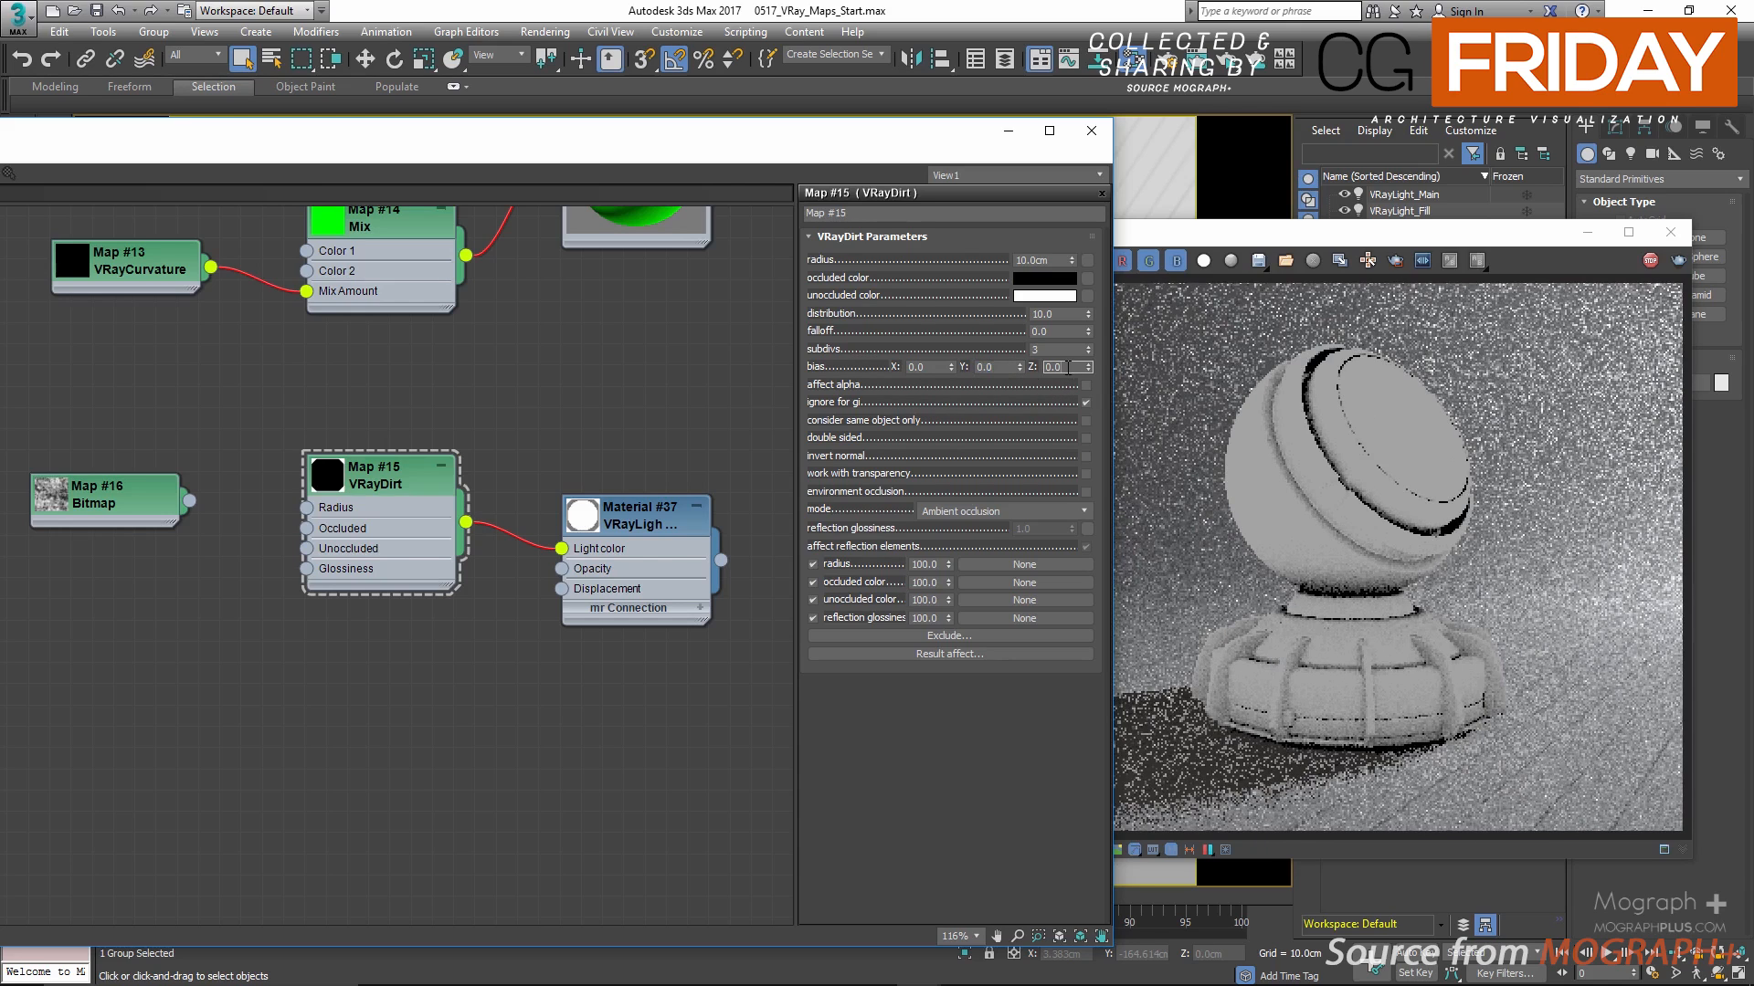
{"action": "type", "text": "5"}
{"action": "key", "text": "Return"}
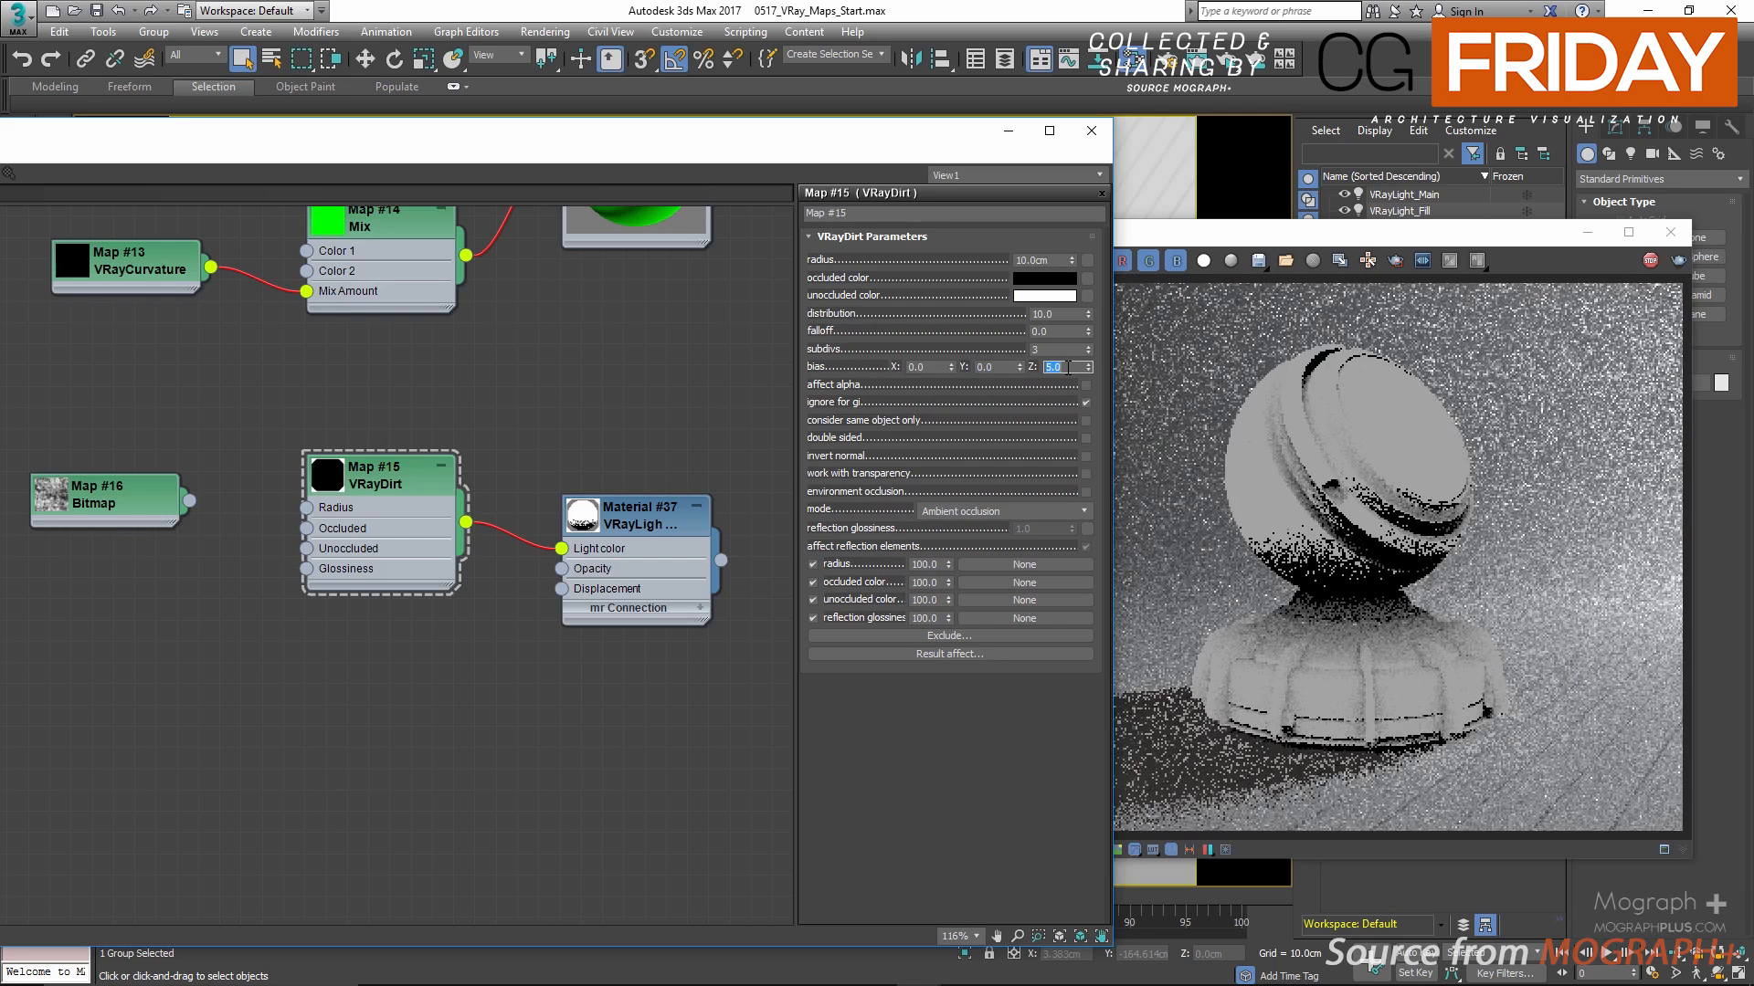
{"action": "type", "text": "-5"}
{"action": "key", "text": "Return"}
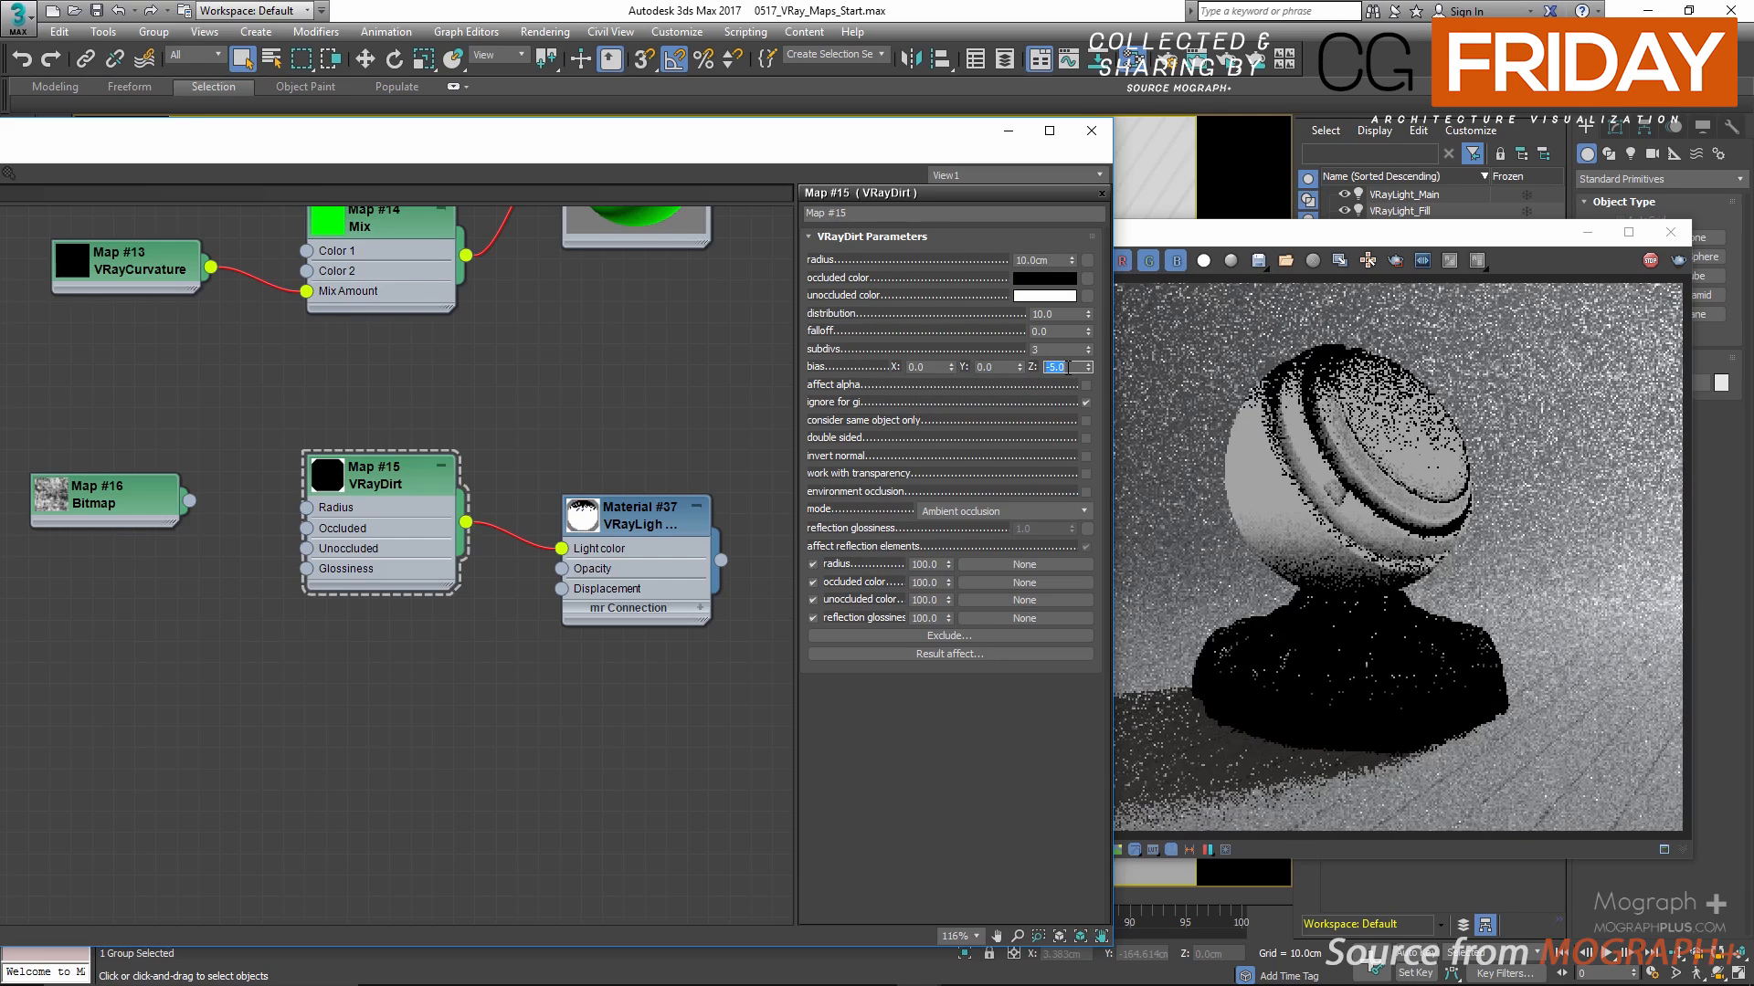
{"action": "type", "text": "0"}
{"action": "key", "text": "Return"}
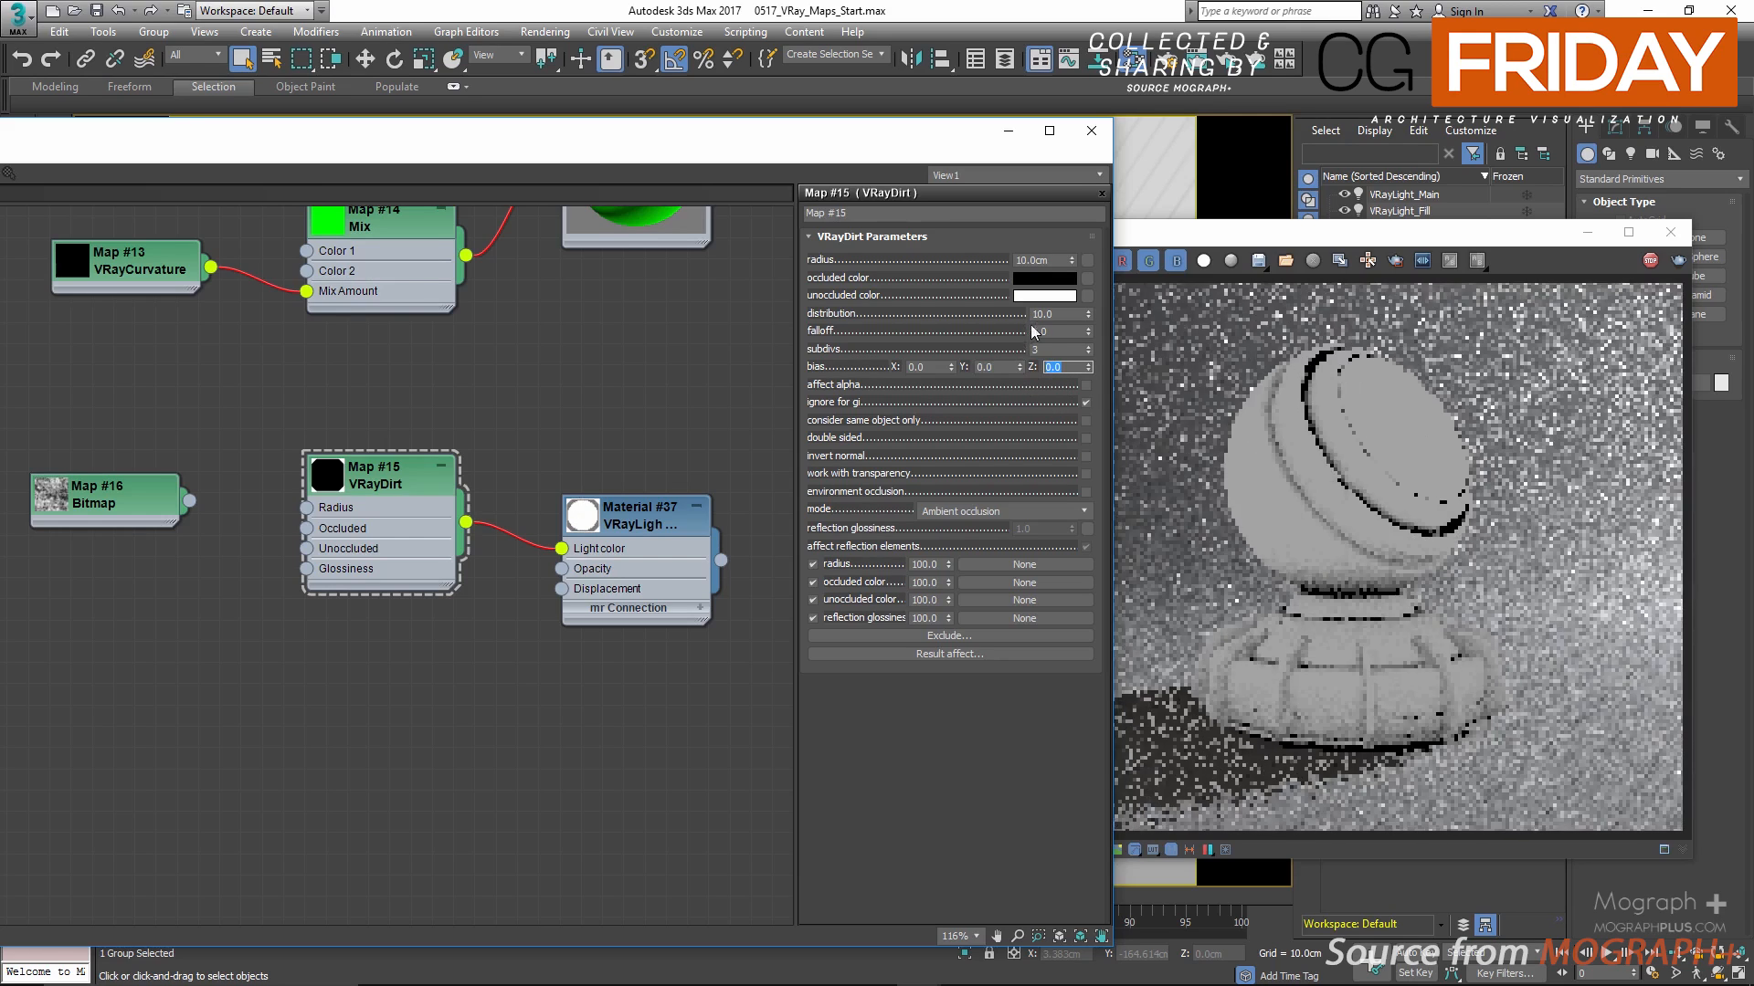
Step: Restore the VRayDirt distribution to 1 and check the shader ball in the frame buffer
{"action": "double_click", "coordinate": [1041, 314]}
{"action": "type", "text": "1"}
{"action": "key", "text": "Return"}
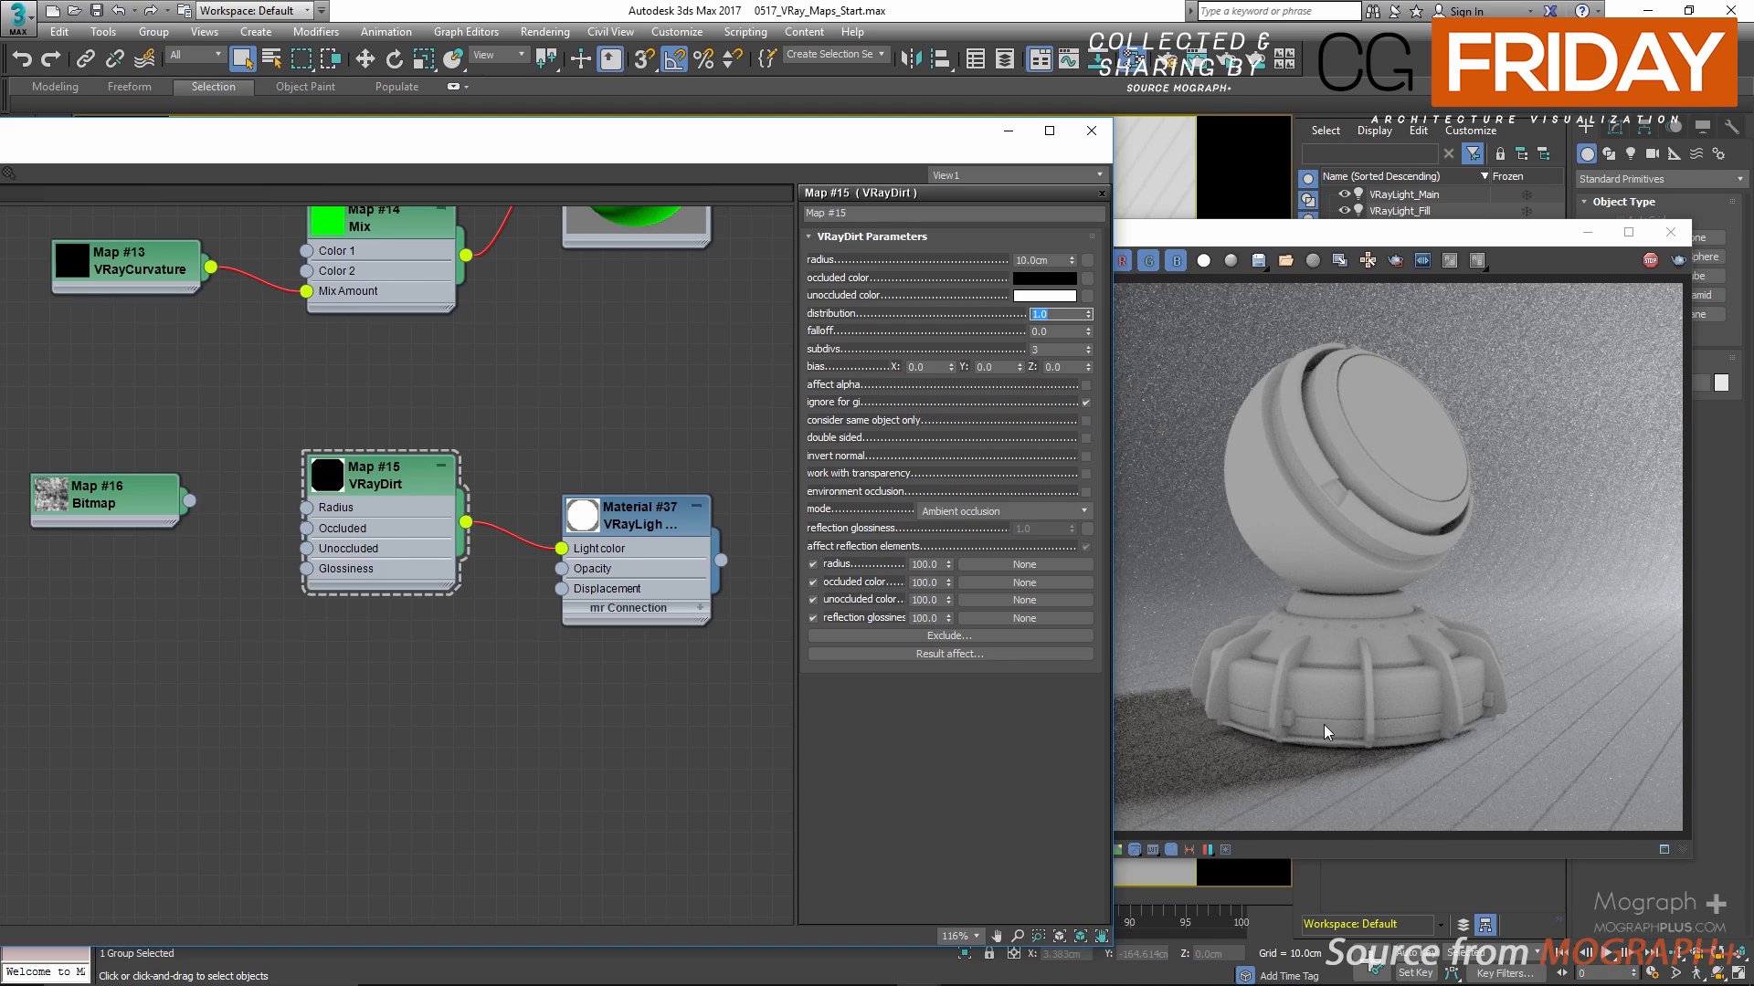
{"action": "left_click", "coordinate": [1314, 769]}
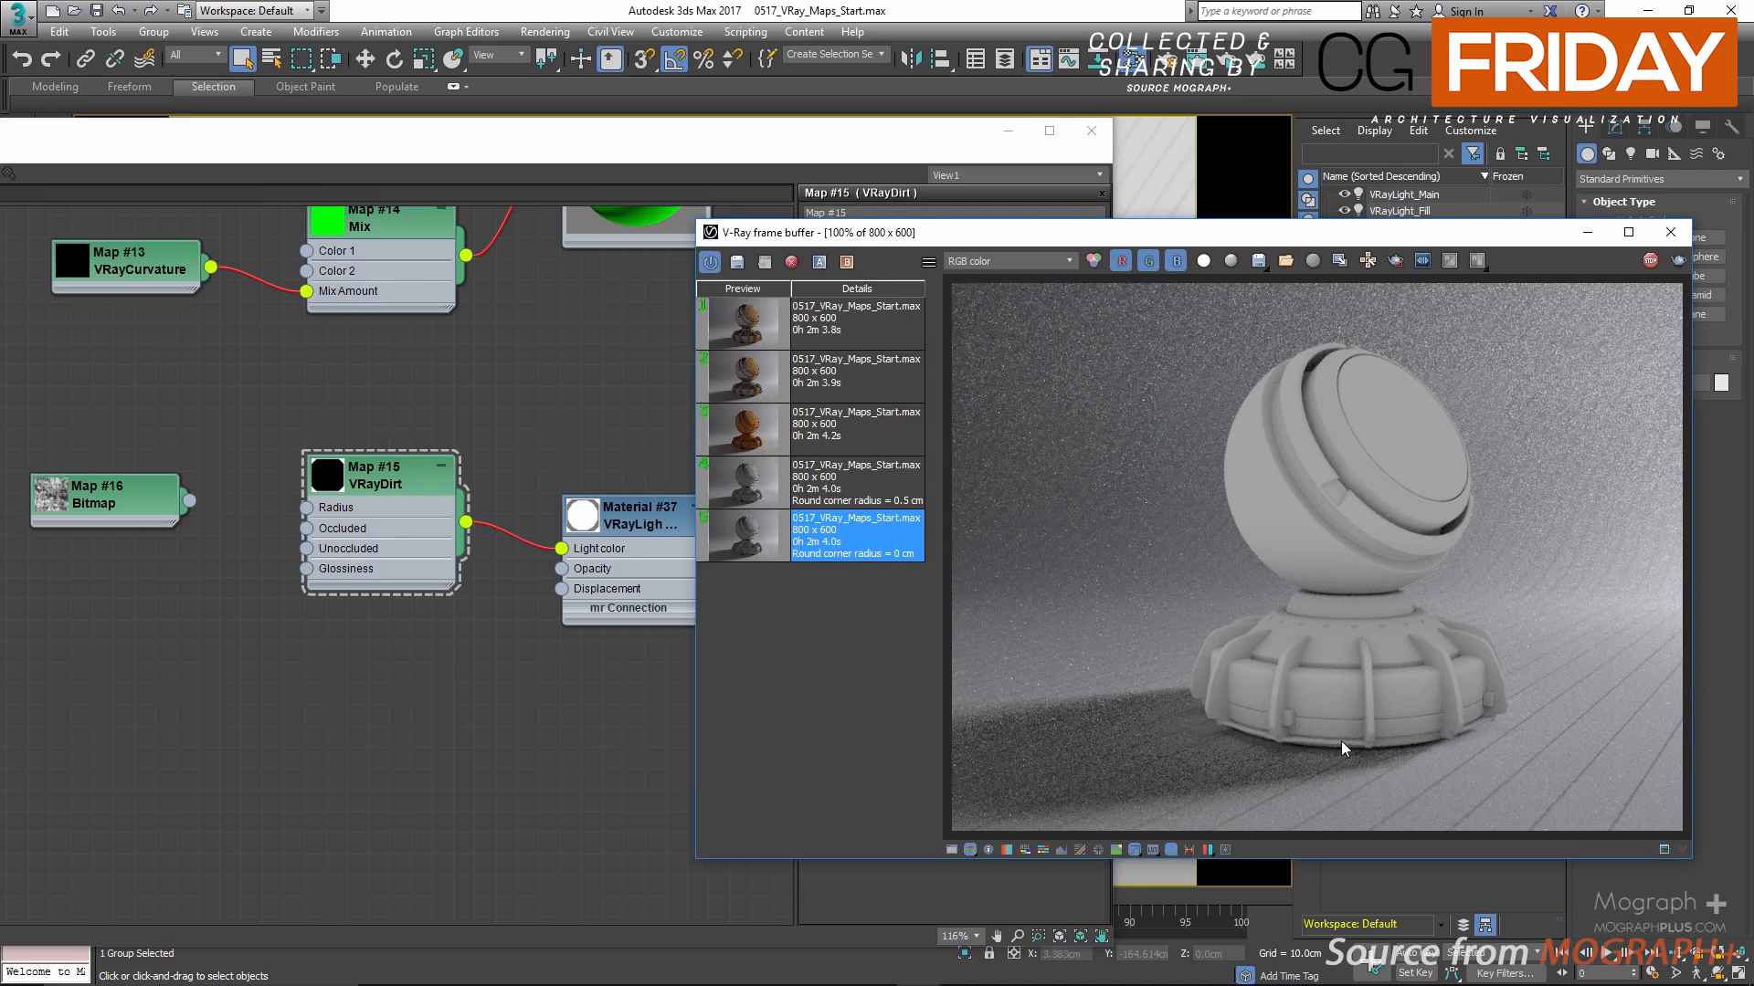
{"action": "left_click", "coordinate": [860, 139]}
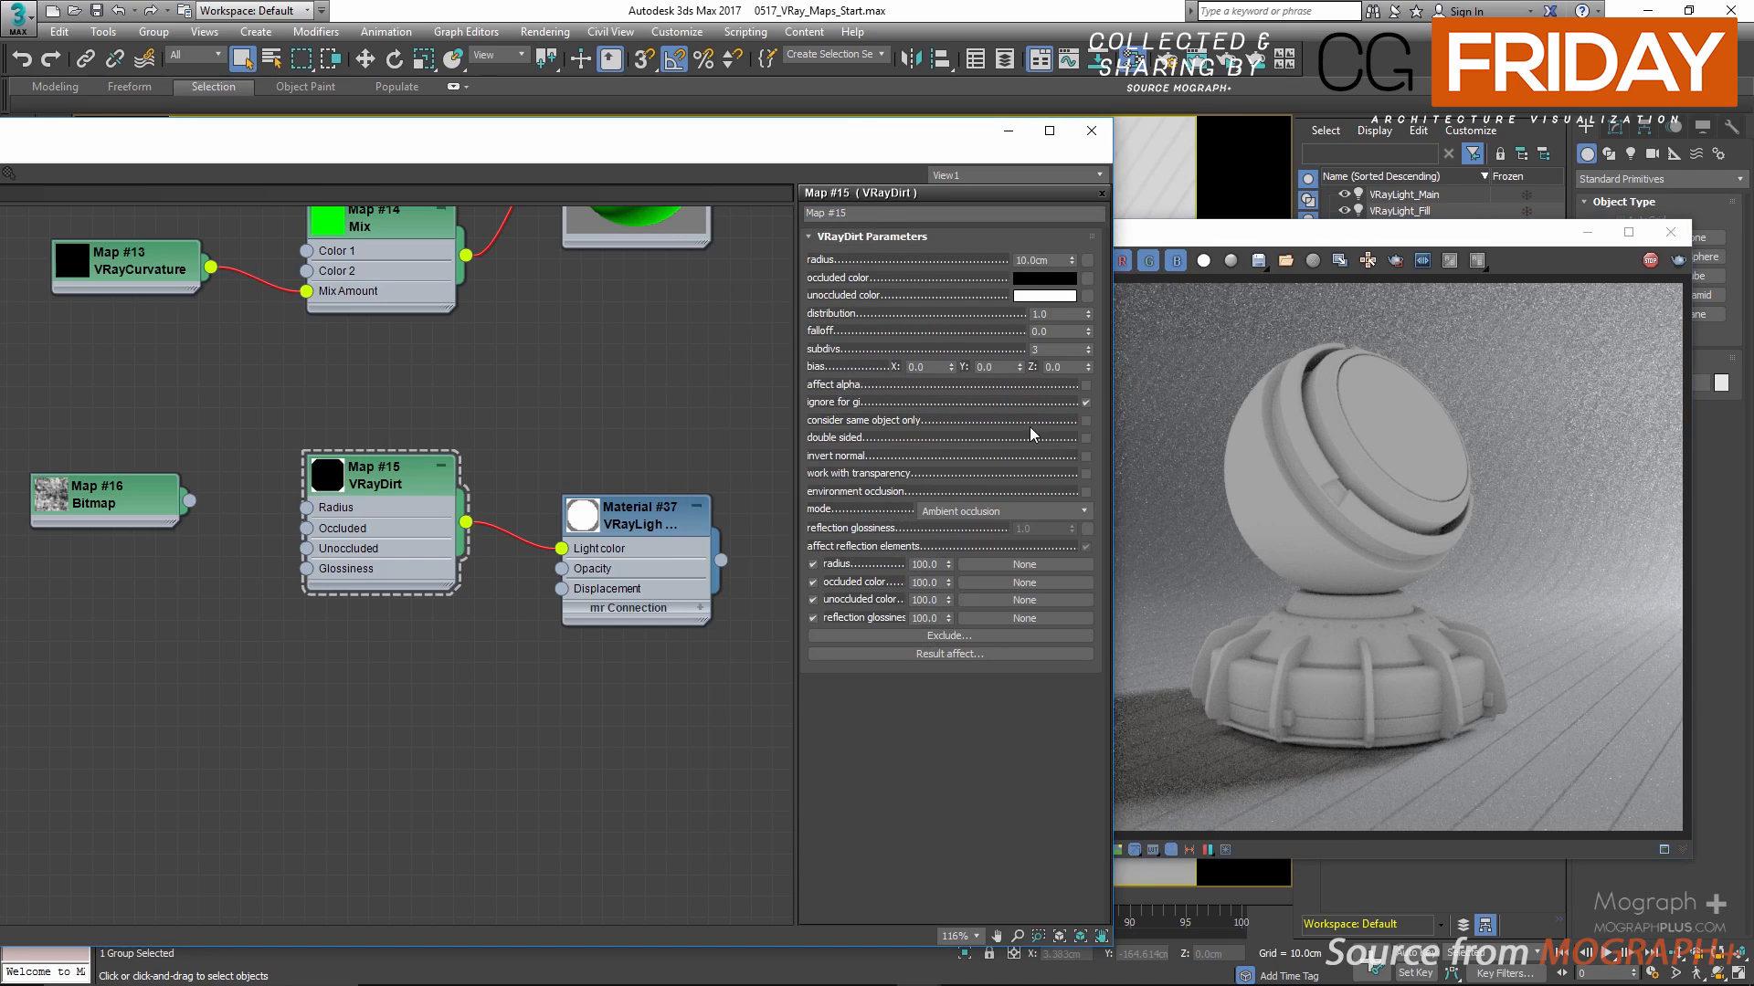
Step: Try the VRayDirt option to consider the same object only, inspect the shader ball's base up close, and turn the option off
{"action": "left_click", "coordinate": [1085, 421]}
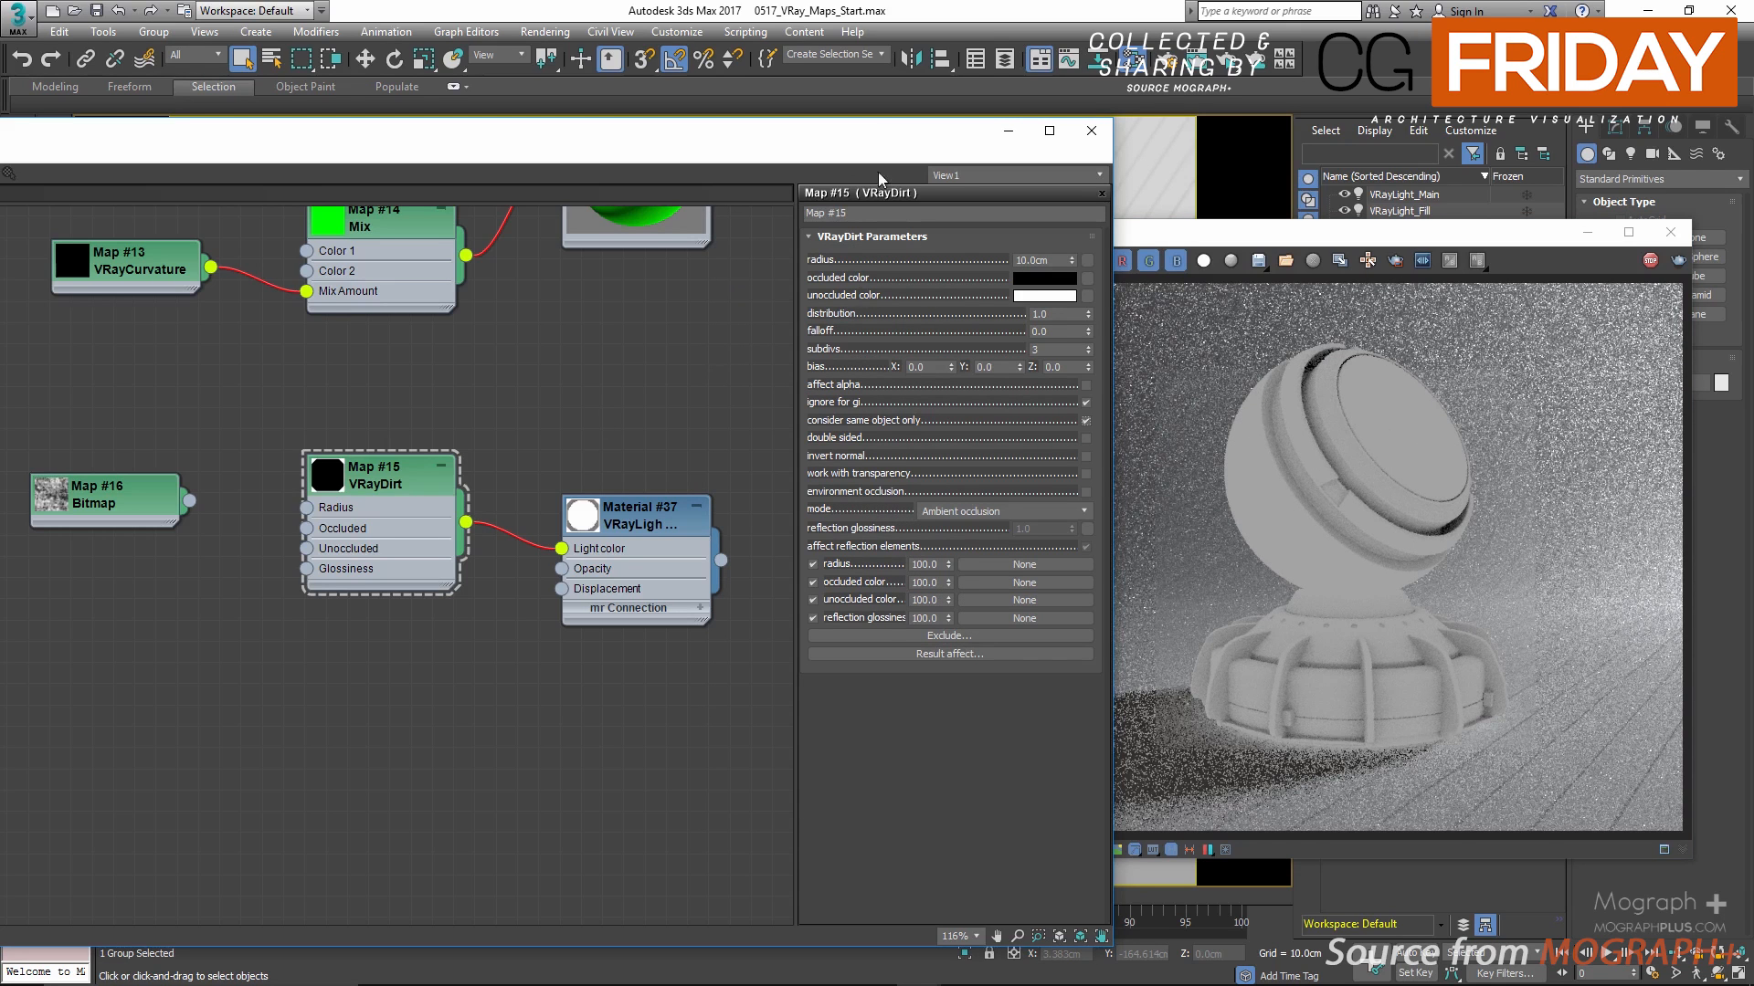
{"action": "left_click_drag", "start_coordinate": [872, 148], "coordinate": [604, 157]}
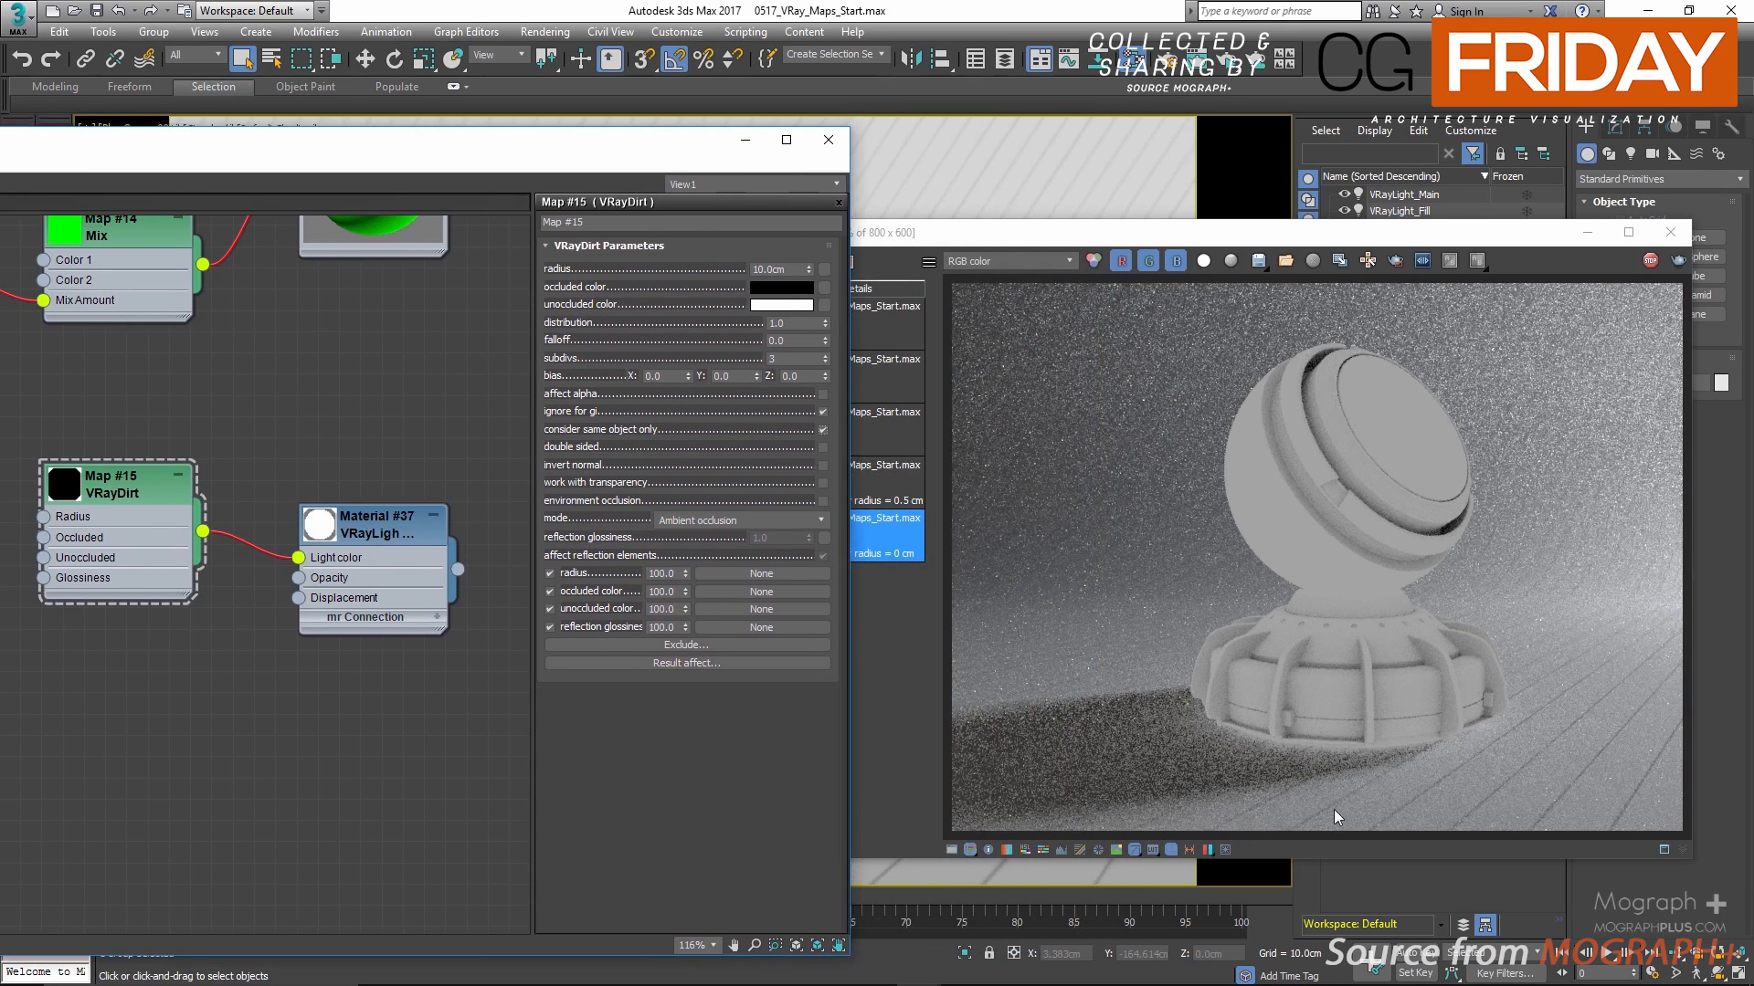
{"action": "scroll", "coordinate": [1334, 786], "scroll_direction": "up", "scroll_amount": 3}
{"action": "middle_click_drag", "start_coordinate": [1328, 752], "coordinate": [1272, 681]}
{"action": "left_click", "coordinate": [411, 410]}
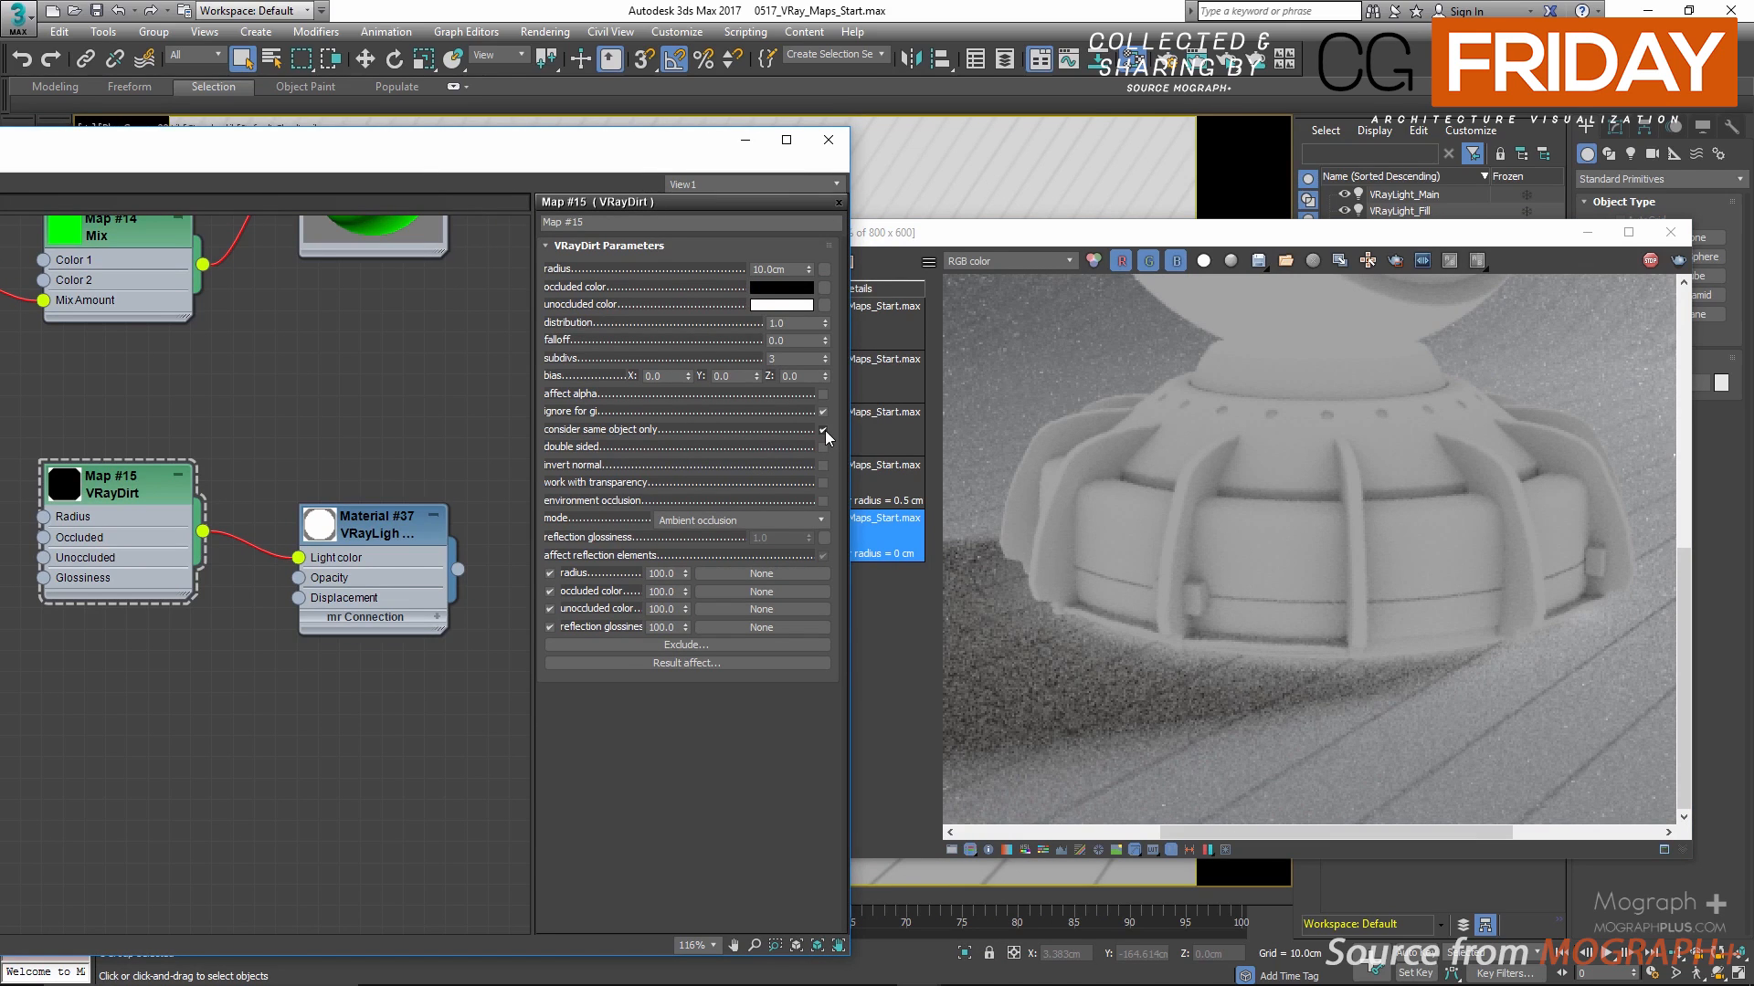
{"action": "scroll", "coordinate": [1400, 531], "scroll_direction": "down", "scroll_amount": 1}
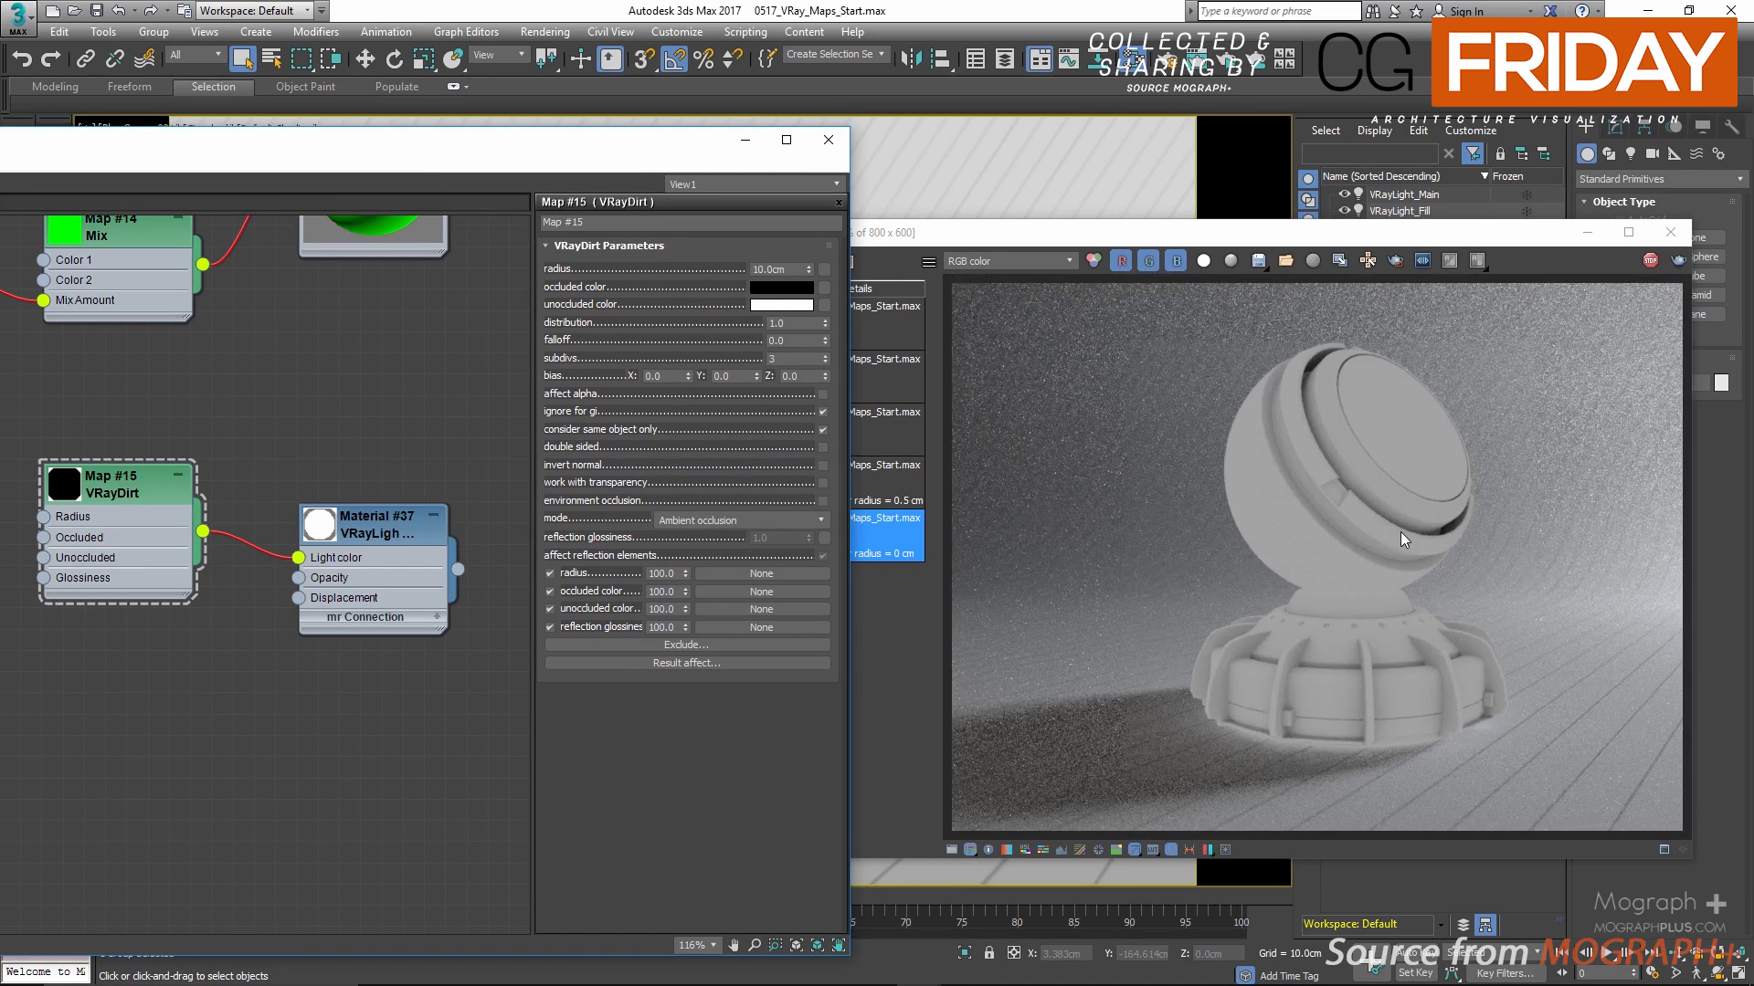
{"action": "scroll", "coordinate": [1367, 700], "scroll_direction": "up", "scroll_amount": 1}
{"action": "middle_click_drag", "start_coordinate": [1302, 694], "coordinate": [1281, 610]}
{"action": "left_click", "coordinate": [530, 409]}
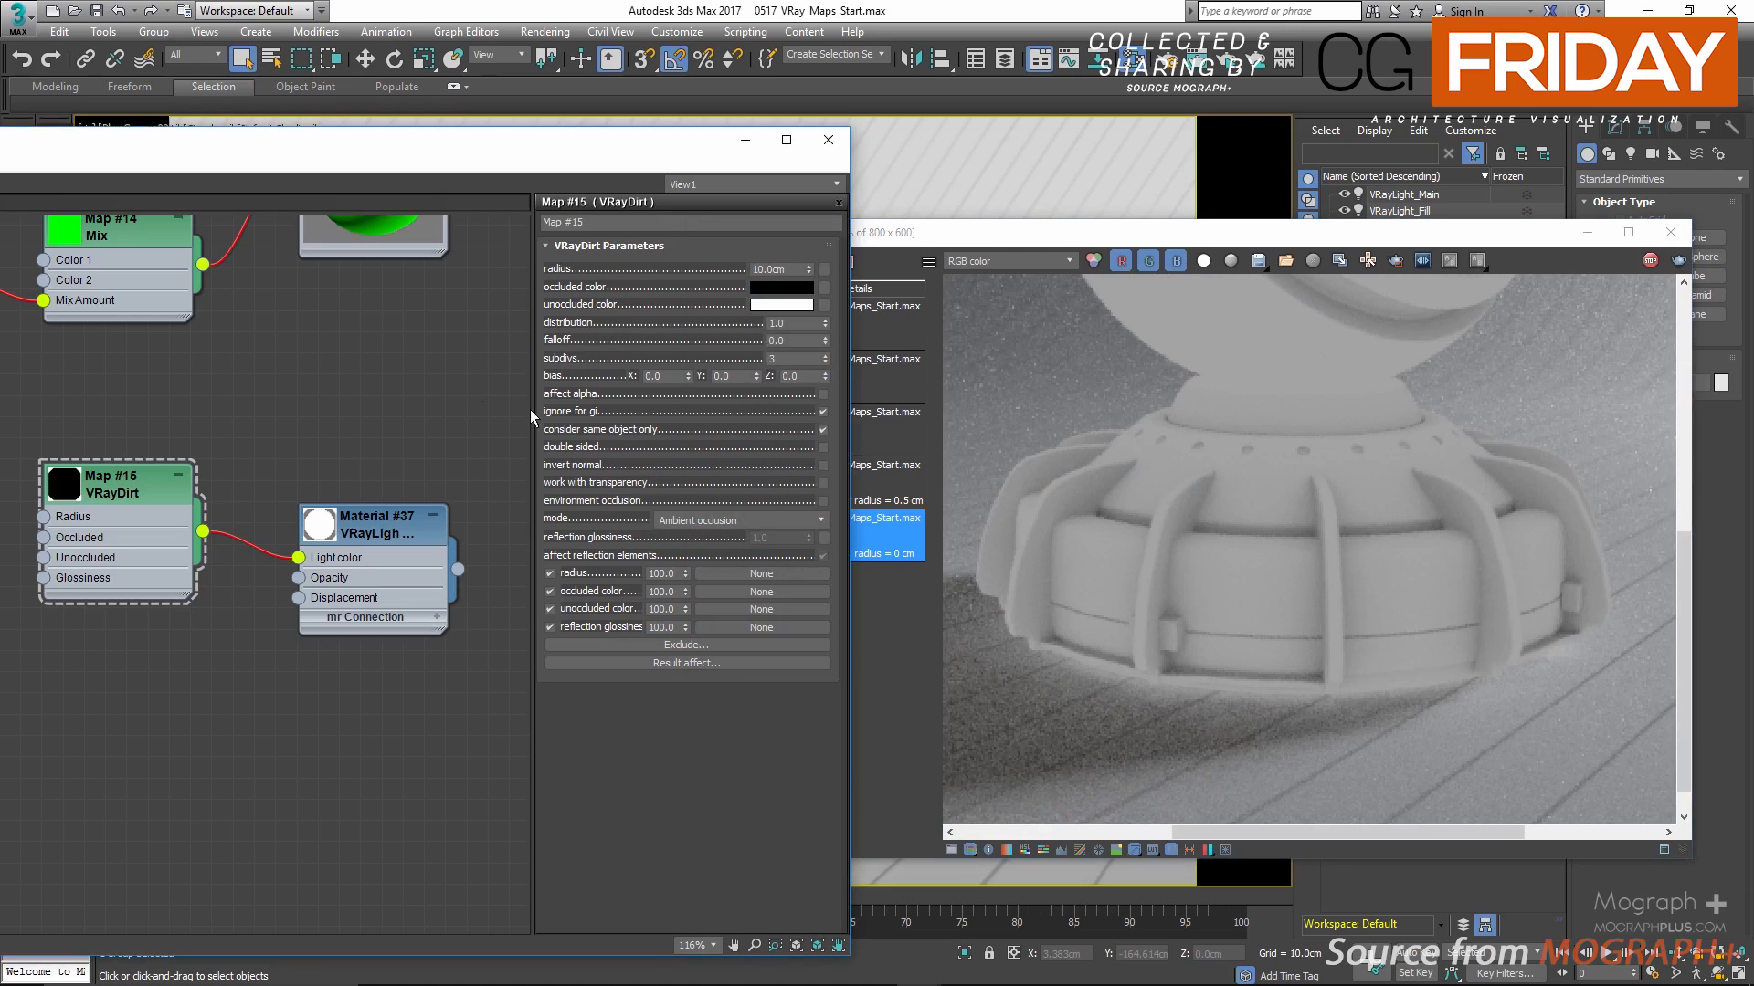
{"action": "left_click", "coordinate": [824, 429]}
{"action": "scroll", "coordinate": [1343, 539], "scroll_direction": "down", "scroll_amount": 2}
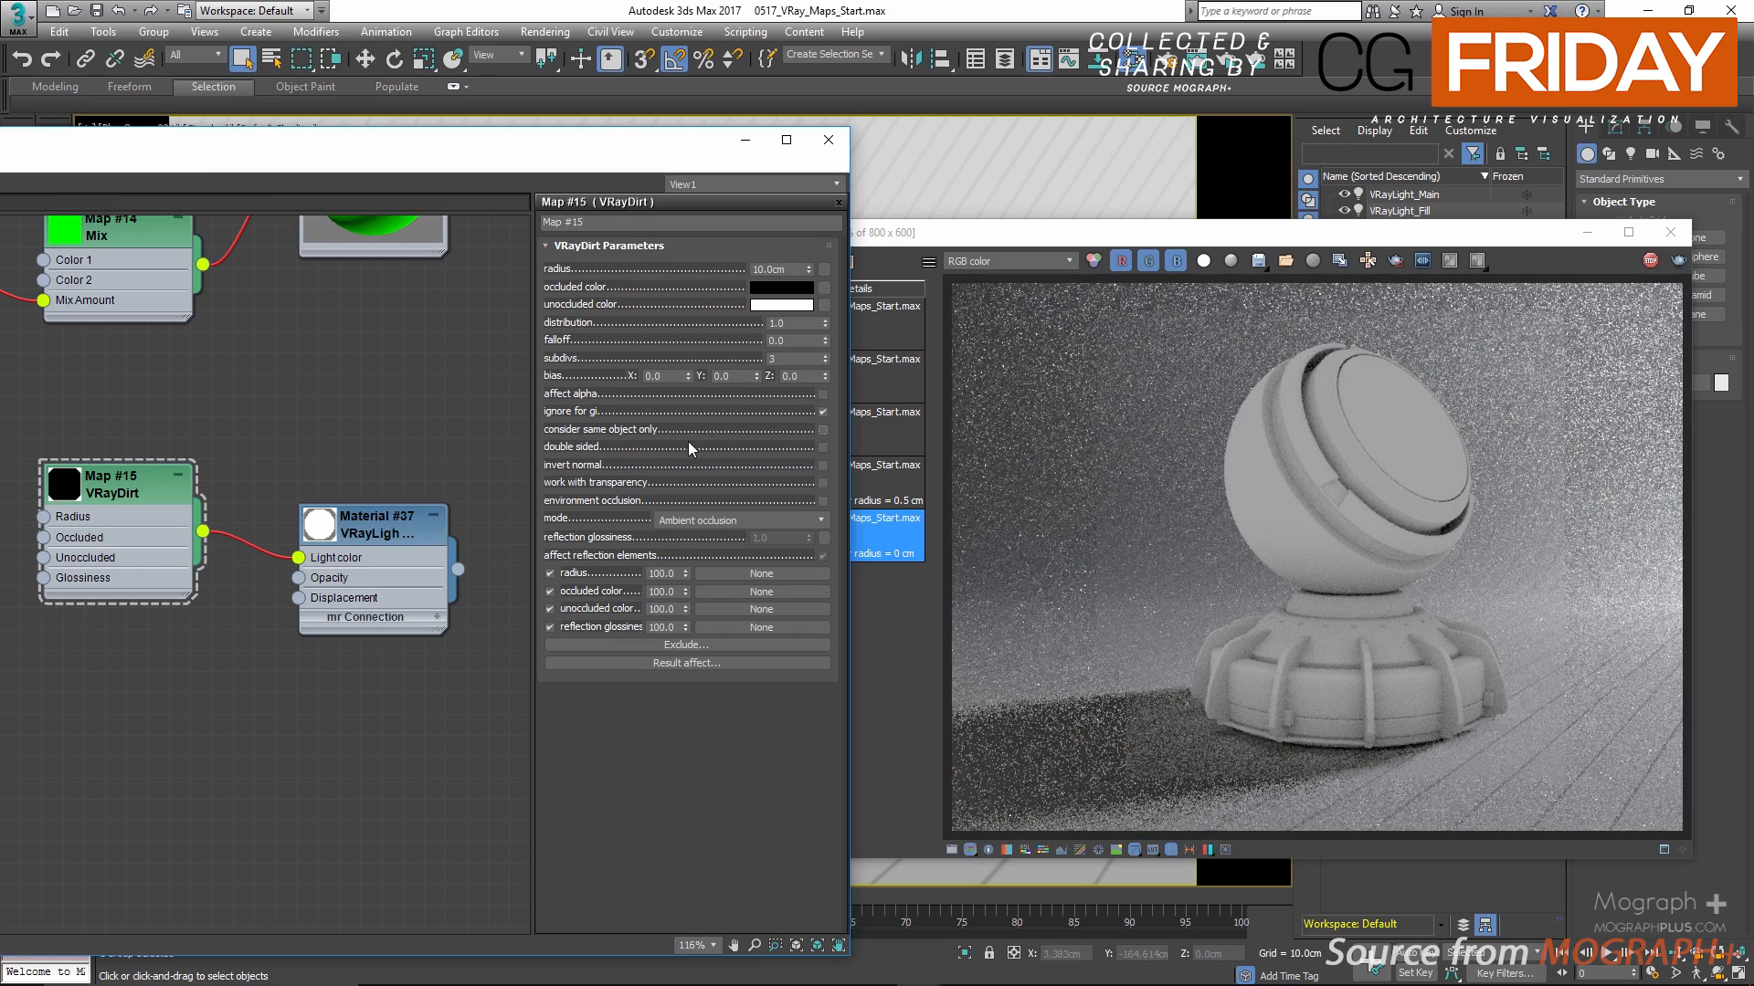
Step: Compare the render with the VRayDirt double sided option on and off, leaving it off
{"action": "left_click", "coordinate": [824, 448]}
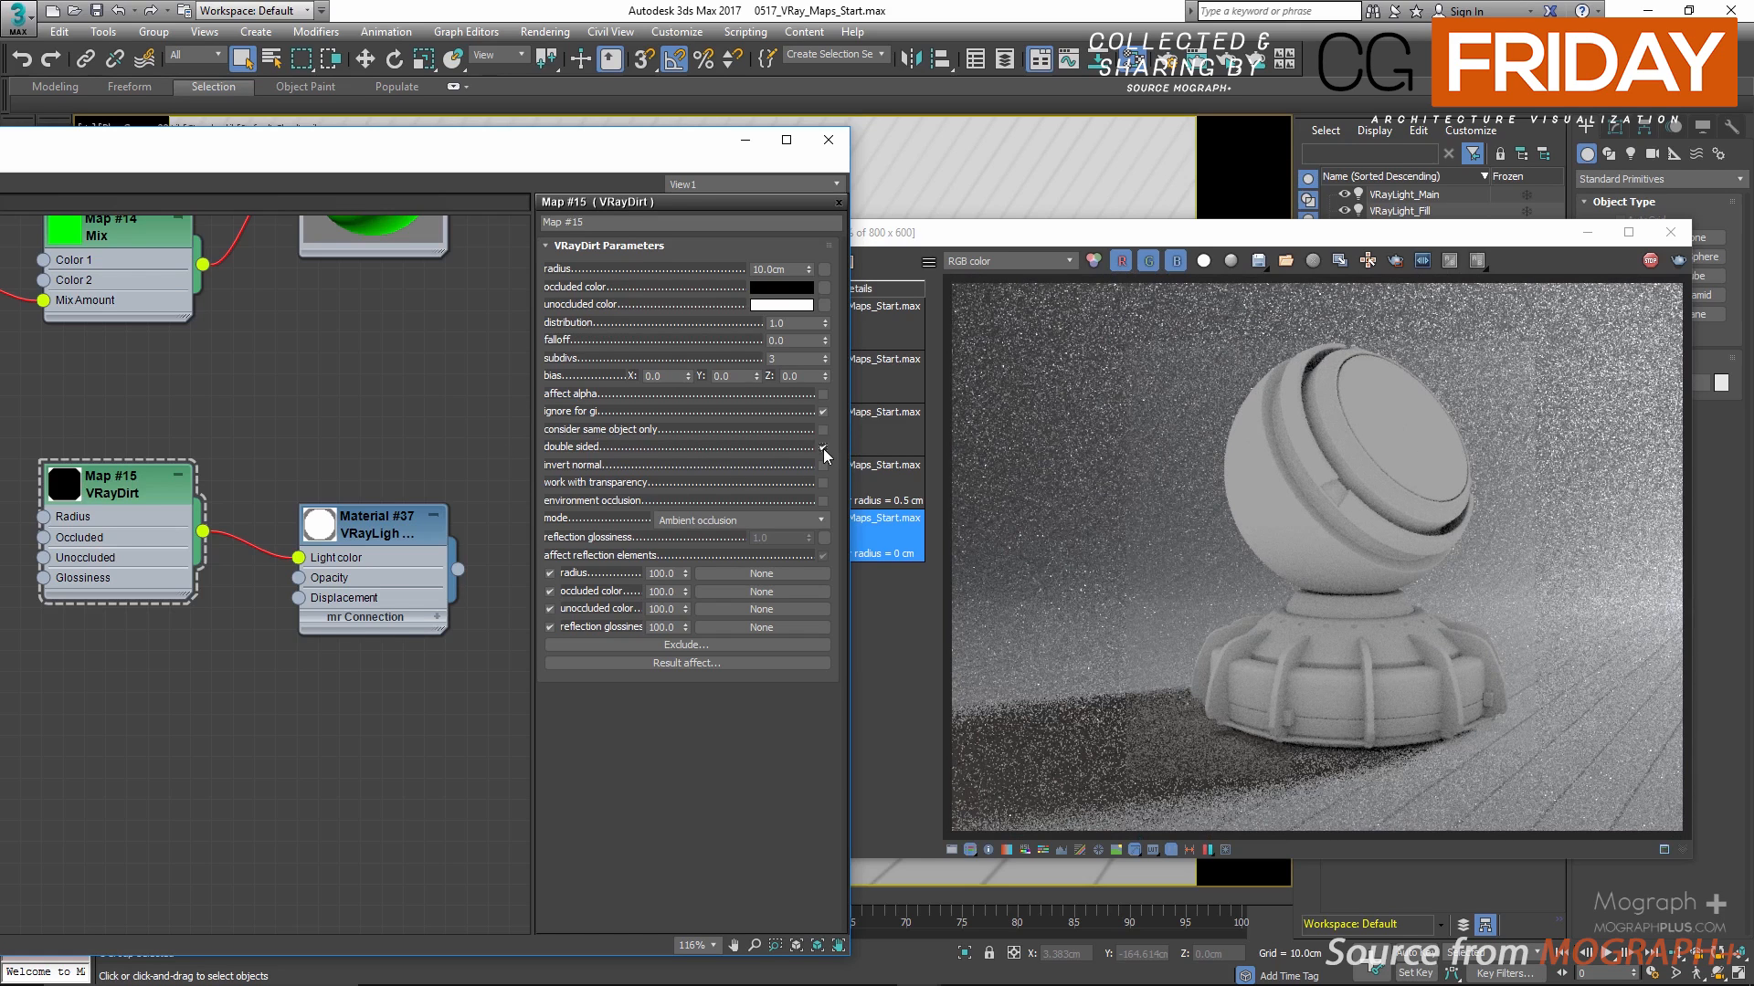
{"action": "left_click", "coordinate": [824, 447]}
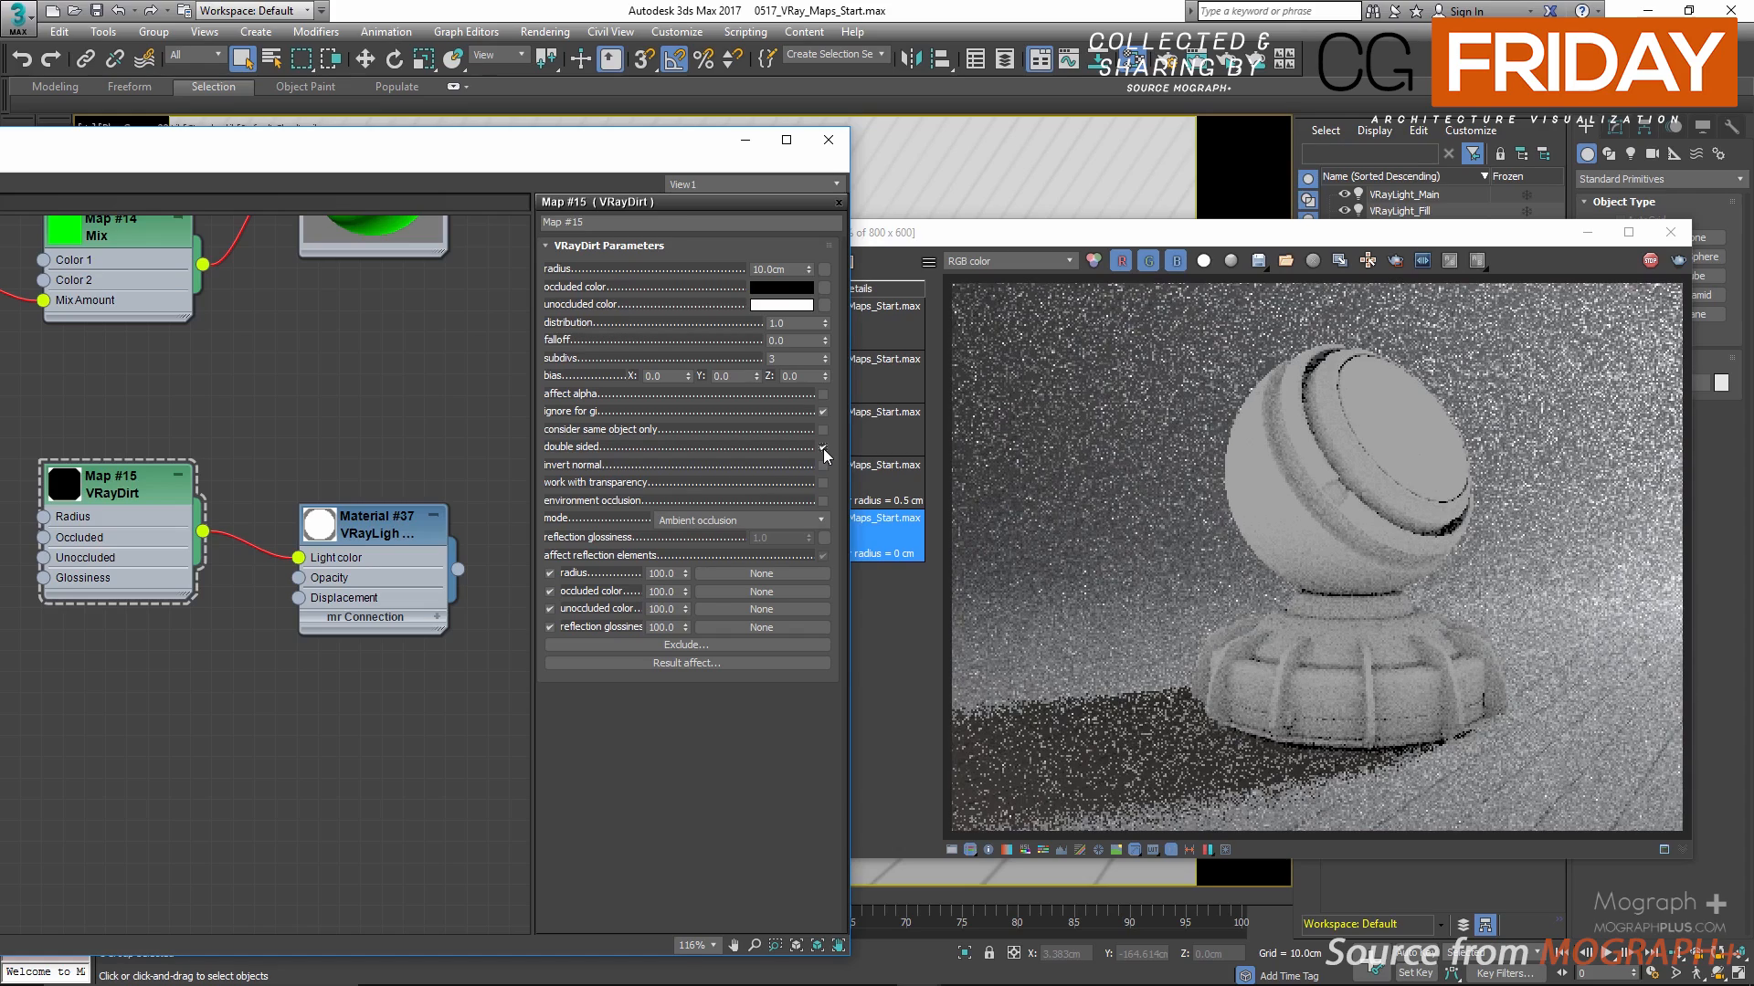
{"action": "left_click", "coordinate": [823, 447]}
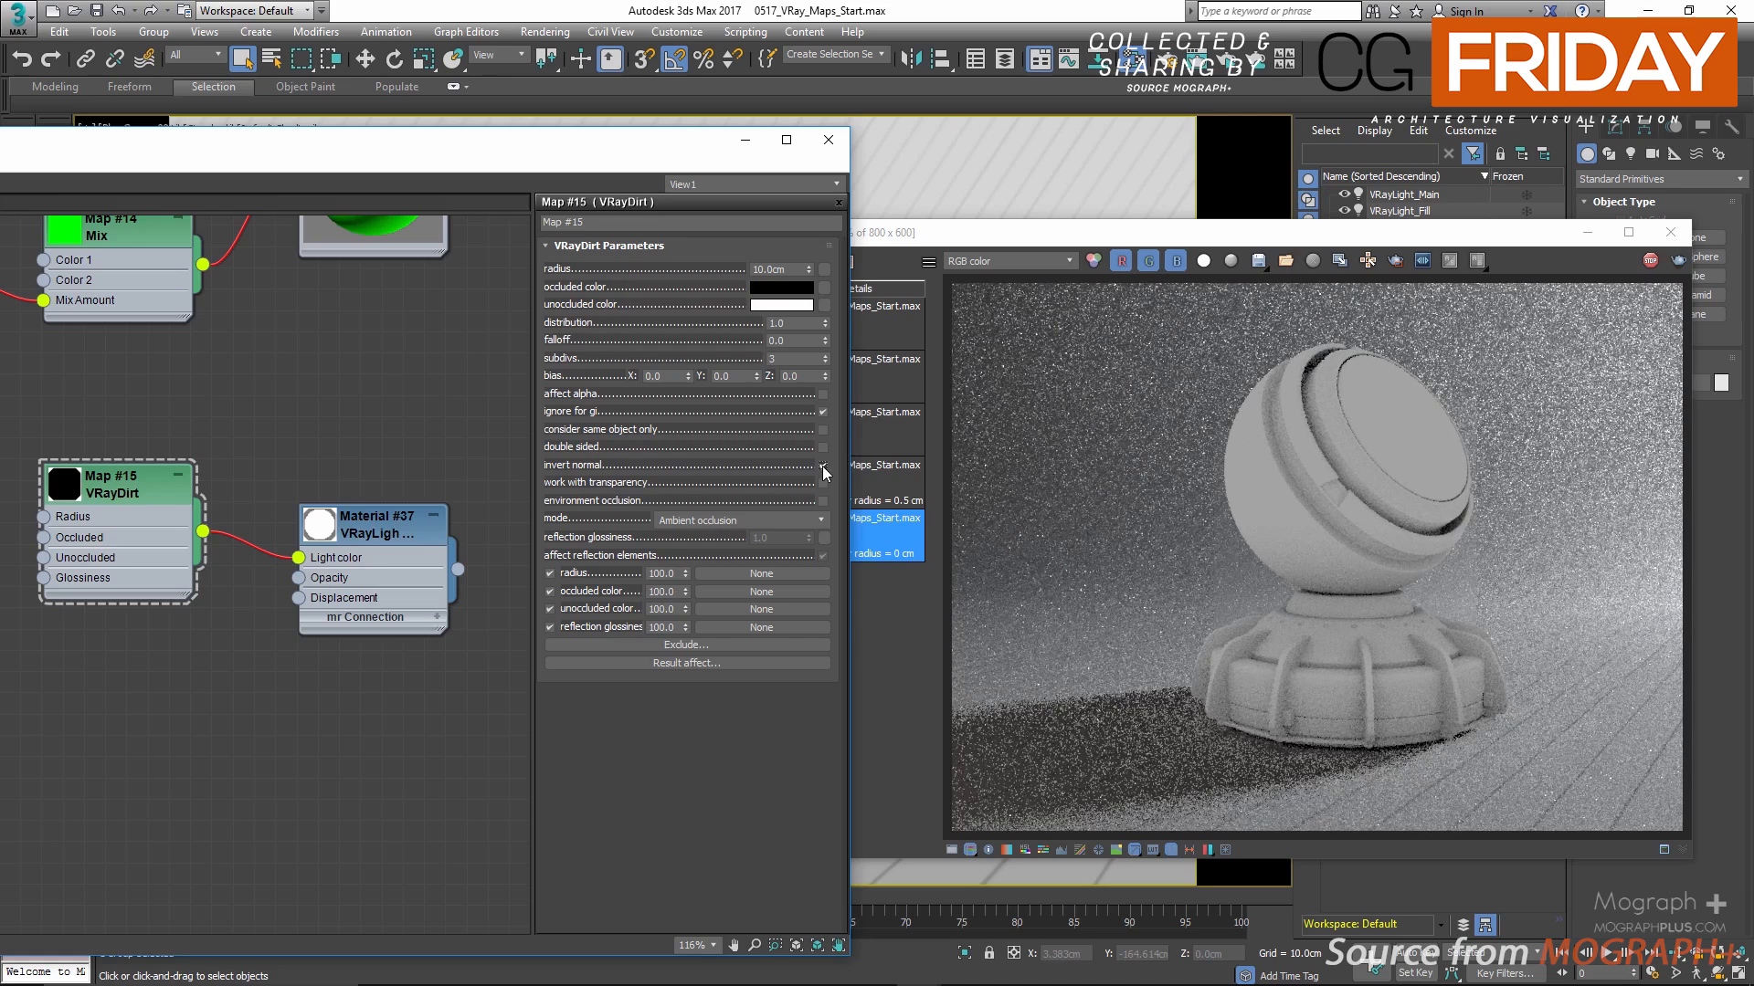
Step: Compare the render with the VRayDirt invert normal option on and off, leaving it off
{"action": "left_click", "coordinate": [822, 466]}
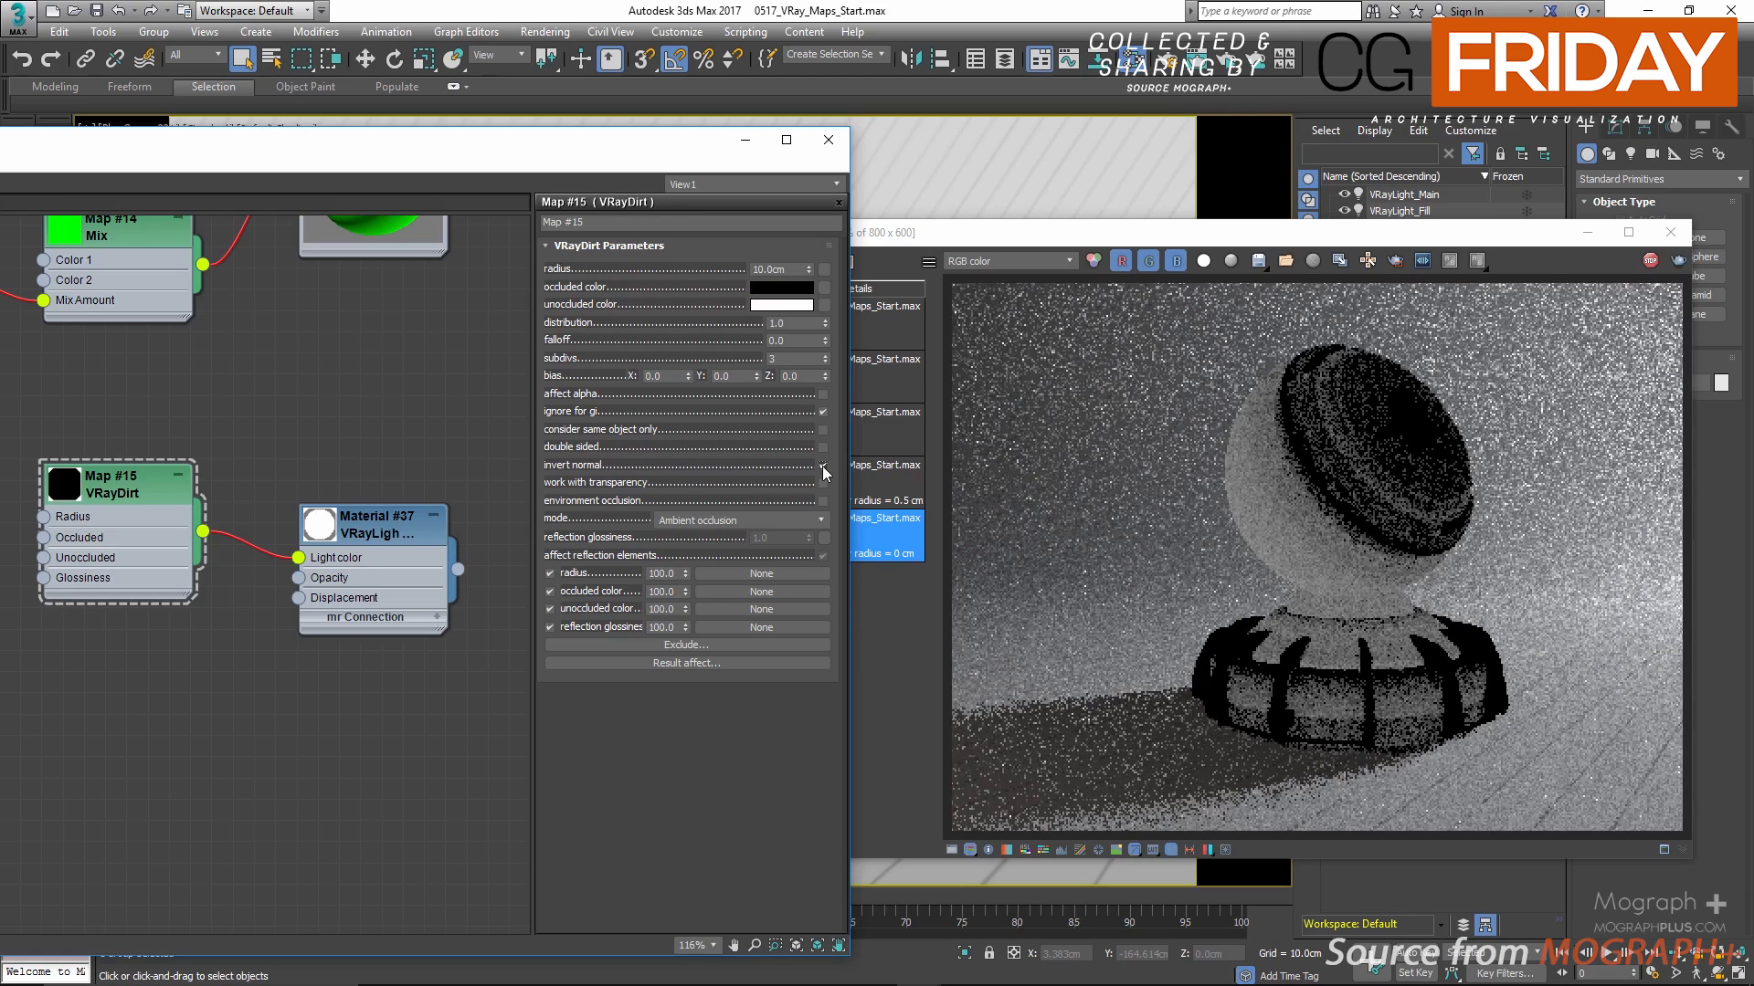
{"action": "left_click", "coordinate": [822, 466]}
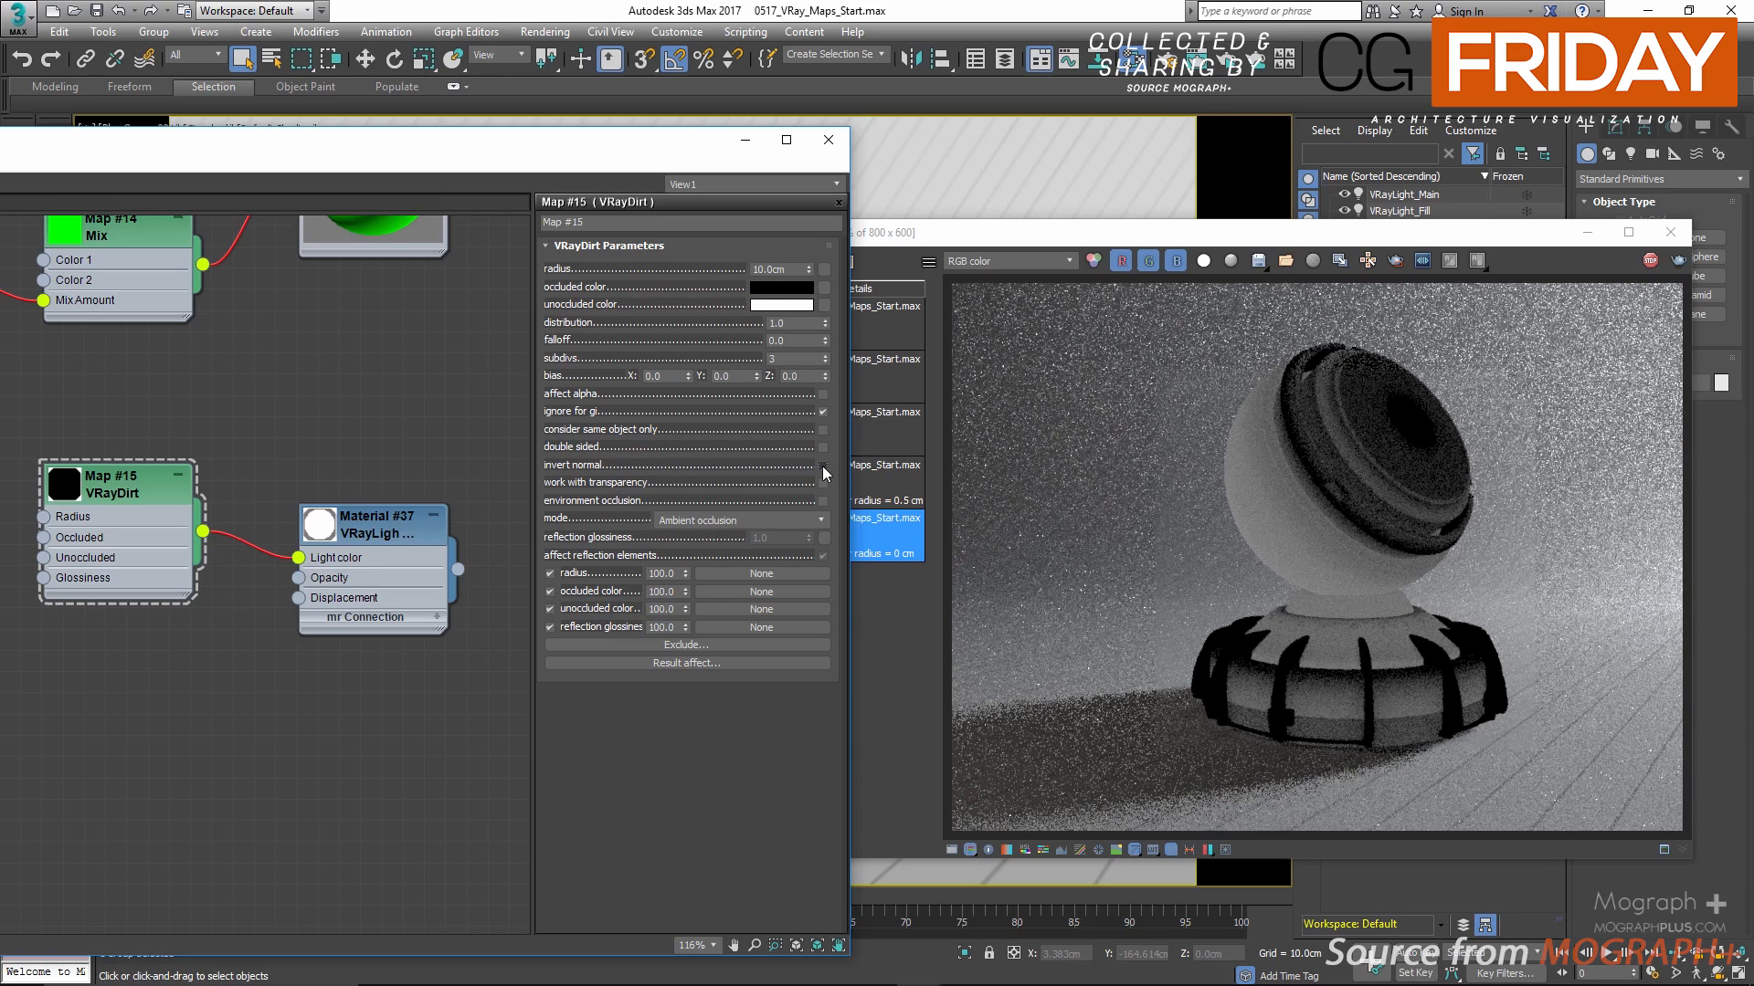
{"action": "left_click", "coordinate": [822, 466]}
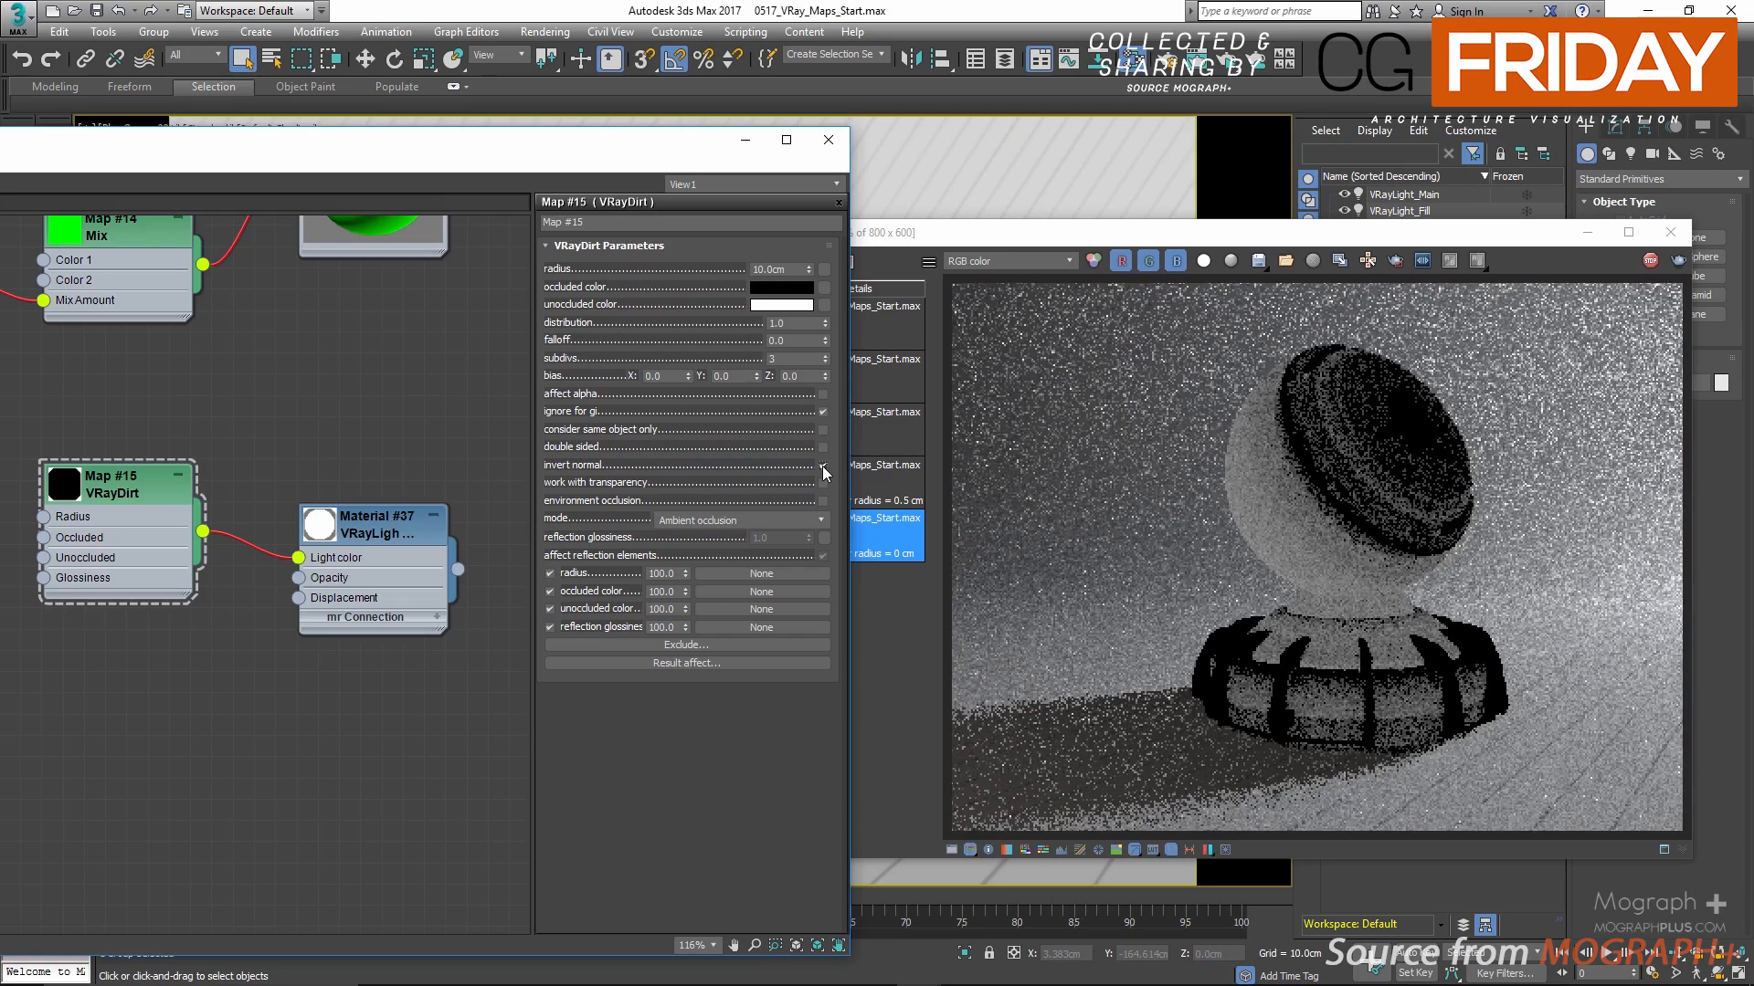
{"action": "left_click", "coordinate": [822, 466]}
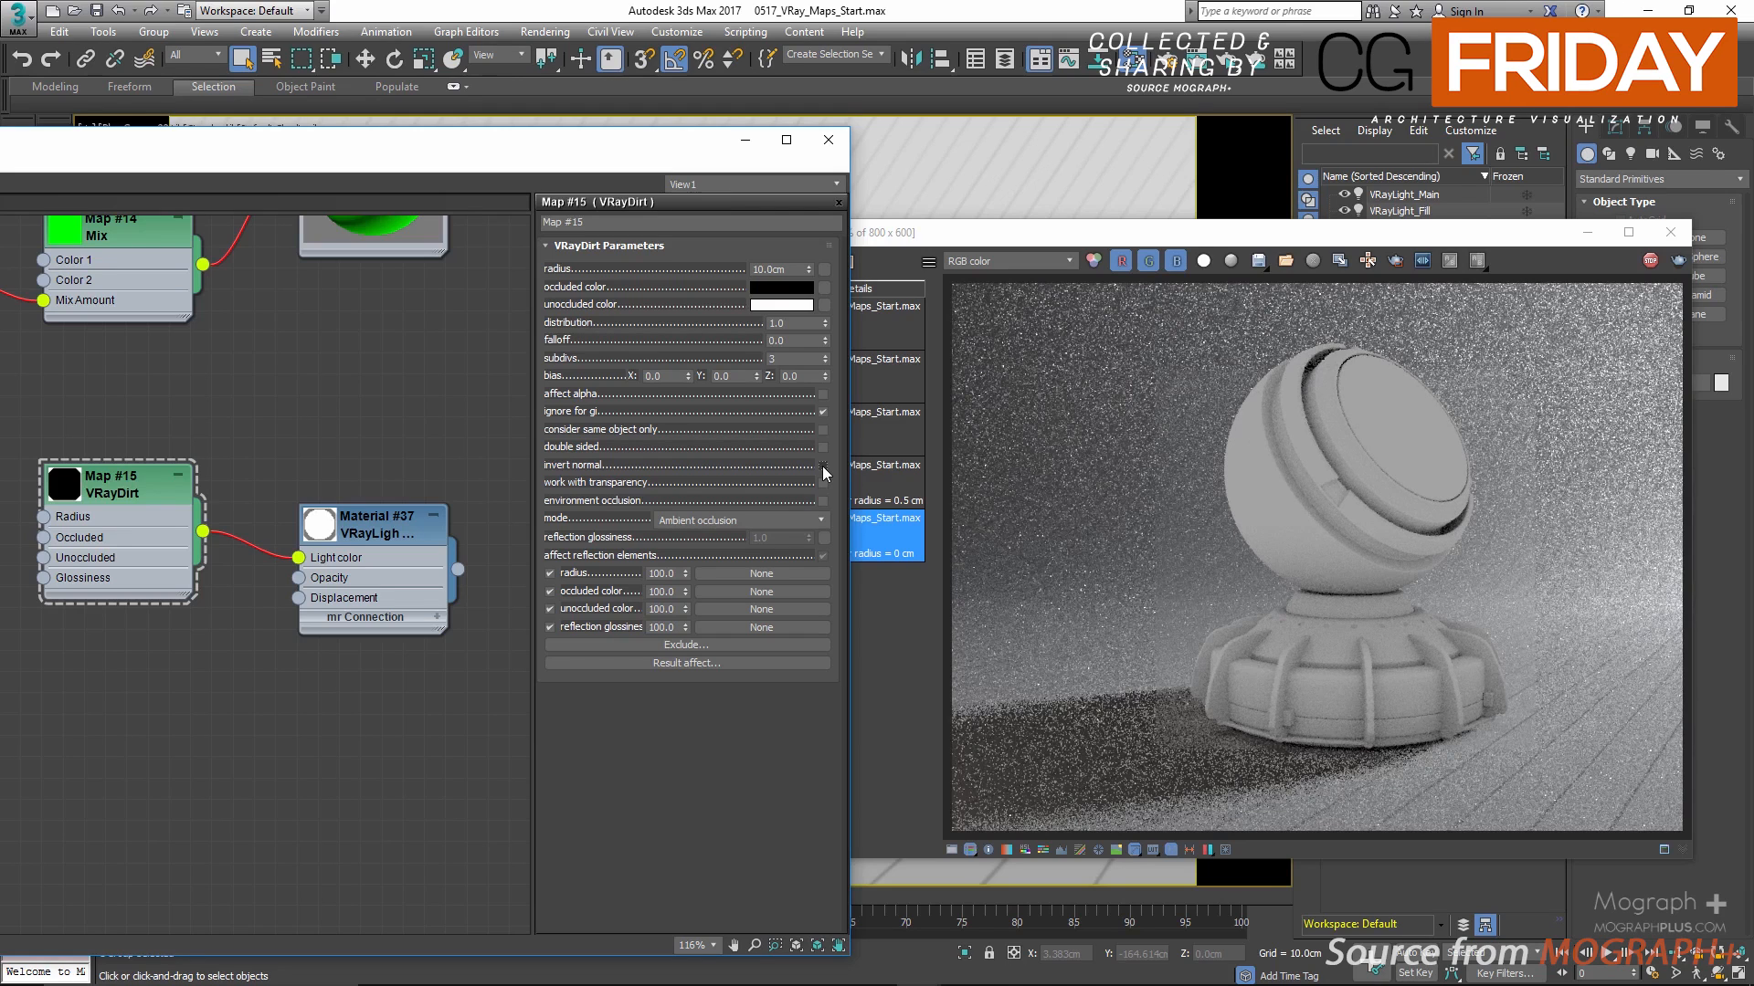
Step: Stop the interactive render, add a VRayDistanceTex map below the VRayDirt node, and open its parameters
{"action": "left_click", "coordinate": [1651, 261]}
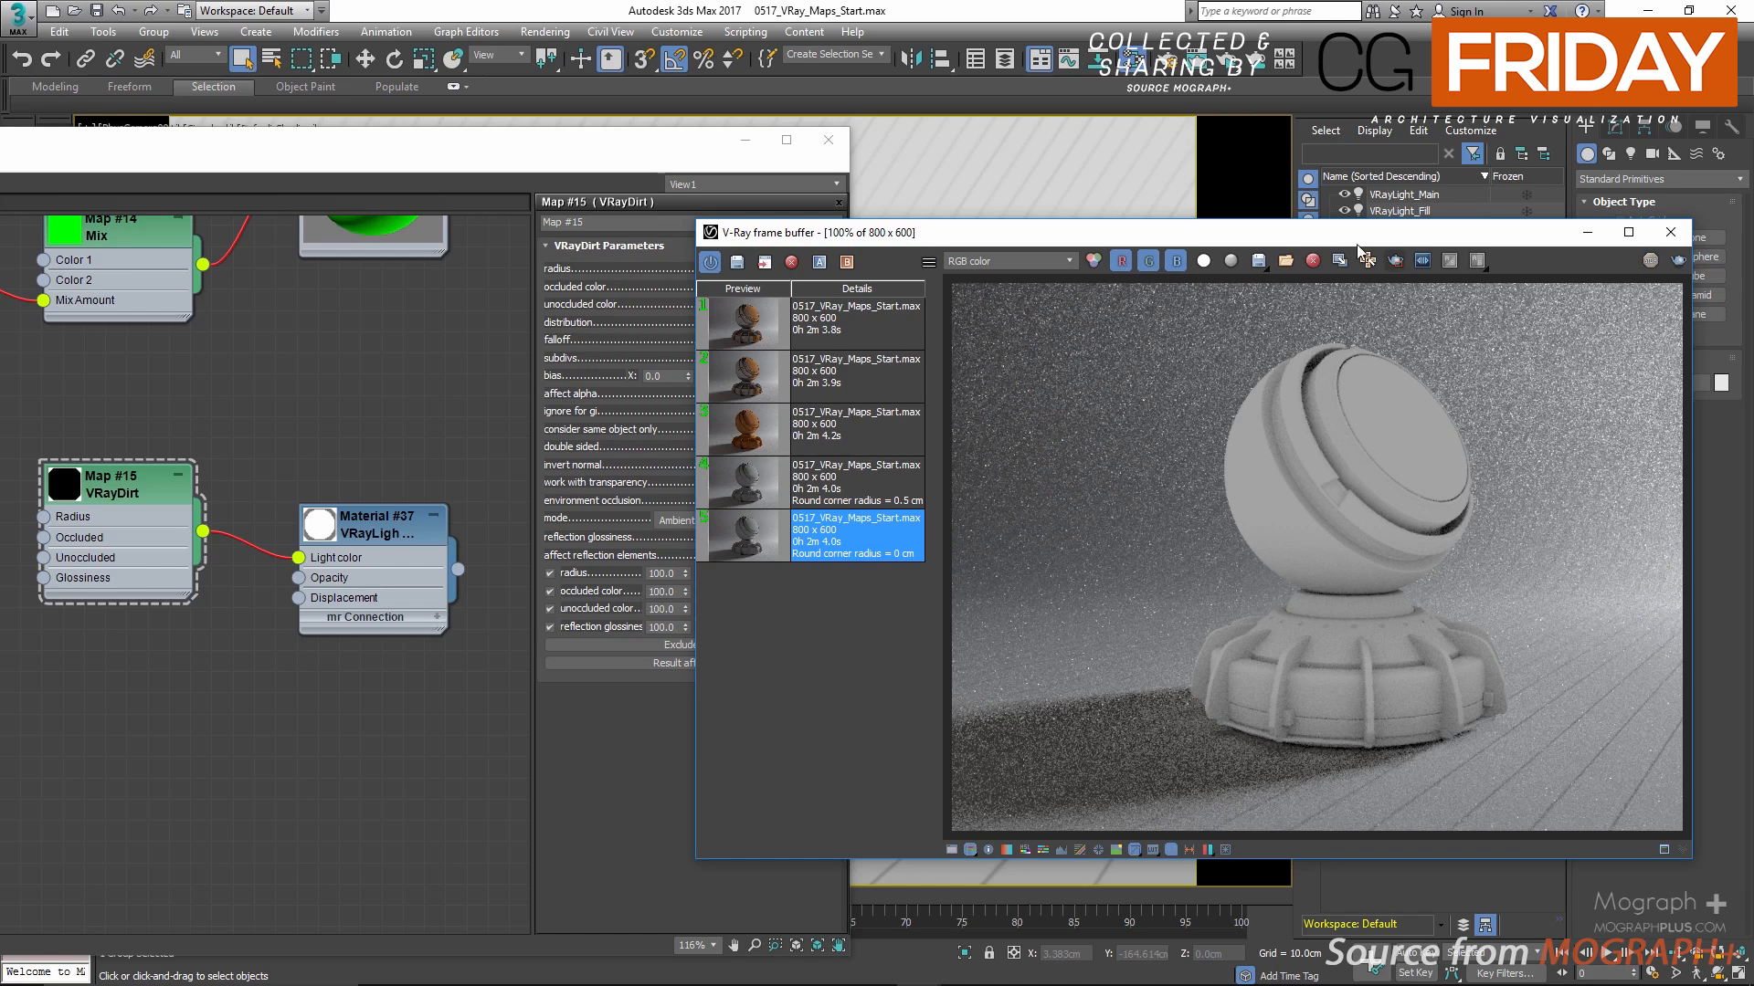
{"action": "left_click_drag", "start_coordinate": [607, 154], "coordinate": [854, 33]}
{"action": "middle_click_drag", "start_coordinate": [455, 630], "coordinate": [448, 393]}
{"action": "right_click", "coordinate": [445, 396]}
{"action": "mouse_move", "coordinate": [563, 410]}
{"action": "mouse_move", "coordinate": [680, 467]}
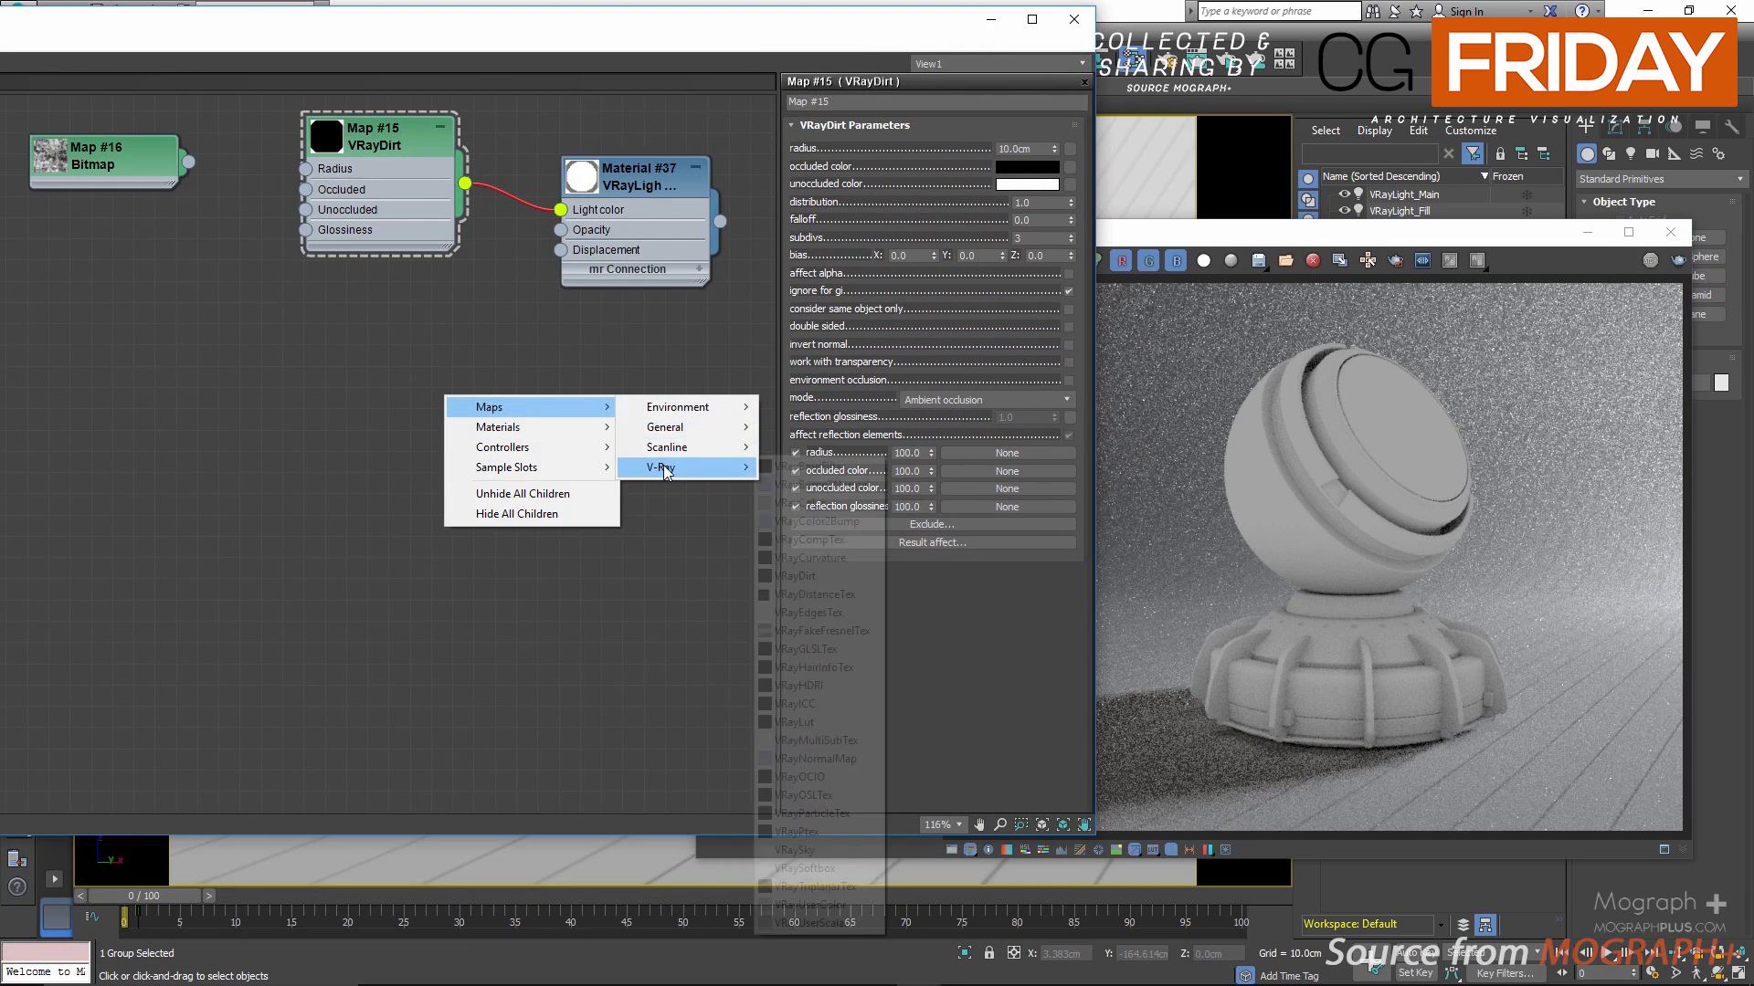
{"action": "left_click", "coordinate": [853, 594]}
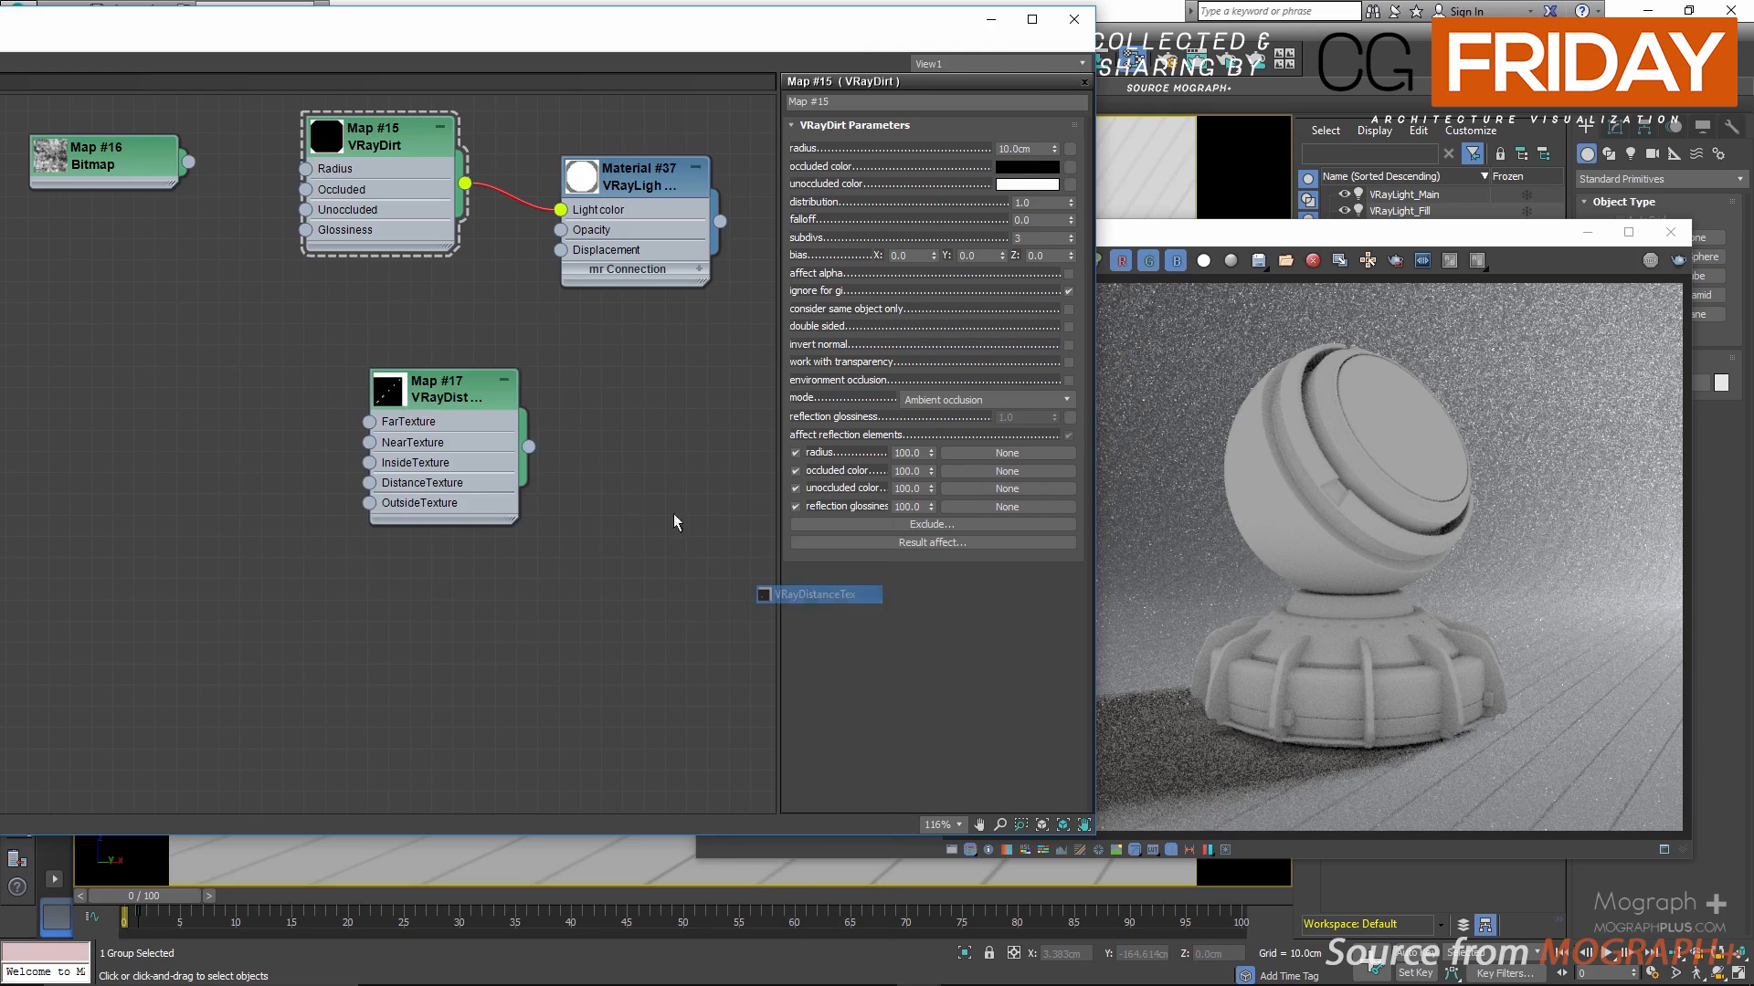
{"action": "double_click", "coordinate": [452, 388]}
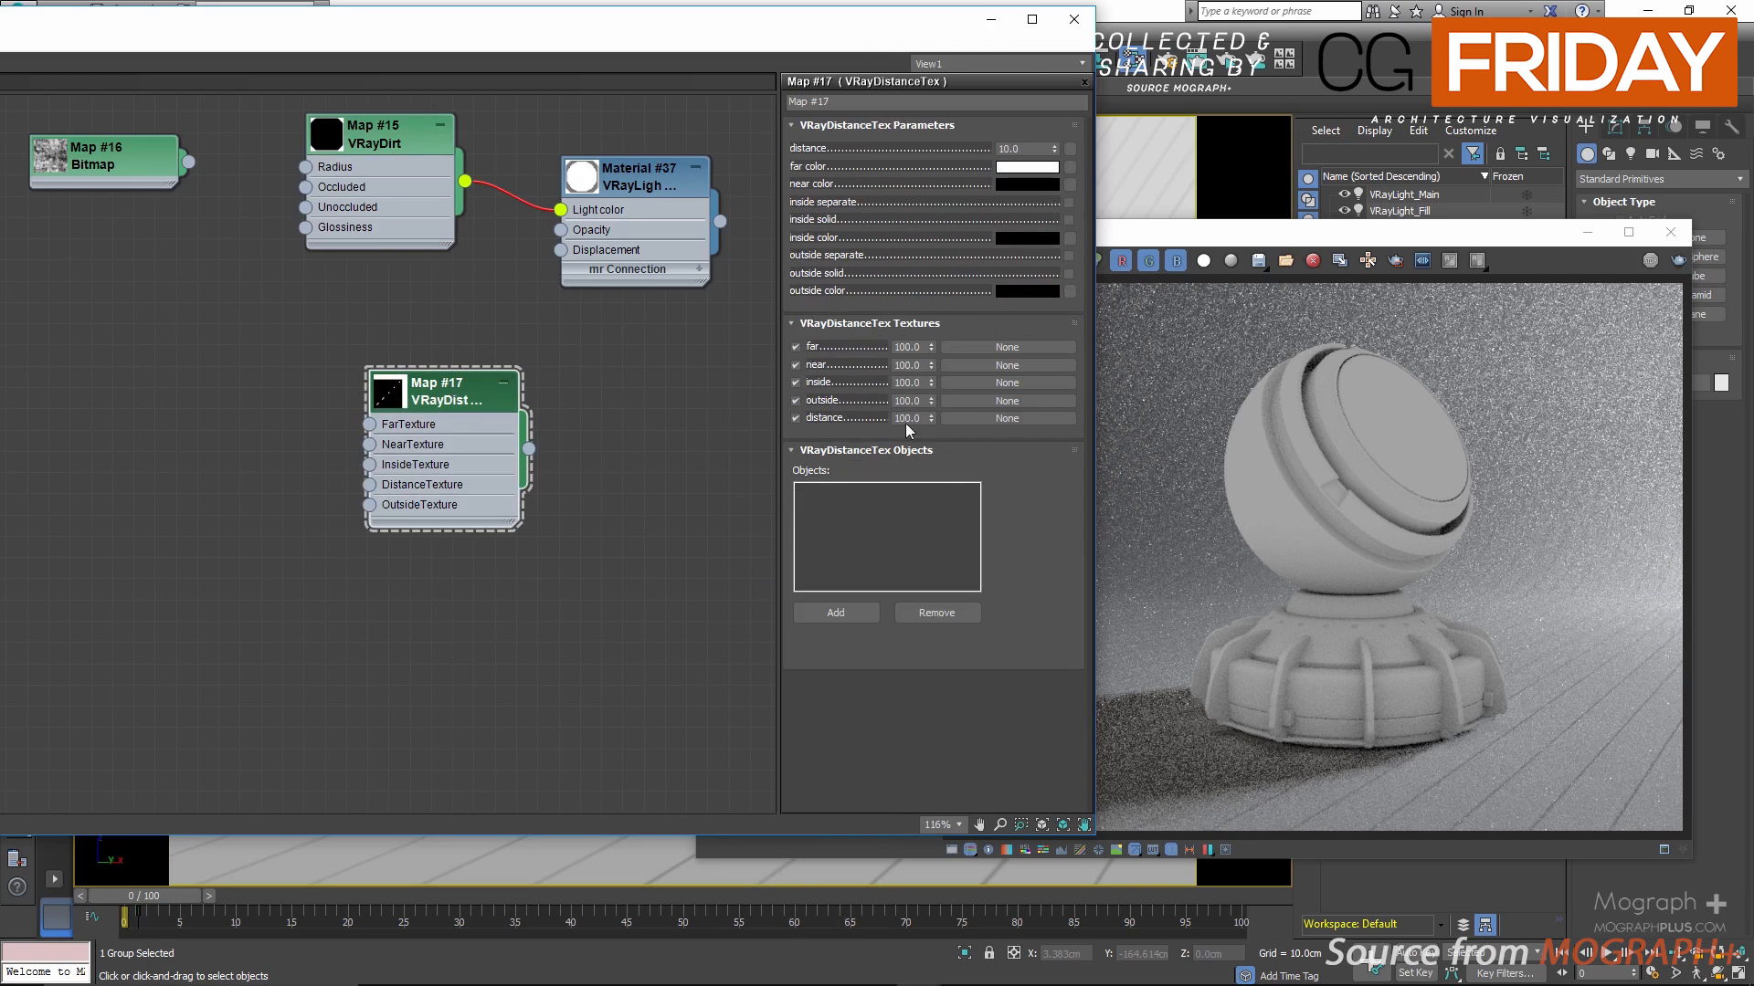
Step: Close the frame buffer, feed VRayDistanceTex into the light color of a copied VRayLightMtl, and assign that material to the selected ShaderBall
{"action": "left_click", "coordinate": [1452, 470]}
{"action": "left_click", "coordinate": [1673, 234]}
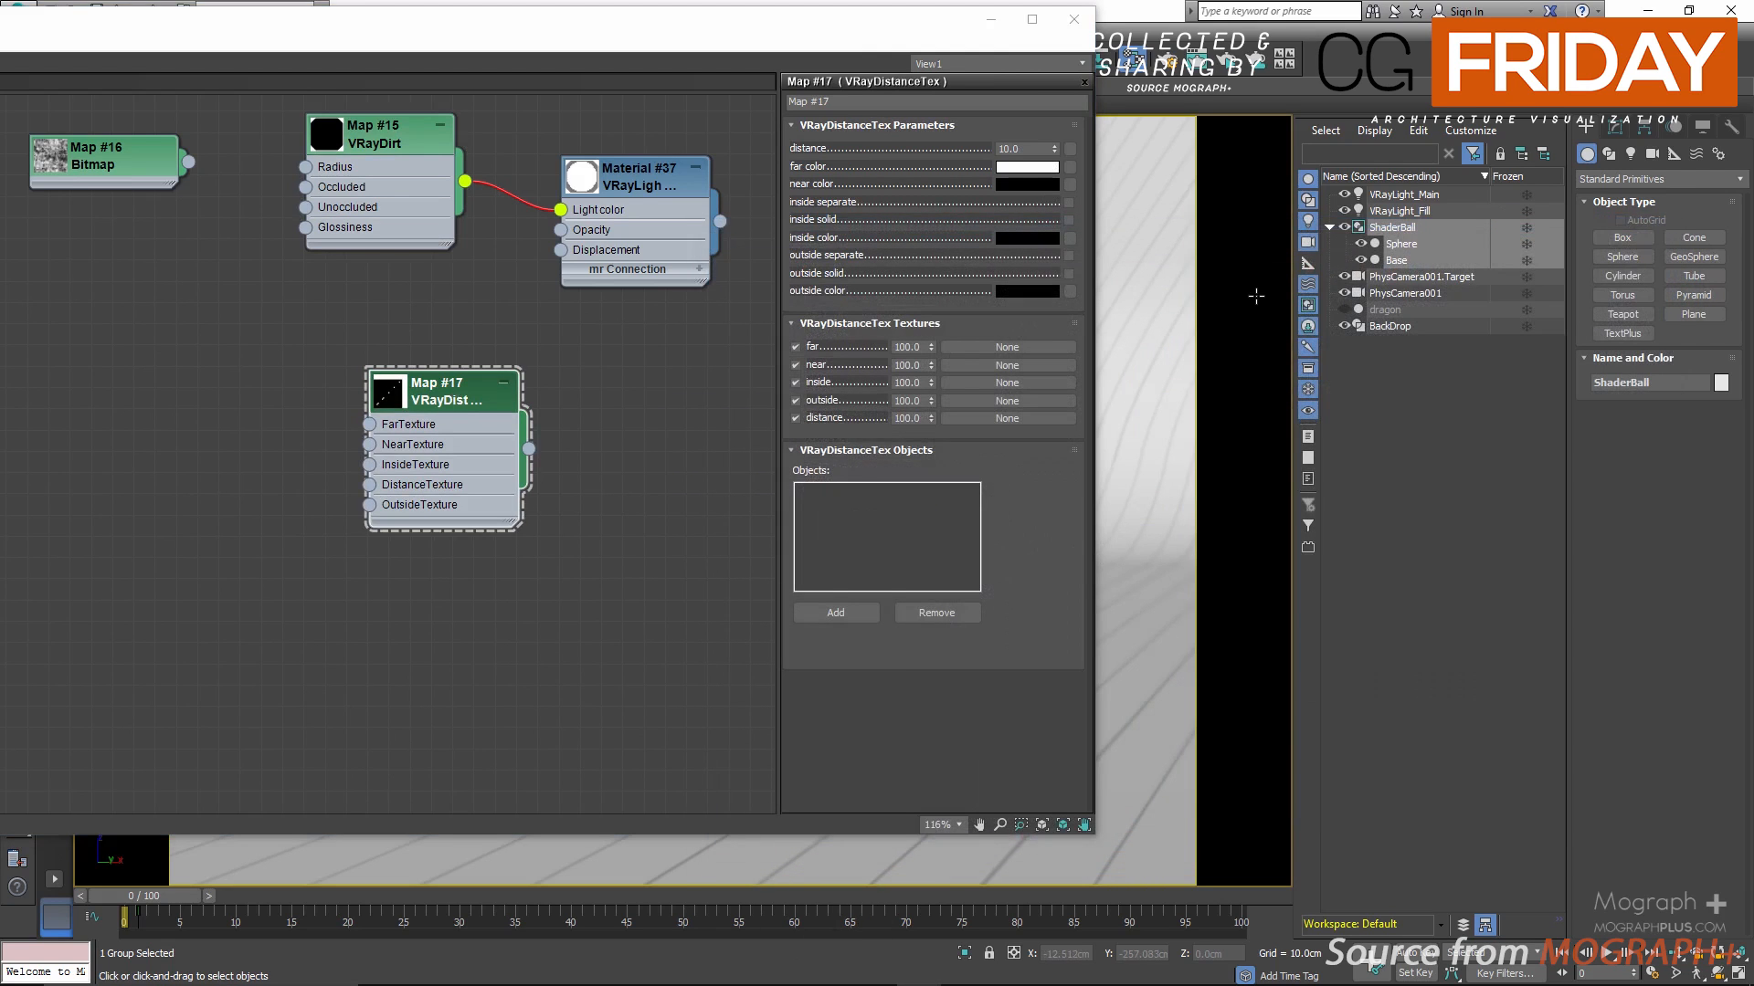
{"action": "left_click_drag", "start_coordinate": [932, 26], "coordinate": [1068, 65]}
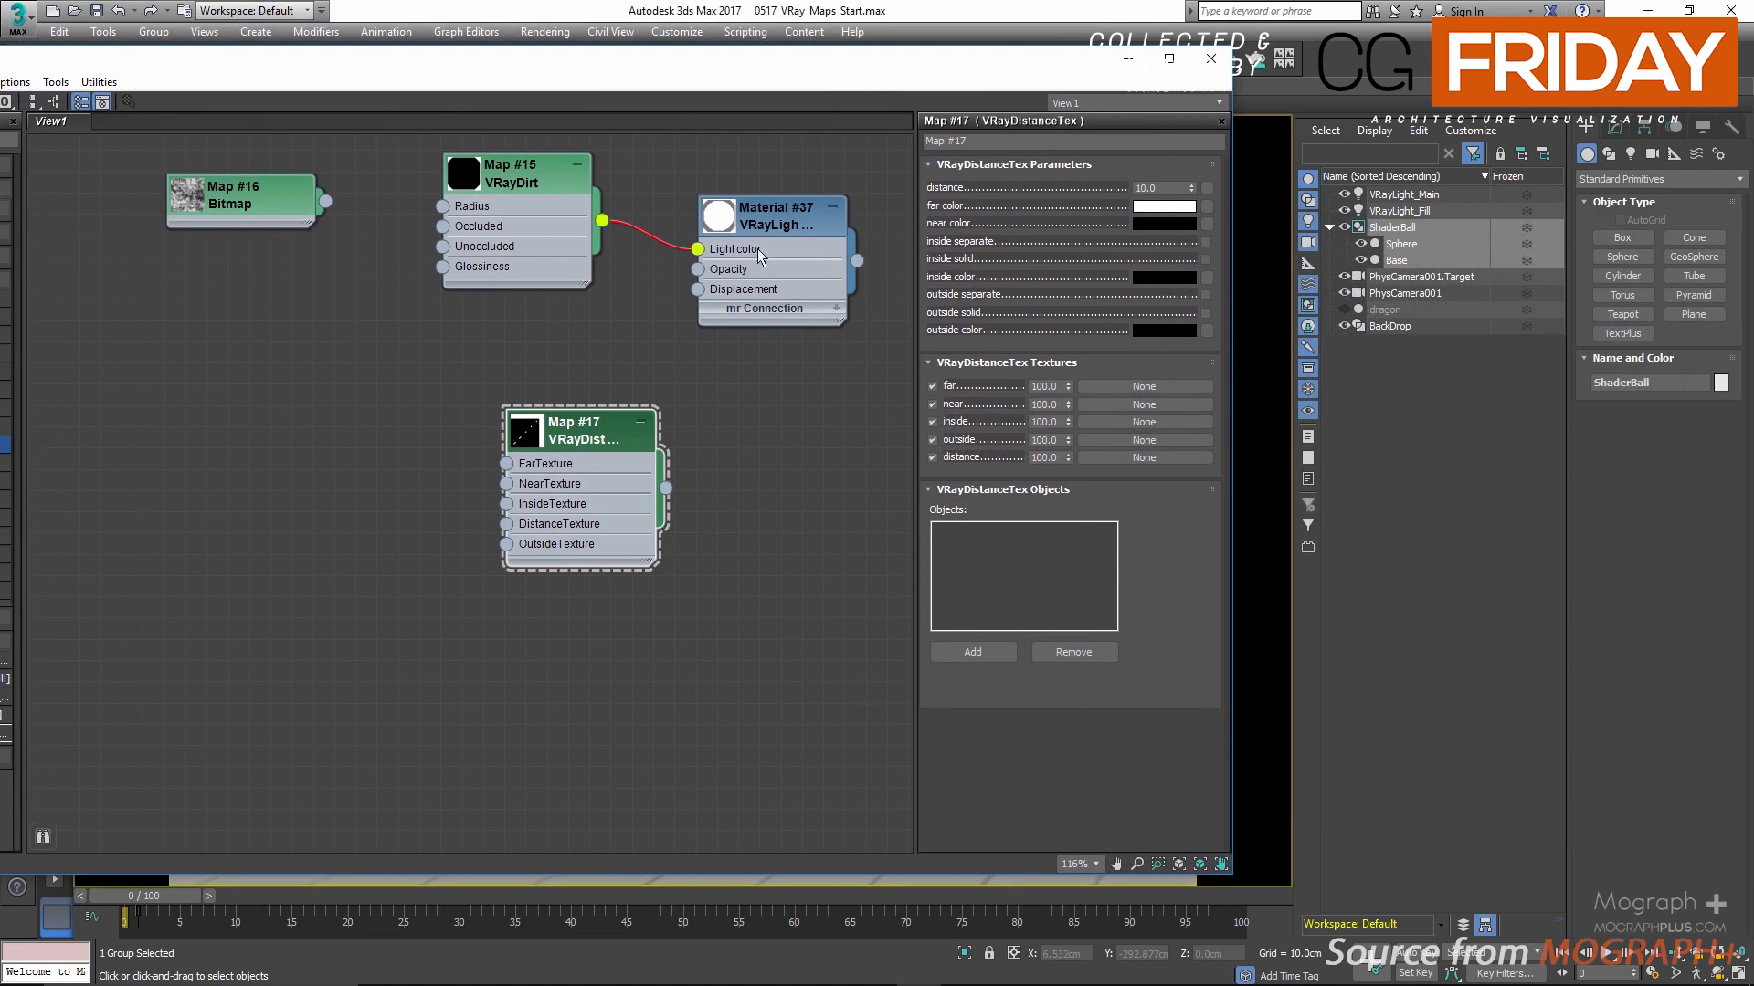
{"action": "left_click_drag", "start_coordinate": [760, 232], "coordinate": [584, 491], "text": "shift"}
{"action": "left_click_drag", "start_coordinate": [698, 506], "coordinate": [719, 504]}
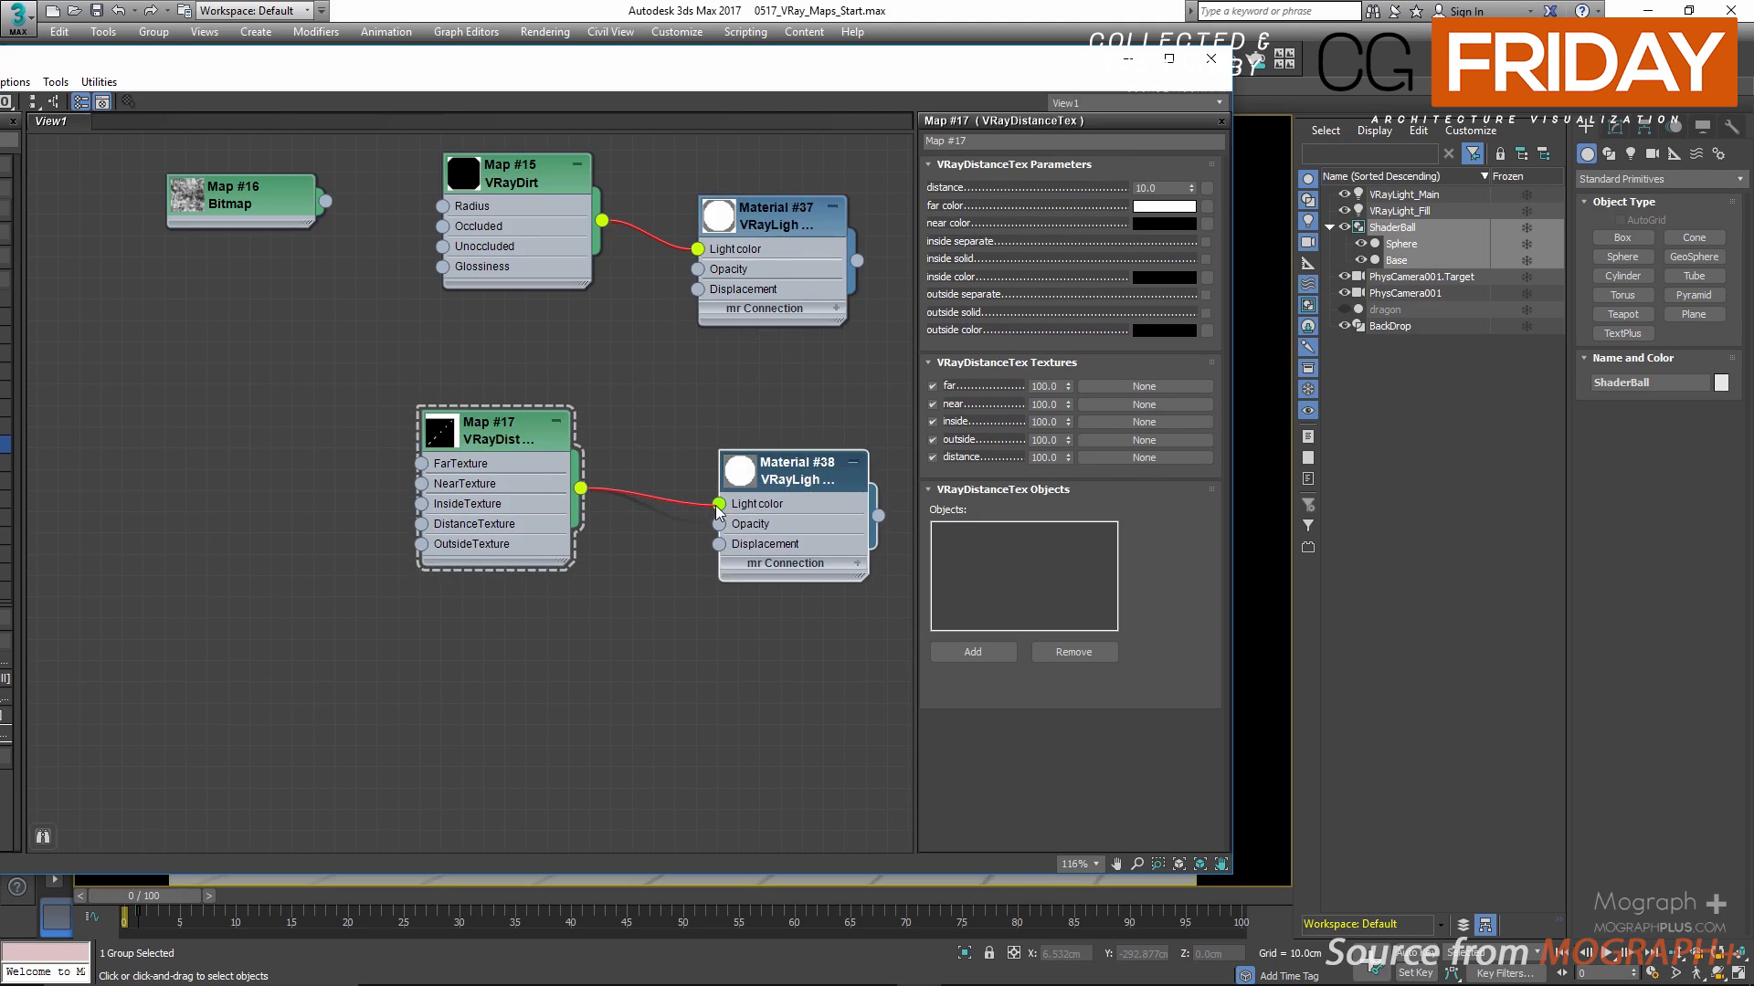
{"action": "right_click", "coordinate": [804, 476]}
{"action": "left_click", "coordinate": [852, 502]}
Step: Close the material editor and create an AutoGrid sphere with a radius of about 3.4 cm on the shader ball's upper right surface
{"action": "left_click_drag", "start_coordinate": [976, 73], "coordinate": [911, 132]}
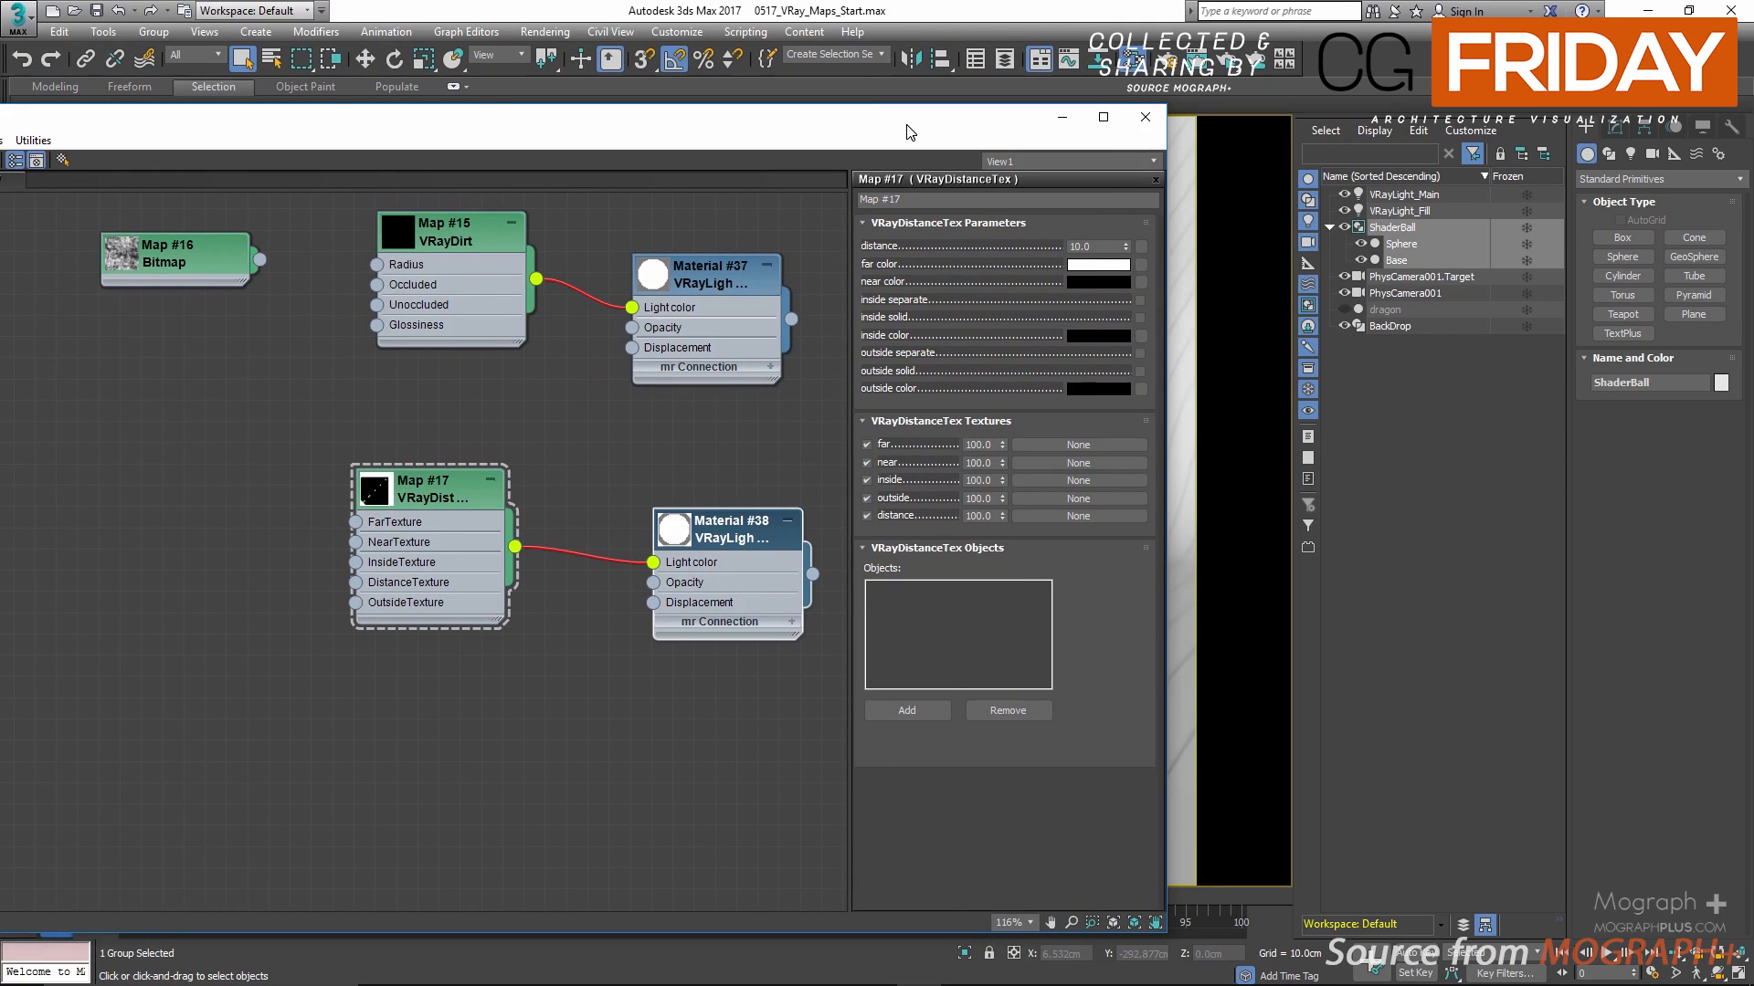
{"action": "left_click_drag", "start_coordinate": [910, 132], "coordinate": [768, 138]}
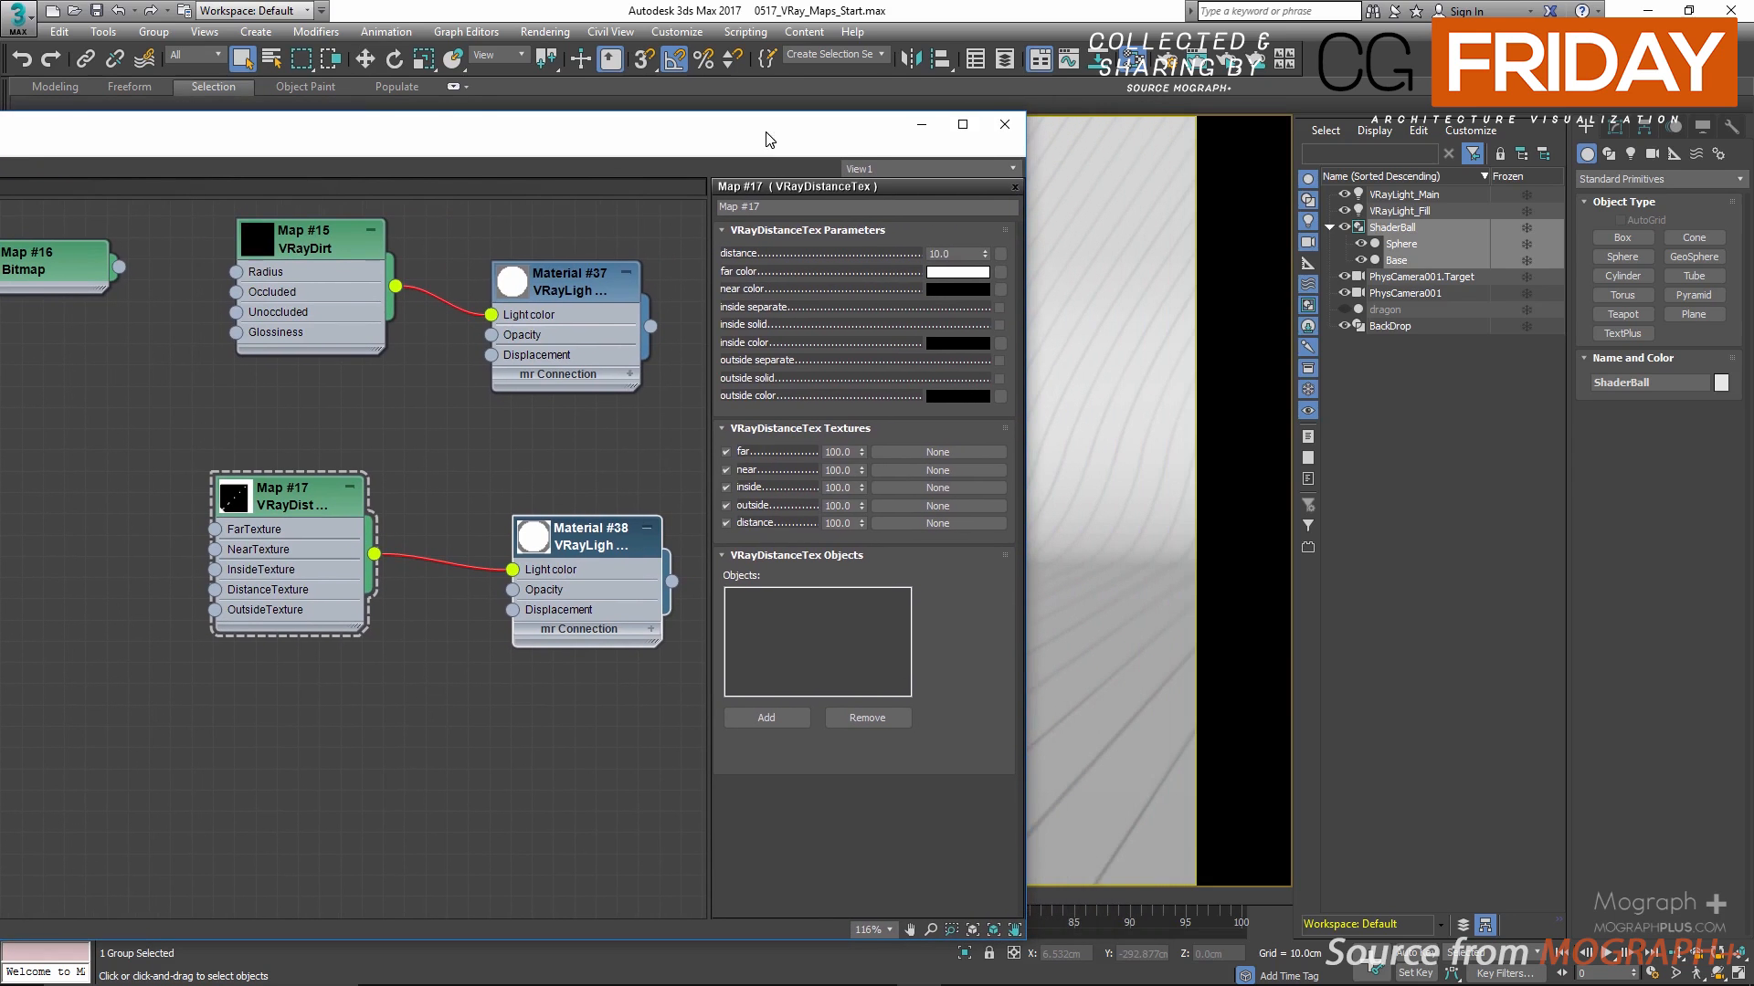
{"action": "left_click", "coordinate": [1004, 125]}
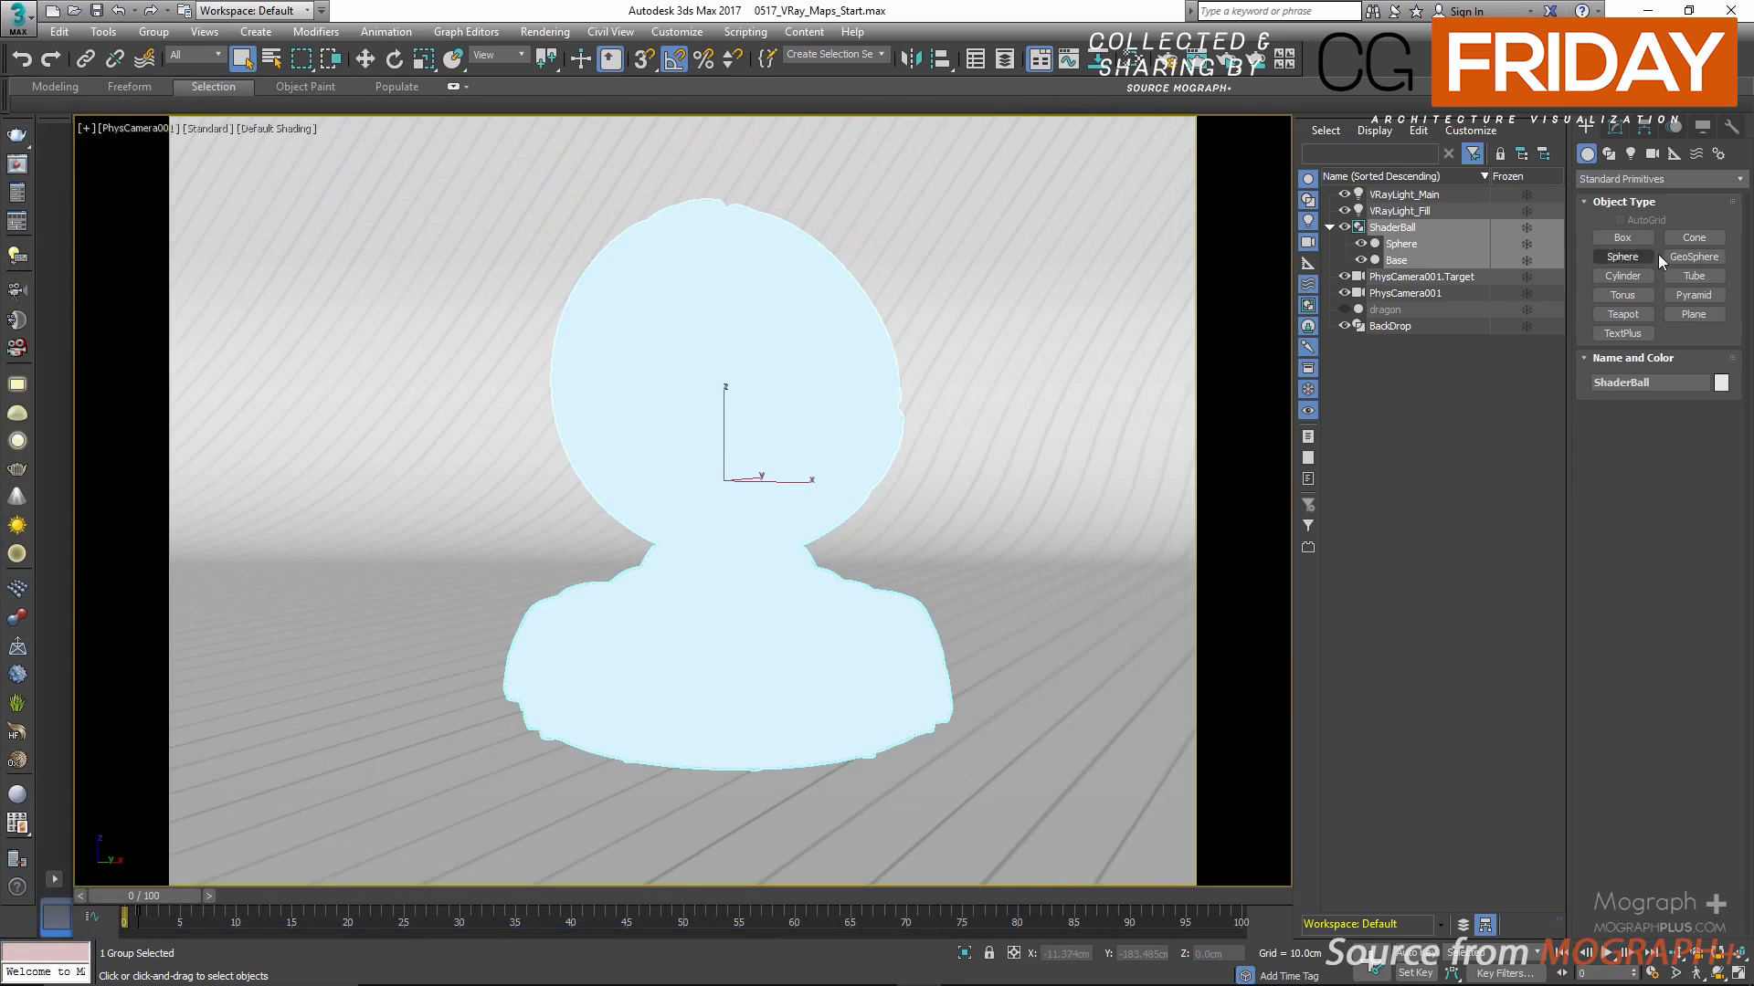
{"action": "left_click", "coordinate": [1614, 256]}
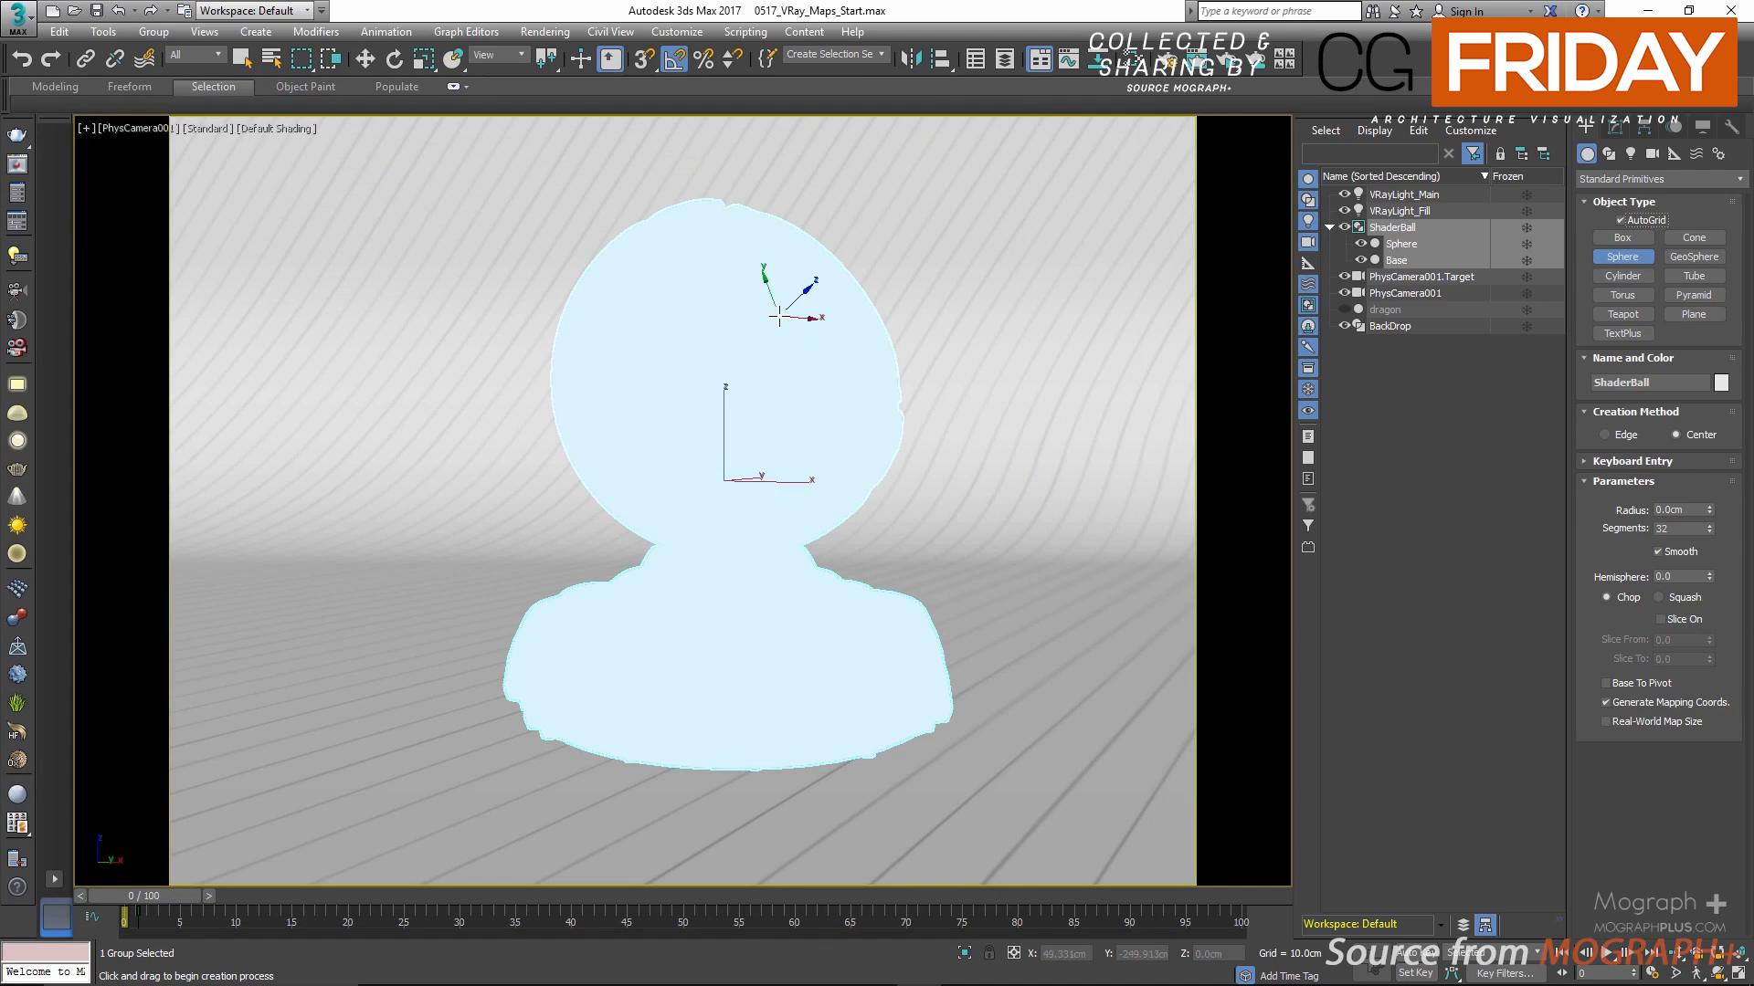
{"action": "left_click_drag", "start_coordinate": [779, 315], "coordinate": [810, 302]}
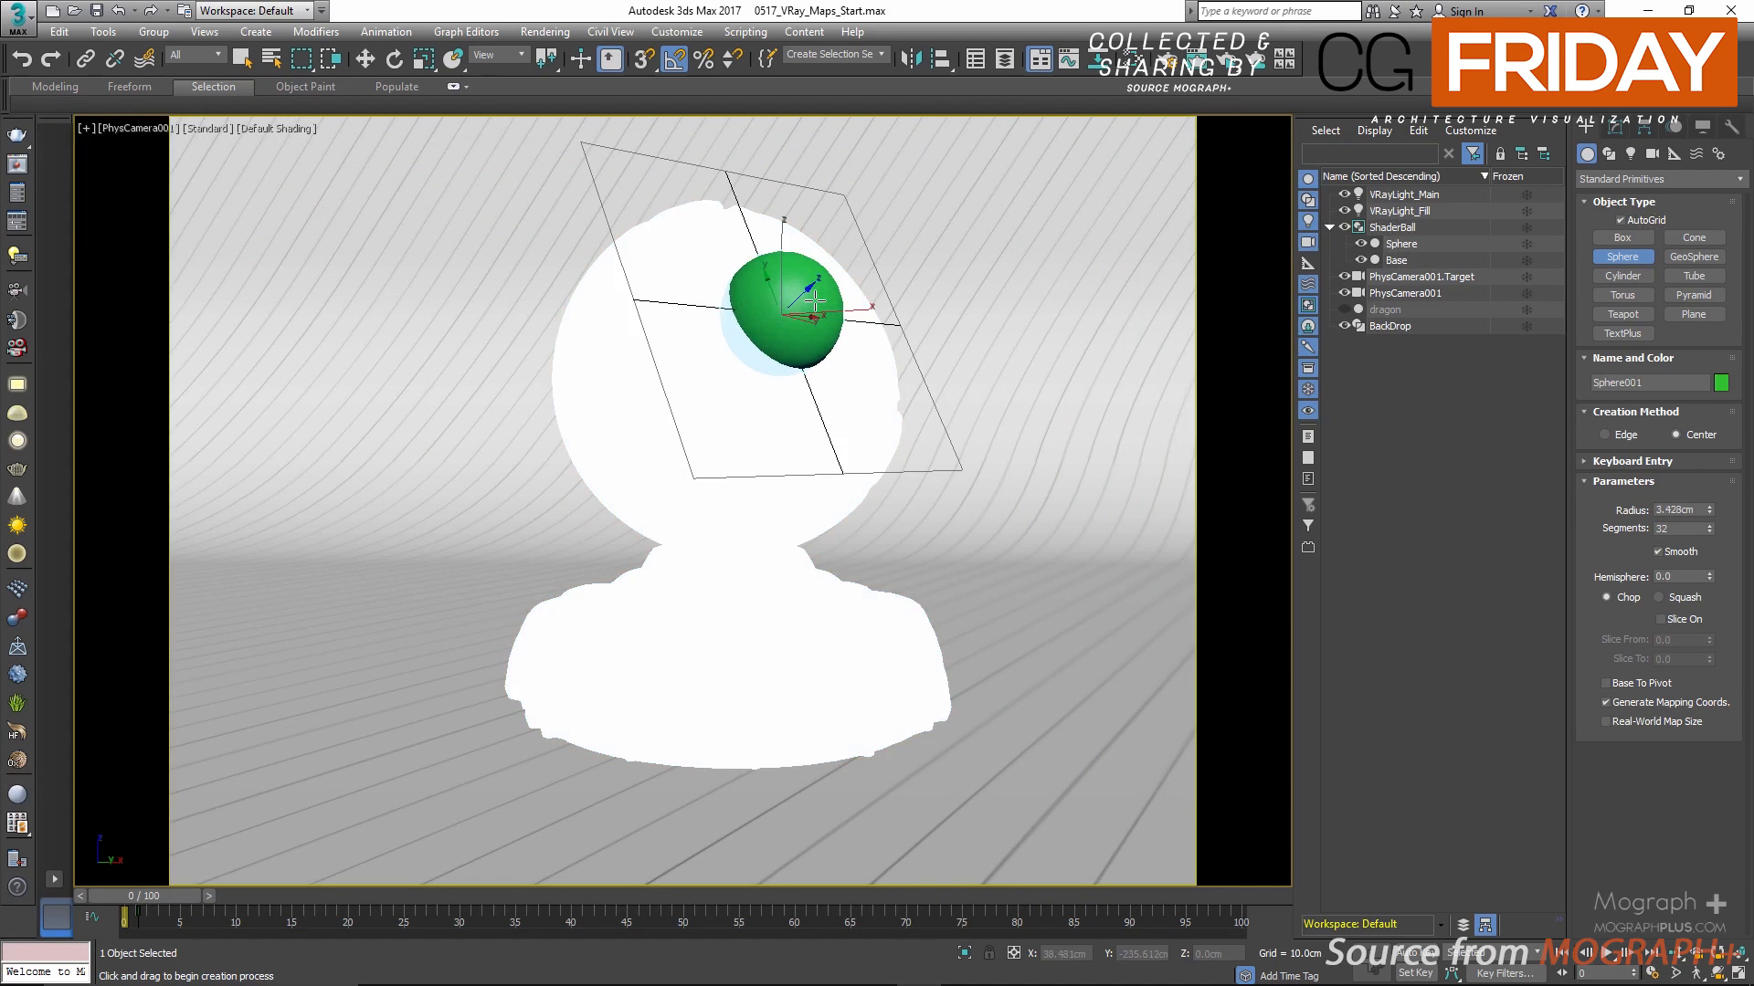
Step: Move the new sphere up and right to the shader ball's edge and check its placement in the four viewports
{"action": "key", "text": "w"}
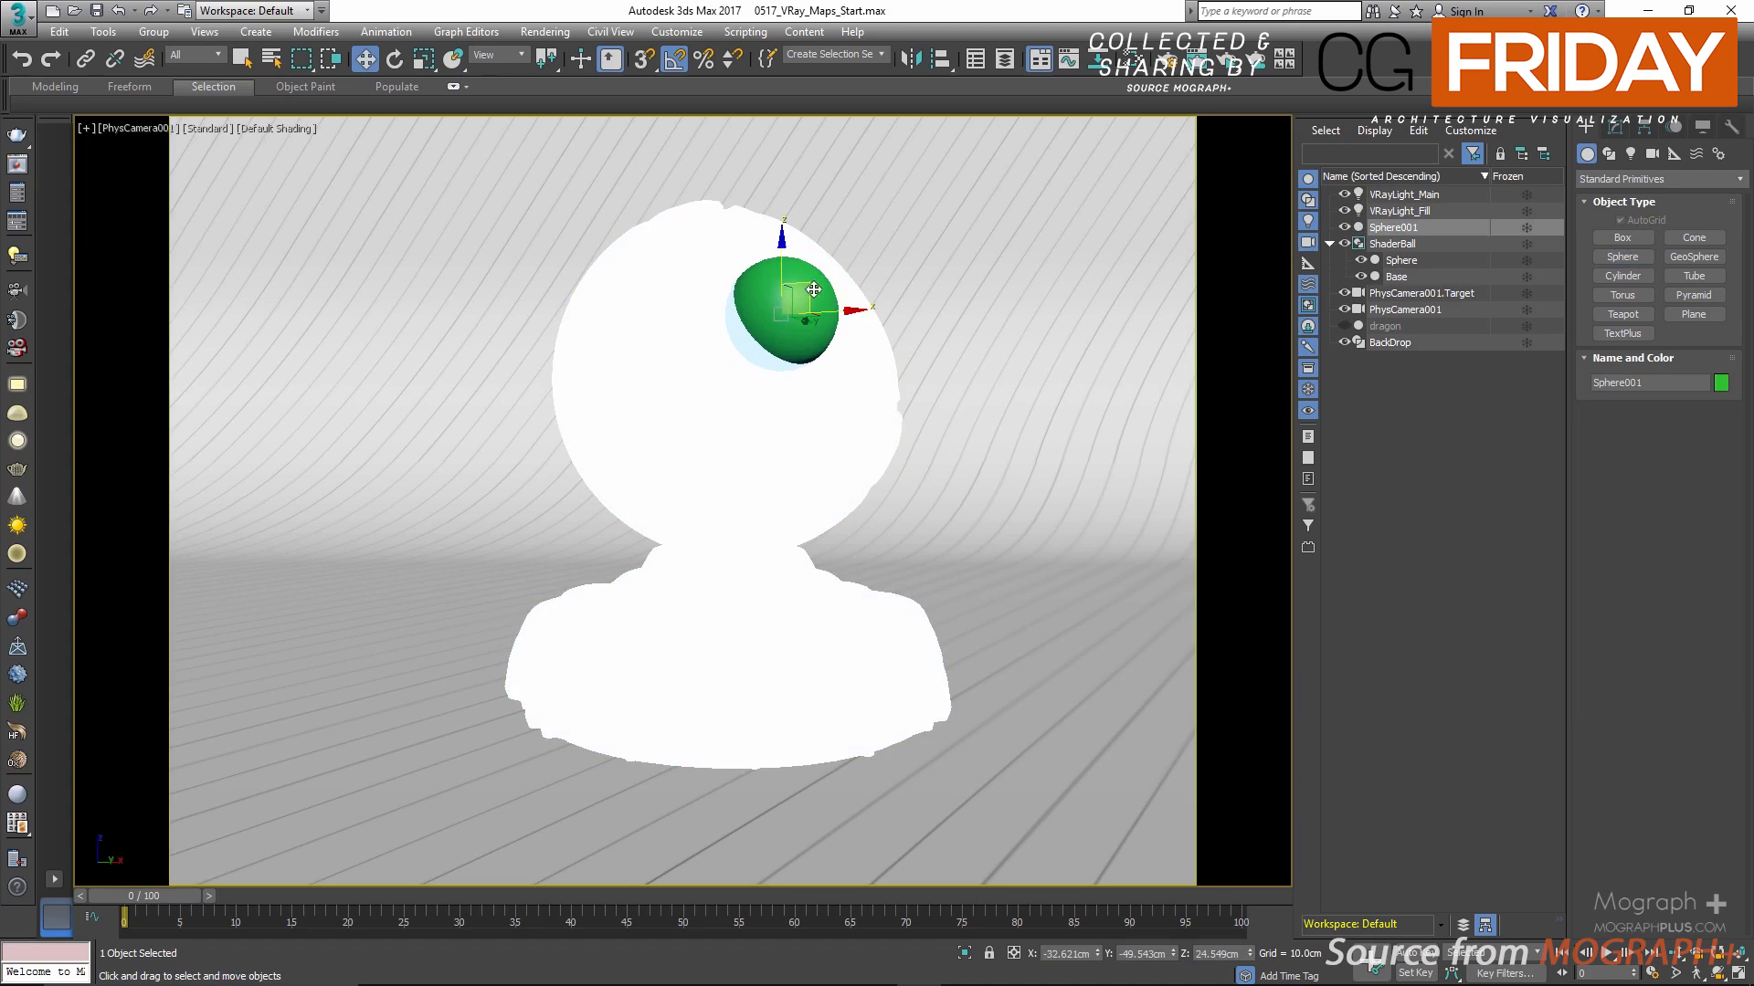
{"action": "left_click_drag", "start_coordinate": [804, 291], "coordinate": [865, 261]}
{"action": "key", "text": "alt+w"}
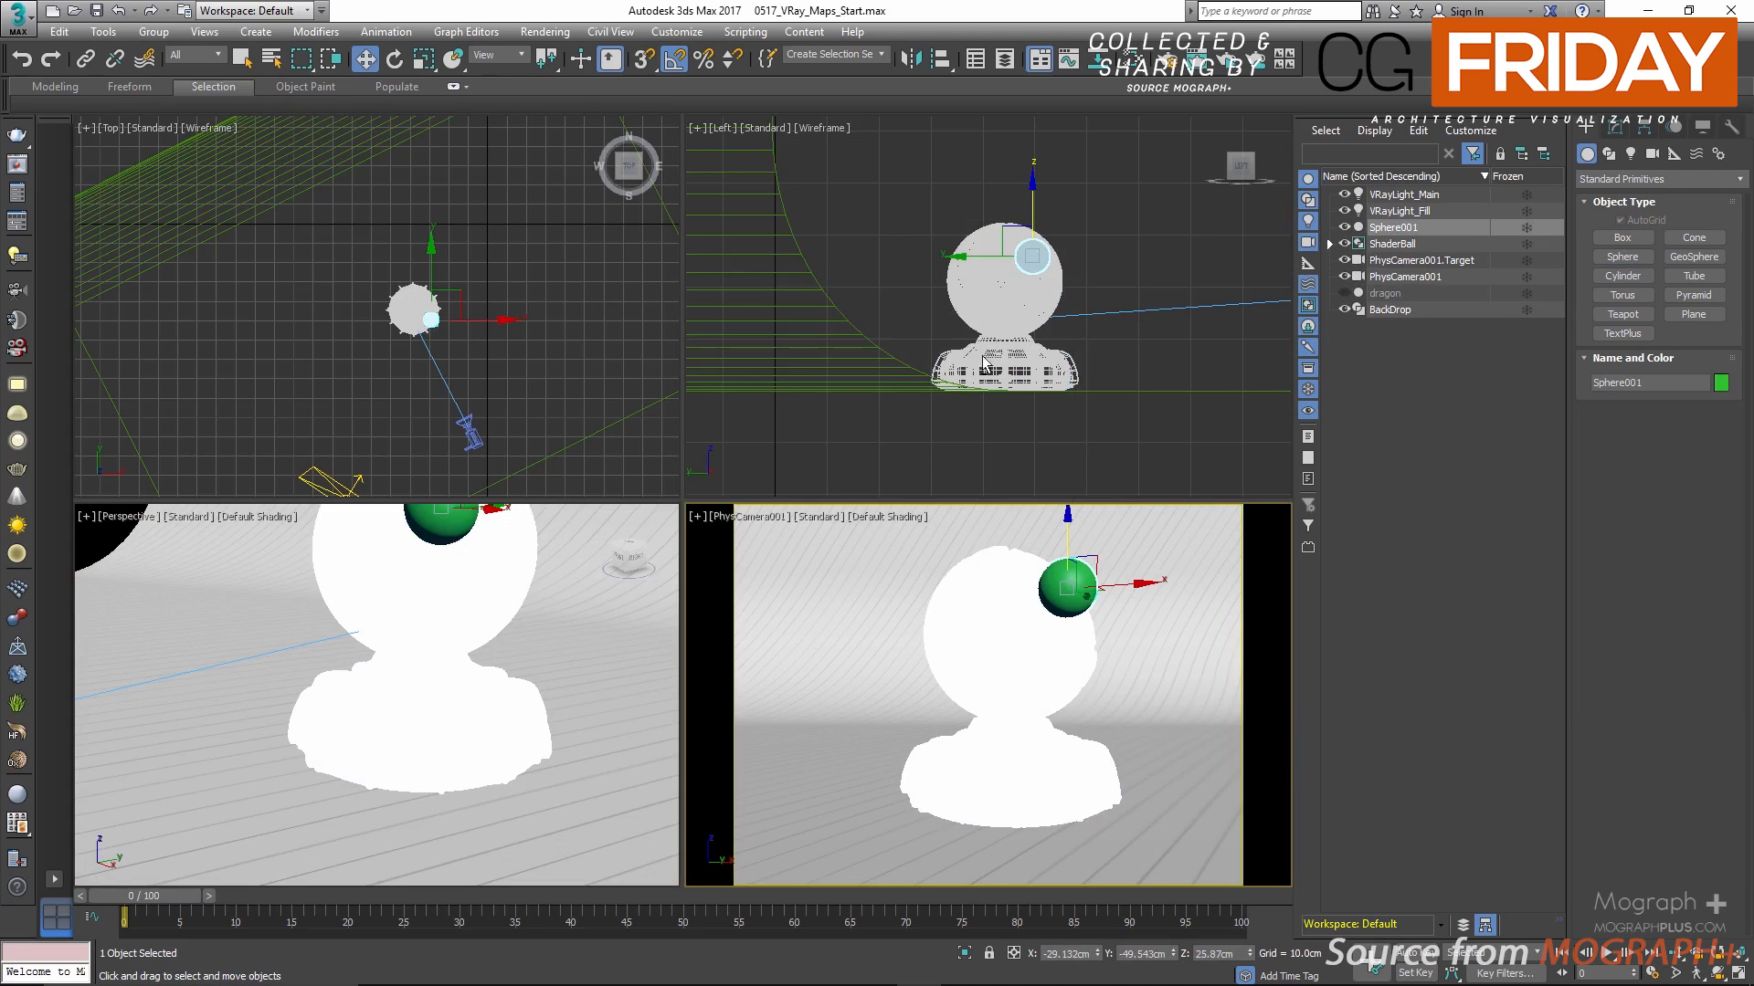
{"action": "key", "text": "alt+w"}
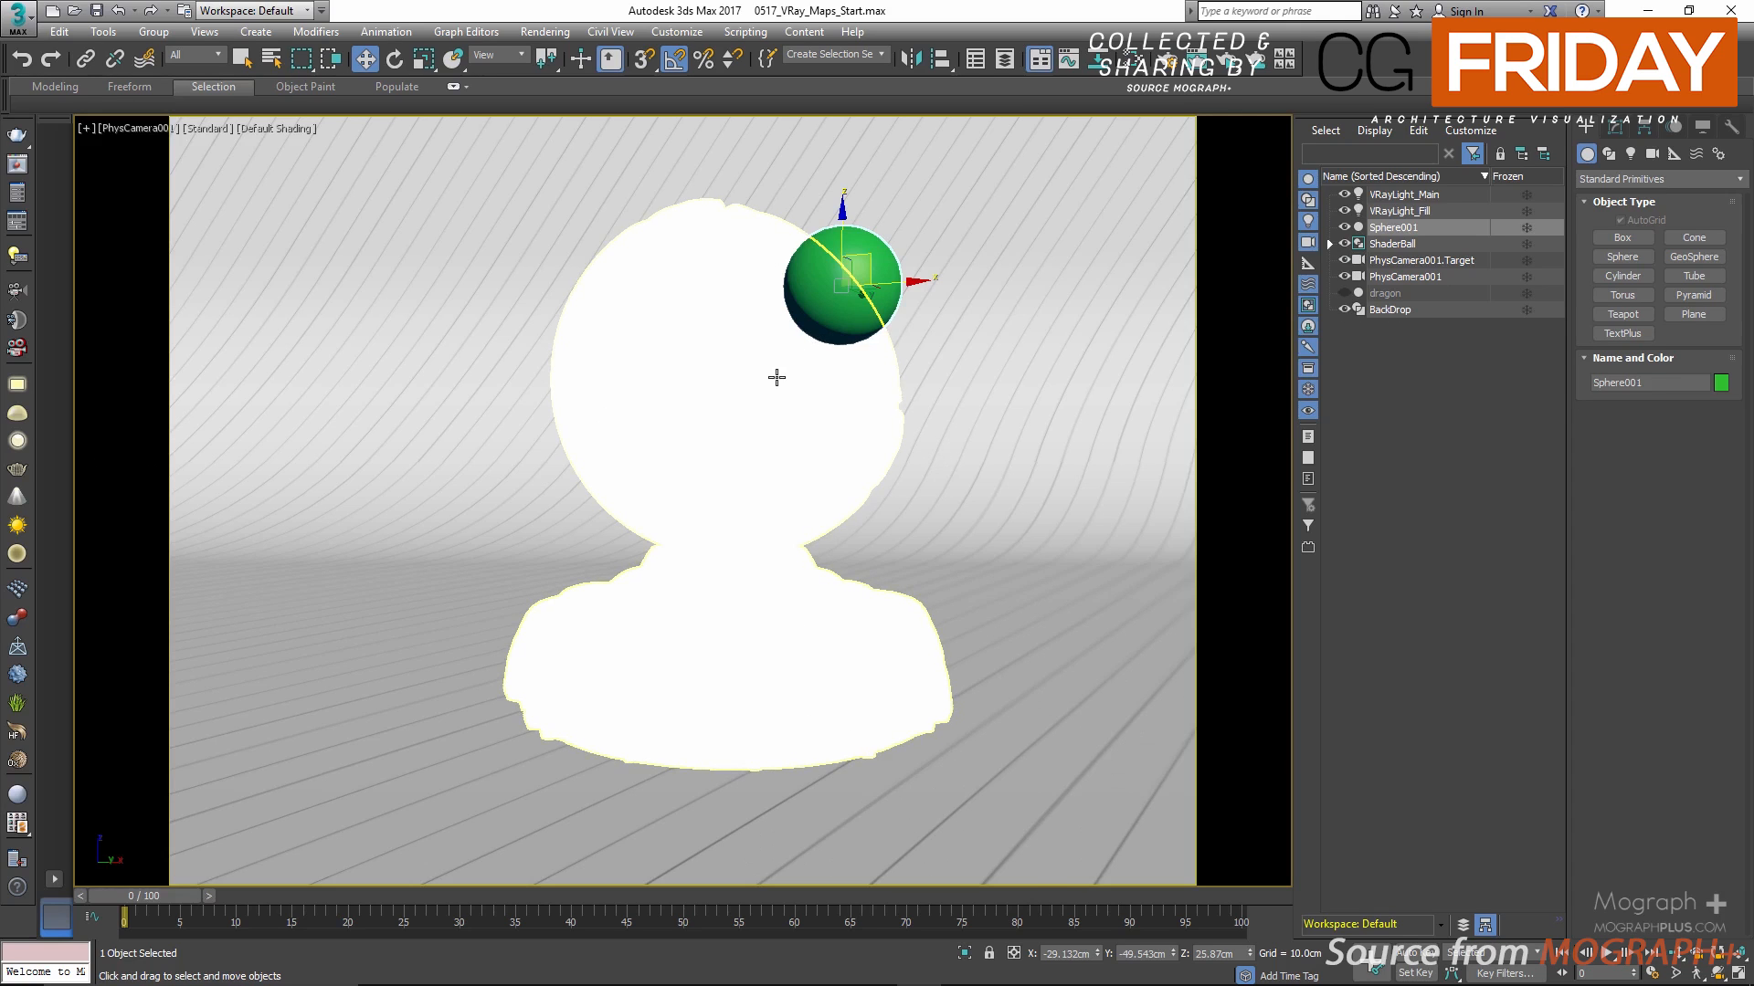
Step: Add the green sphere to the VRayDistanceTex objects list and start an interactive render
{"action": "key", "text": "m"}
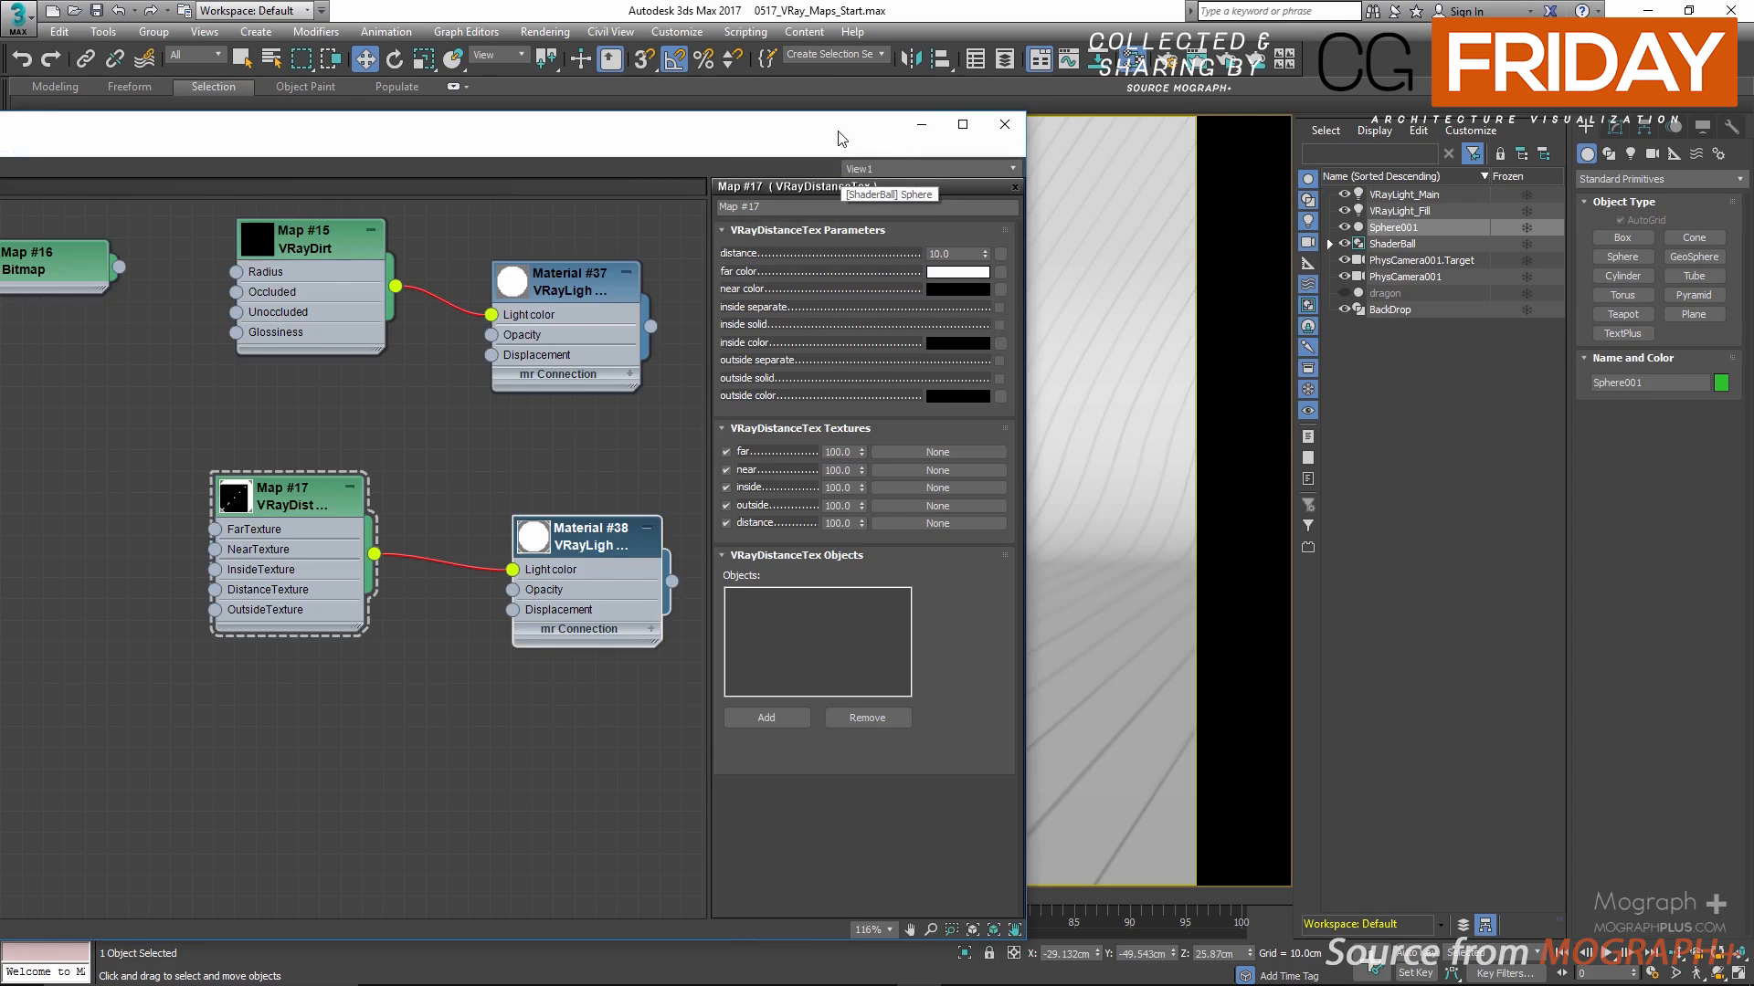
{"action": "left_click_drag", "start_coordinate": [841, 138], "coordinate": [604, 111]}
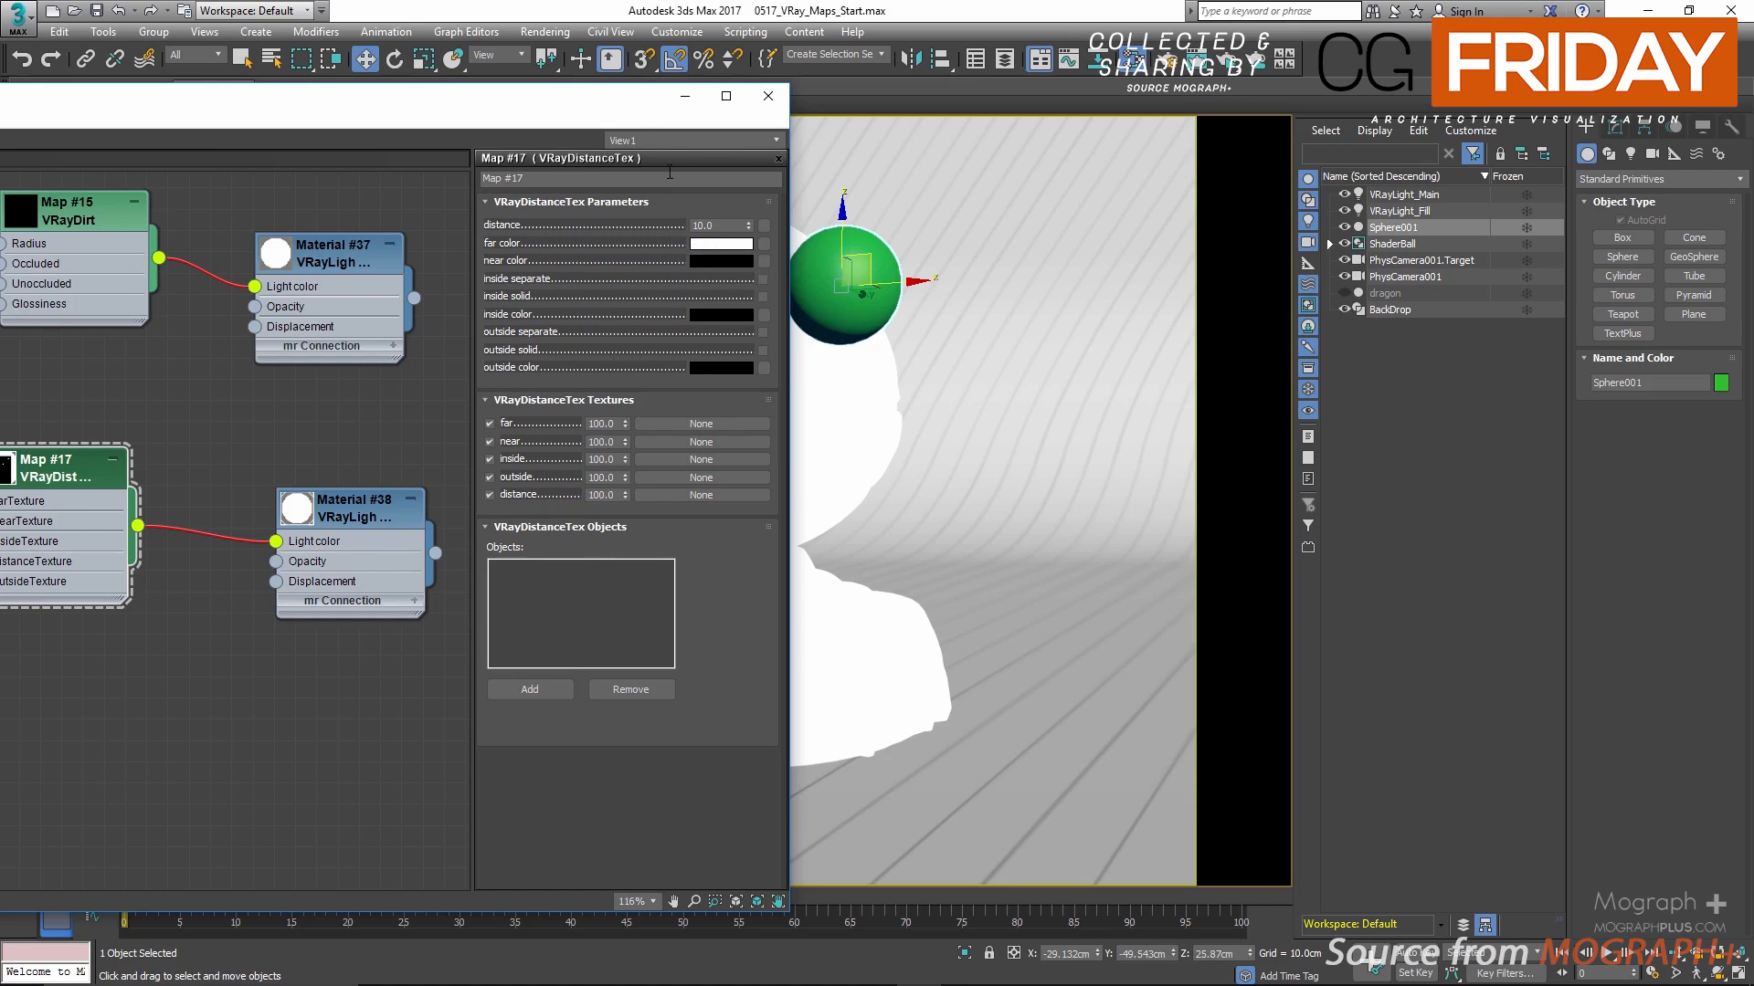
{"action": "left_click_drag", "start_coordinate": [614, 108], "coordinate": [451, 113]}
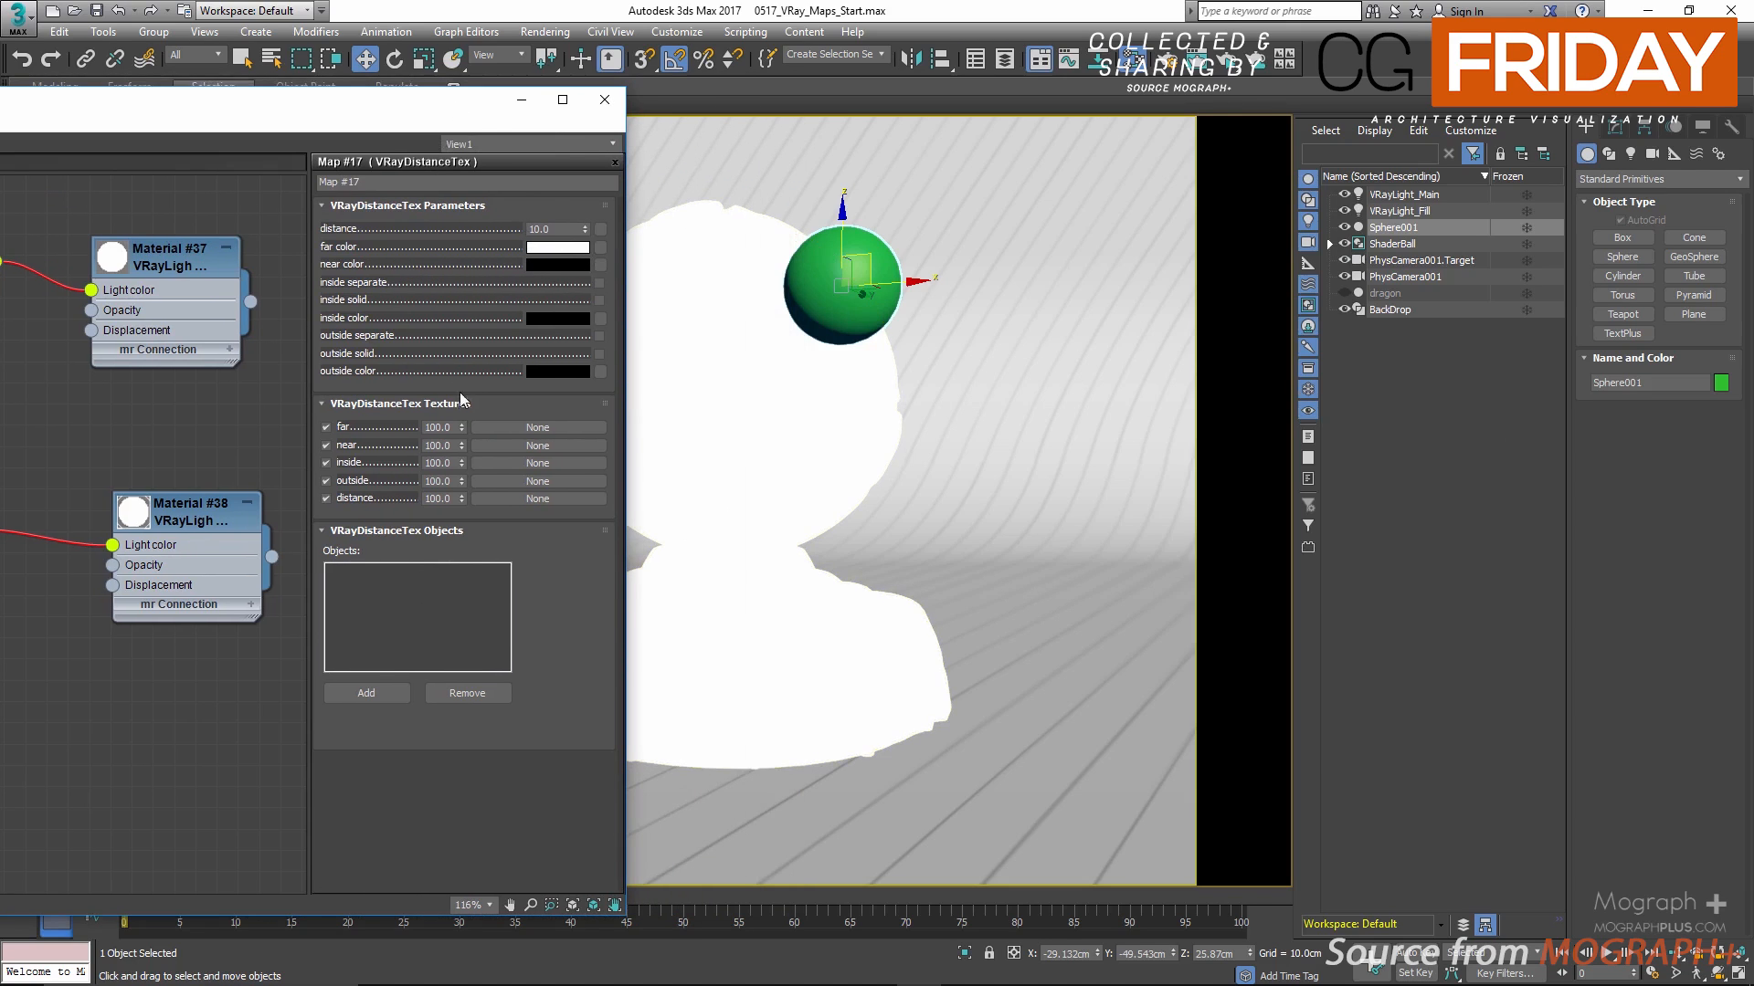
{"action": "left_click", "coordinate": [357, 694]}
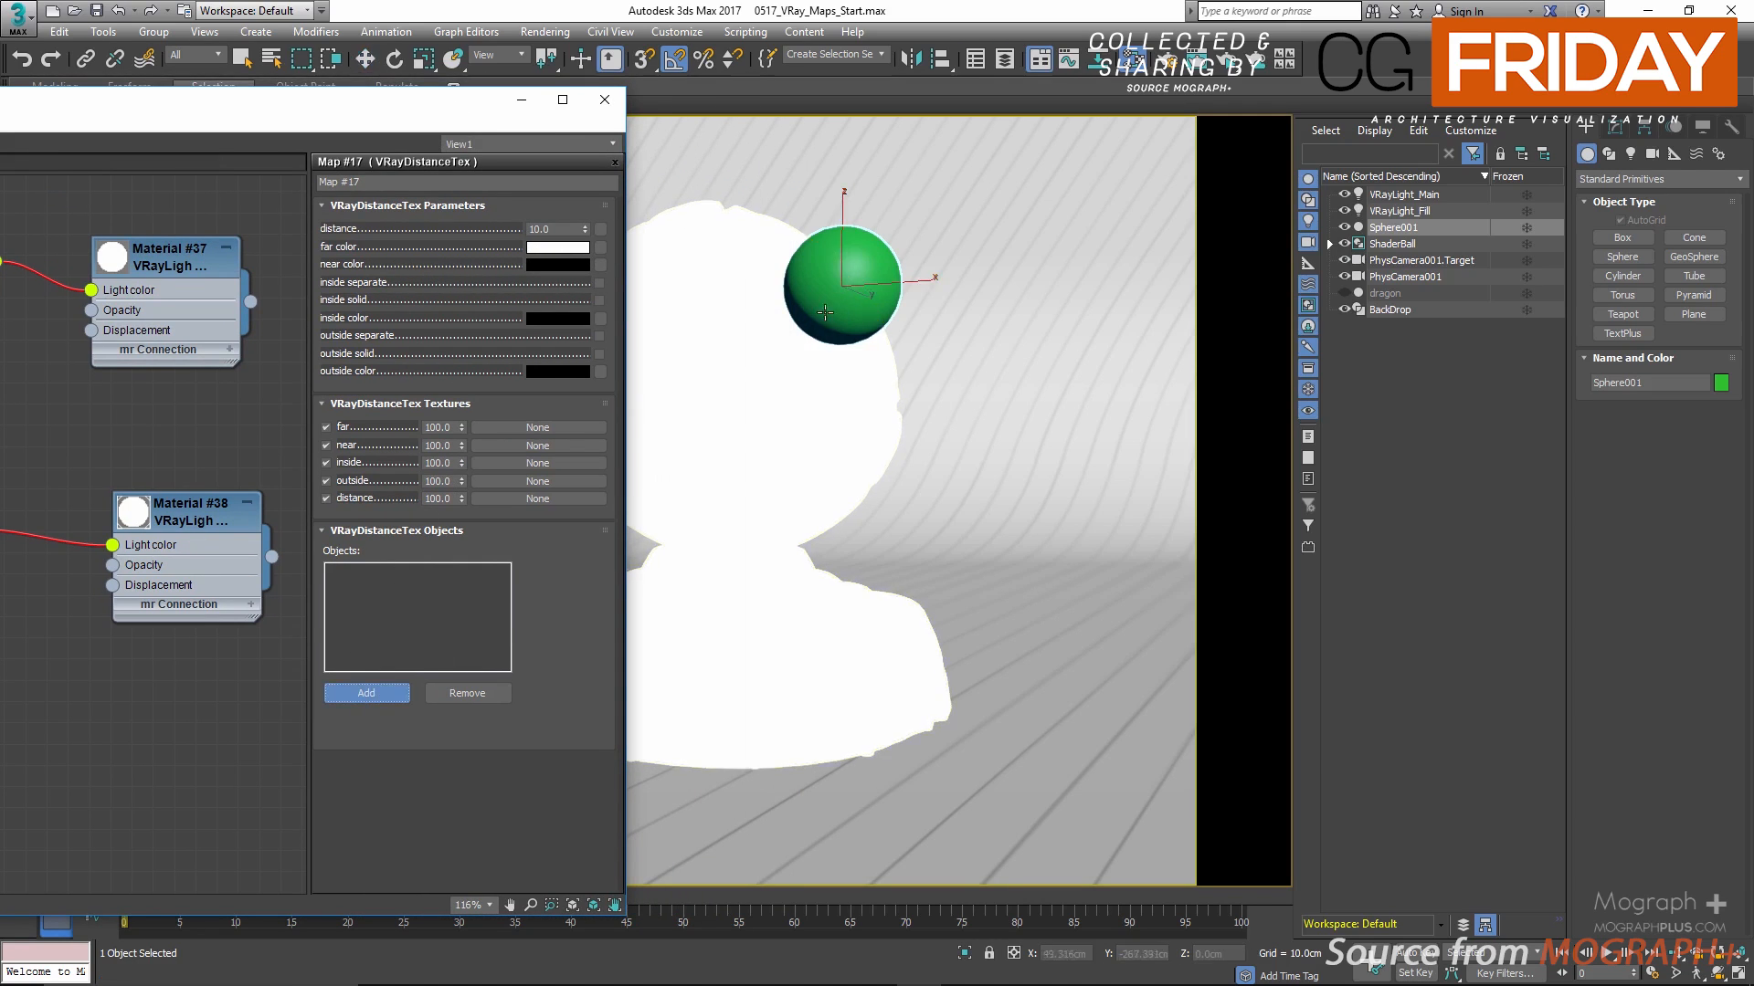
{"action": "left_click", "coordinate": [852, 252]}
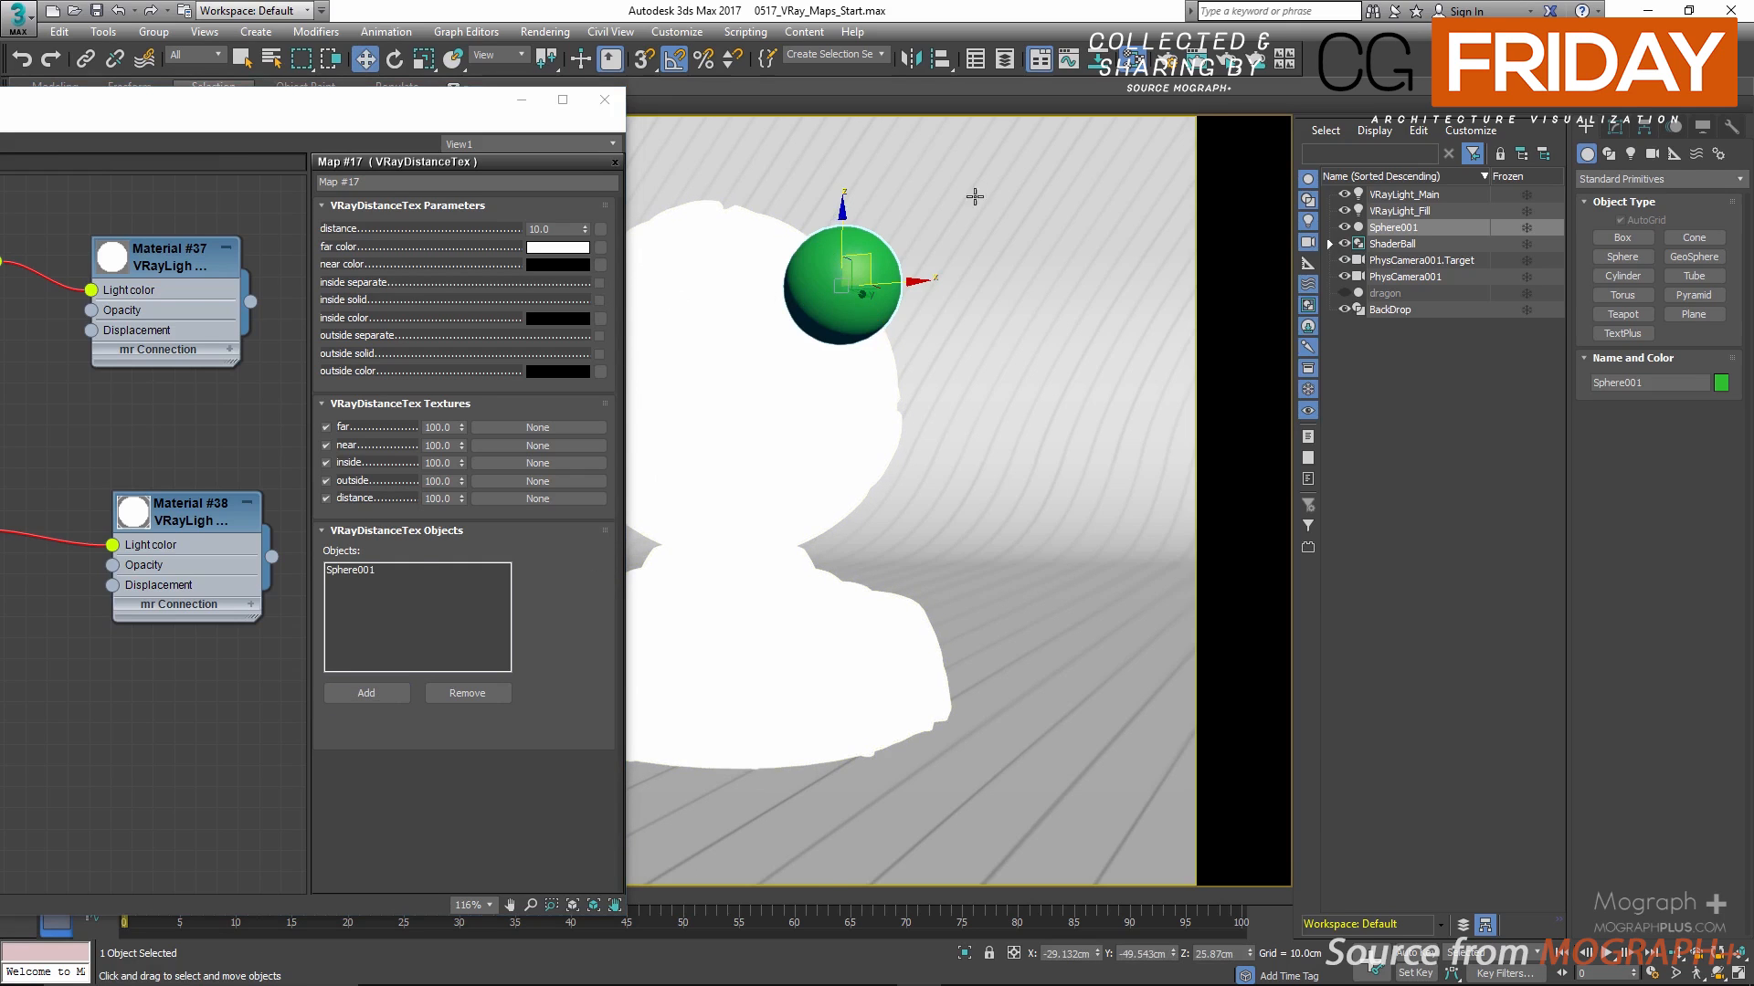
{"action": "left_click", "coordinate": [1227, 64]}
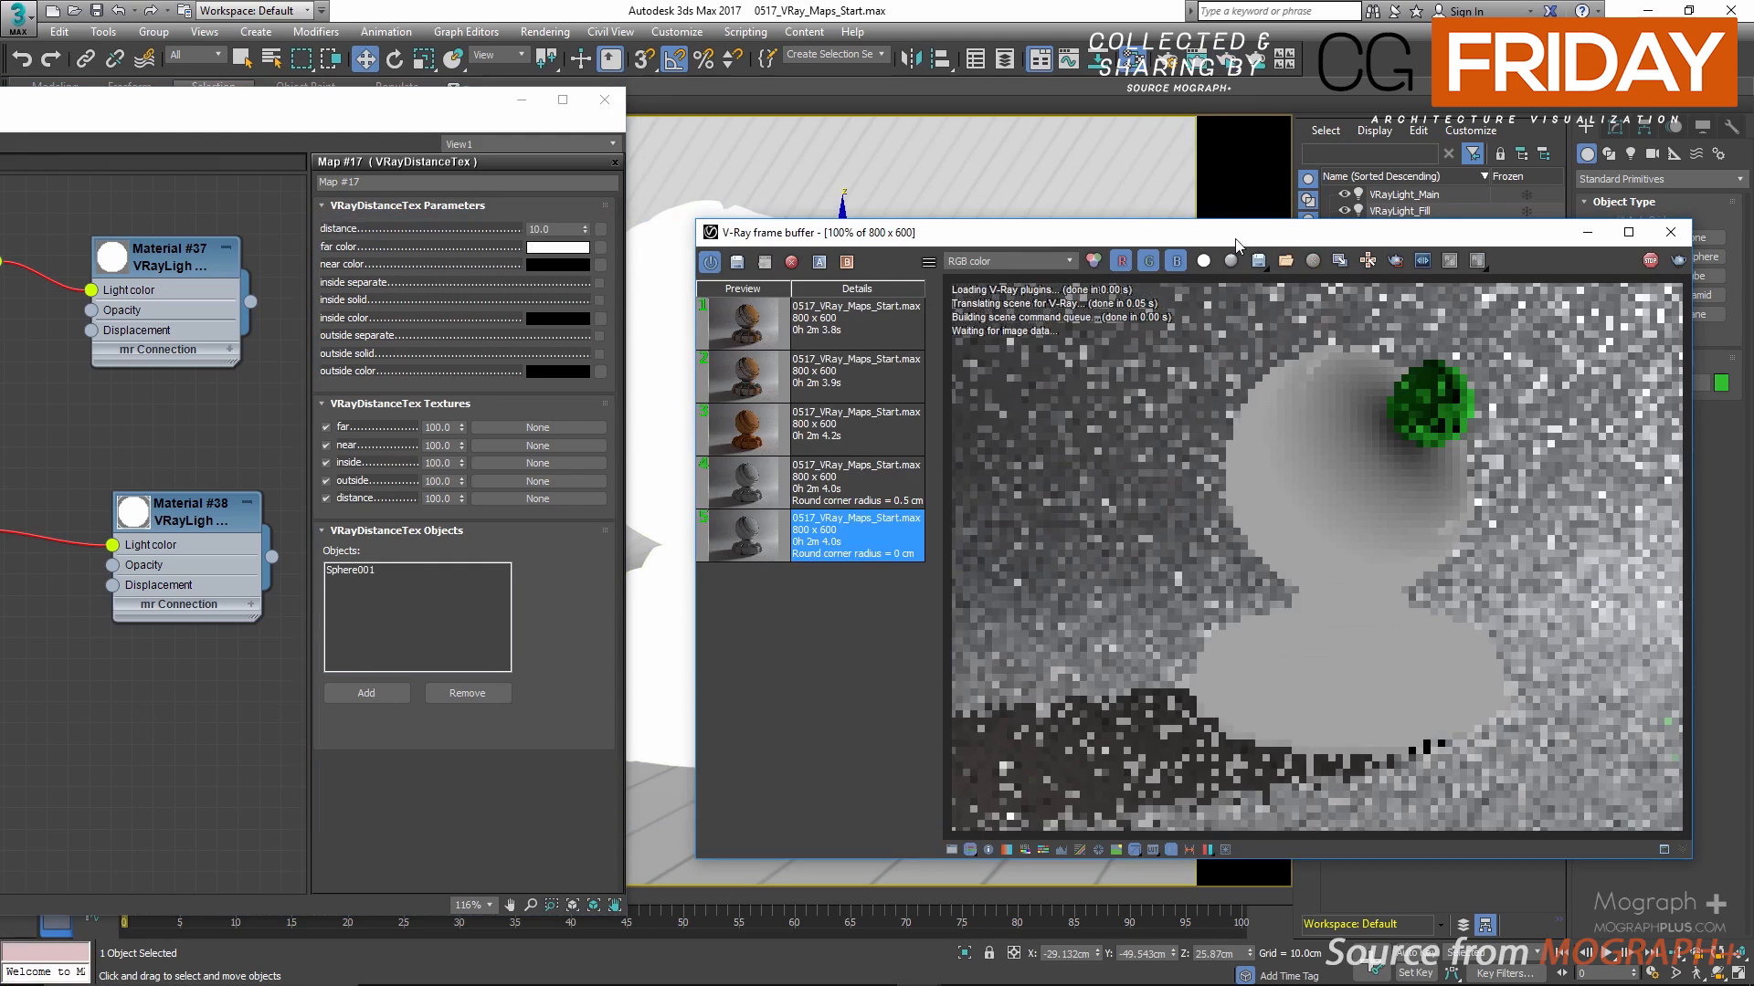
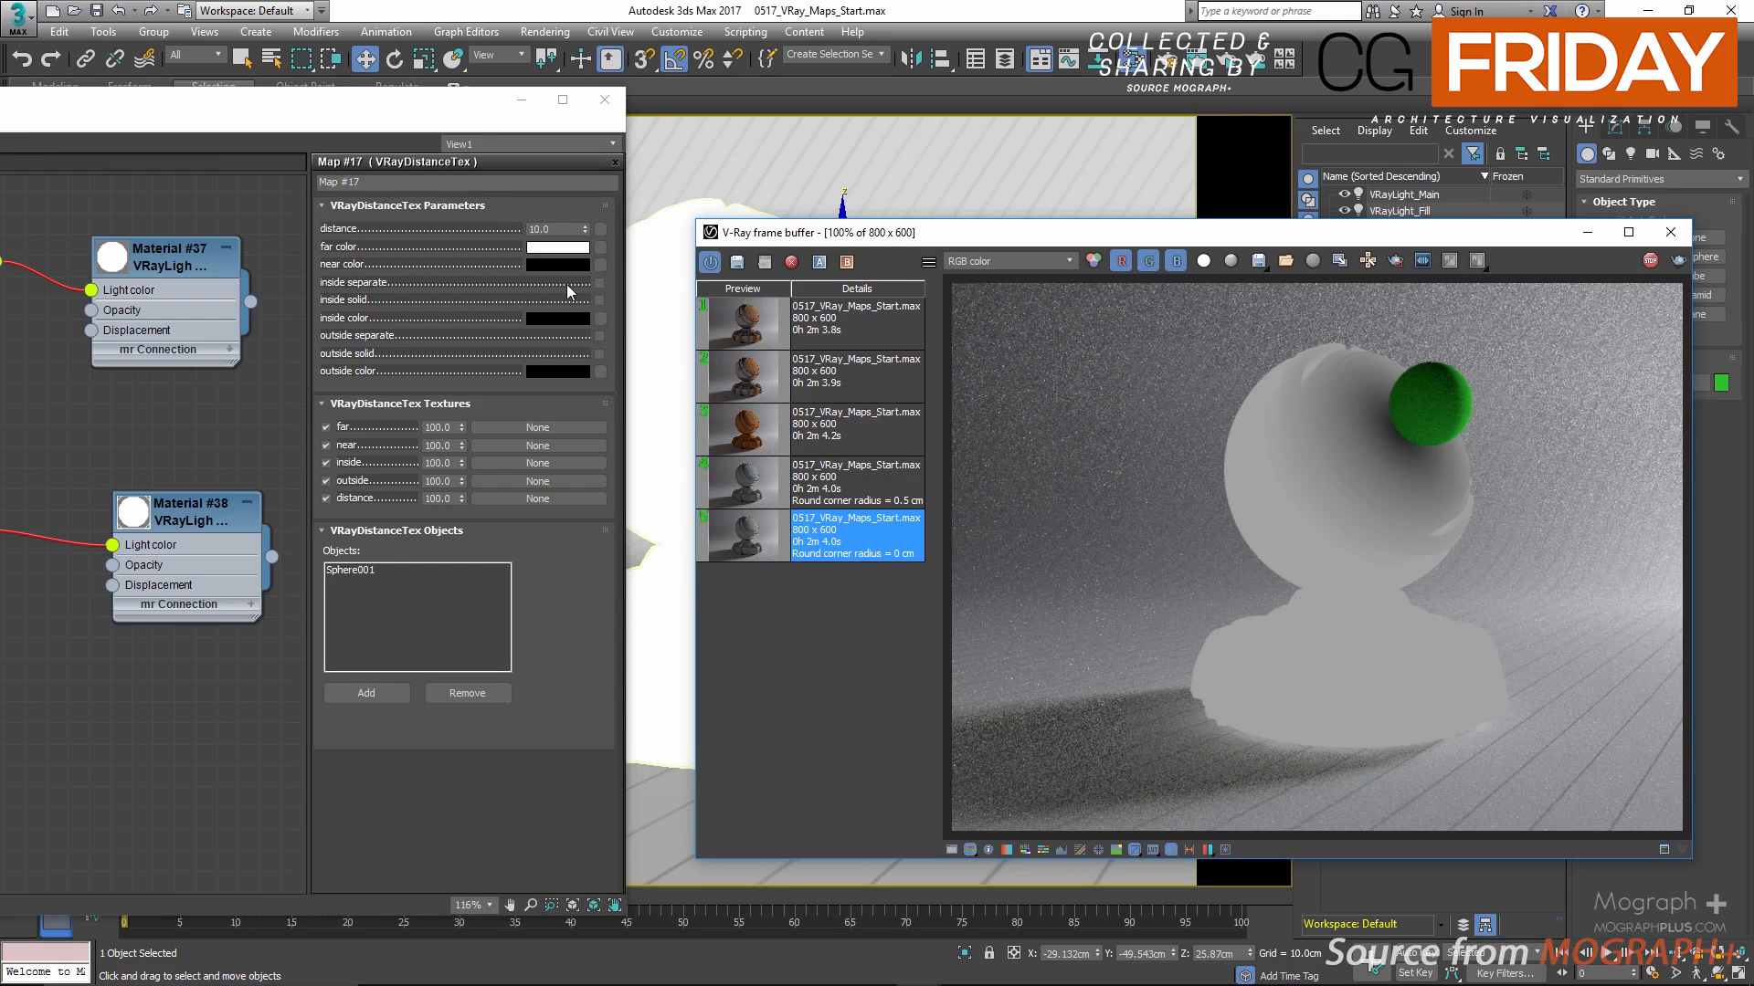
Step: Try VRayDistanceTex distances of 1 and 50 in the live render, and set the distance back to 10
{"action": "left_click", "coordinate": [572, 226]}
{"action": "double_click", "coordinate": [572, 227]}
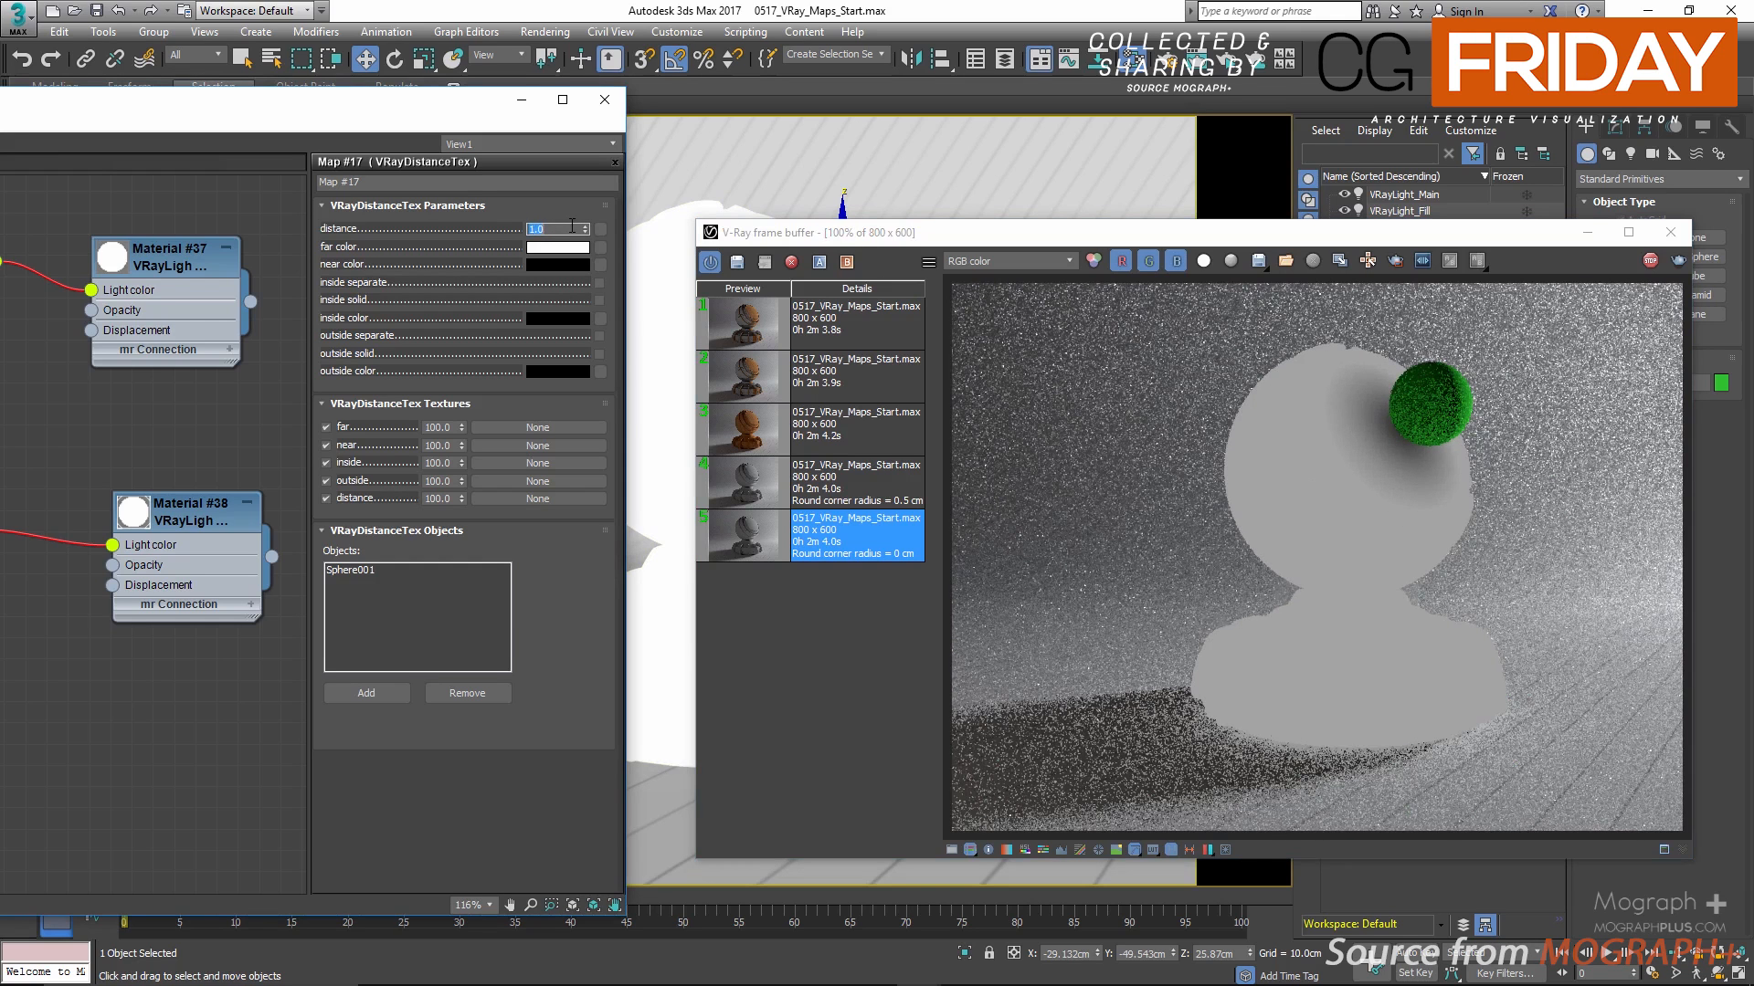
{"action": "type", "text": "1"}
{"action": "key", "text": "Return"}
{"action": "type", "text": "50"}
{"action": "key", "text": "Return"}
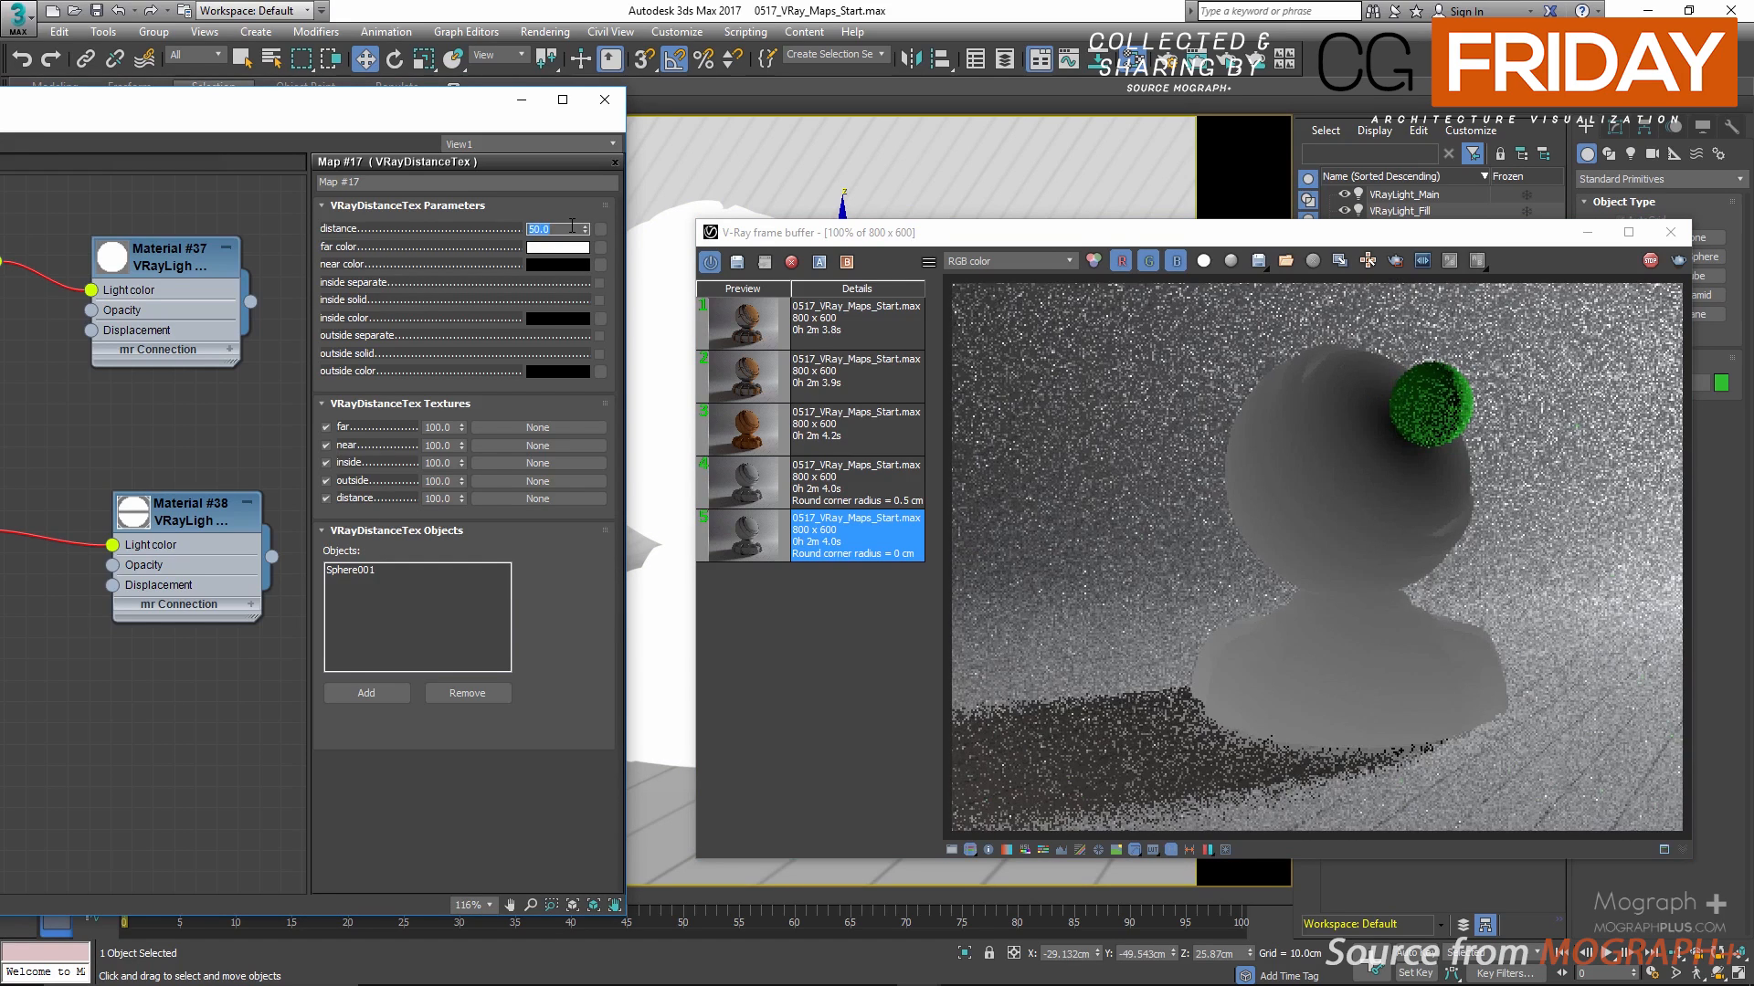
{"action": "type", "text": "10"}
{"action": "key", "text": "Return"}
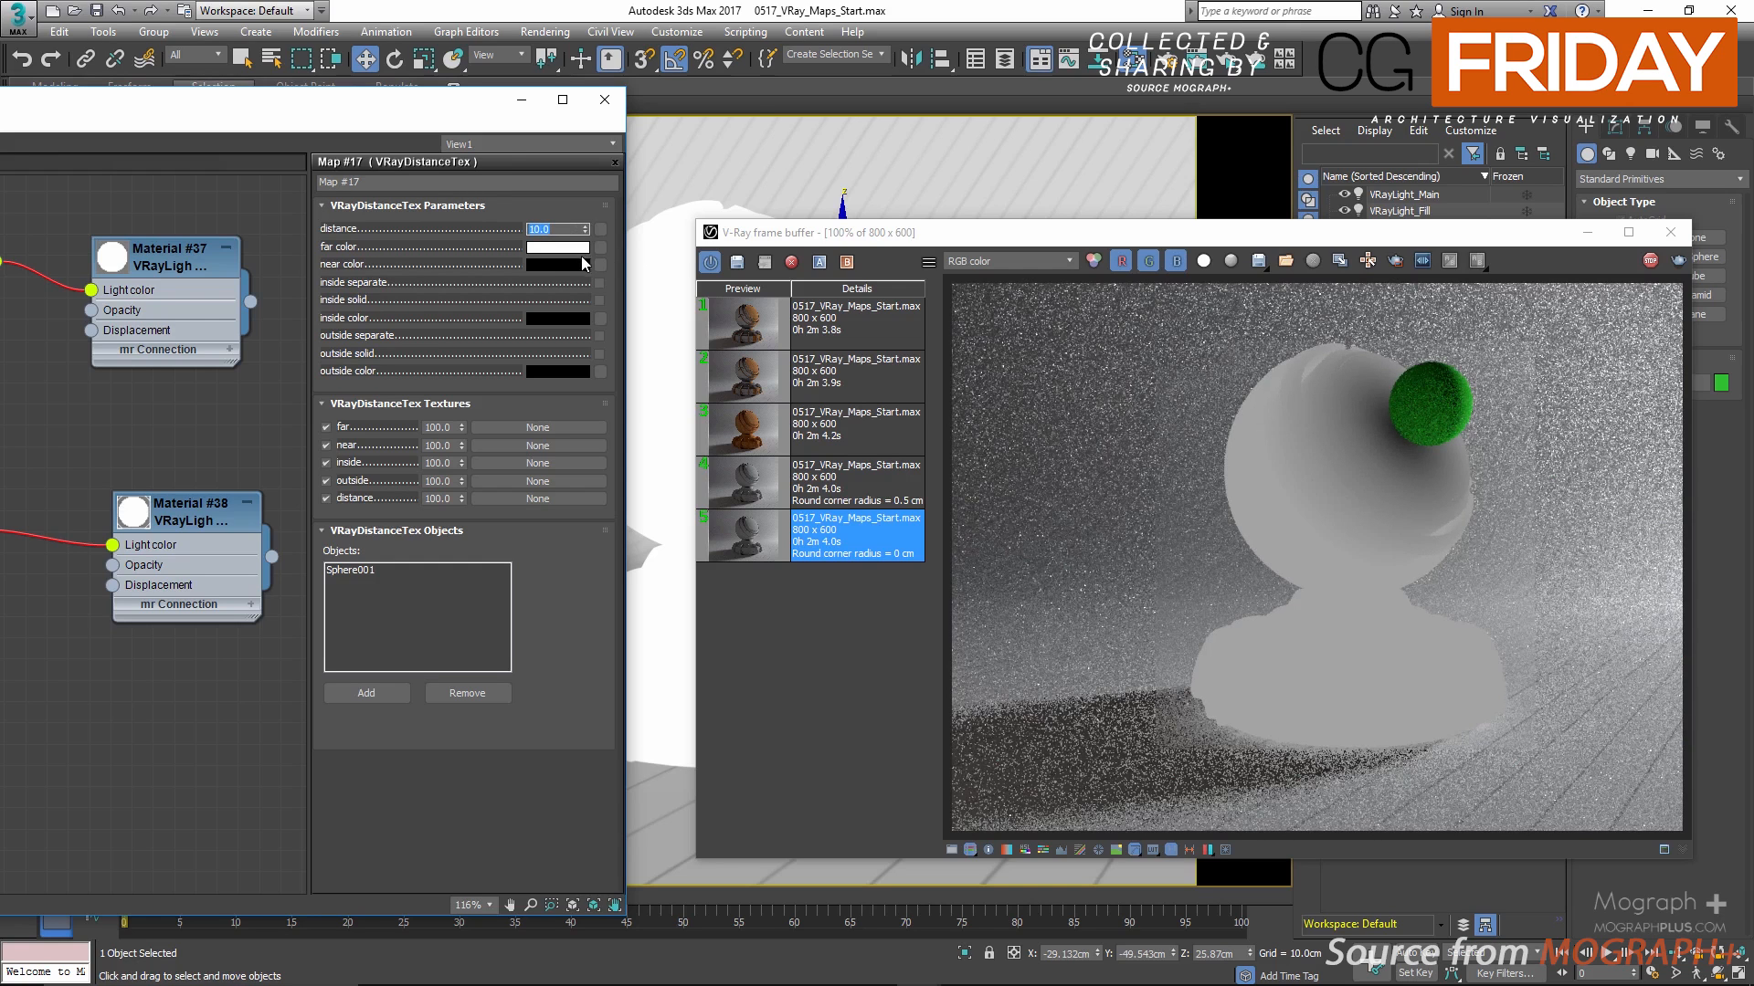
Step: Try a pink and a light green far color for VRayDistanceTex, and cancel the color change
{"action": "left_click", "coordinate": [557, 247]}
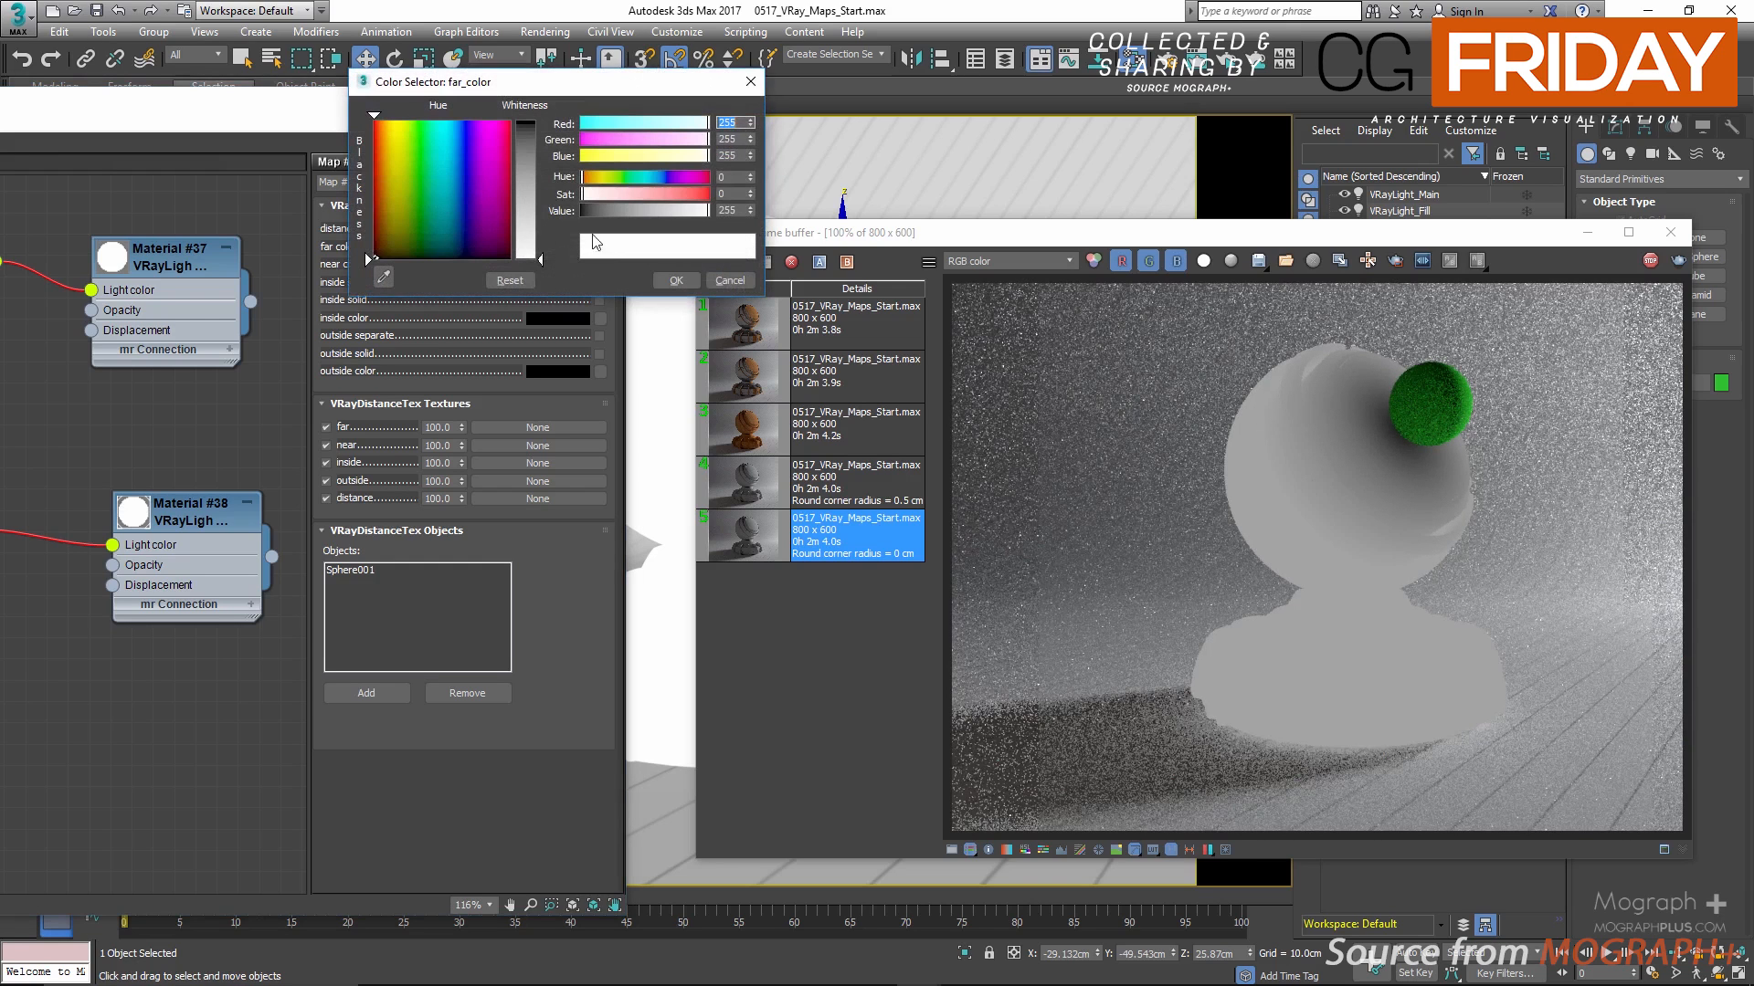
{"action": "left_click_drag", "start_coordinate": [683, 193], "coordinate": [696, 192]}
{"action": "left_click", "coordinate": [698, 179]}
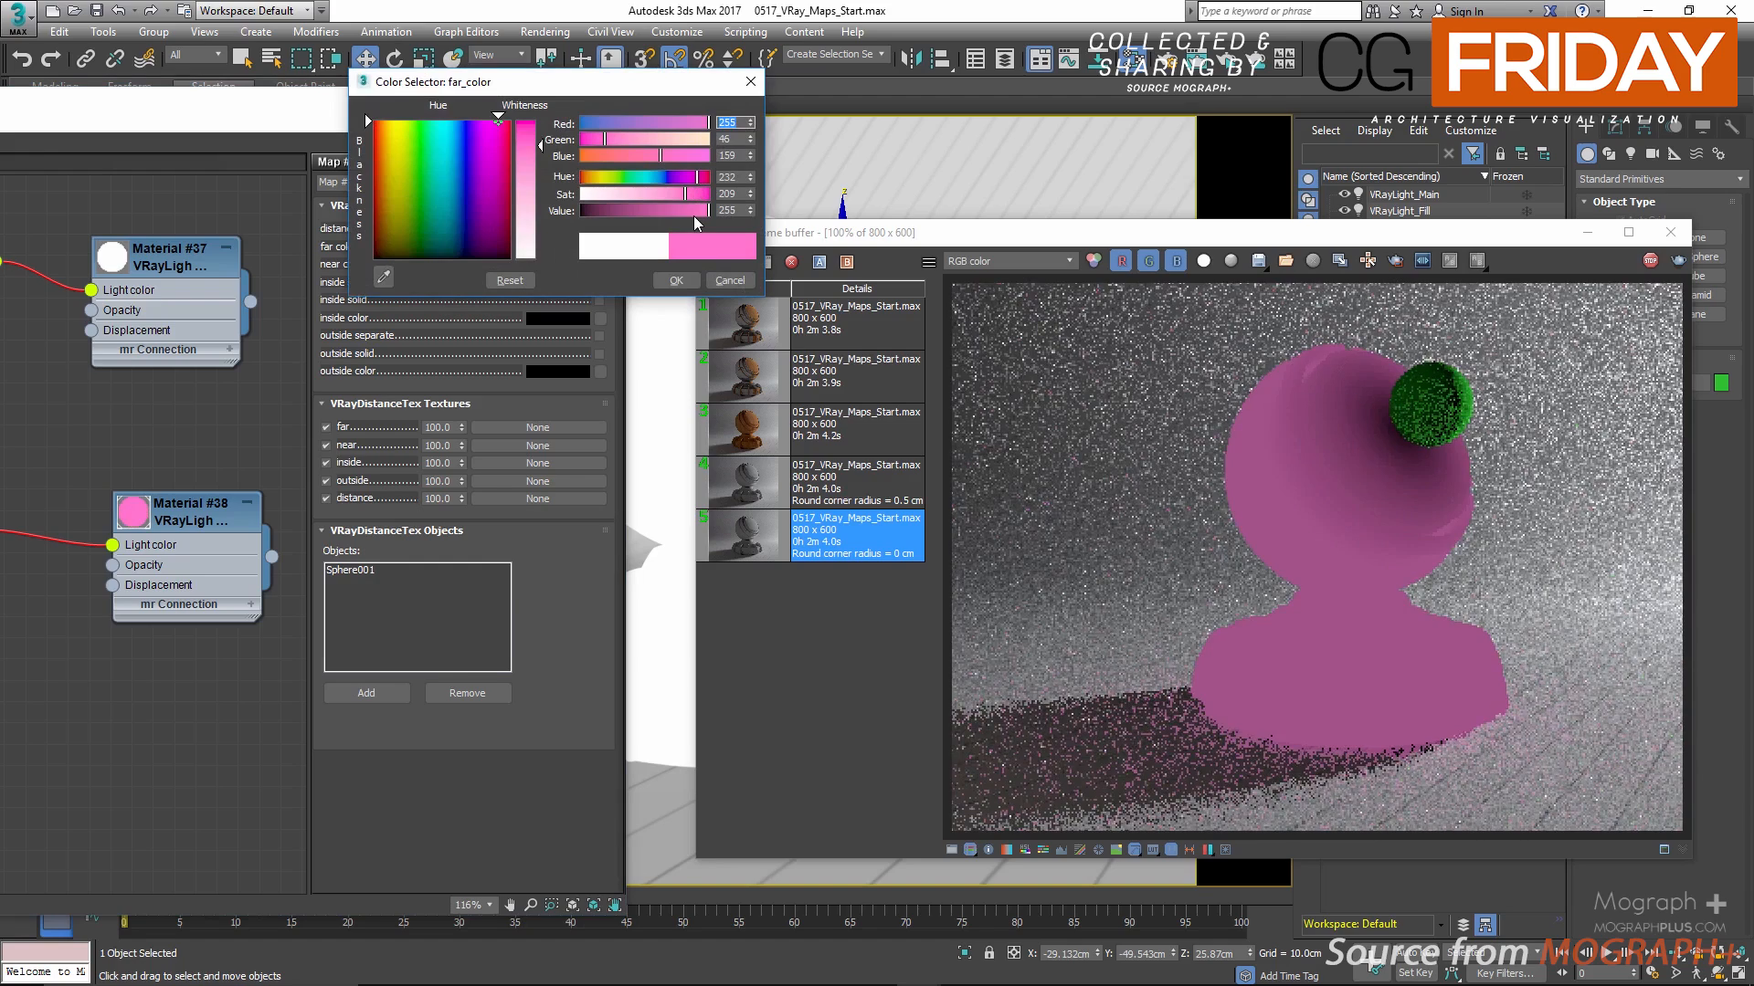
{"action": "left_click_drag", "start_coordinate": [649, 175], "coordinate": [622, 186]}
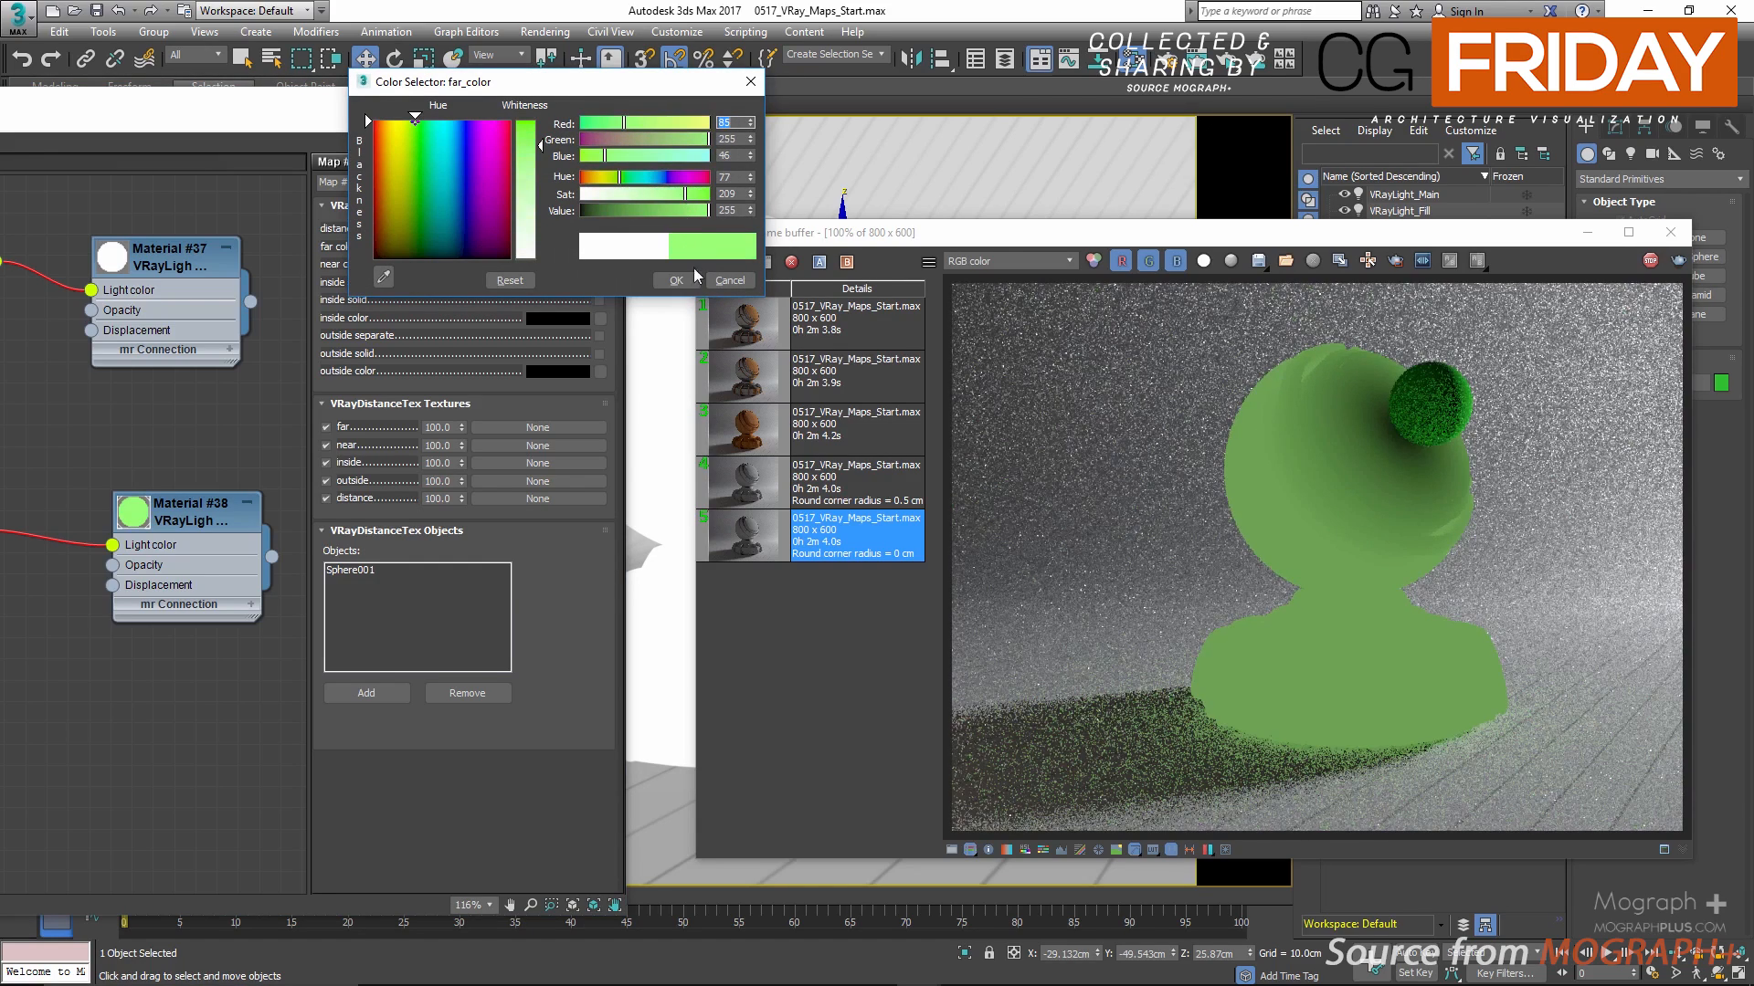
{"action": "left_click", "coordinate": [730, 280]}
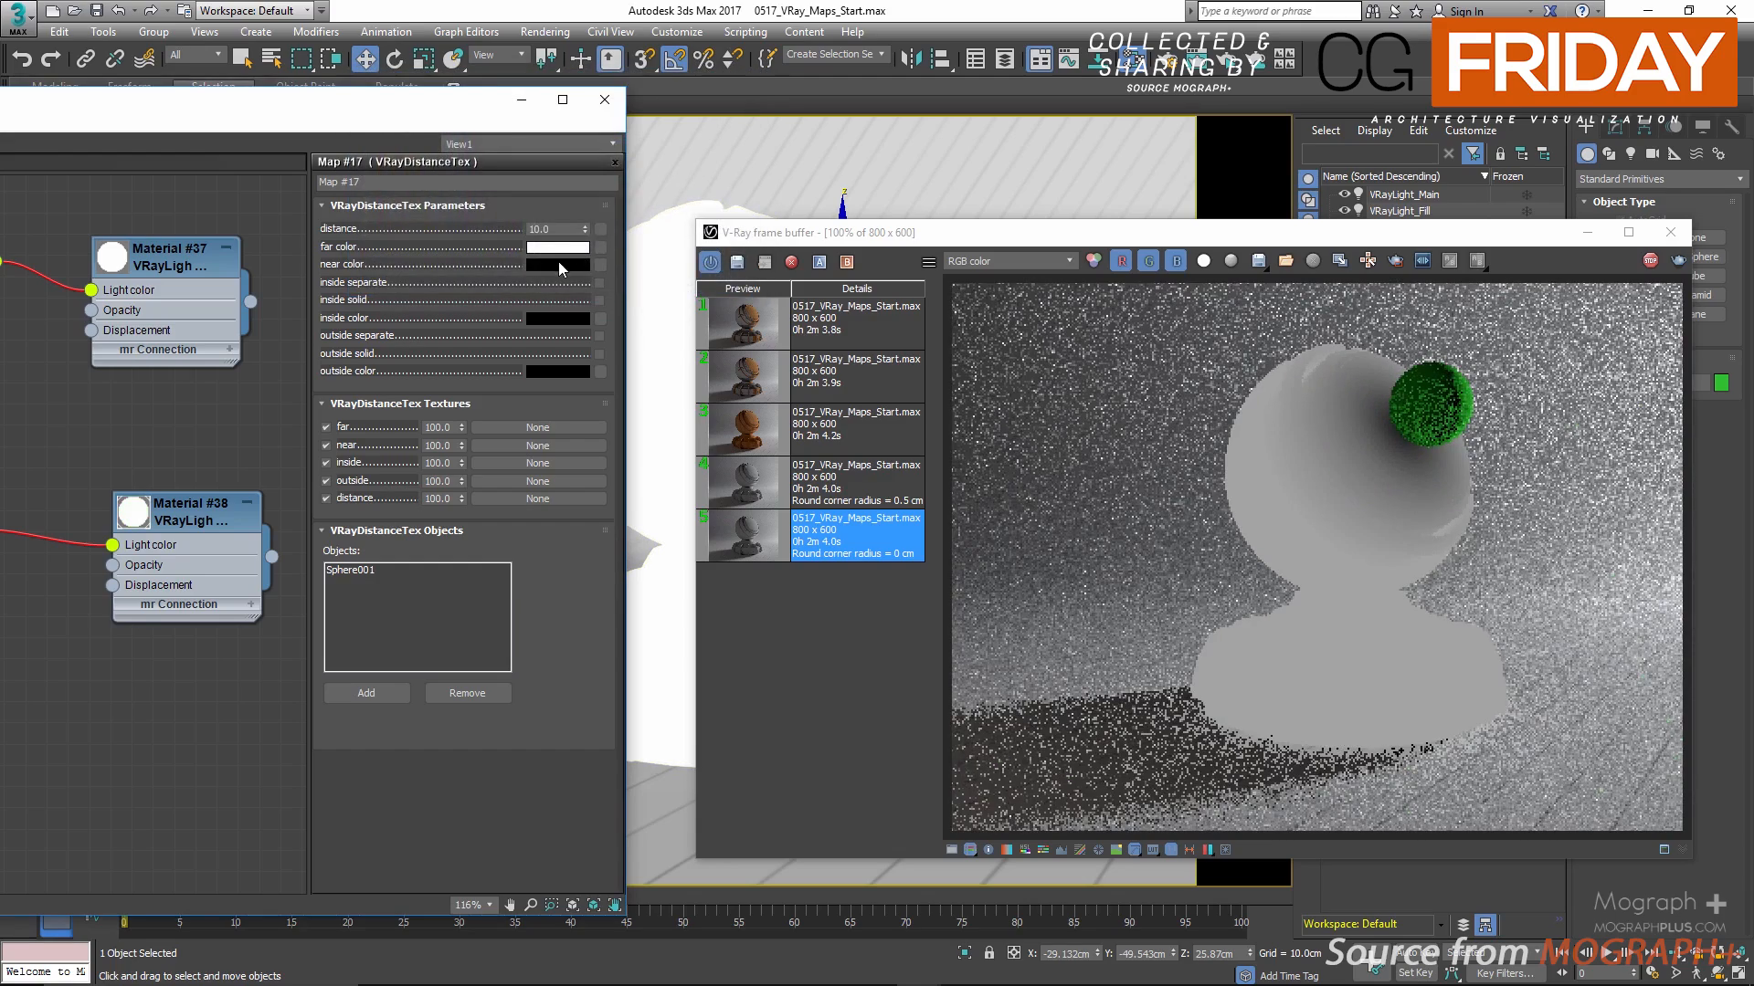
Step: Set the VRayDistanceTex near color to yellow with hue 31, saturation 218 and value 229
{"action": "left_click", "coordinate": [563, 265]}
{"action": "left_click", "coordinate": [690, 194]}
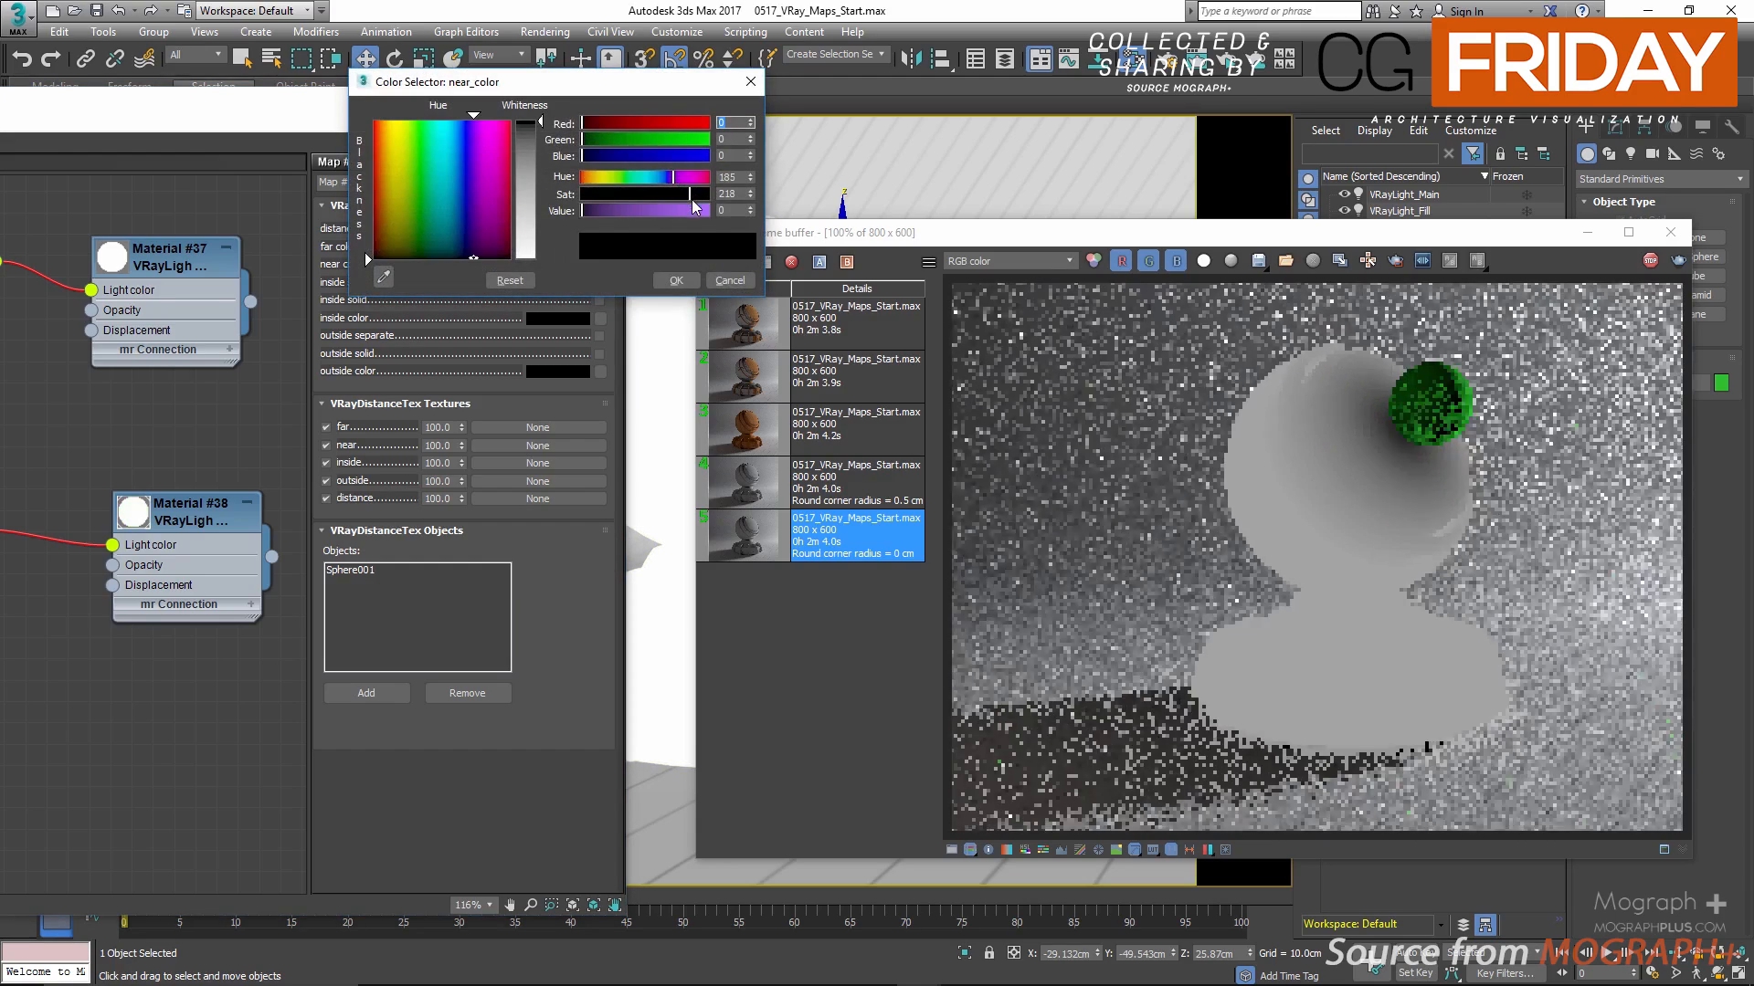
{"action": "left_click", "coordinate": [695, 213]}
{"action": "left_click_drag", "start_coordinate": [673, 176], "coordinate": [598, 184]}
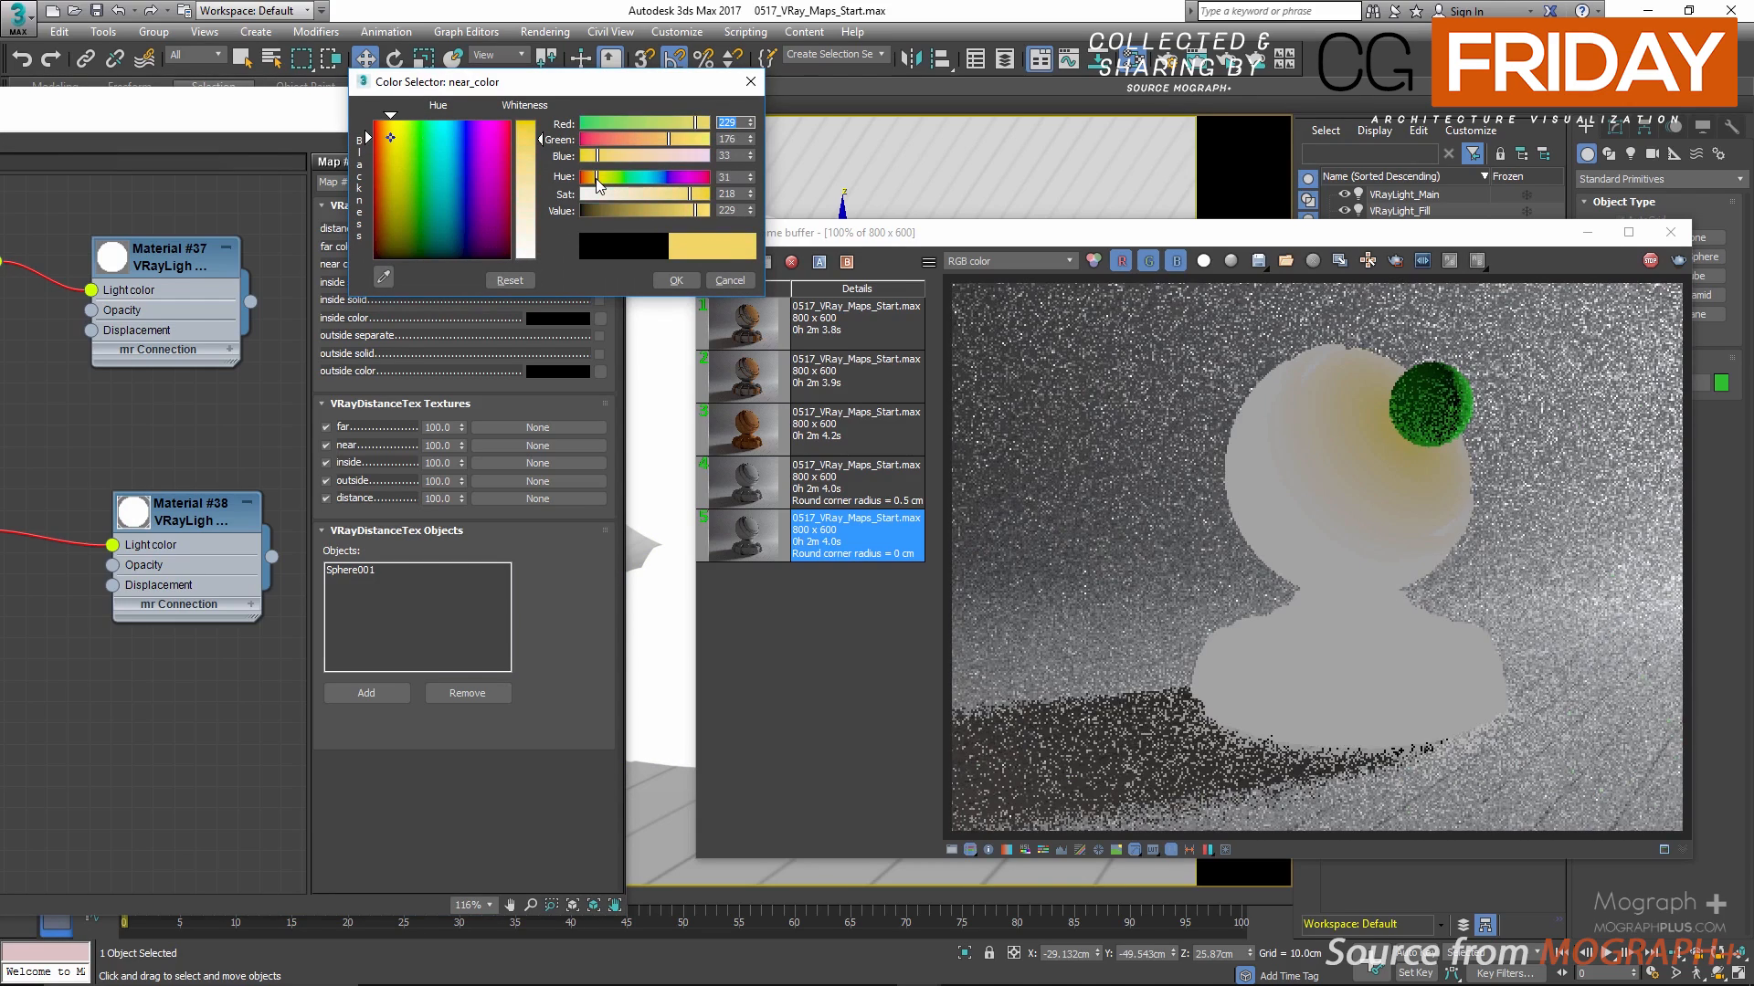
{"action": "left_click", "coordinate": [677, 282]}
Step: Slide the green sphere left into the shader ball's head to test the live render, and delete it after closing the frame buffer
{"action": "left_click_drag", "start_coordinate": [825, 240], "coordinate": [832, 395]}
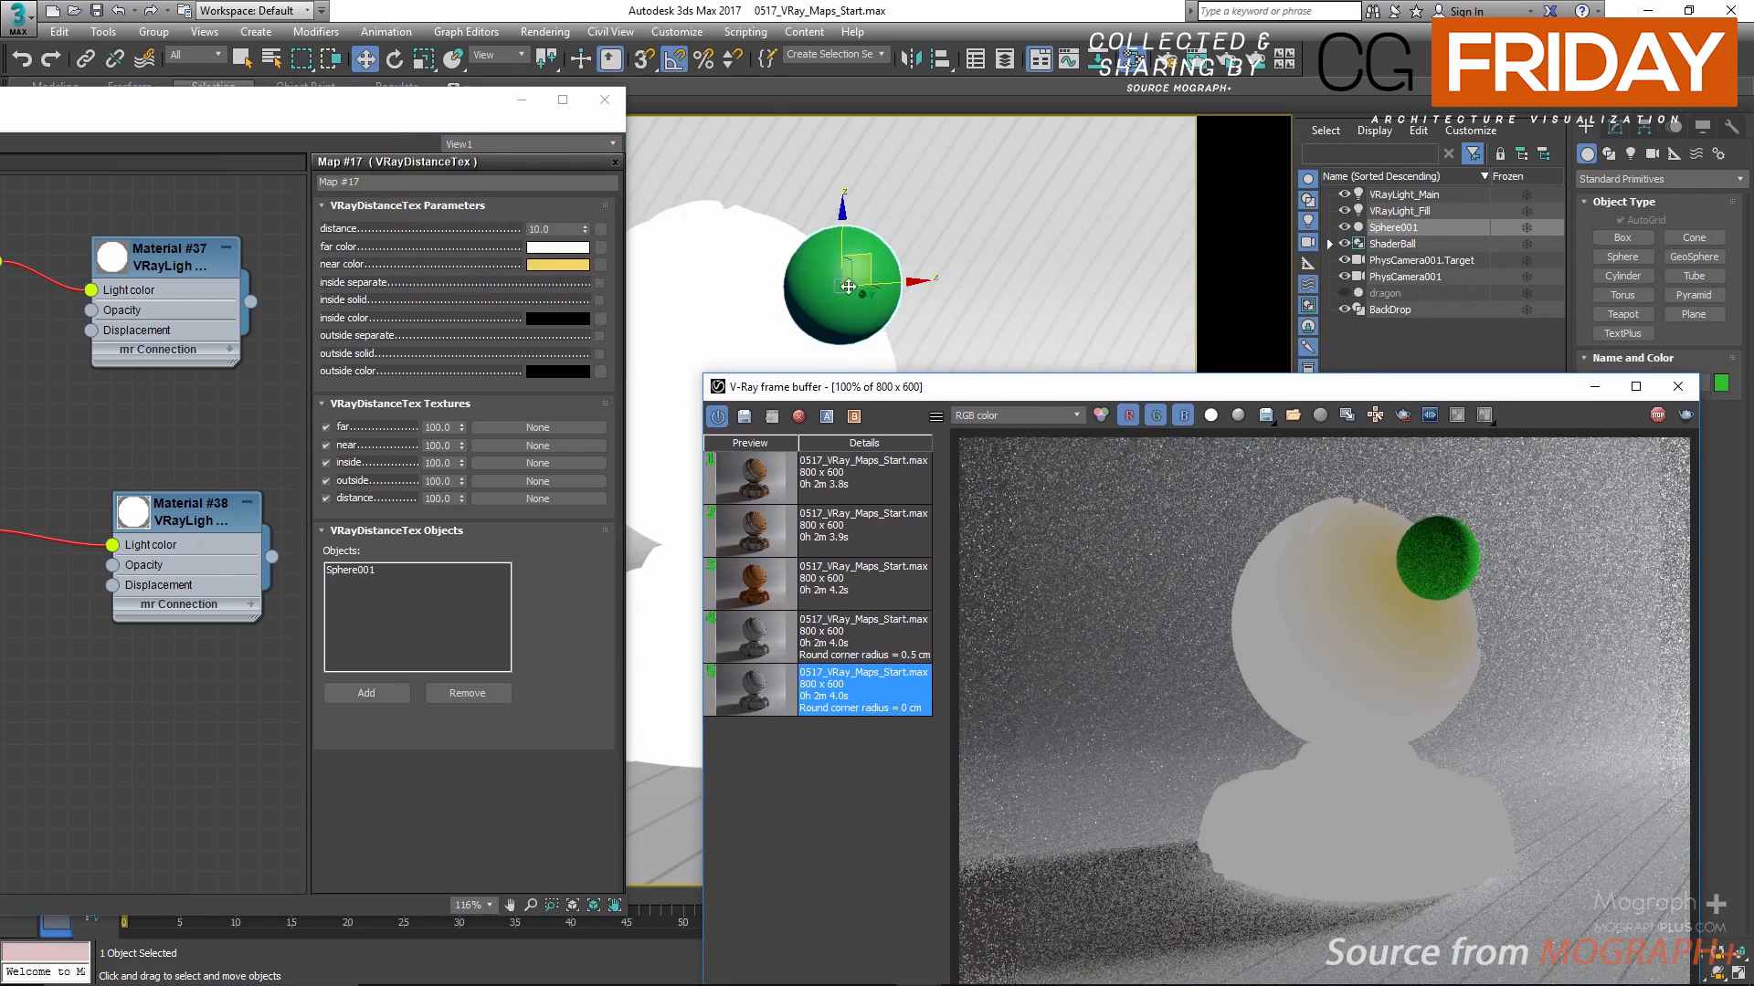
{"action": "left_click_drag", "start_coordinate": [951, 275], "coordinate": [809, 291]}
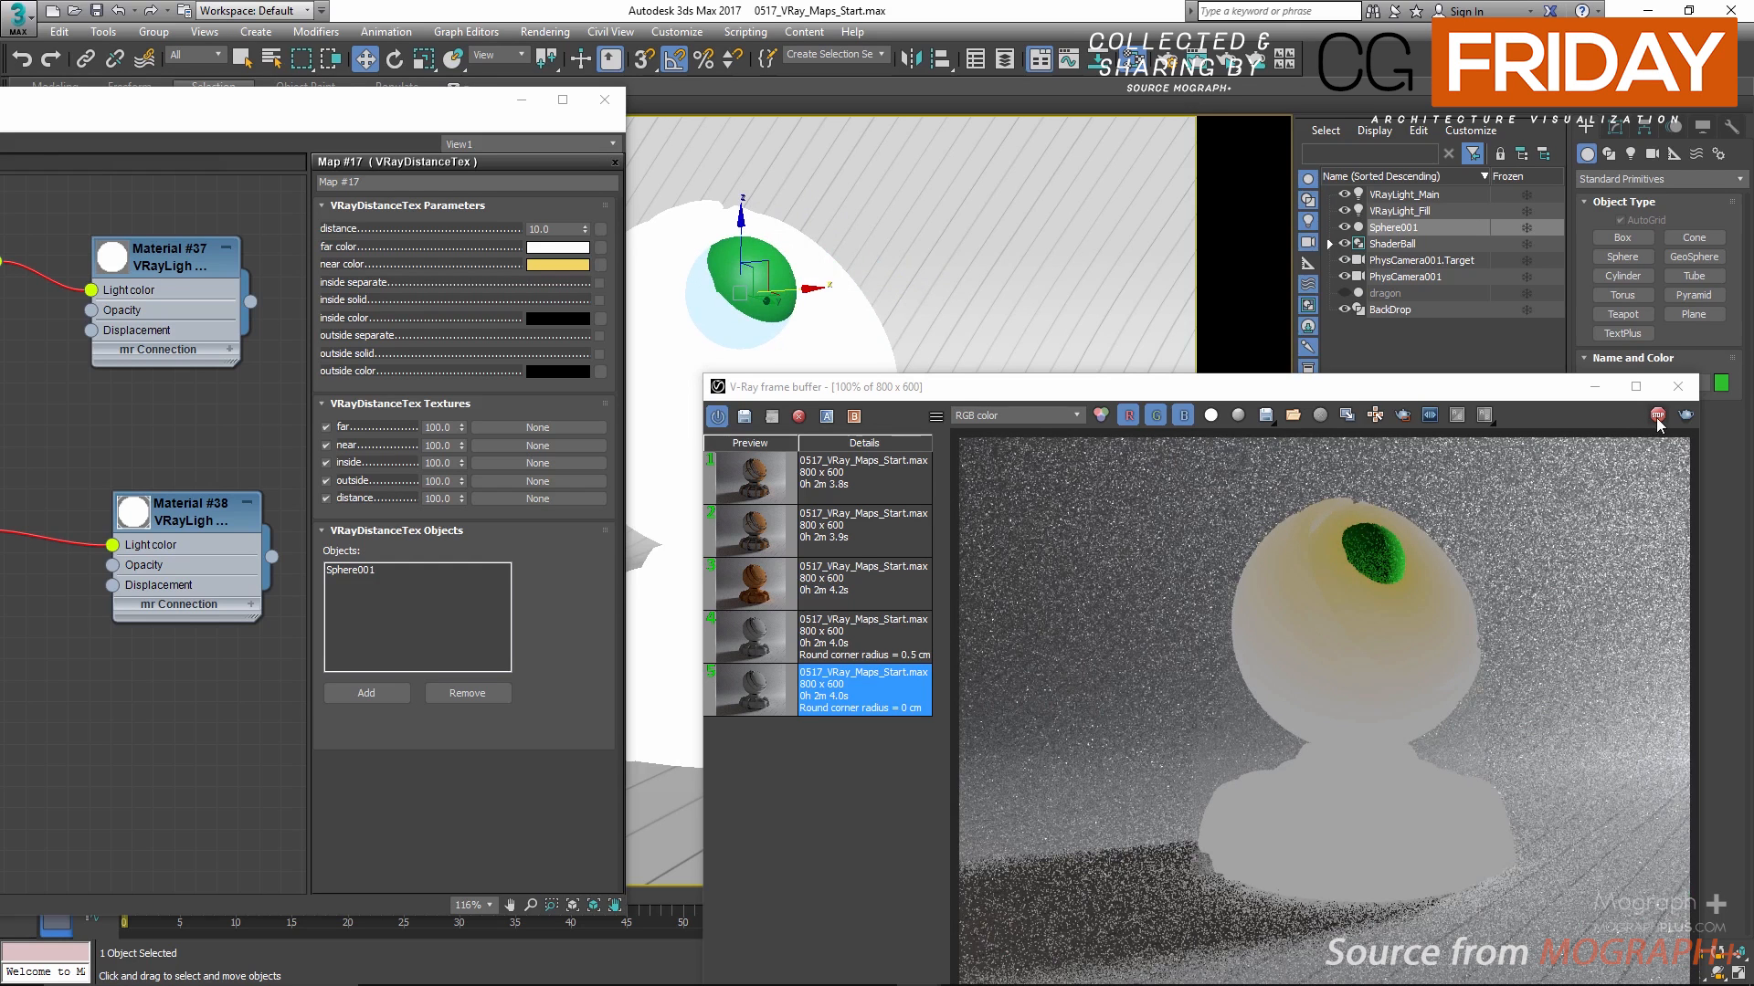
{"action": "left_click", "coordinate": [1677, 387]}
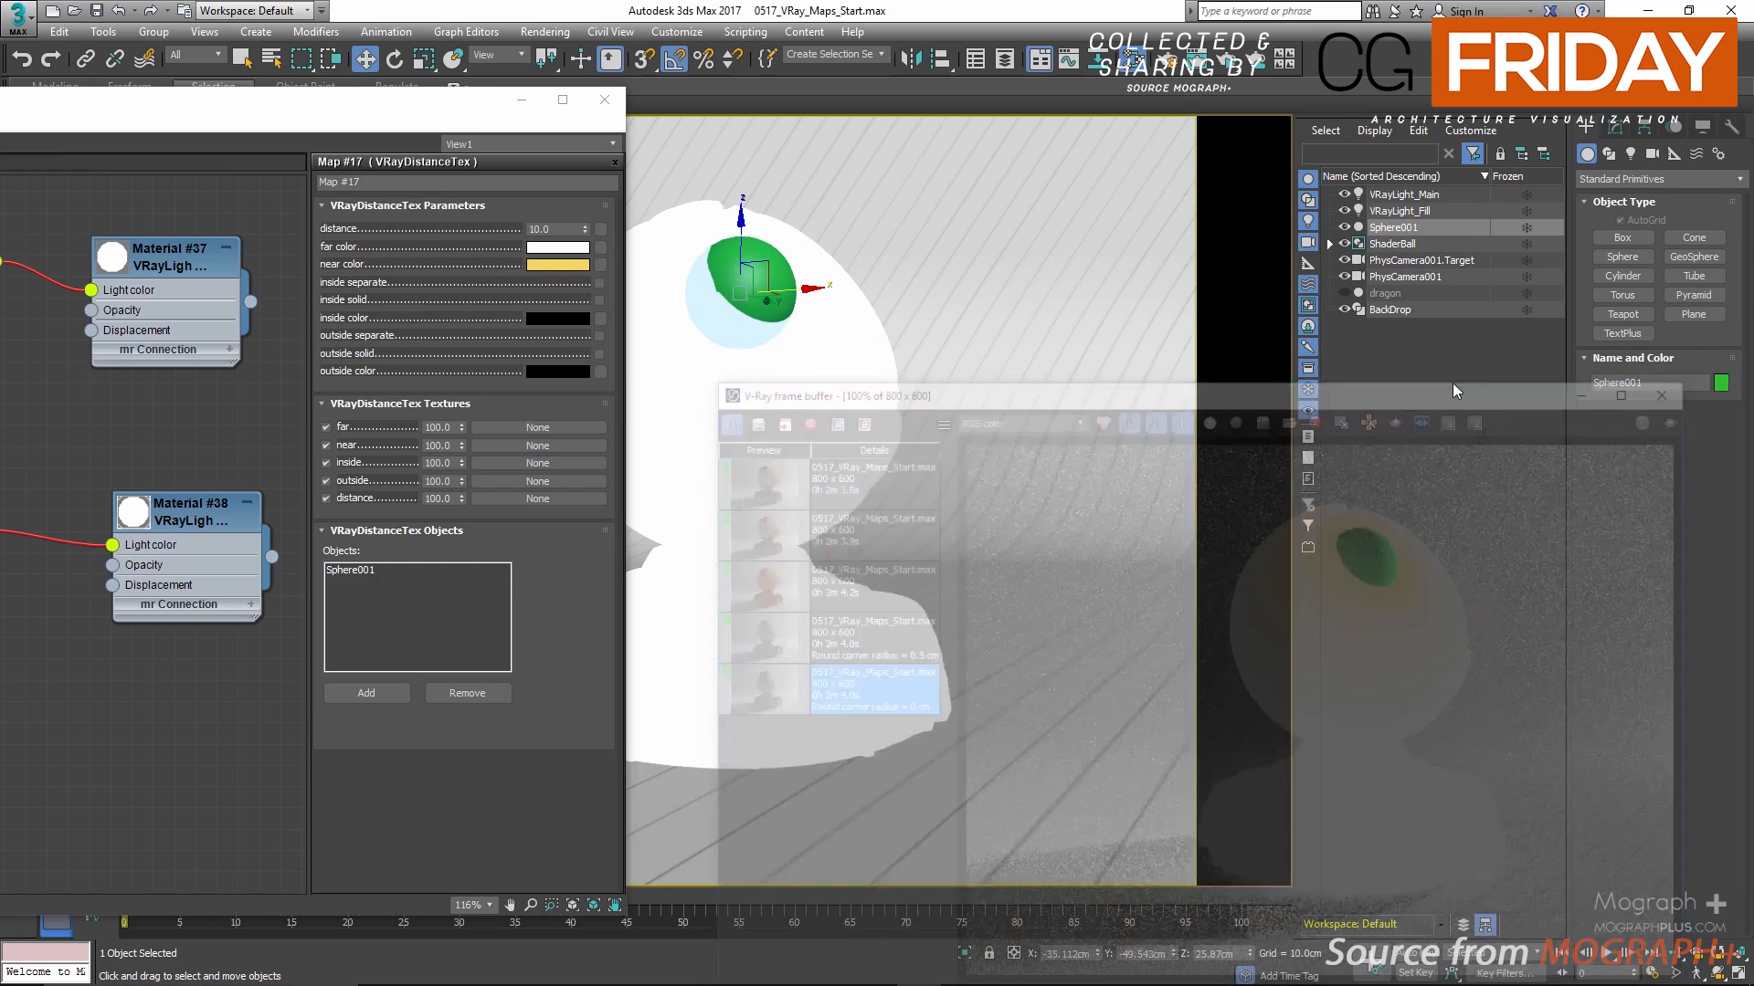
{"action": "key", "text": "Delete"}
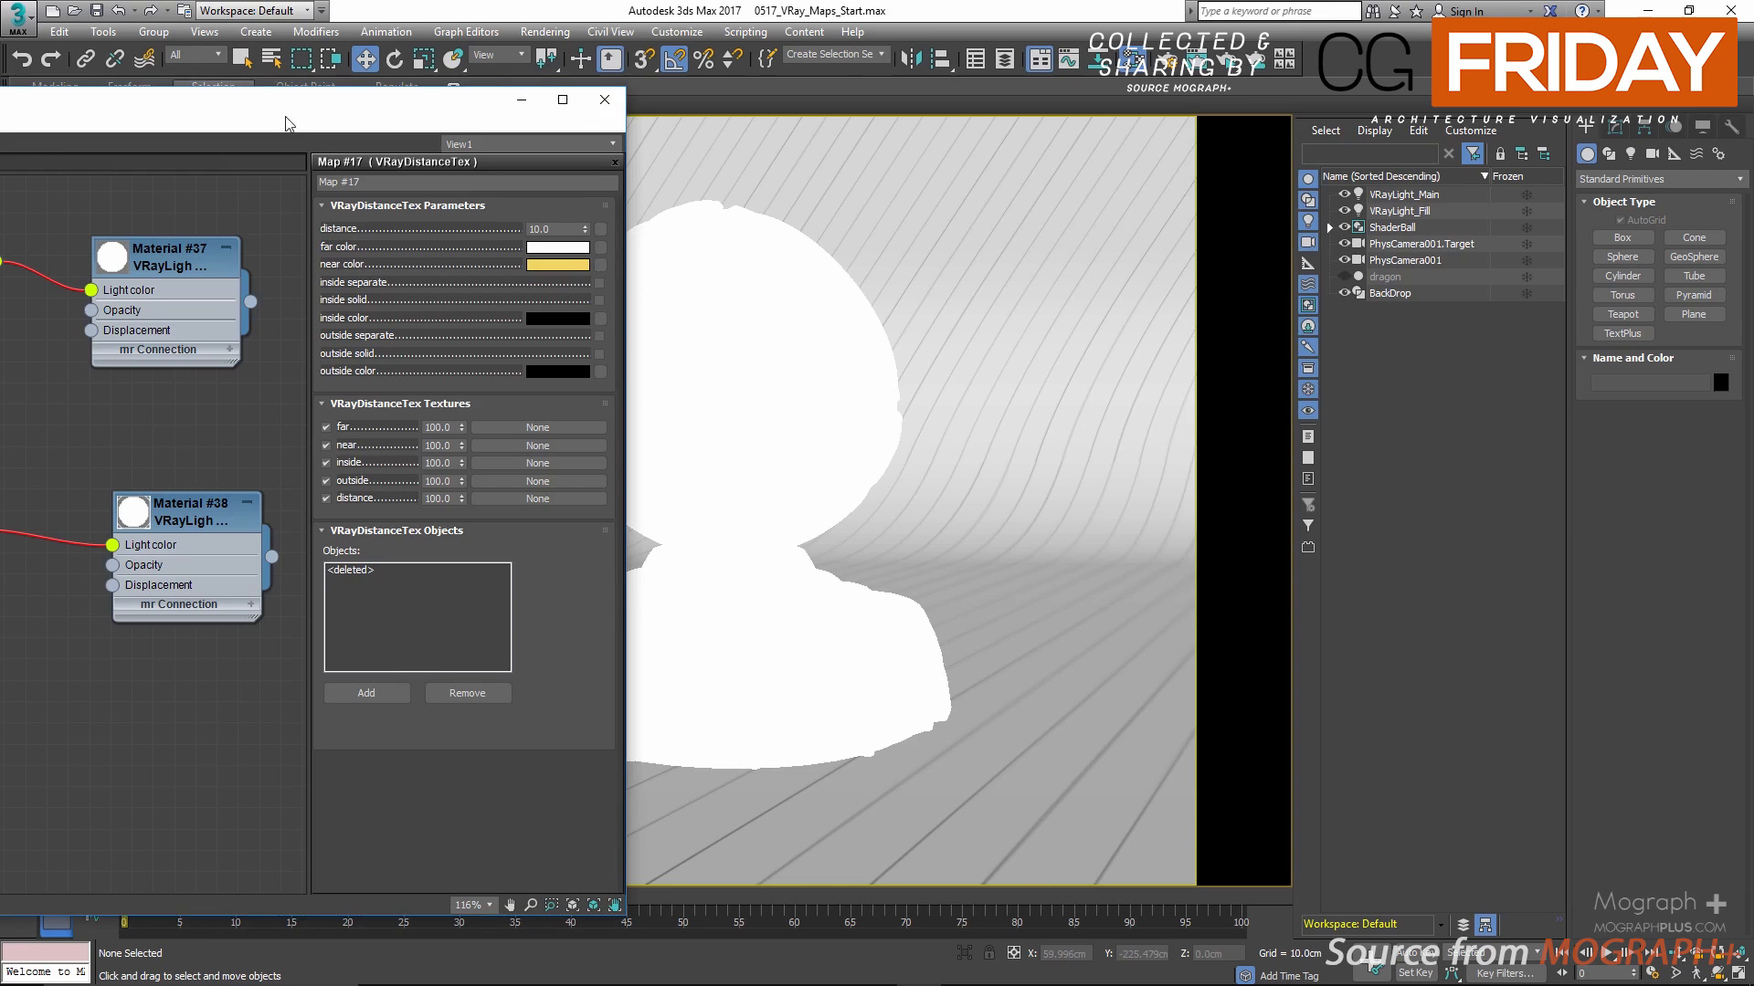
Step: Maximize the material editor and add a VRayEdgesTex map below the VRayDistanceTex node, showing its parameters
{"action": "left_click", "coordinate": [563, 98]}
{"action": "middle_click_drag", "start_coordinate": [989, 556], "coordinate": [816, 370]}
{"action": "right_click", "coordinate": [718, 447]}
{"action": "mouse_move", "coordinate": [808, 457]}
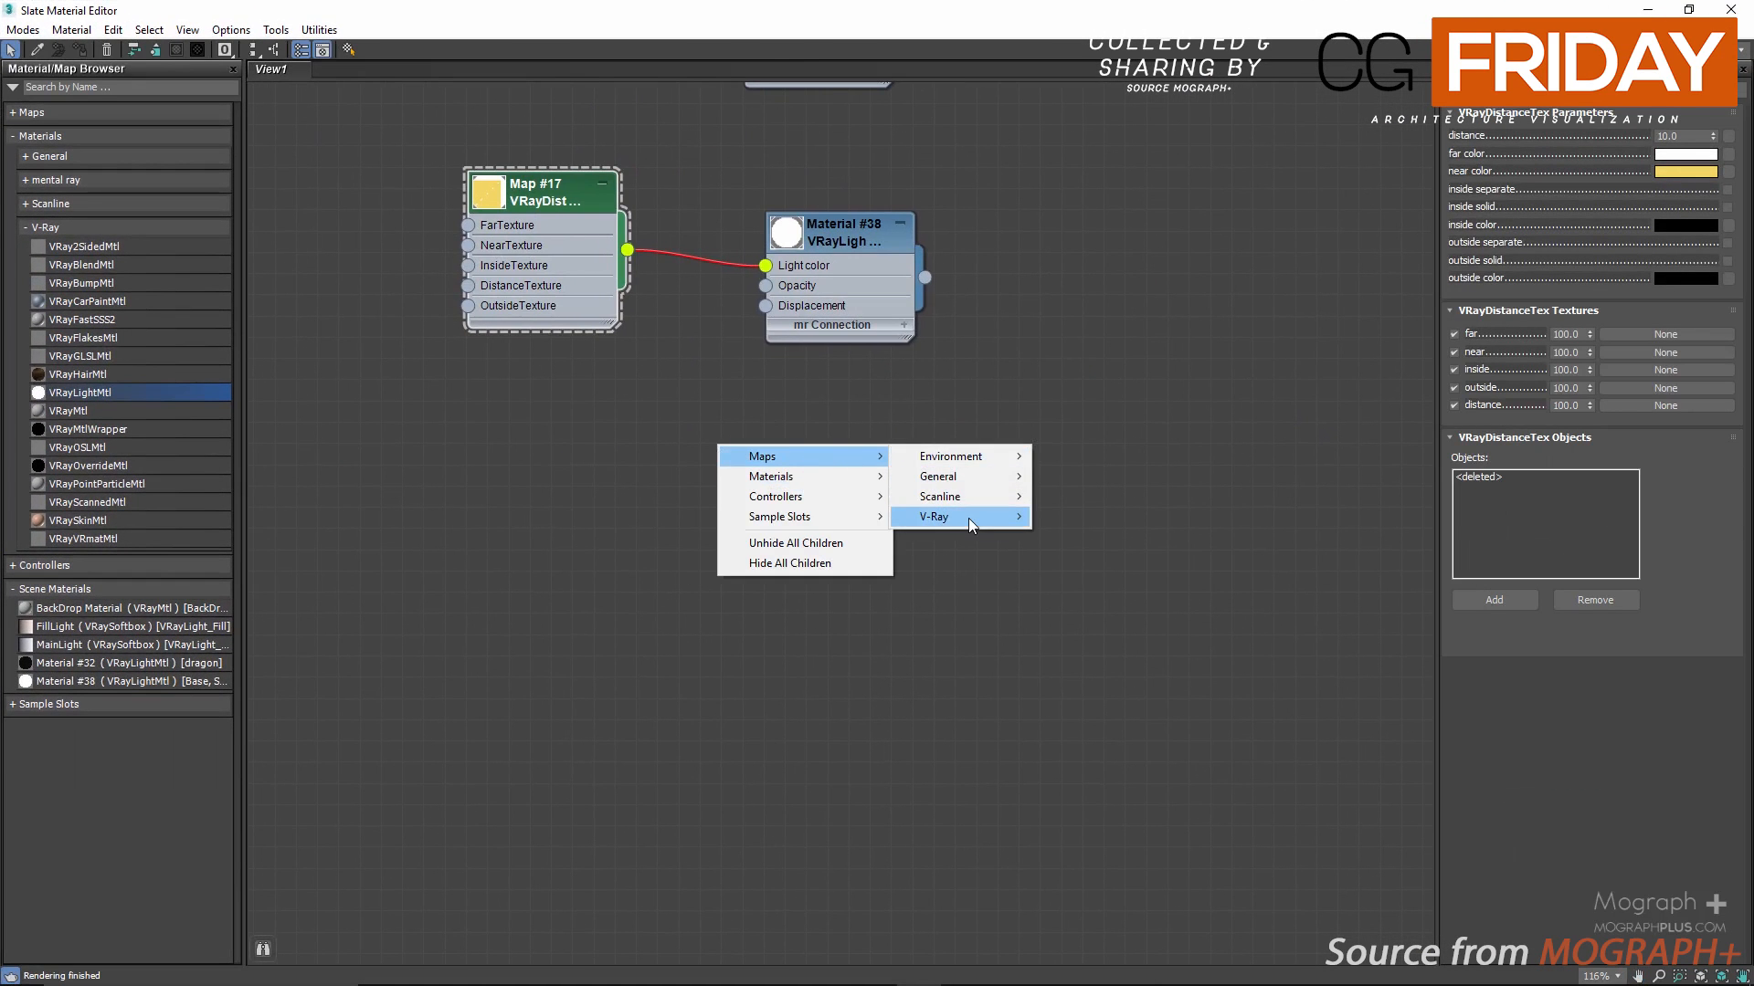
{"action": "mouse_move", "coordinate": [968, 518]}
{"action": "left_click", "coordinate": [1092, 661]}
{"action": "double_click", "coordinate": [753, 440]}
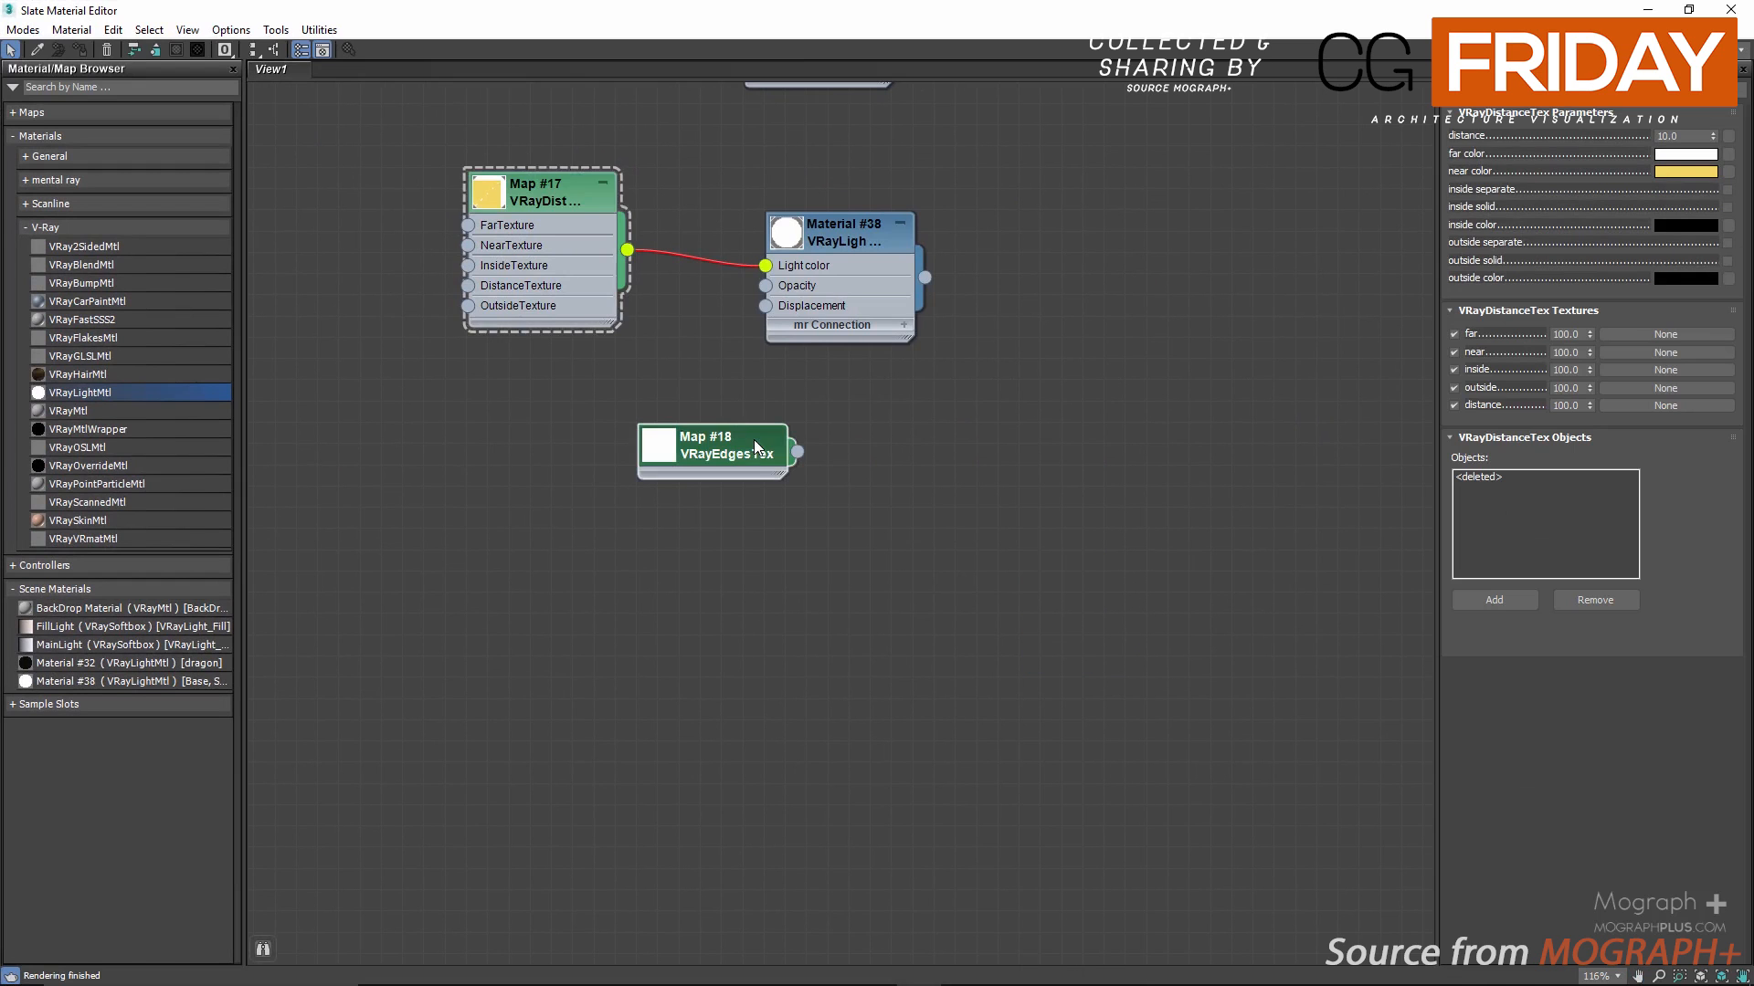
{"action": "left_click_drag", "start_coordinate": [747, 446], "coordinate": [679, 574]}
Step: Shrink the material editor window and feed the VRayEdgesTex map into the diffuse map of a new VRayMtl
{"action": "left_click_drag", "start_coordinate": [1070, 13], "coordinate": [750, 70]}
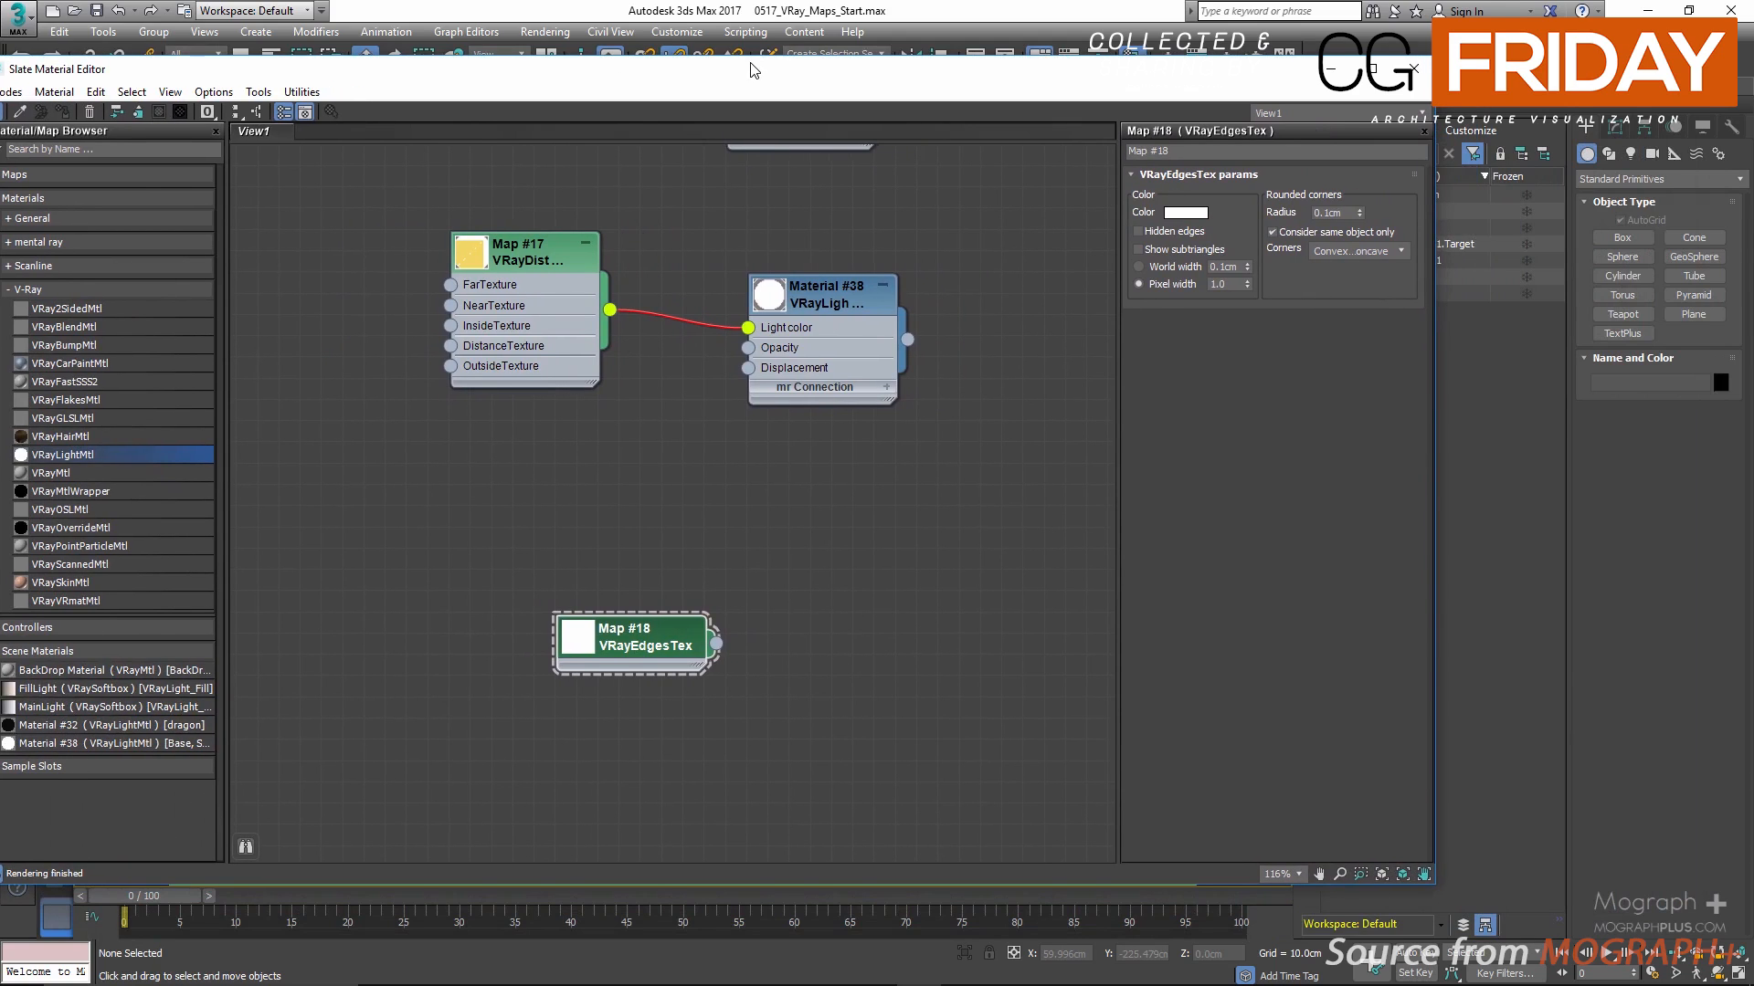
{"action": "left_click_drag", "start_coordinate": [633, 645], "coordinate": [550, 497]}
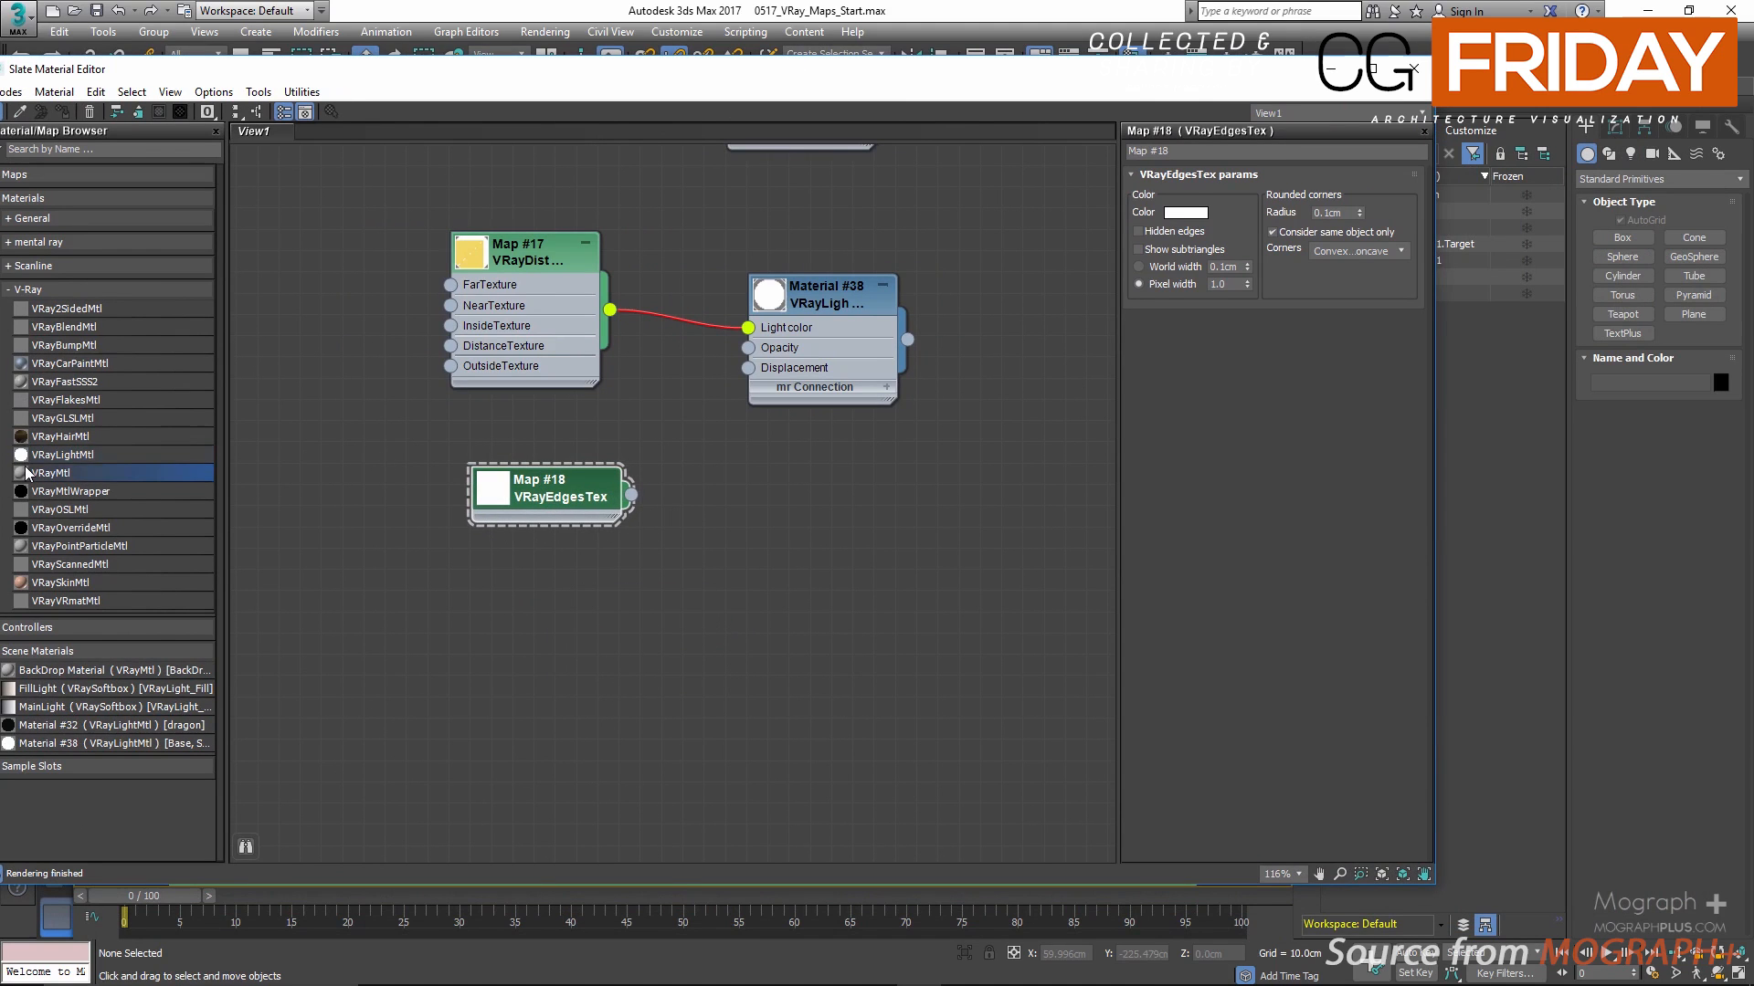
{"action": "left_click_drag", "start_coordinate": [848, 598], "coordinate": [532, 519]}
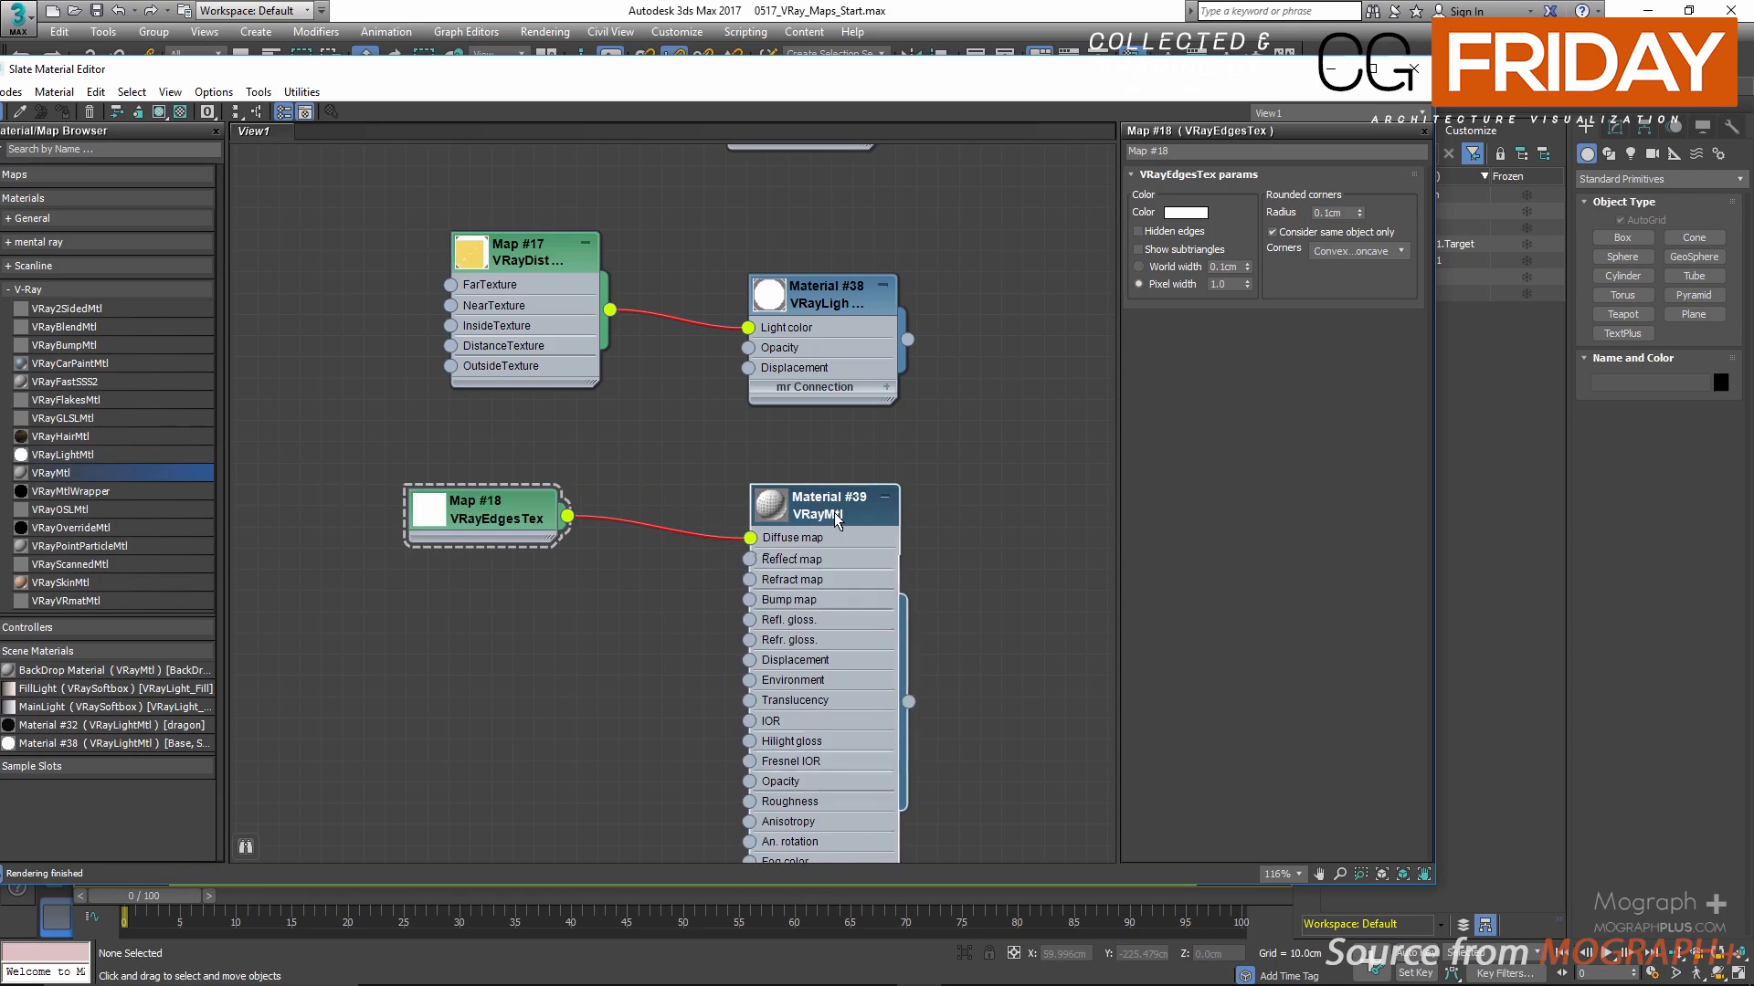
{"action": "left_click_drag", "start_coordinate": [833, 517], "coordinate": [854, 498]}
{"action": "right_click", "coordinate": [851, 490]}
{"action": "left_click", "coordinate": [901, 437]}
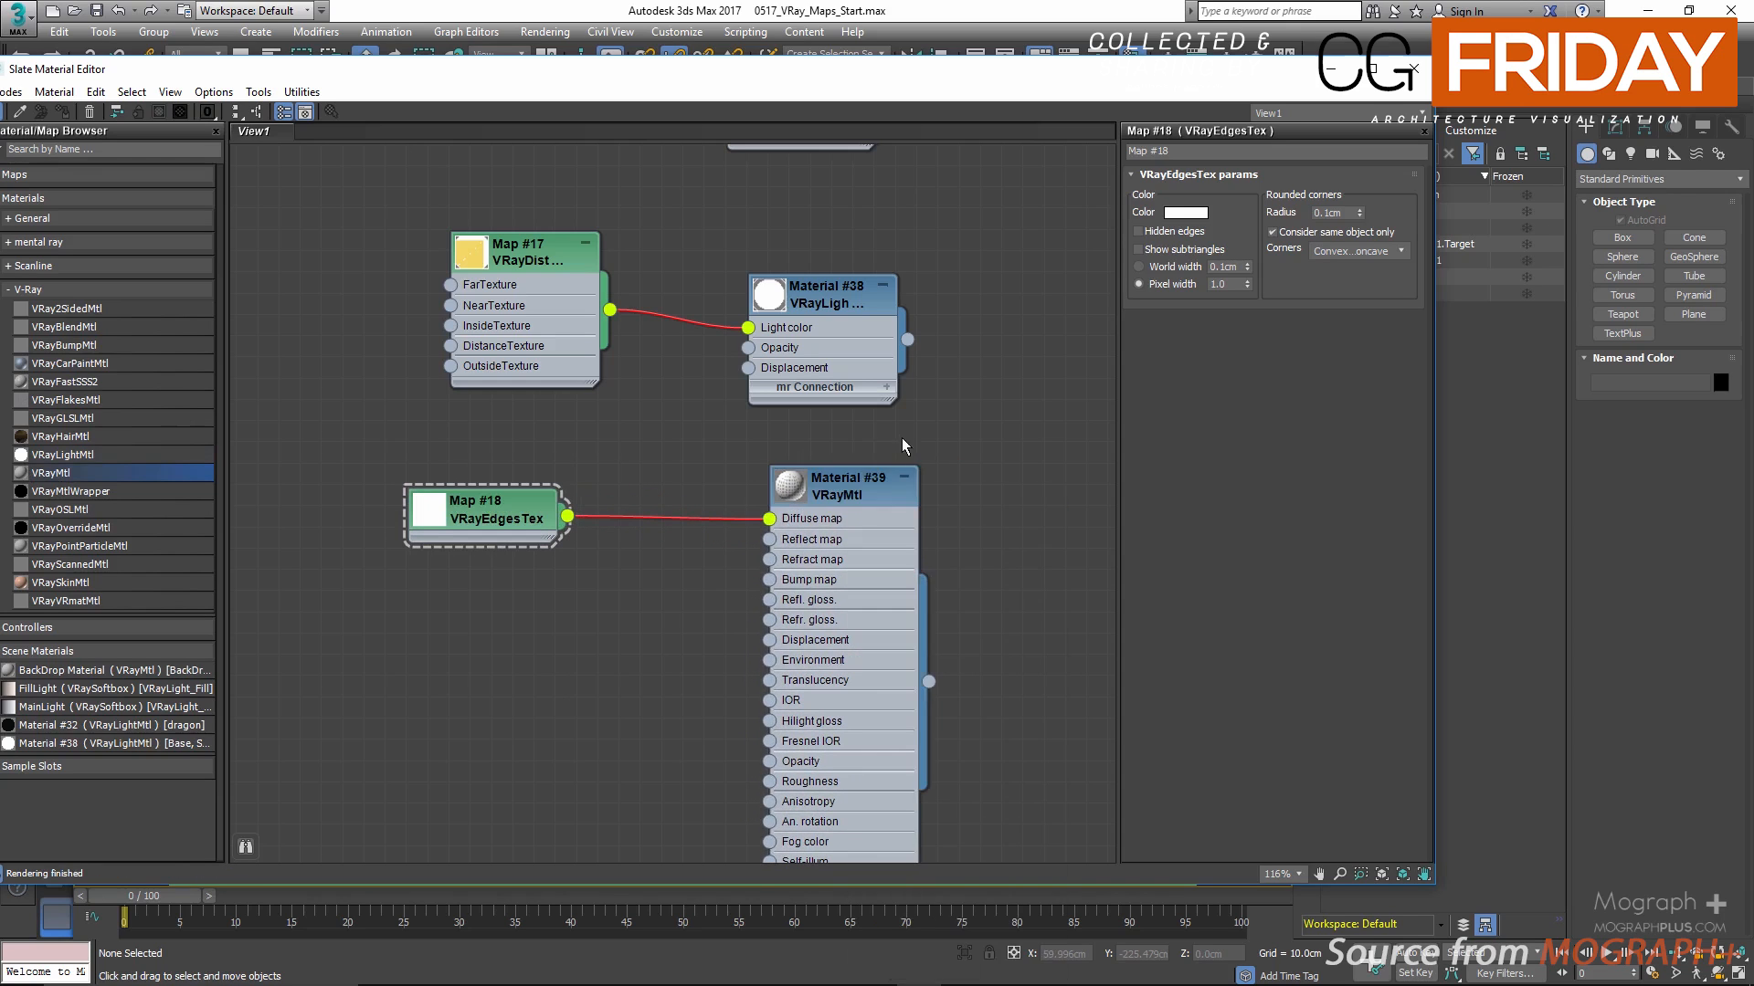
Step: Select the ShaderBall group and assign the new VRayMtl with the edges texture to it
{"action": "left_click_drag", "start_coordinate": [1121, 78], "coordinate": [945, 89]}
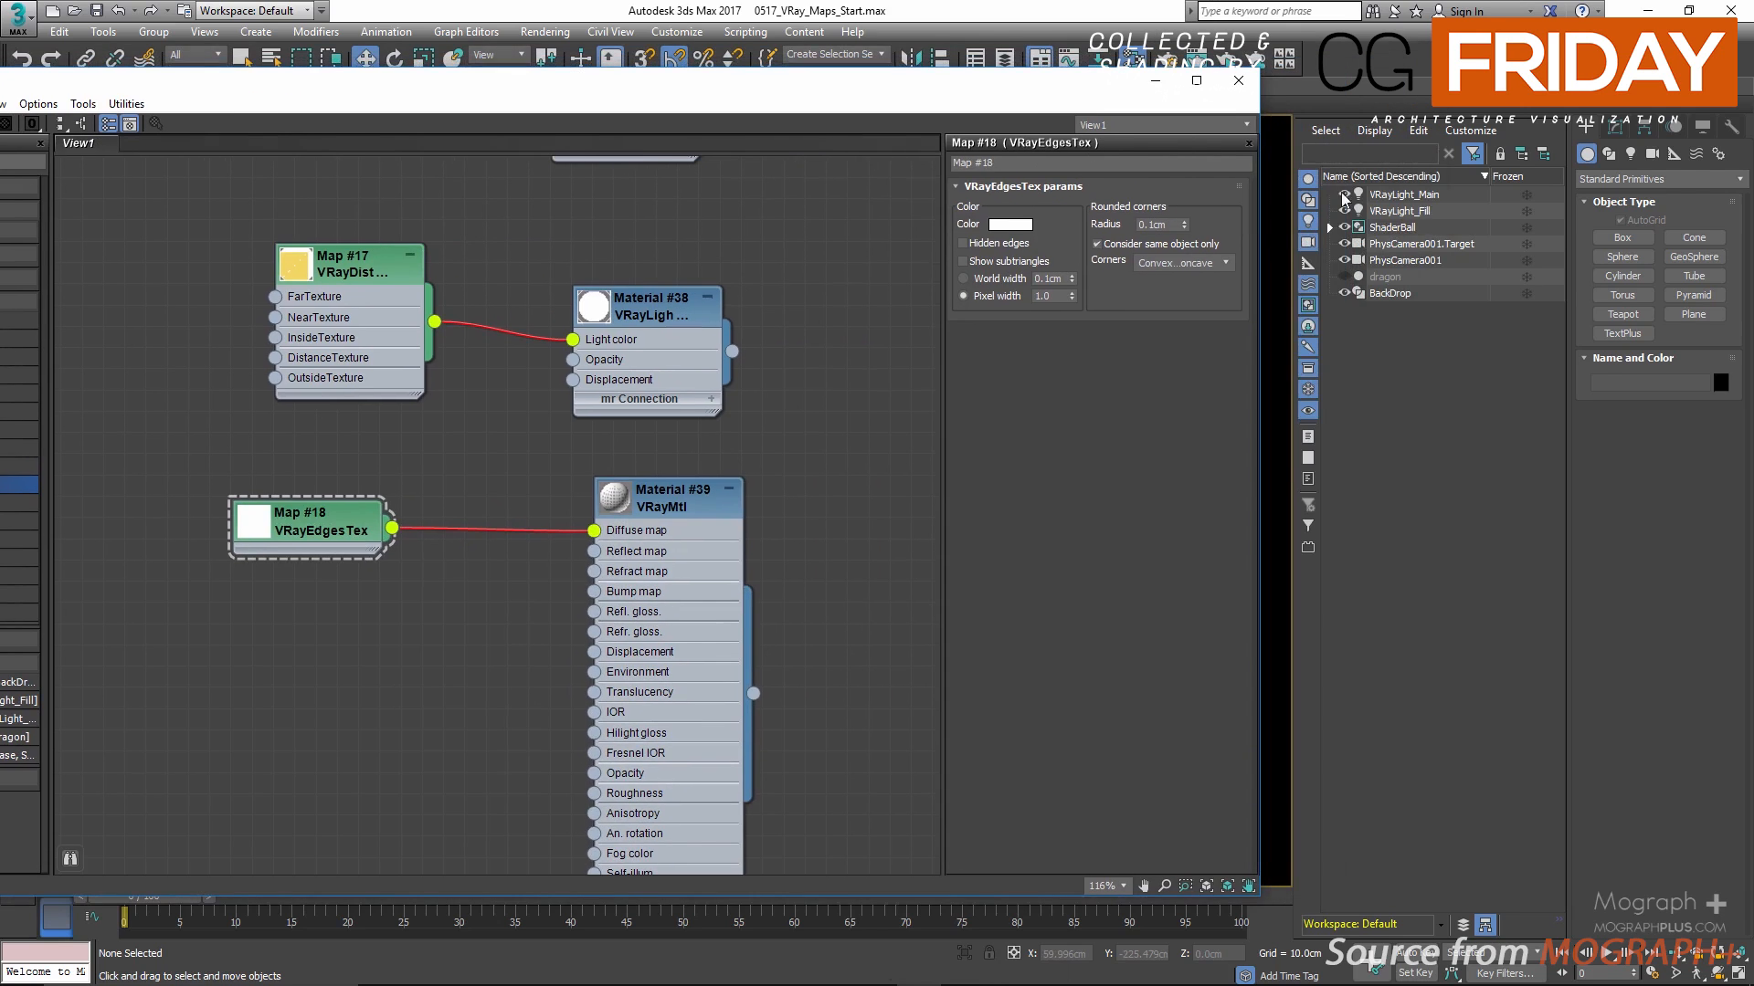
{"action": "double_click", "coordinate": [1406, 227]}
{"action": "right_click", "coordinate": [699, 501]}
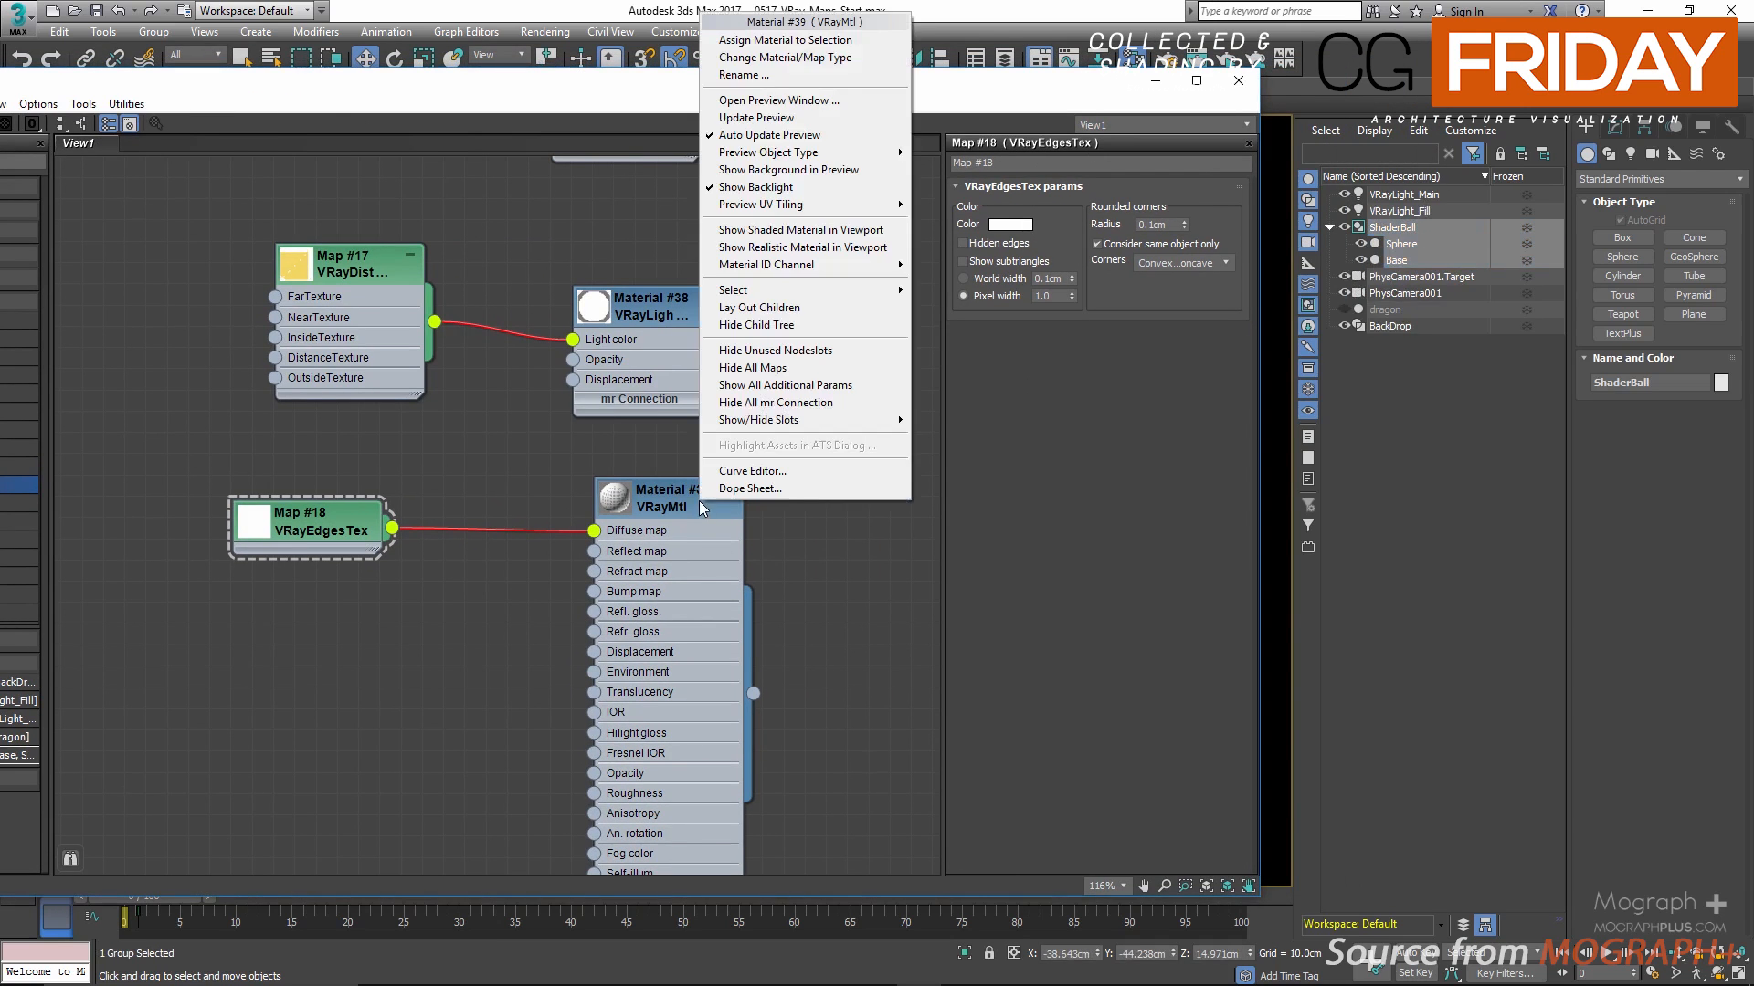
{"action": "left_click", "coordinate": [835, 40]}
Step: Start an interactive render beside the material editor and examine the edge lines on the shader ball's base up close
{"action": "left_click_drag", "start_coordinate": [1044, 76], "coordinate": [859, 99]}
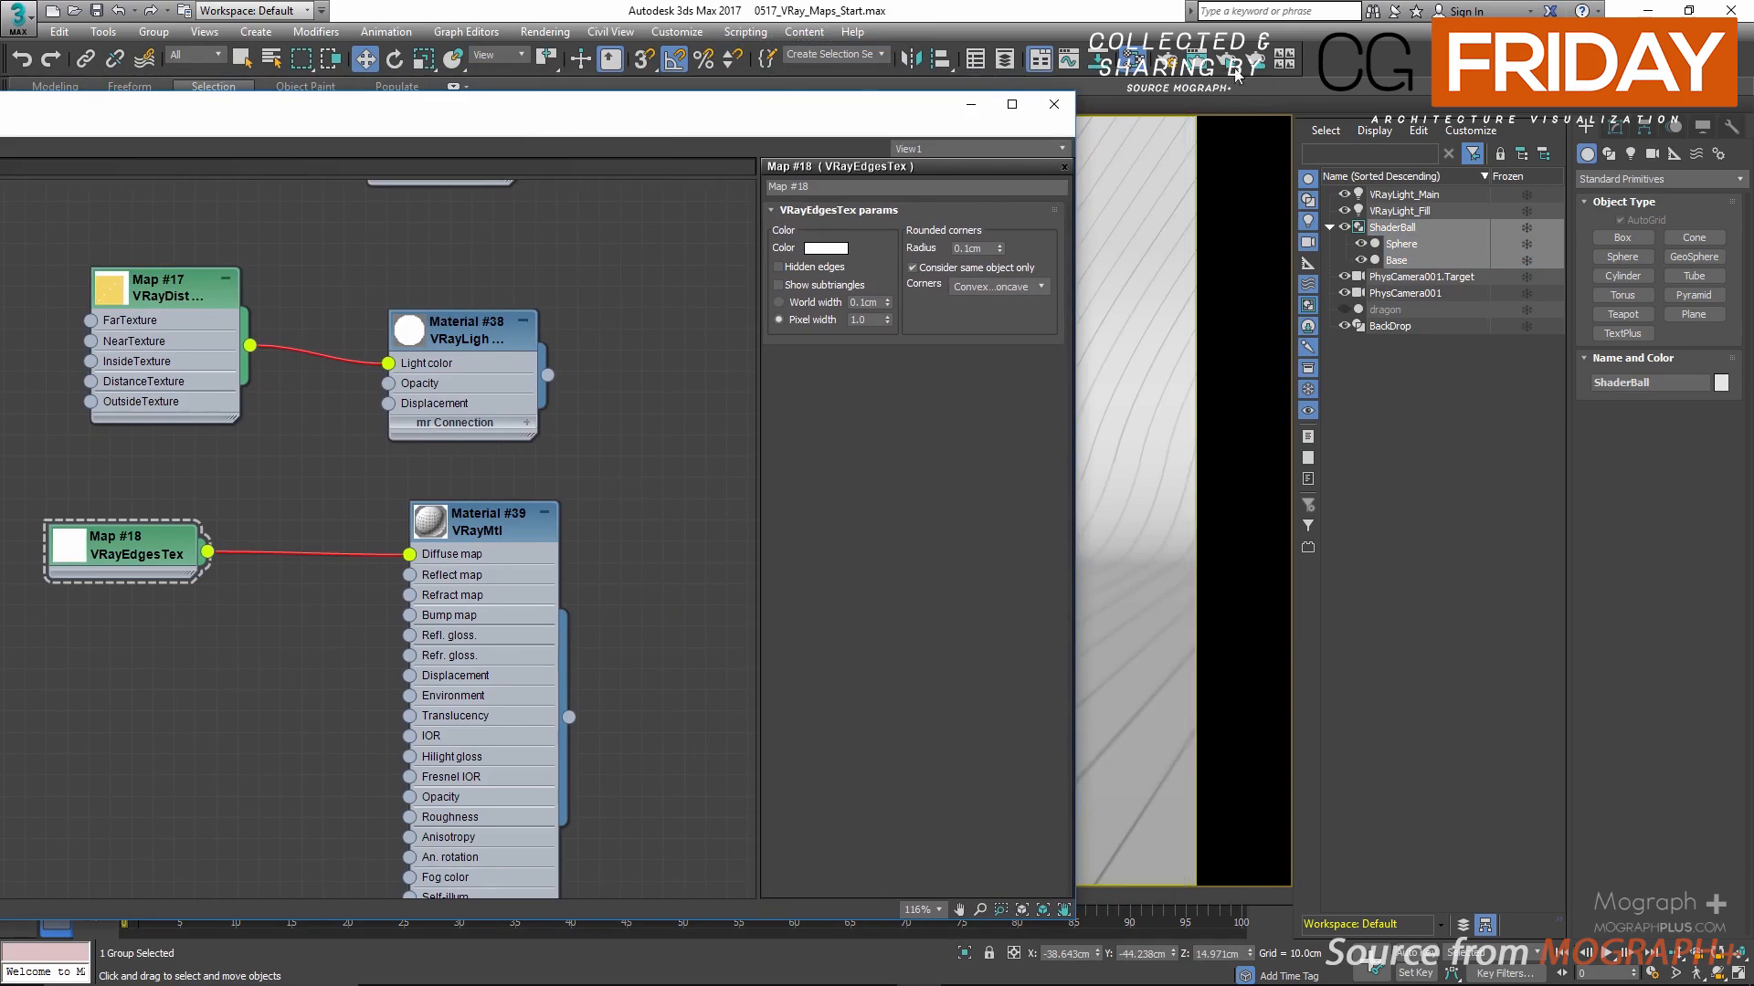
{"action": "left_click", "coordinate": [1236, 74]}
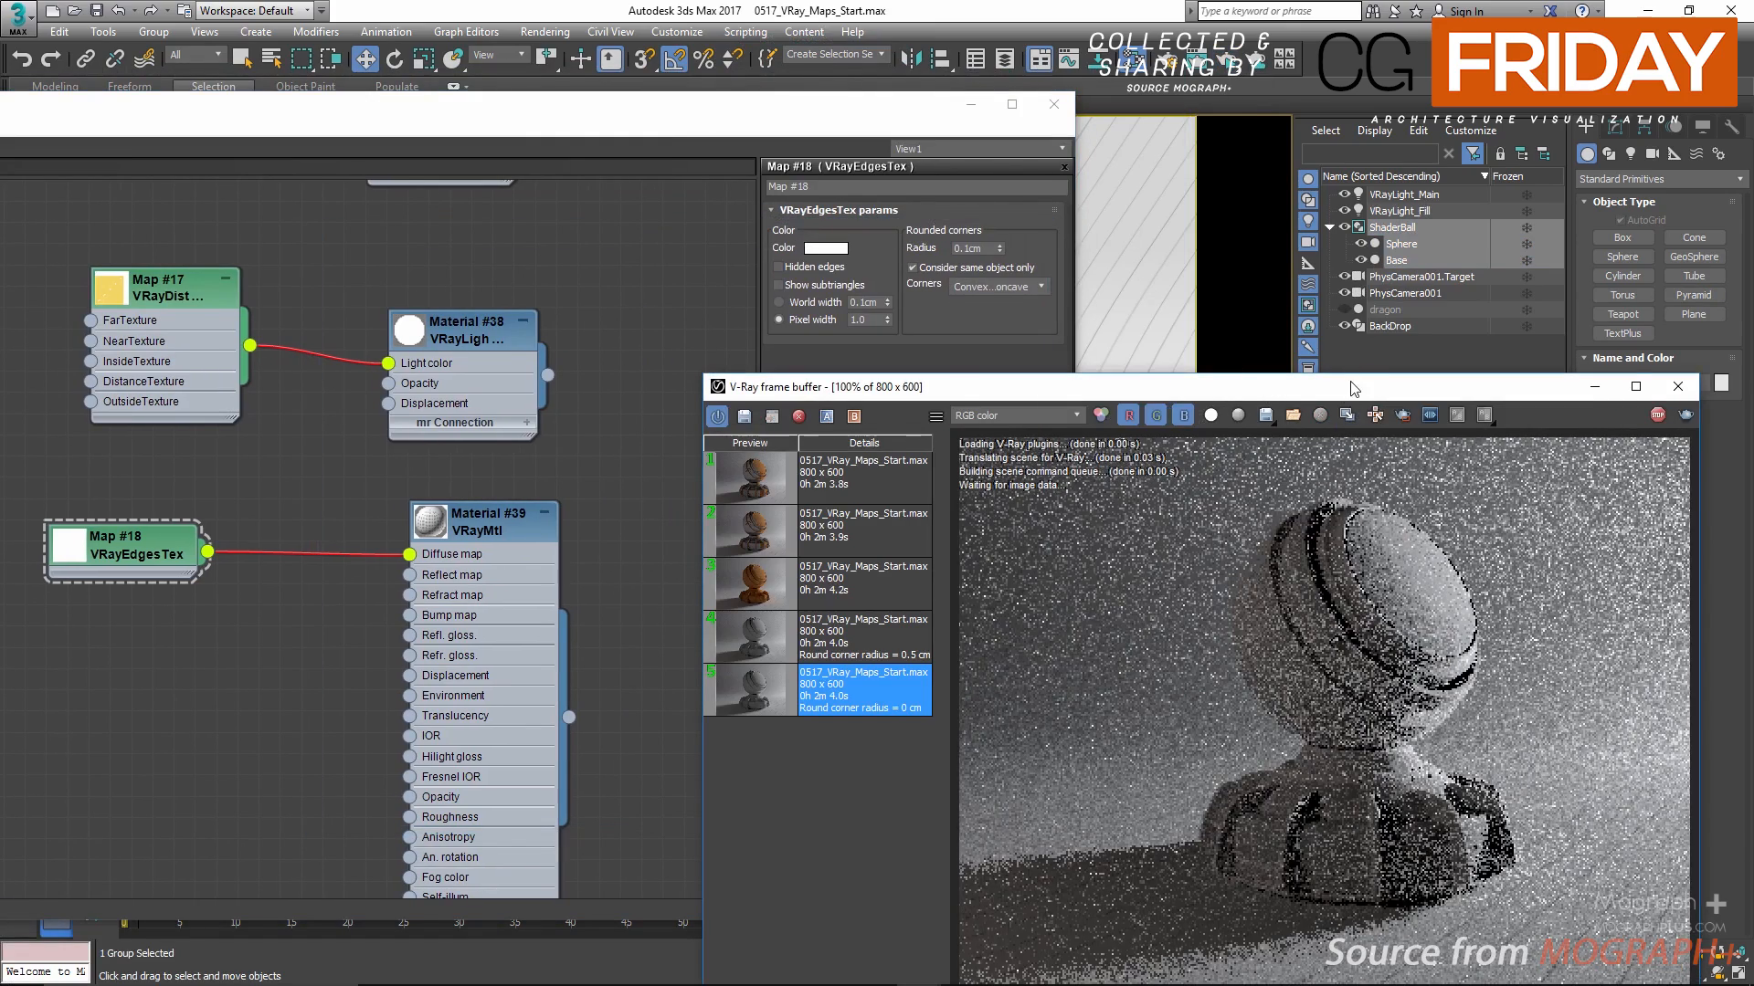
{"action": "left_click_drag", "start_coordinate": [1352, 388], "coordinate": [1259, 181]}
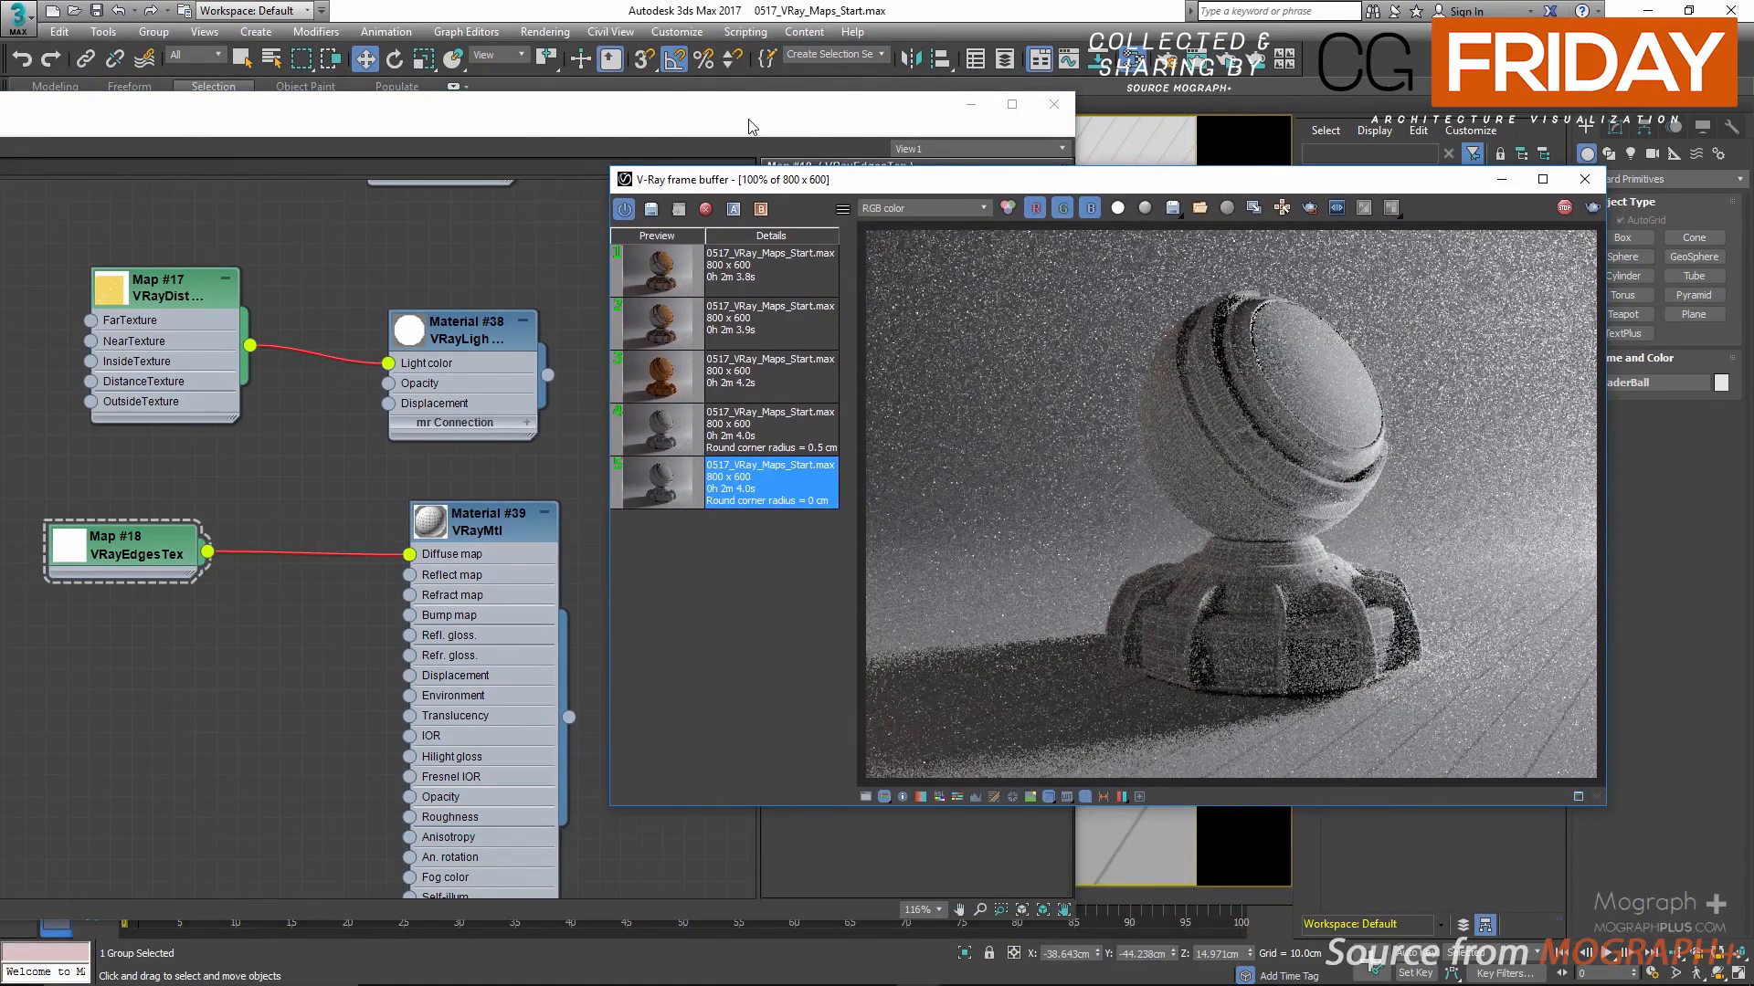
{"action": "left_click_drag", "start_coordinate": [749, 126], "coordinate": [657, 80]}
{"action": "left_click_drag", "start_coordinate": [41, 523], "coordinate": [169, 541]}
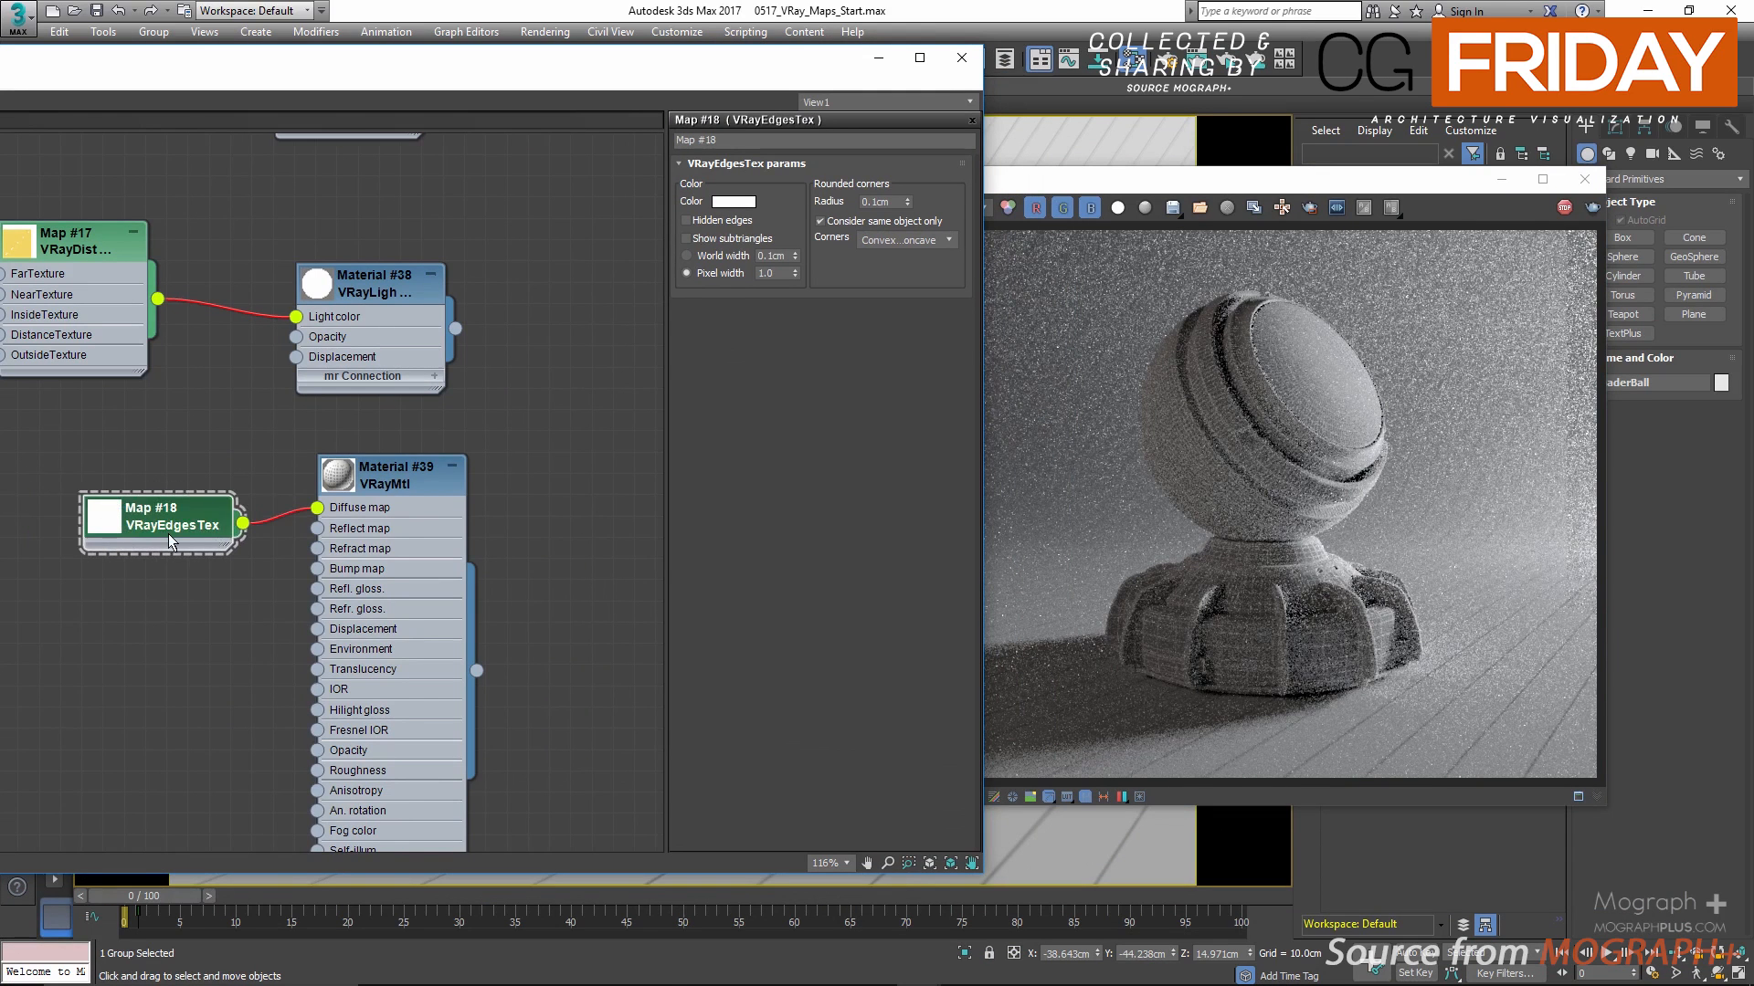
{"action": "left_click_drag", "start_coordinate": [380, 499], "coordinate": [509, 501]}
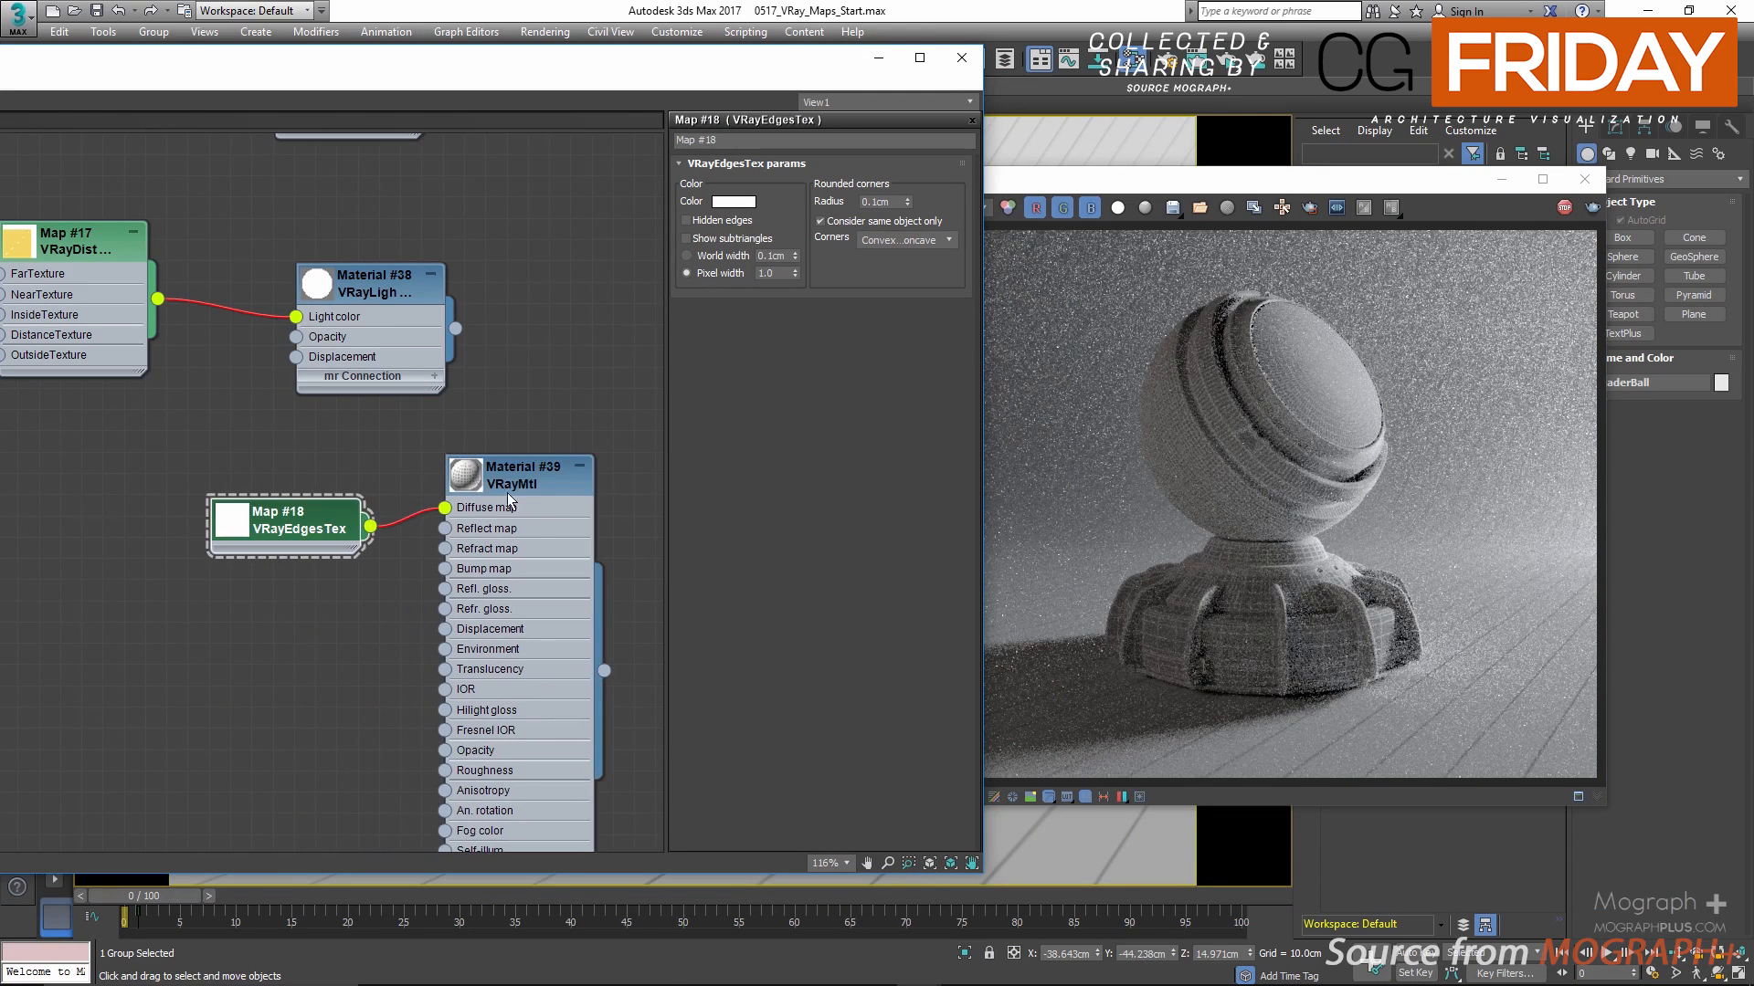
{"action": "scroll", "coordinate": [1309, 621], "scroll_direction": "up", "scroll_amount": 2}
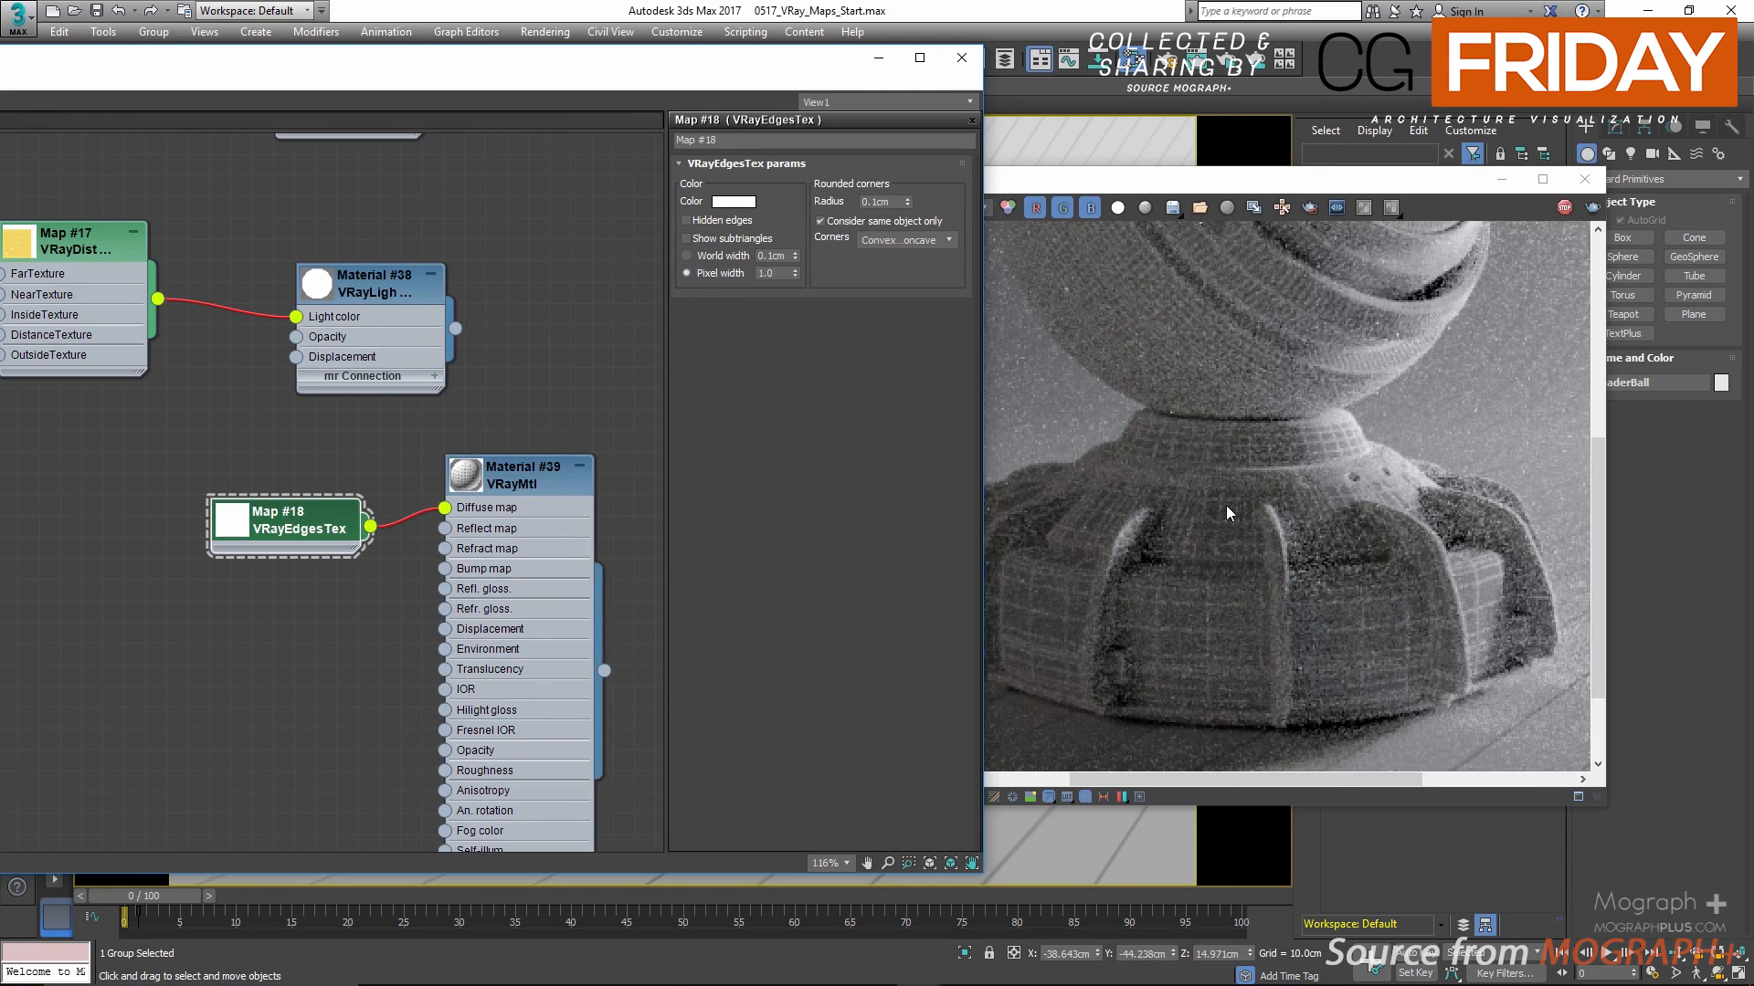
{"action": "scroll", "coordinate": [1224, 510], "scroll_direction": "down", "scroll_amount": 2}
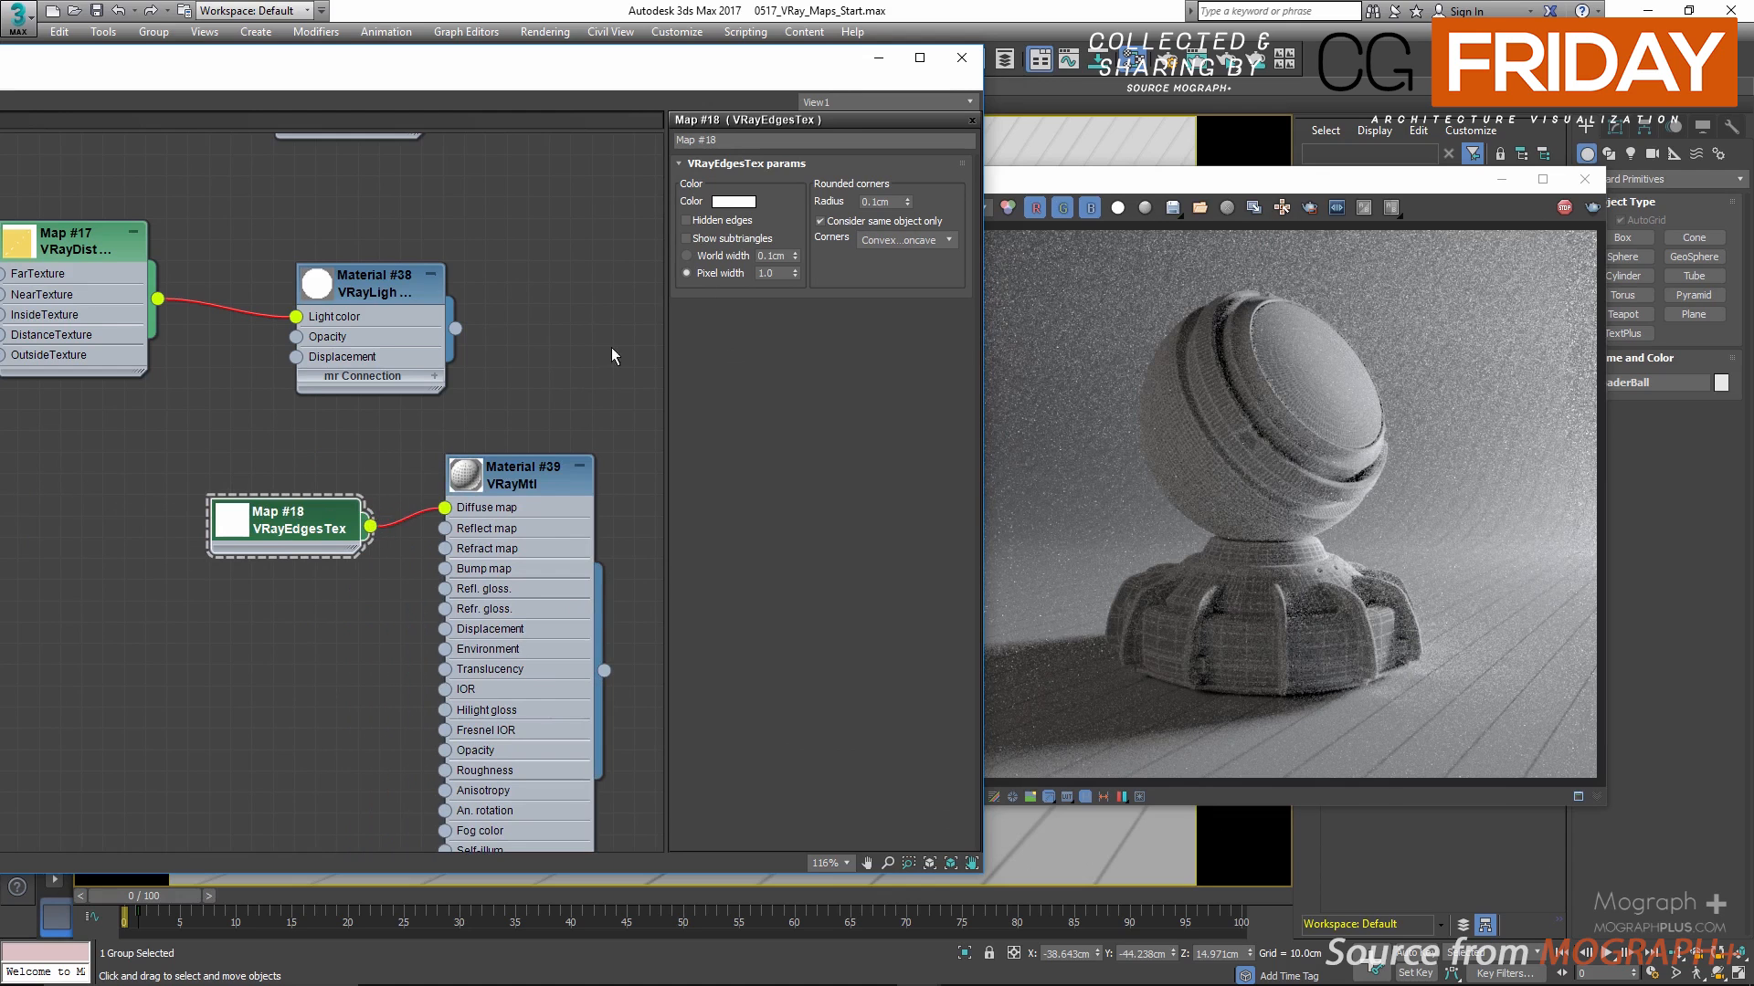
Step: Try a red and a cyan edge color for VRayEdgesTex, and cancel the color change
{"action": "left_click", "coordinate": [734, 202]}
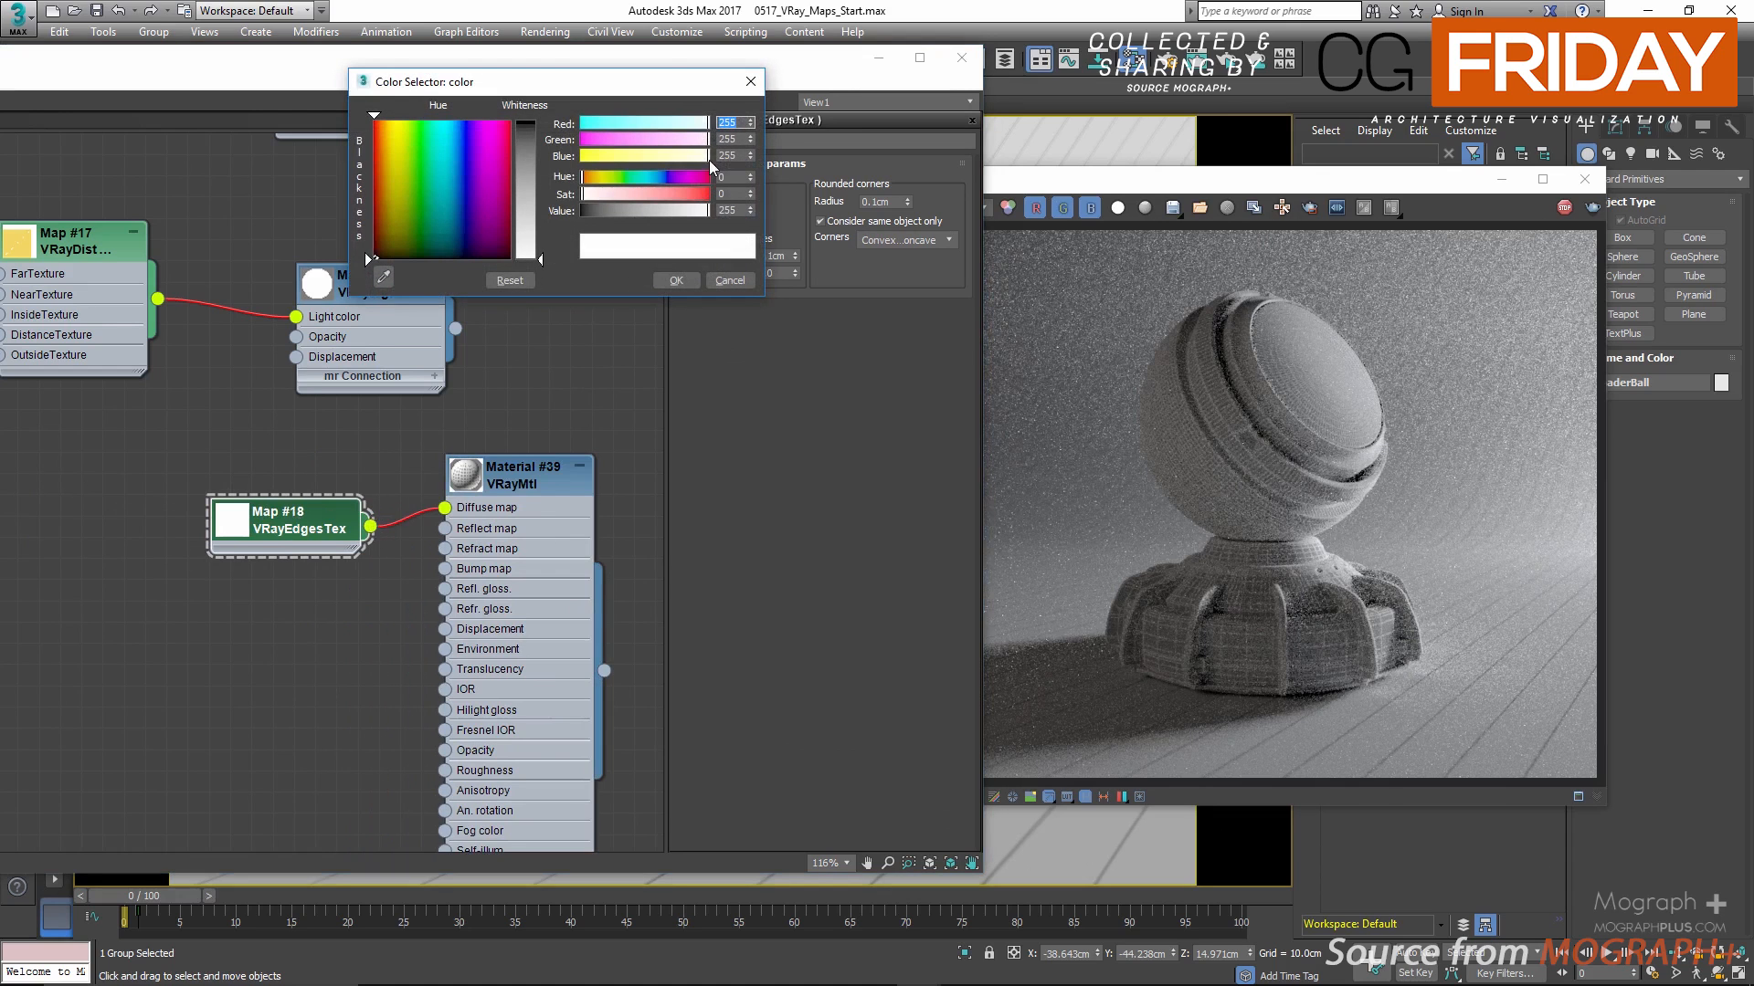
{"action": "left_click", "coordinate": [699, 192]}
{"action": "left_click", "coordinate": [693, 211]}
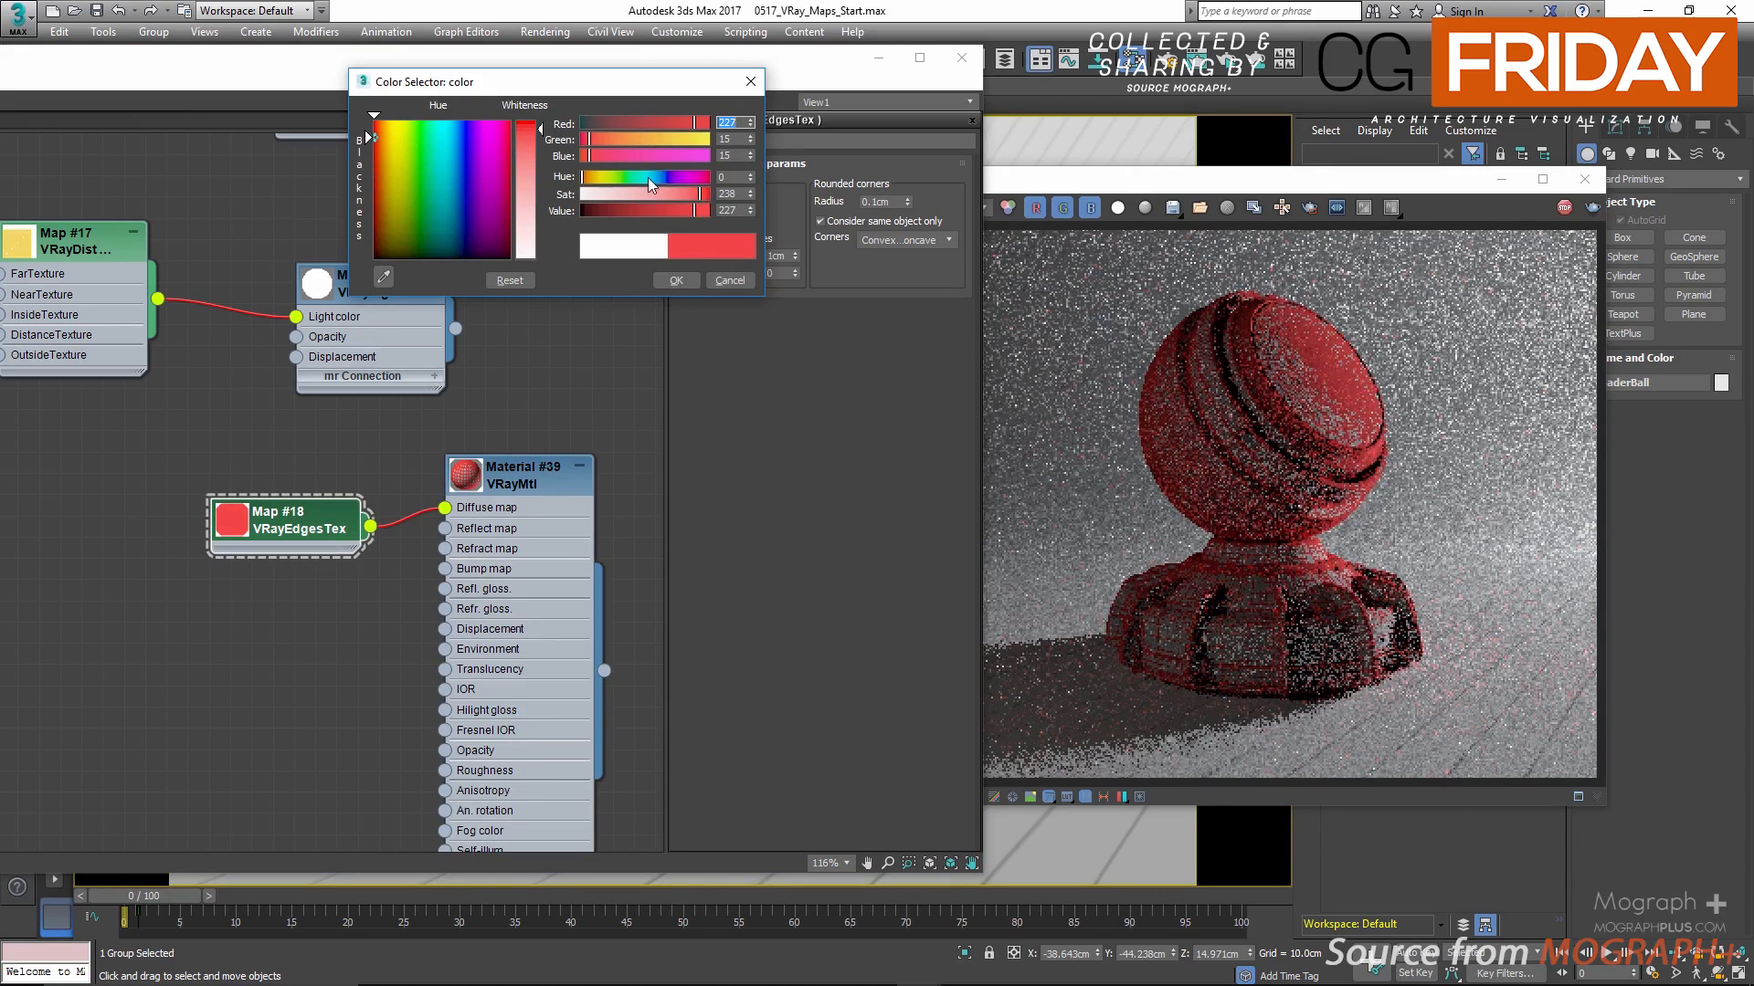
{"action": "left_click", "coordinate": [649, 179]}
{"action": "left_click", "coordinate": [721, 279]}
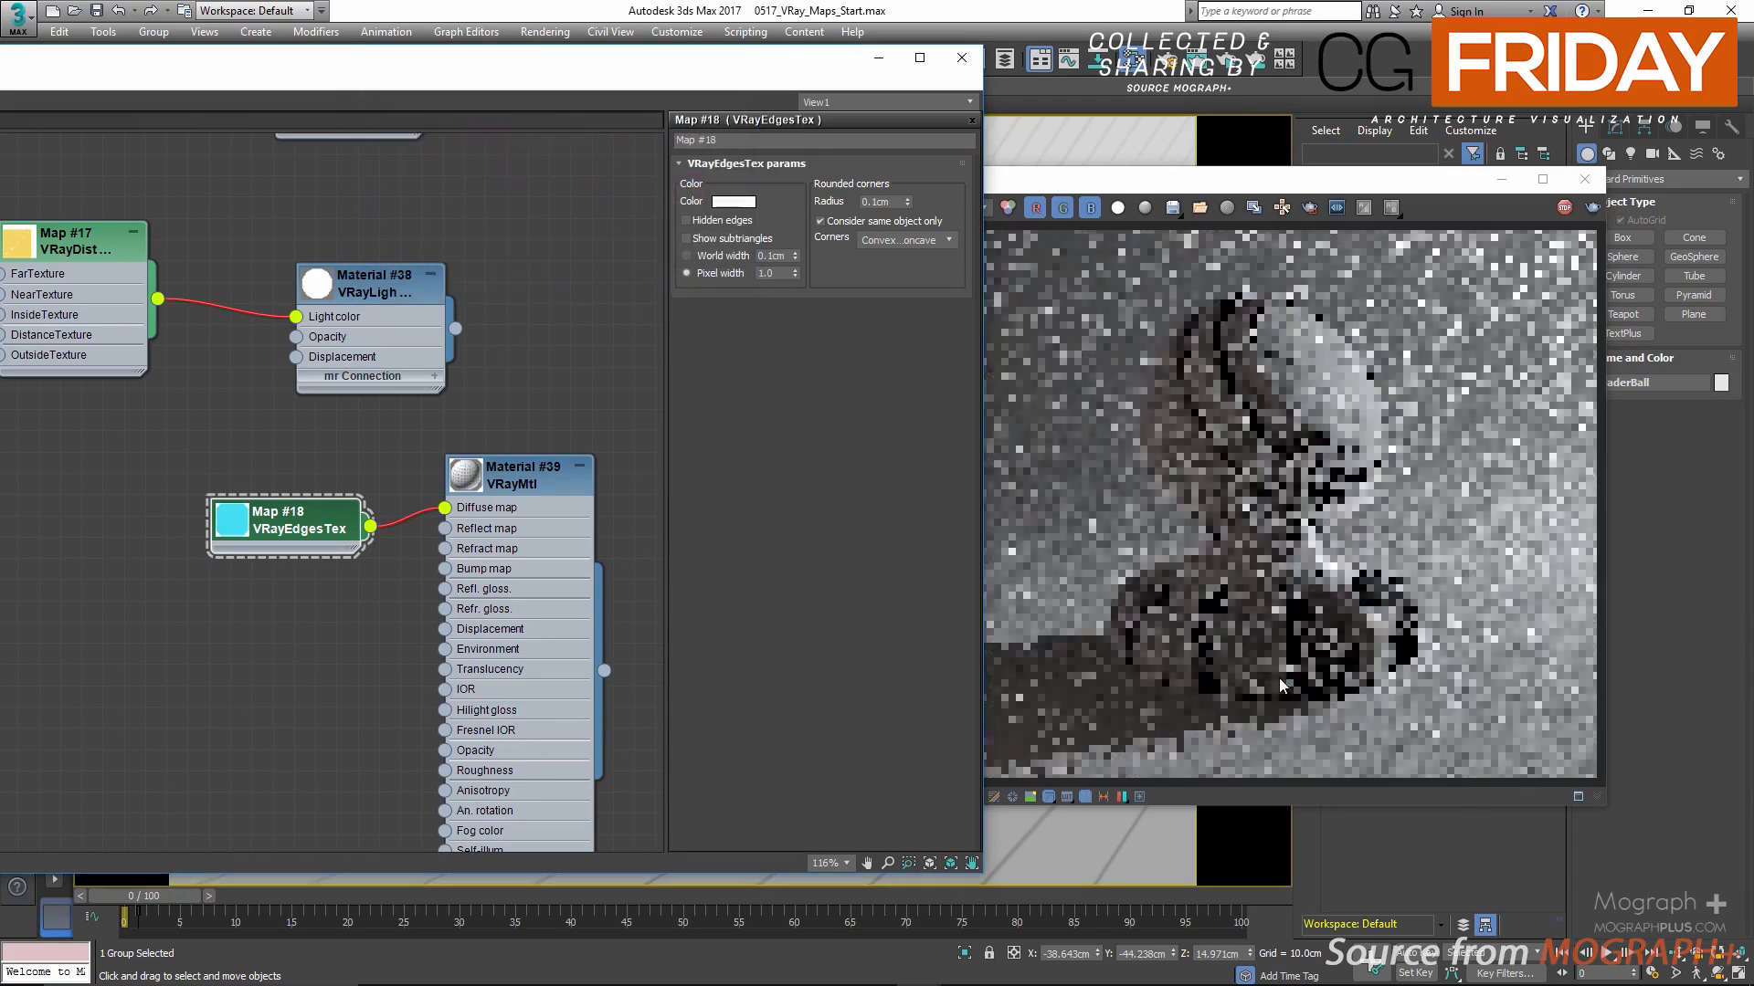
Step: Turn on Hidden edges for VRayEdgesTex and examine the shader ball's base in the live render
{"action": "scroll", "coordinate": [1289, 716], "scroll_direction": "up", "scroll_amount": 2}
{"action": "middle_click_drag", "start_coordinate": [1149, 550], "coordinate": [1244, 566]}
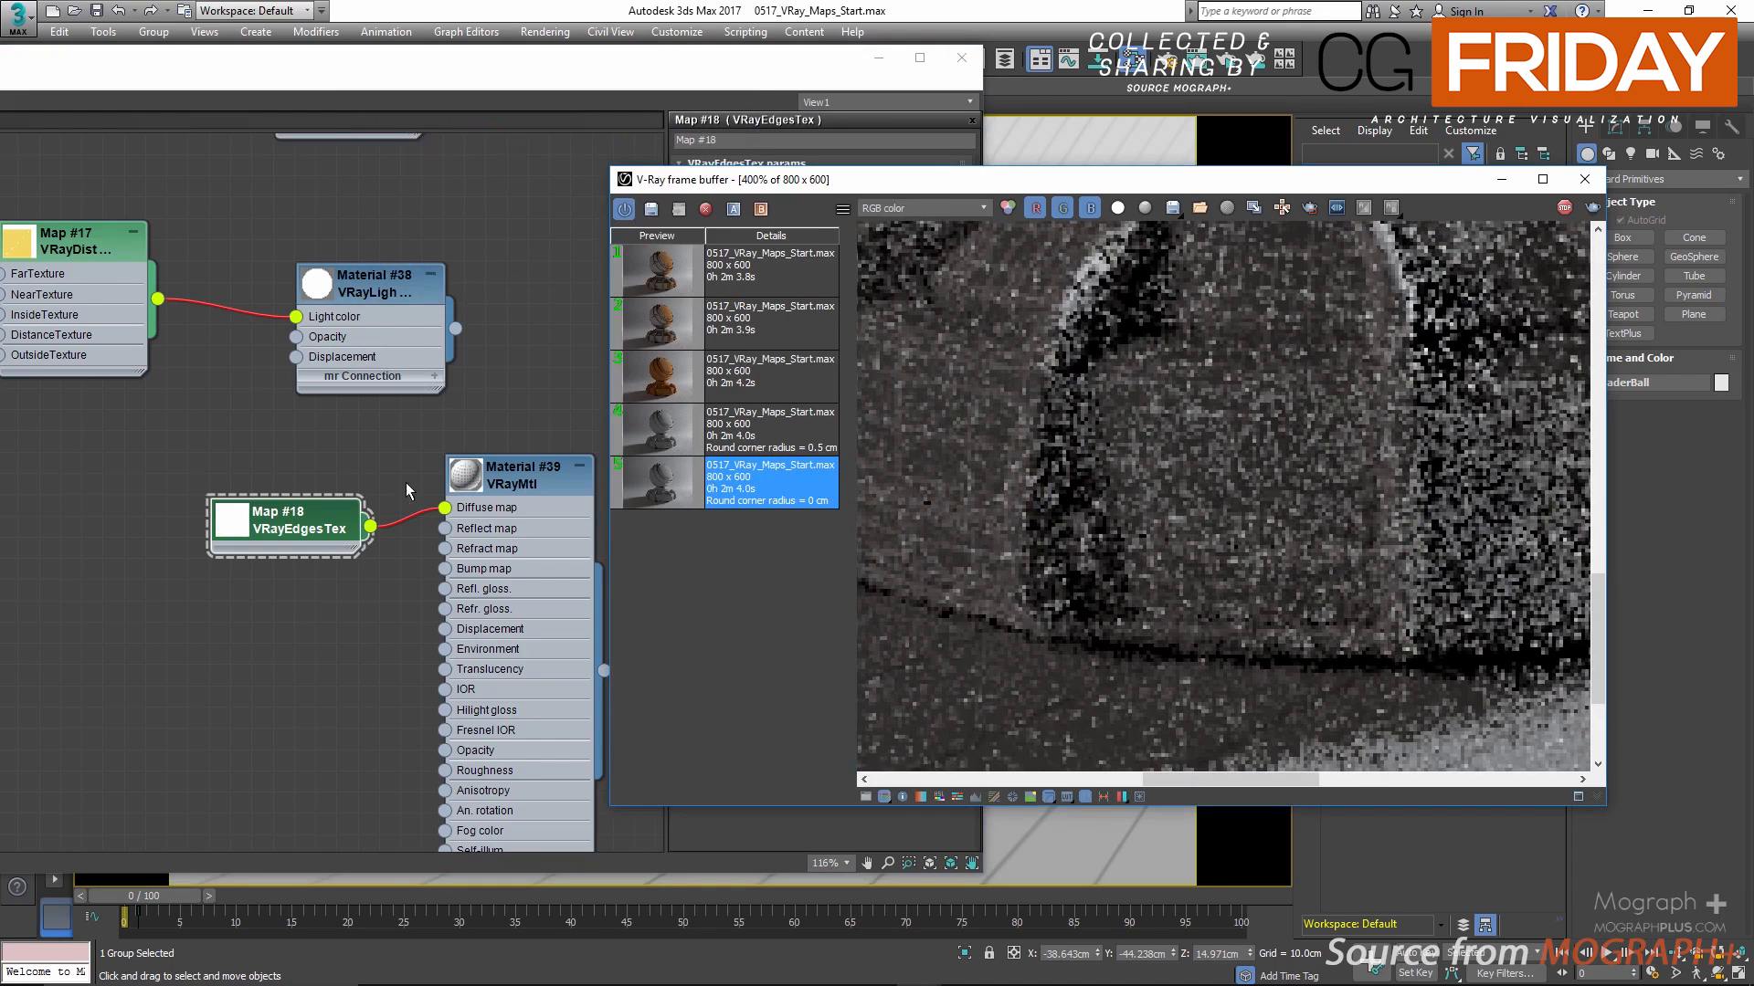
{"action": "left_click", "coordinate": [407, 484]}
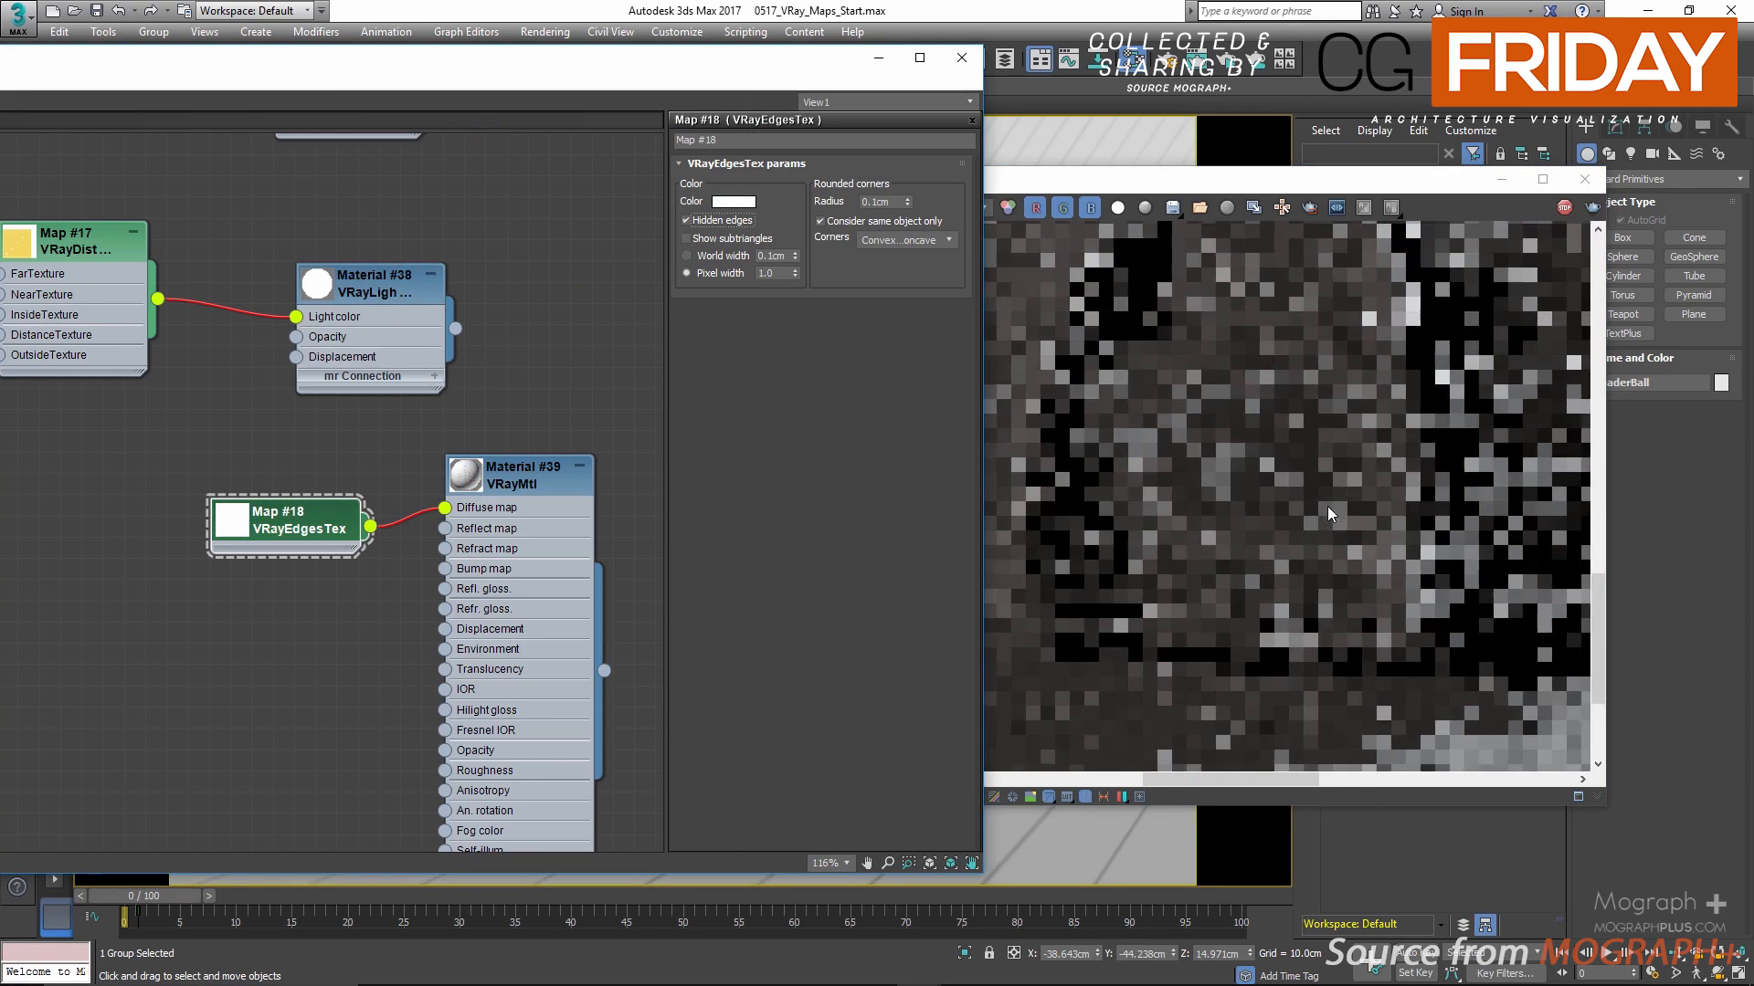
{"action": "scroll", "coordinate": [1328, 506], "scroll_direction": "down", "scroll_amount": 1}
{"action": "scroll", "coordinate": [1324, 511], "scroll_direction": "down", "scroll_amount": 2}
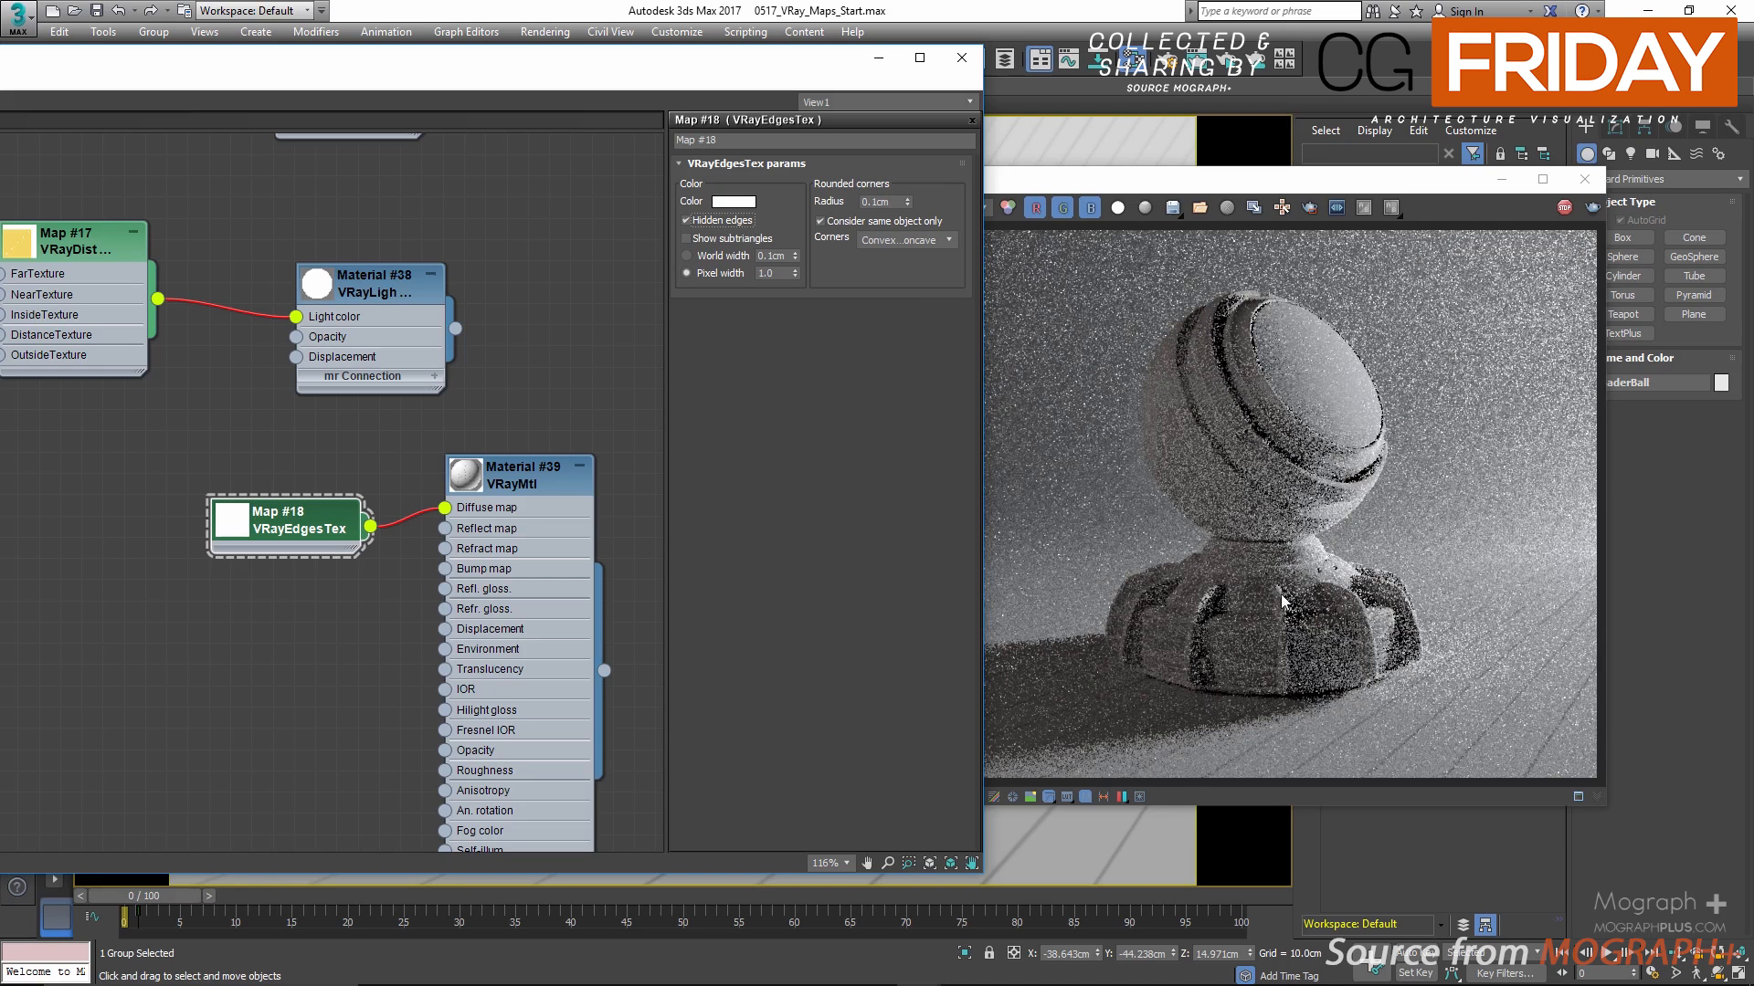
{"action": "scroll", "coordinate": [1244, 673], "scroll_direction": "up", "scroll_amount": 1}
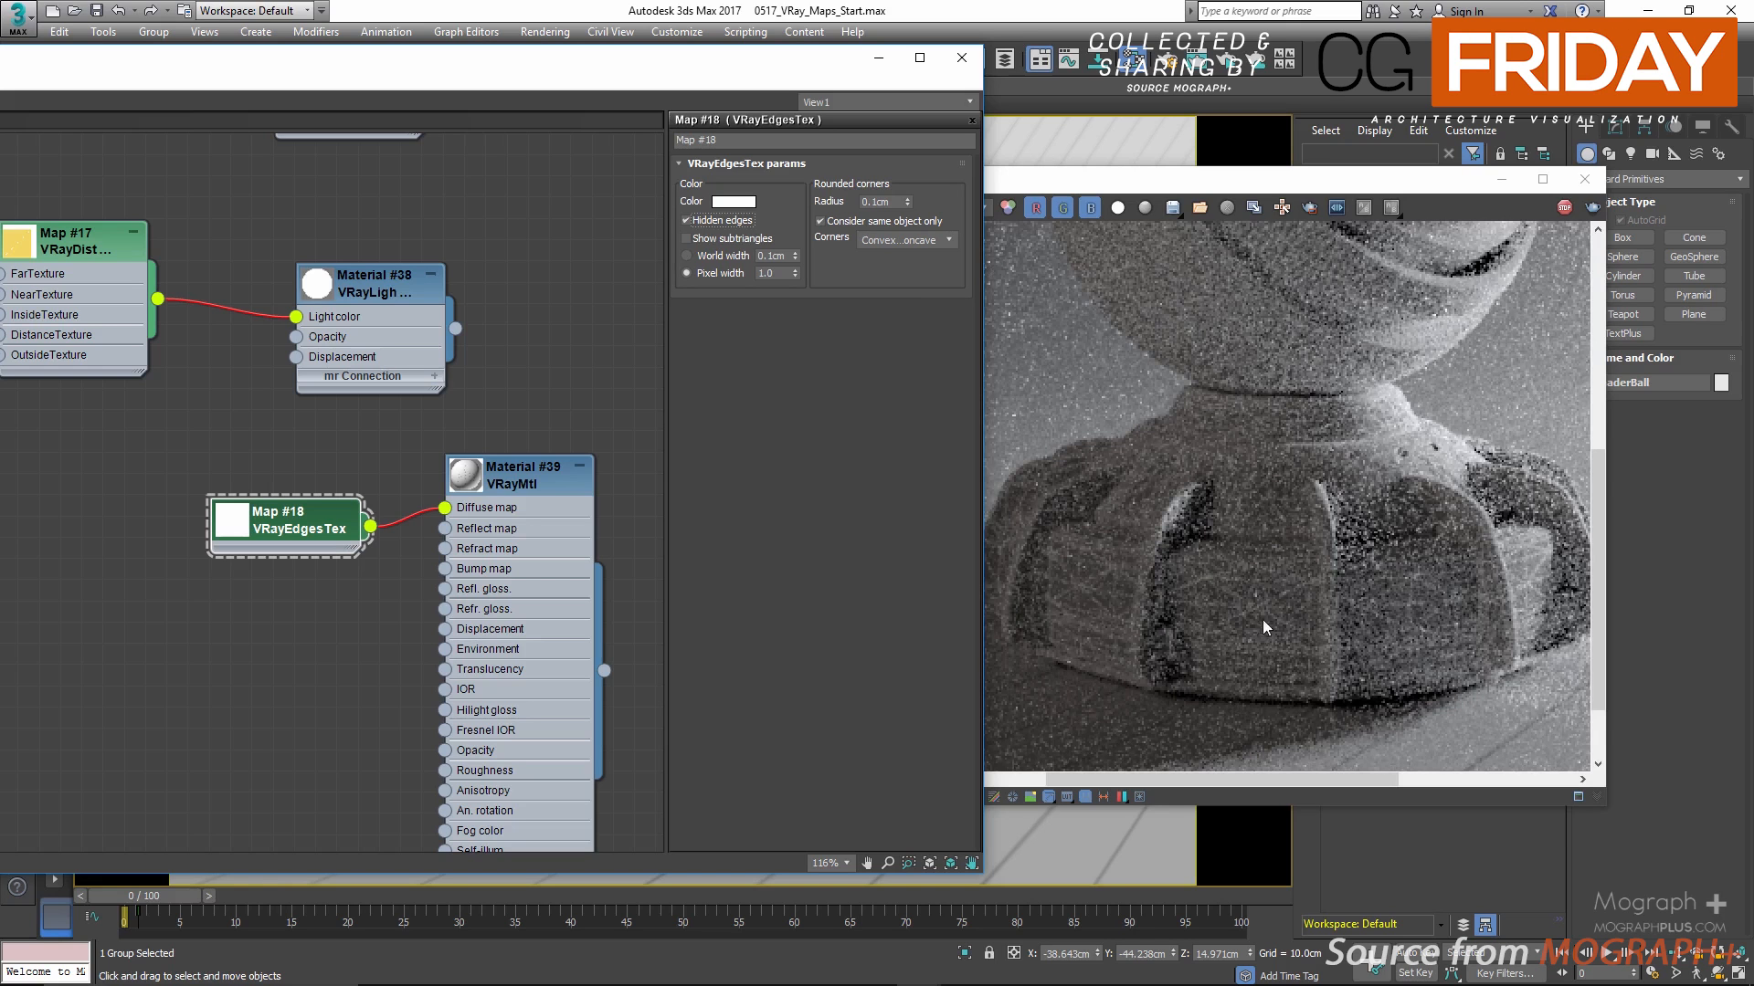
Step: Turn off Hidden edges for VRayEdgesTex and try its Show subtriangles and World width options in the live render
{"action": "left_click", "coordinate": [686, 220]}
{"action": "left_click", "coordinate": [686, 238]}
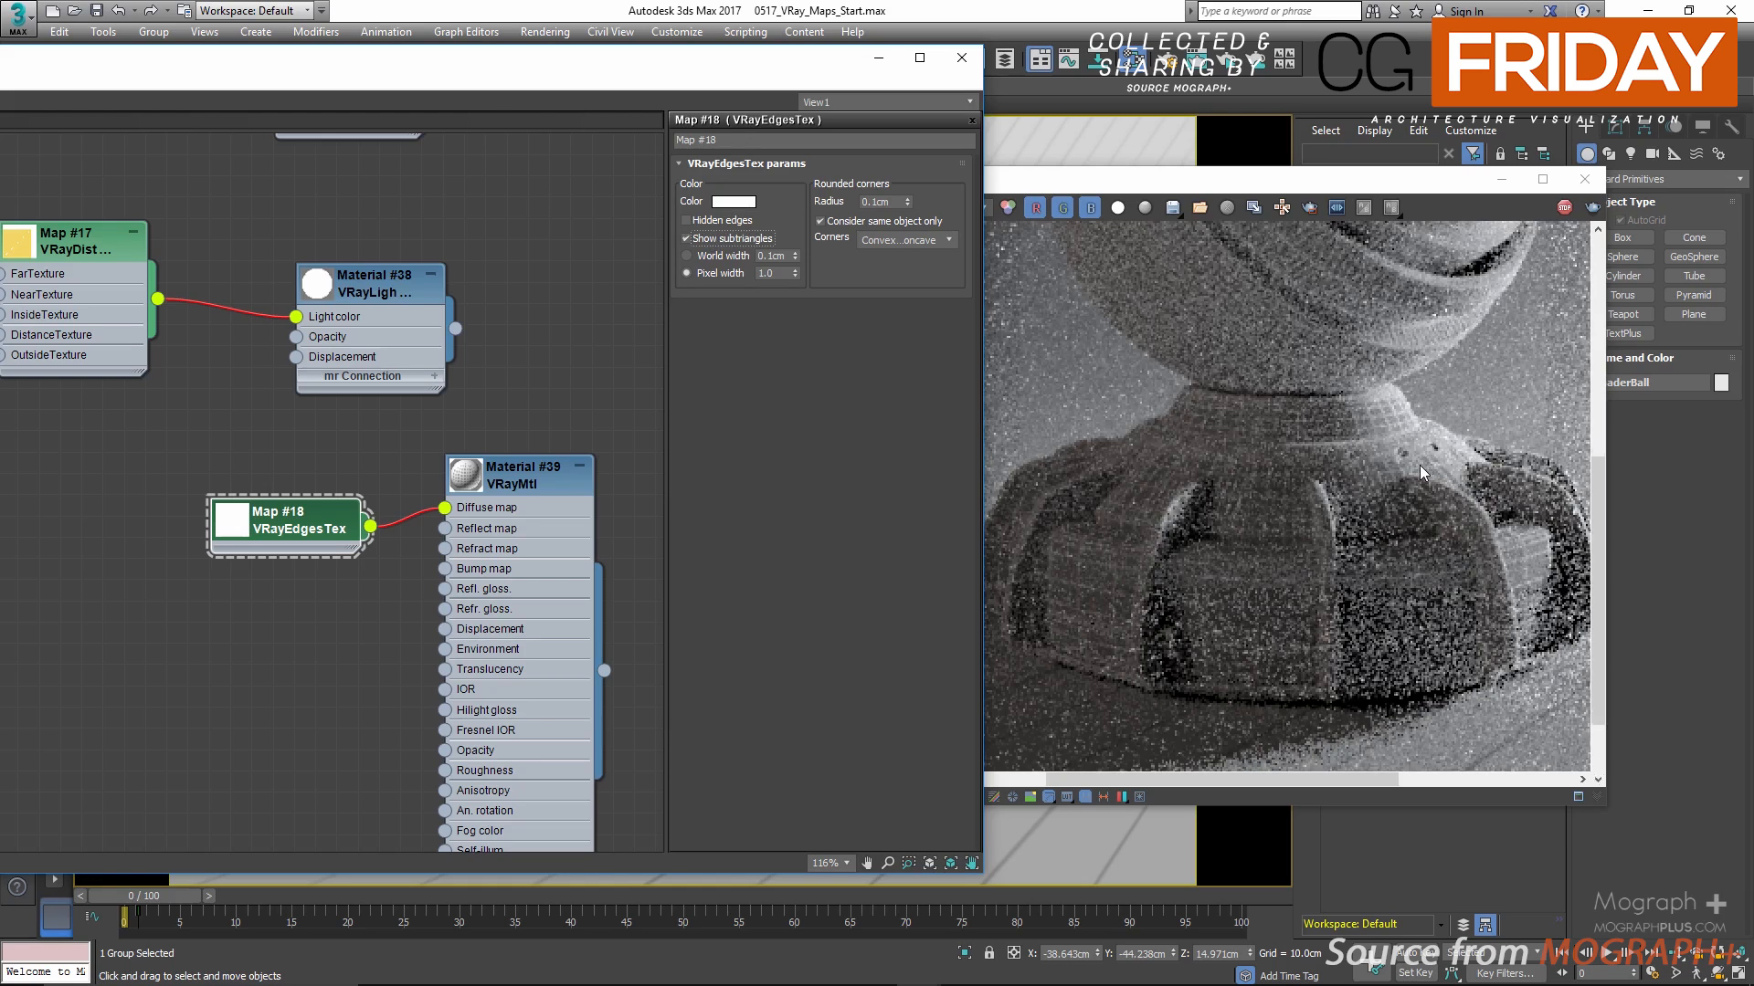
{"action": "left_click", "coordinate": [693, 253]}
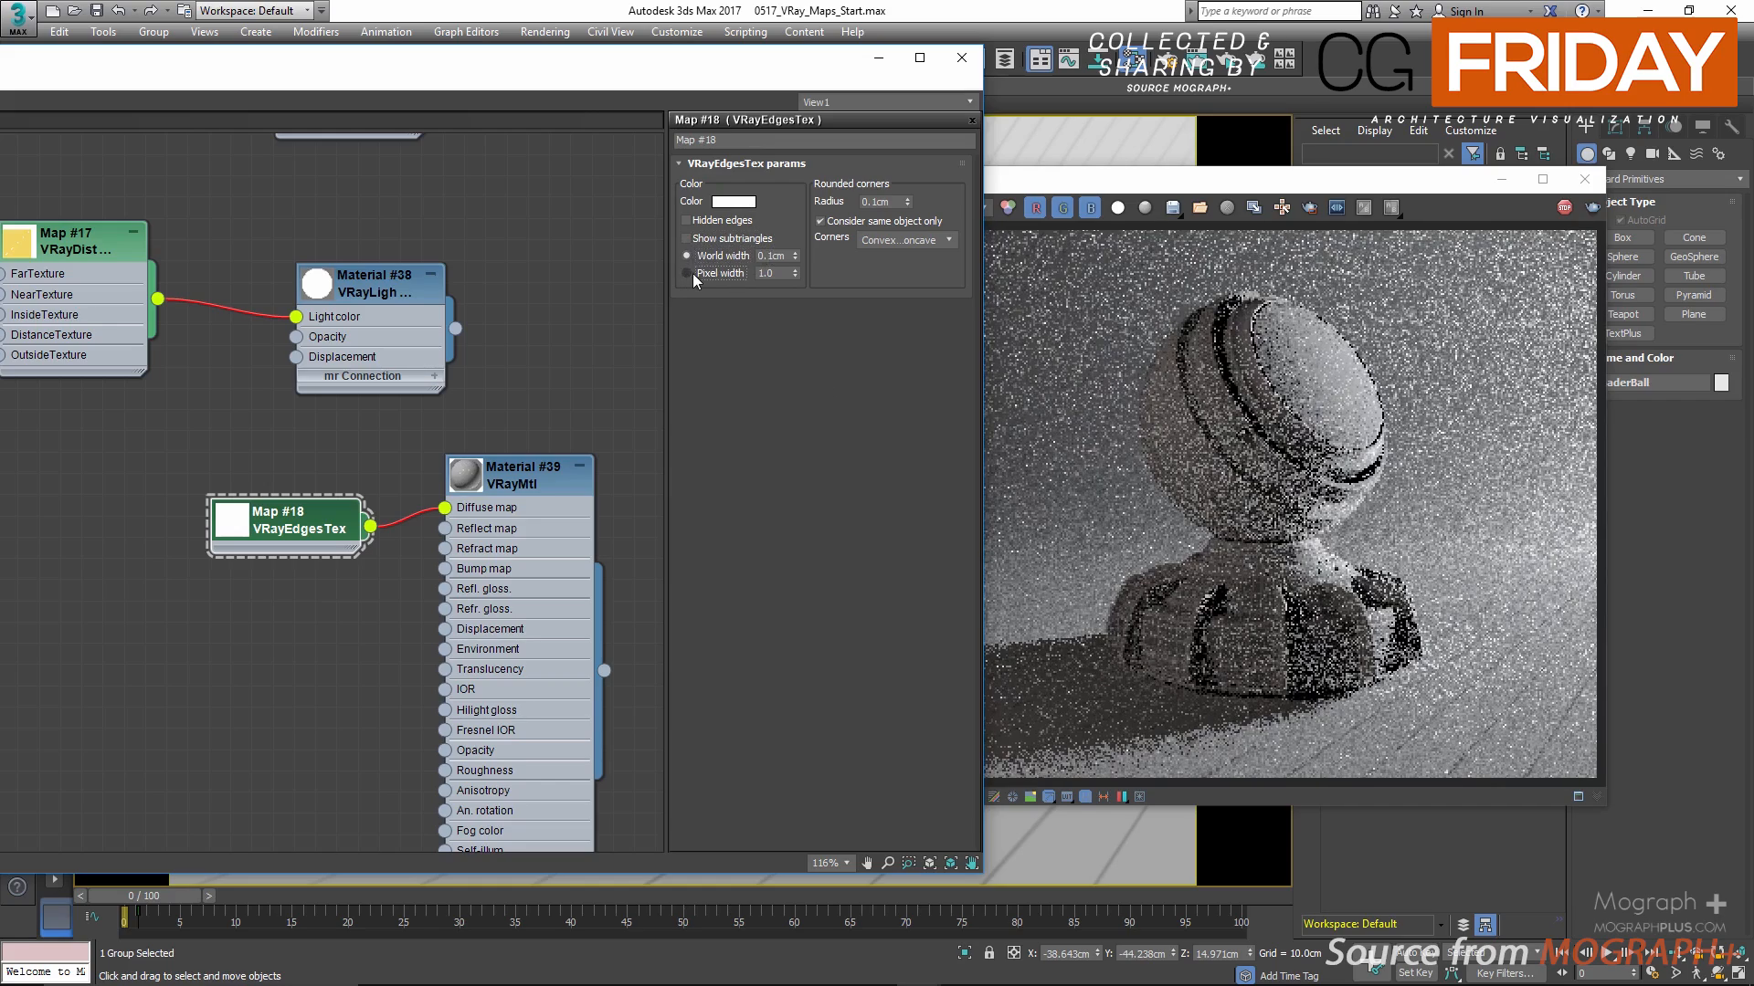
Step: Switch VRayEdgesTex back to Pixel width, try a width of 5 on the shader ball's base, and return it to 1
{"action": "left_click", "coordinate": [692, 272]}
{"action": "double_click", "coordinate": [767, 273]}
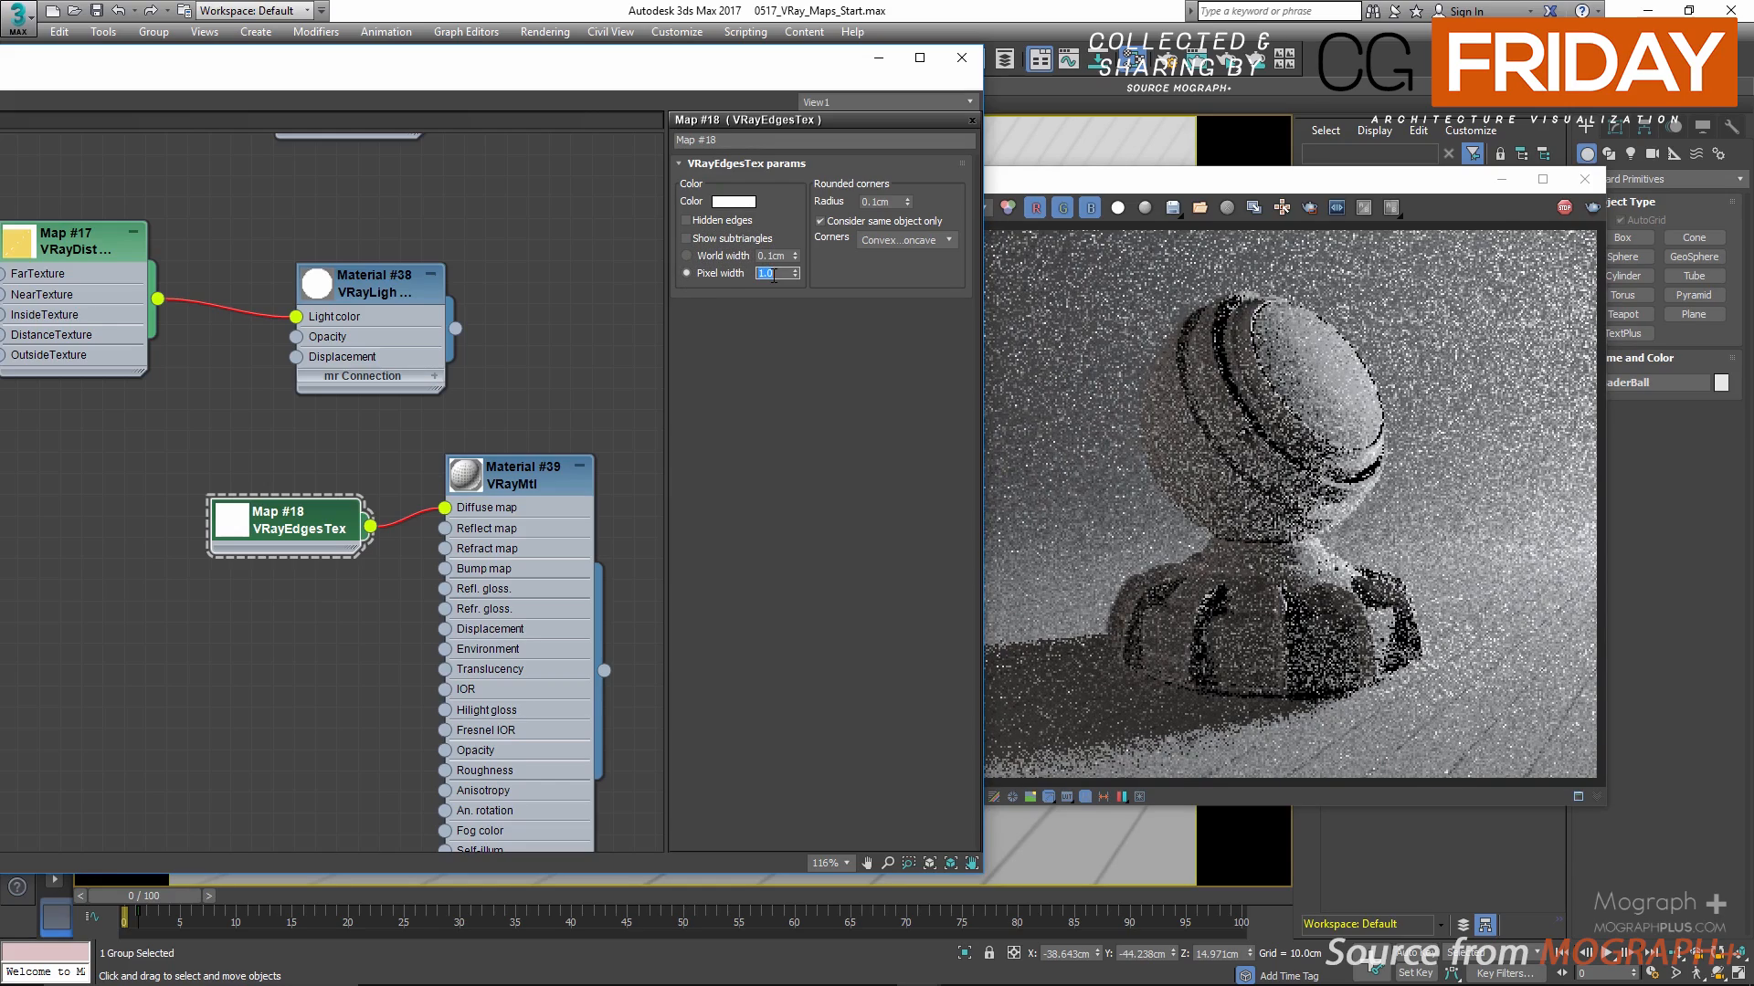
{"action": "type", "text": "5"}
{"action": "key", "text": "Return"}
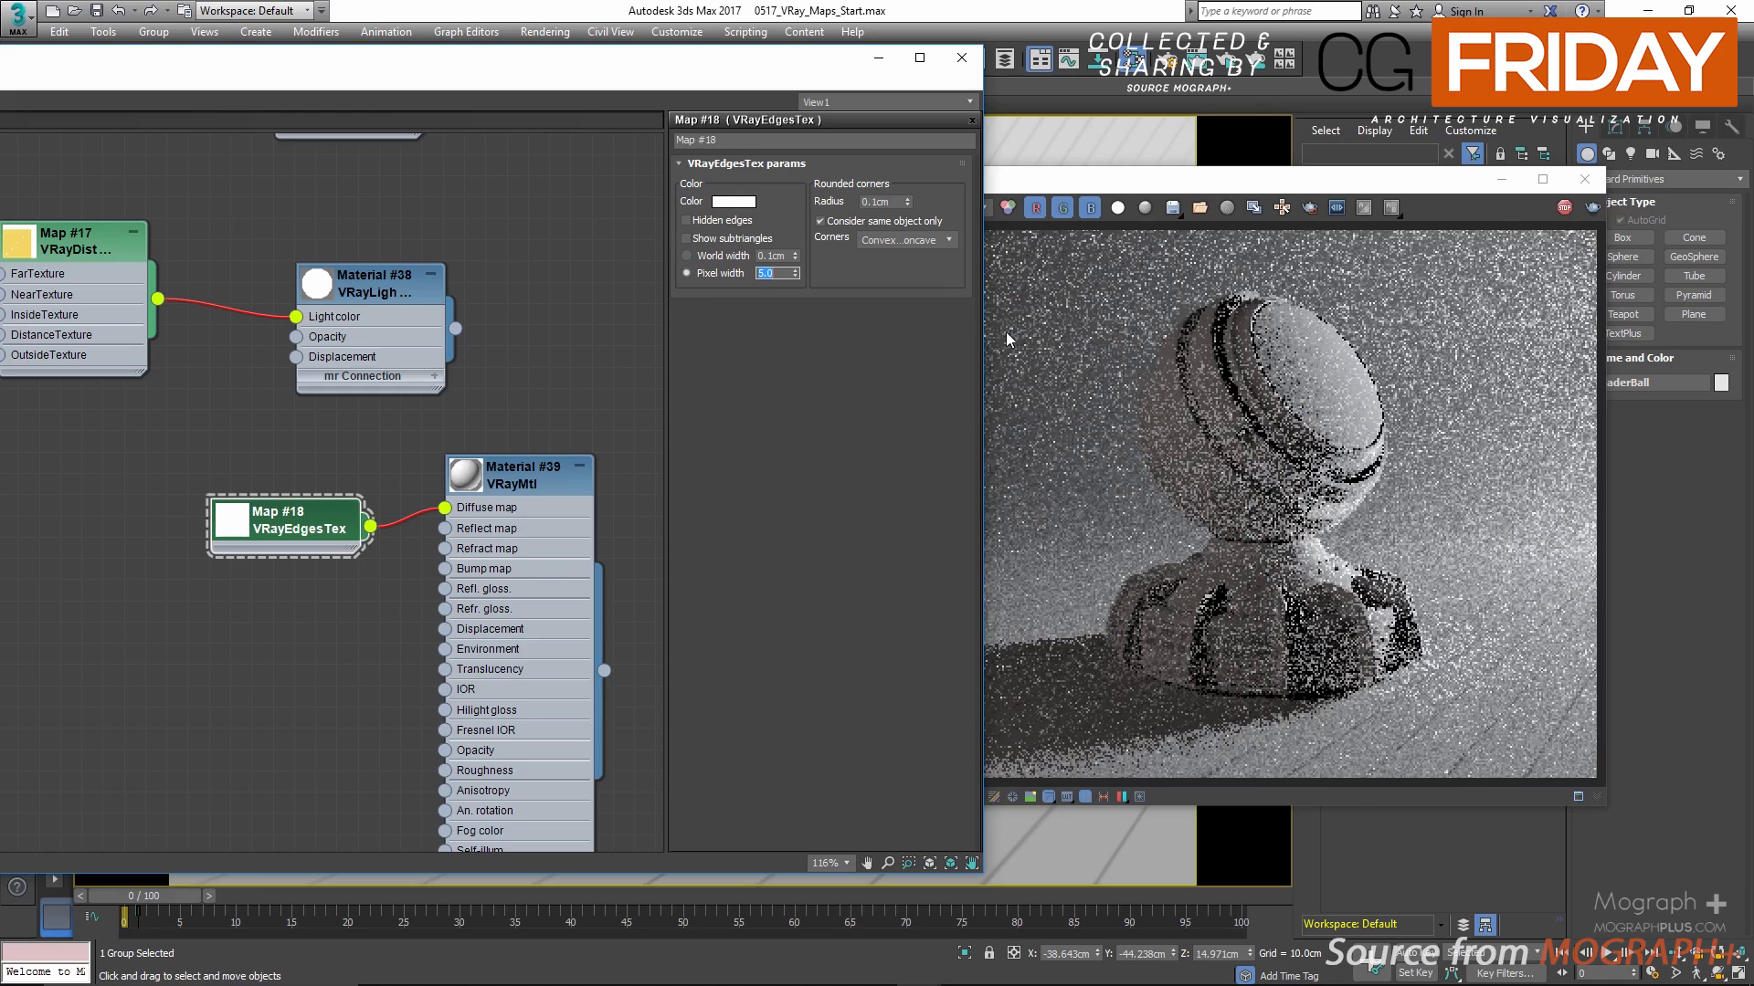
{"action": "scroll", "coordinate": [1182, 687], "scroll_direction": "up", "scroll_amount": 3}
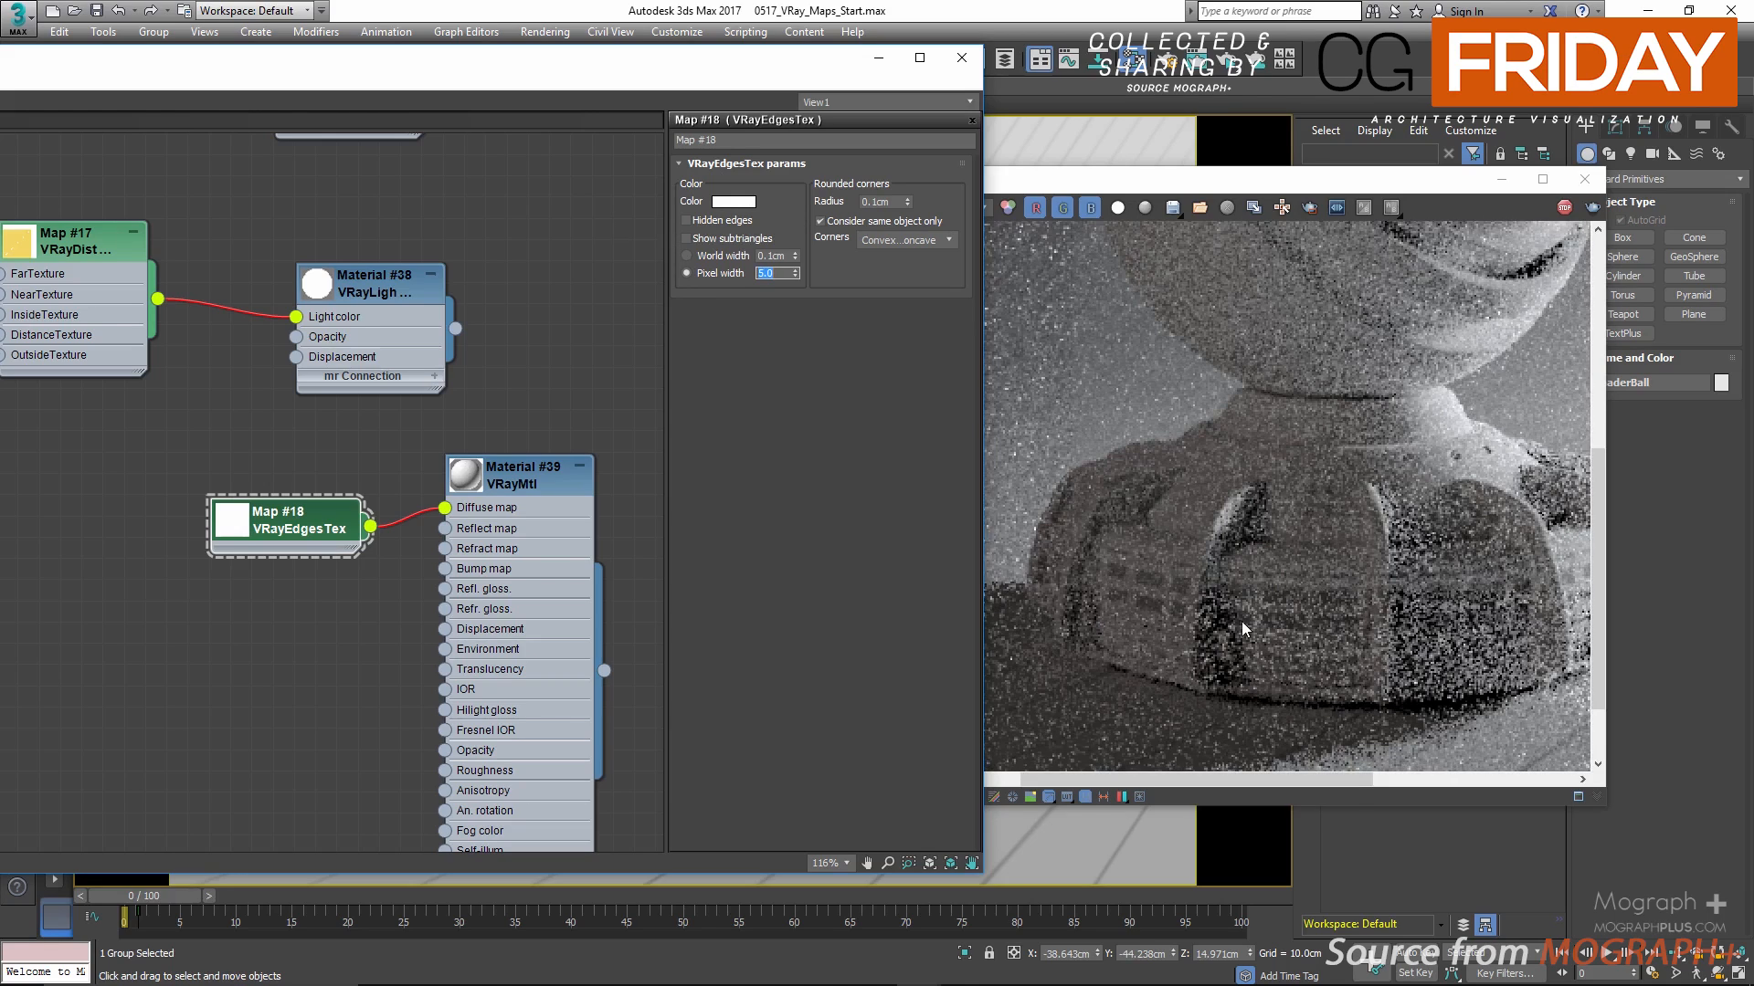
{"action": "scroll", "coordinate": [1317, 593], "scroll_direction": "down", "scroll_amount": 3}
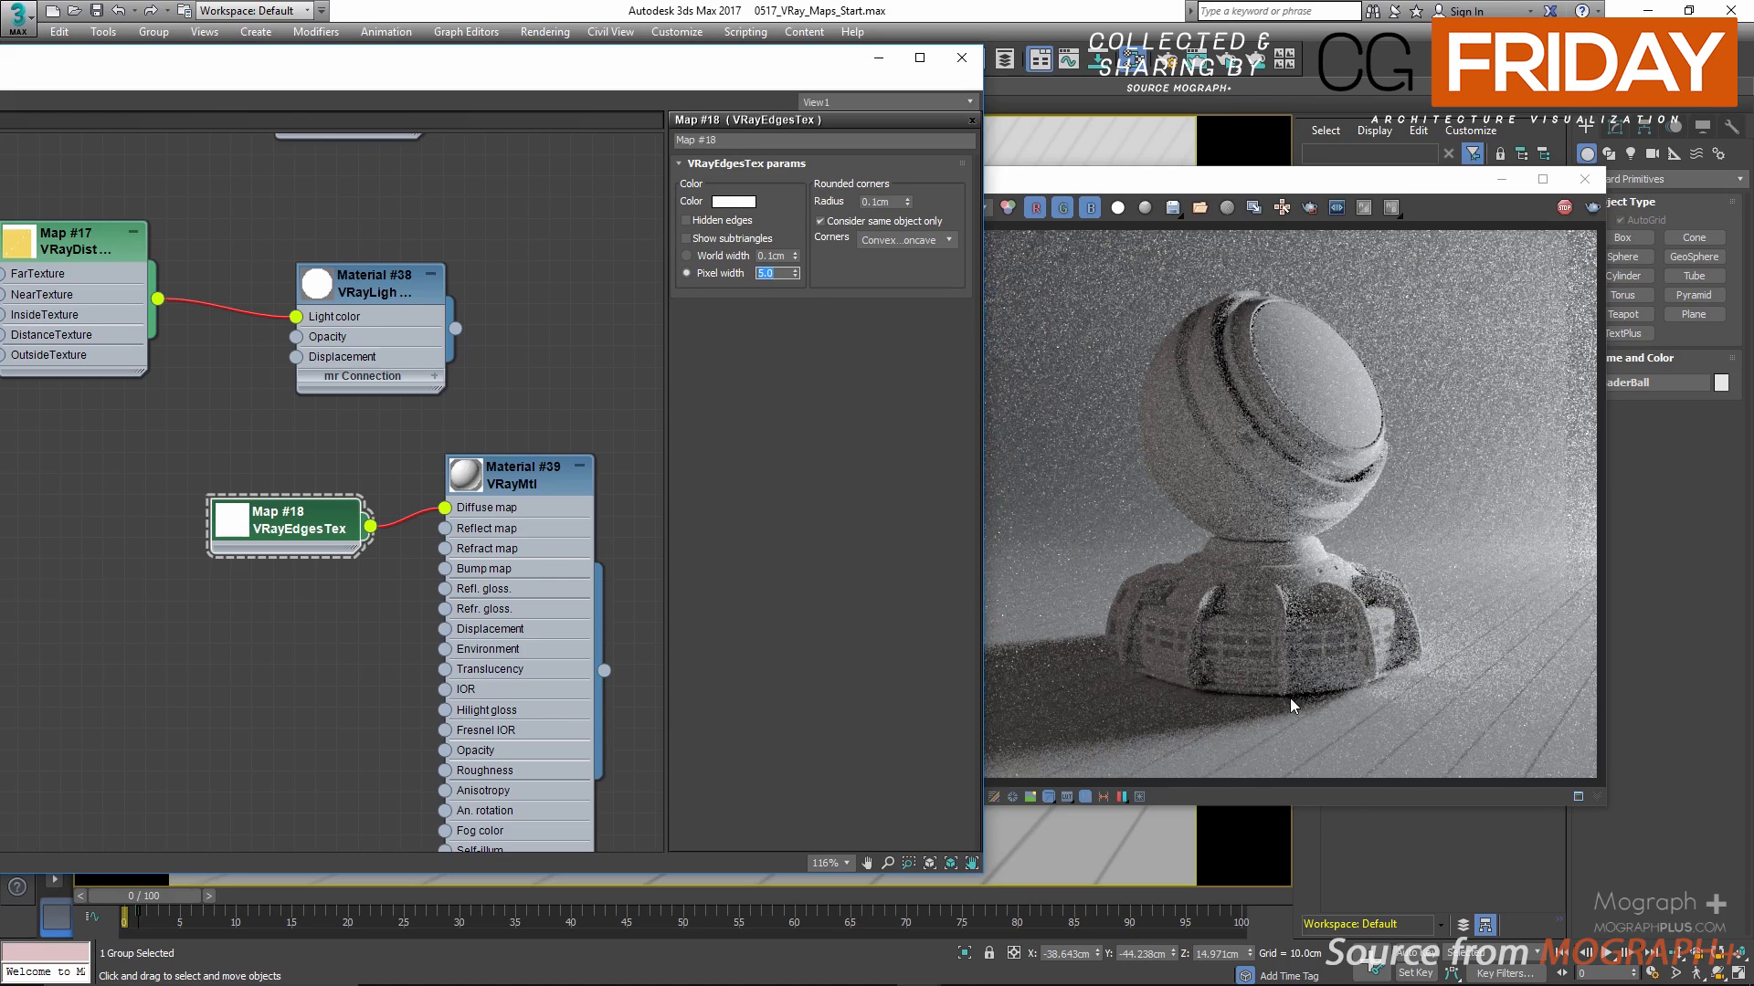
{"action": "scroll", "coordinate": [1132, 612], "scroll_direction": "up", "scroll_amount": 3}
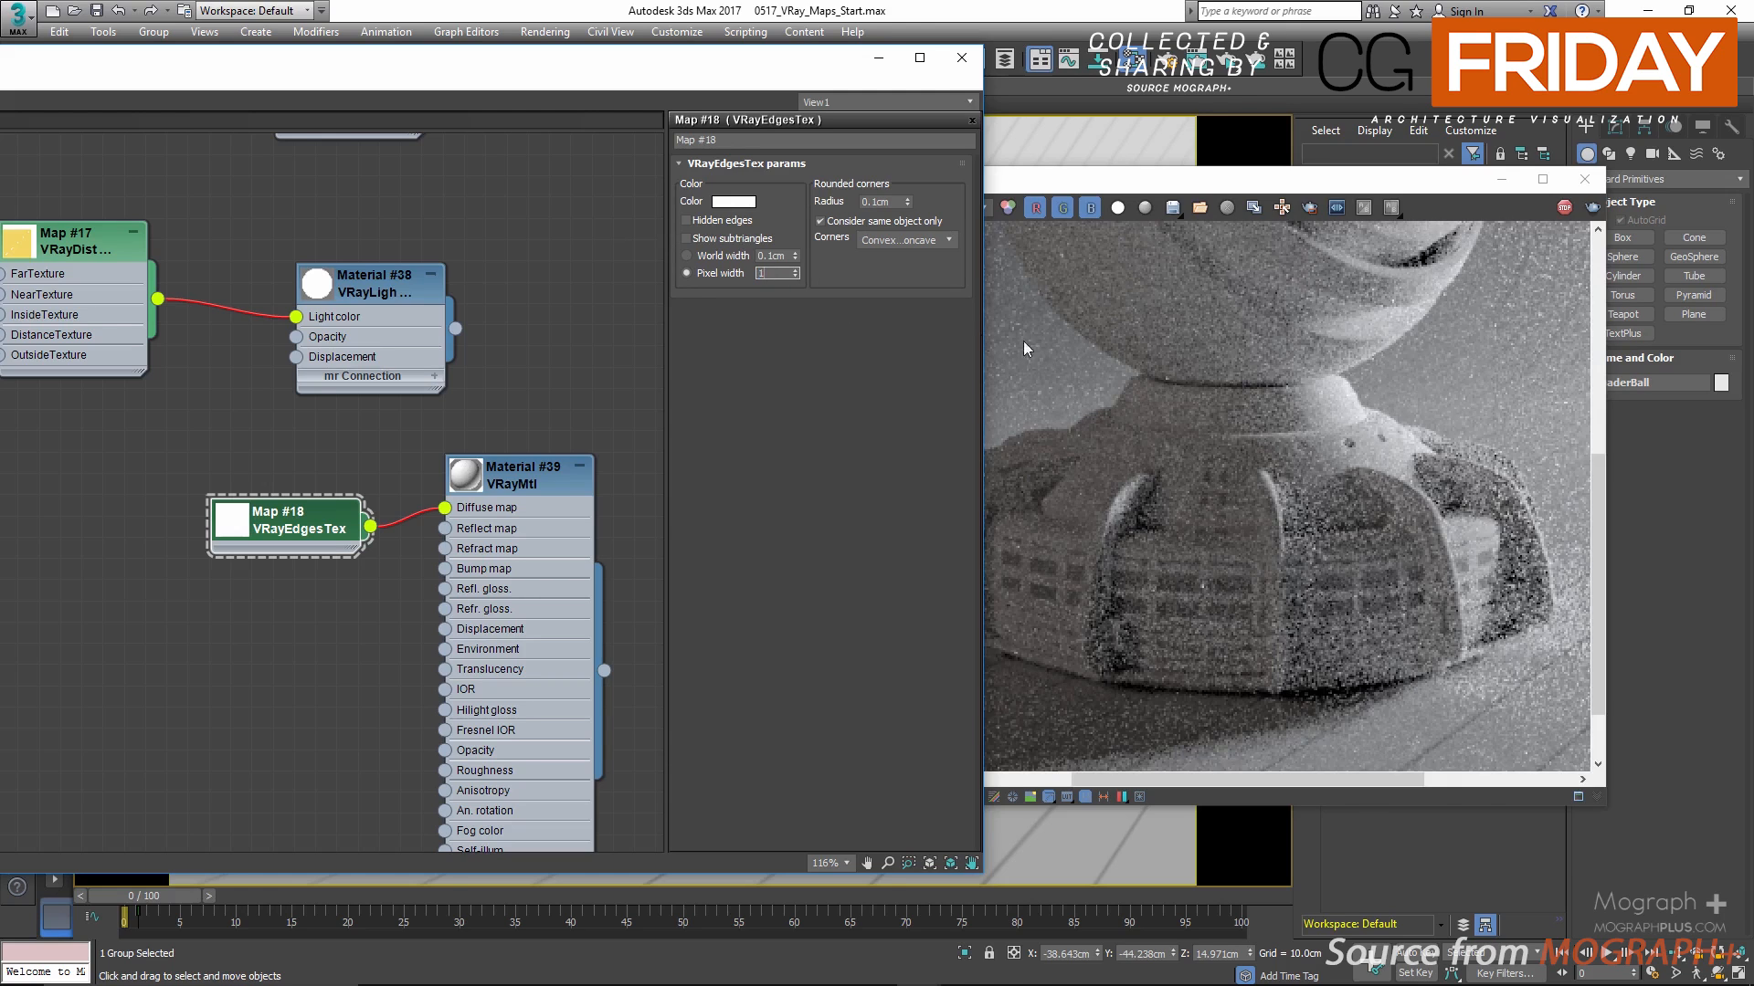
Step: Stop the interactive render and clear all channel data from the frame buffer
{"action": "left_click", "coordinate": [1563, 210]}
{"action": "left_click", "coordinate": [1563, 209]}
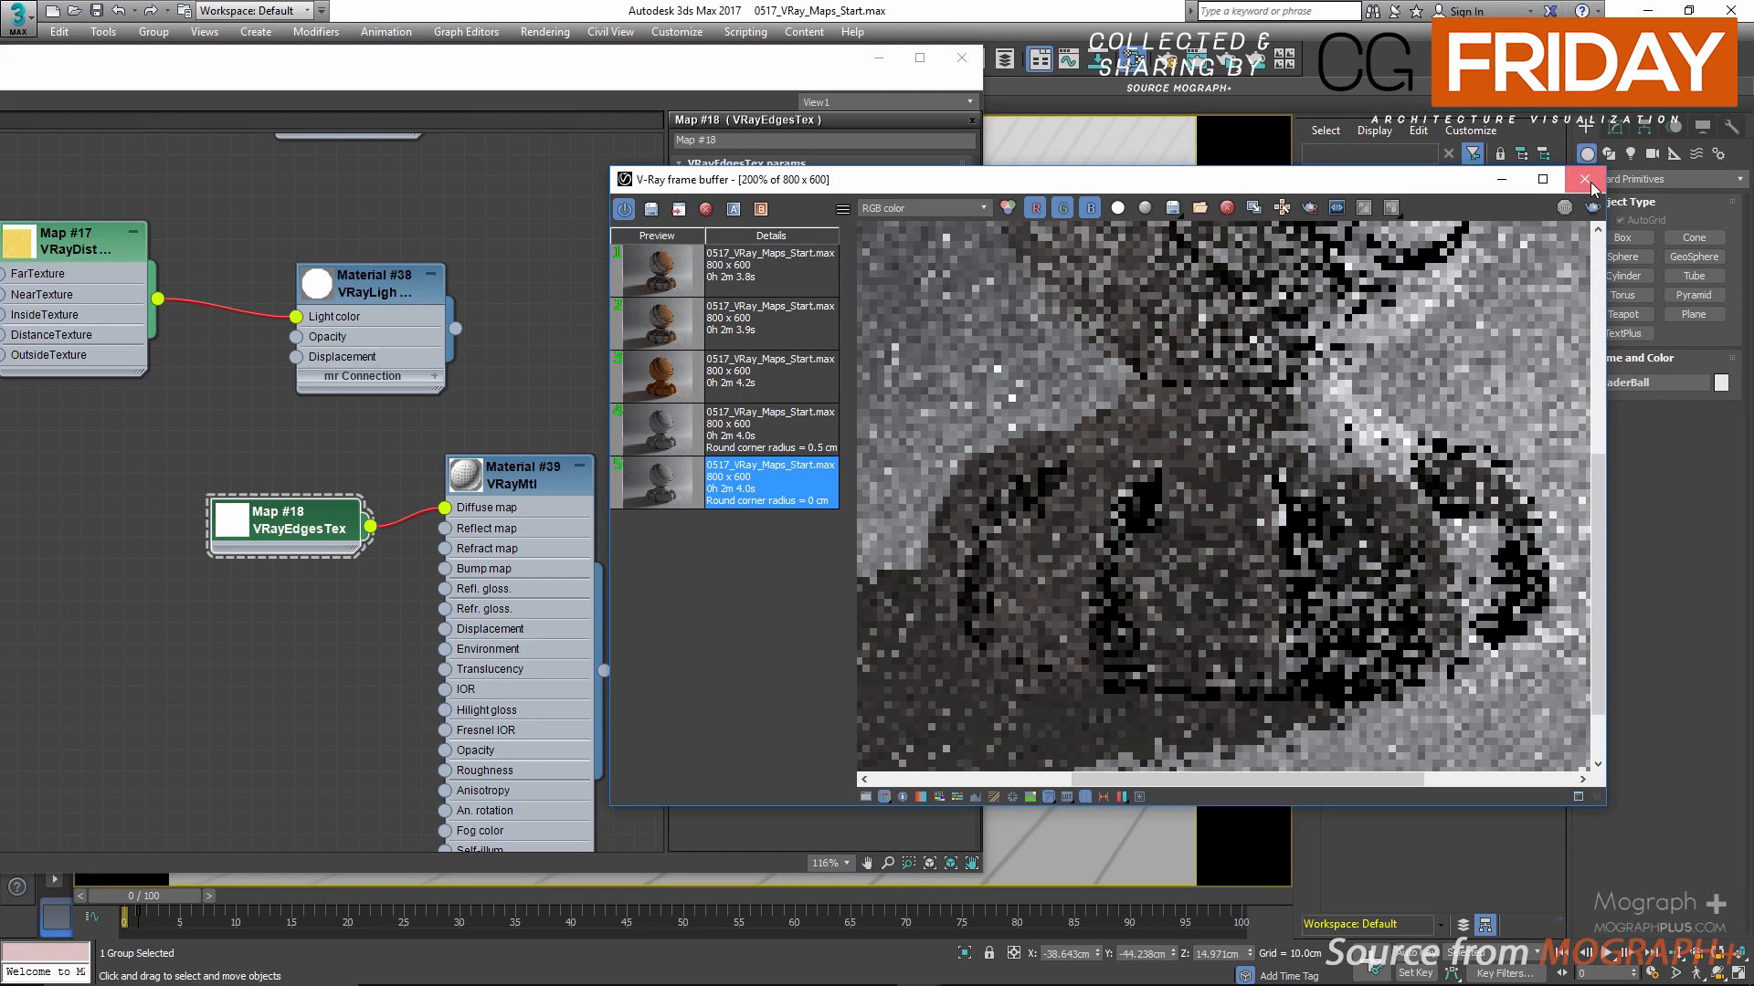
{"action": "left_click", "coordinate": [1226, 209]}
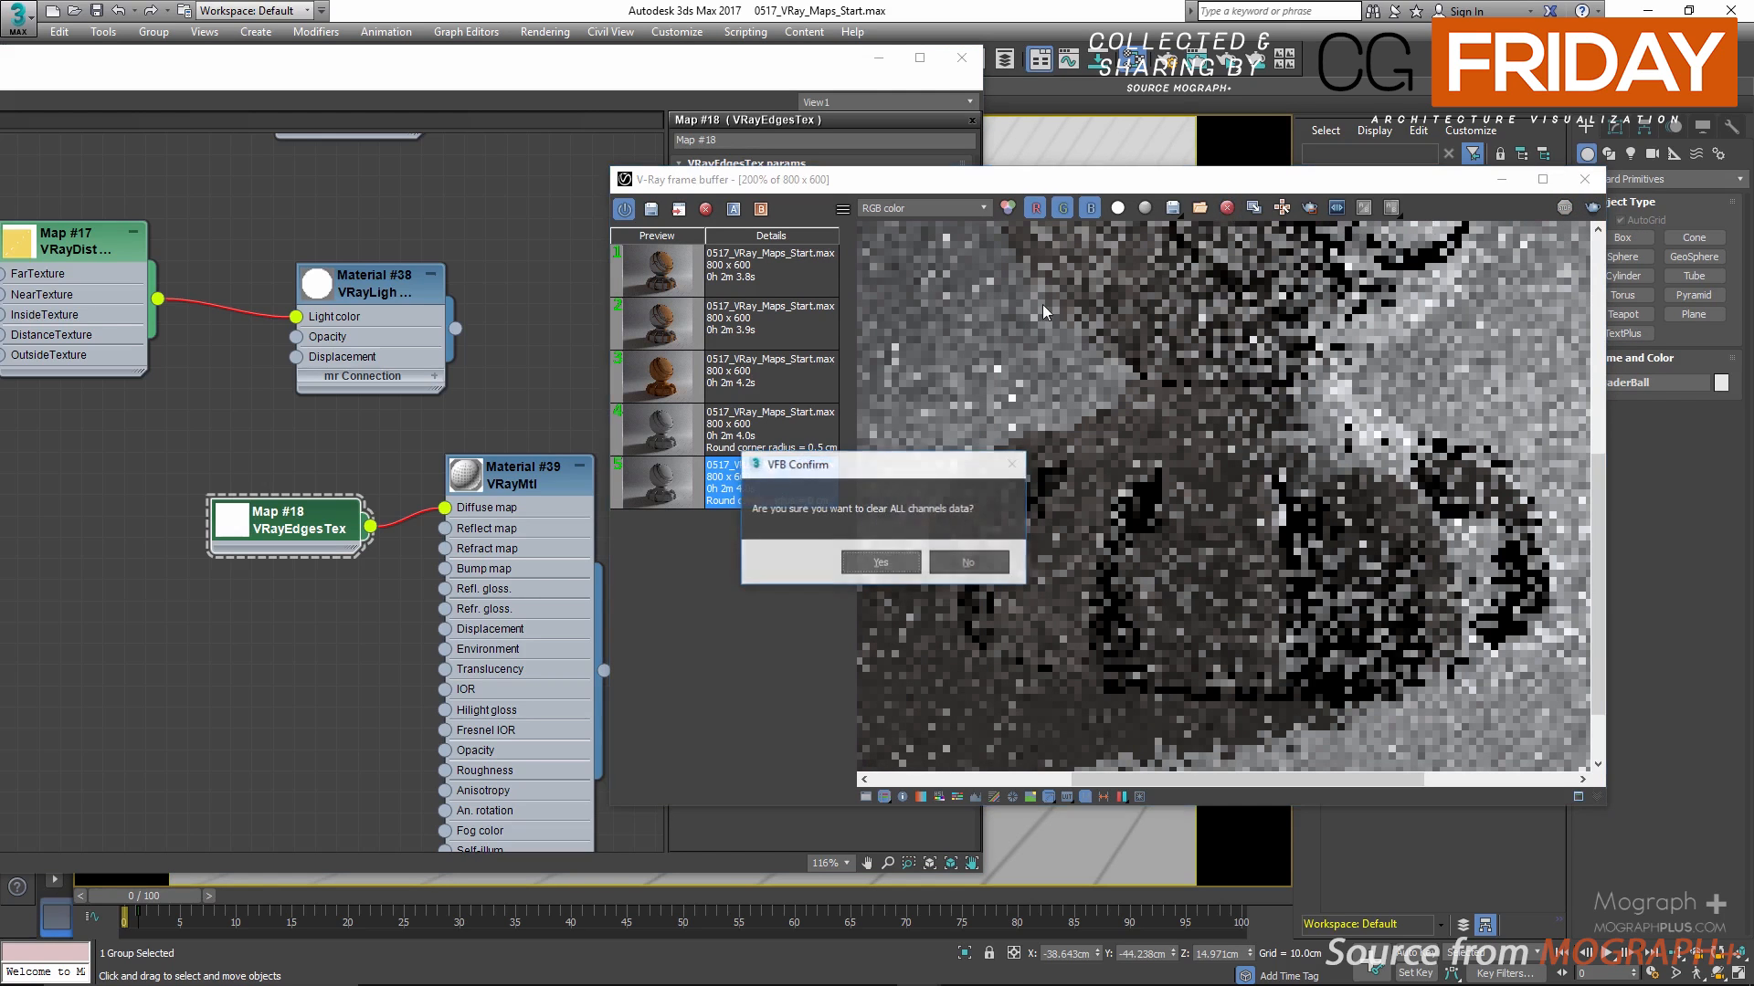
{"action": "left_click", "coordinate": [878, 565]}
Step: Rewire VRayEdgesTex from the VRayMtl's Diffuse map to its Bump map and select the texture node
{"action": "left_click", "coordinate": [333, 567]}
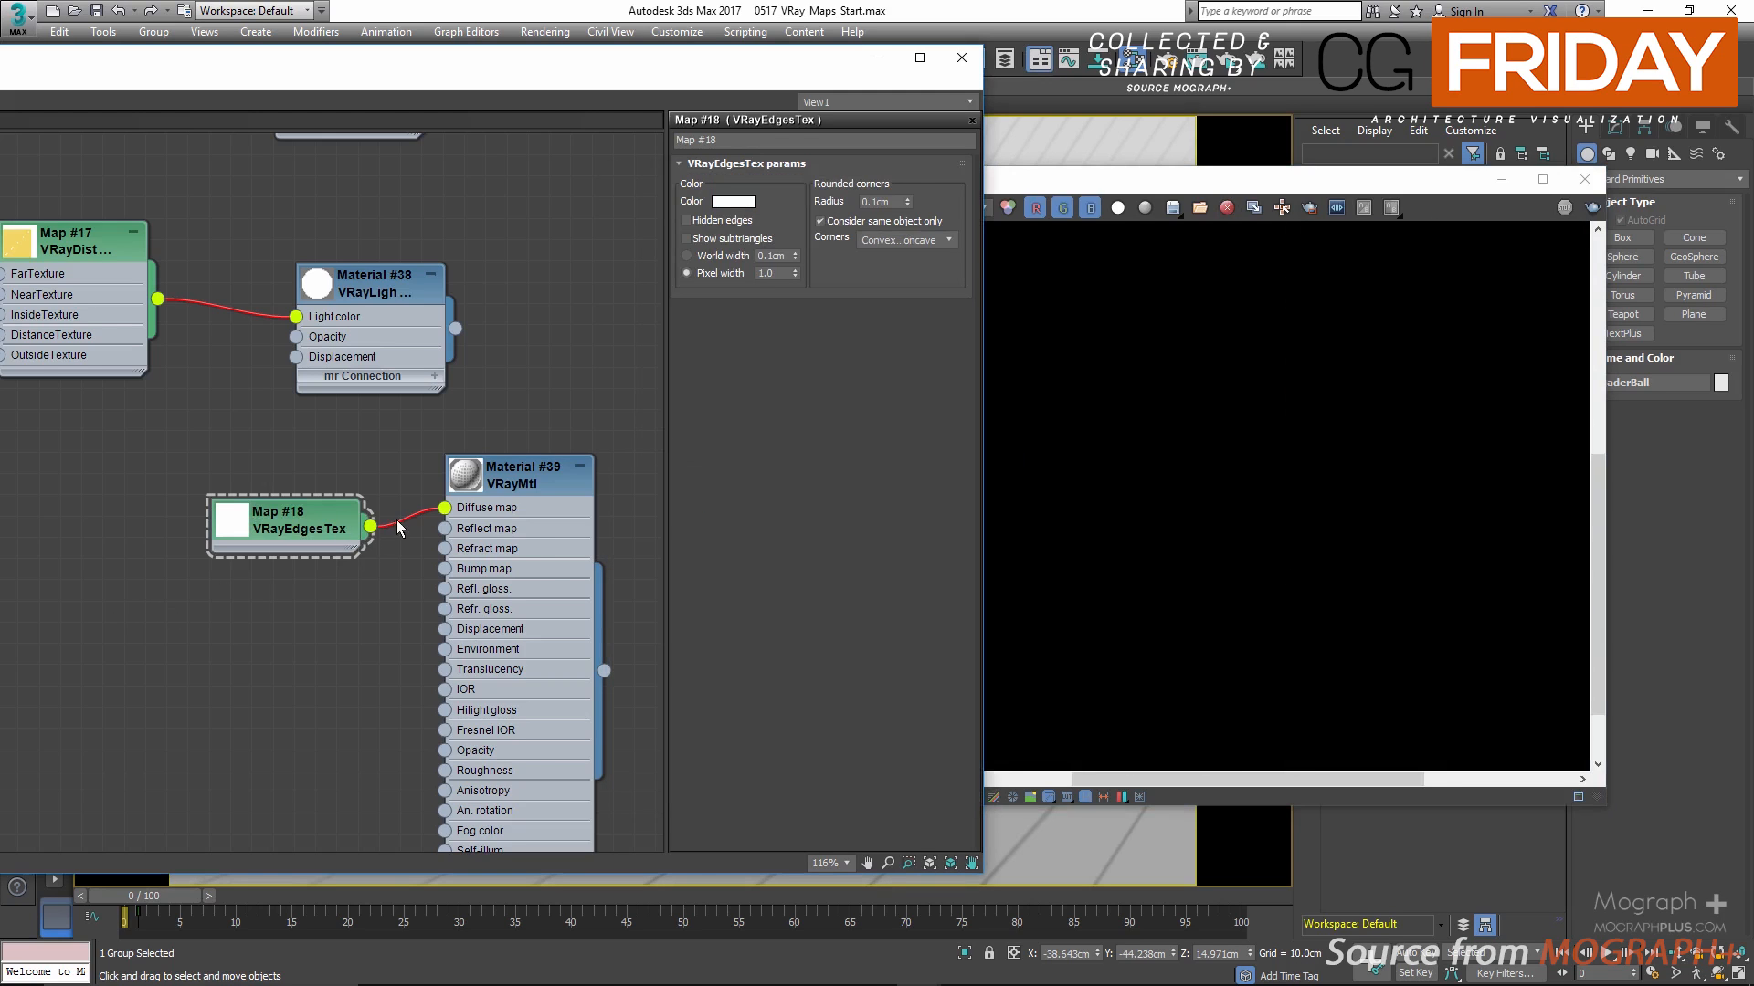
{"action": "left_click_drag", "start_coordinate": [445, 508], "coordinate": [445, 568]}
{"action": "left_click", "coordinate": [265, 534]}
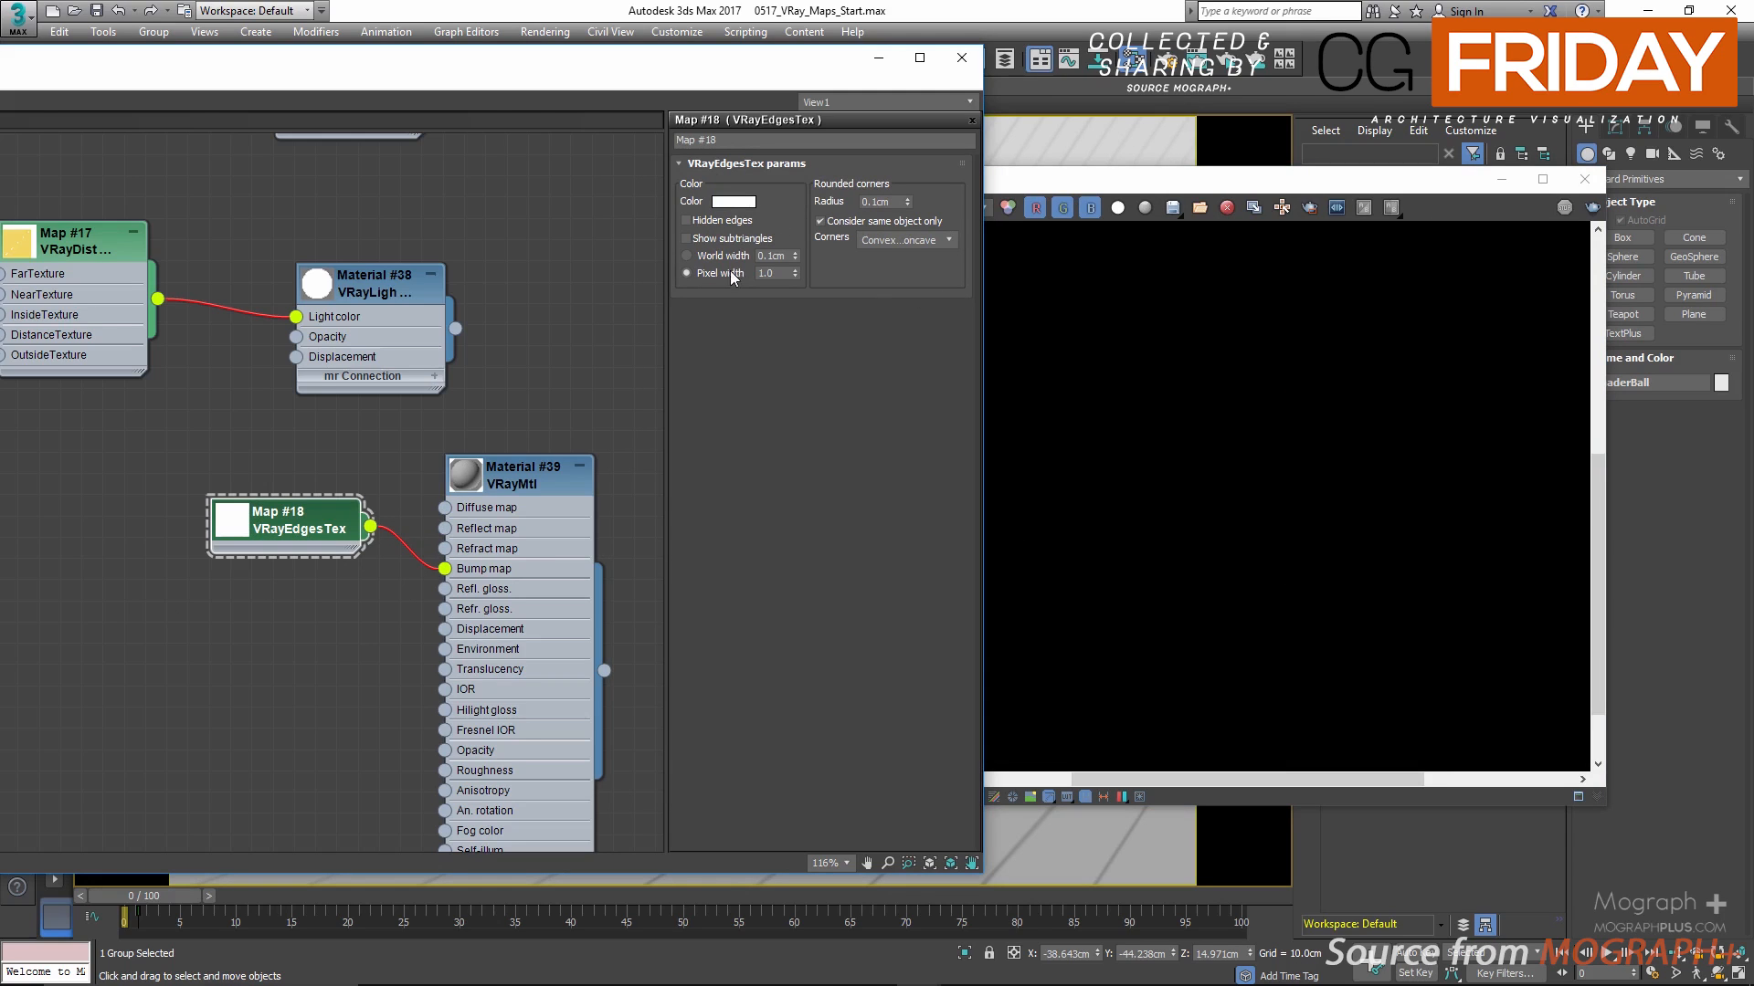
Step: Set the rounded corners radius of VRayEdgesTex to 0.5 cm
{"action": "double_click", "coordinate": [890, 200]}
{"action": "type", "text": "0"}
{"action": "key", "text": "Return"}
{"action": "type", "text": "5"}
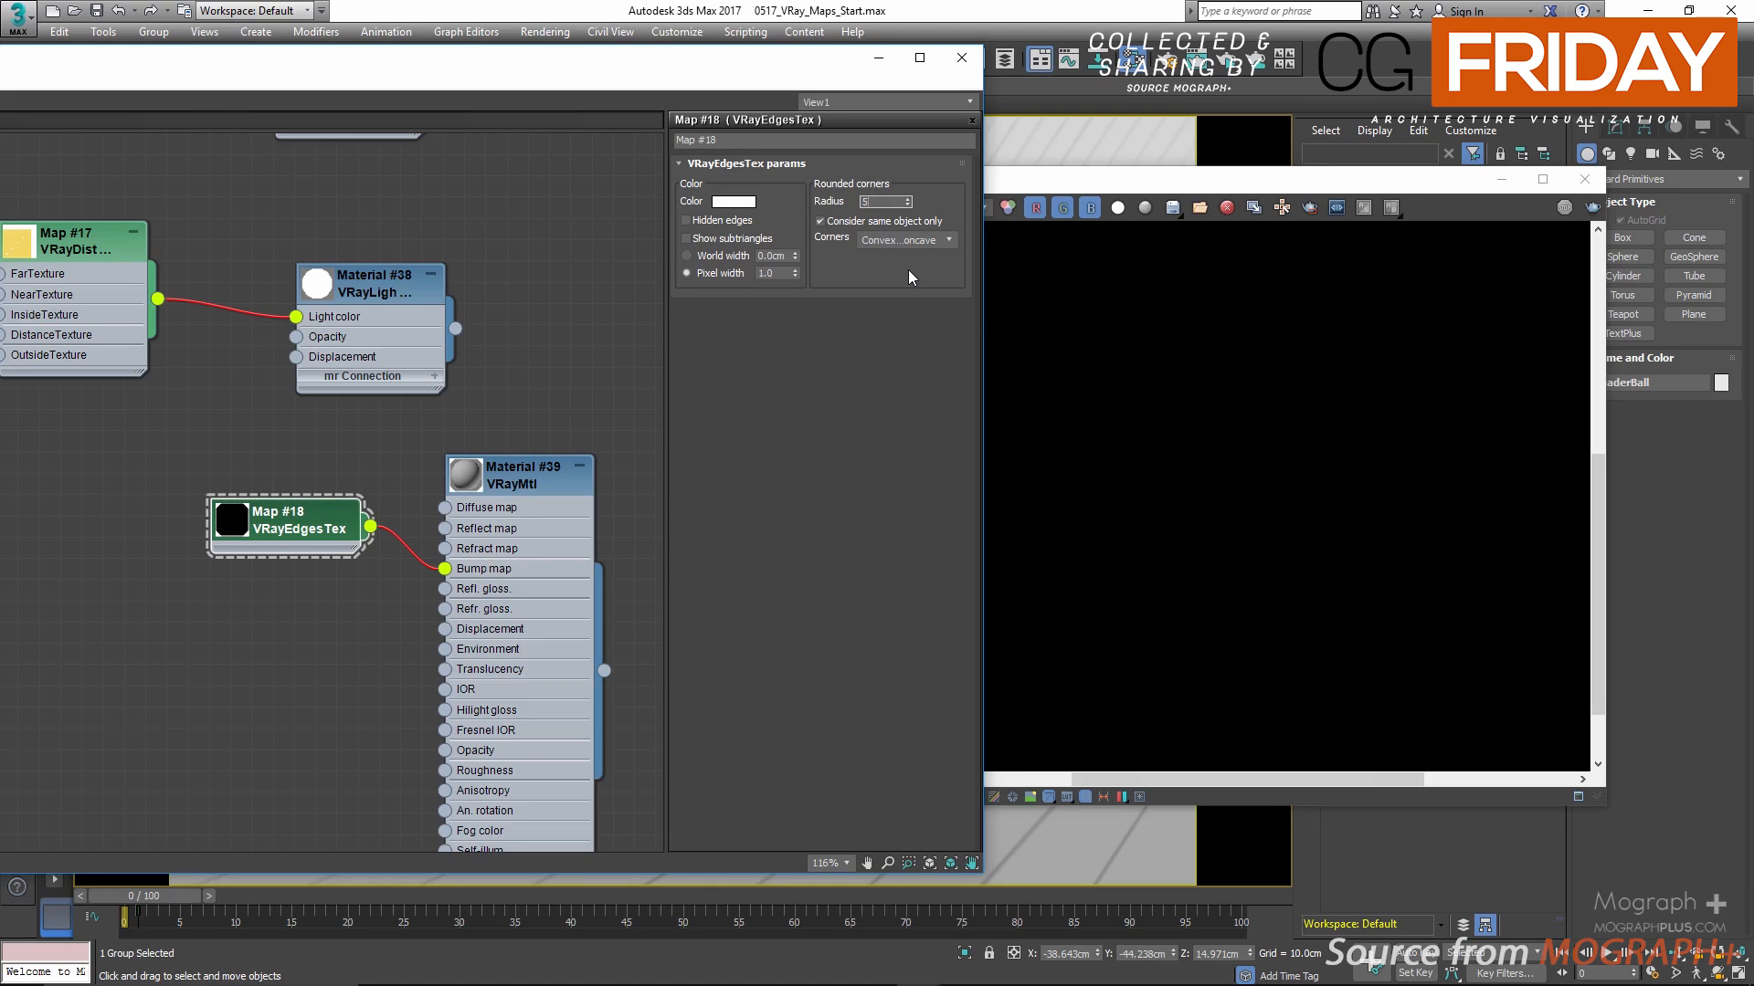
{"action": "key", "text": "Return"}
{"action": "type", "text": ".5"}
{"action": "key", "text": "Return"}
Step: Load the saved renders with round corner radius 0 cm and 0.5 cm and compare the ball's edges up close
{"action": "left_click", "coordinate": [1022, 296]}
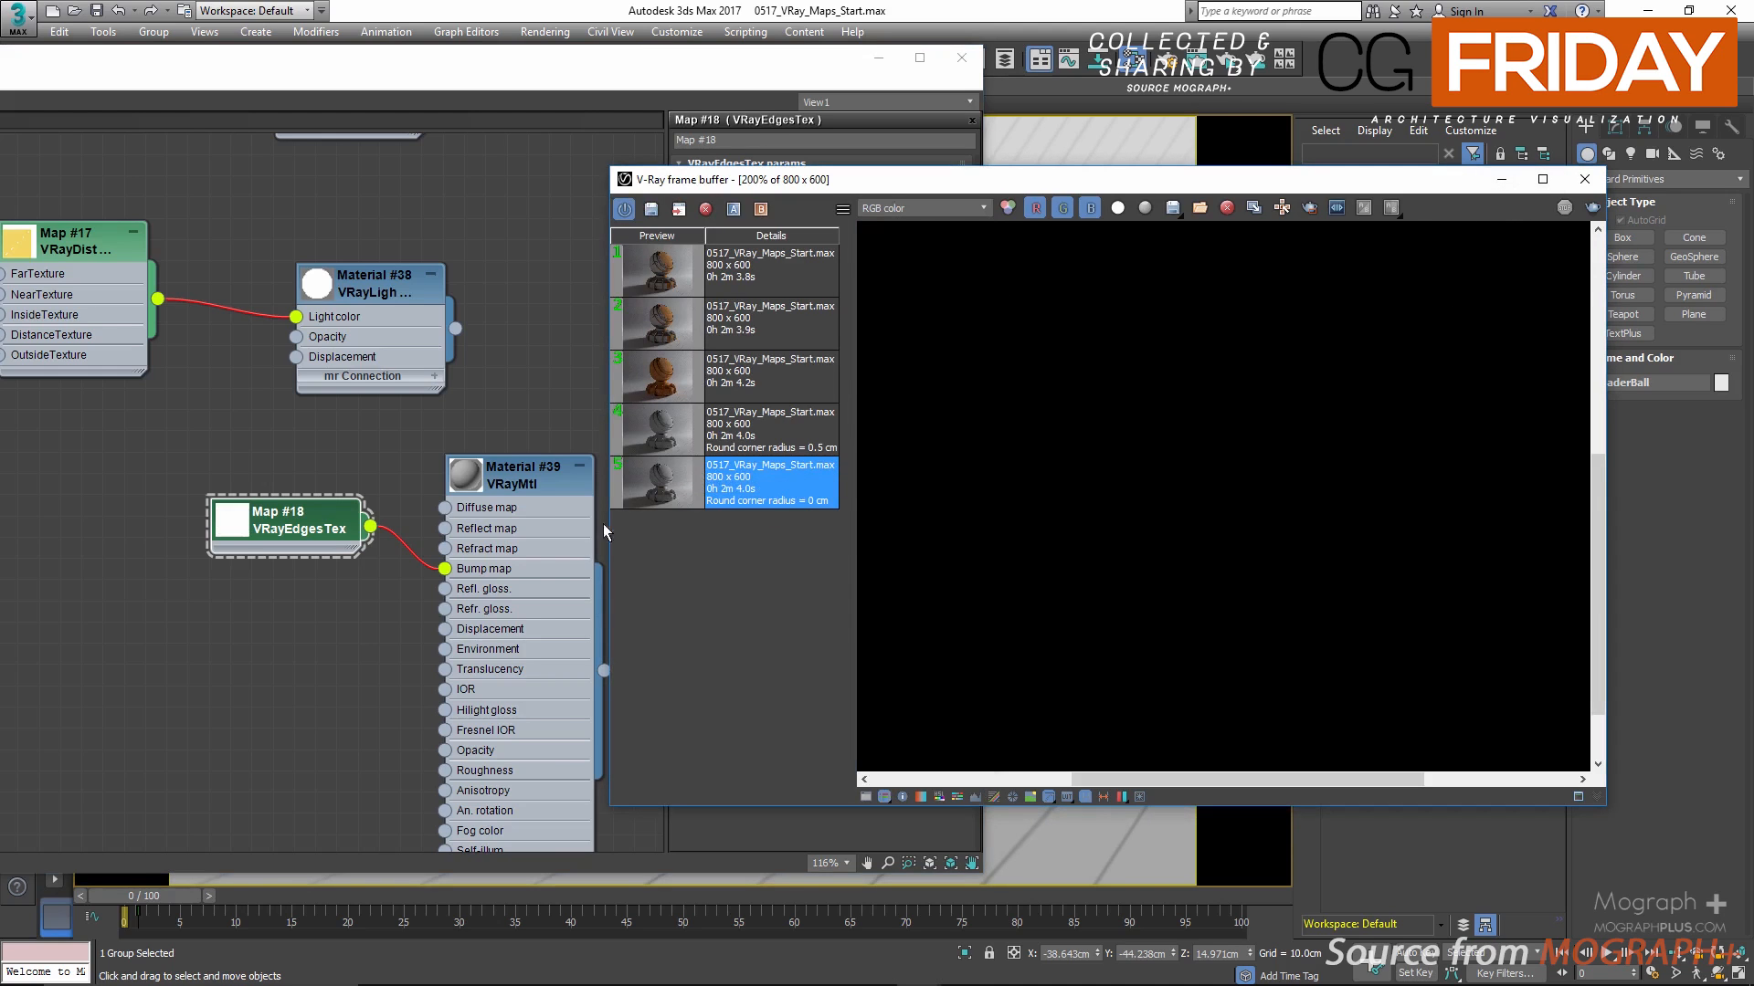
{"action": "scroll", "coordinate": [1183, 491], "scroll_direction": "down", "scroll_amount": 1}
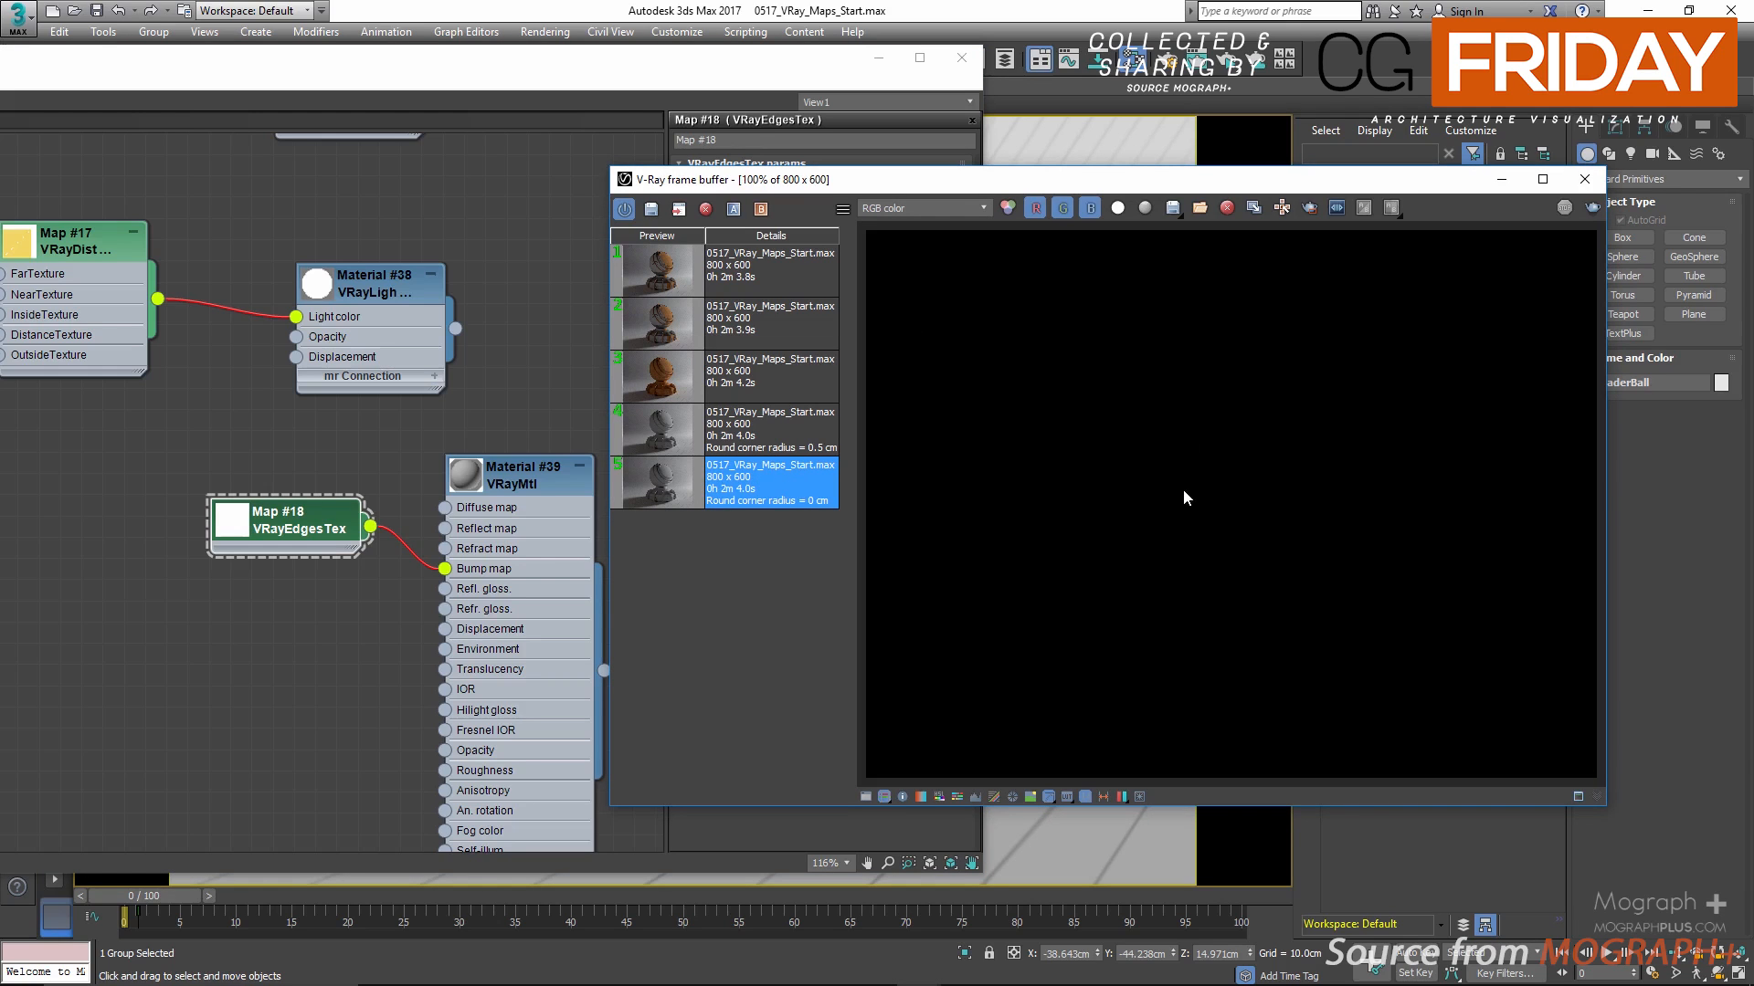
{"action": "double_click", "coordinate": [656, 474]}
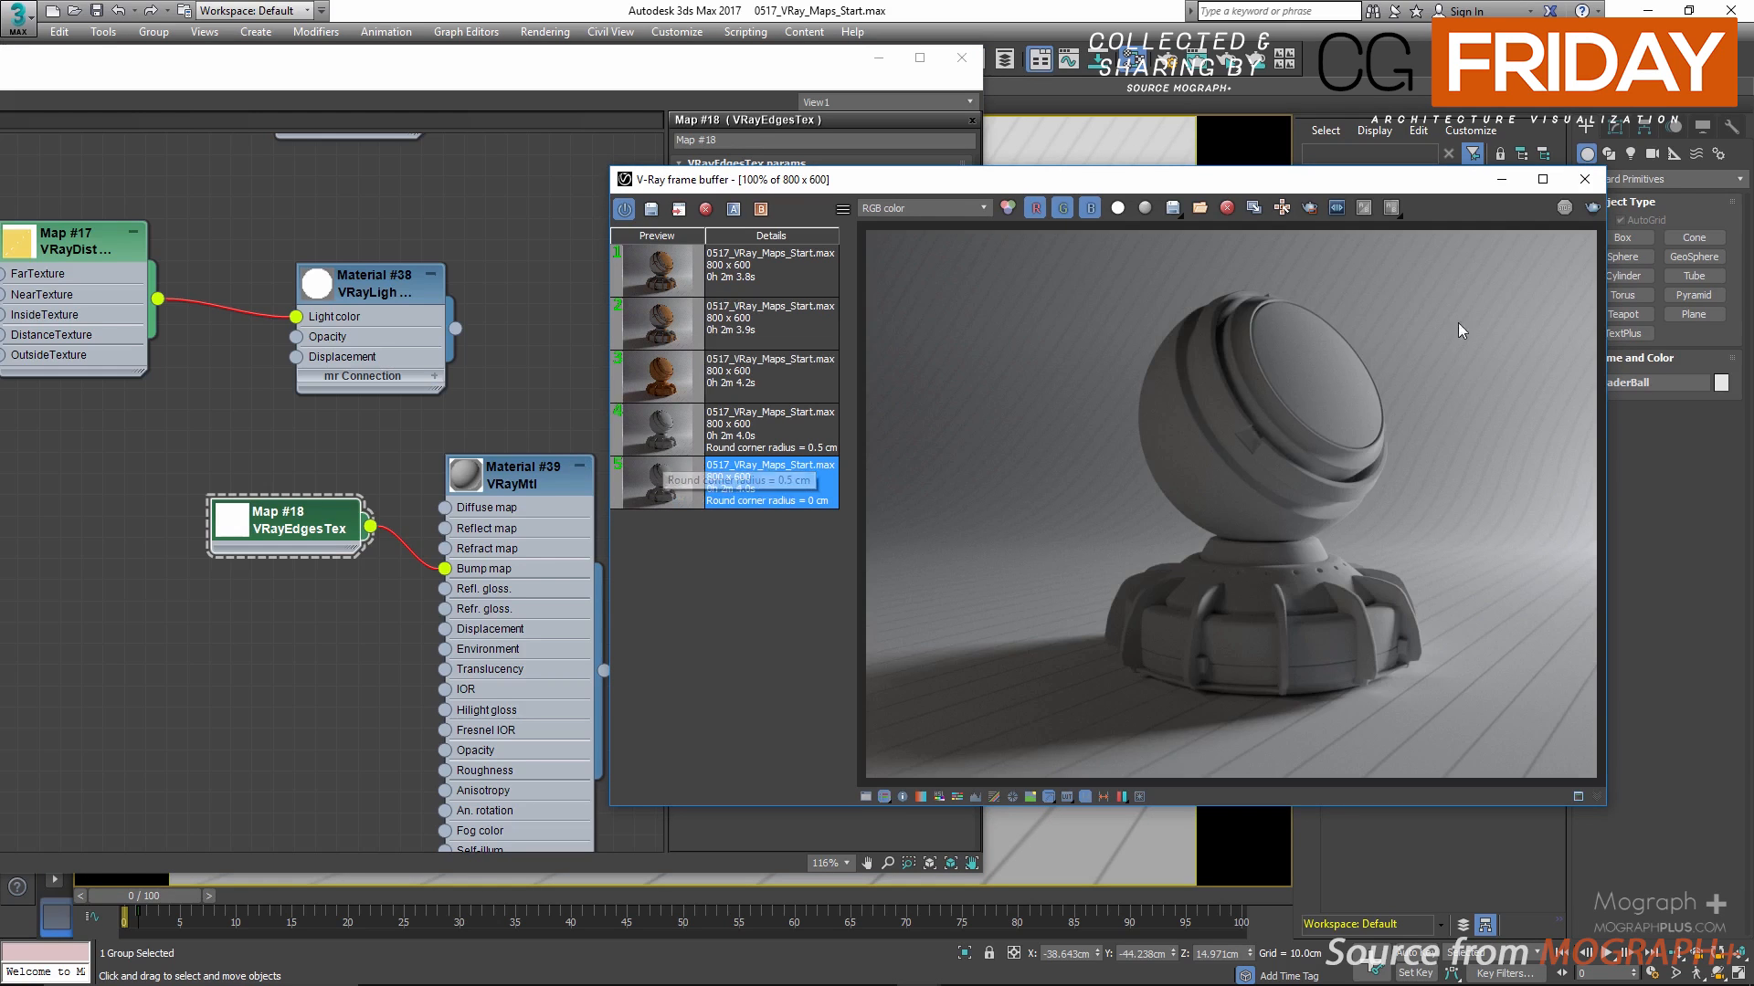
{"action": "scroll", "coordinate": [1113, 484], "scroll_direction": "up", "scroll_amount": 1}
{"action": "scroll", "coordinate": [1110, 483], "scroll_direction": "up", "scroll_amount": 2}
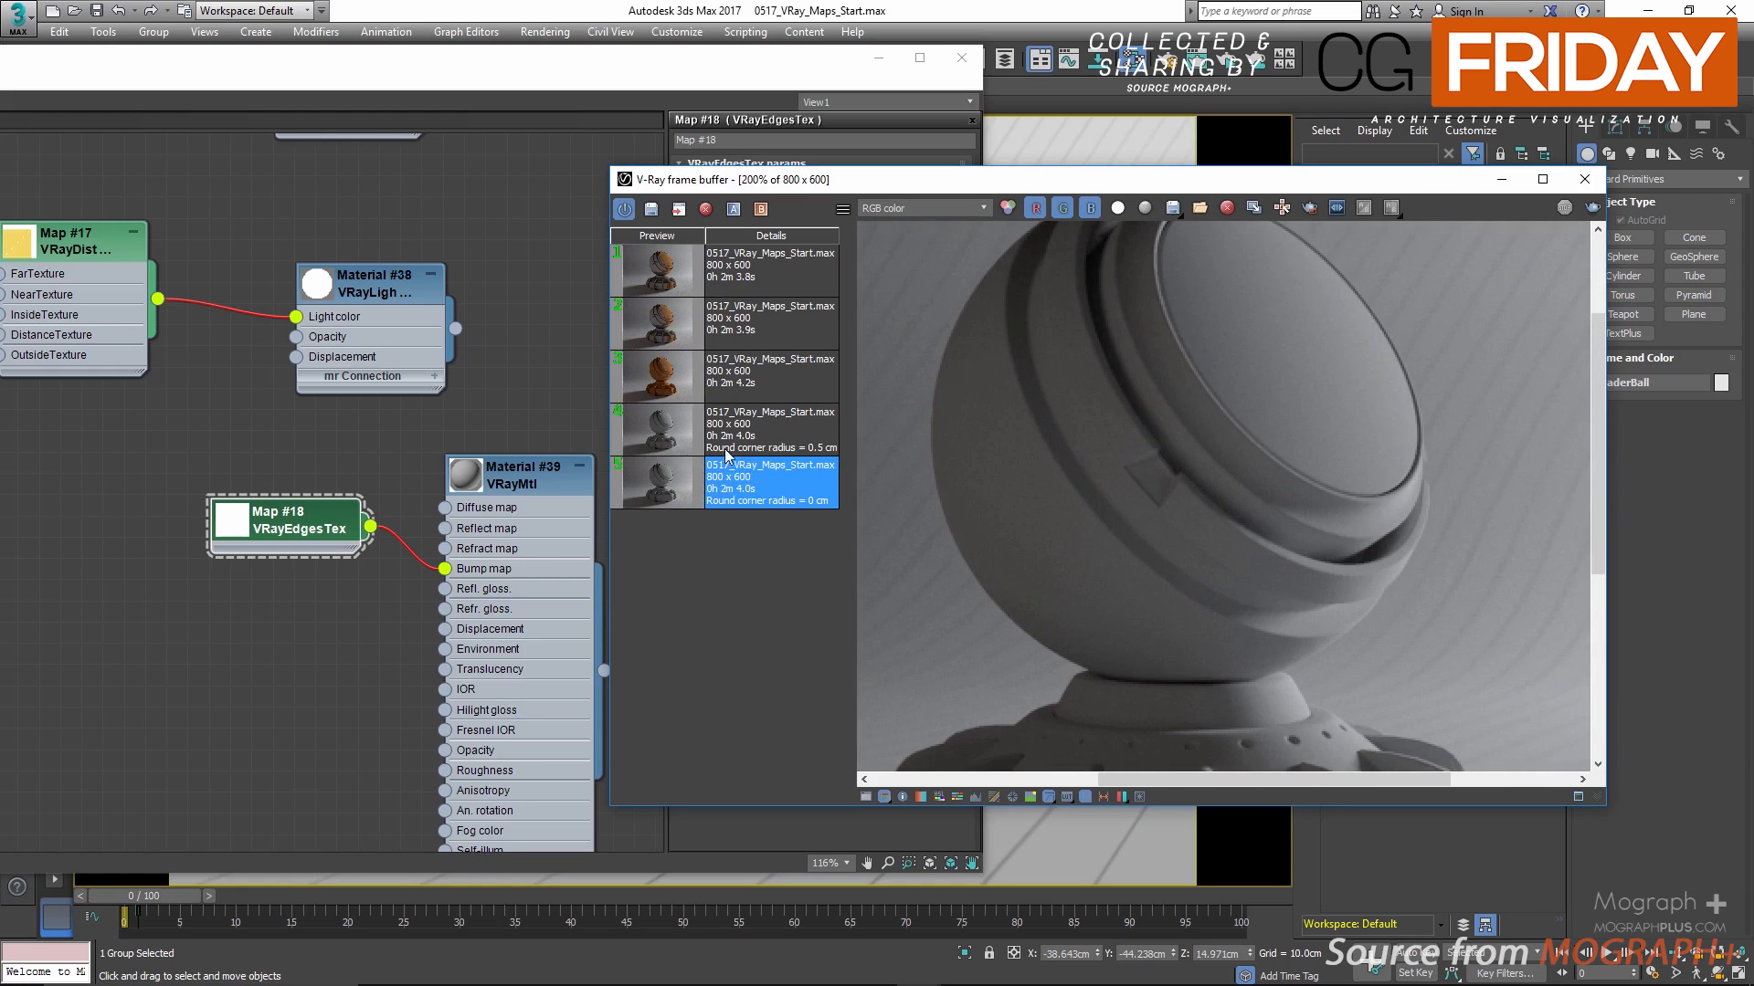
{"action": "double_click", "coordinate": [727, 448]}
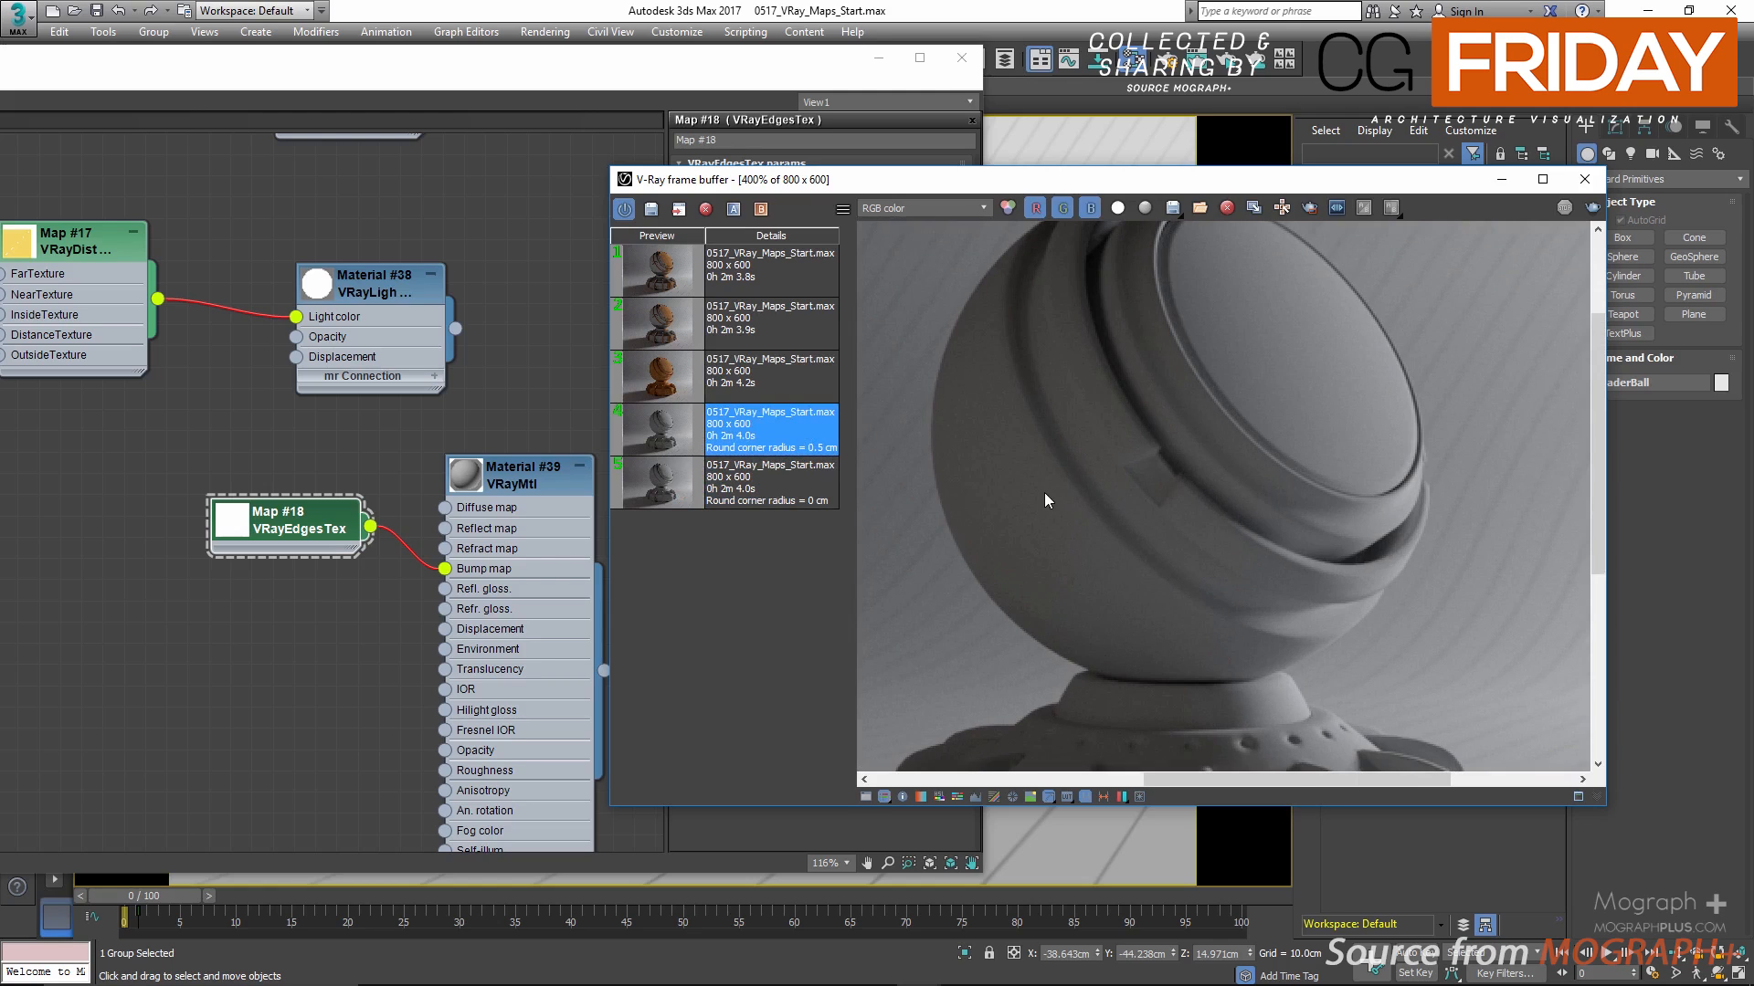
{"action": "scroll", "coordinate": [1044, 501], "scroll_direction": "up", "scroll_amount": 2}
{"action": "double_click", "coordinate": [648, 476]}
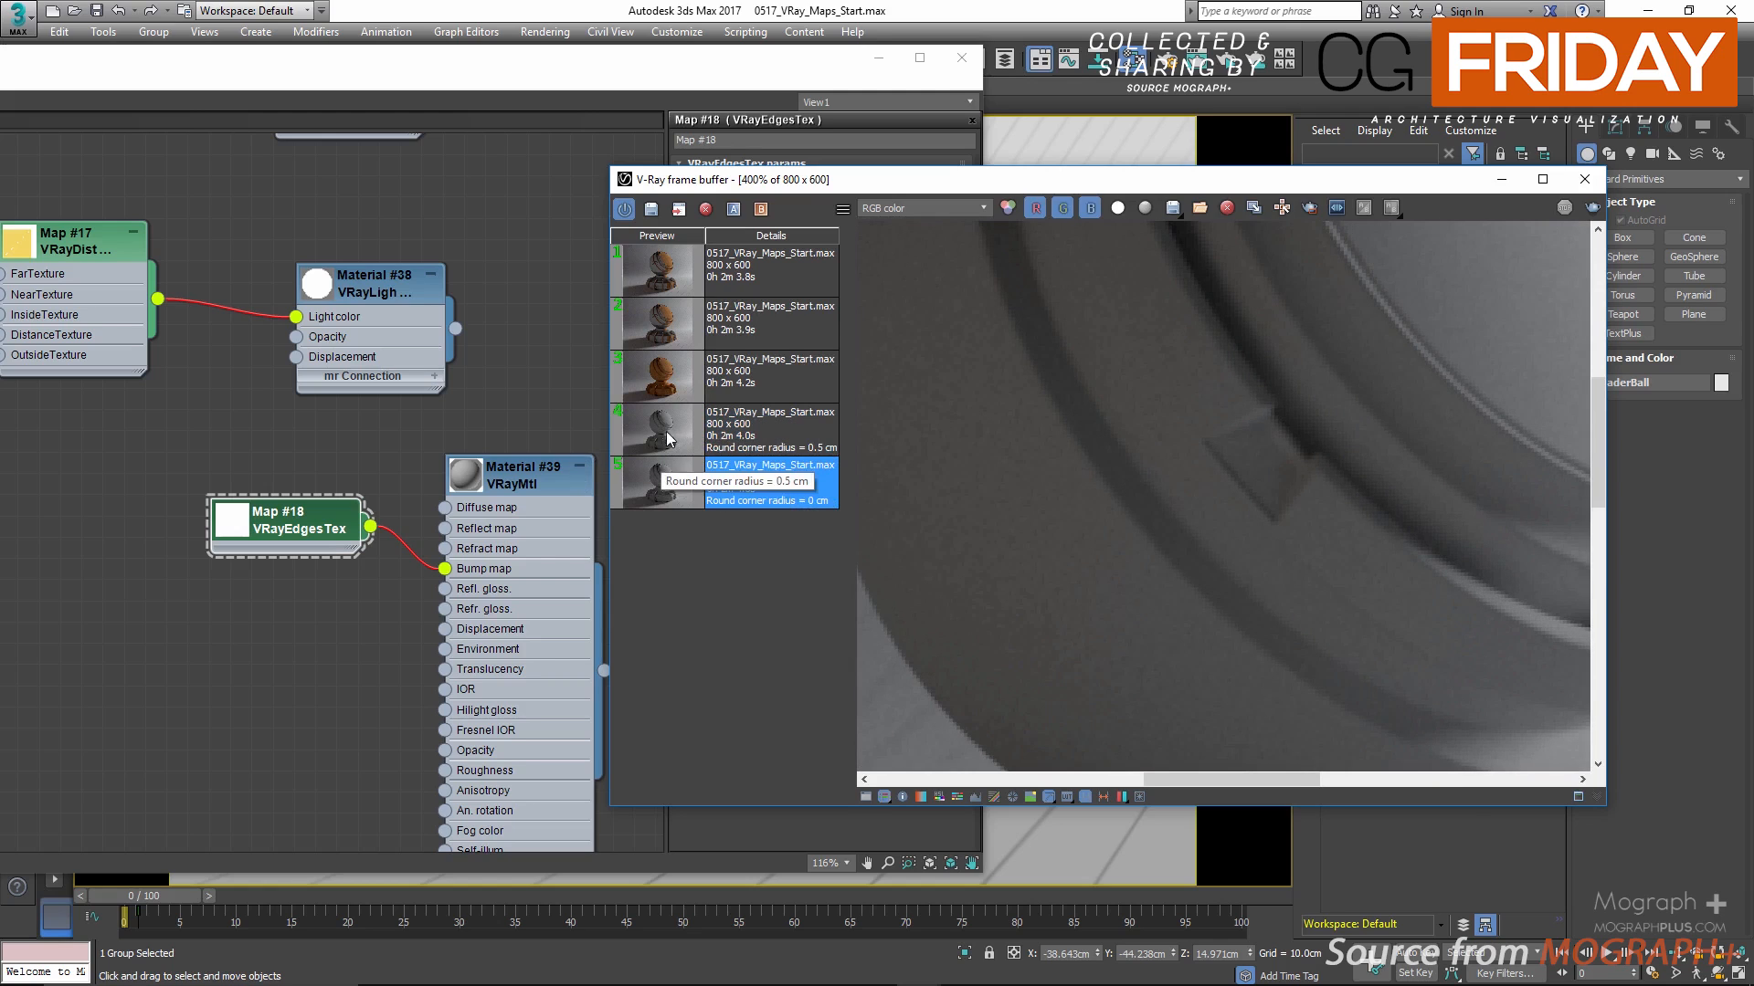
{"action": "scroll", "coordinate": [1086, 440], "scroll_direction": "down", "scroll_amount": 2}
{"action": "double_click", "coordinate": [643, 433]}
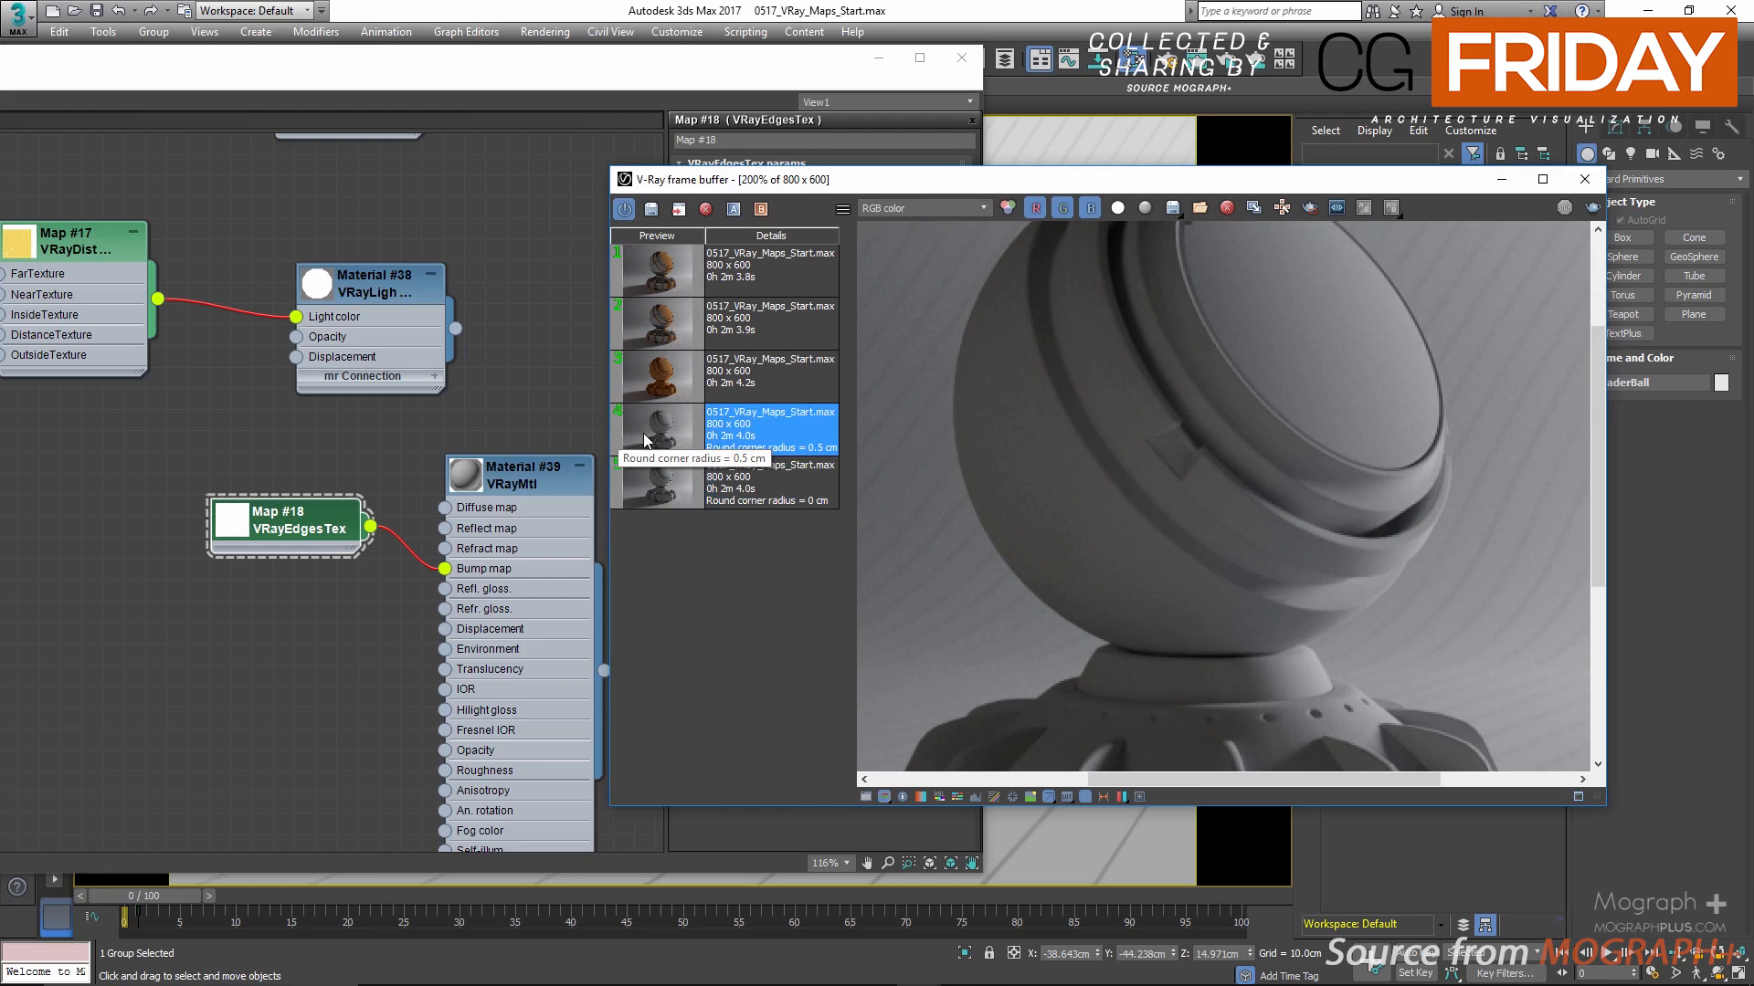
Step: Compare the 0 cm and 0.5 cm round corner renders on the shader ball's base, and close the frame buffer
{"action": "middle_click_drag", "start_coordinate": [1152, 532], "coordinate": [1116, 377]}
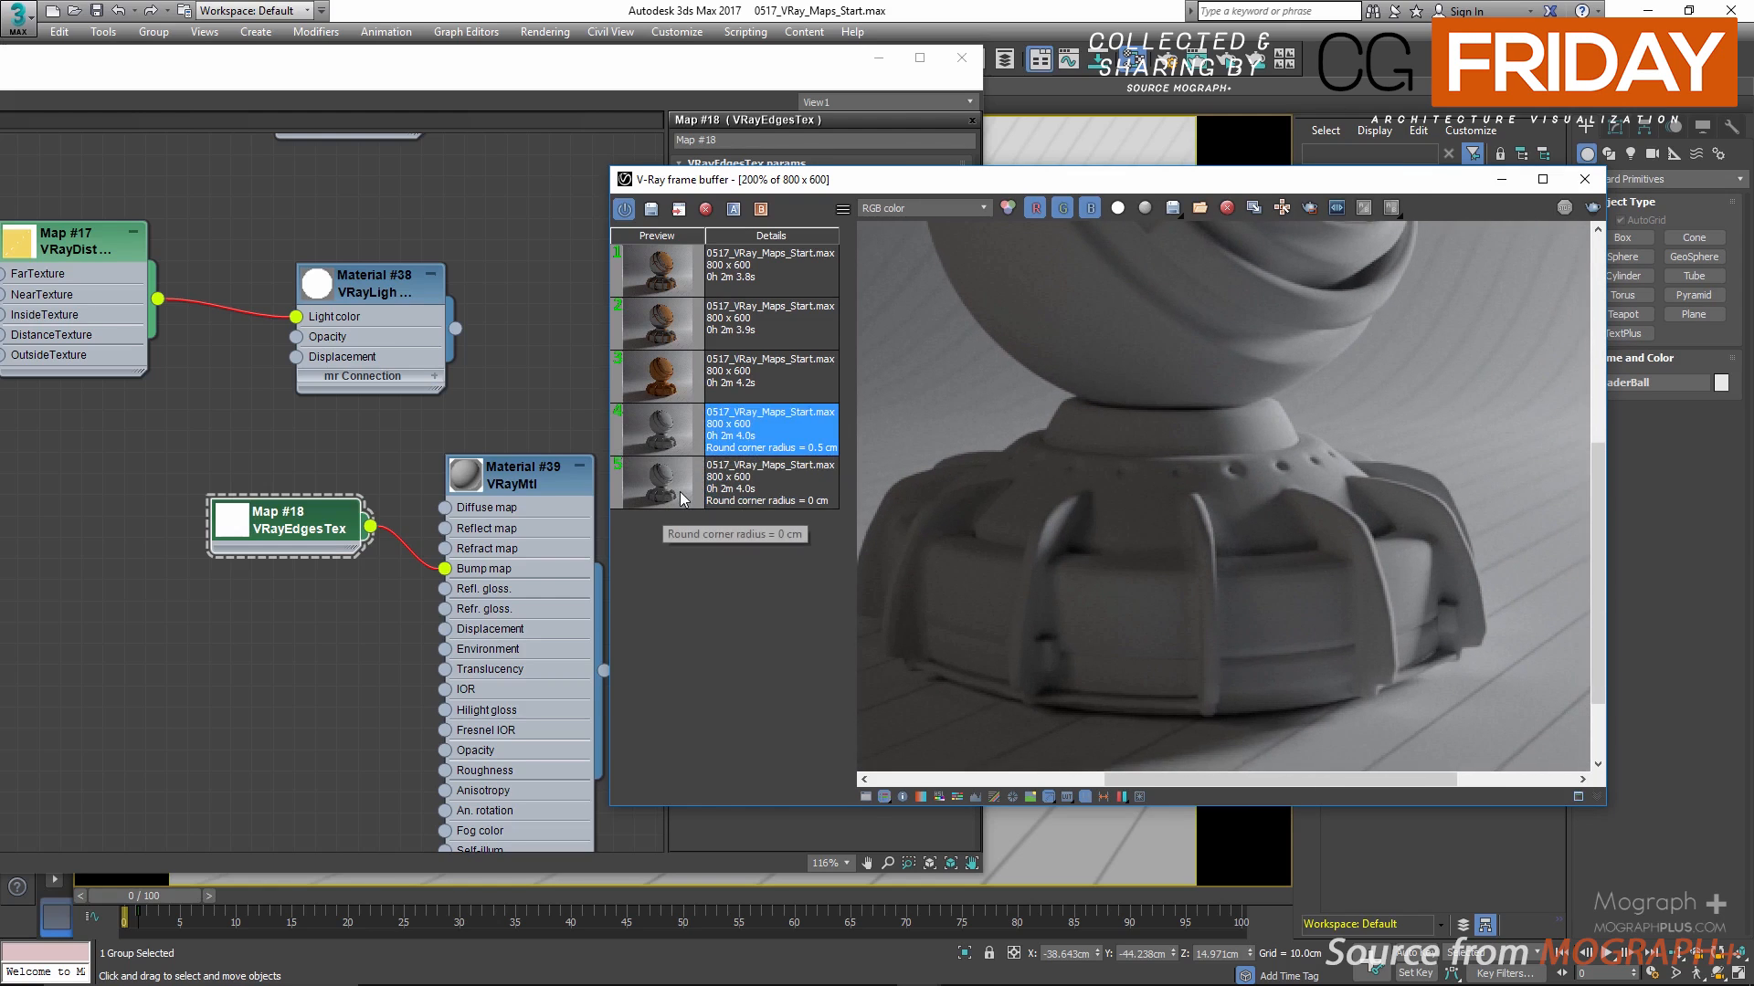
{"action": "double_click", "coordinate": [679, 495]}
{"action": "double_click", "coordinate": [659, 430]}
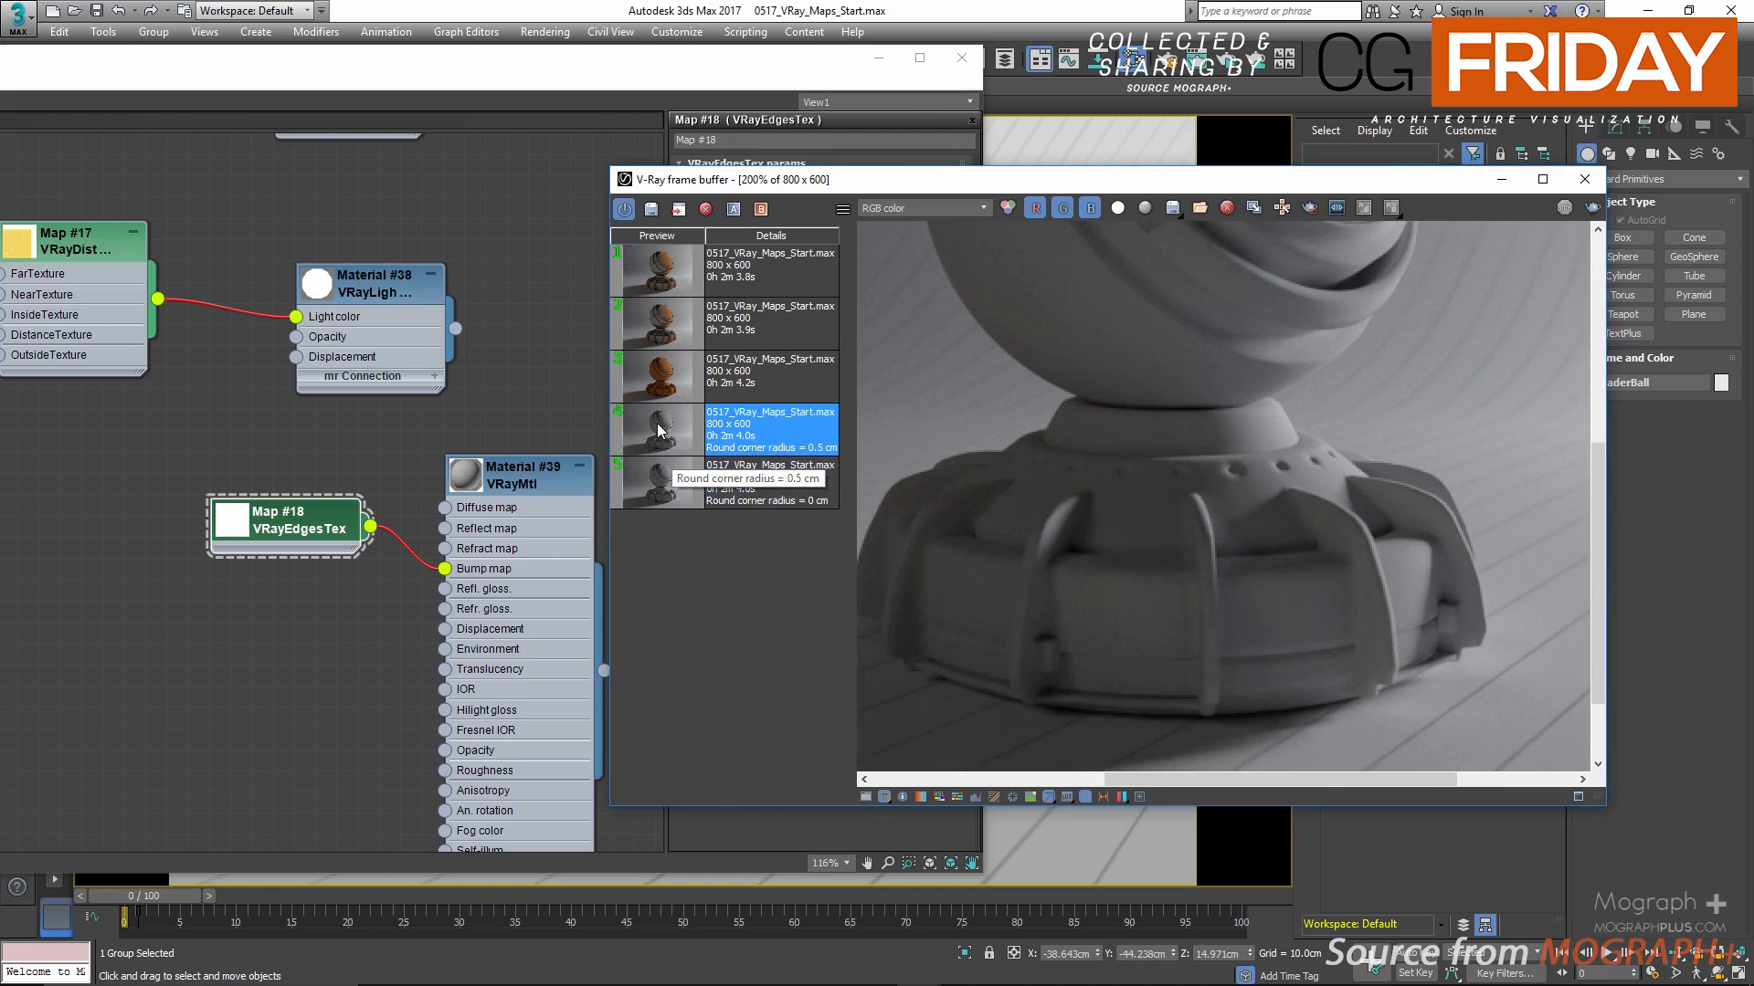
{"action": "left_click", "coordinate": [1584, 179]}
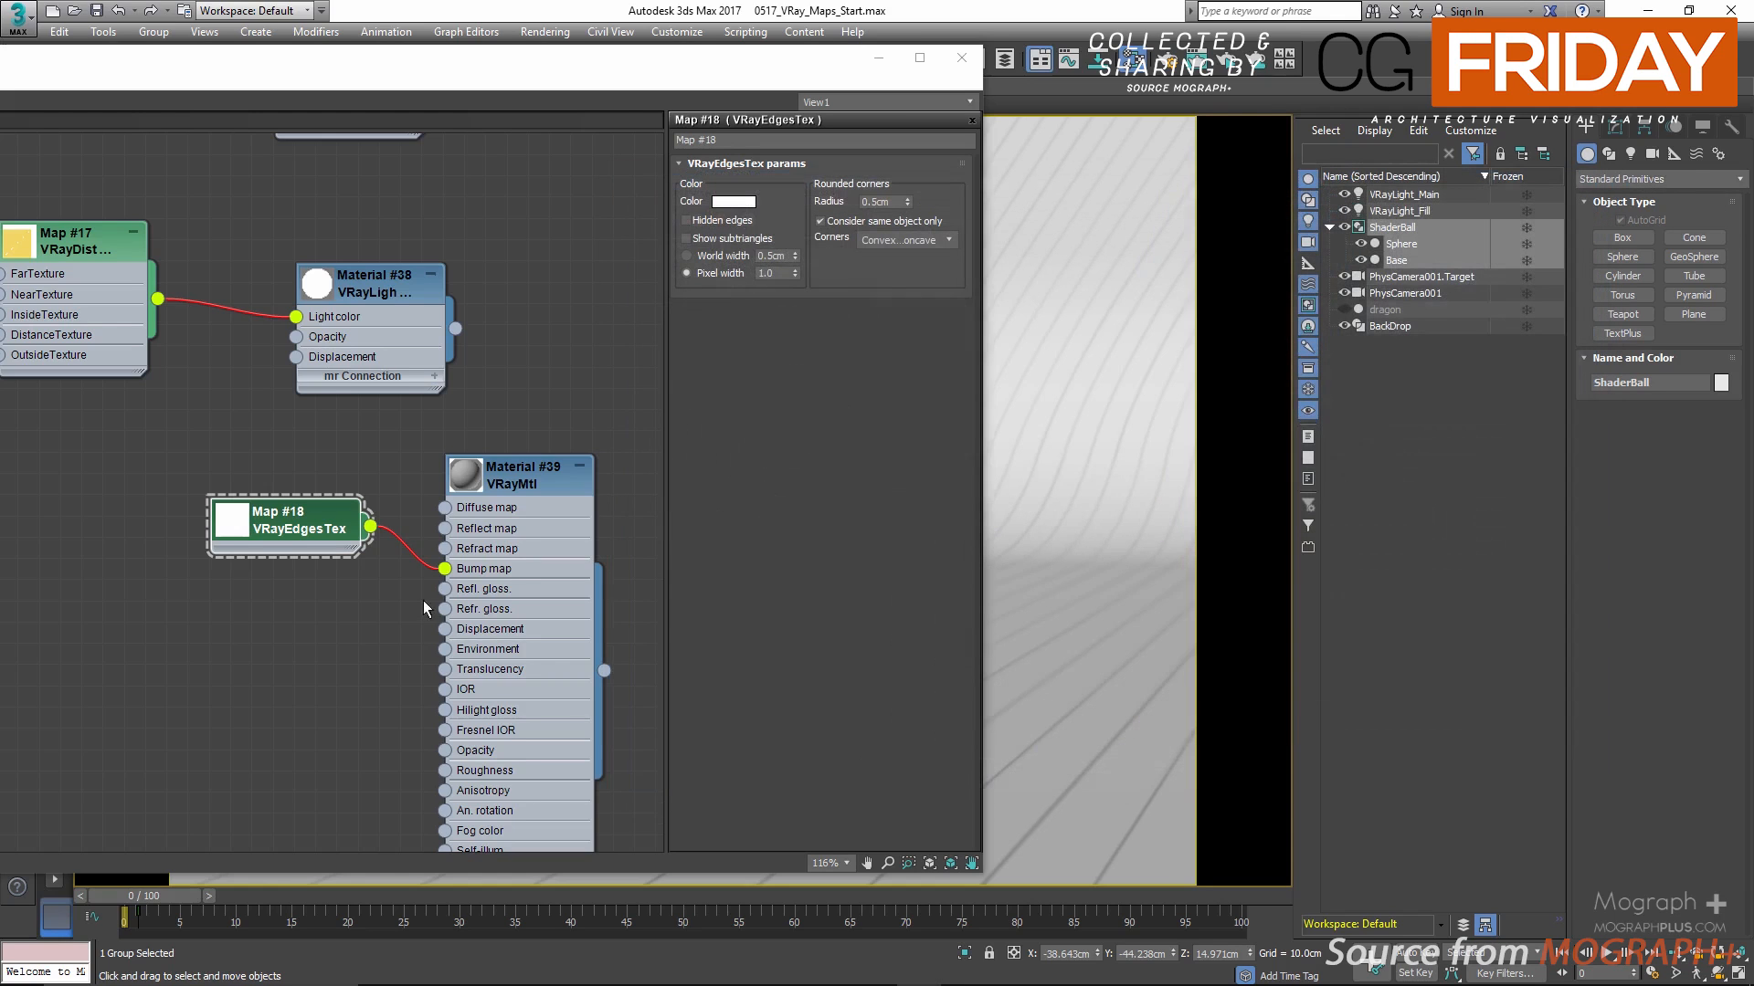
Step: Collapse the VRayMtl node's slots and reposition the material editor window to show the node view
{"action": "scroll", "coordinate": [401, 608], "scroll_direction": "down", "scroll_amount": 3}
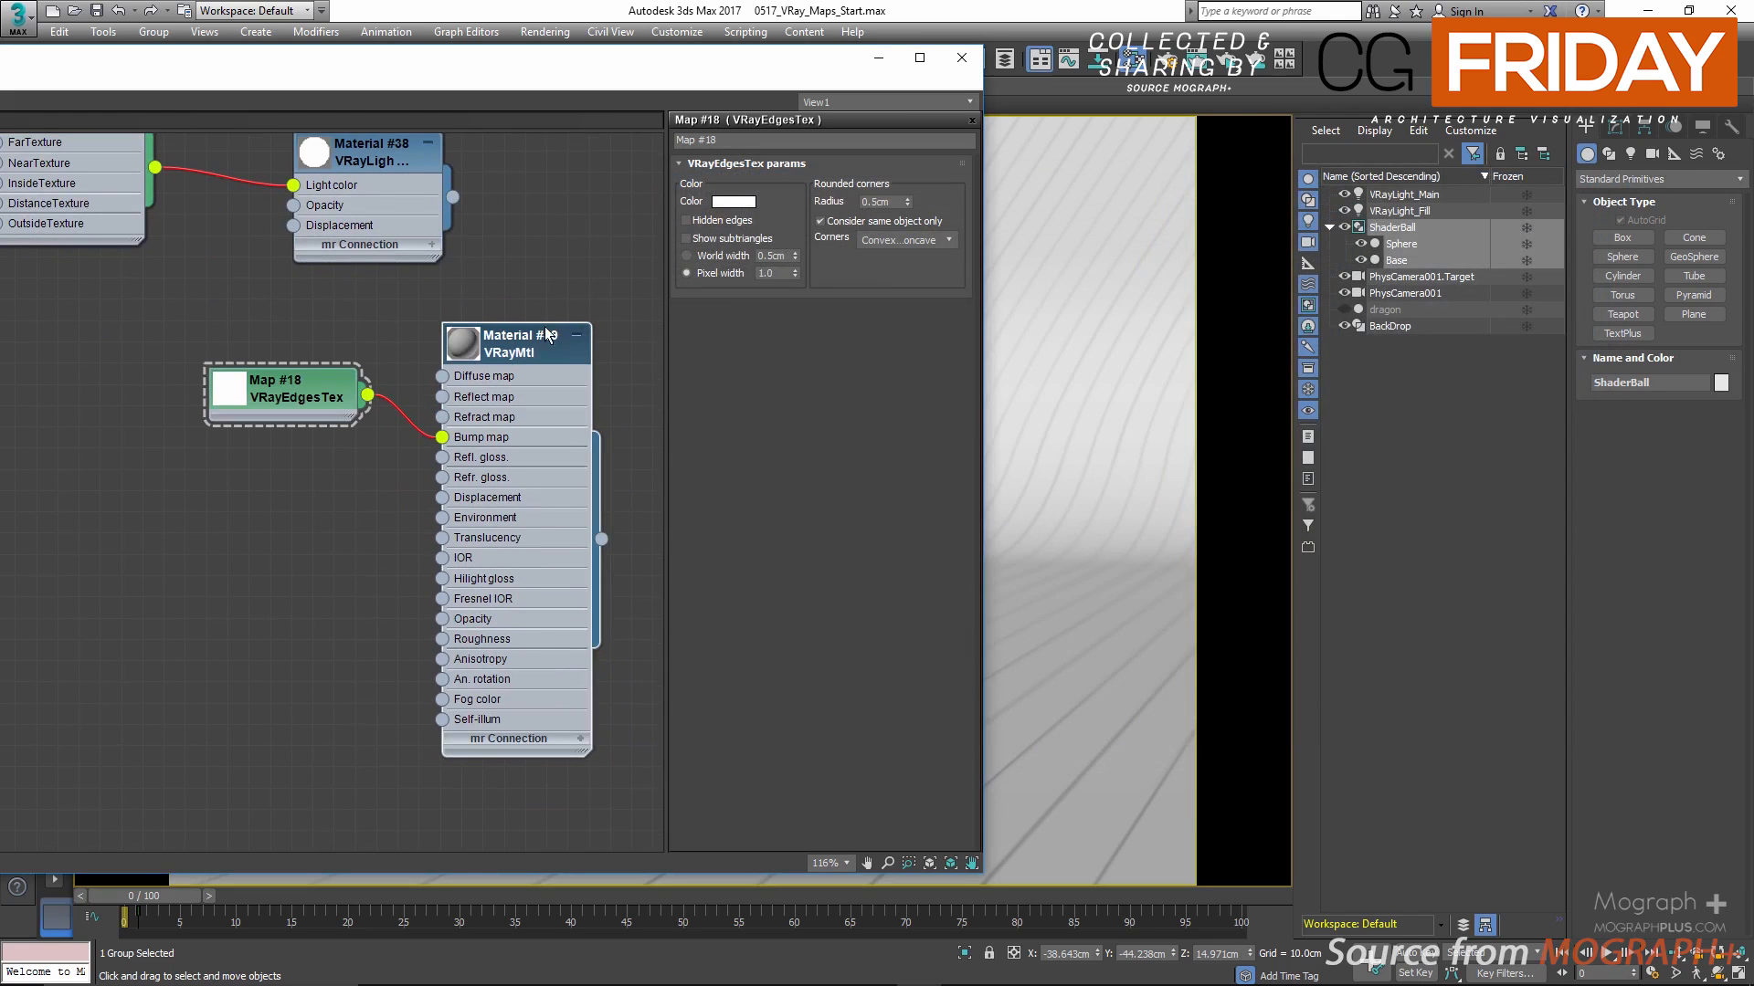
{"action": "left_click", "coordinate": [578, 338]}
{"action": "double_click", "coordinate": [641, 64]}
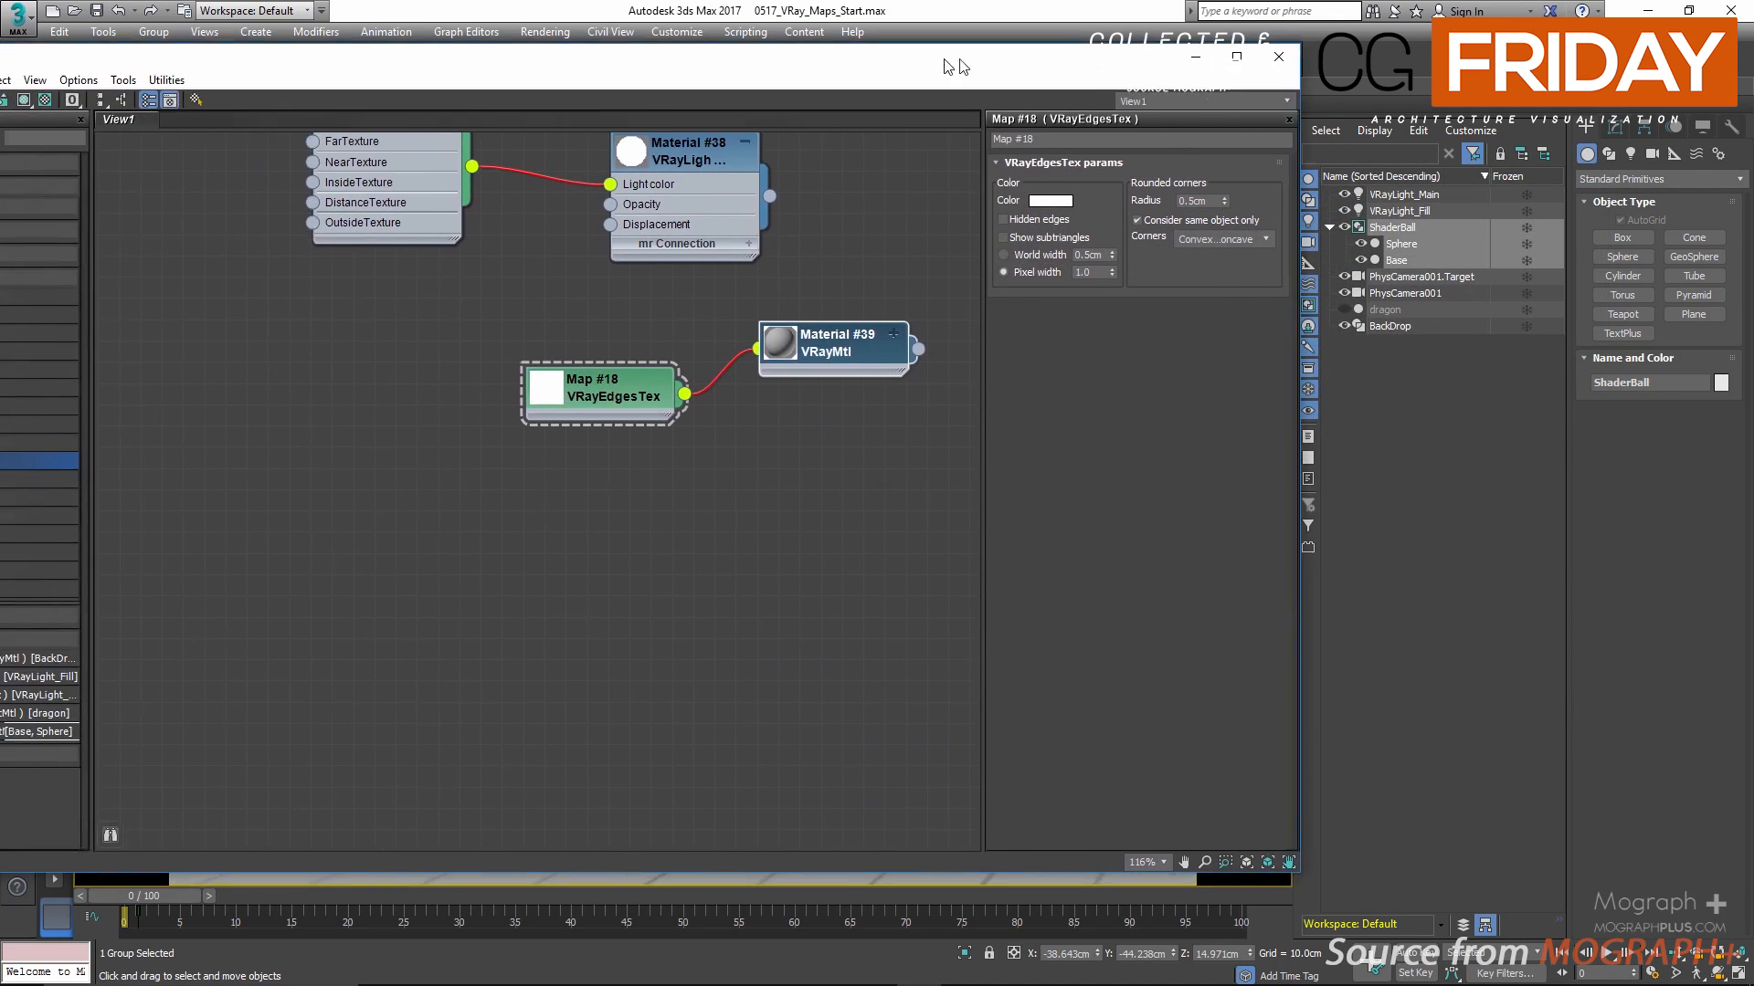
Step: Add a VRayMultiSubTex map below the VRayEdgesTex node, show its parameters, and position it in open space
{"action": "right_click", "coordinate": [611, 520]}
{"action": "mouse_move", "coordinate": [662, 522]}
{"action": "mouse_move", "coordinate": [857, 583]}
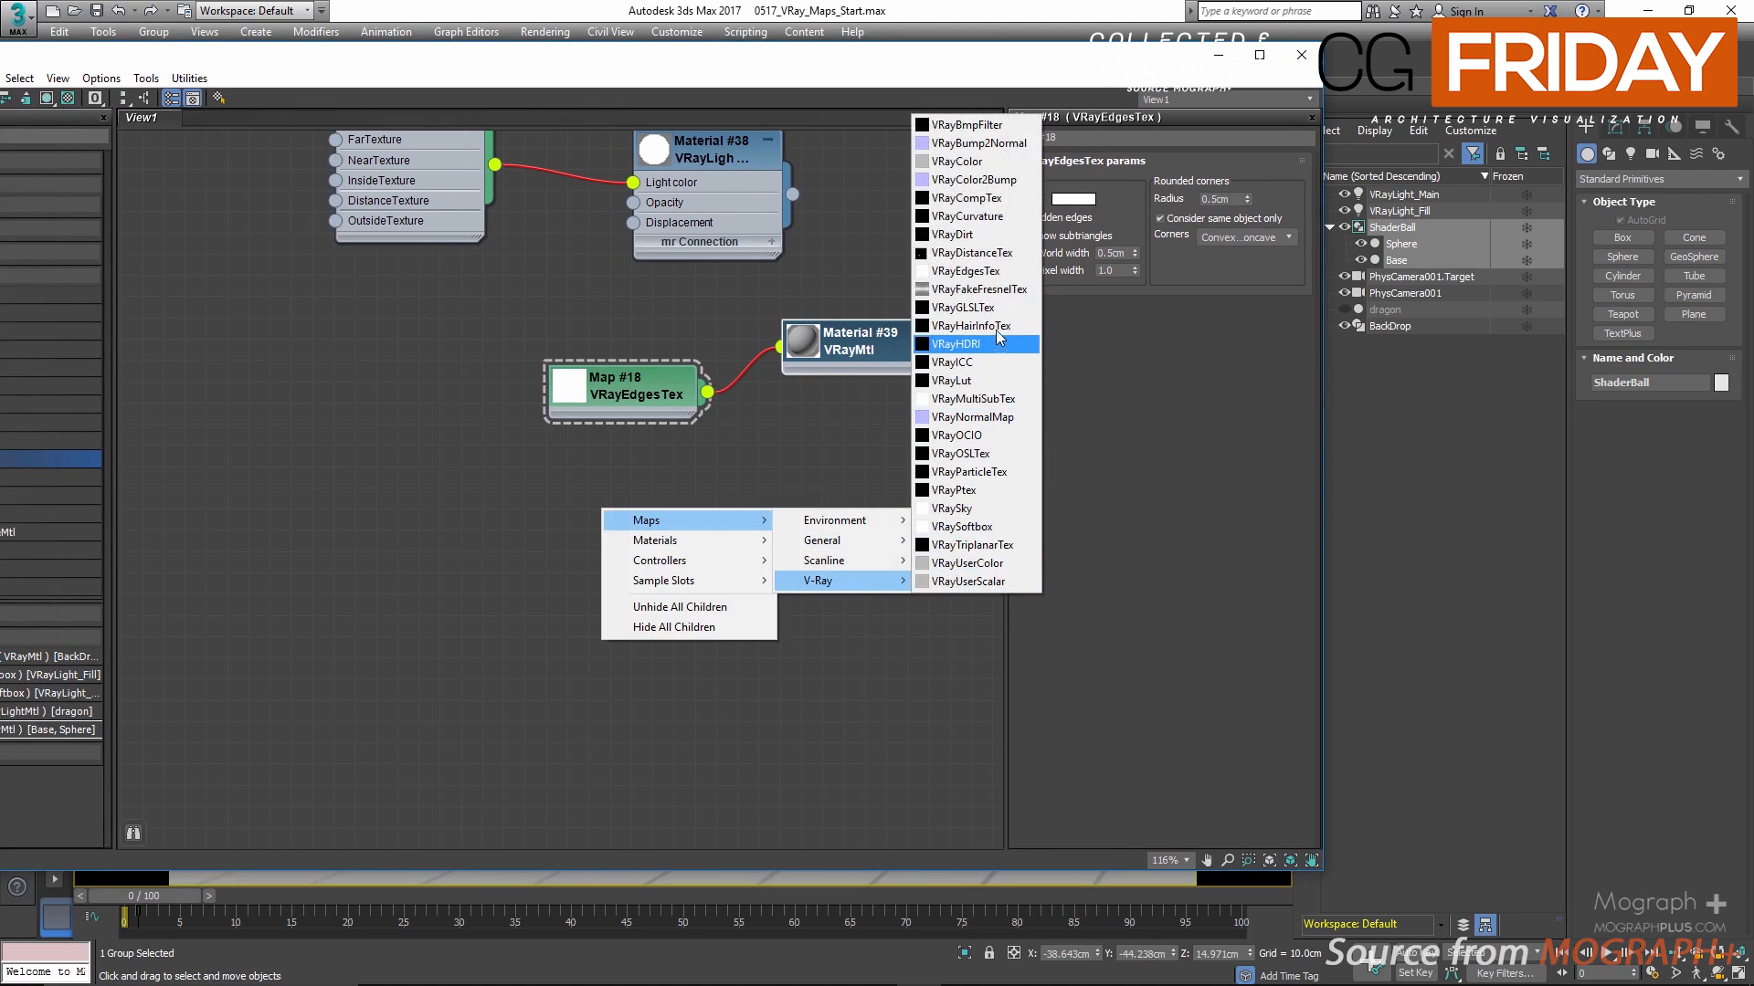
{"action": "left_click", "coordinate": [1017, 406]}
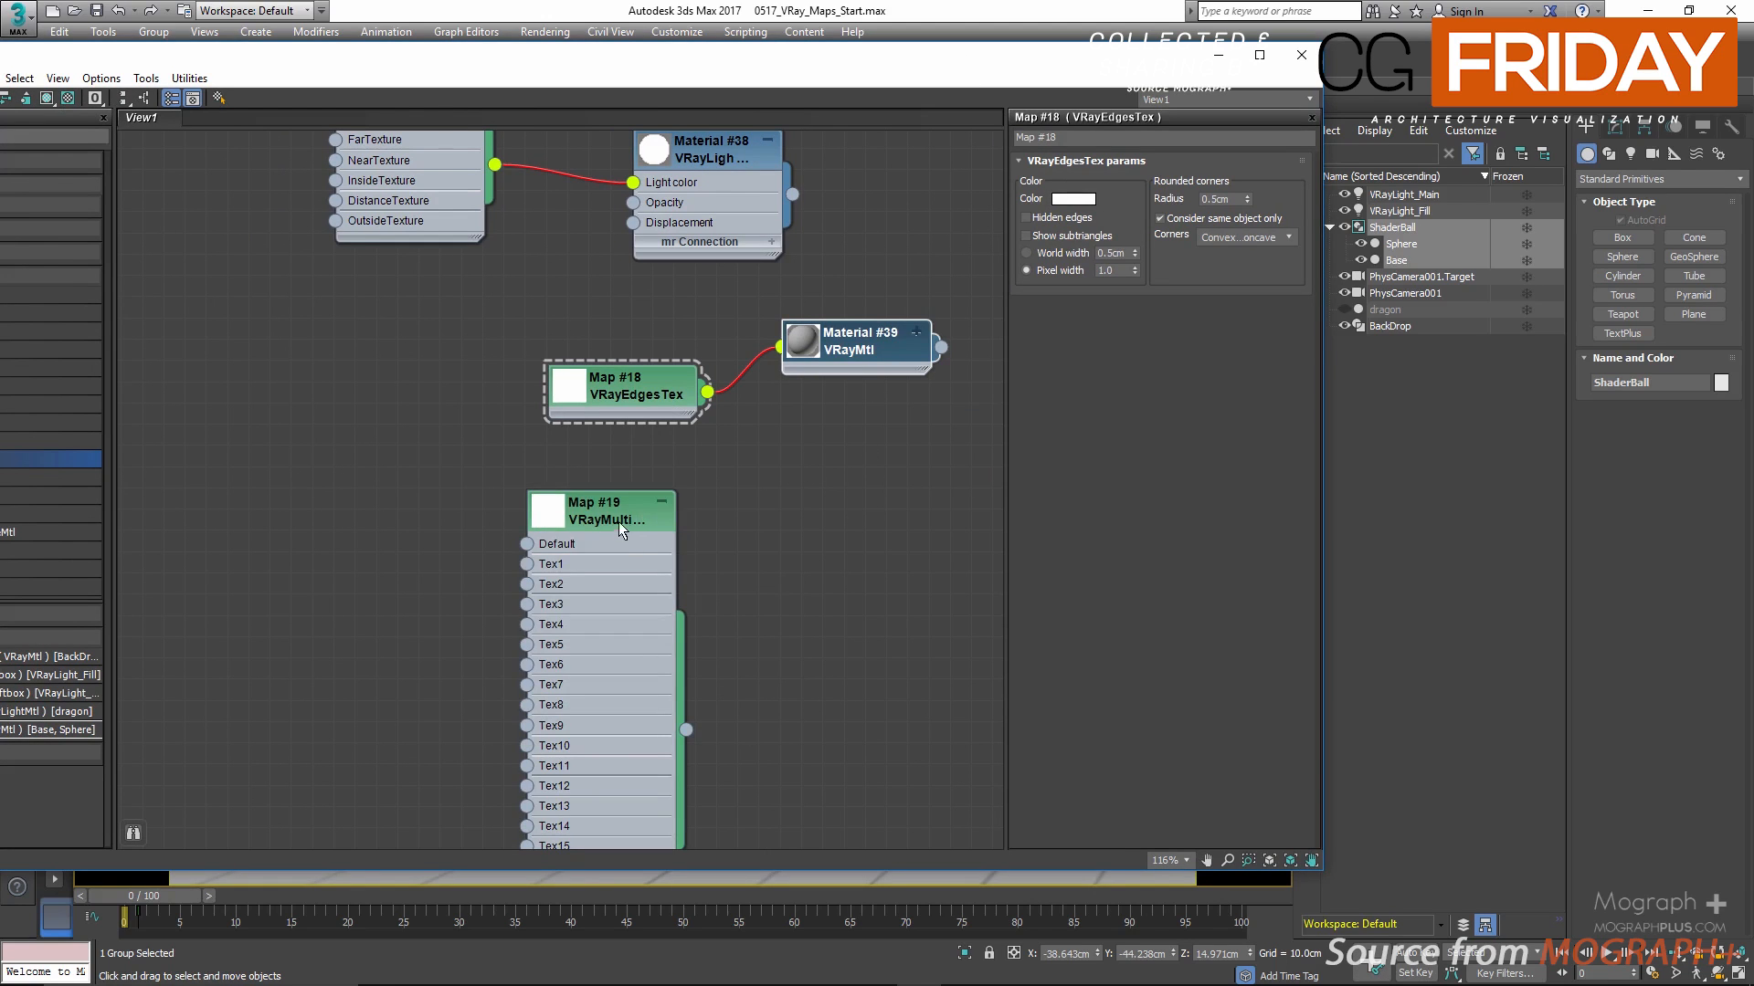
{"action": "left_click_drag", "start_coordinate": [618, 523], "coordinate": [644, 478]}
{"action": "double_click", "coordinate": [644, 478]}
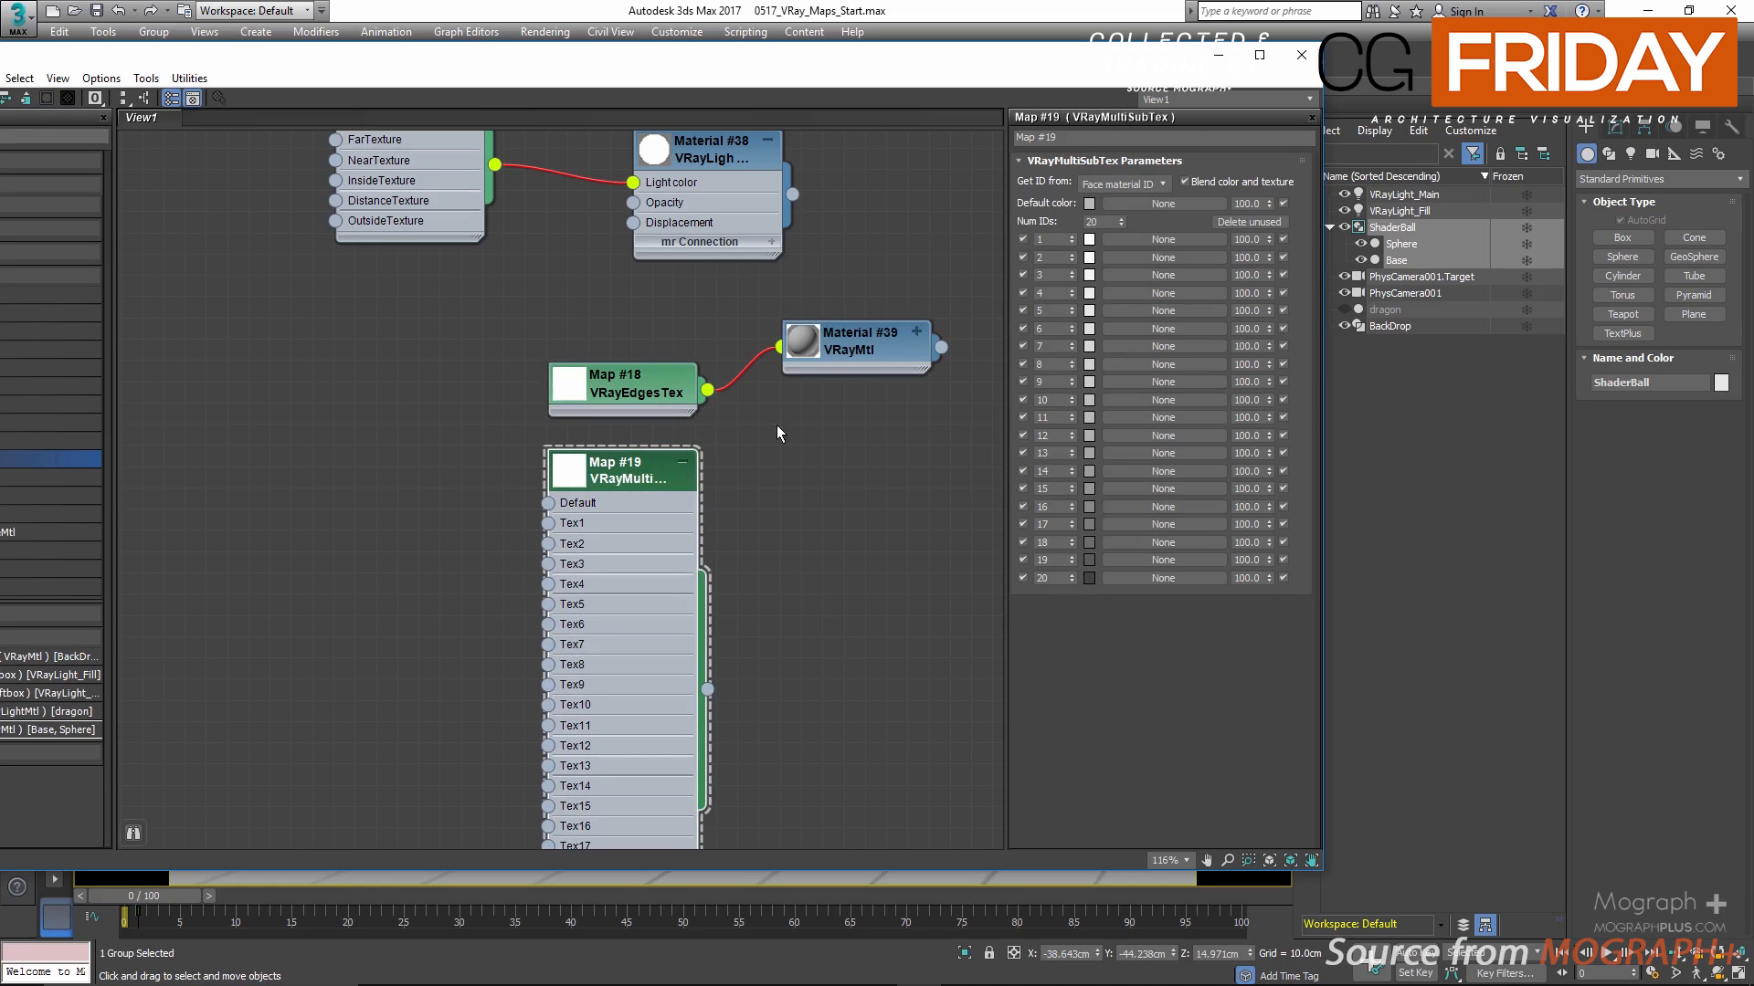
{"action": "middle_click_drag", "start_coordinate": [838, 458], "coordinate": [793, 184]}
{"action": "middle_click_drag", "start_coordinate": [793, 403], "coordinate": [795, 354]}
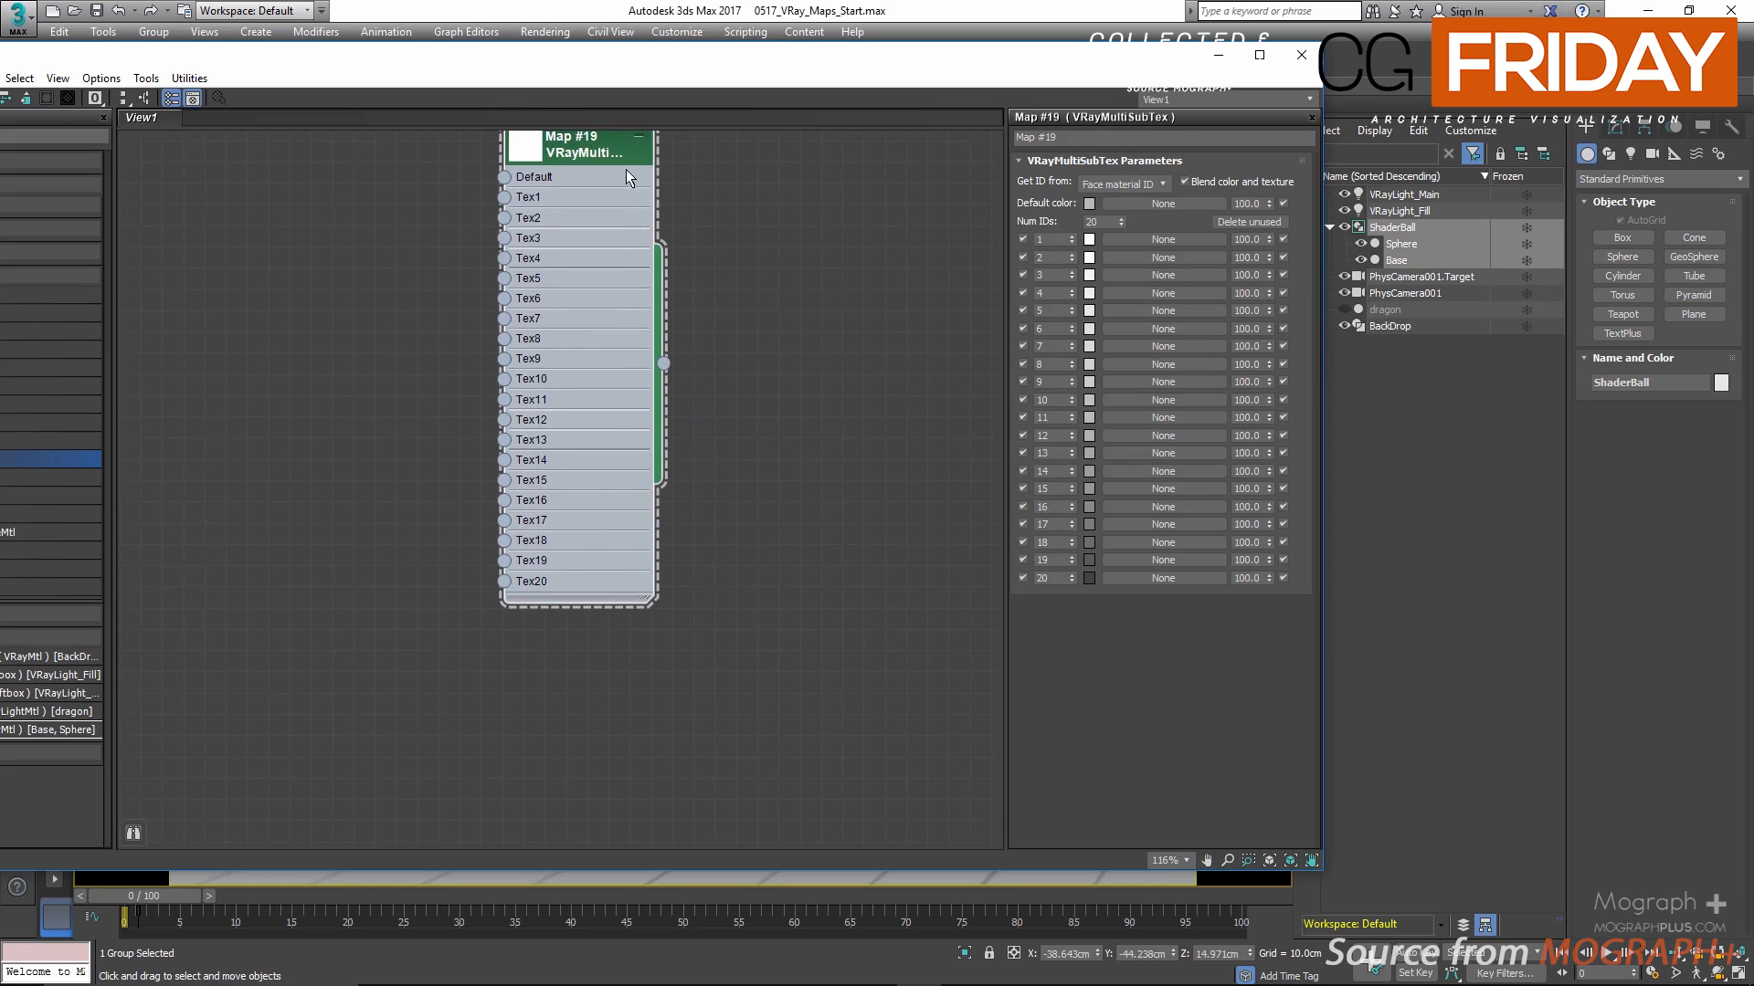
{"action": "left_click_drag", "start_coordinate": [603, 155], "coordinate": [603, 282]}
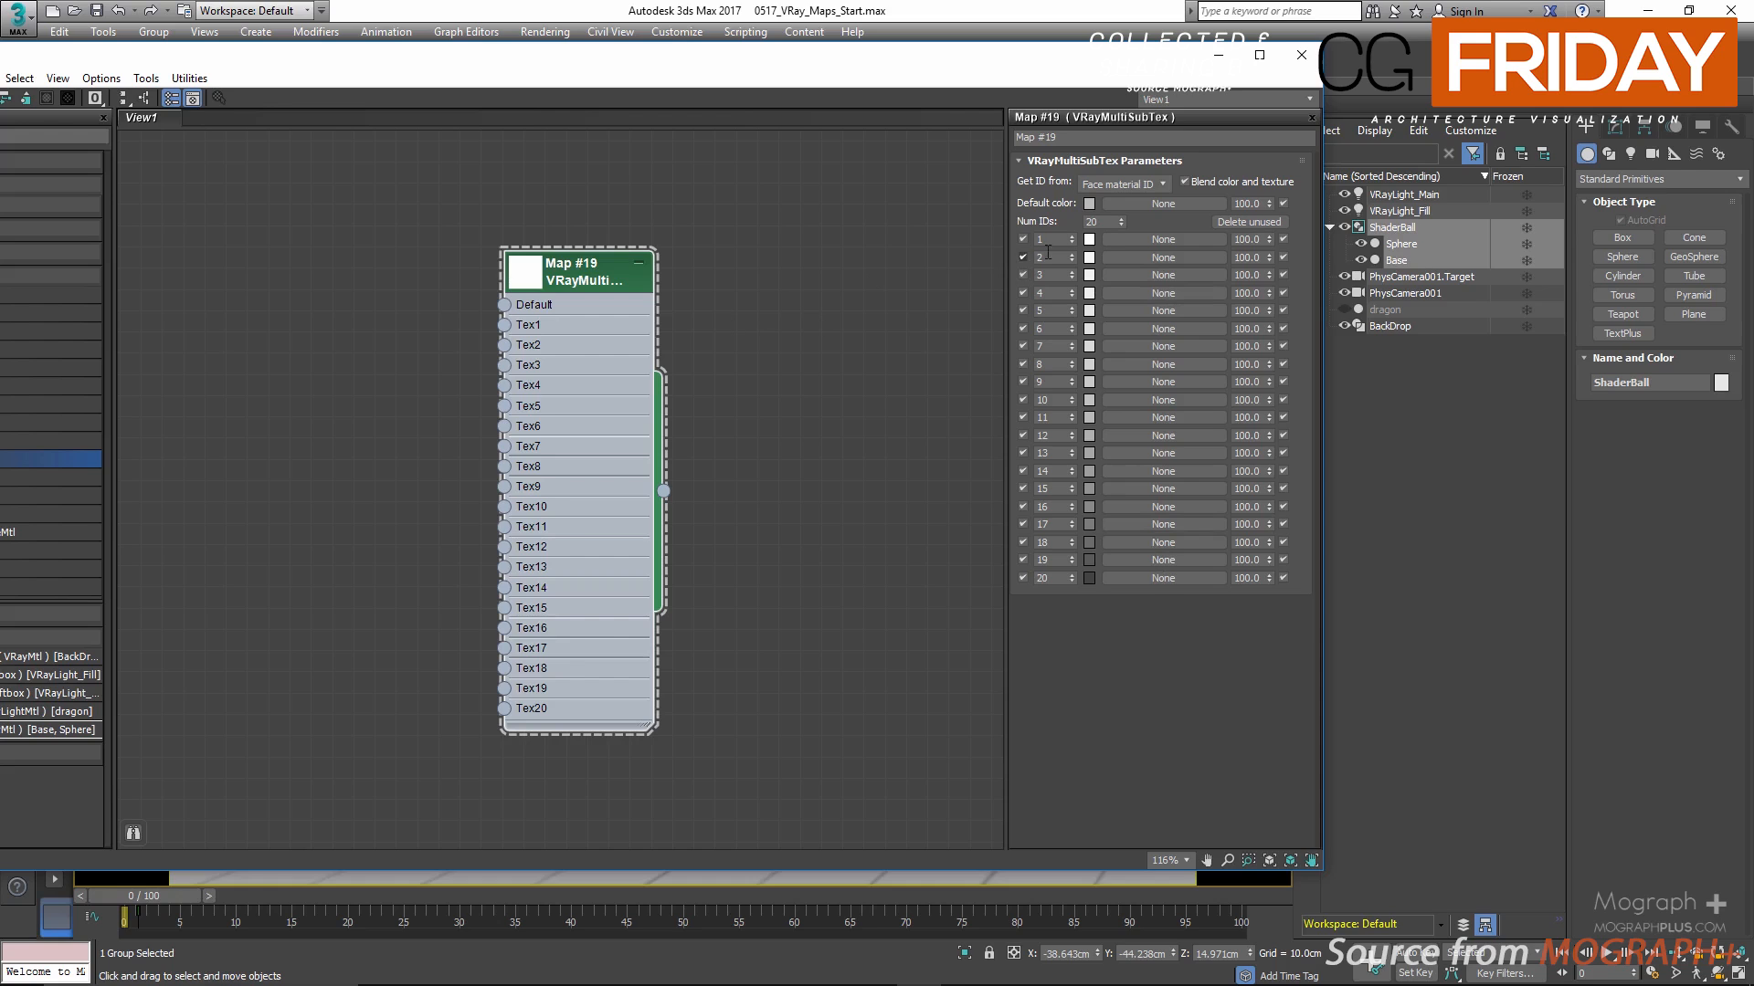
Step: Add a general Multi/Sub-Object material beside the VRayMultiSubTex node for comparison, and delete it
{"action": "right_click", "coordinate": [791, 292]}
{"action": "mouse_move", "coordinate": [831, 300]}
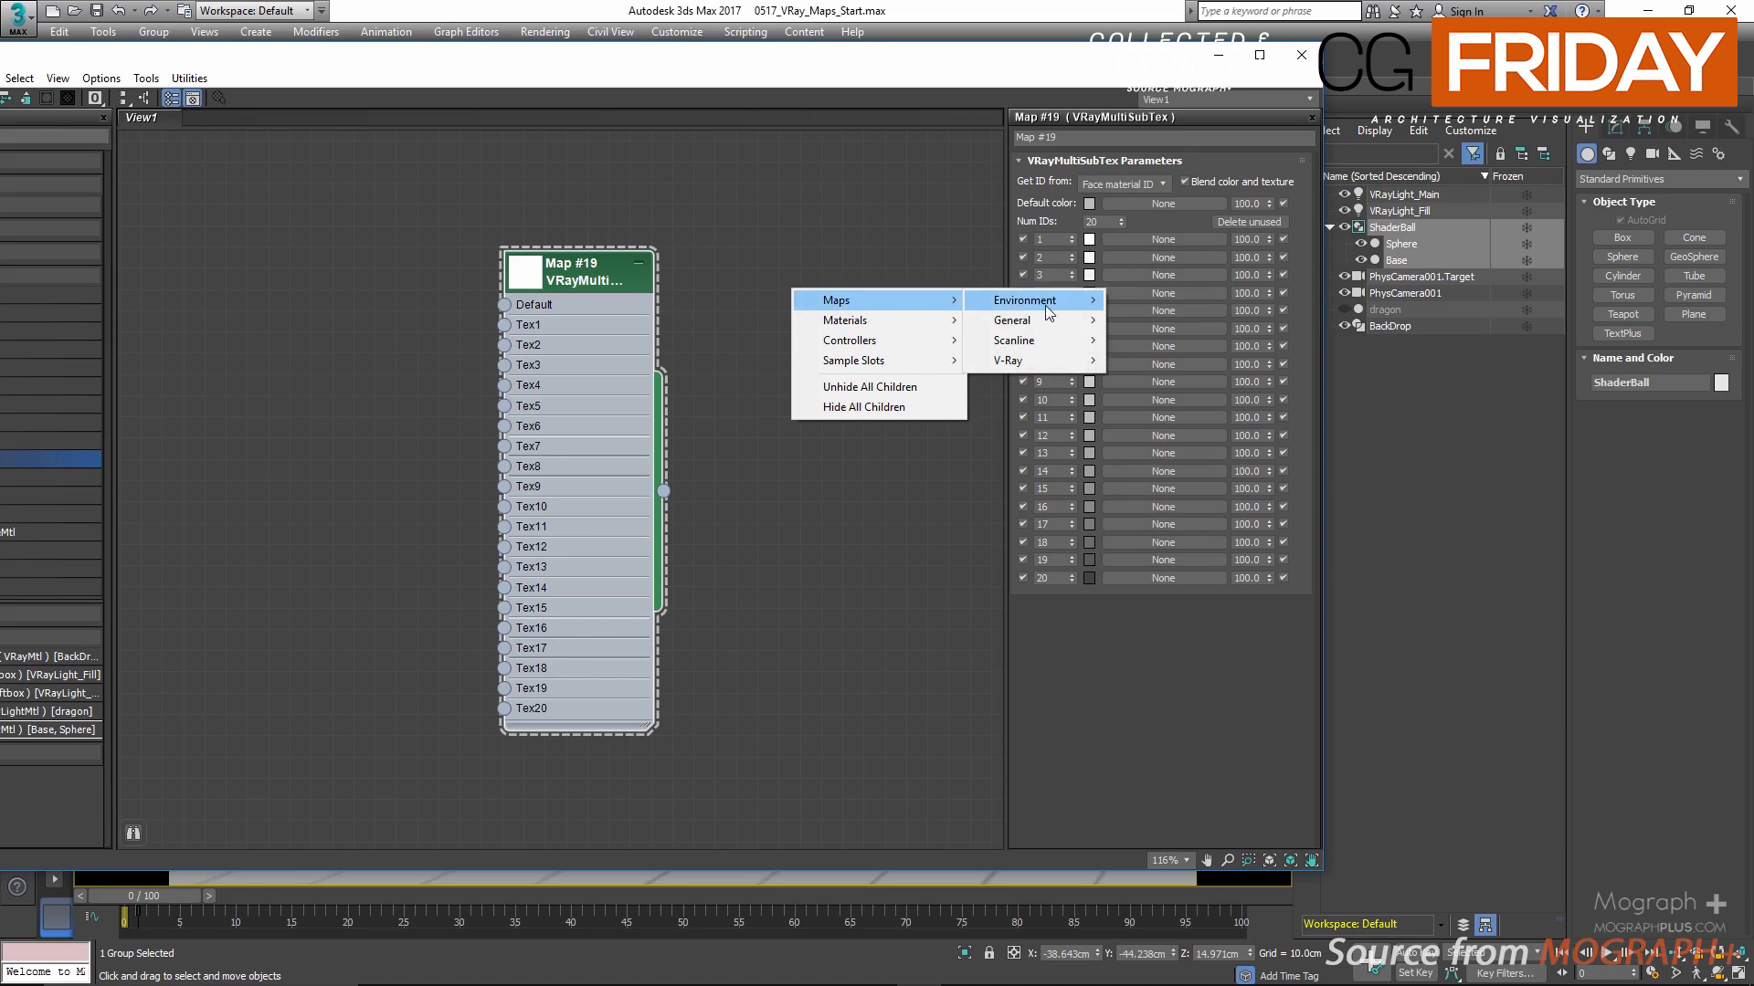
{"action": "mouse_move", "coordinate": [1059, 324]}
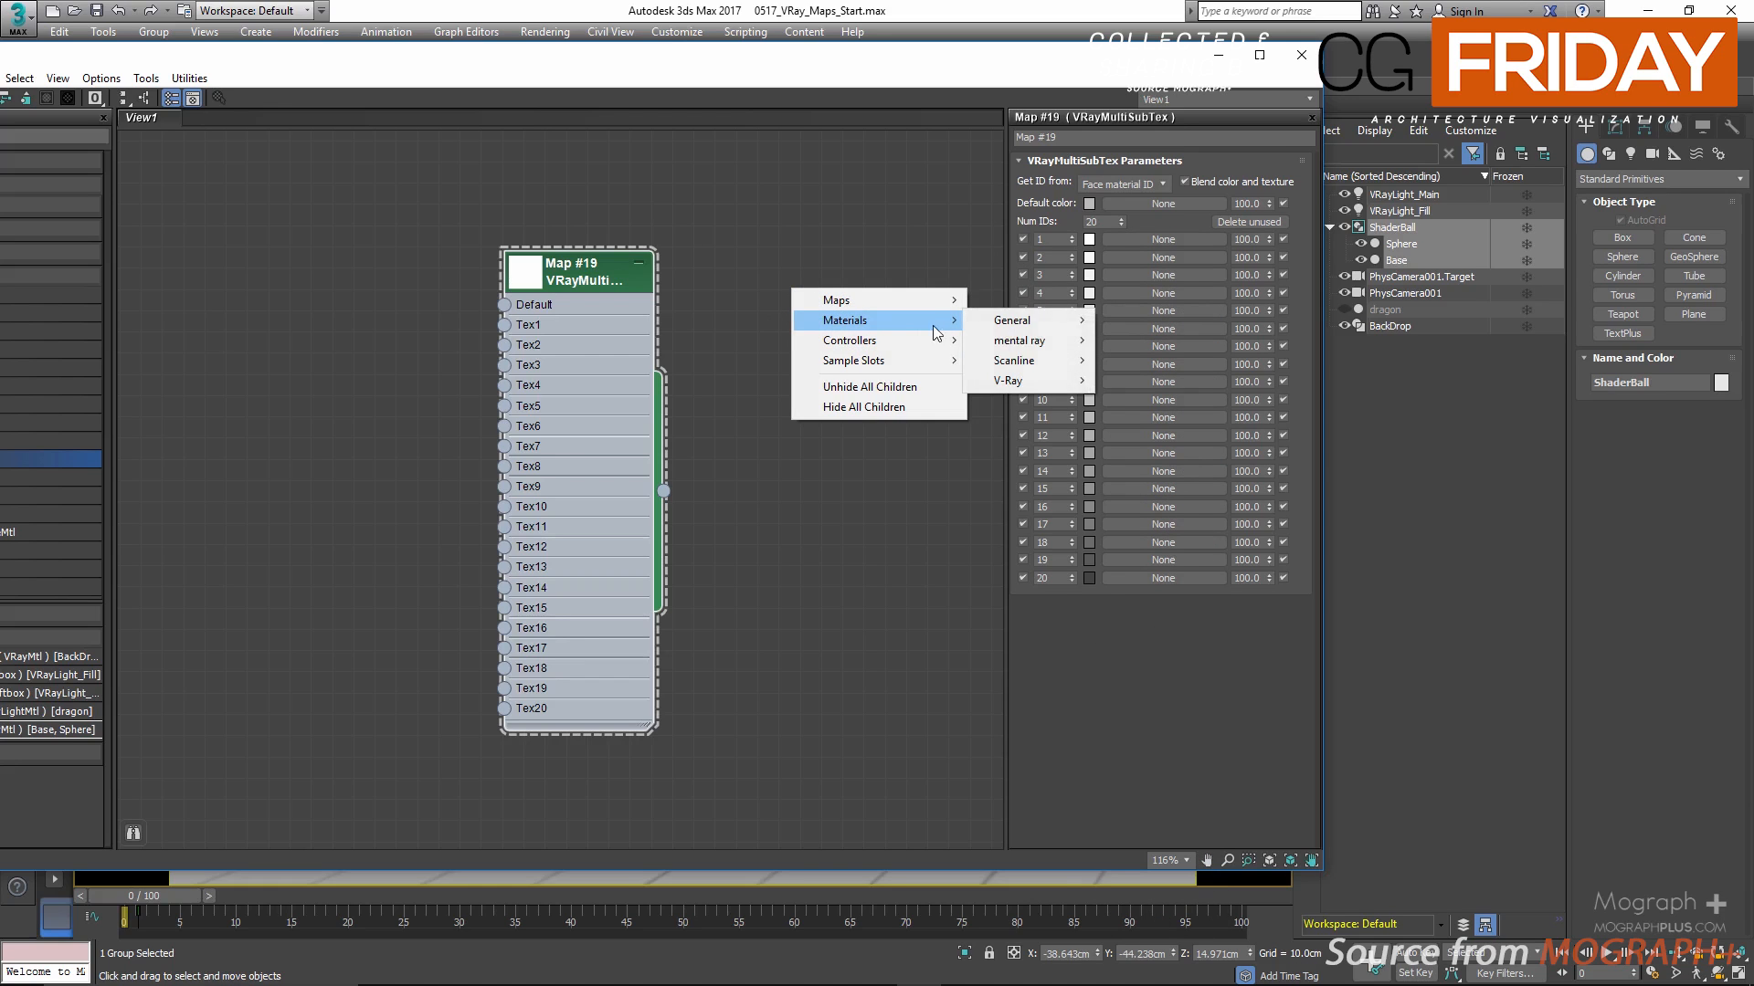
{"action": "mouse_move", "coordinate": [1028, 321]}
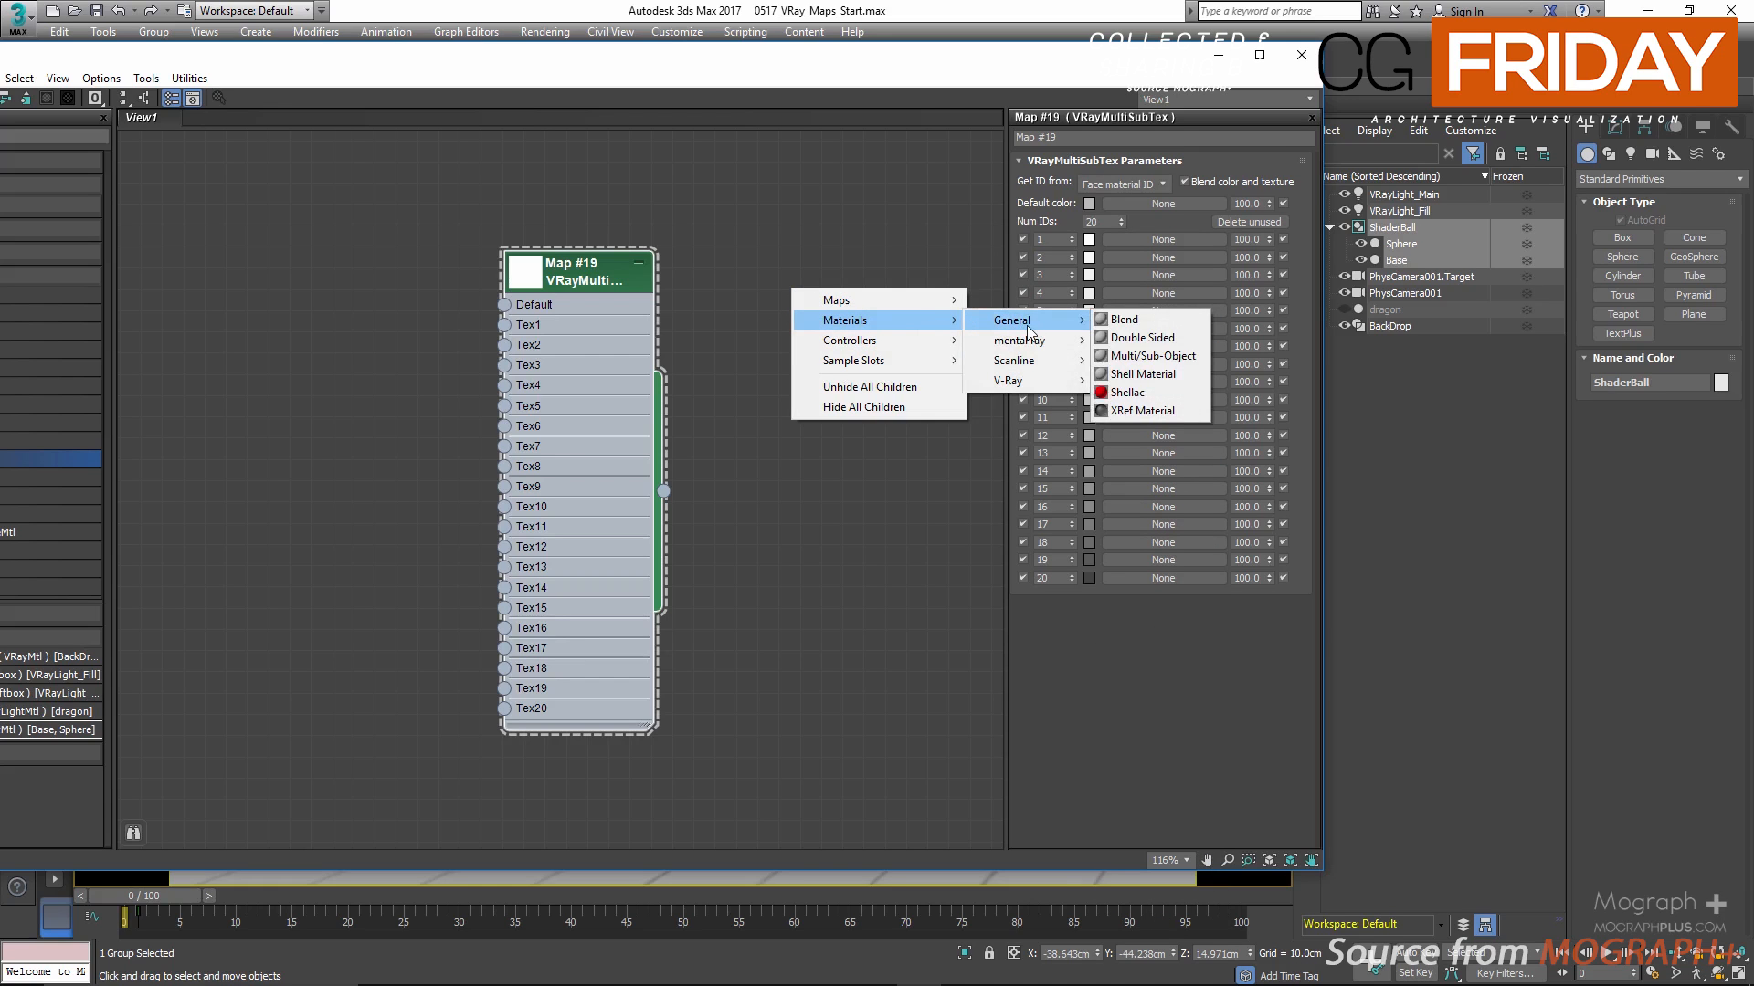
{"action": "left_click", "coordinate": [1151, 355]}
{"action": "double_click", "coordinate": [842, 287]}
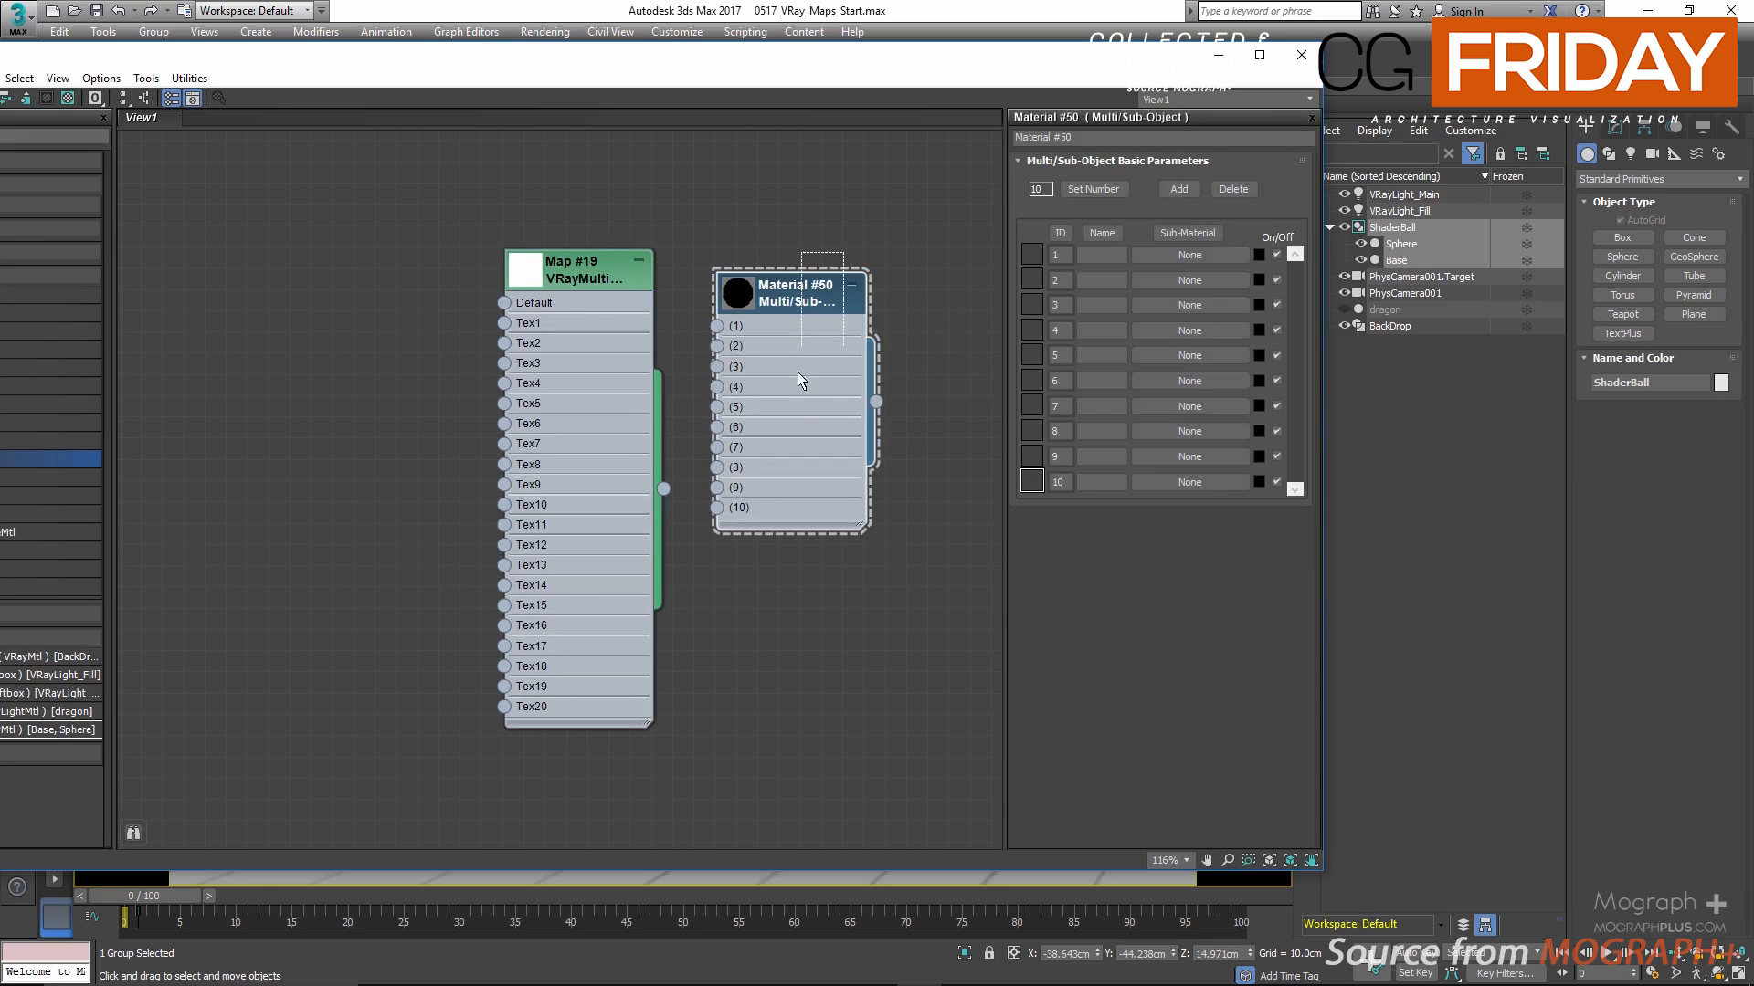
{"action": "key", "text": "Delete"}
Step: Show the VRayMultiSubTex node's parameters, set its number of IDs to 5, and view the ID source options
{"action": "double_click", "coordinate": [588, 281]}
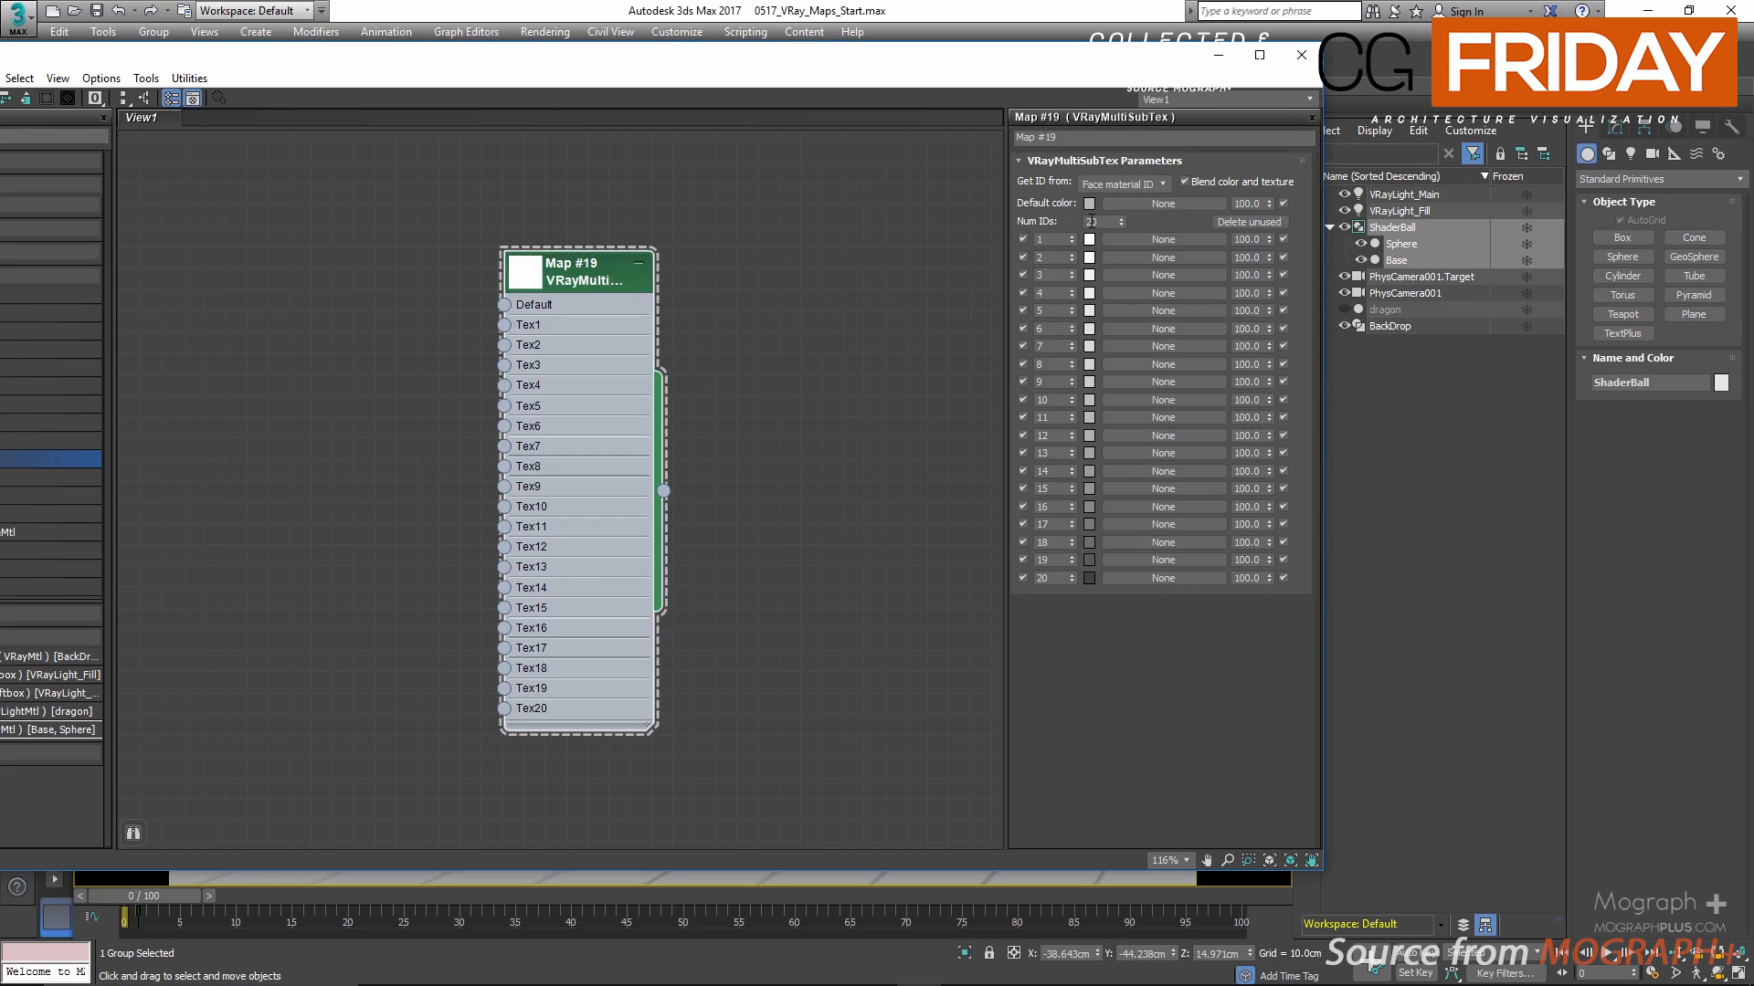
{"action": "double_click", "coordinate": [1090, 221]}
{"action": "type", "text": "5"}
{"action": "key", "text": "Return"}
{"action": "left_click", "coordinate": [1131, 184]}
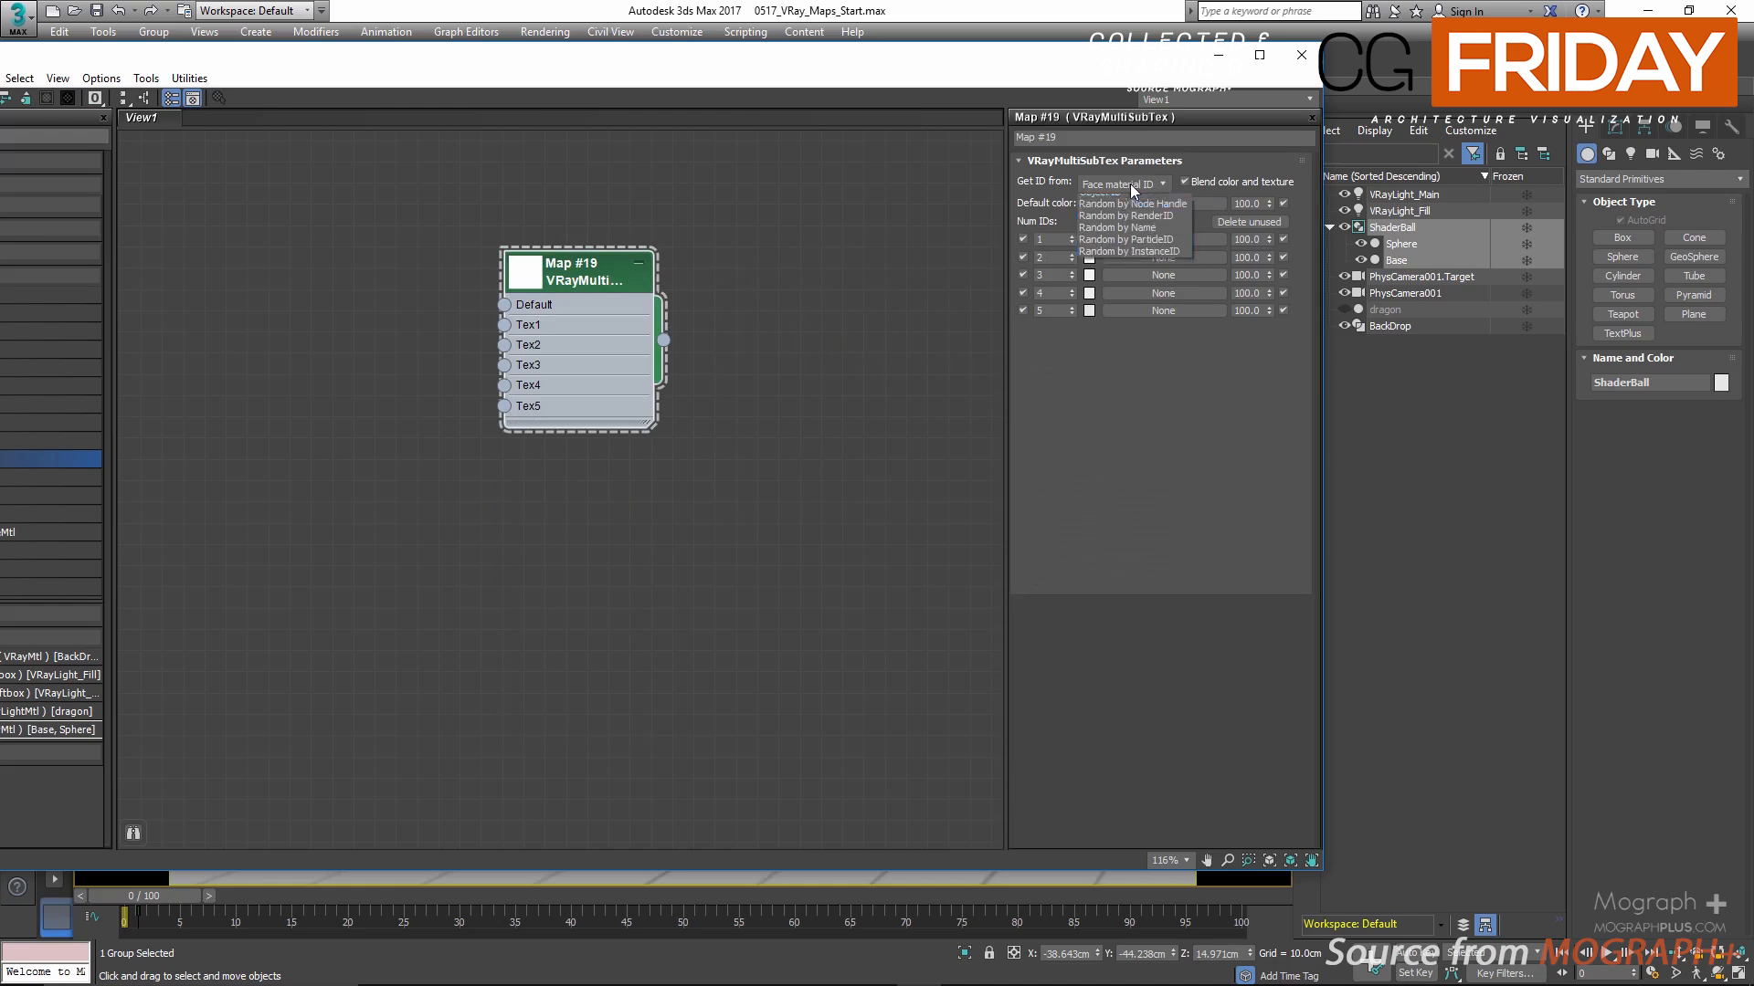
{"action": "left_click", "coordinate": [1131, 184]}
Step: Set the color of ID 1 to purple with hue 199, saturation 203 and value 192
{"action": "left_click", "coordinate": [1088, 240]}
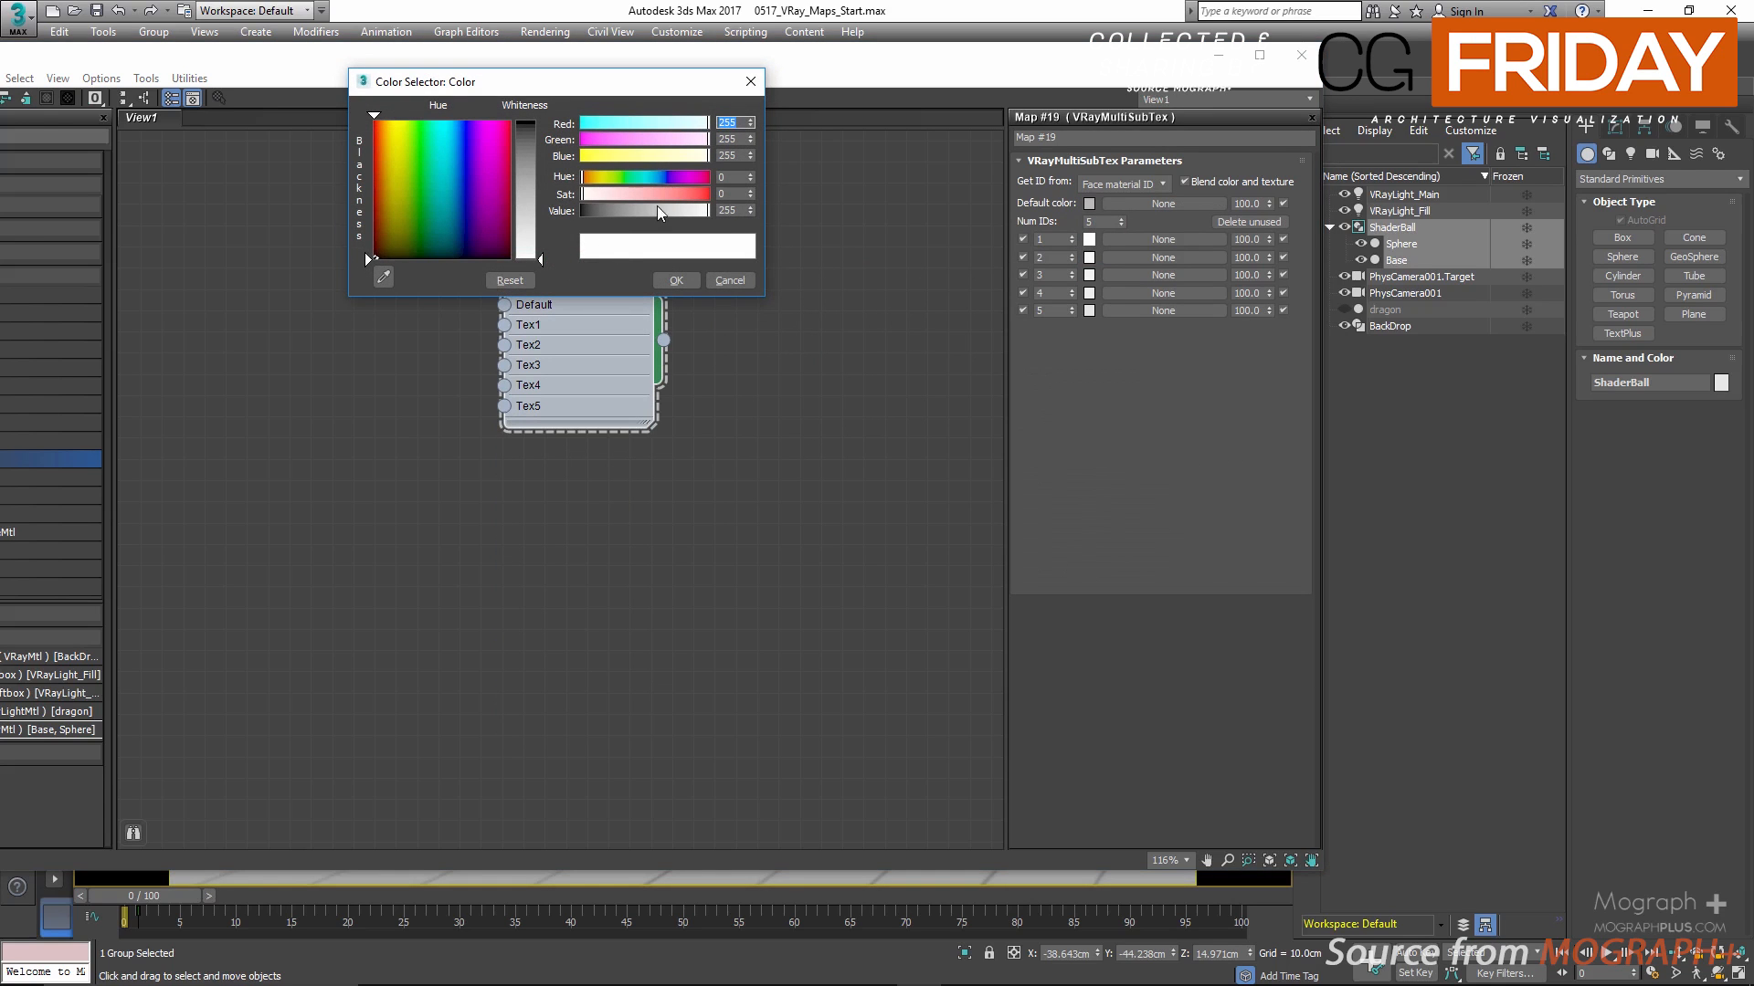
{"action": "left_click", "coordinate": [697, 175]}
{"action": "left_click", "coordinate": [681, 193]}
{"action": "left_click", "coordinate": [679, 178]}
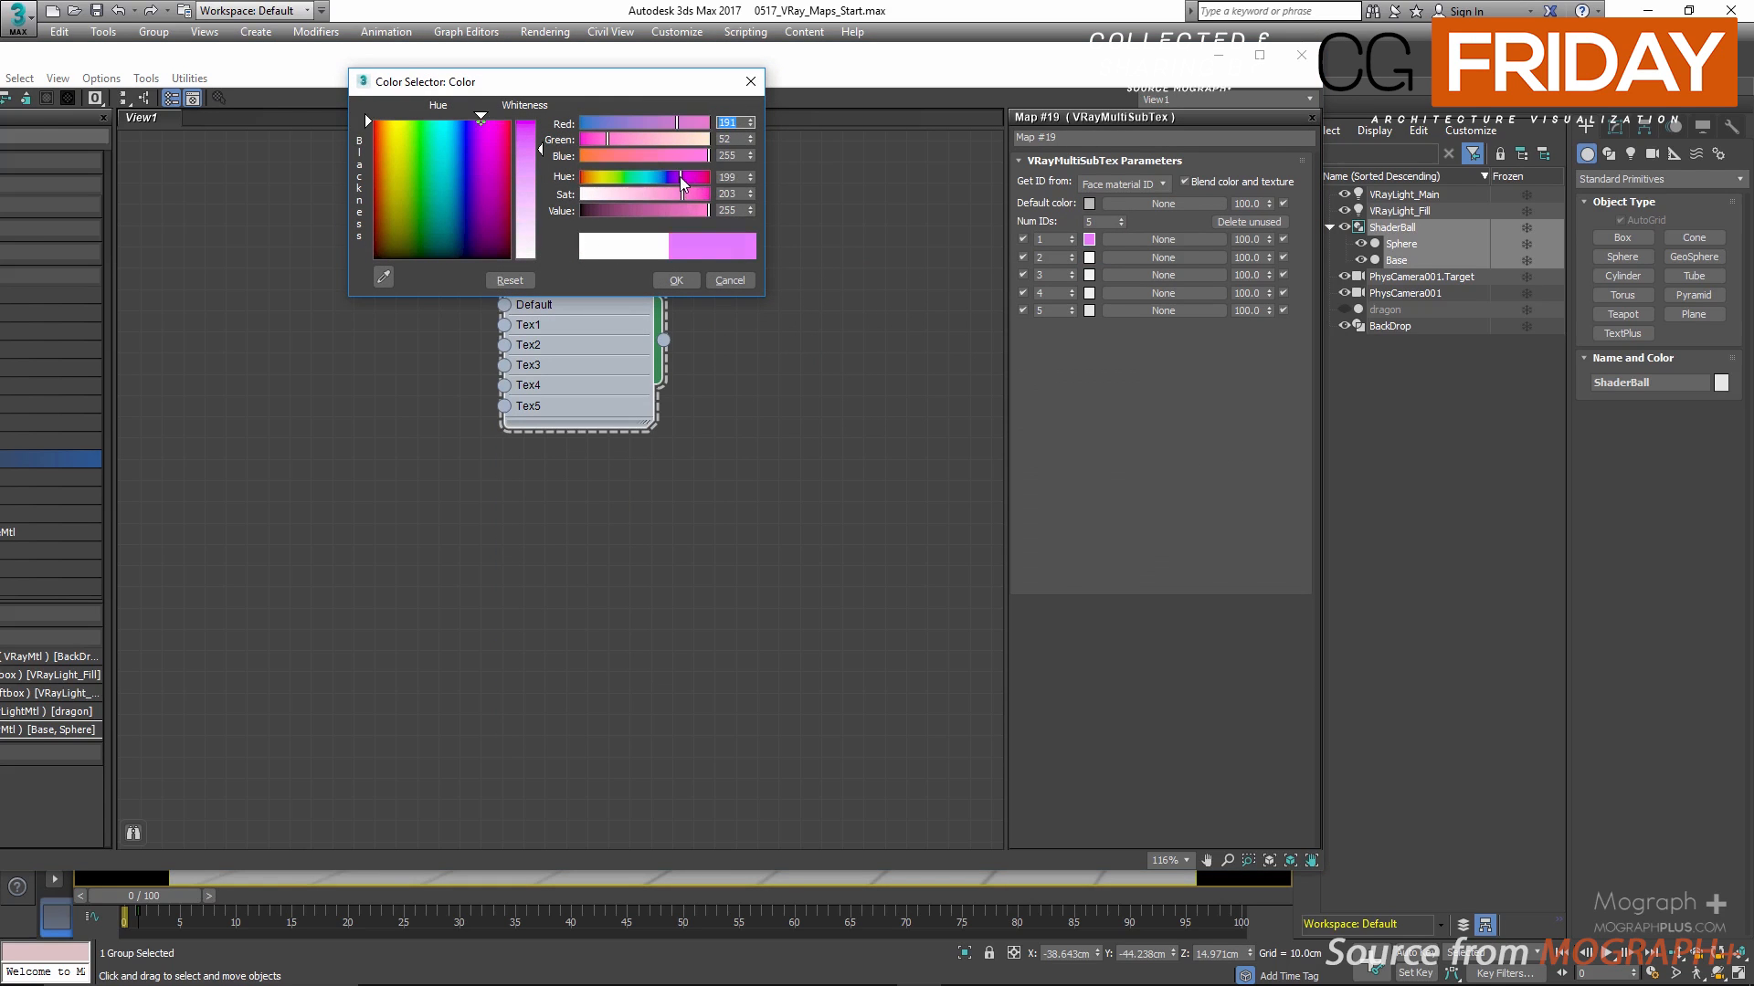
{"action": "left_click", "coordinate": [672, 210]}
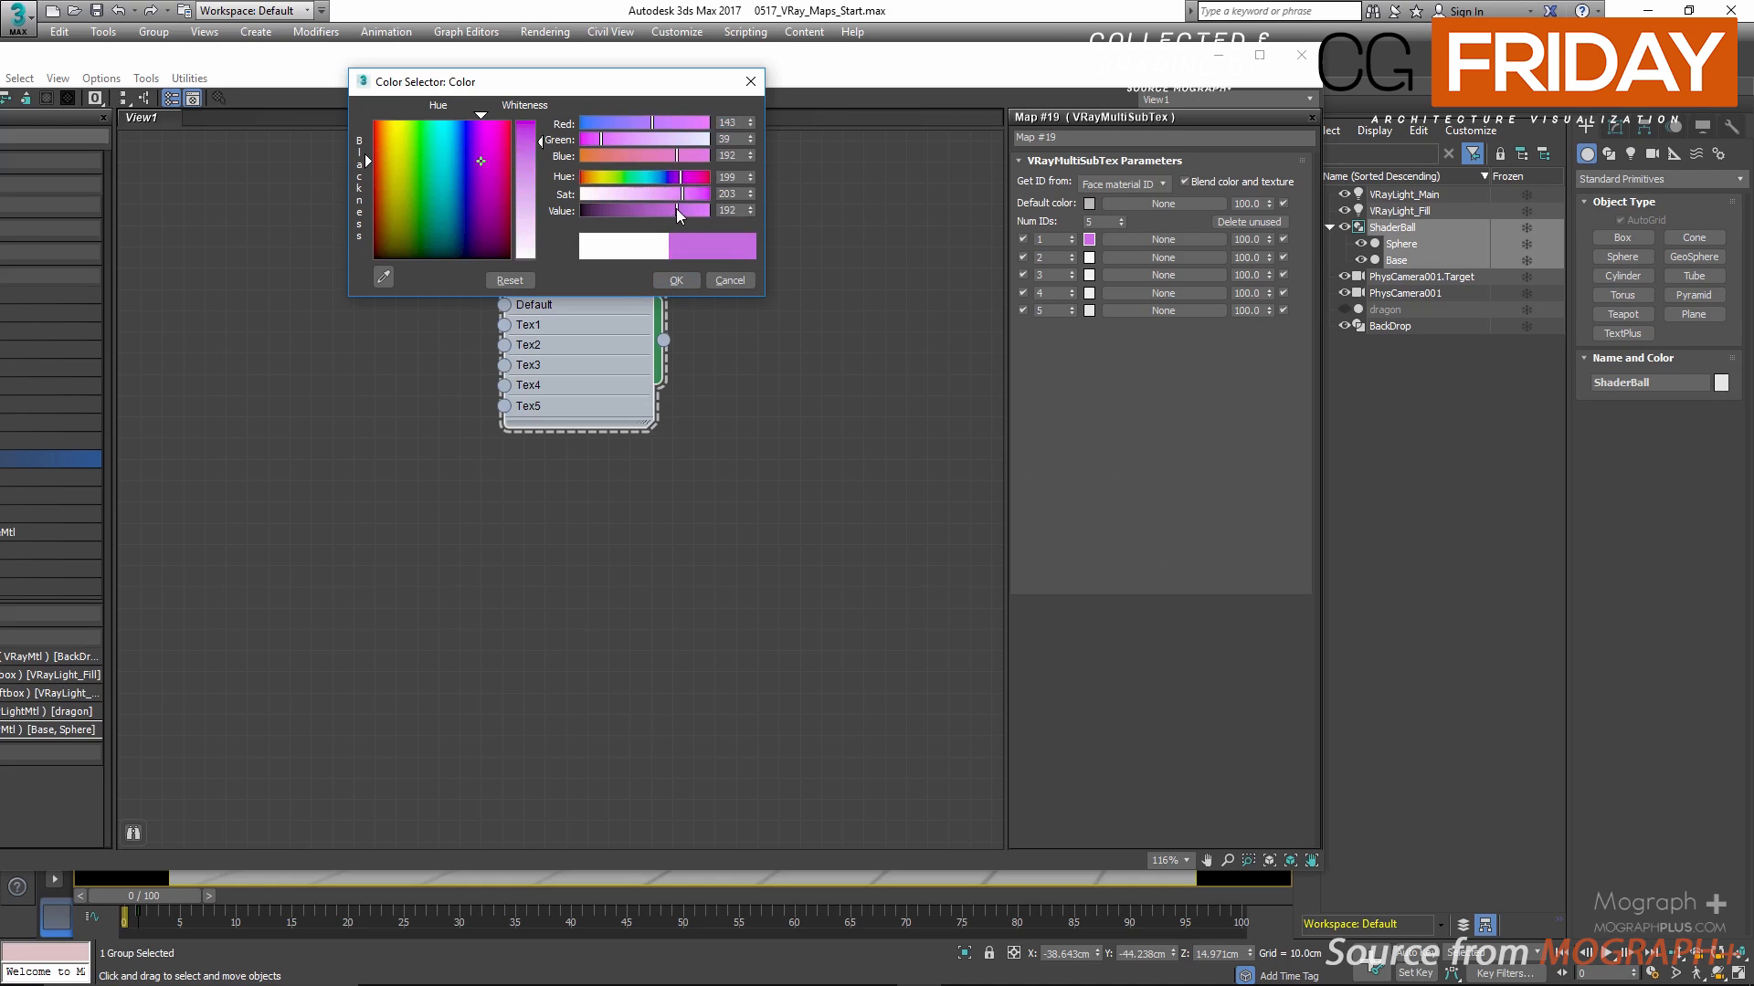
{"action": "left_click", "coordinate": [680, 280]}
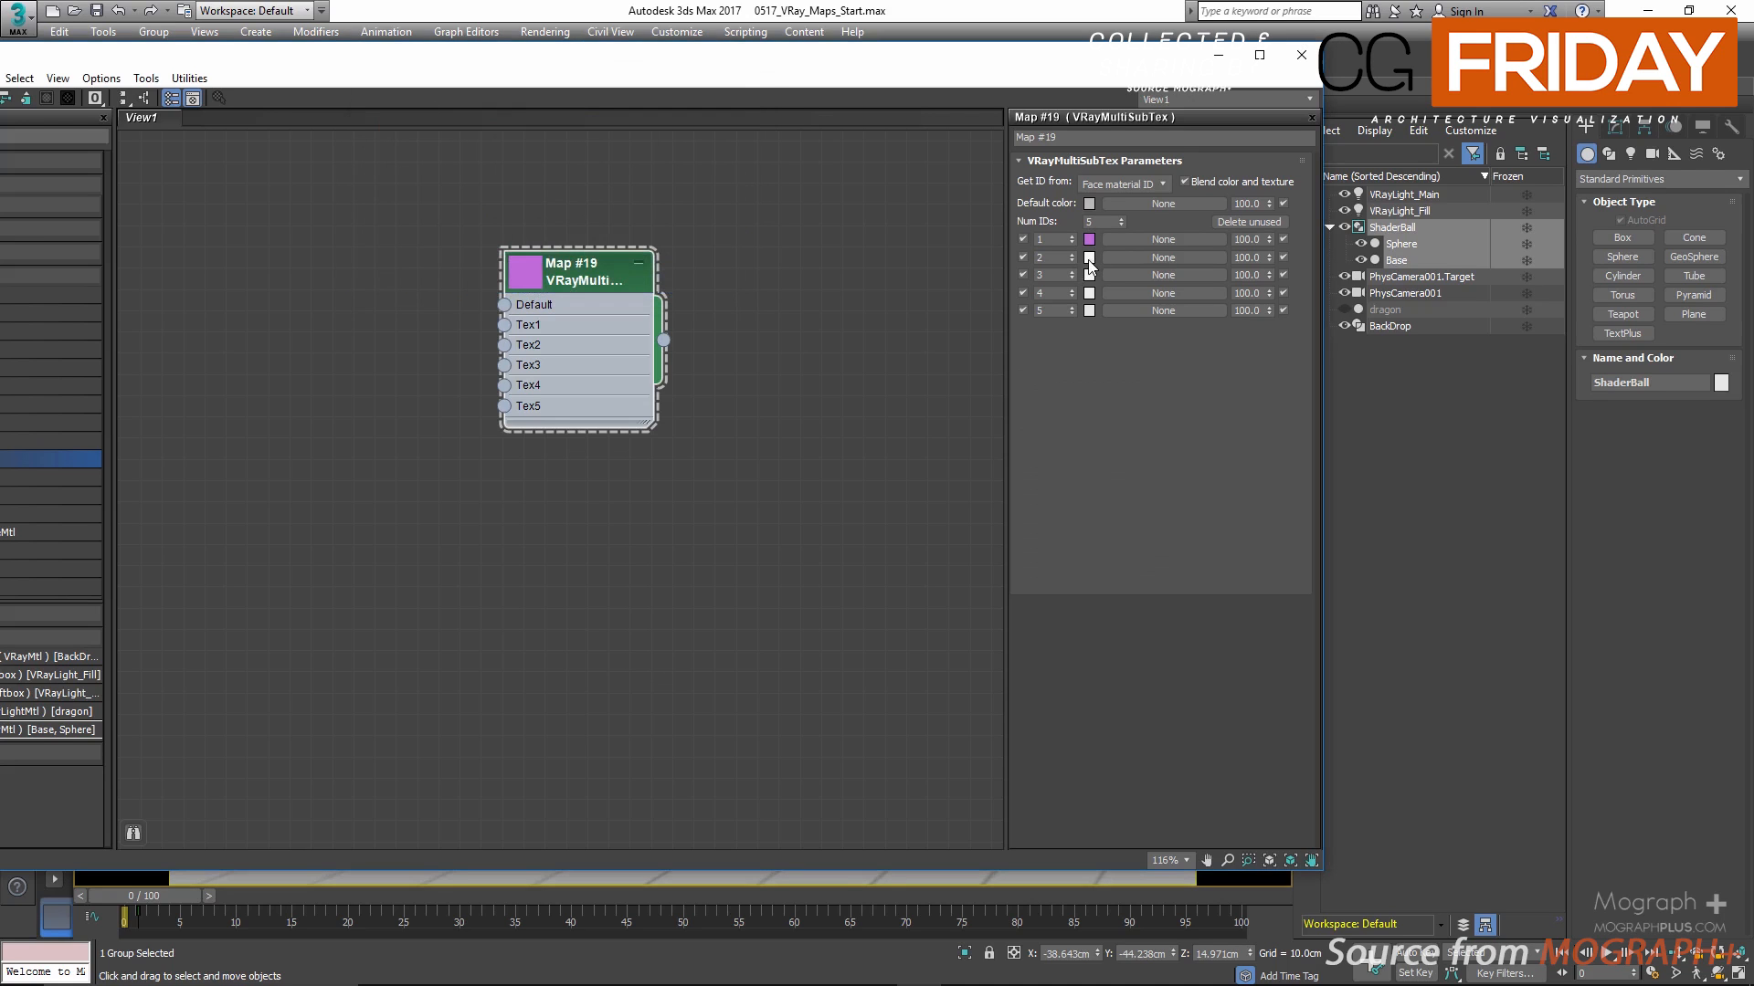
Step: Set the color of ID 2 to a slightly darkened cyan with hue 137 and saturation 196
{"action": "left_click", "coordinate": [1089, 257]}
{"action": "left_click", "coordinate": [681, 194]}
{"action": "left_click", "coordinate": [649, 177]}
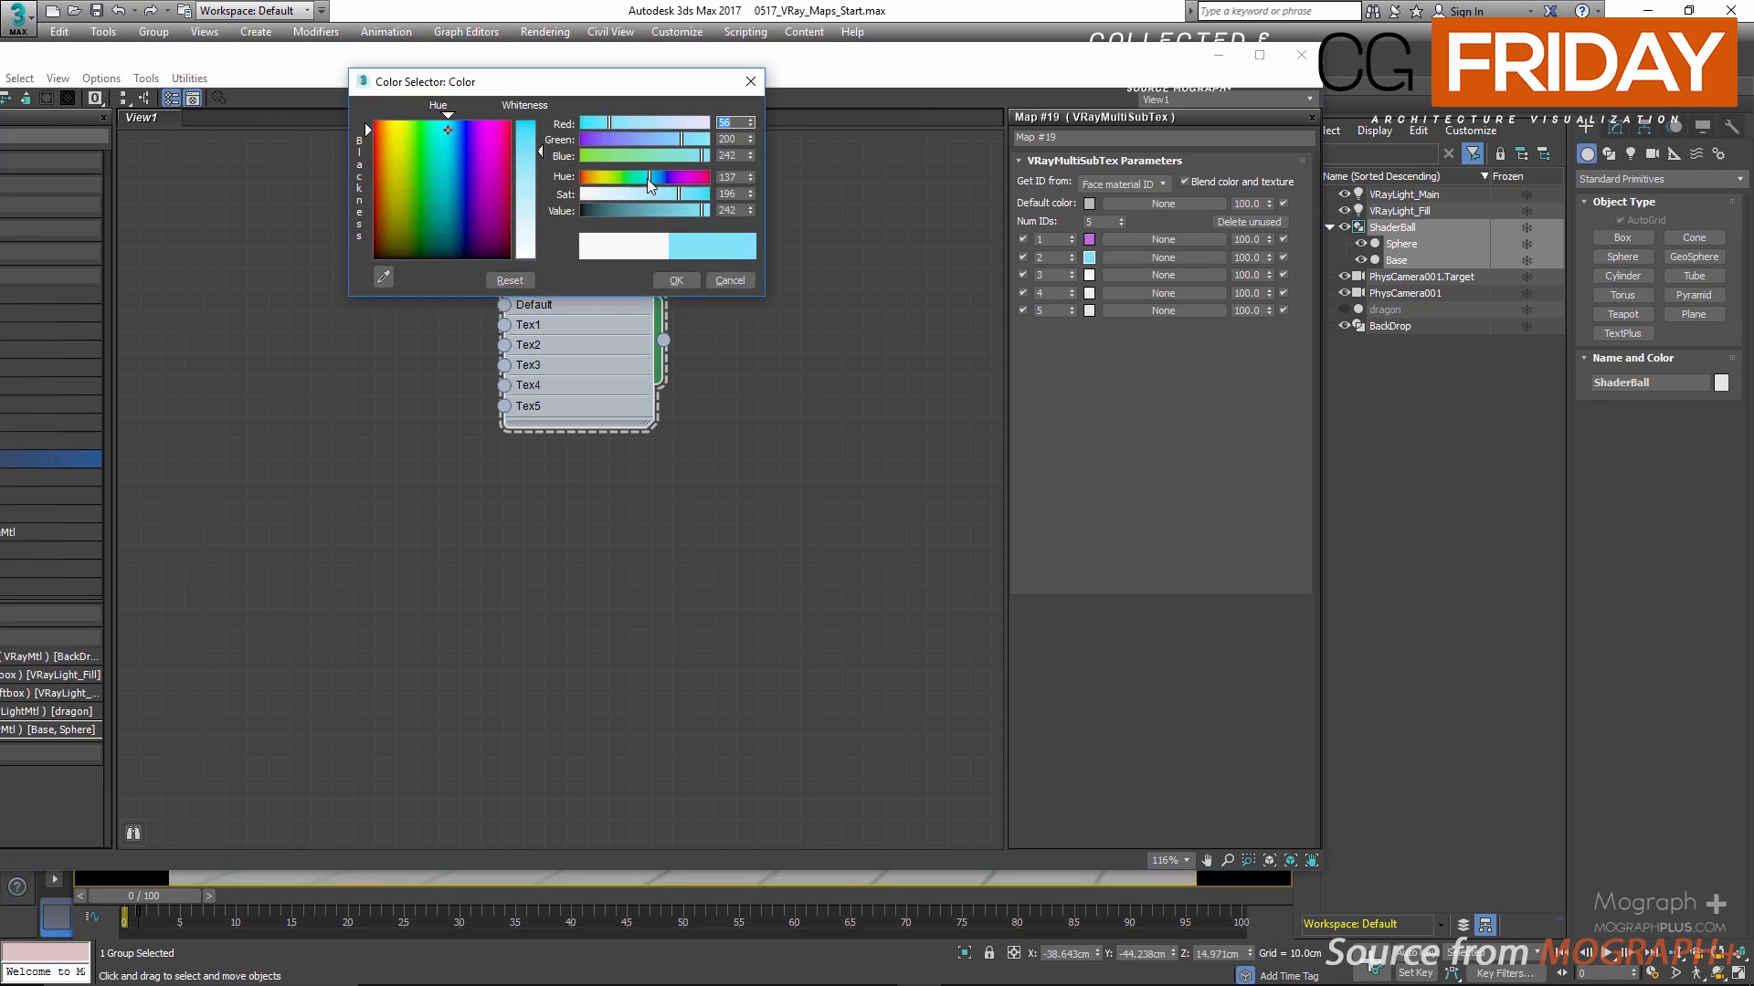
{"action": "left_click", "coordinate": [677, 211]}
{"action": "left_click", "coordinate": [696, 280]}
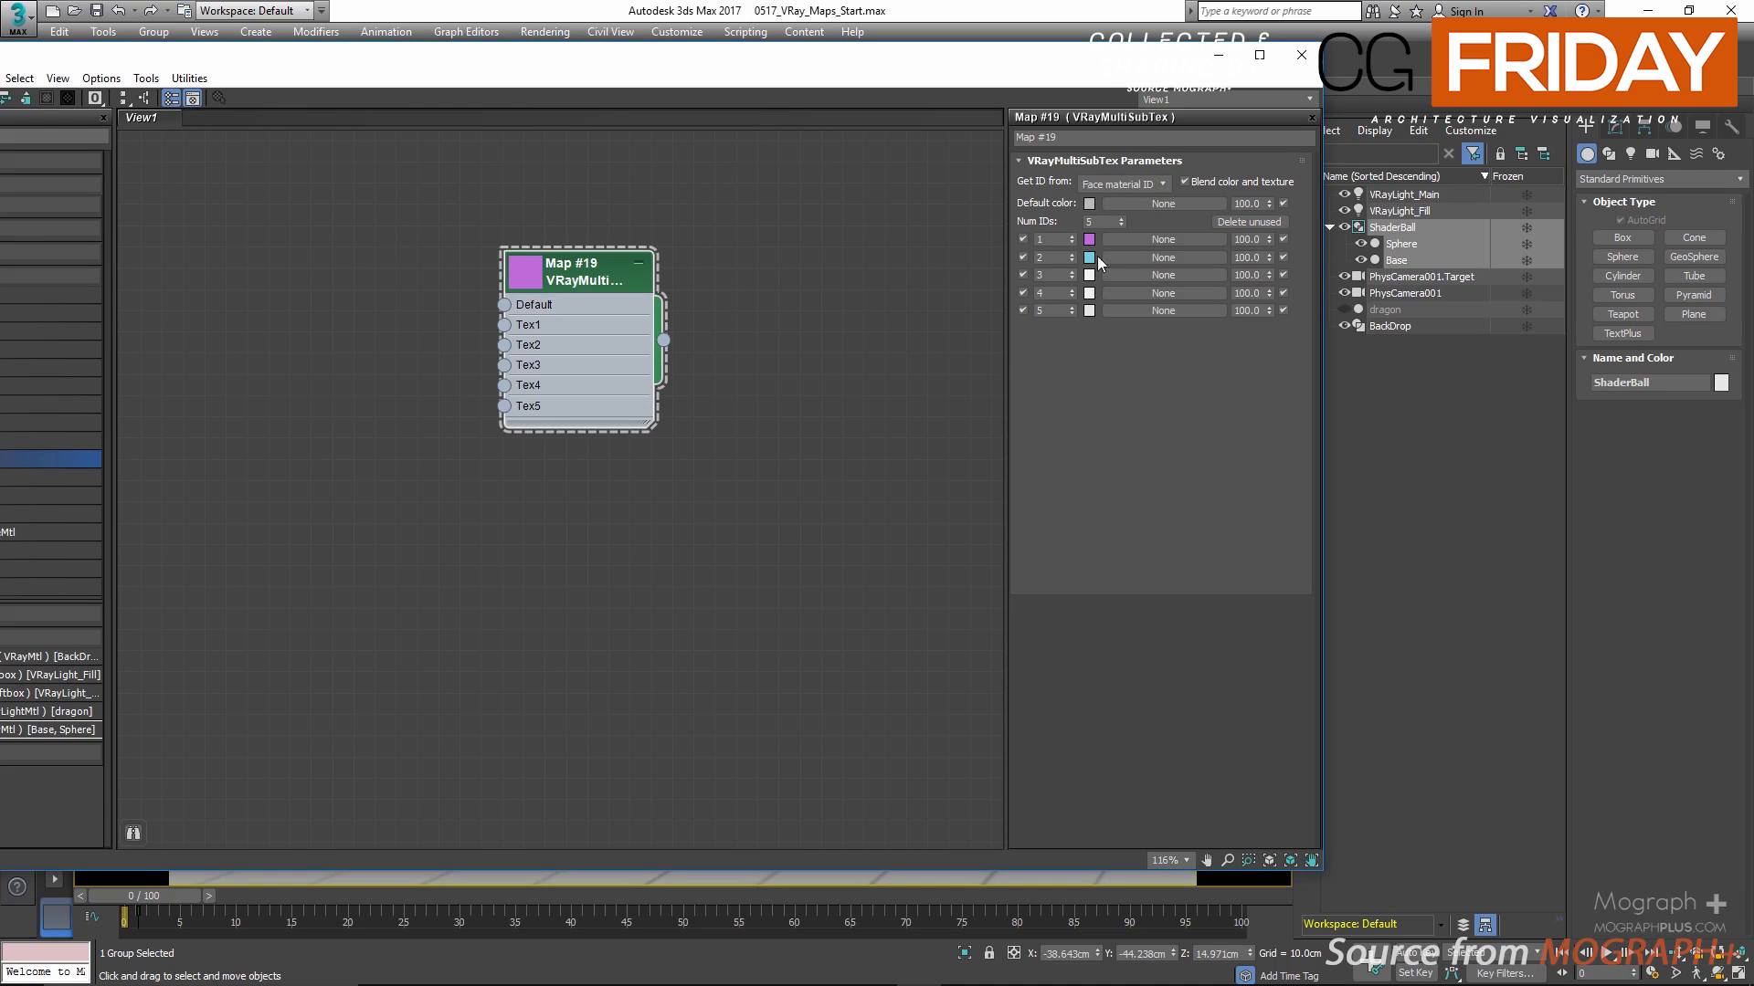
Step: Set the color of ID 3 to green with hue 95, saturation 165 and value 166
{"action": "left_click", "coordinate": [1089, 275]}
{"action": "left_click_drag", "start_coordinate": [642, 178], "coordinate": [629, 178]}
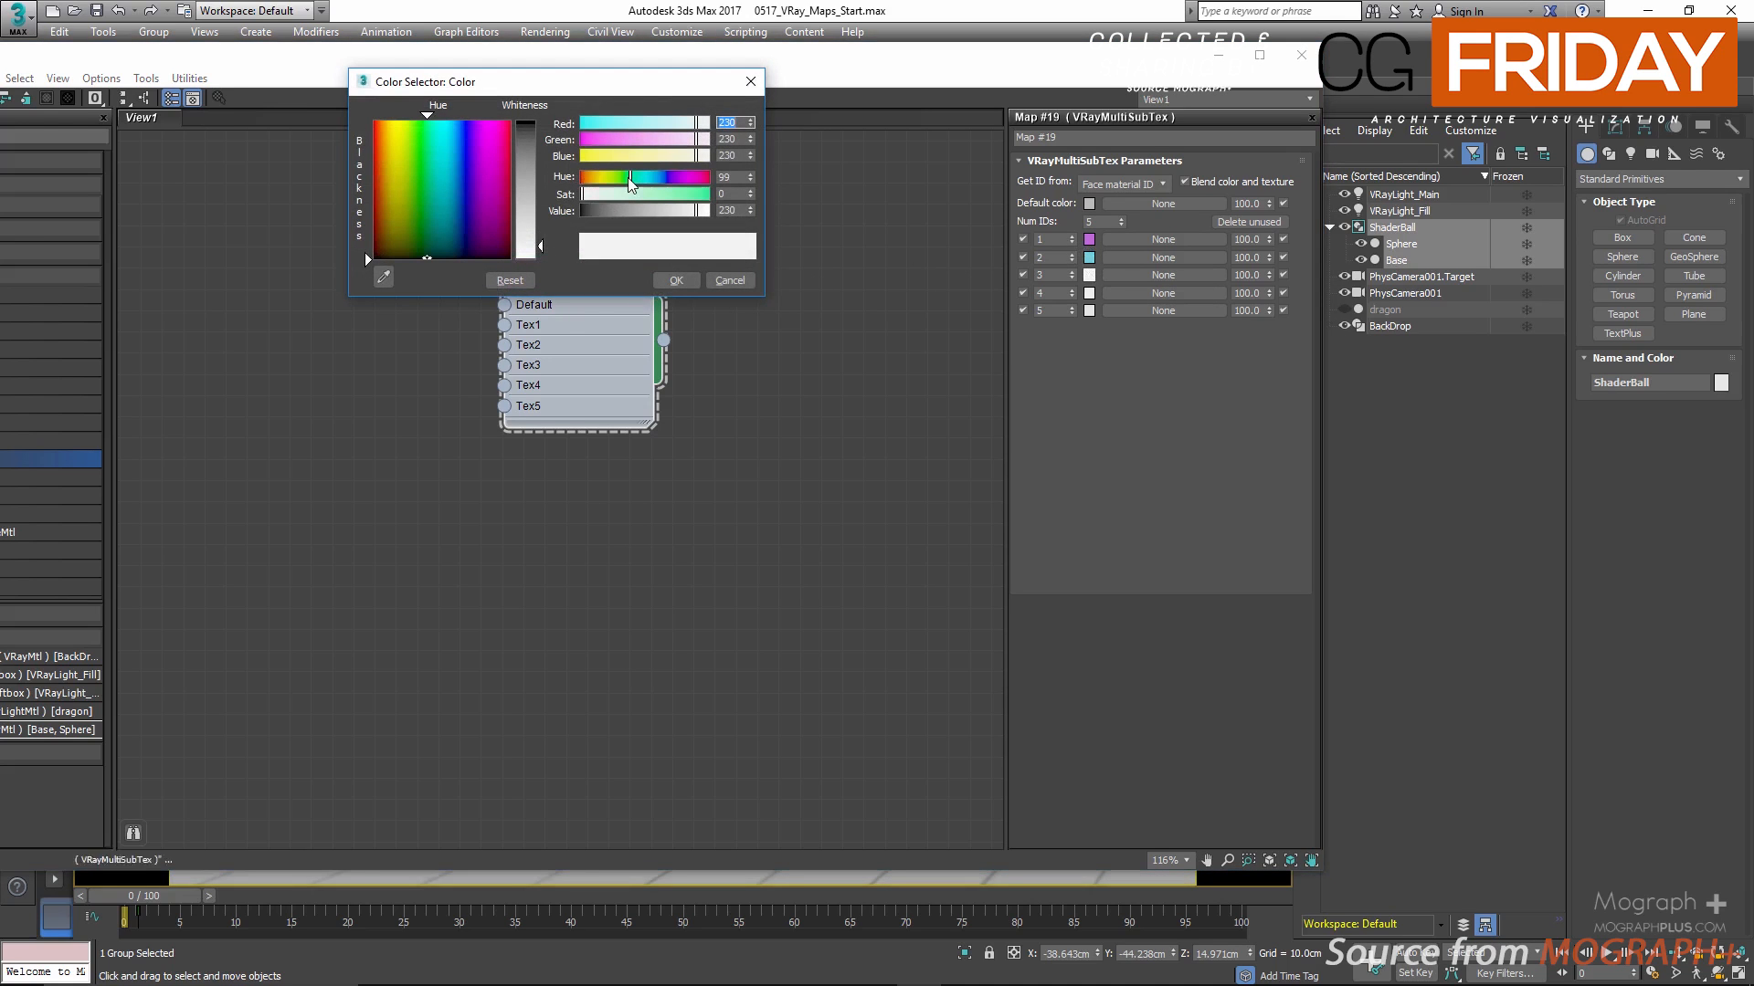
{"action": "left_click", "coordinate": [662, 195]}
{"action": "left_click", "coordinate": [663, 211]}
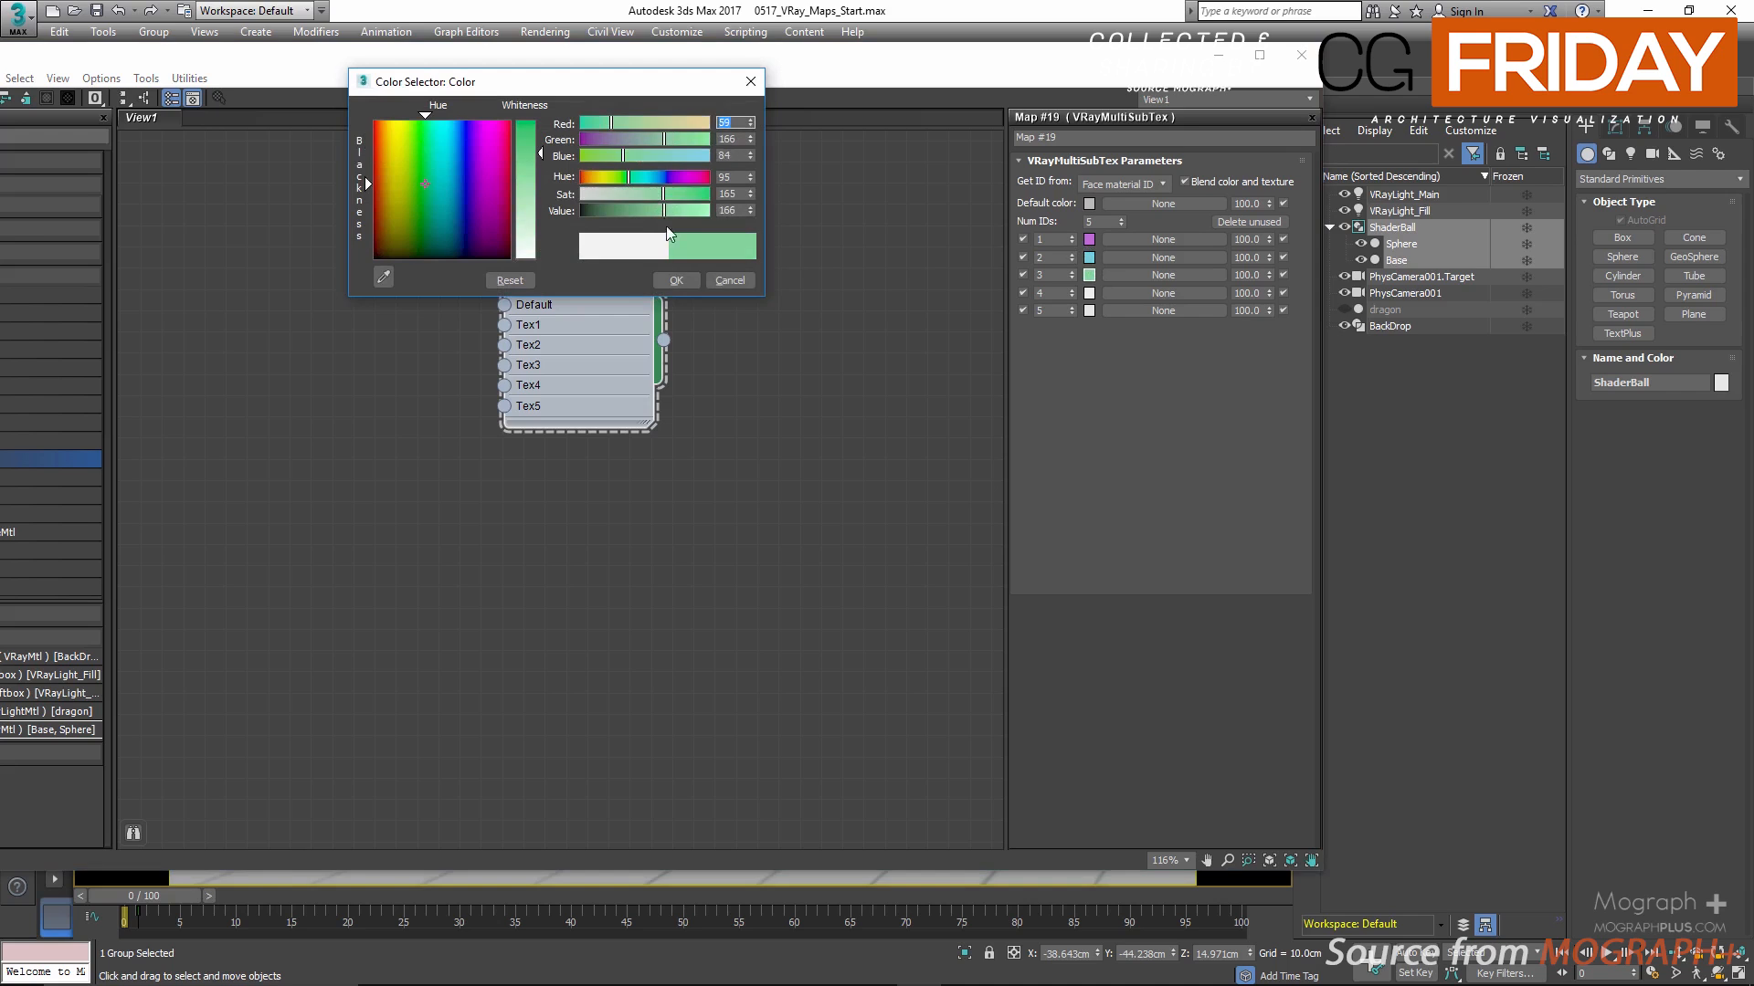
{"action": "left_click", "coordinate": [678, 281]}
Step: Set the color of ID 4 to red by raising its saturation
{"action": "left_click", "coordinate": [1089, 293]}
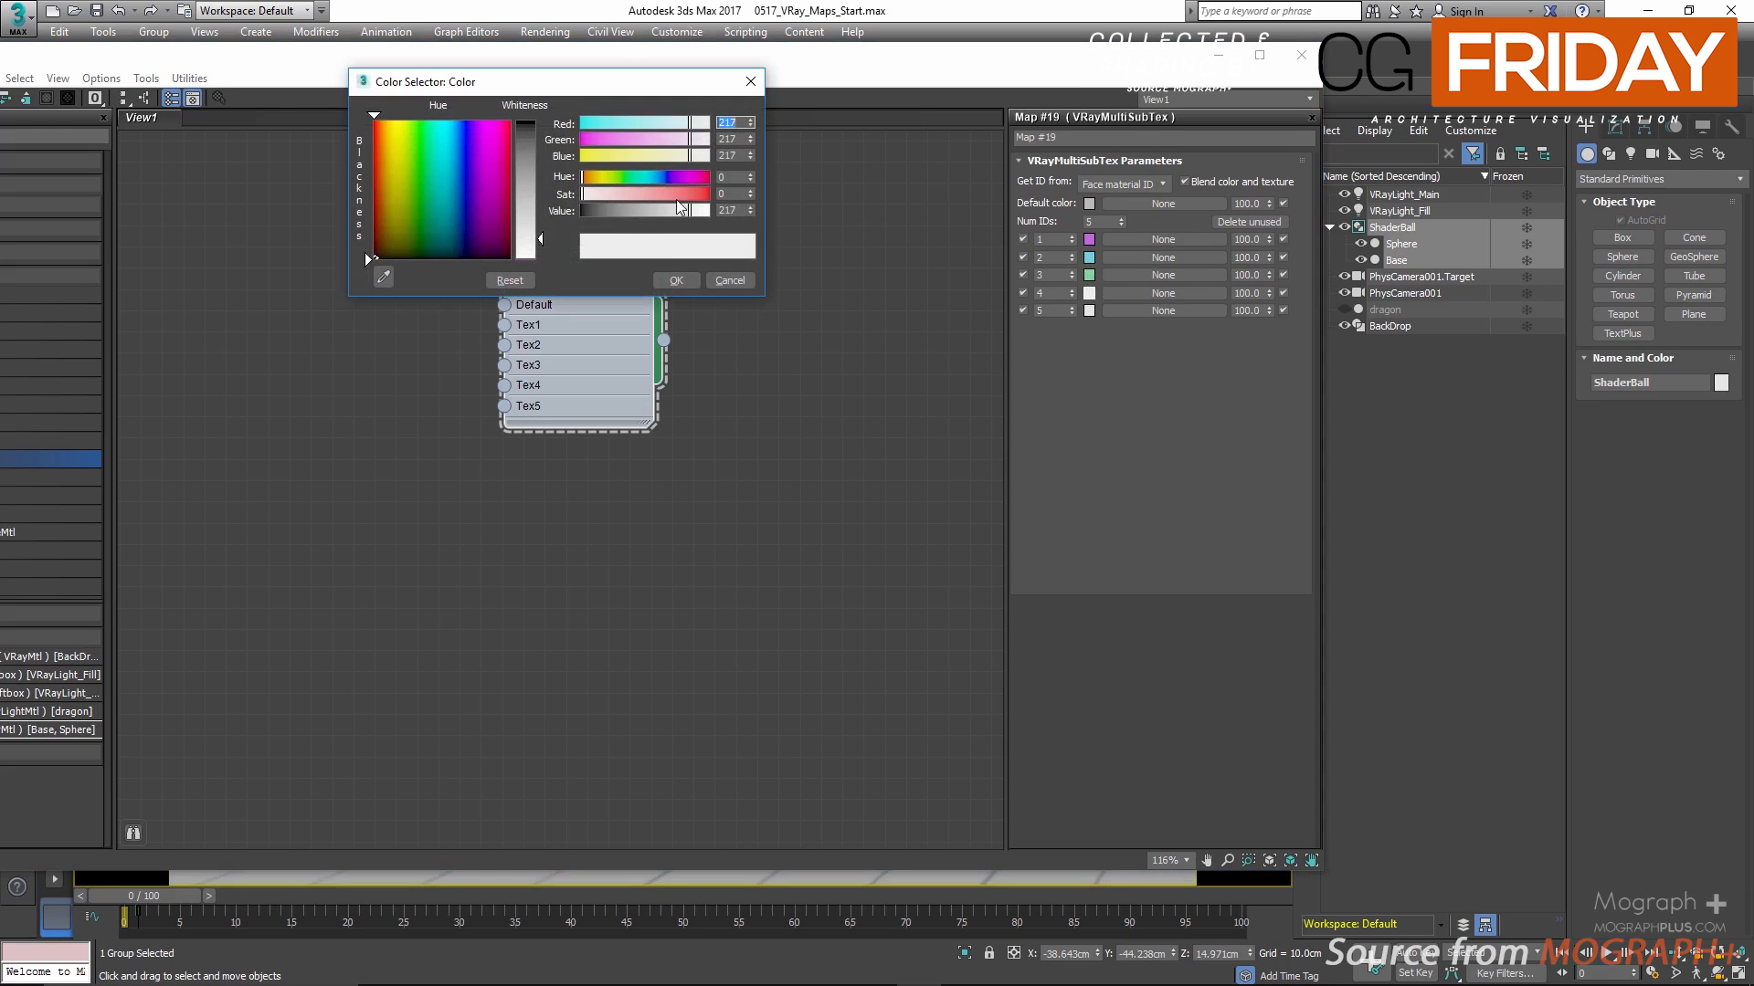
{"action": "left_click", "coordinate": [693, 193]}
{"action": "left_click", "coordinate": [678, 278]}
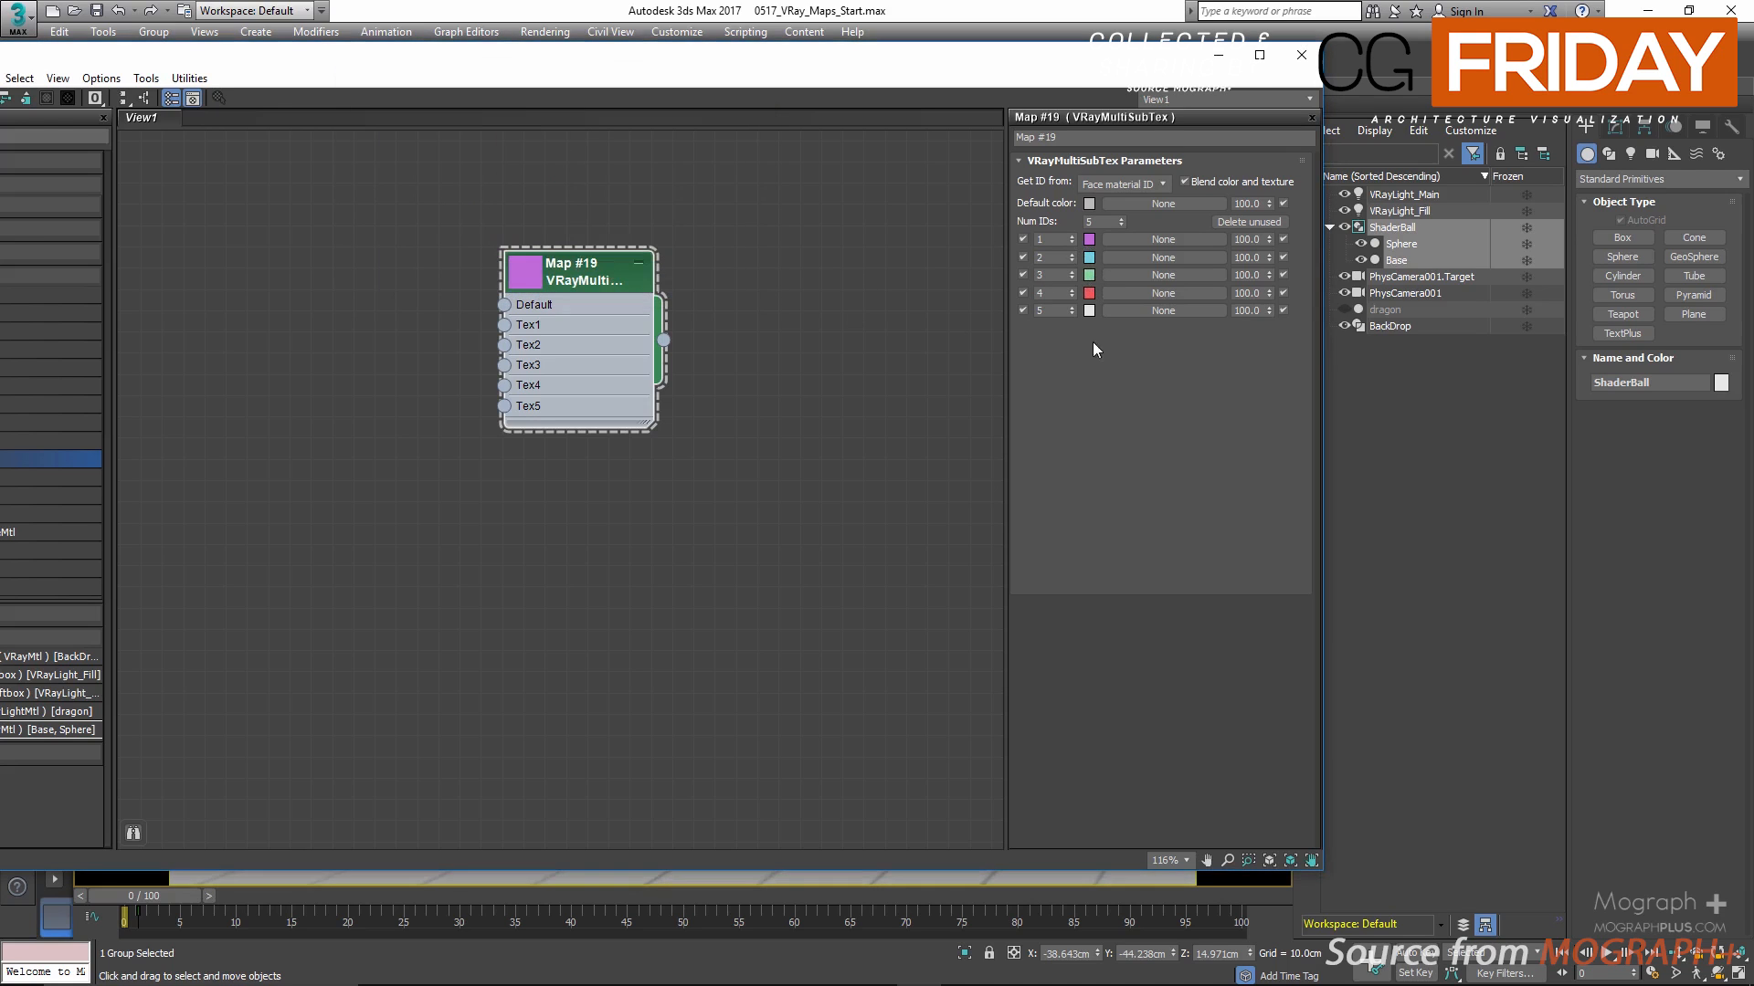
Step: Set the color of ID 5 to a saturated yellow with hue 29
{"action": "left_click", "coordinate": [1089, 310]}
{"action": "left_click", "coordinate": [595, 180]}
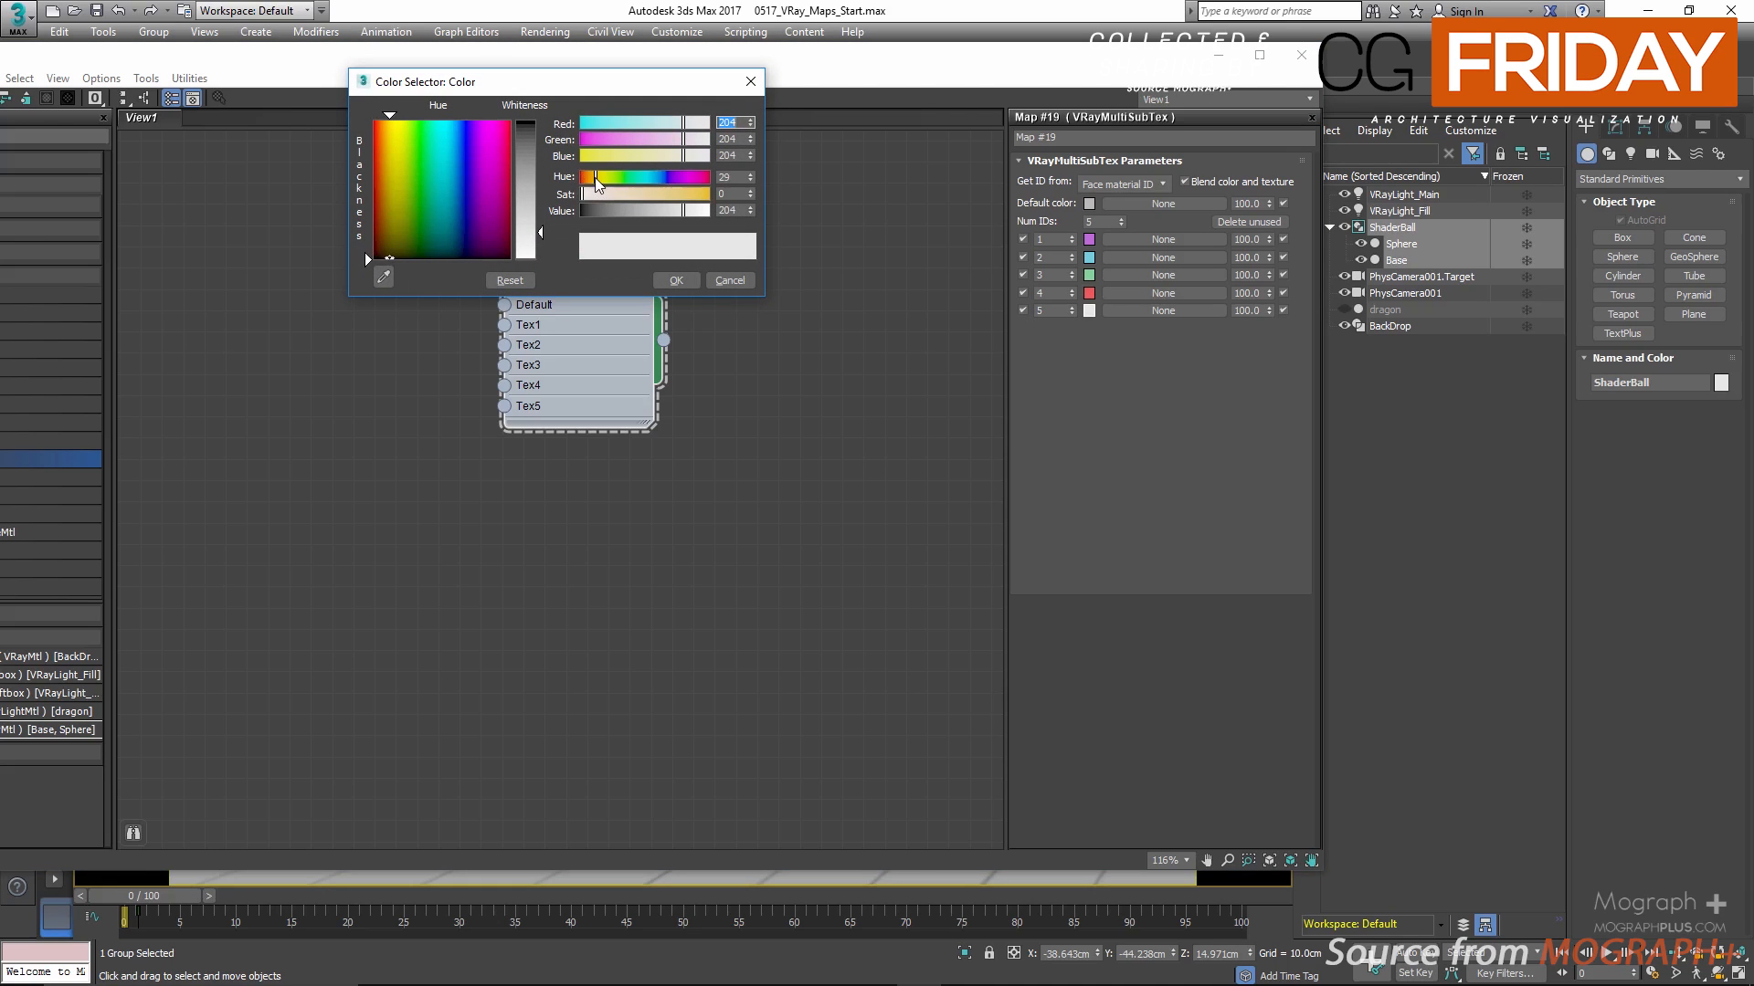
{"action": "left_click", "coordinate": [685, 194]}
{"action": "left_click", "coordinate": [692, 194]}
{"action": "left_click", "coordinate": [676, 281]}
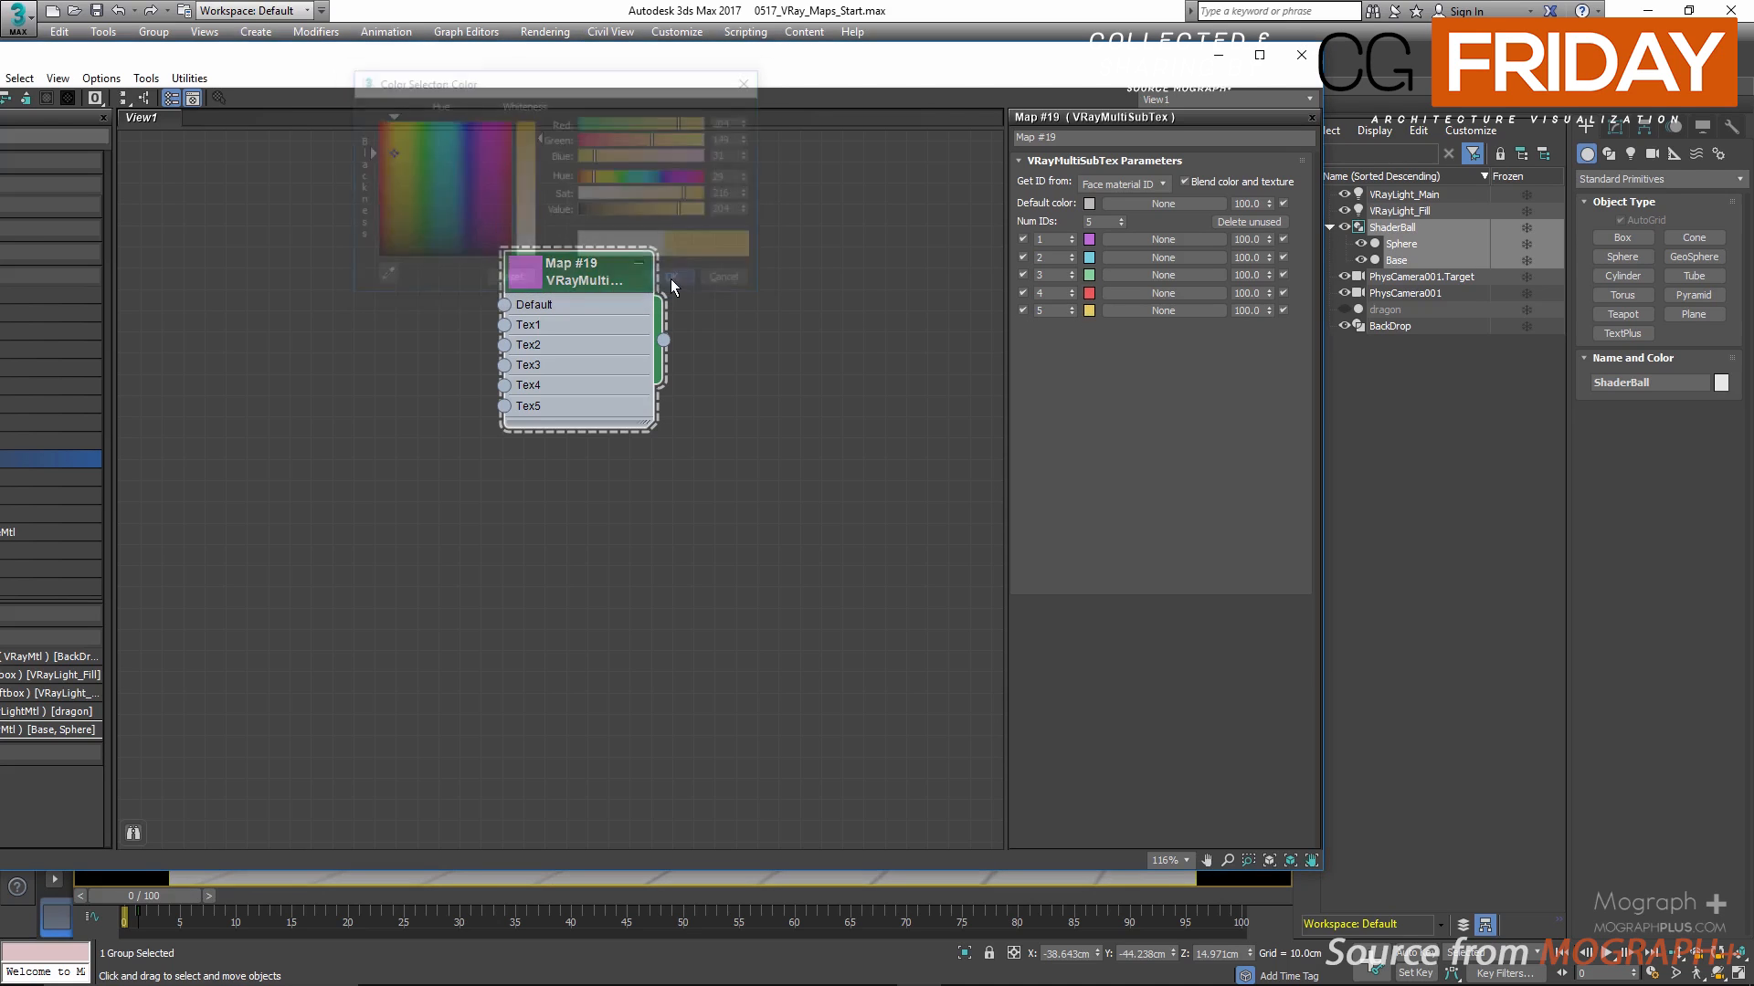
Step: Review the VRayMultiSubTex map's Get ID from options, keeping Face material ID as the source
{"action": "left_click_drag", "start_coordinate": [618, 276], "coordinate": [576, 299]}
{"action": "left_click", "coordinate": [1123, 184]}
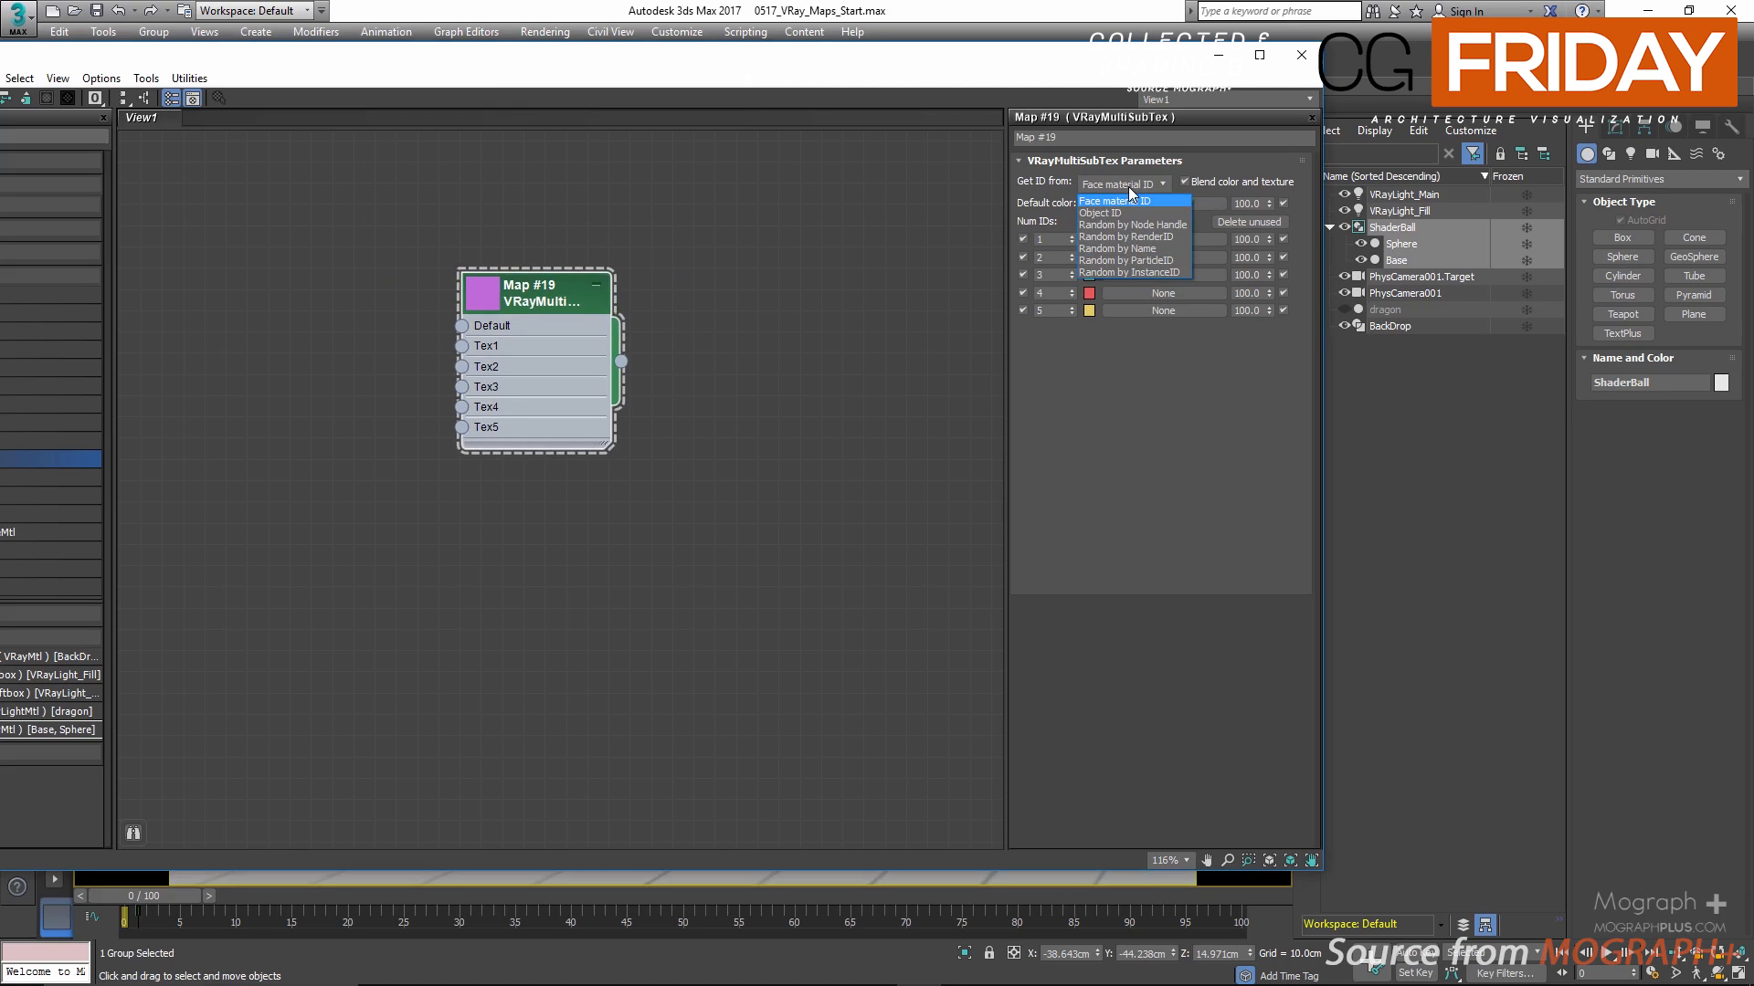
{"action": "left_click", "coordinate": [835, 210]}
{"action": "left_click_drag", "start_coordinate": [842, 60], "coordinate": [738, 122]}
{"action": "left_click", "coordinate": [966, 250]}
{"action": "left_click", "coordinate": [966, 250]}
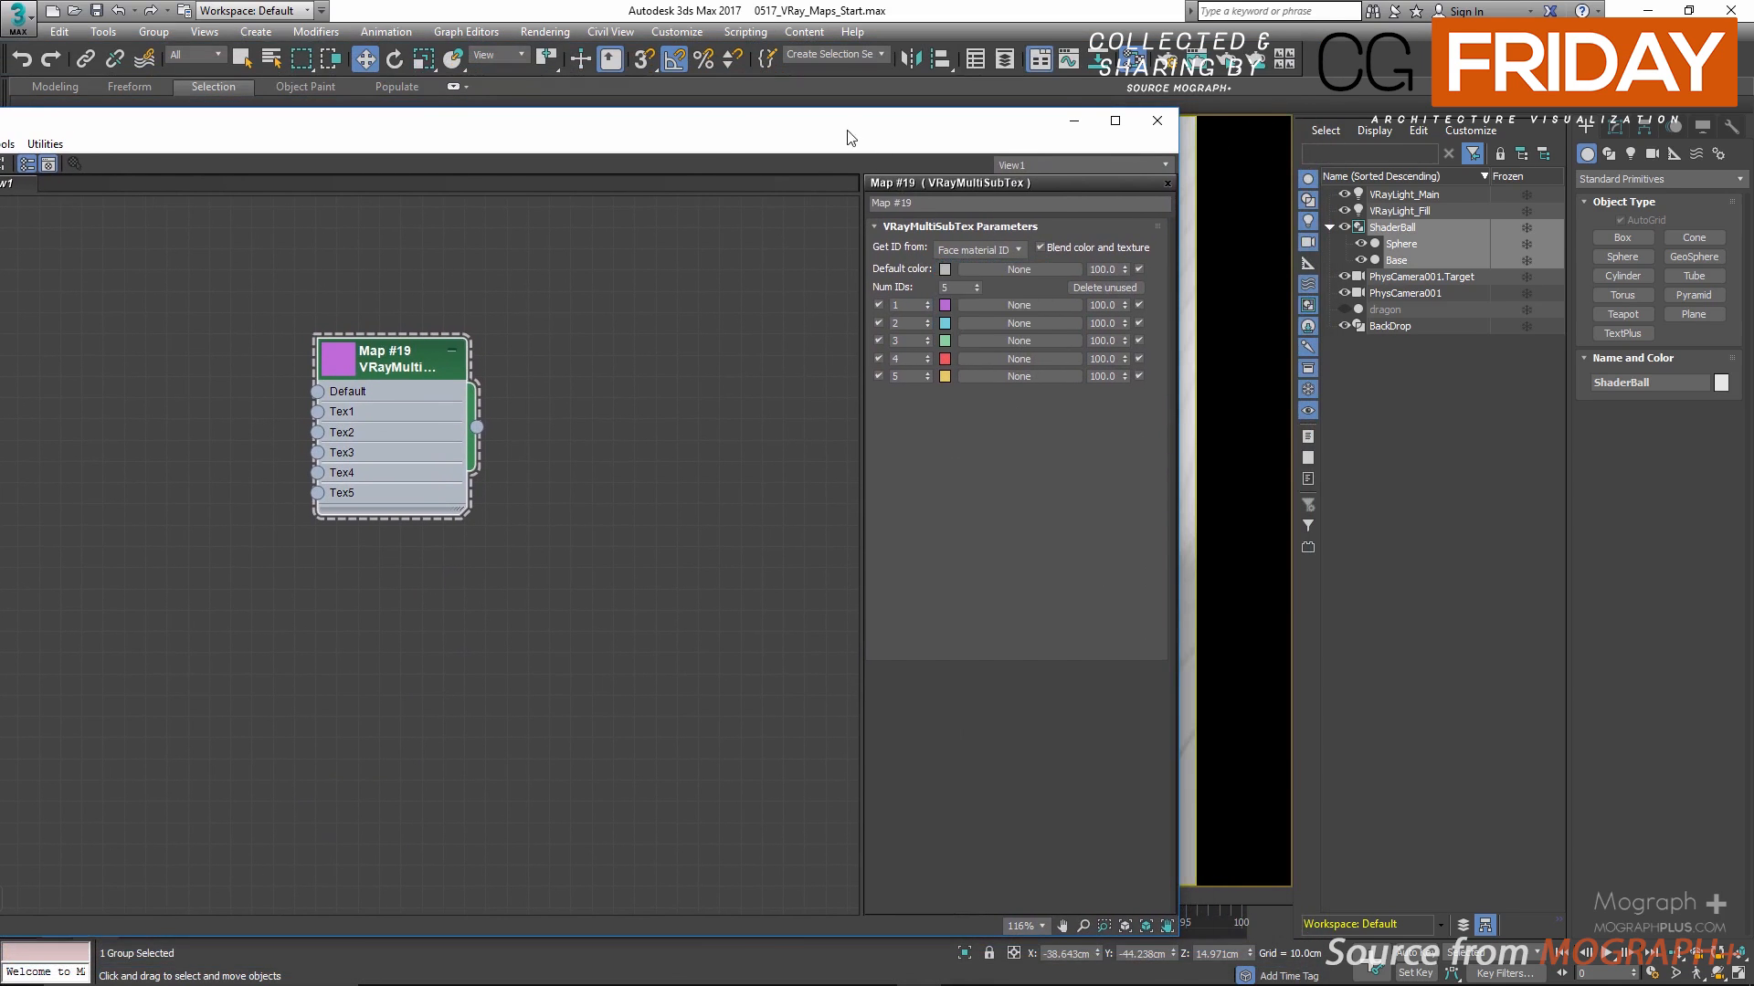
Step: Add a VRayMtl beside the VRayMultiSubTex node and connect the map to its Diffuse map slot
{"action": "left_click_drag", "start_coordinate": [847, 137], "coordinate": [1162, 135]}
{"action": "left_click_drag", "start_coordinate": [154, 526], "coordinate": [792, 424]}
{"action": "left_click_drag", "start_coordinate": [706, 372], "coordinate": [581, 360]}
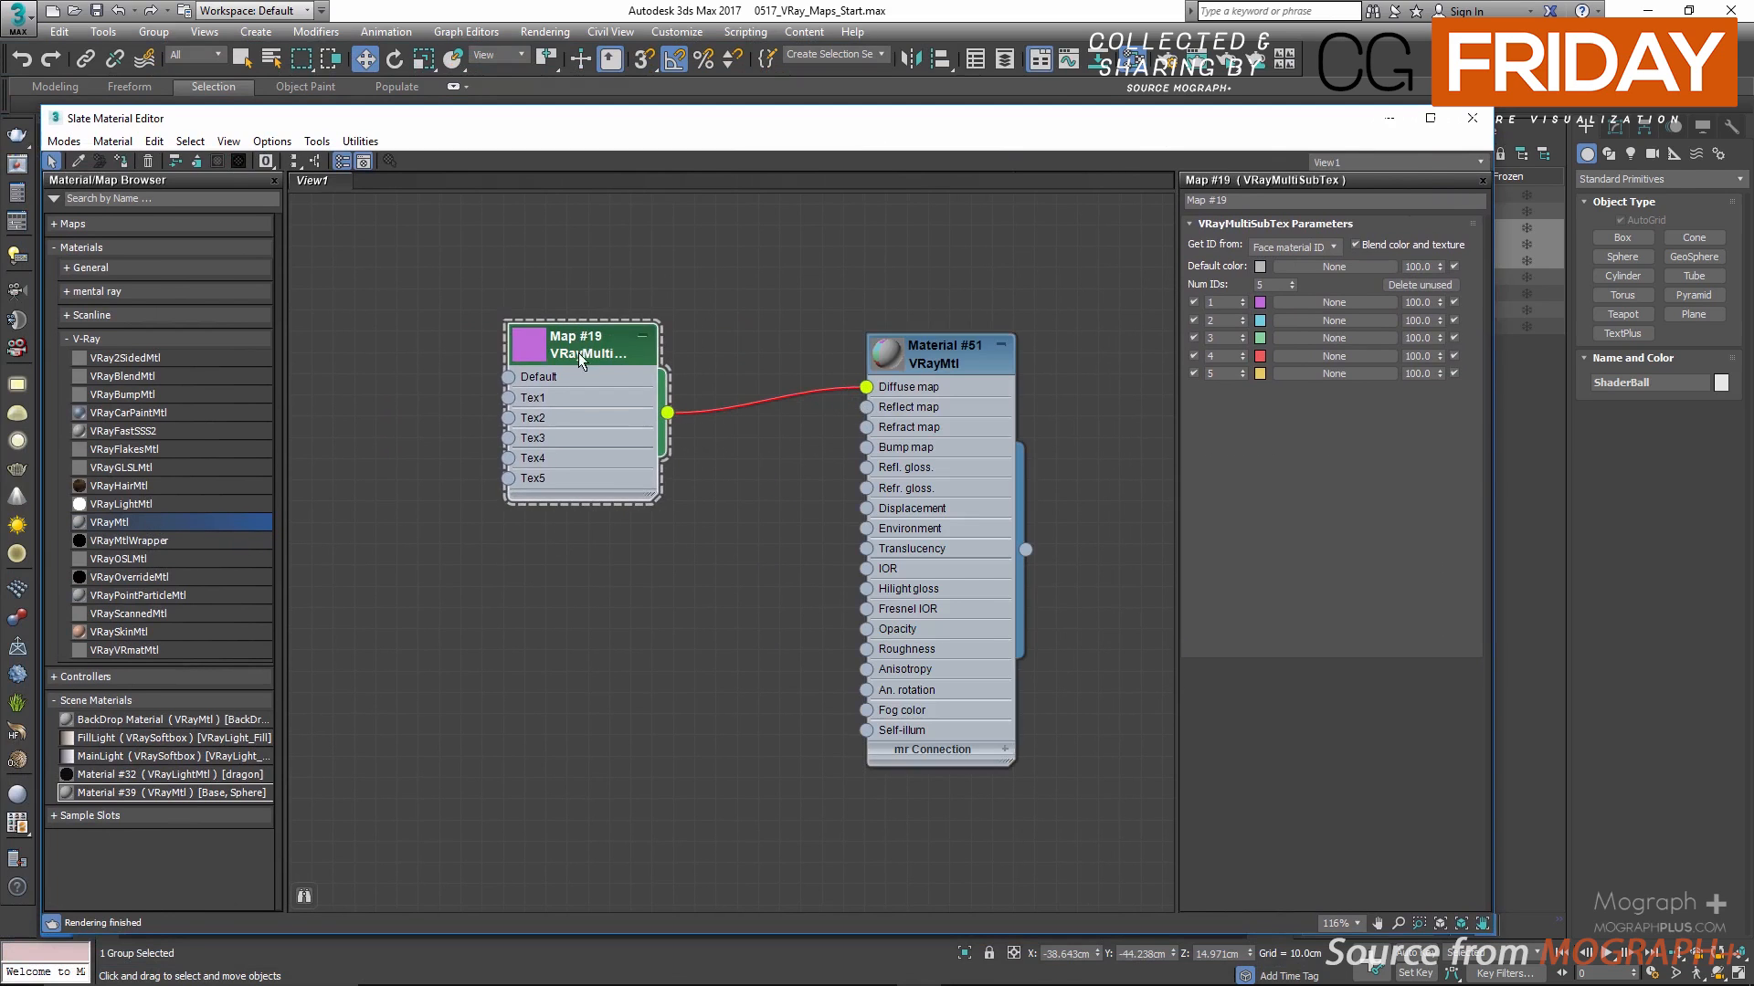
Step: Enlarge the new VRayMtl's preview and assign the material to the selected ShaderBall
{"action": "double_click", "coordinate": [886, 353]}
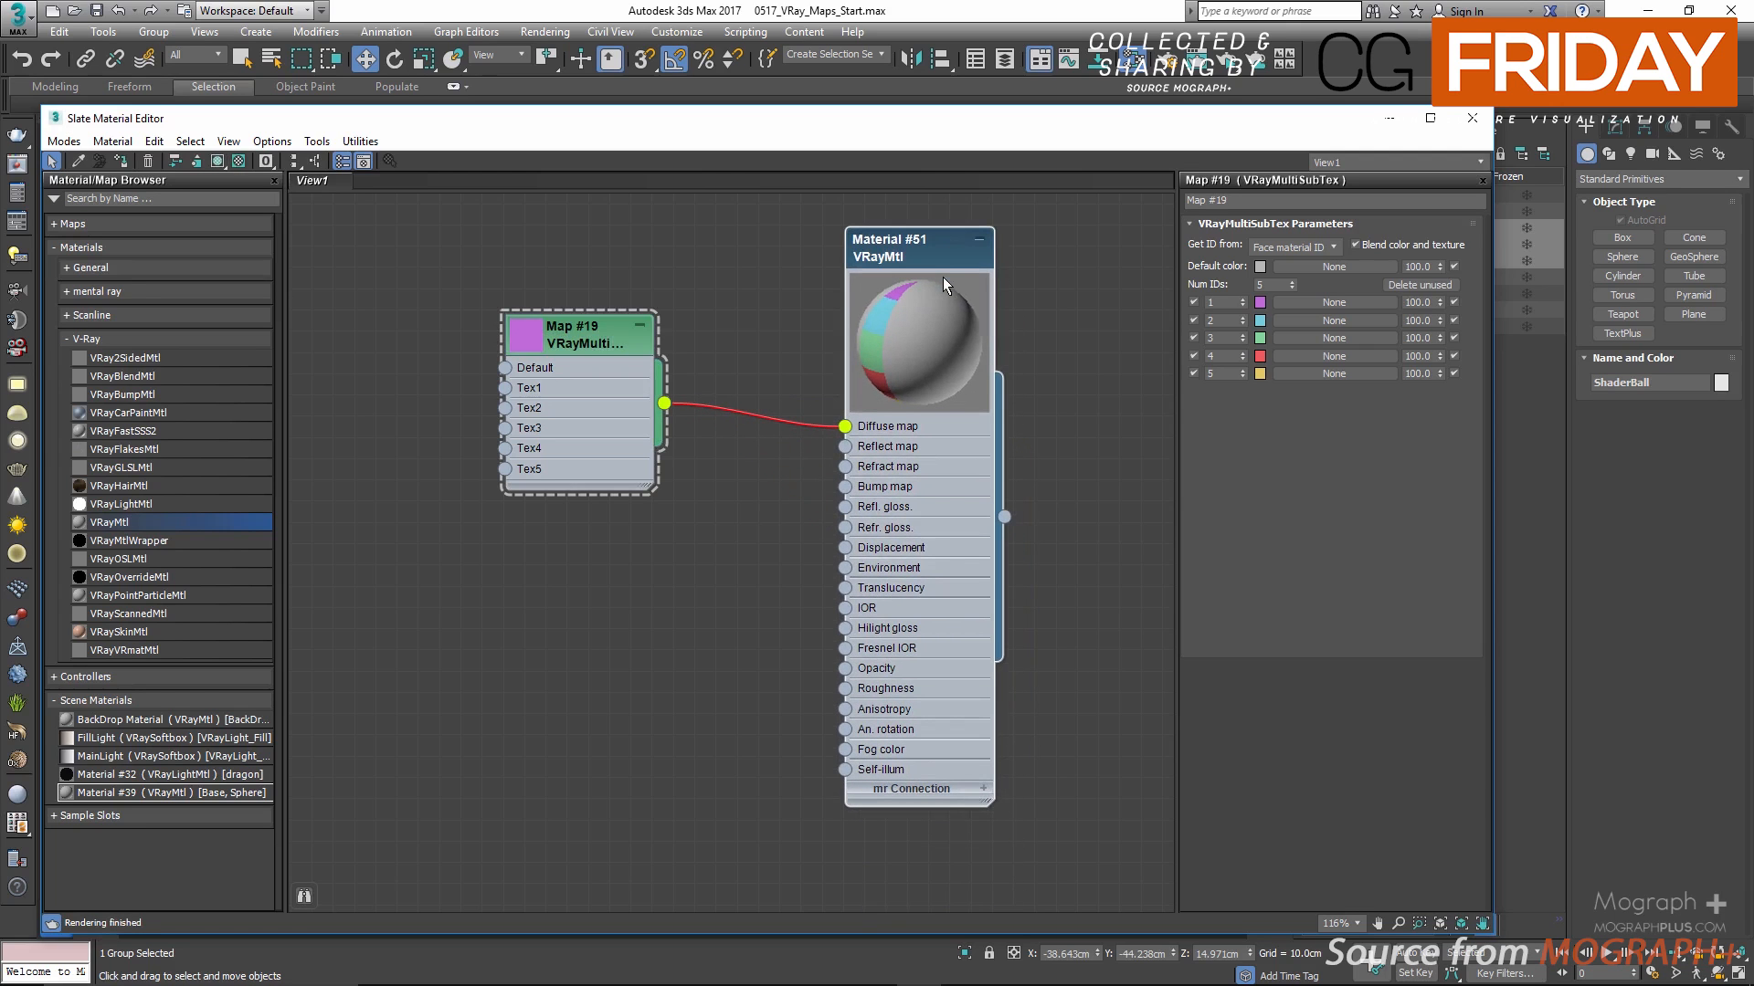
{"action": "right_click", "coordinate": [940, 265]}
{"action": "left_click", "coordinate": [974, 281]}
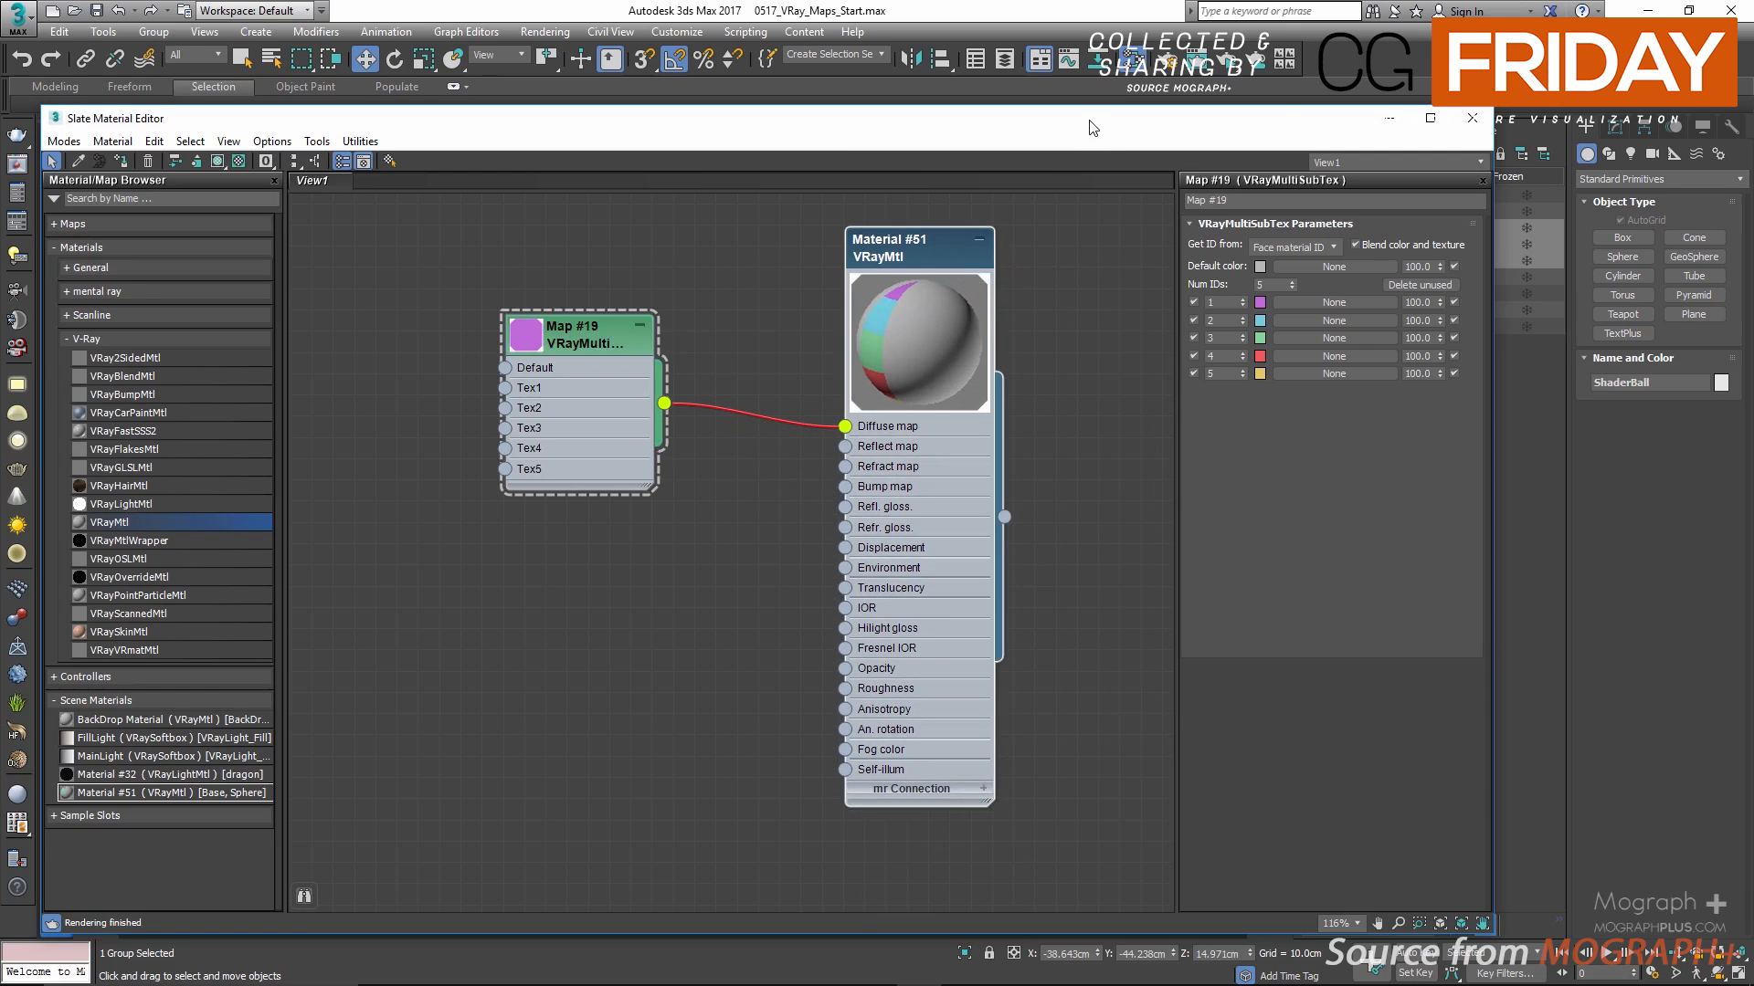
Step: Render the ShaderBall with the multi-color material and arrange the frame buffer beside the VRayMultiSubTex parameters
{"action": "left_click_drag", "start_coordinate": [1093, 128], "coordinate": [779, 100]}
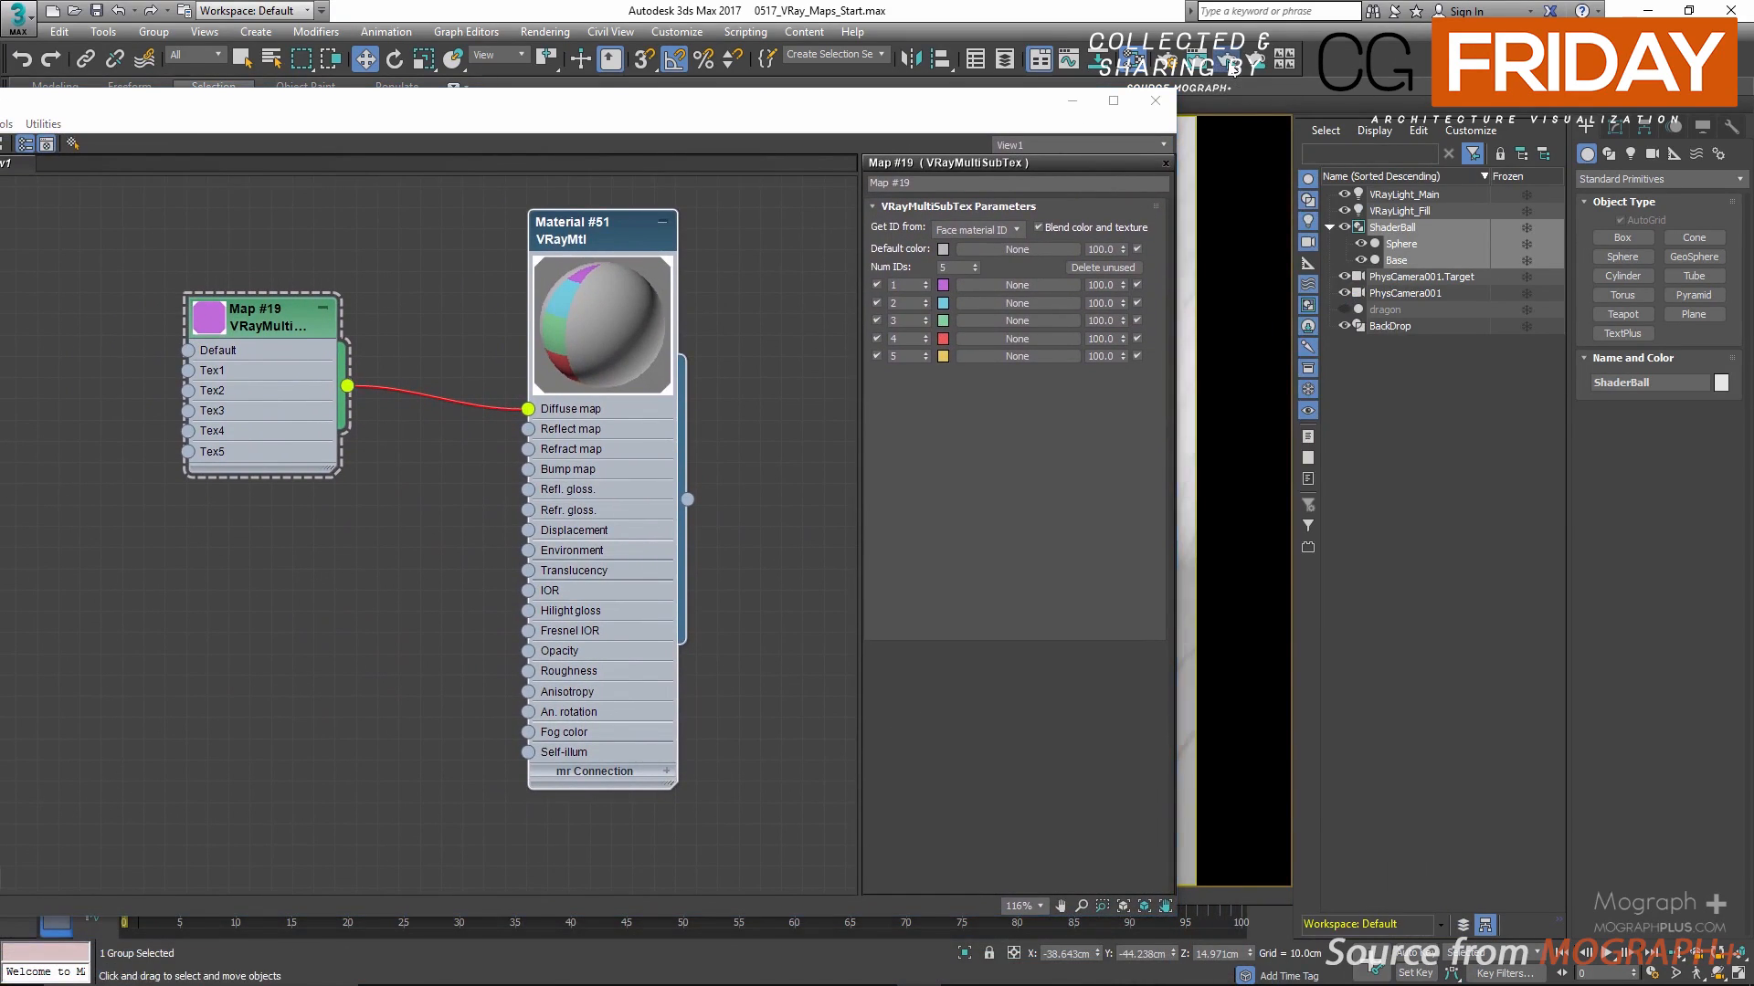
{"action": "key", "text": "shift+q"}
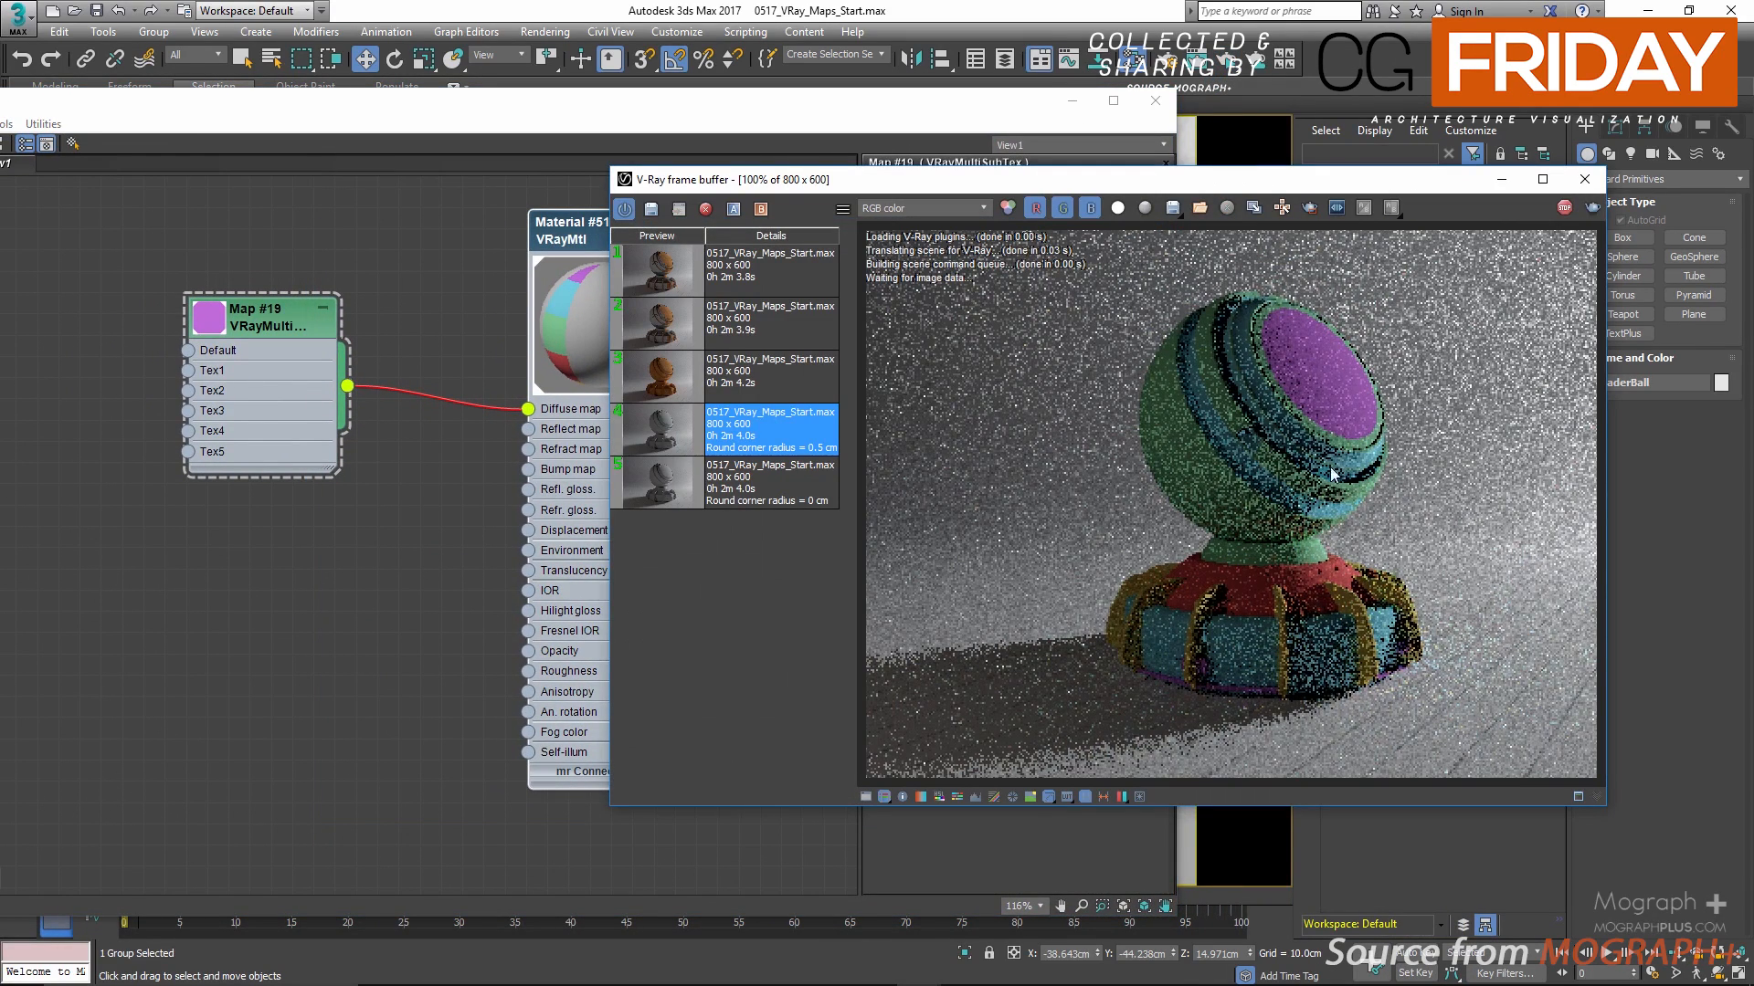
{"action": "left_click_drag", "start_coordinate": [1178, 180], "coordinate": [1253, 180]}
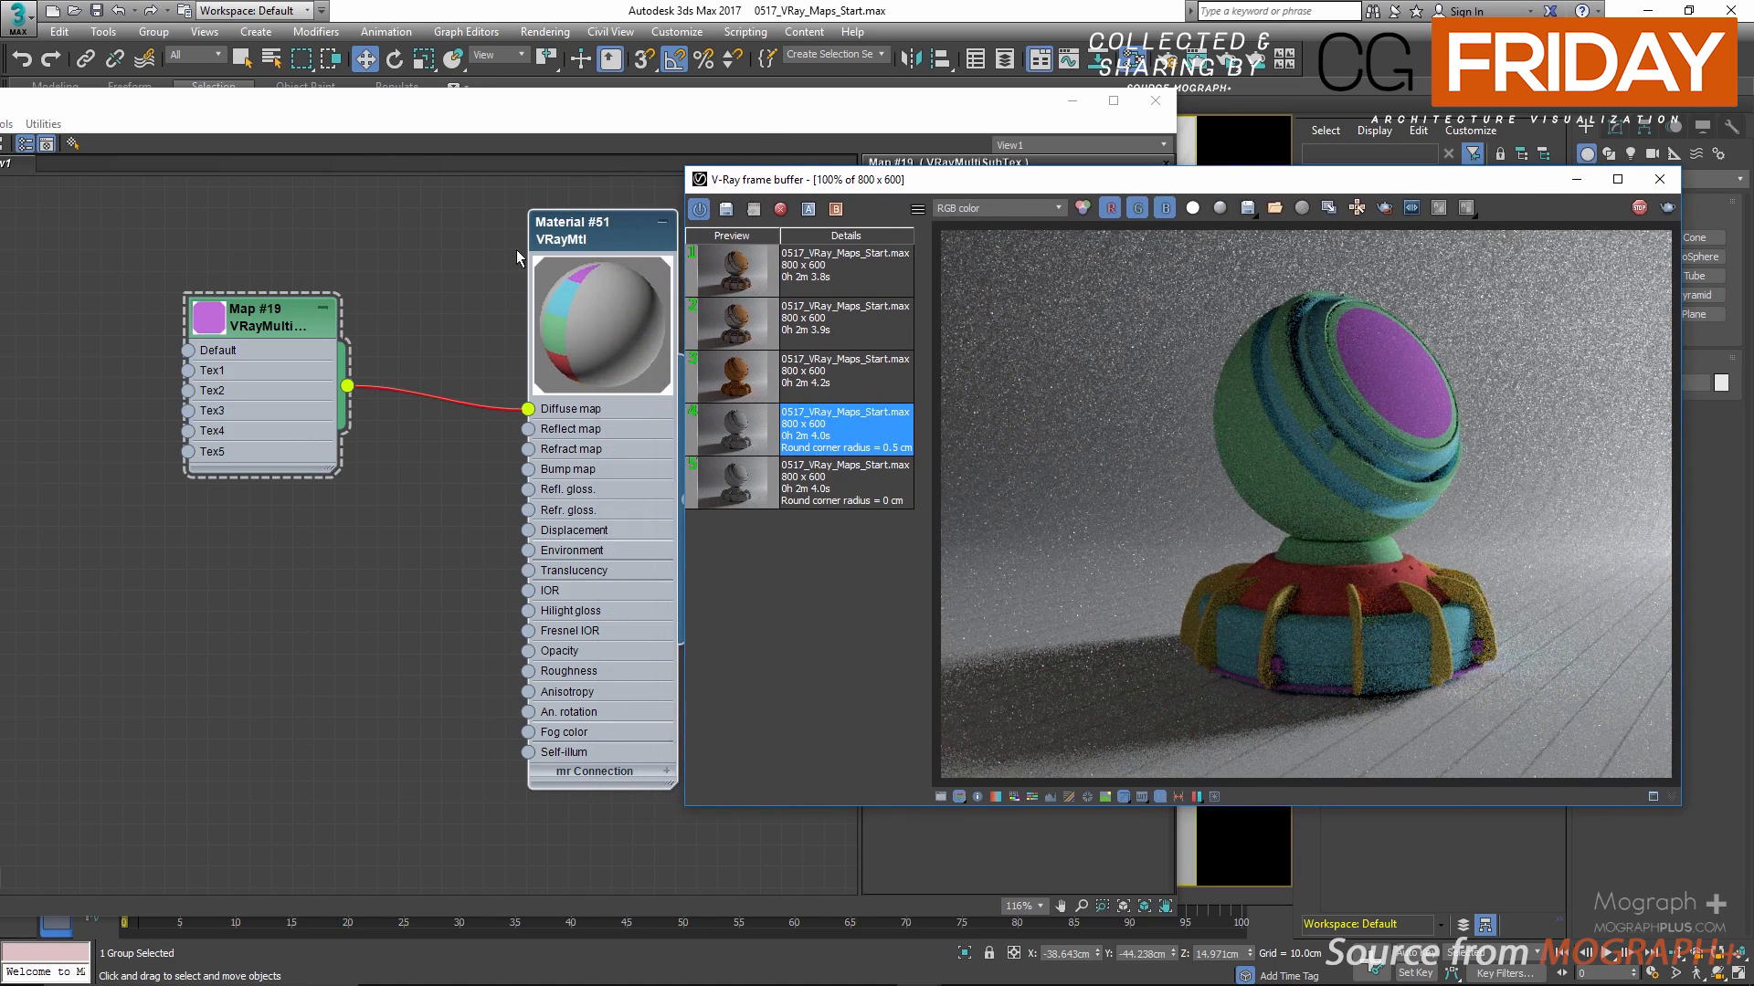
{"action": "left_click_drag", "start_coordinate": [663, 121], "coordinate": [440, 103]}
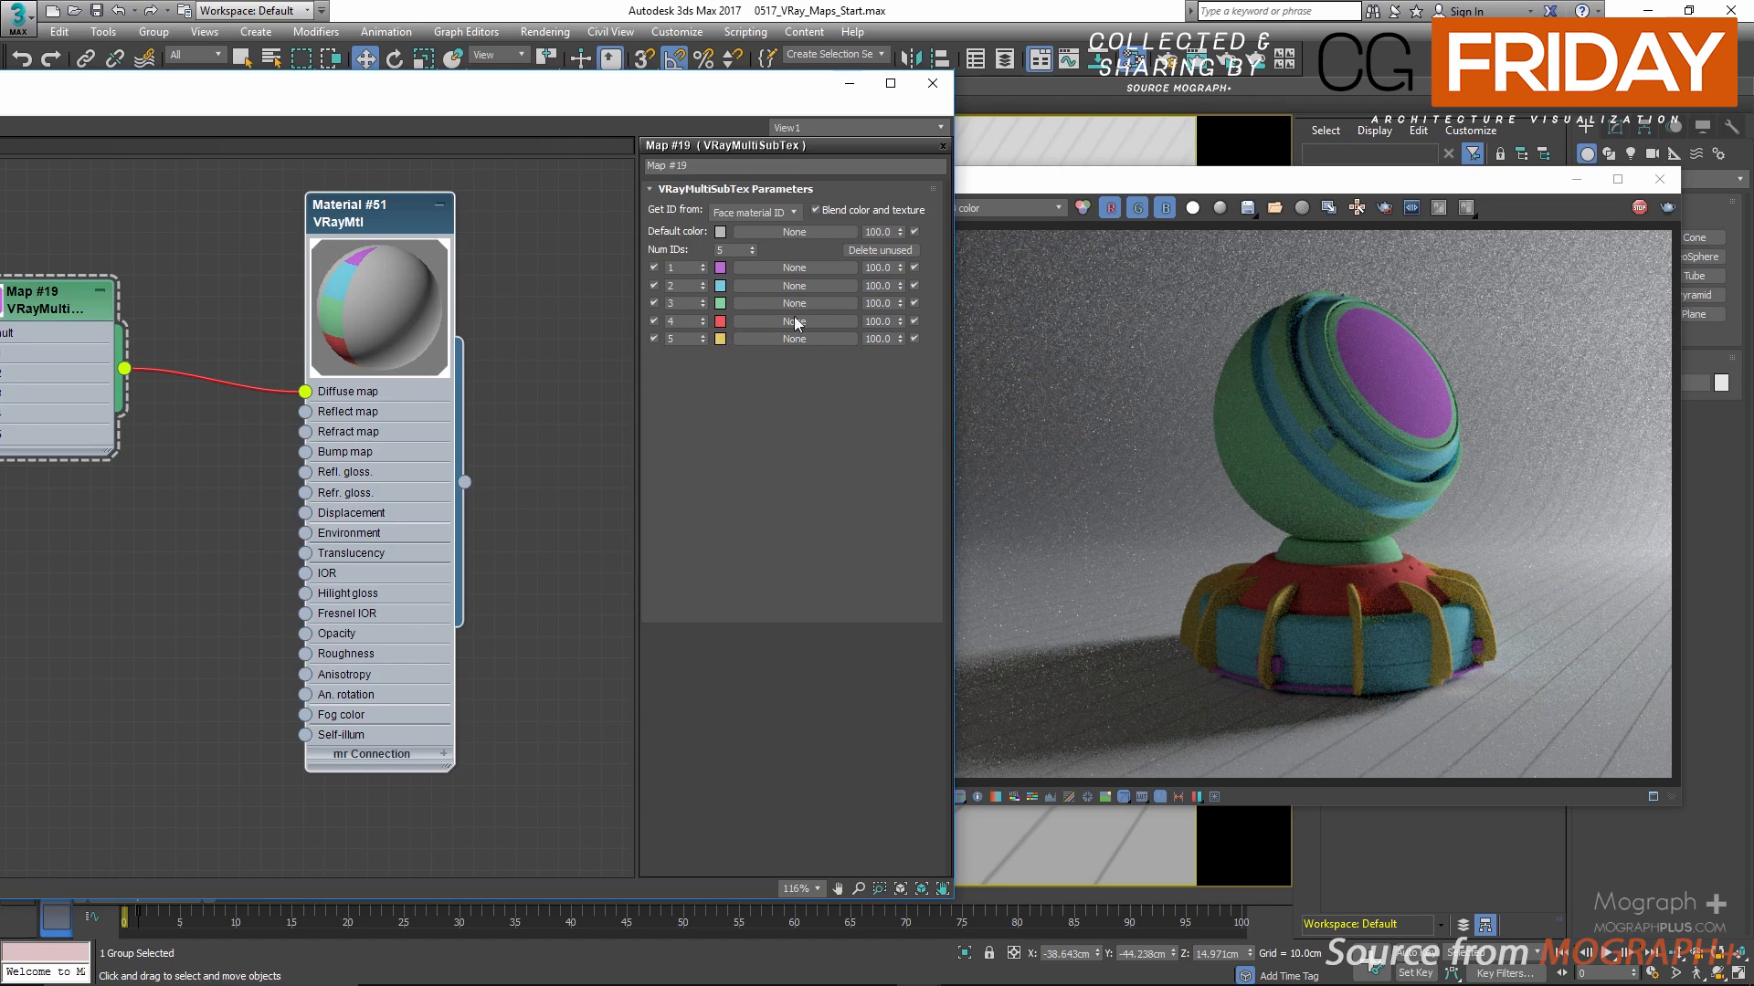
Step: Review the Object ID source option and inspect the ShaderBall's G-Buffer Object ID in its object properties
{"action": "left_click", "coordinate": [789, 212]}
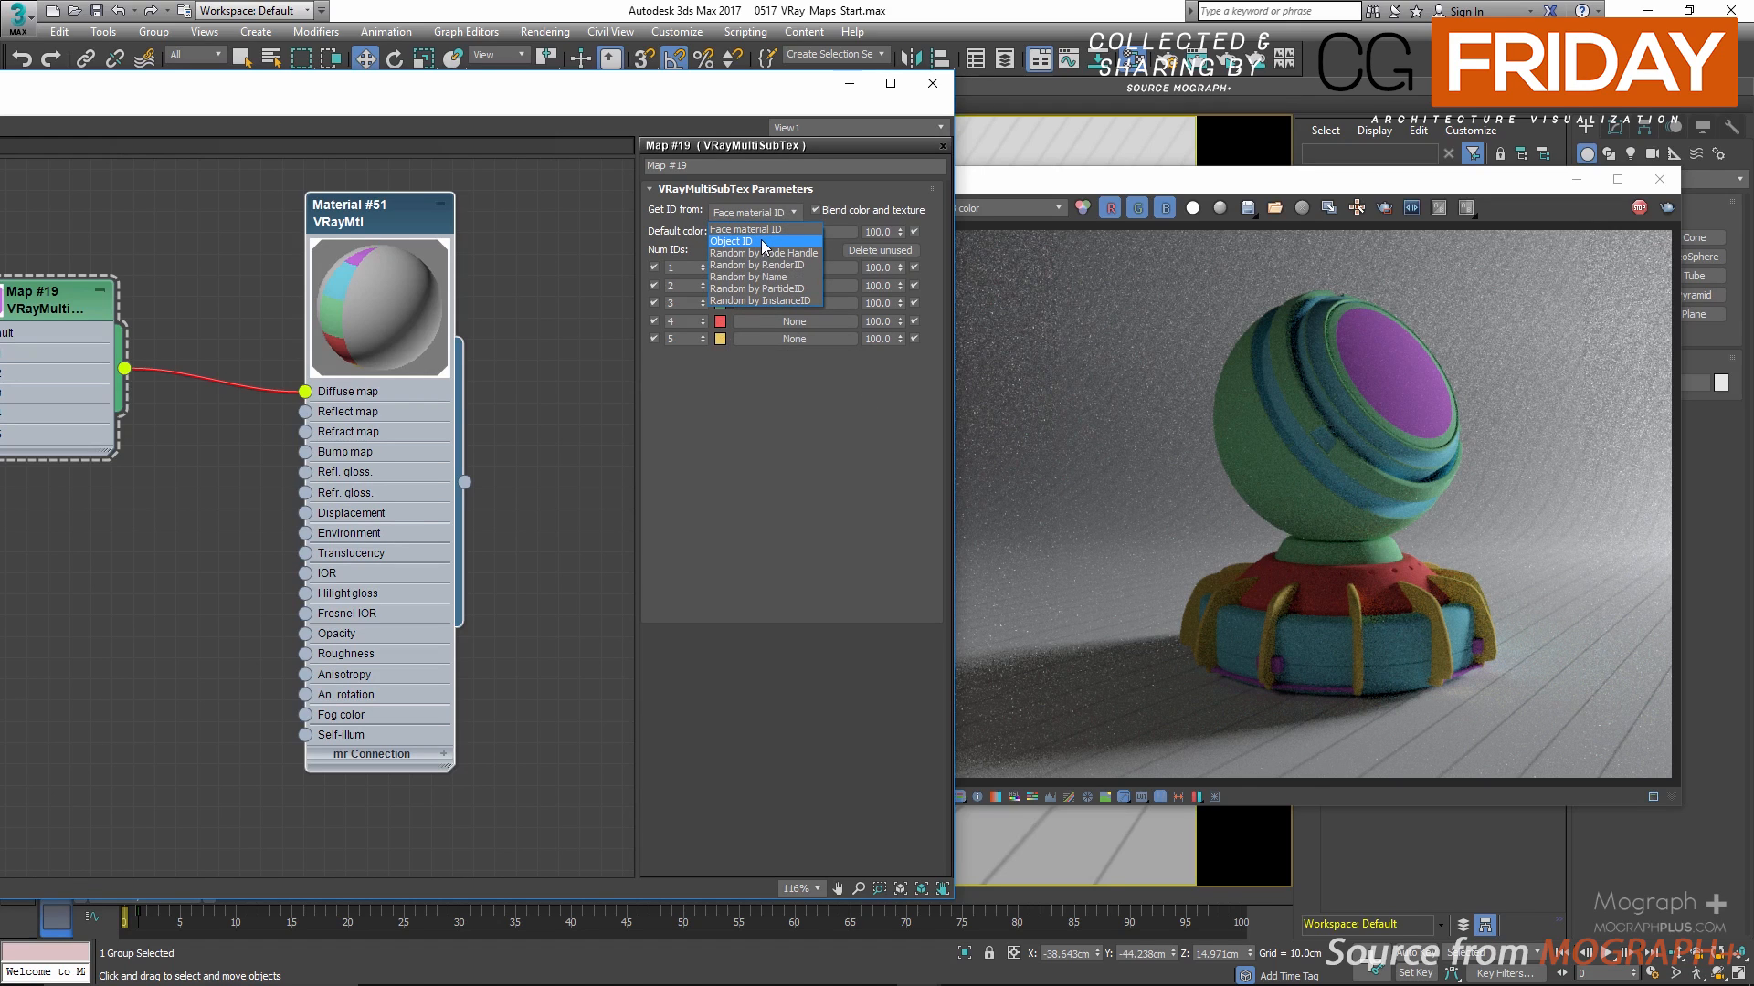
{"action": "left_click", "coordinate": [578, 173]}
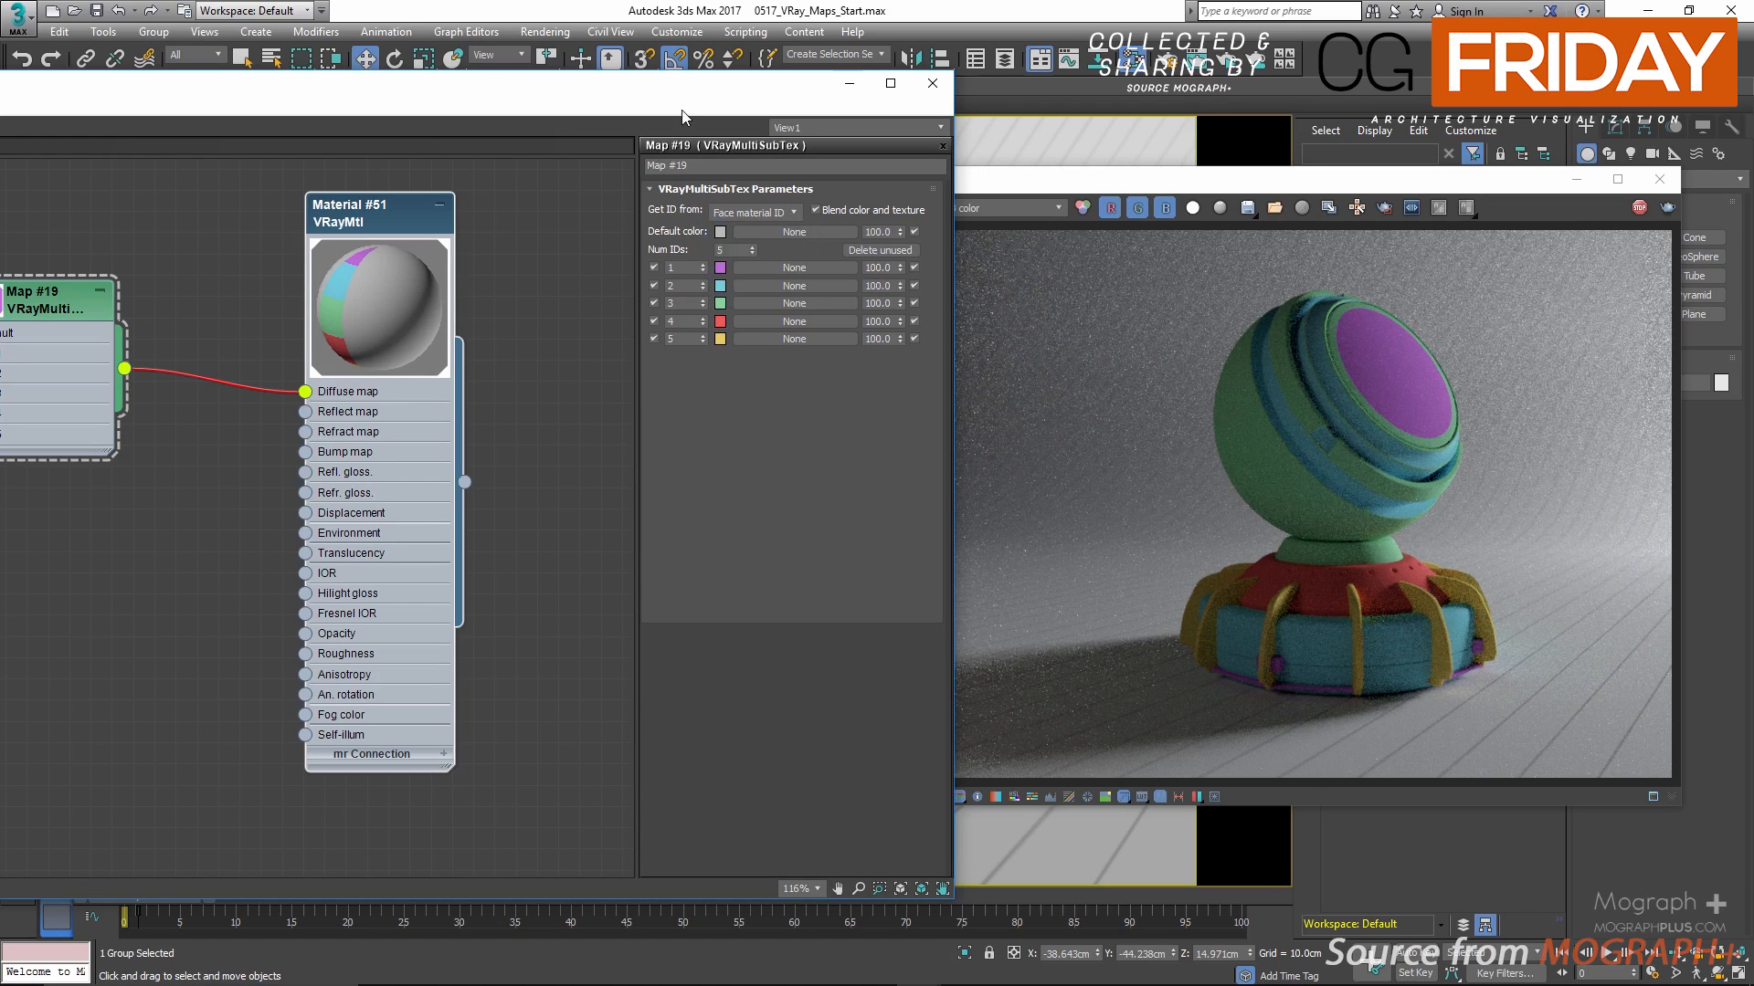
{"action": "left_click_drag", "start_coordinate": [653, 99], "coordinate": [81, 133]}
{"action": "right_click", "coordinate": [634, 371]}
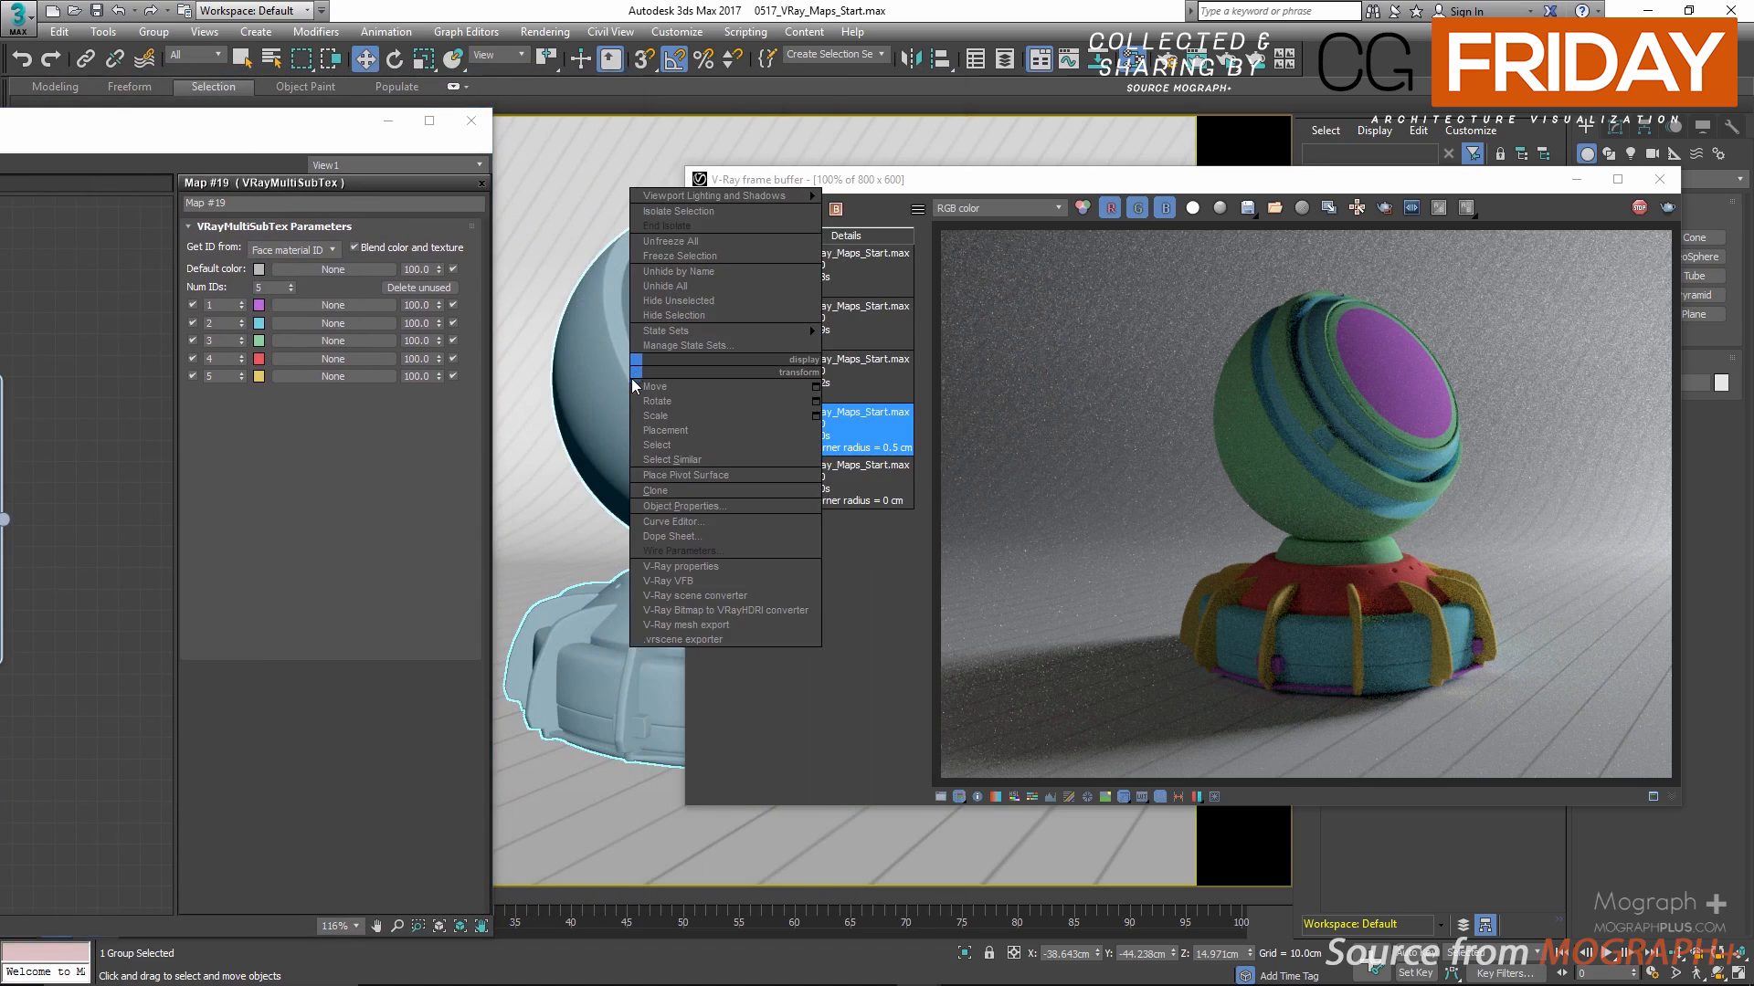
{"action": "left_click", "coordinate": [753, 507]}
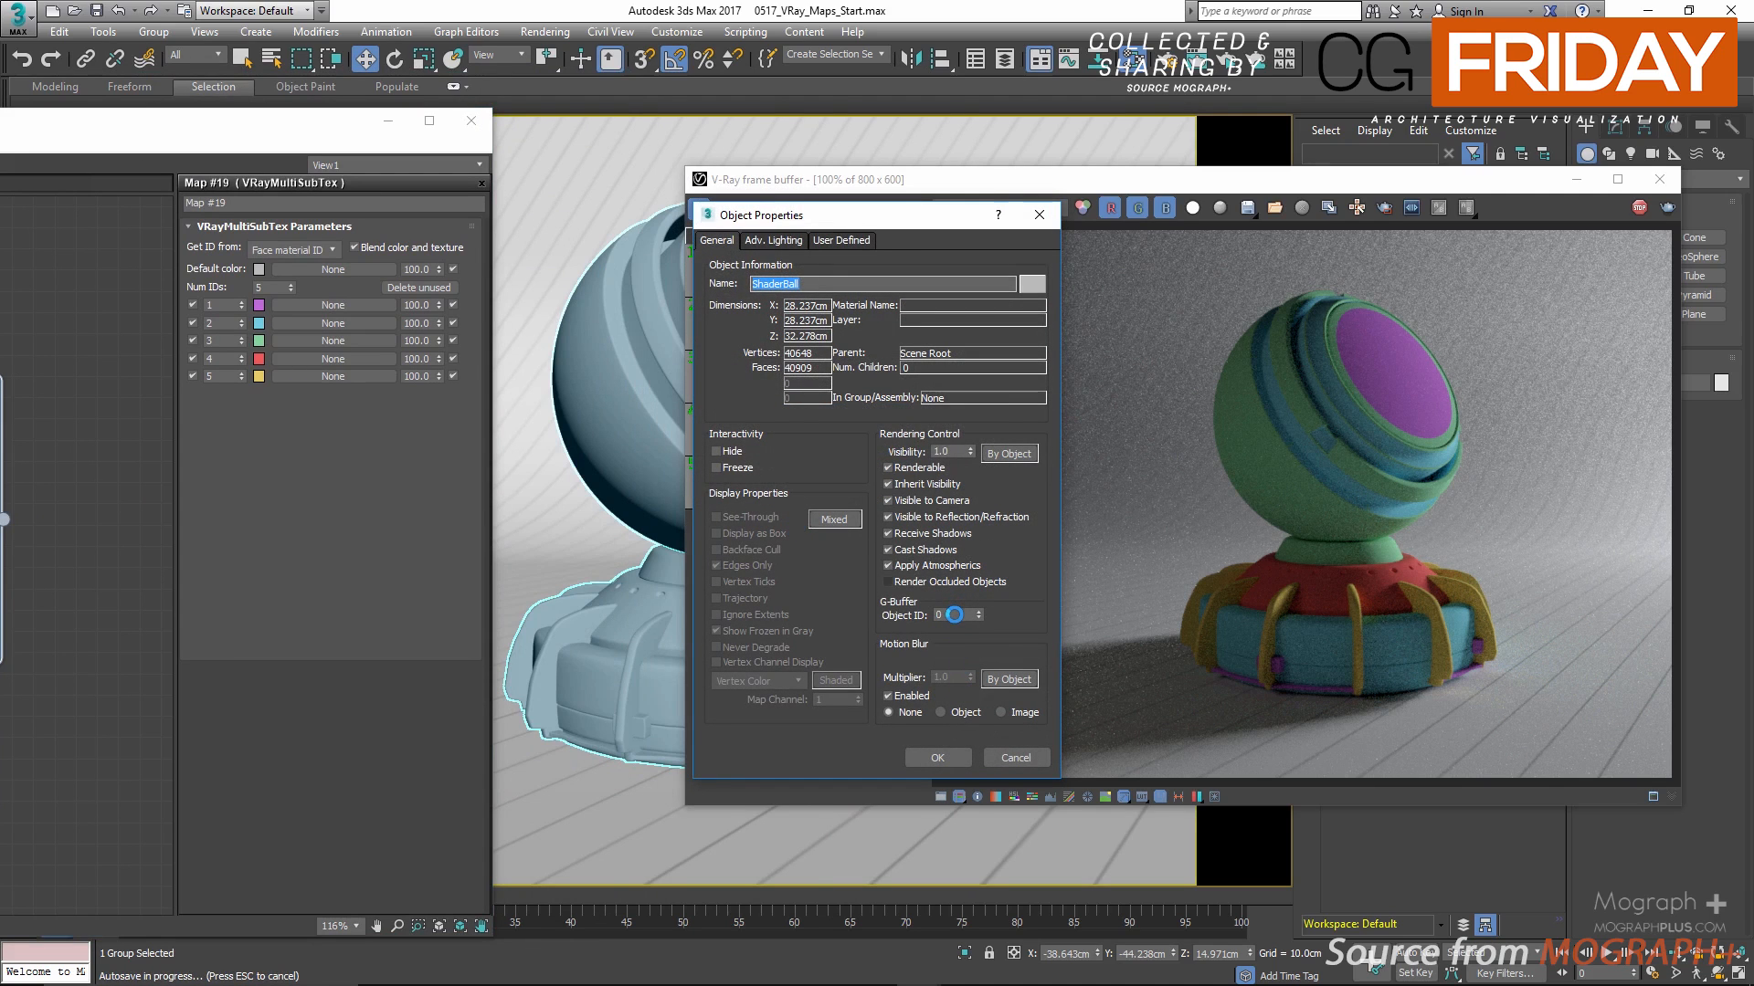
{"action": "left_click", "coordinate": [1014, 757]}
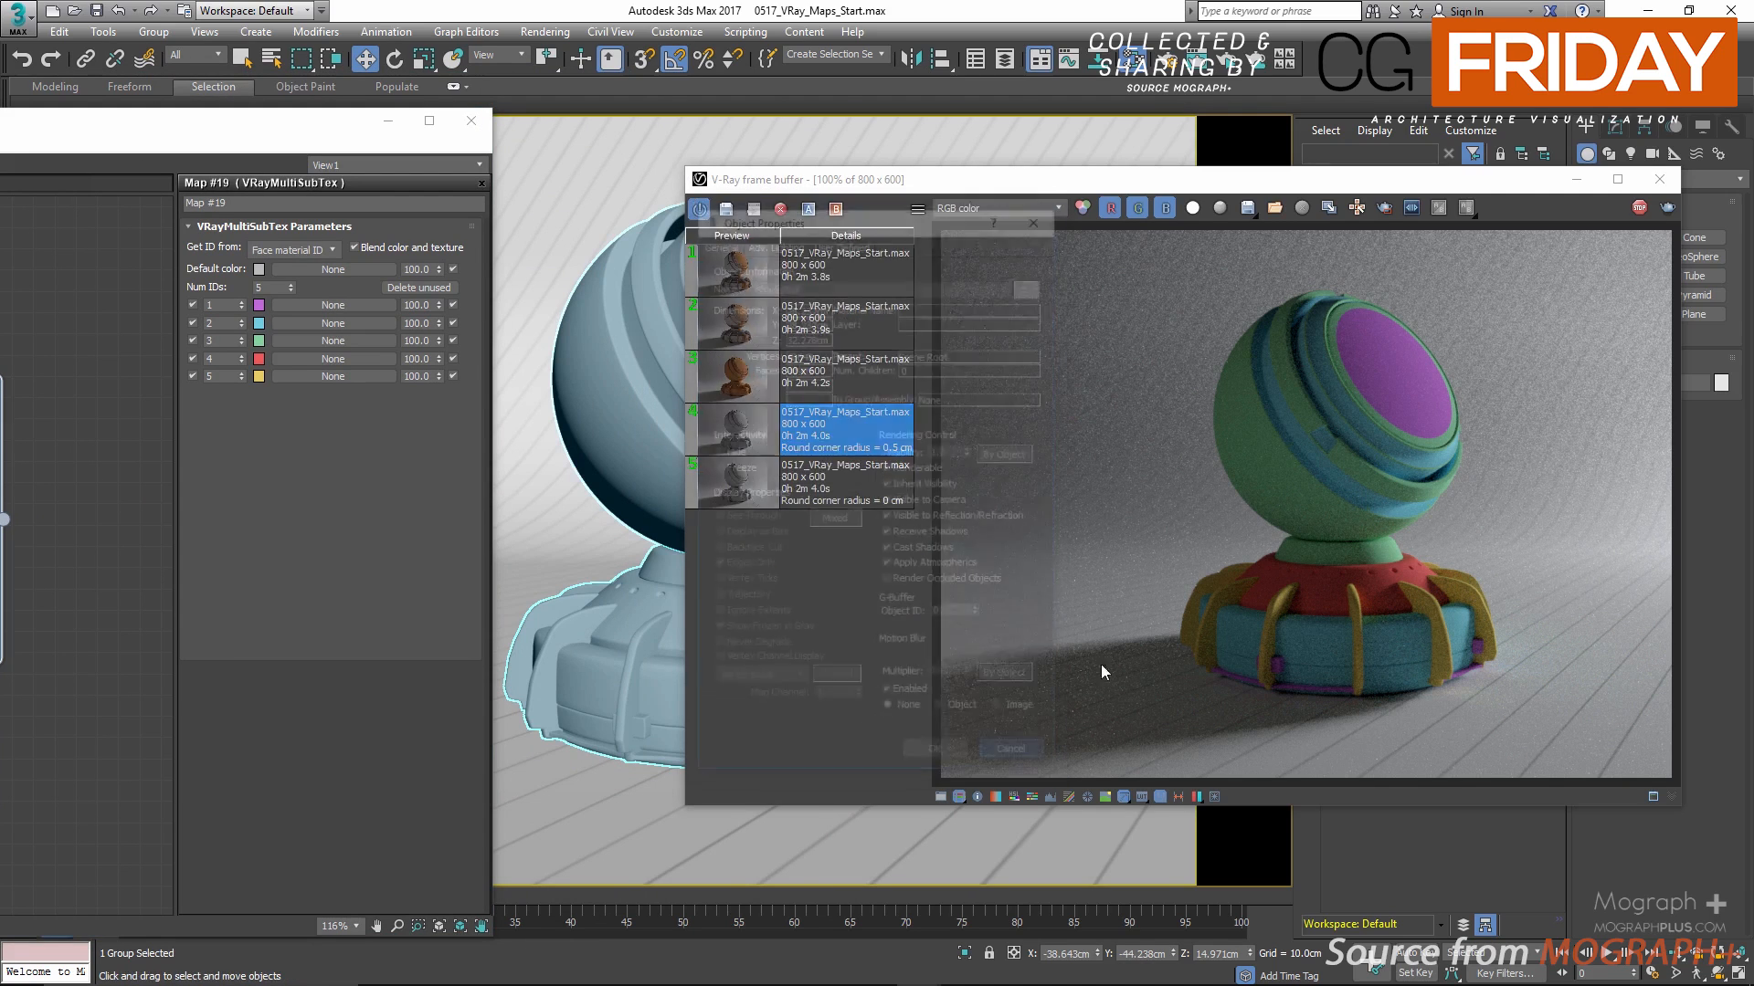
Step: Stop the render and bring the material editor back with an empty area of the node view
{"action": "left_click", "coordinate": [1641, 209]}
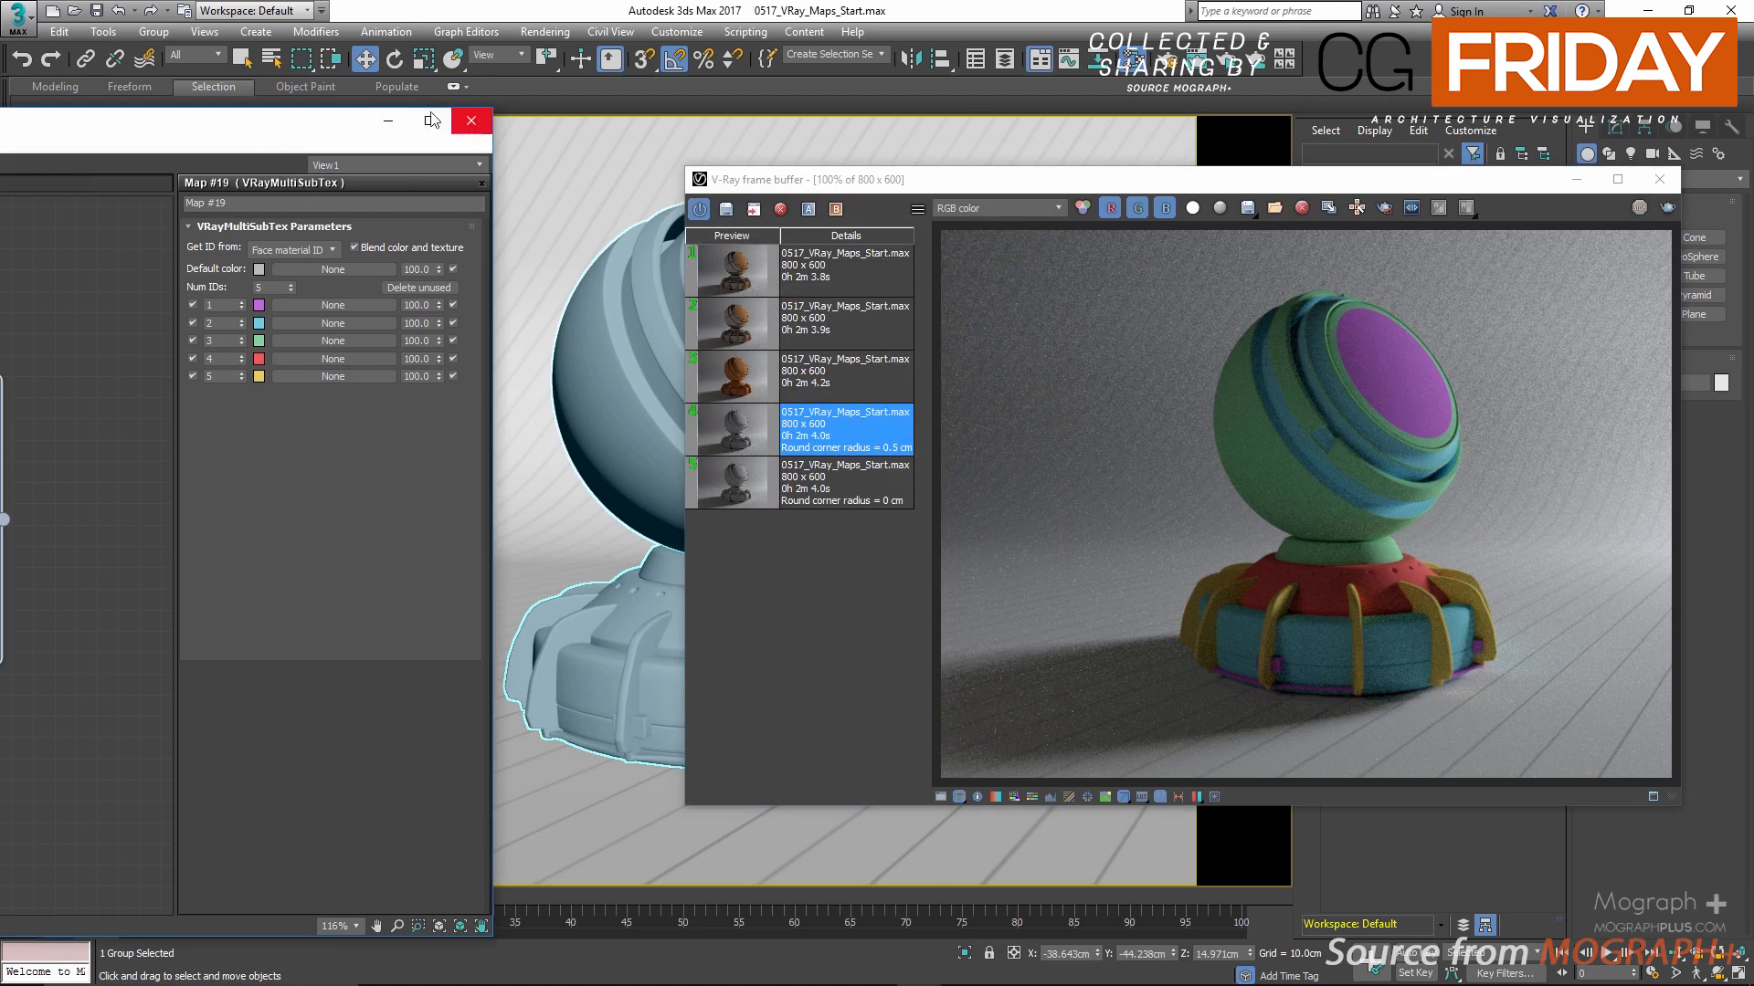
{"action": "left_click_drag", "start_coordinate": [286, 131], "coordinate": [1121, 25]}
{"action": "mouse_move", "coordinate": [666, 610]}
{"action": "middle_mouse_down"}
{"action": "mouse_move", "coordinate": [671, 575]}
{"action": "mouse_move", "coordinate": [694, 614]}
{"action": "middle_mouse_up"}
{"action": "left_click", "coordinate": [846, 141]}
{"action": "middle_click_drag", "start_coordinate": [726, 426], "coordinate": [742, 115]}
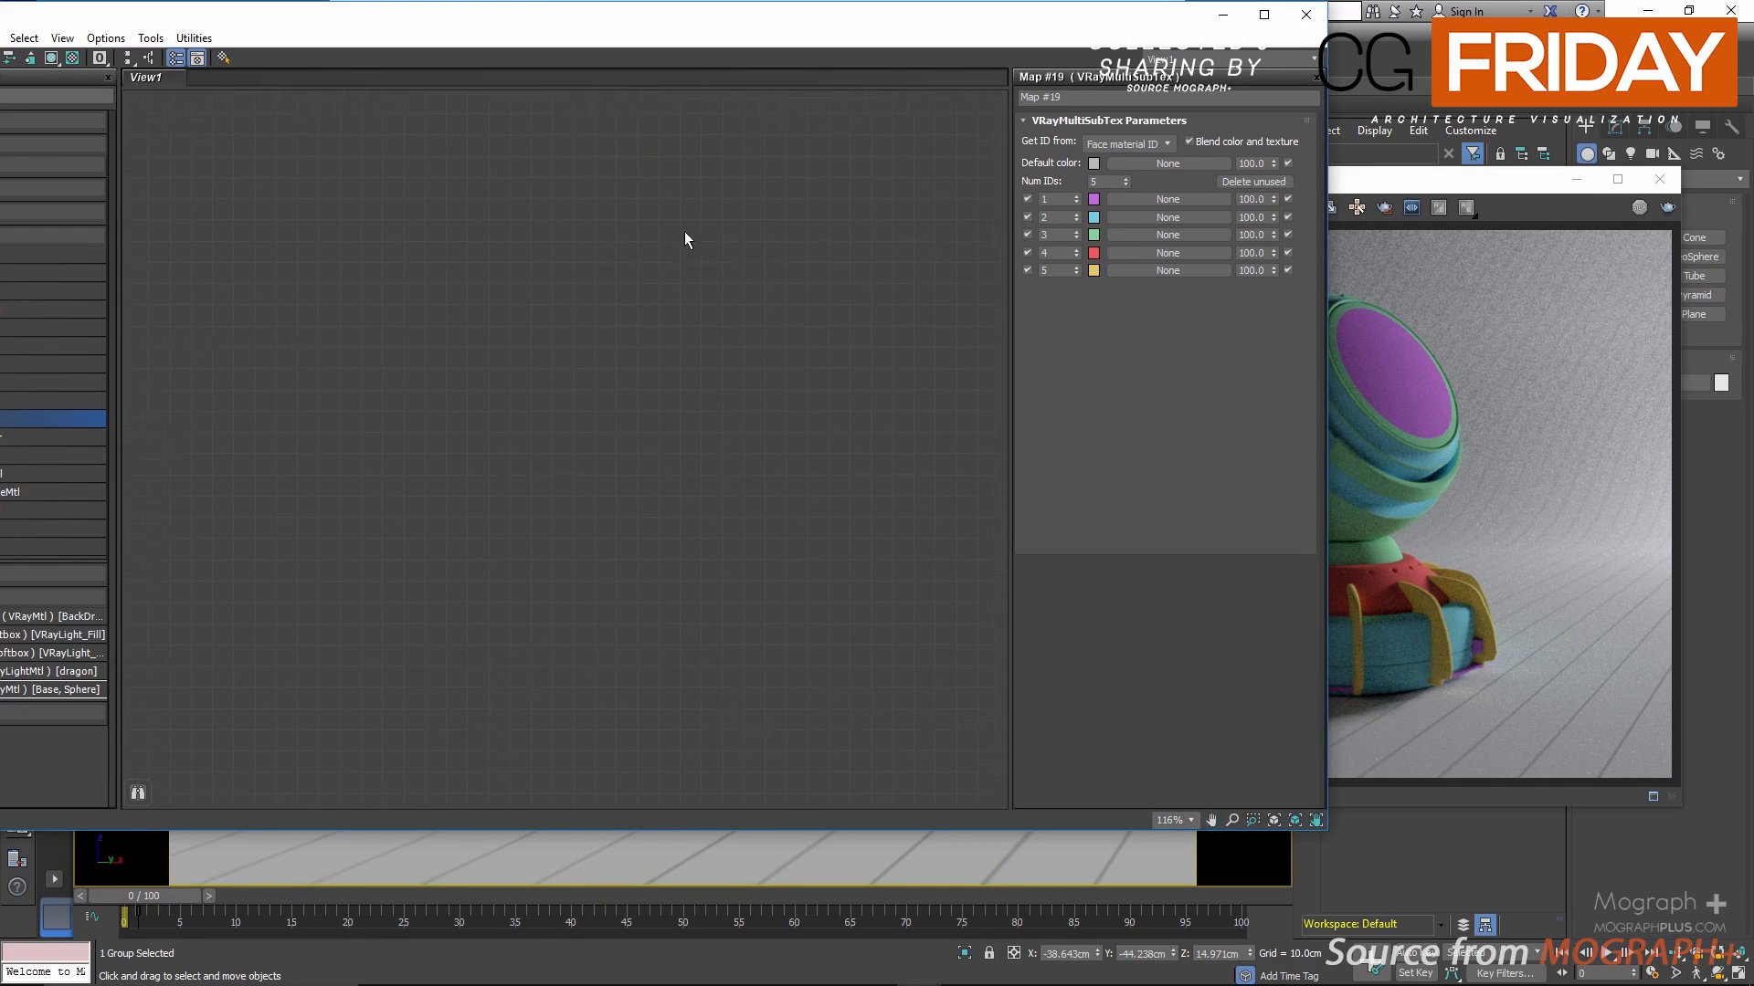
Step: Add a VRayNormalMap node to the empty area of the node view
{"action": "right_click", "coordinate": [577, 321]}
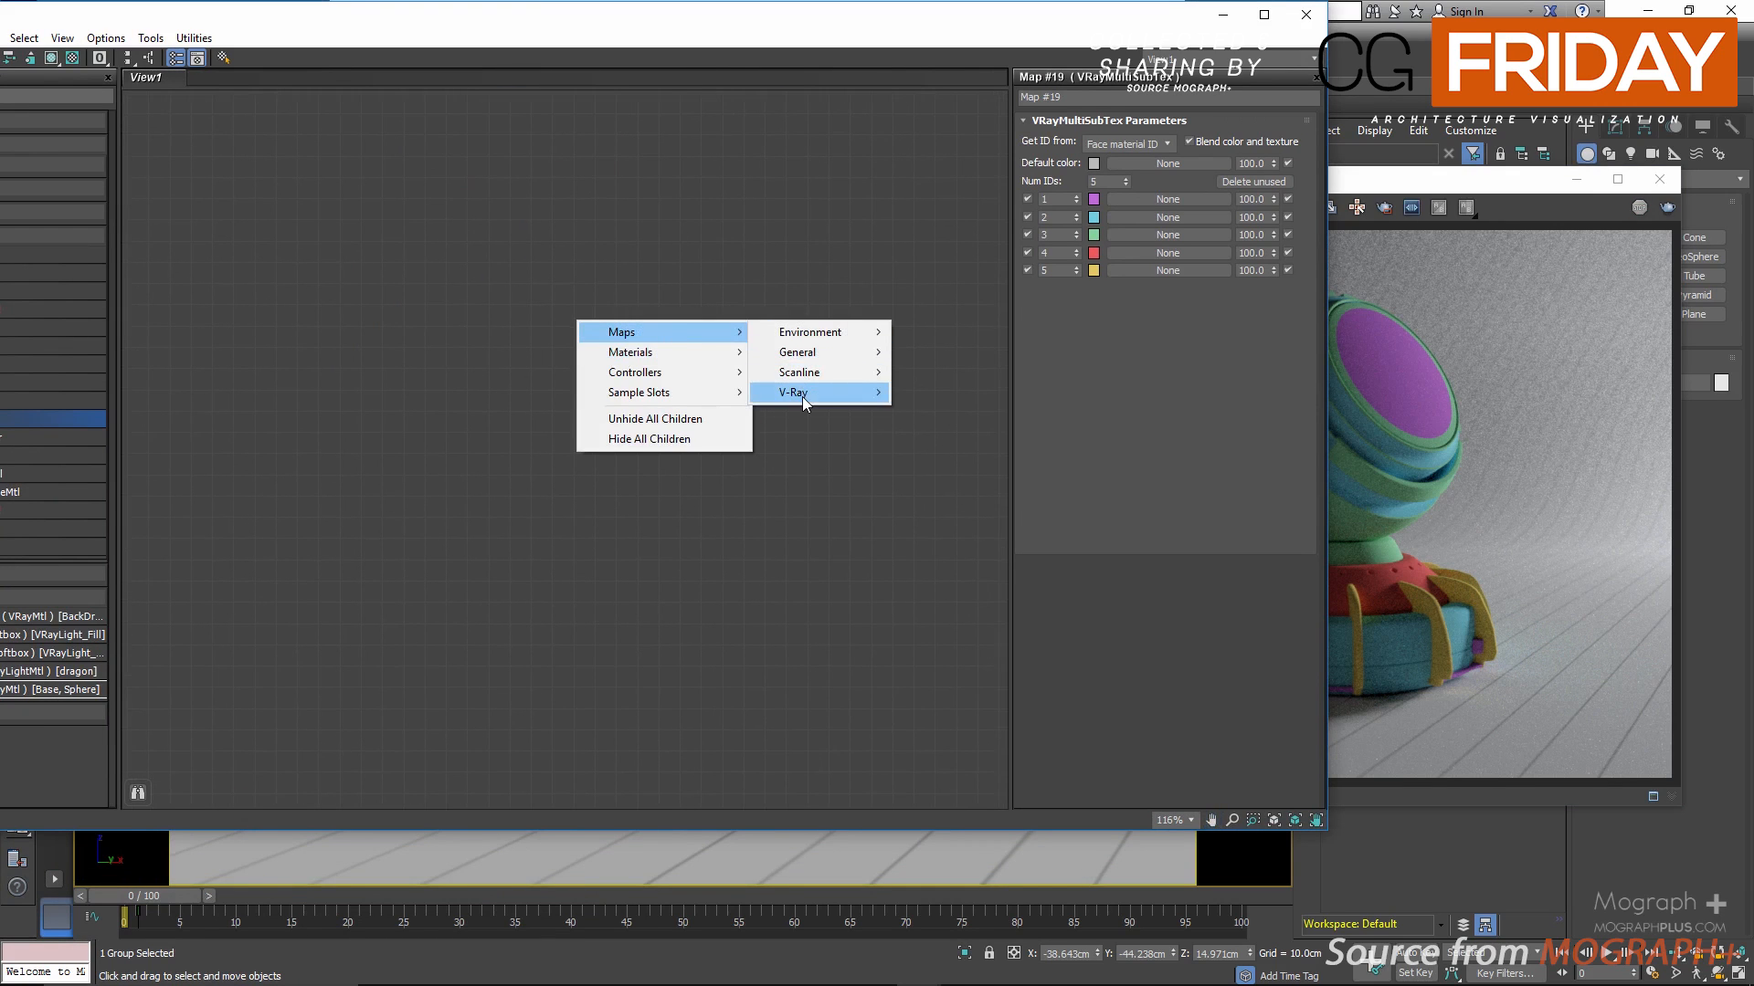
{"action": "mouse_move", "coordinate": [803, 393]}
{"action": "left_click", "coordinate": [947, 684]}
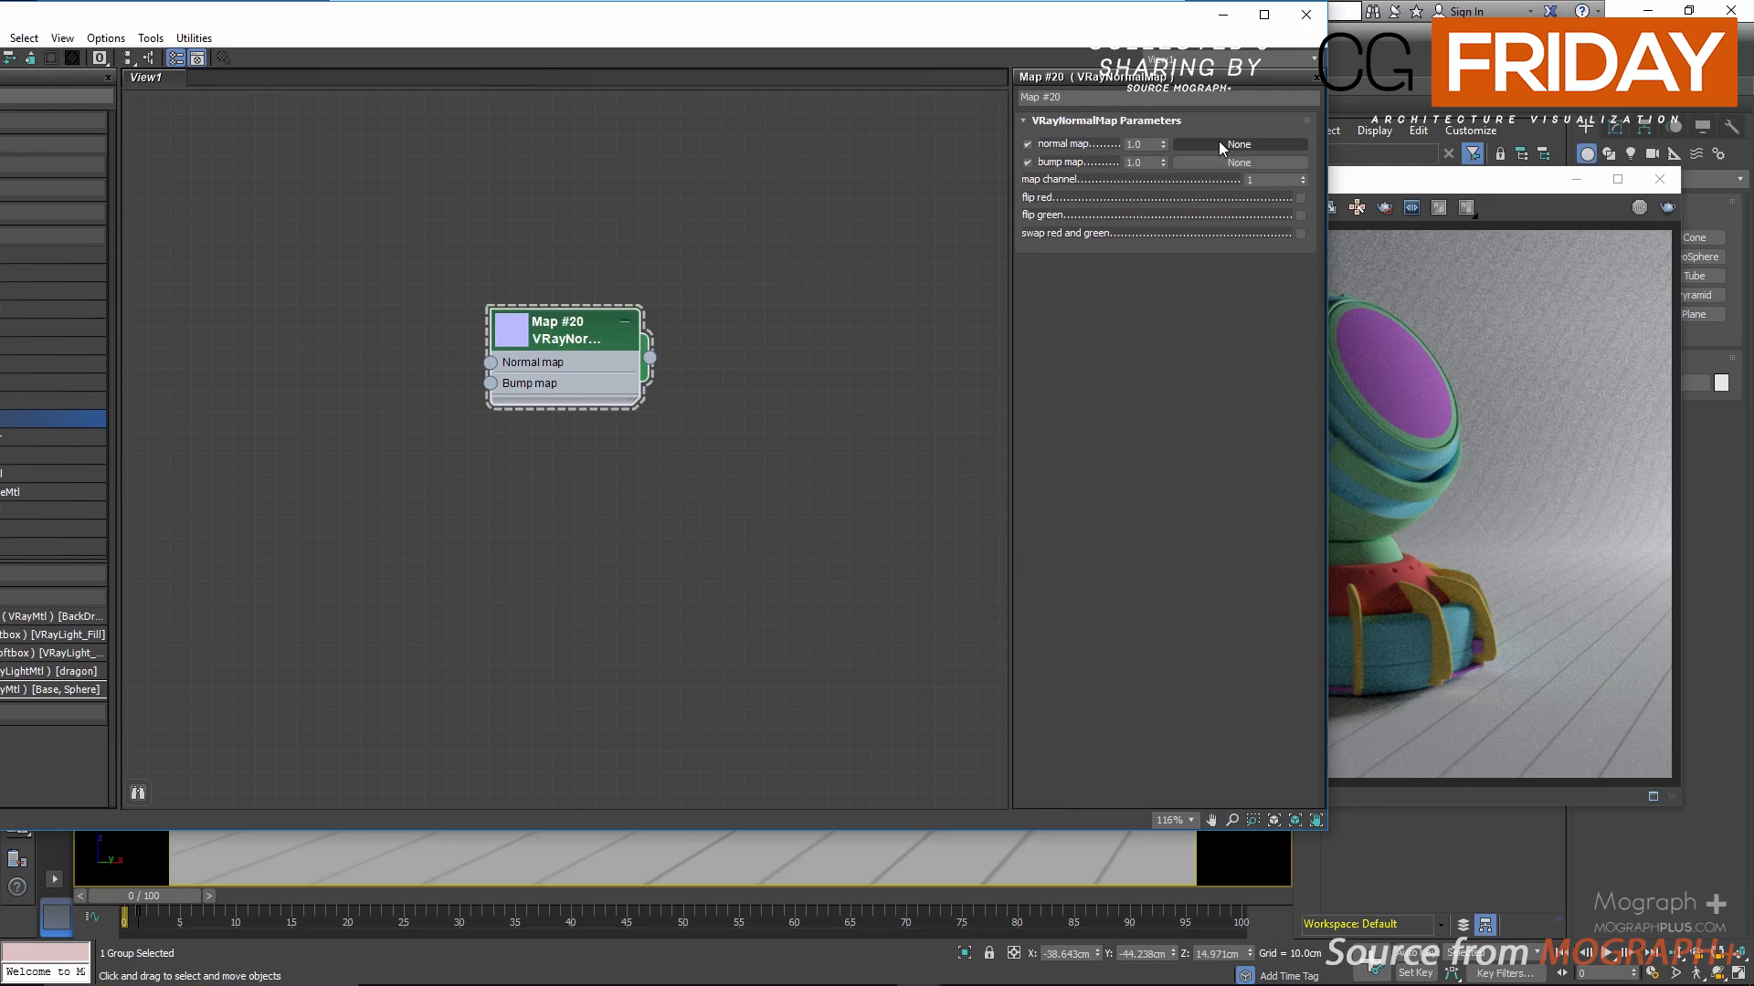
Step: Load the Normal_Fabric.png bitmap from the images folder into the VRayNormalMap's normal map slot
{"action": "left_click", "coordinate": [1219, 144]}
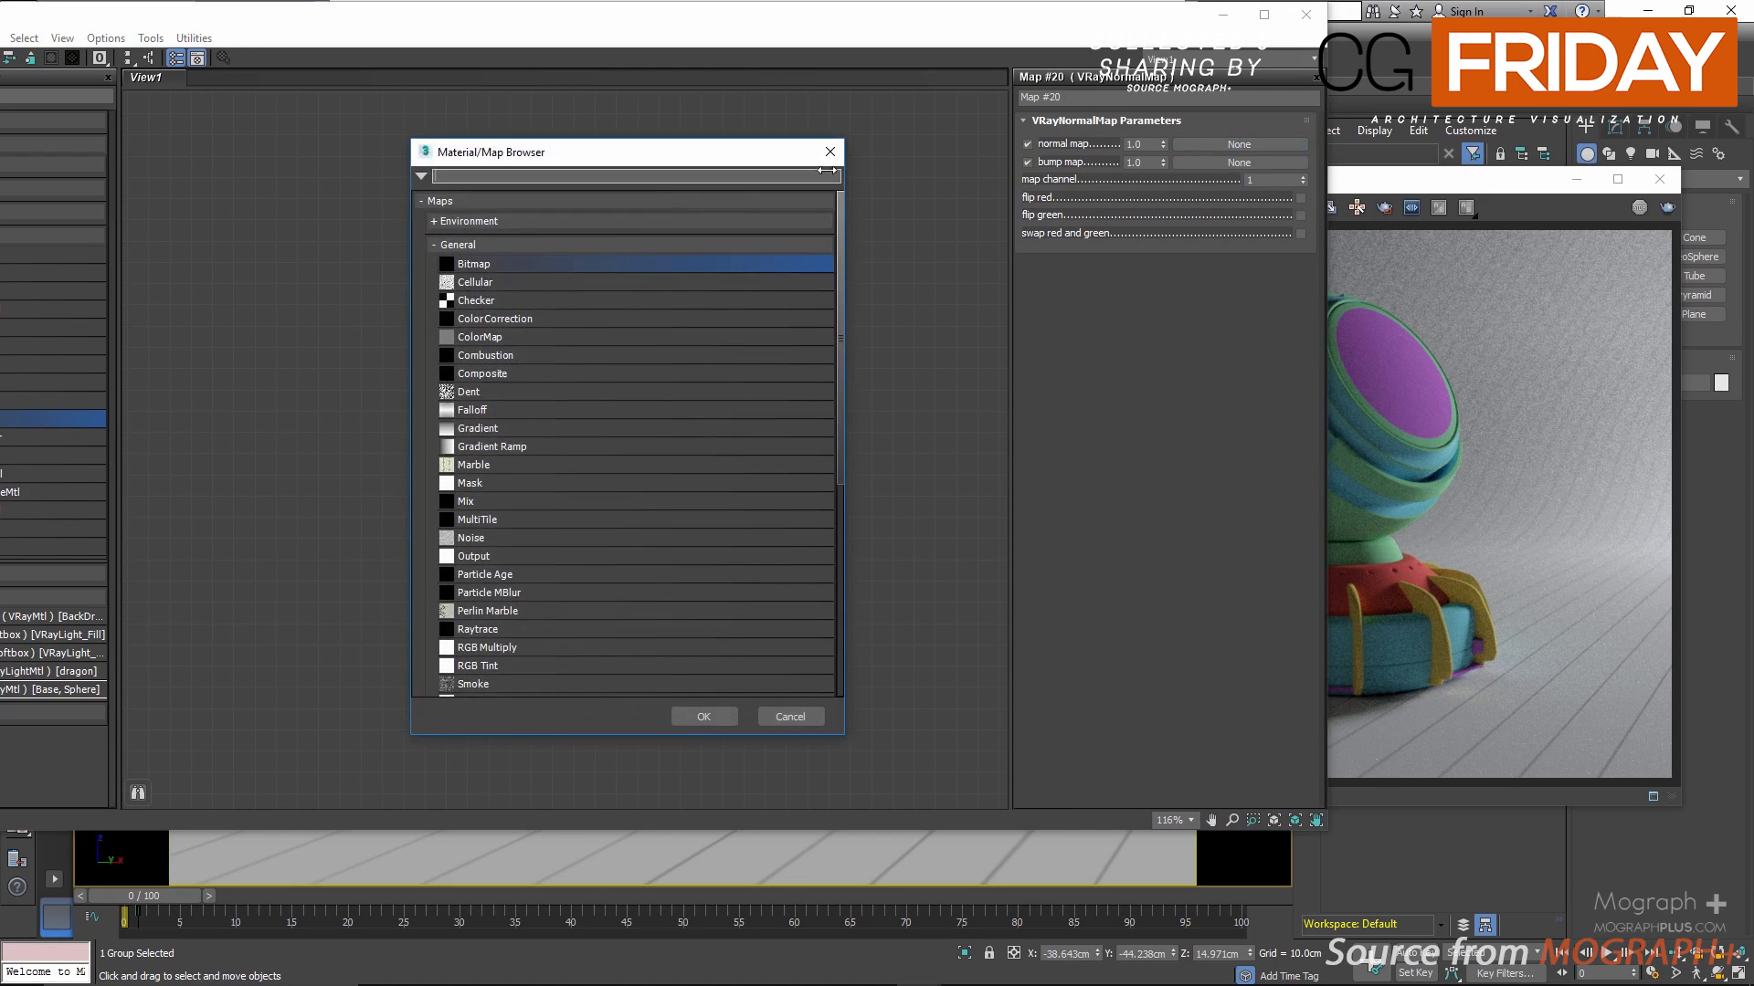
{"action": "double_click", "coordinate": [545, 264]}
{"action": "scroll", "coordinate": [541, 380], "scroll_direction": "down", "scroll_amount": 10}
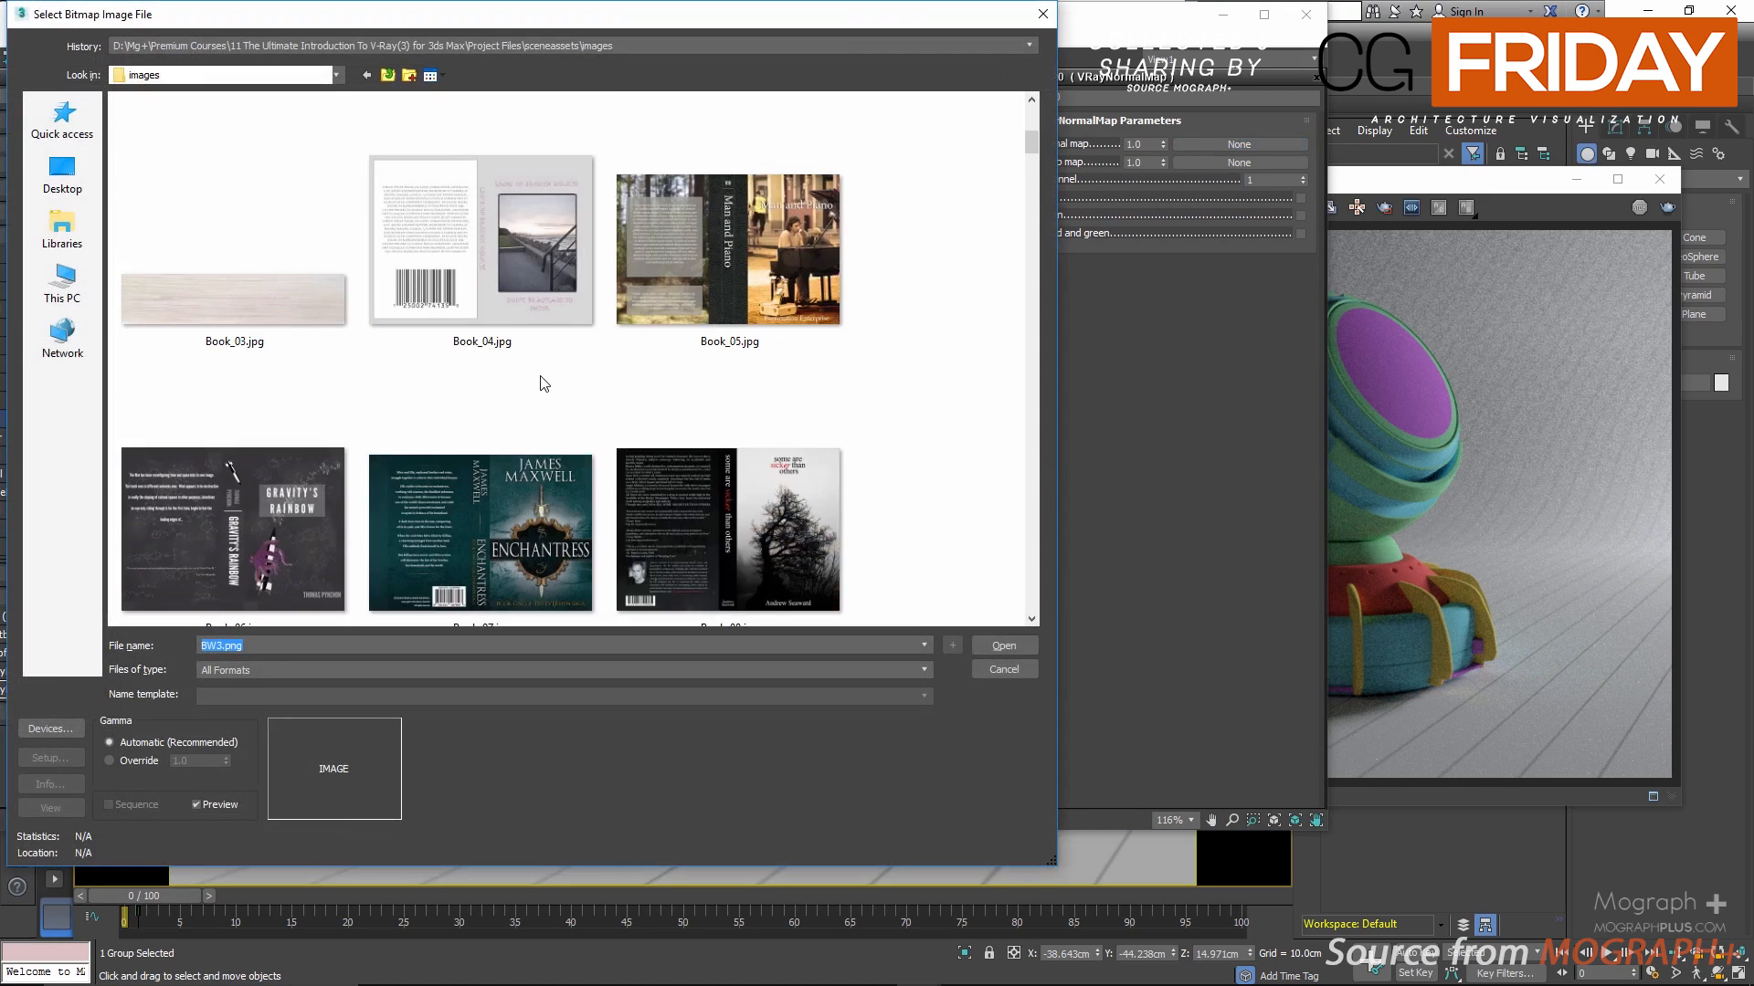
{"action": "scroll", "coordinate": [540, 375], "scroll_direction": "down", "scroll_amount": 15}
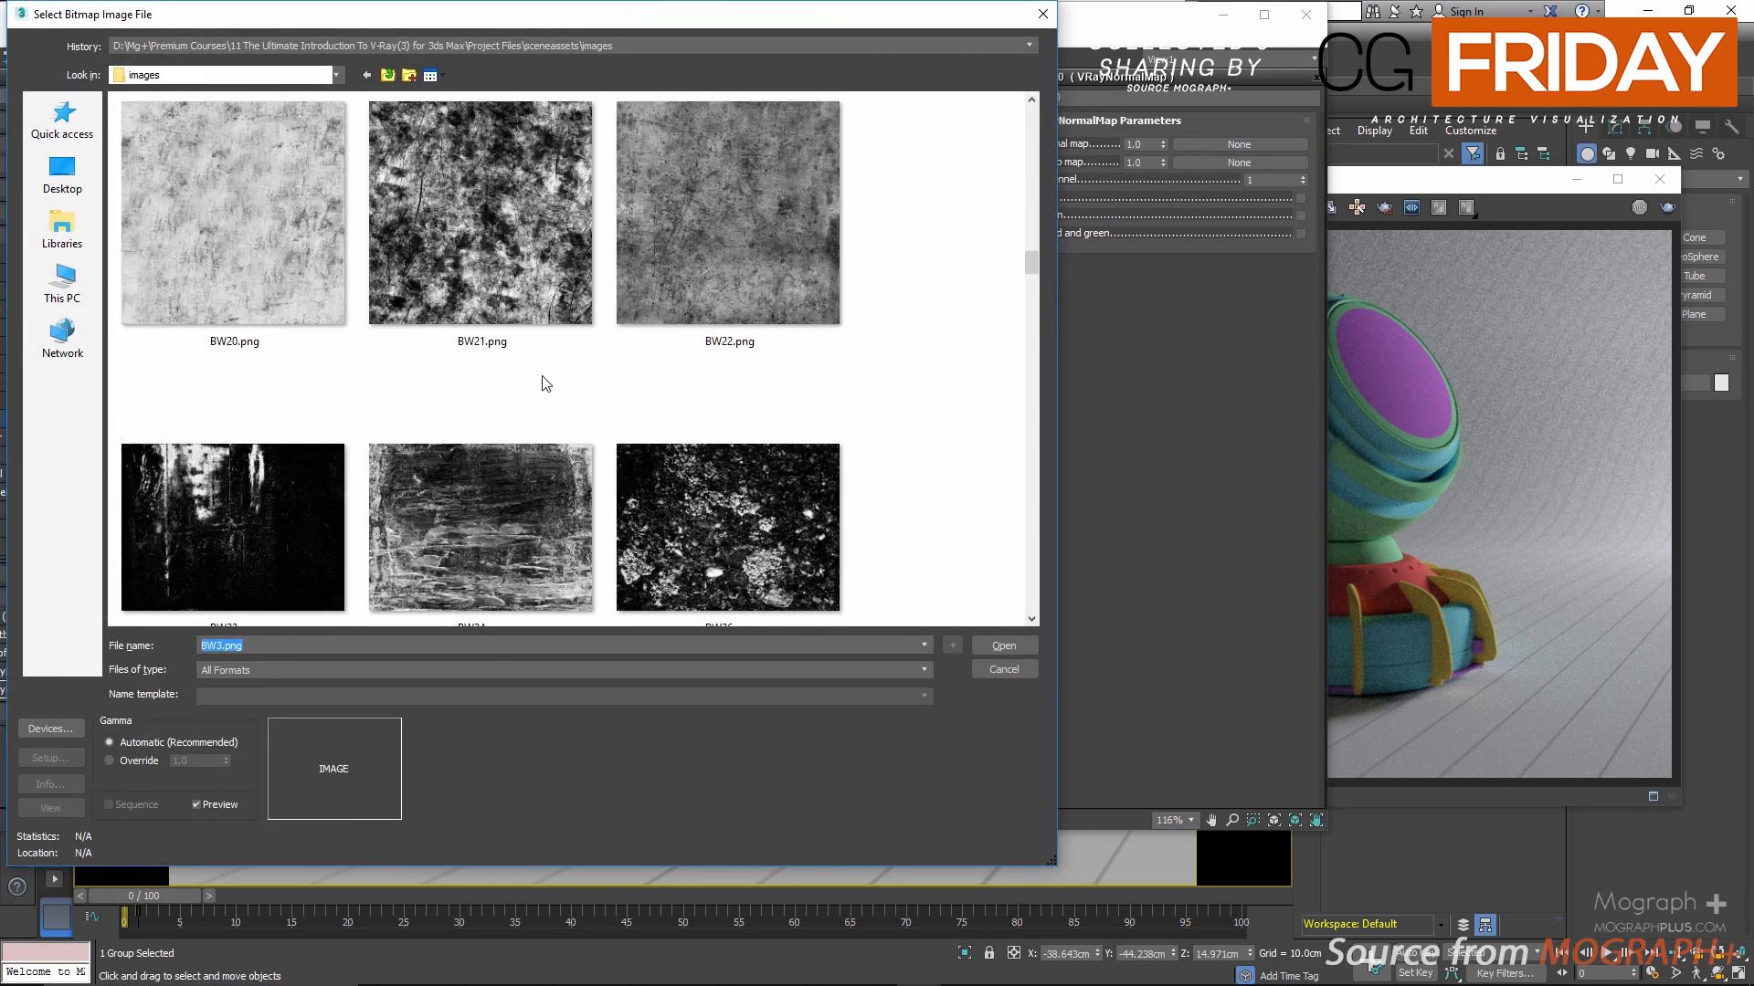
{"action": "scroll", "coordinate": [543, 375], "scroll_direction": "down", "scroll_amount": 5}
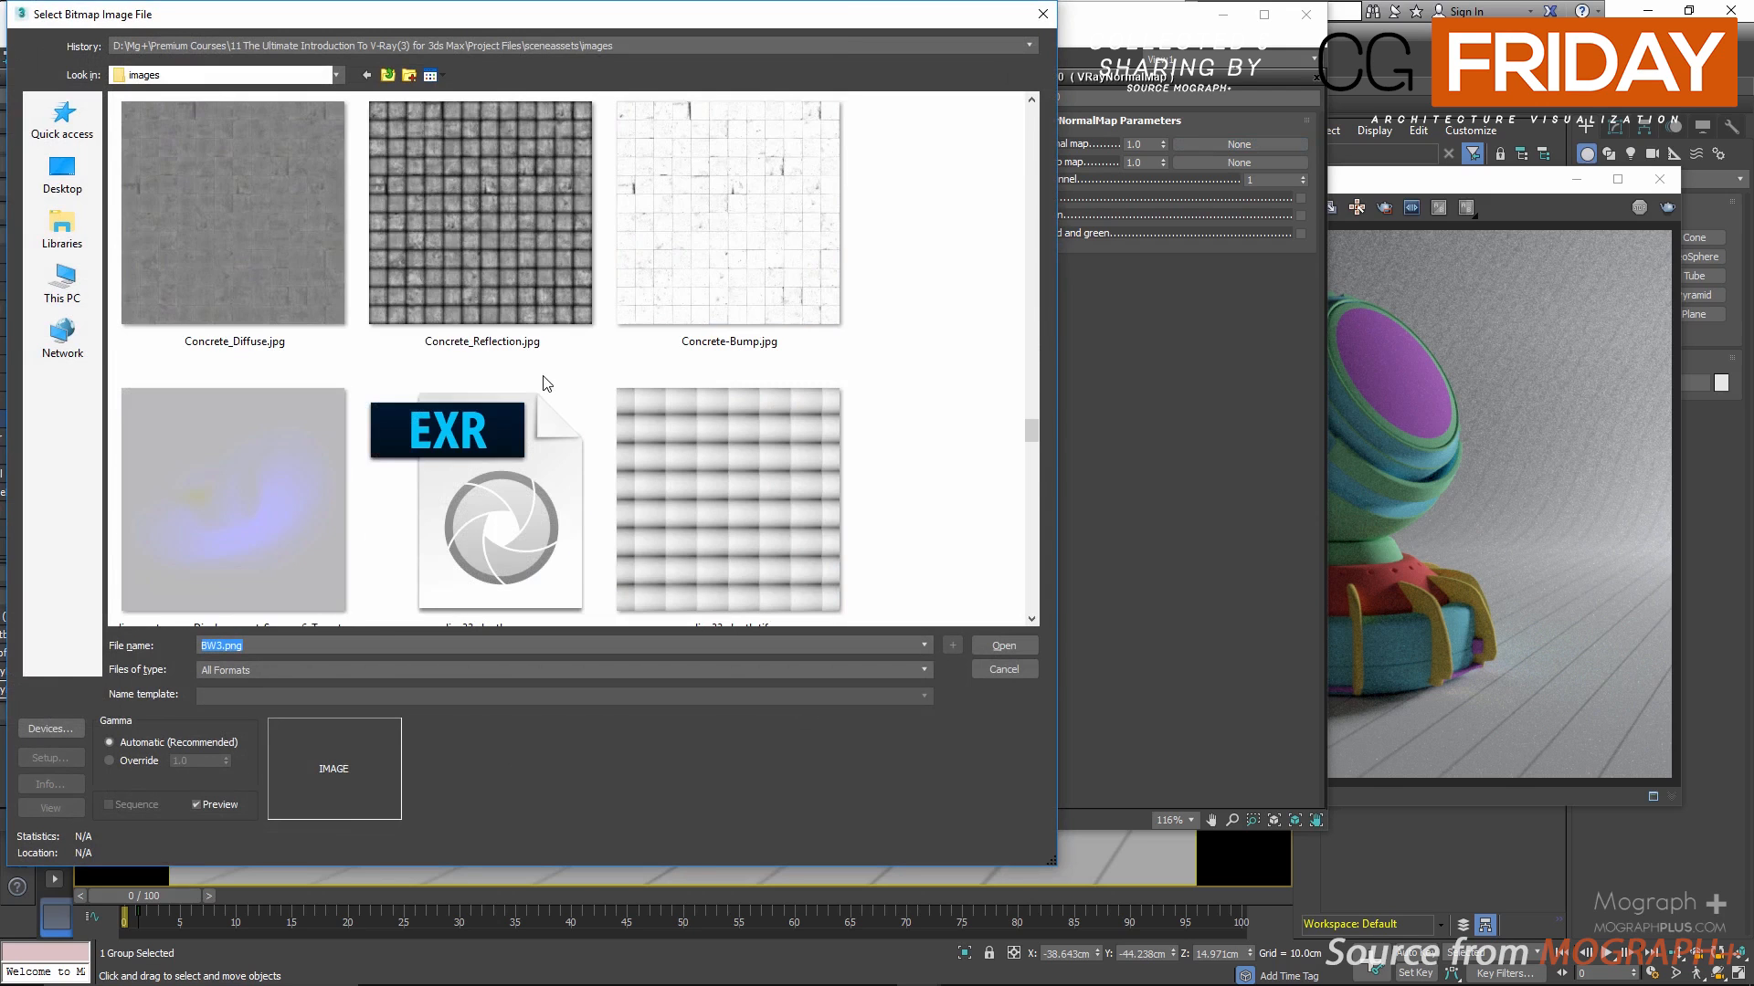
{"action": "scroll", "coordinate": [544, 382], "scroll_direction": "down", "scroll_amount": 8}
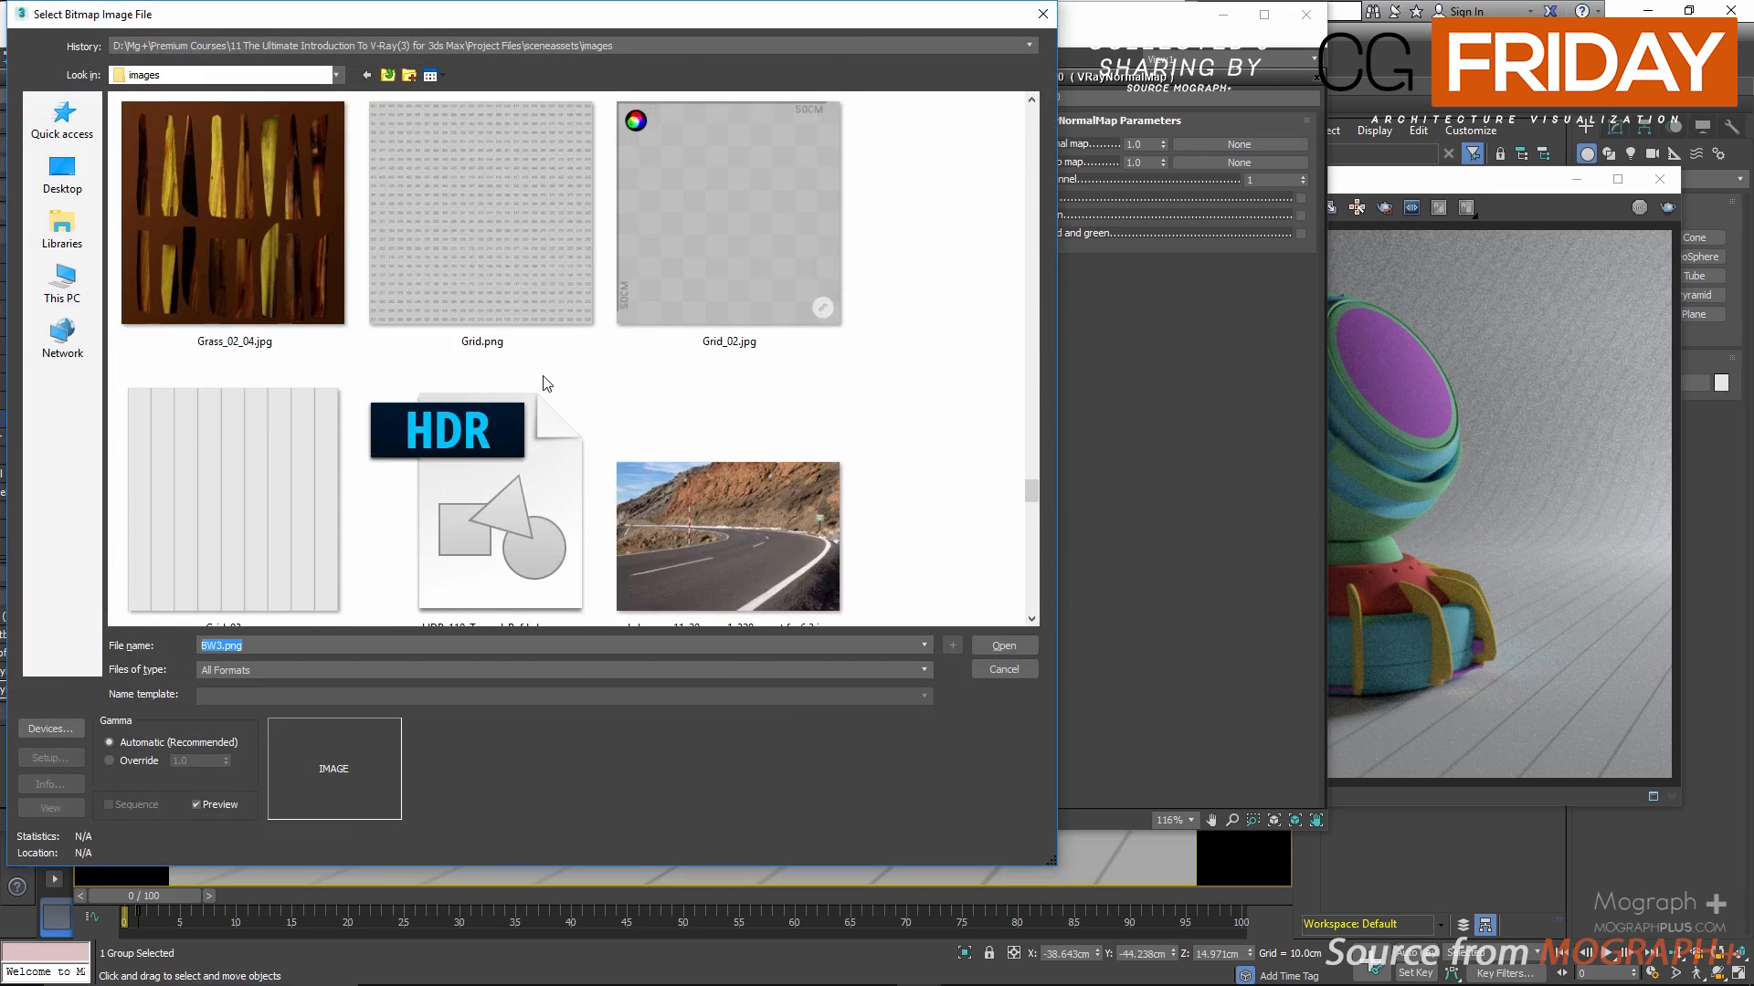
{"action": "scroll", "coordinate": [544, 382], "scroll_direction": "down", "scroll_amount": 6}
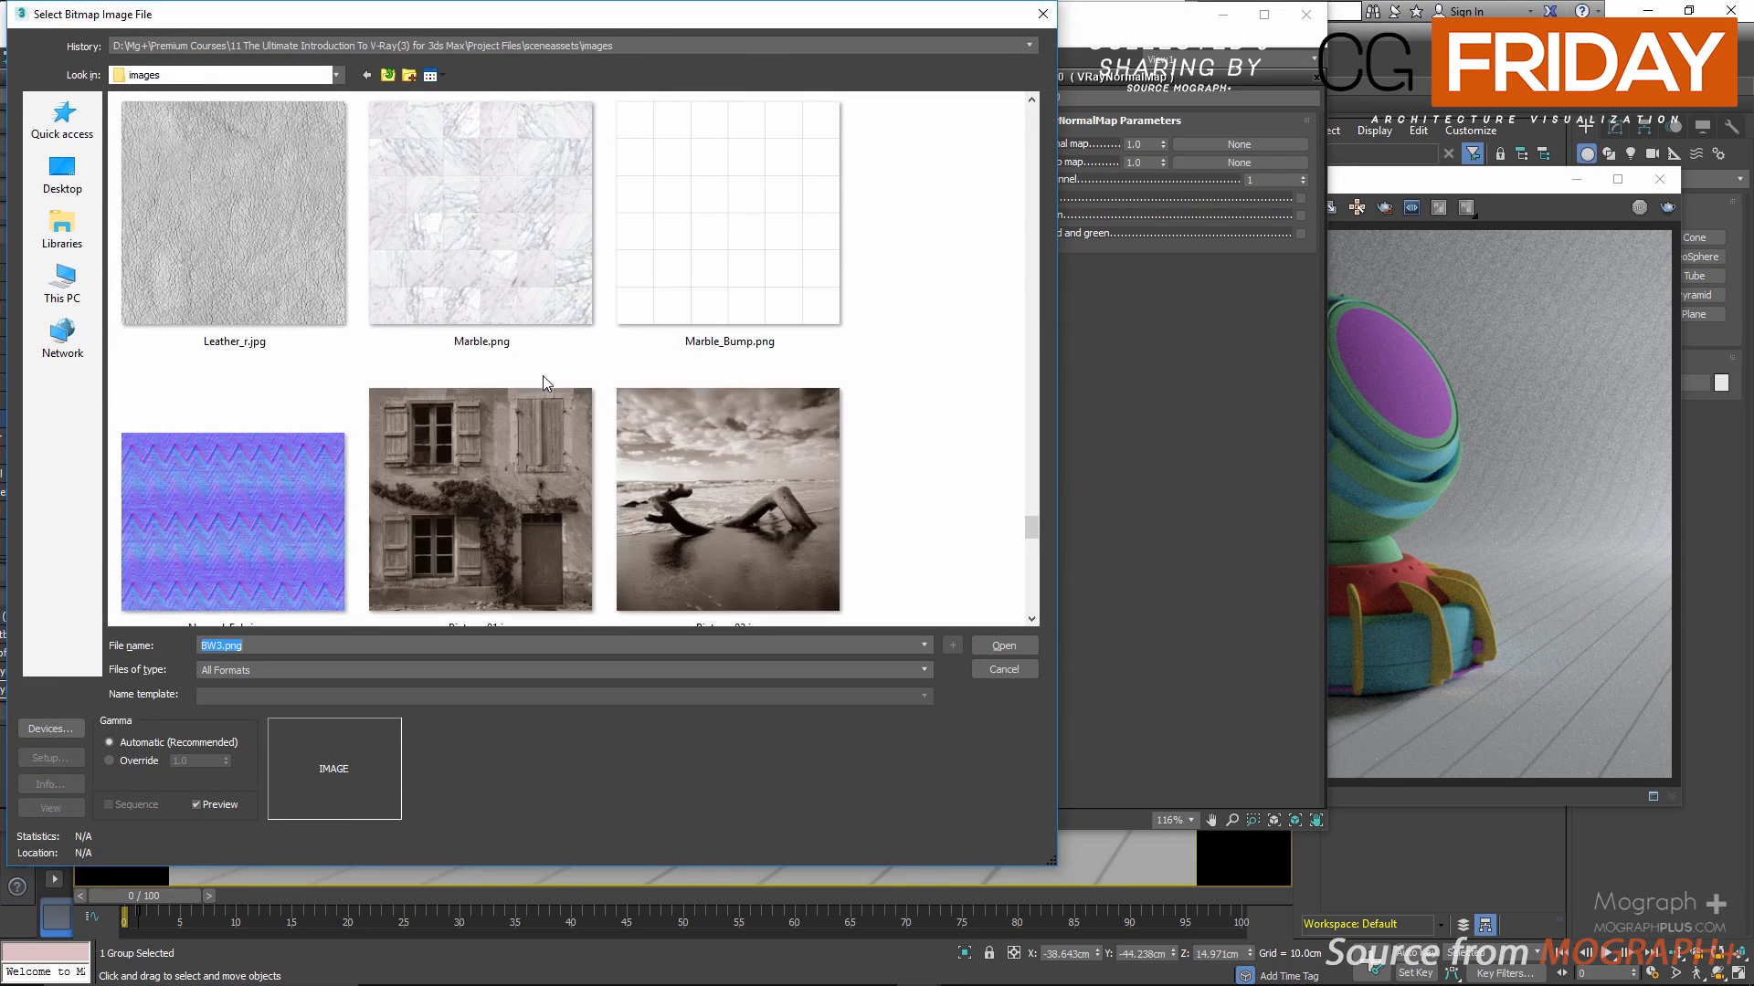
{"action": "scroll", "coordinate": [543, 376], "scroll_direction": "down", "scroll_amount": 3}
{"action": "double_click", "coordinate": [311, 292]}
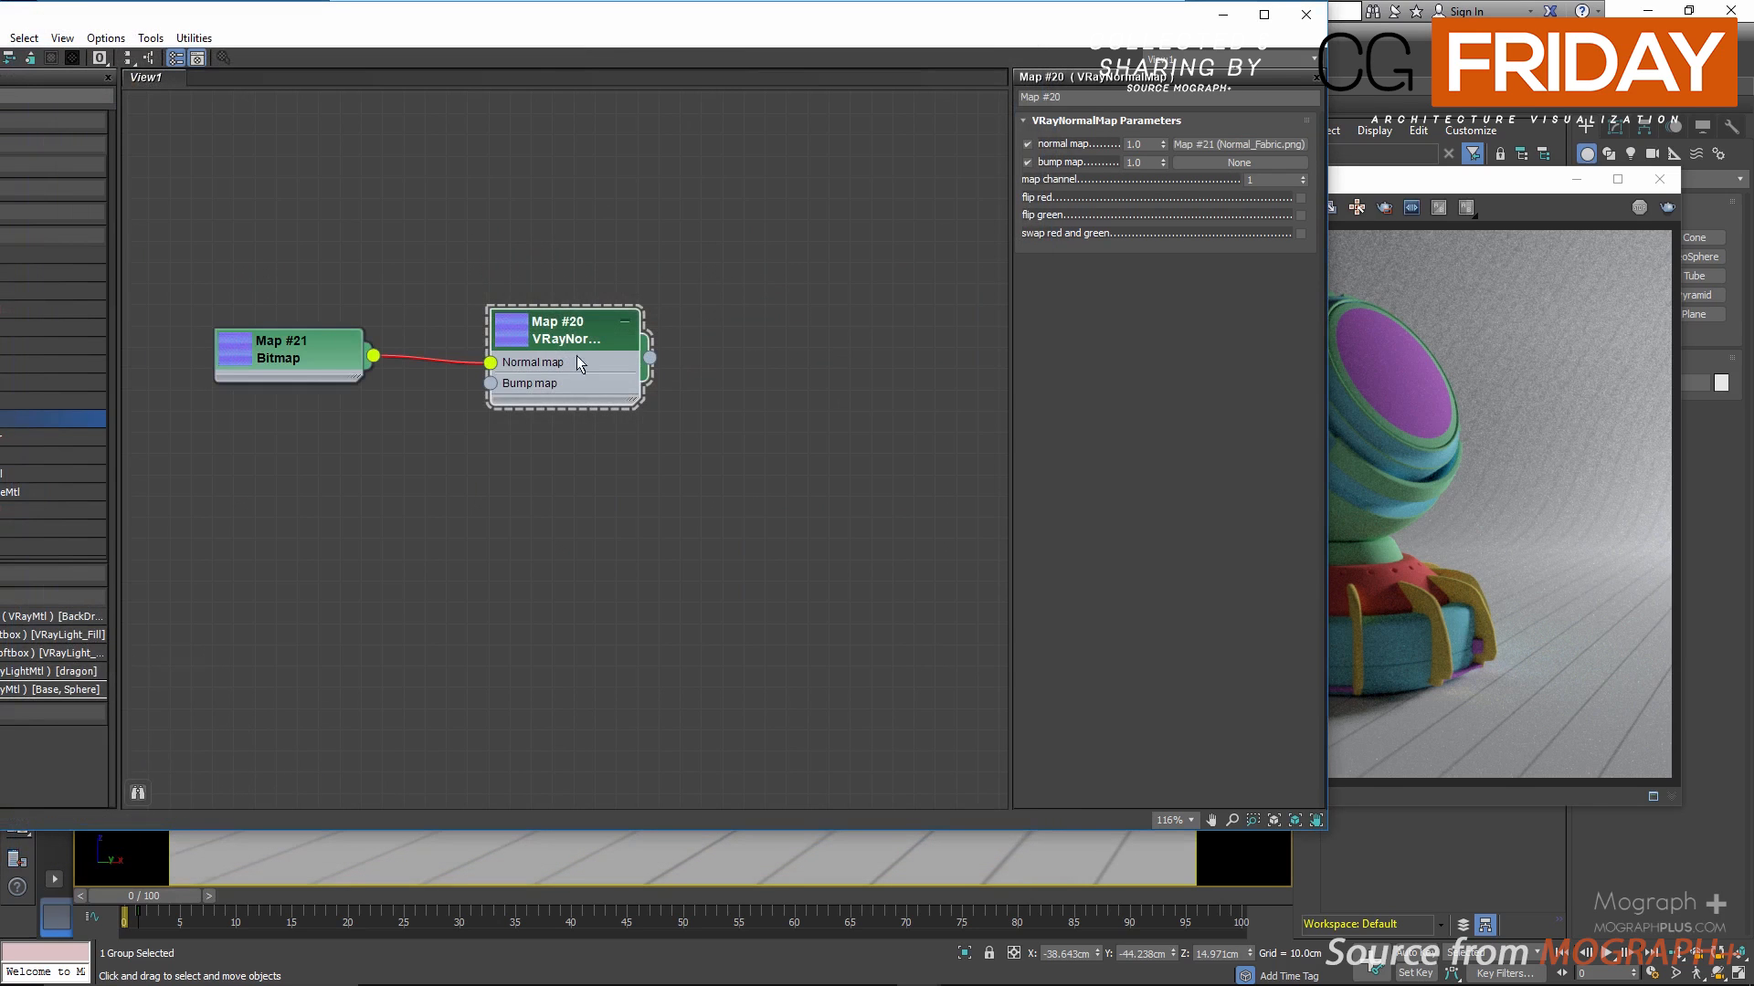
Step: Load the BW38.png bitmap from the images folder into the VRayNormalMap's bump map slot
{"action": "left_click_drag", "start_coordinate": [606, 328], "coordinate": [712, 347]}
{"action": "double_click", "coordinate": [601, 409]}
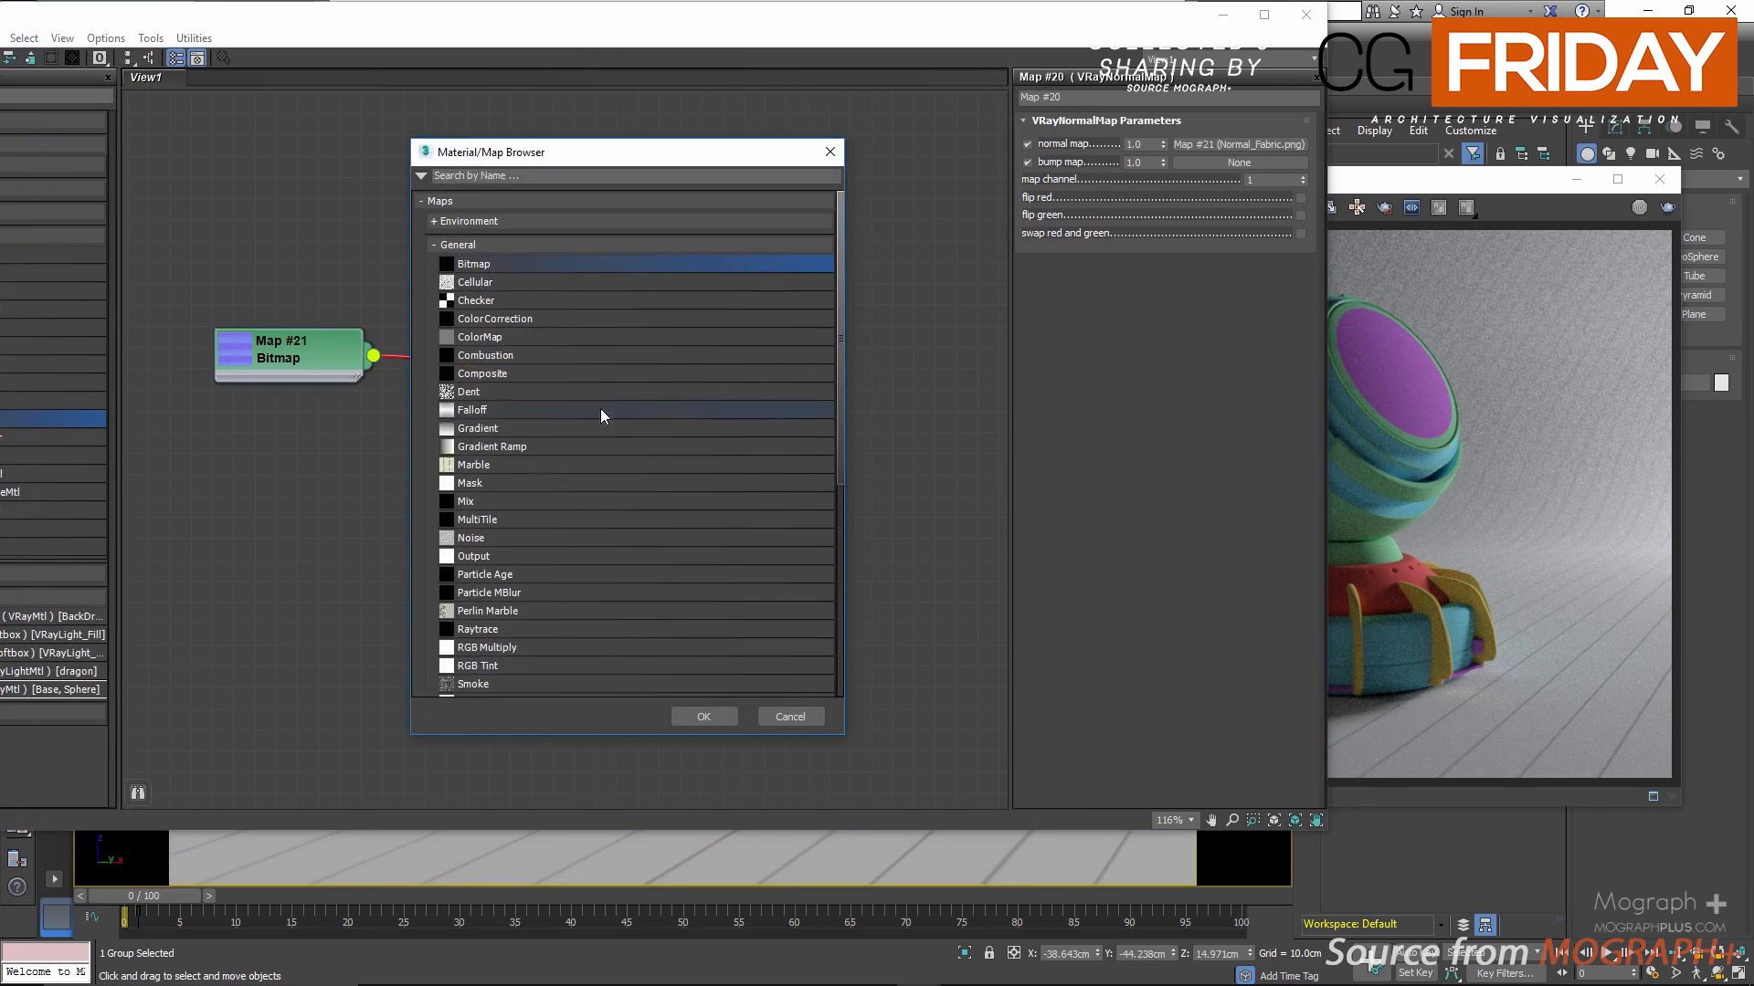
{"action": "double_click", "coordinate": [447, 266]}
{"action": "scroll", "coordinate": [508, 376], "scroll_direction": "down", "scroll_amount": 4}
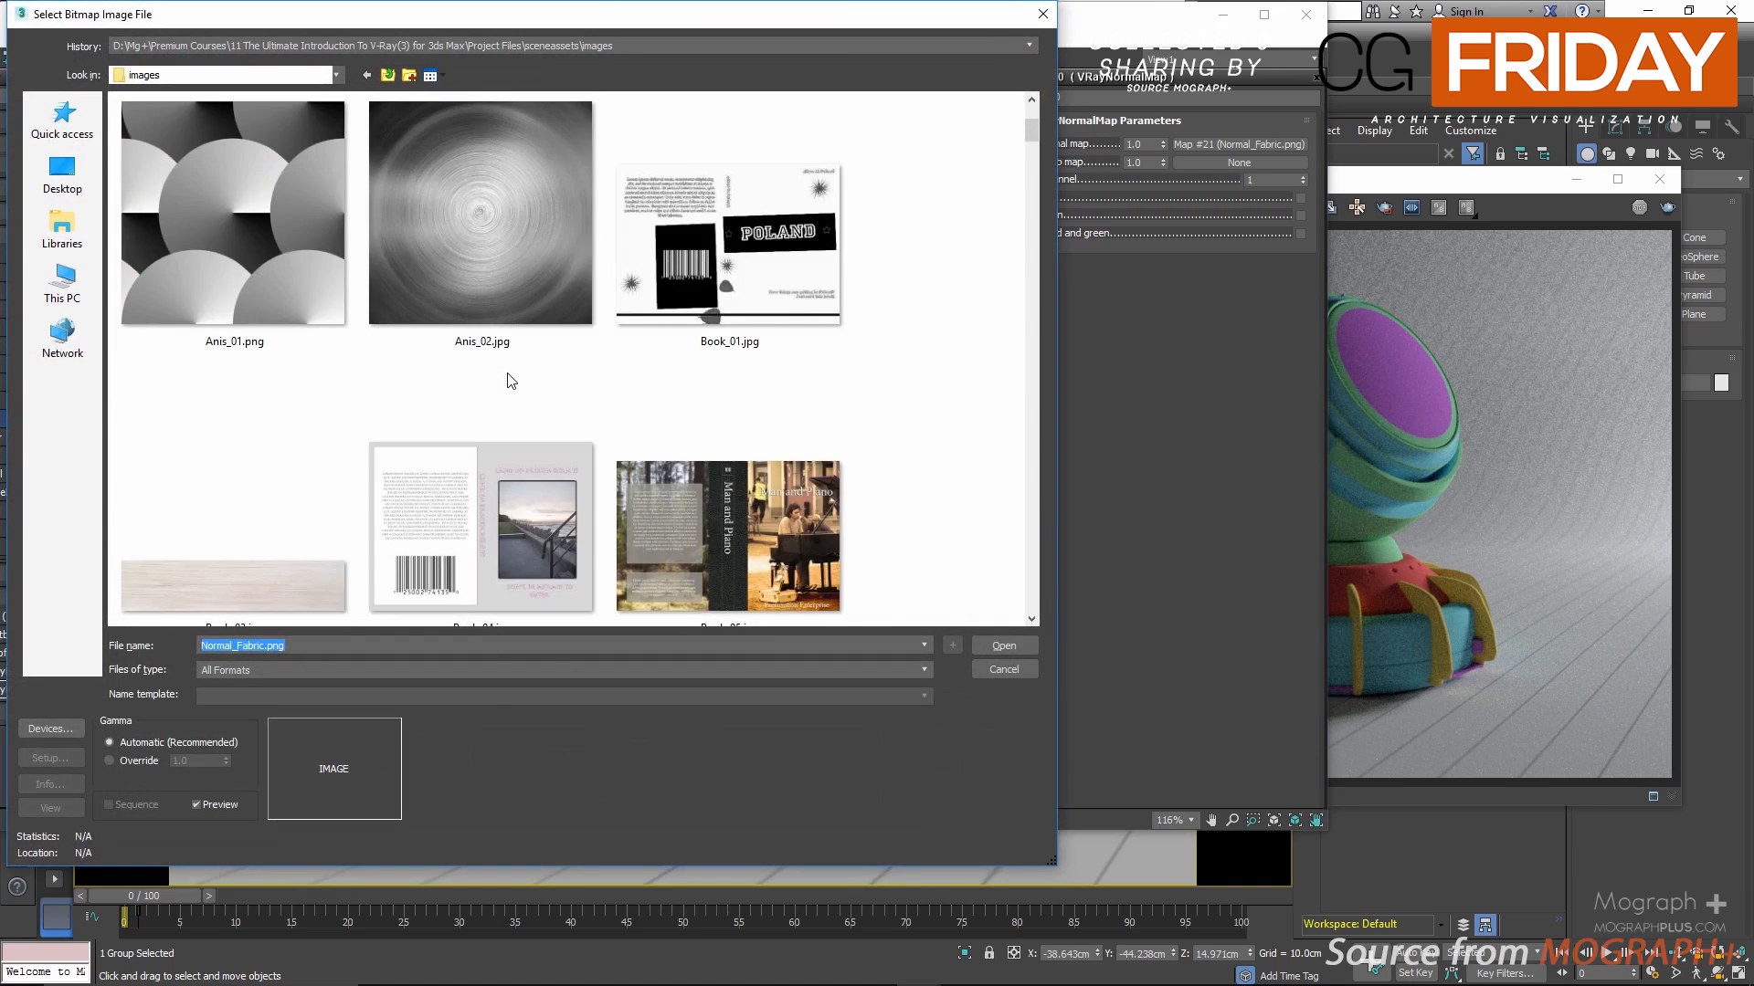
{"action": "scroll", "coordinate": [508, 373], "scroll_direction": "down", "scroll_amount": 15}
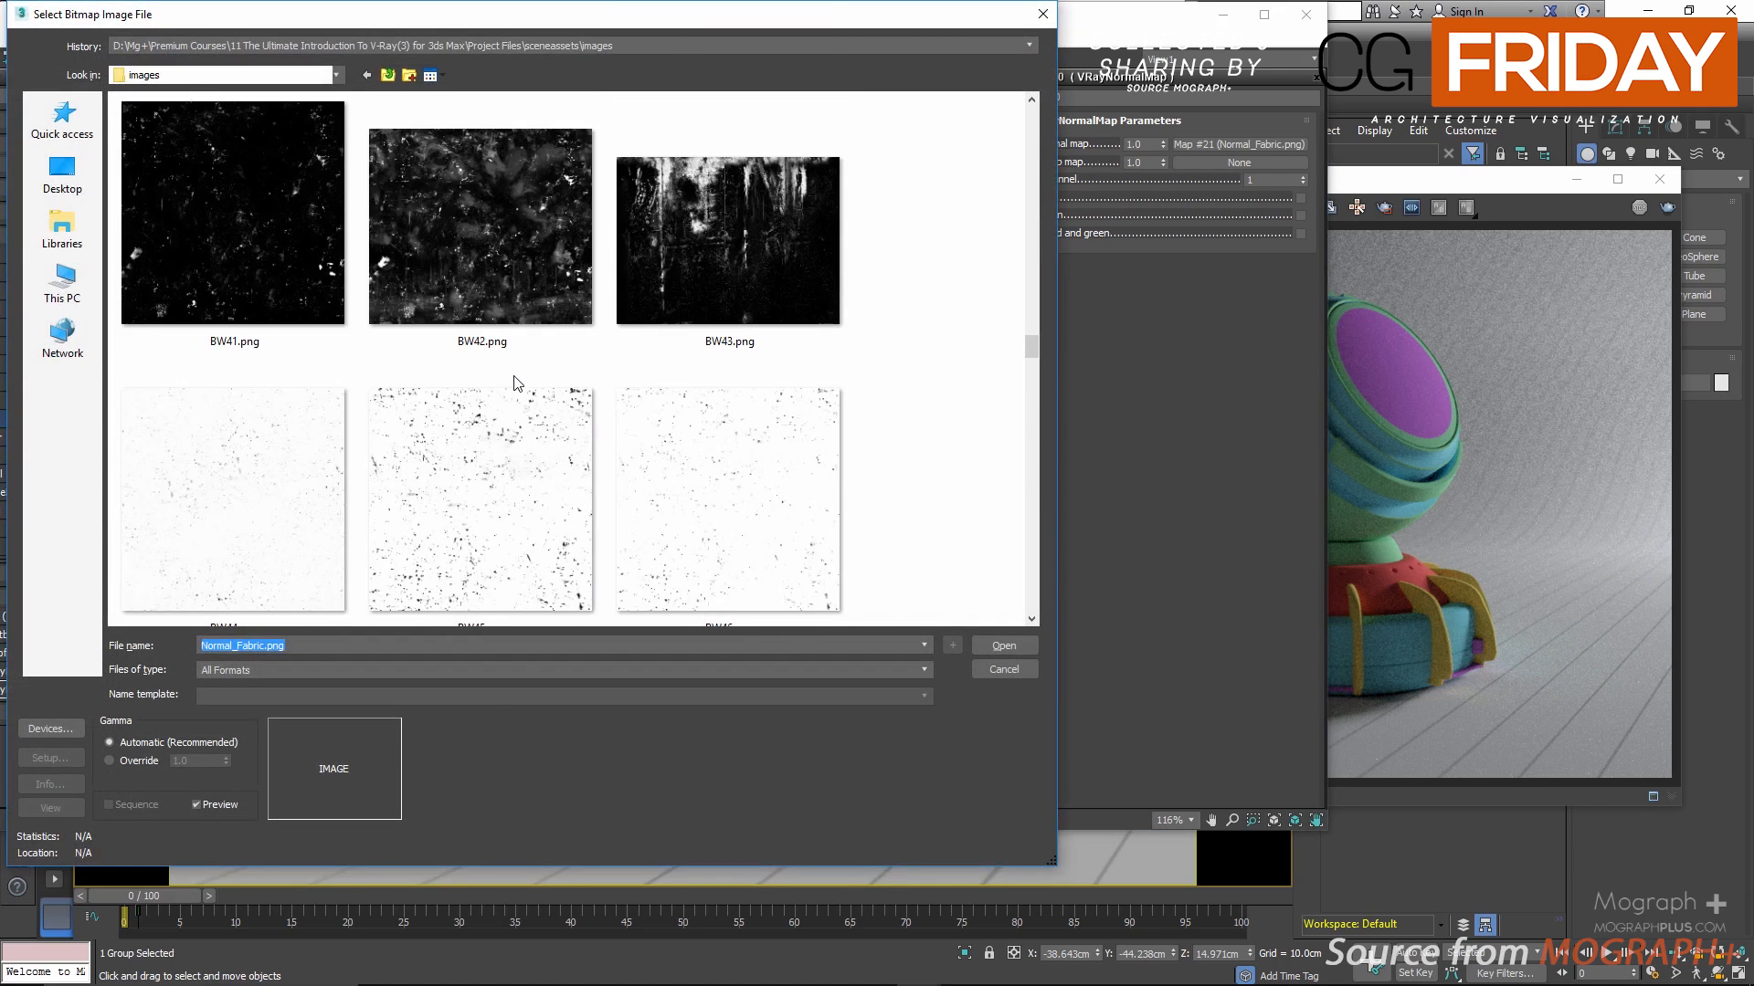
{"action": "scroll", "coordinate": [257, 302], "scroll_direction": "up", "scroll_amount": 1}
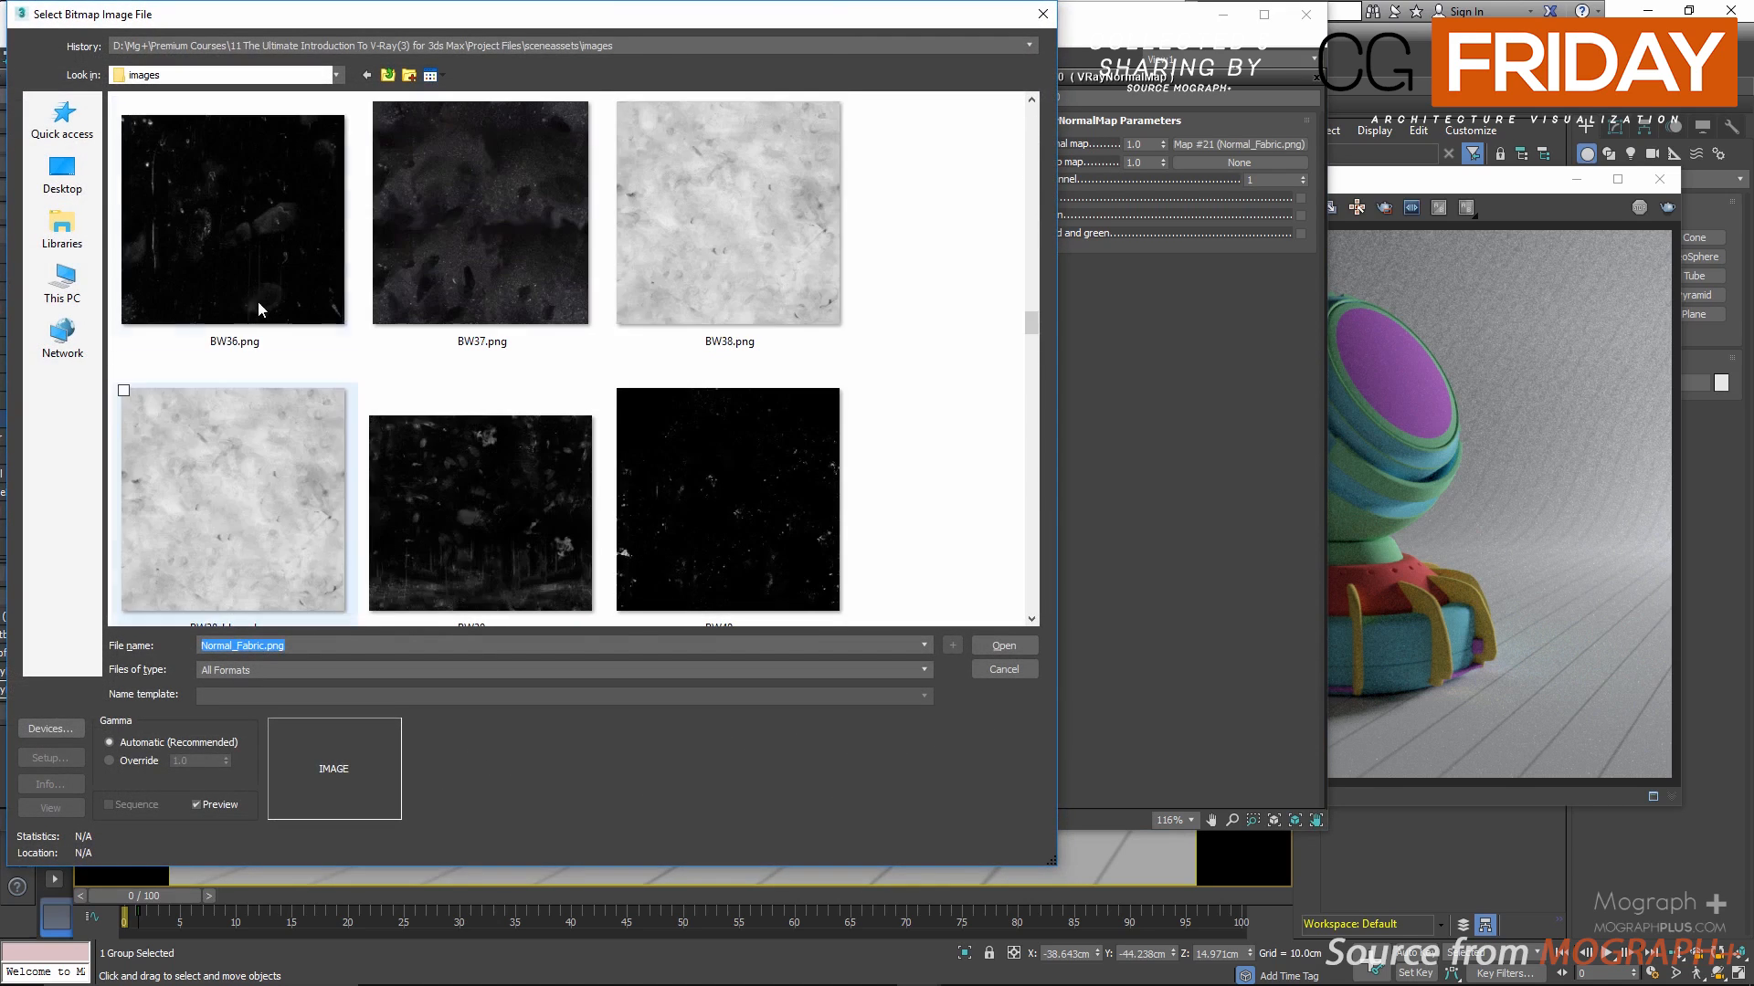
{"action": "left_click", "coordinate": [661, 250]}
{"action": "double_click", "coordinate": [661, 251]}
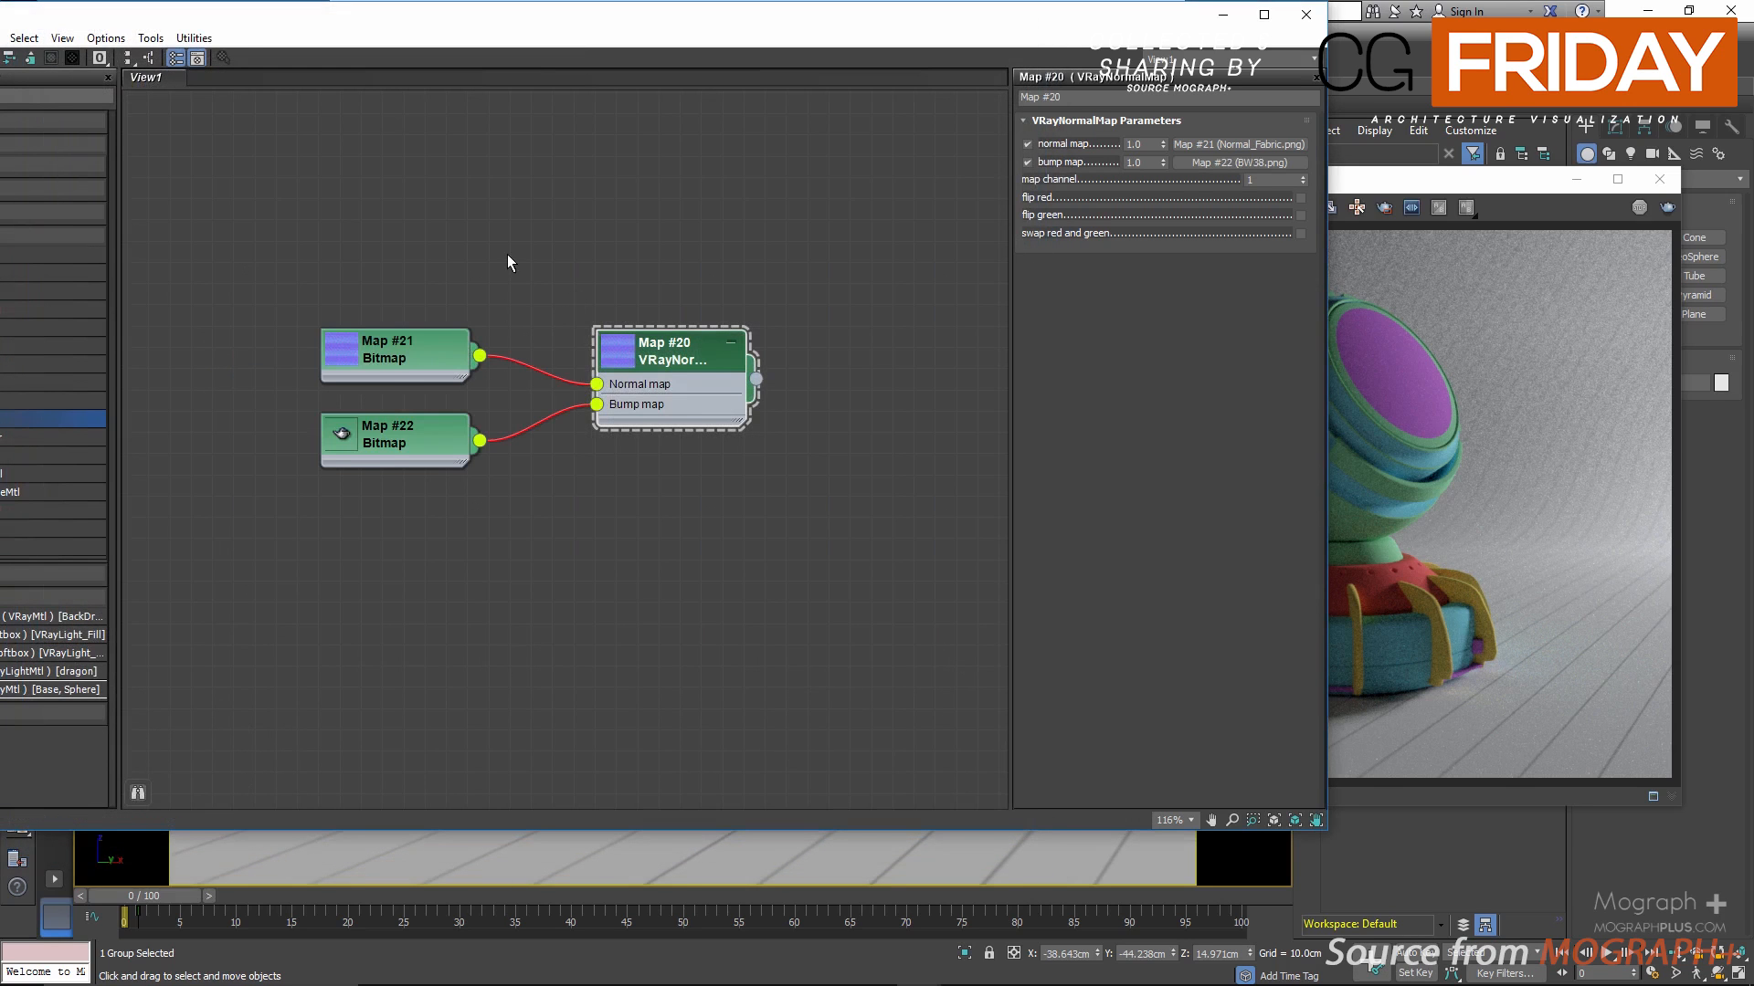
Step: Add a VRayMtl node beside the VRayNormalMap node and enlarge its thumbnail
{"action": "left_click_drag", "start_coordinate": [612, 25], "coordinate": [854, 40]}
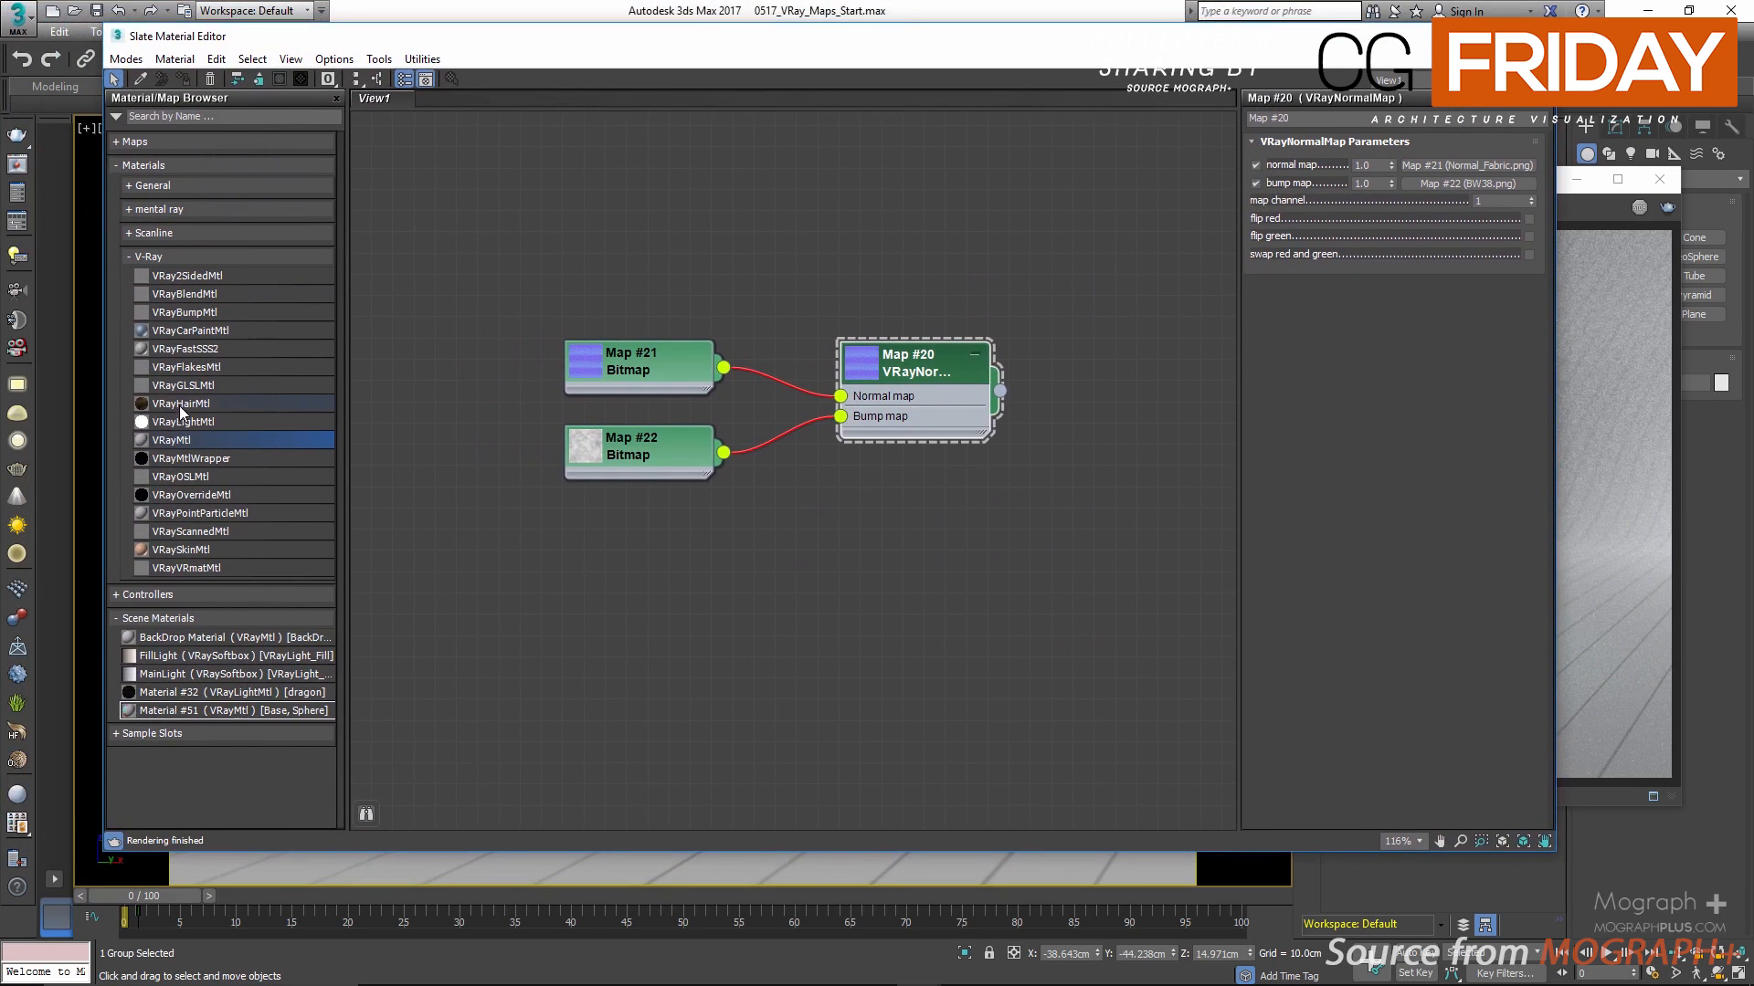
{"action": "left_click_drag", "start_coordinate": [362, 471], "coordinate": [1131, 371]}
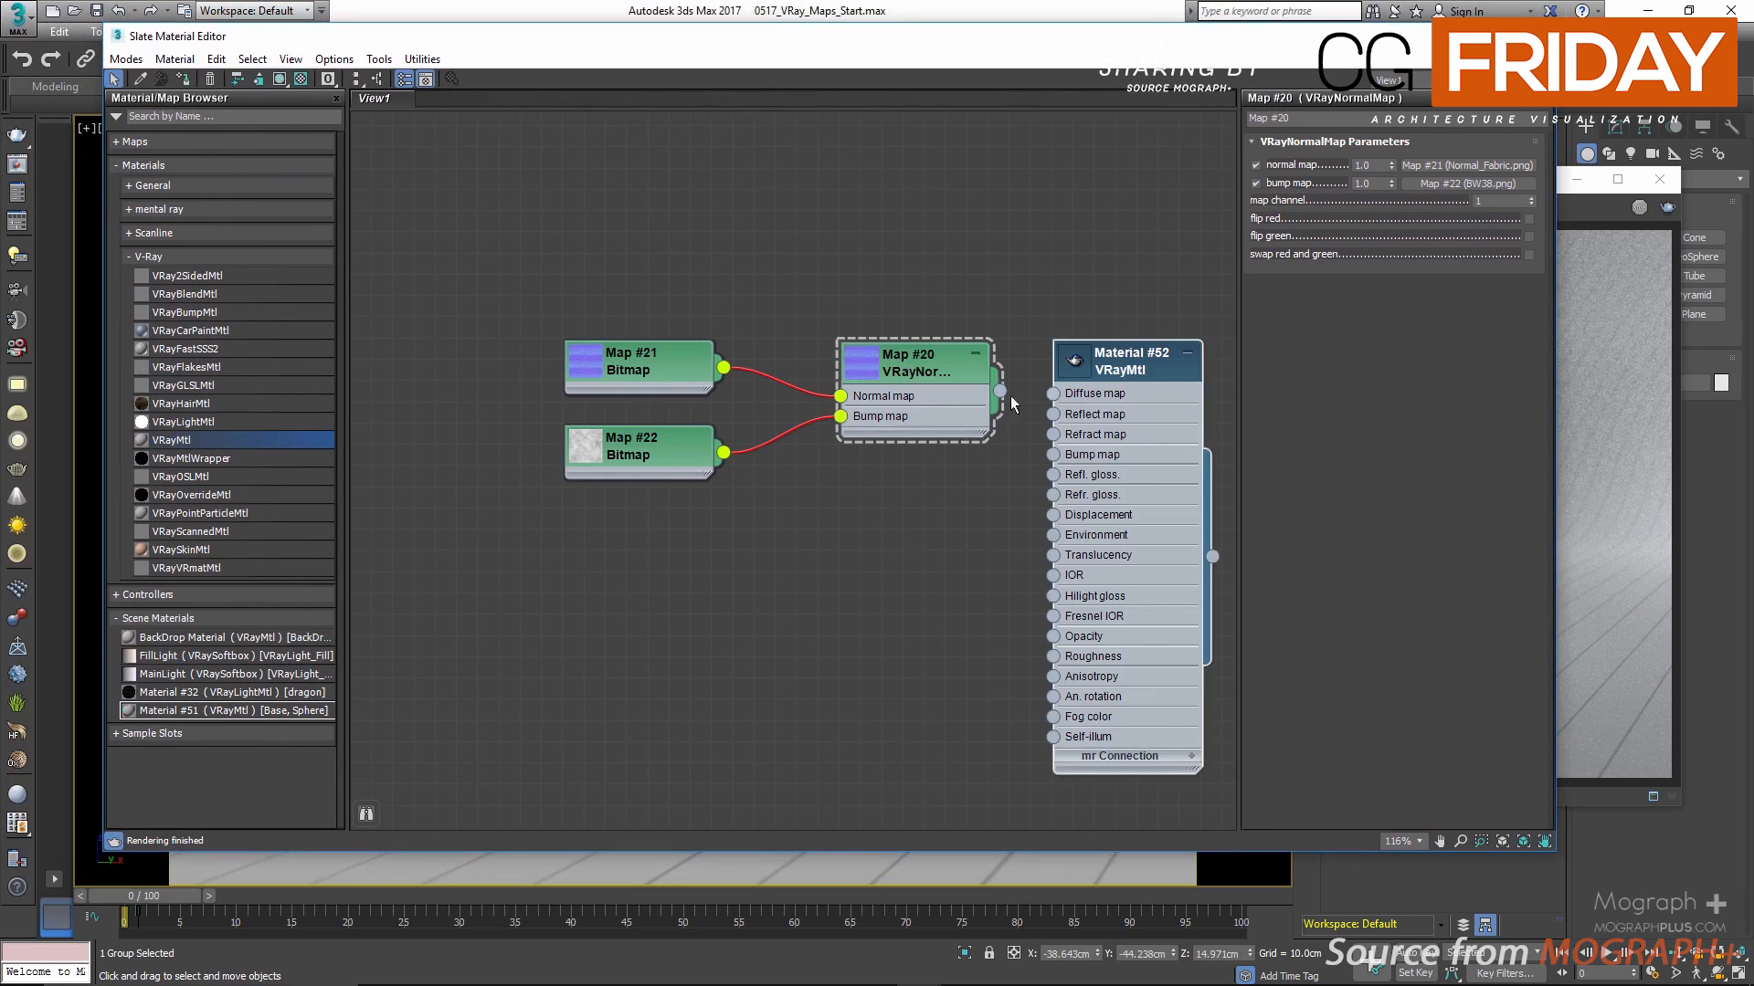
{"action": "middle_click_drag", "start_coordinate": [925, 297], "coordinate": [729, 270]}
{"action": "double_click", "coordinate": [871, 336]}
{"action": "left_click_drag", "start_coordinate": [943, 334], "coordinate": [986, 228]}
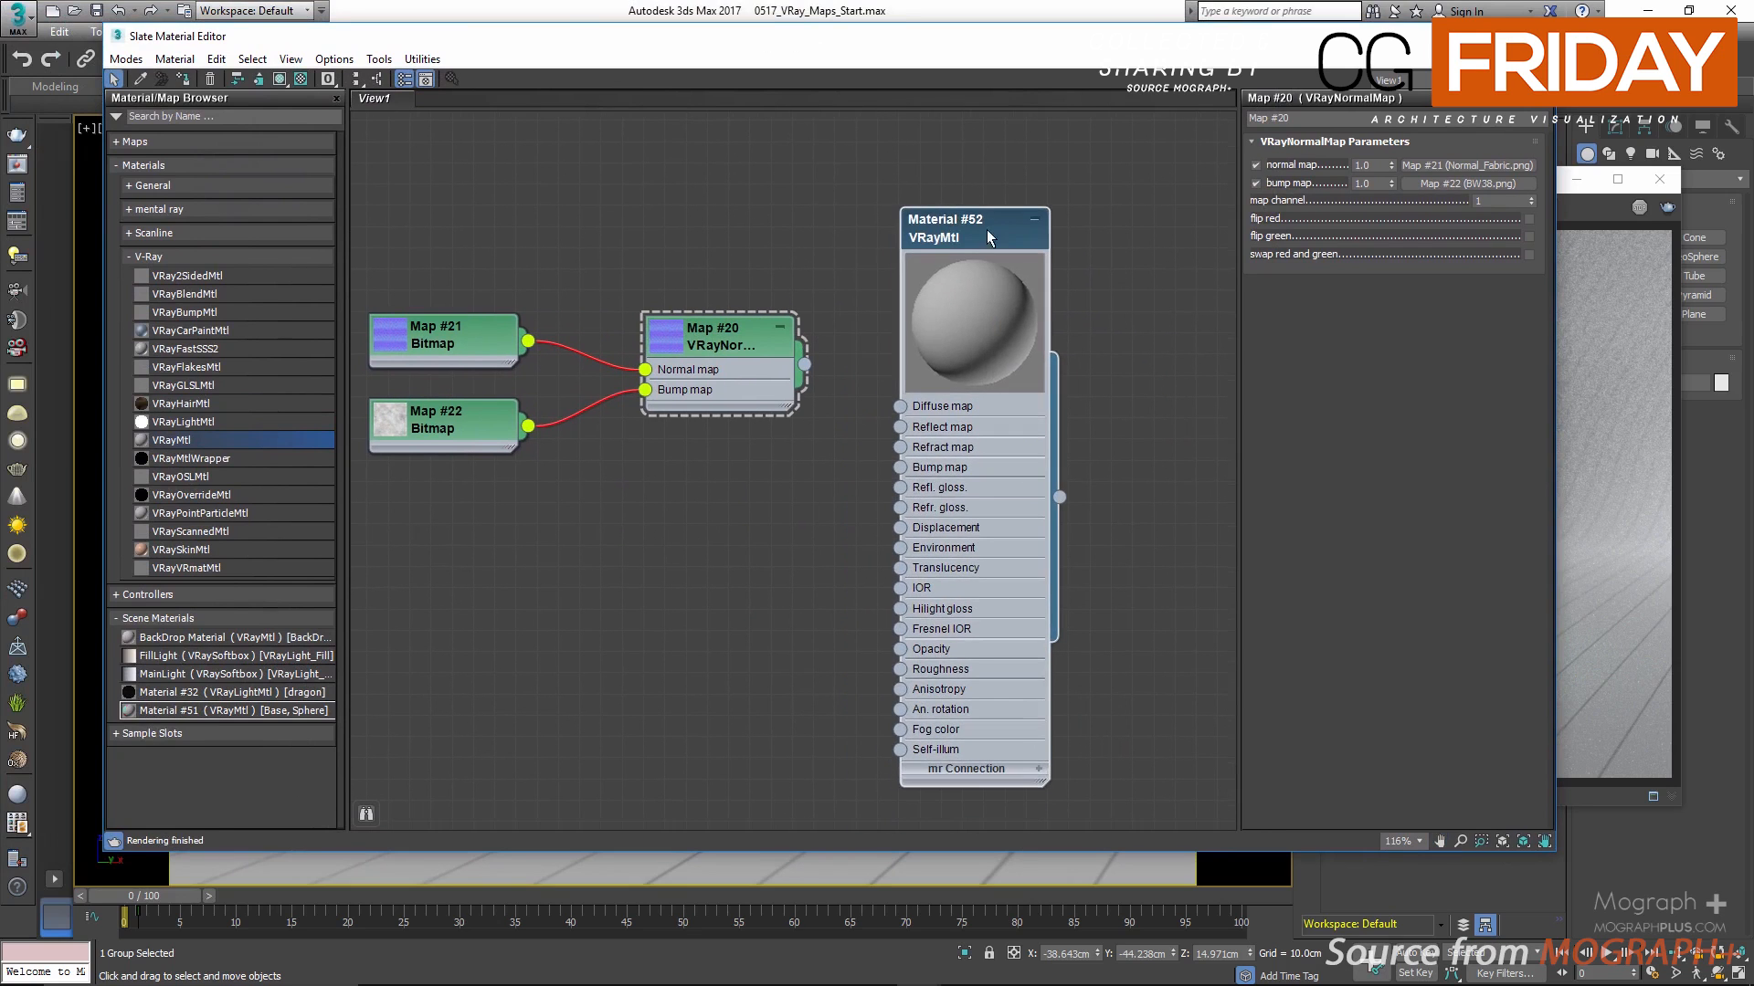
Step: Open an enlarged preview window for the new VRayMtl and connect the VRayNormalMap to its Bump map input
{"action": "right_click", "coordinate": [995, 307]}
{"action": "left_click", "coordinate": [1120, 391]}
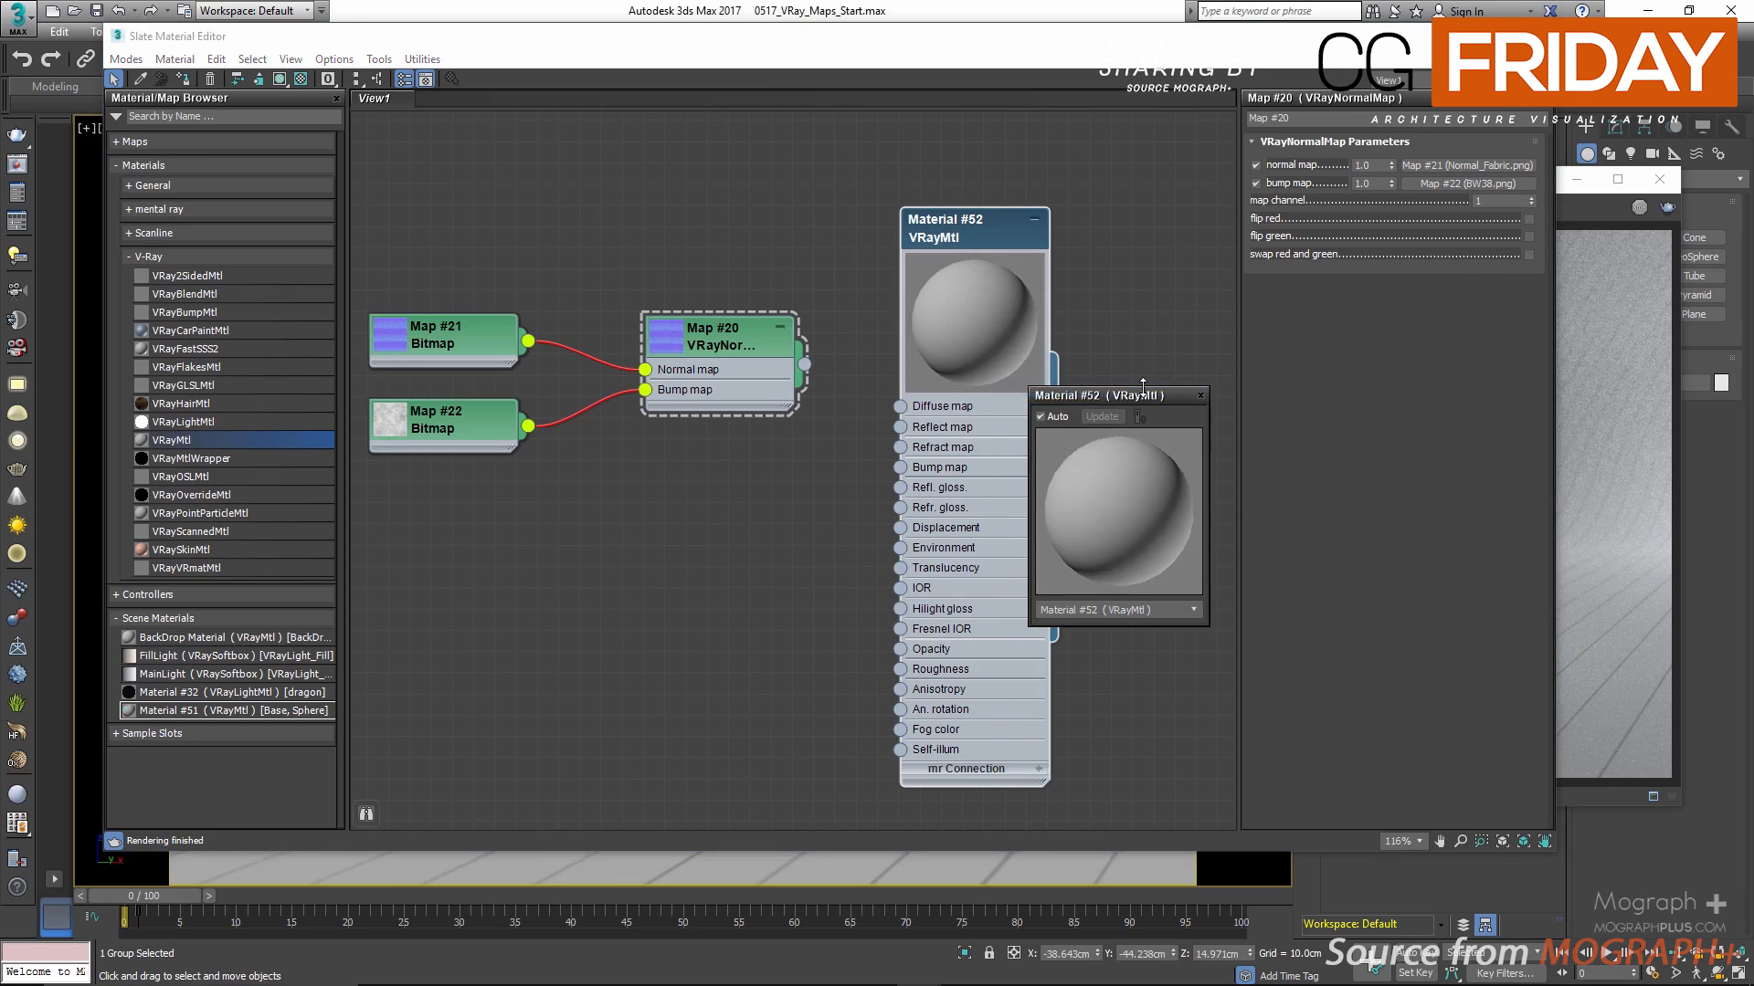
{"action": "left_click_drag", "start_coordinate": [1142, 383], "coordinate": [1385, 228]}
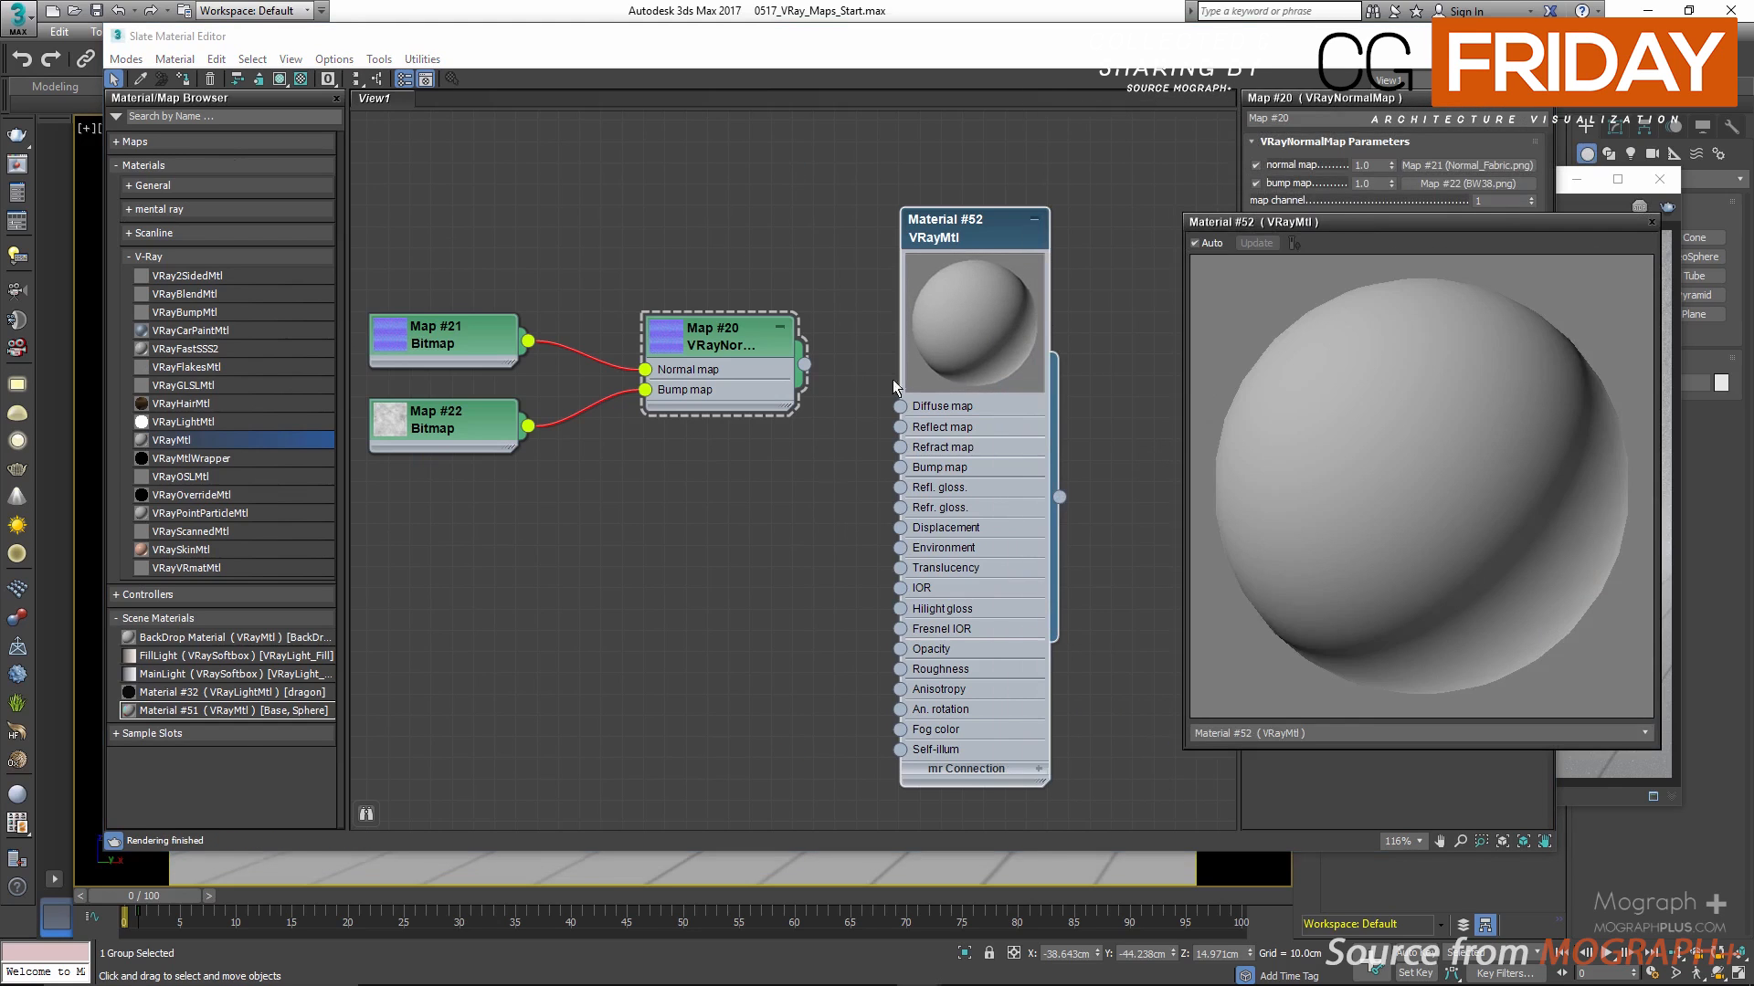
{"action": "left_click_drag", "start_coordinate": [803, 364], "coordinate": [900, 466]}
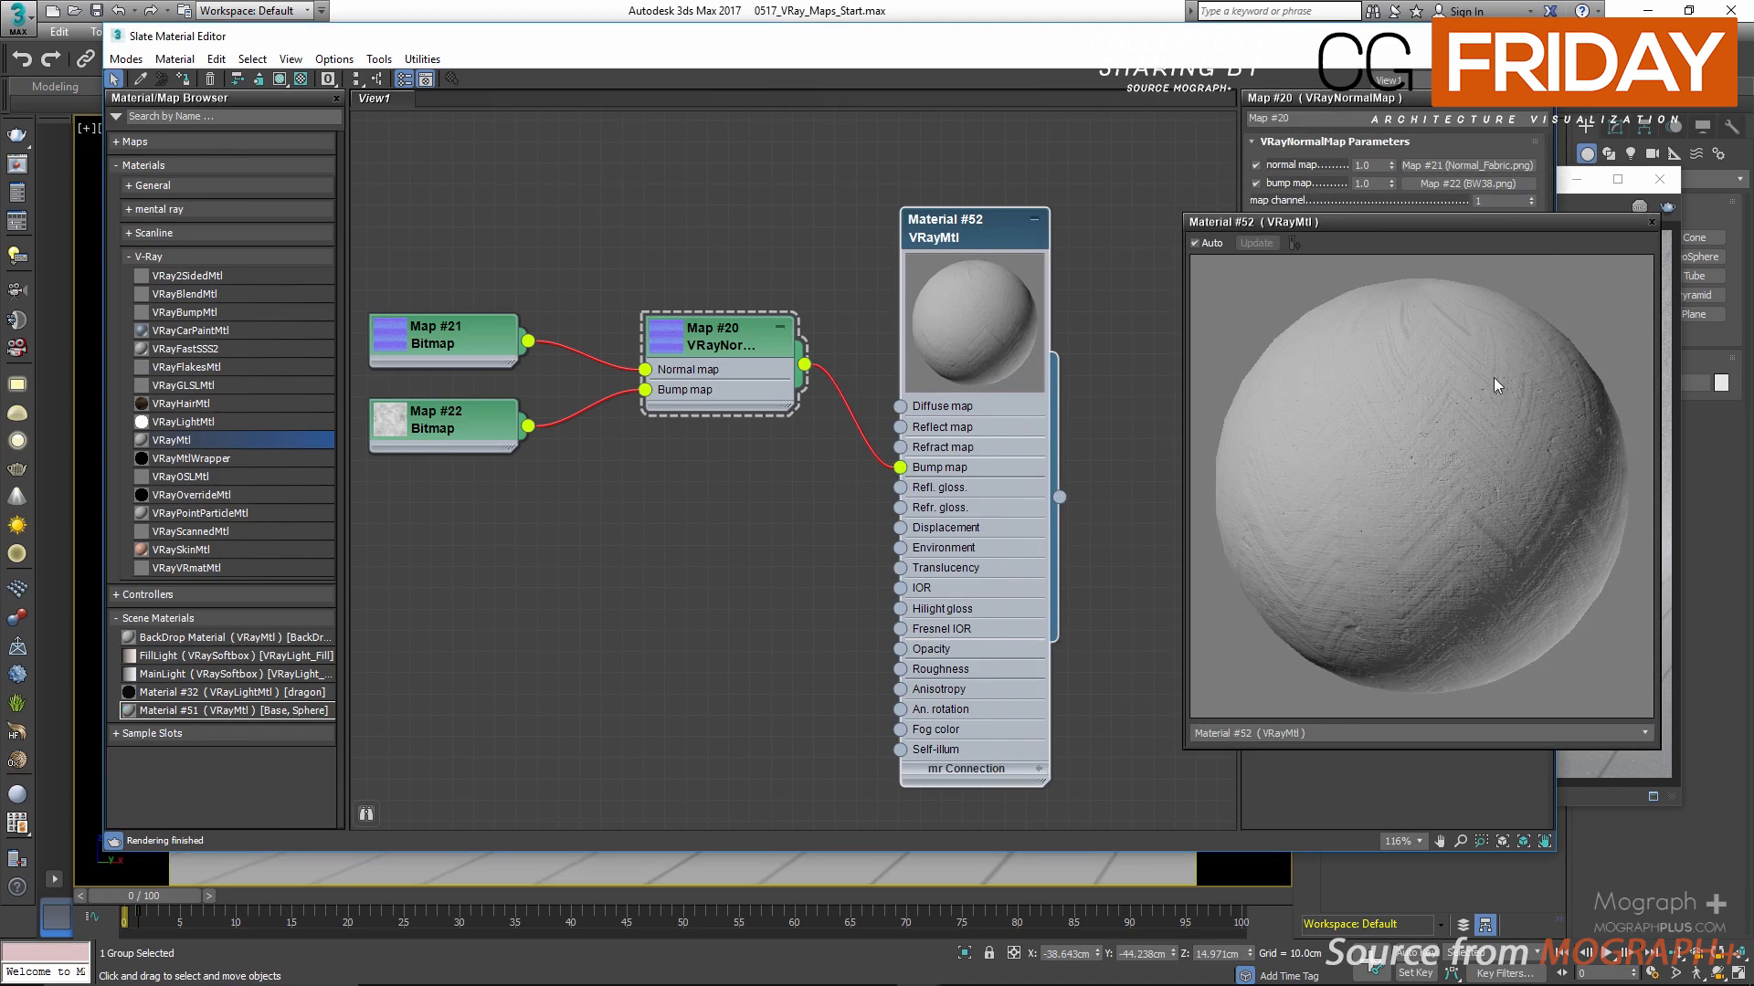
Step: Close the material's preview window and collapse the VRayMtl node
{"action": "left_click_drag", "start_coordinate": [1507, 225], "coordinate": [1457, 293]}
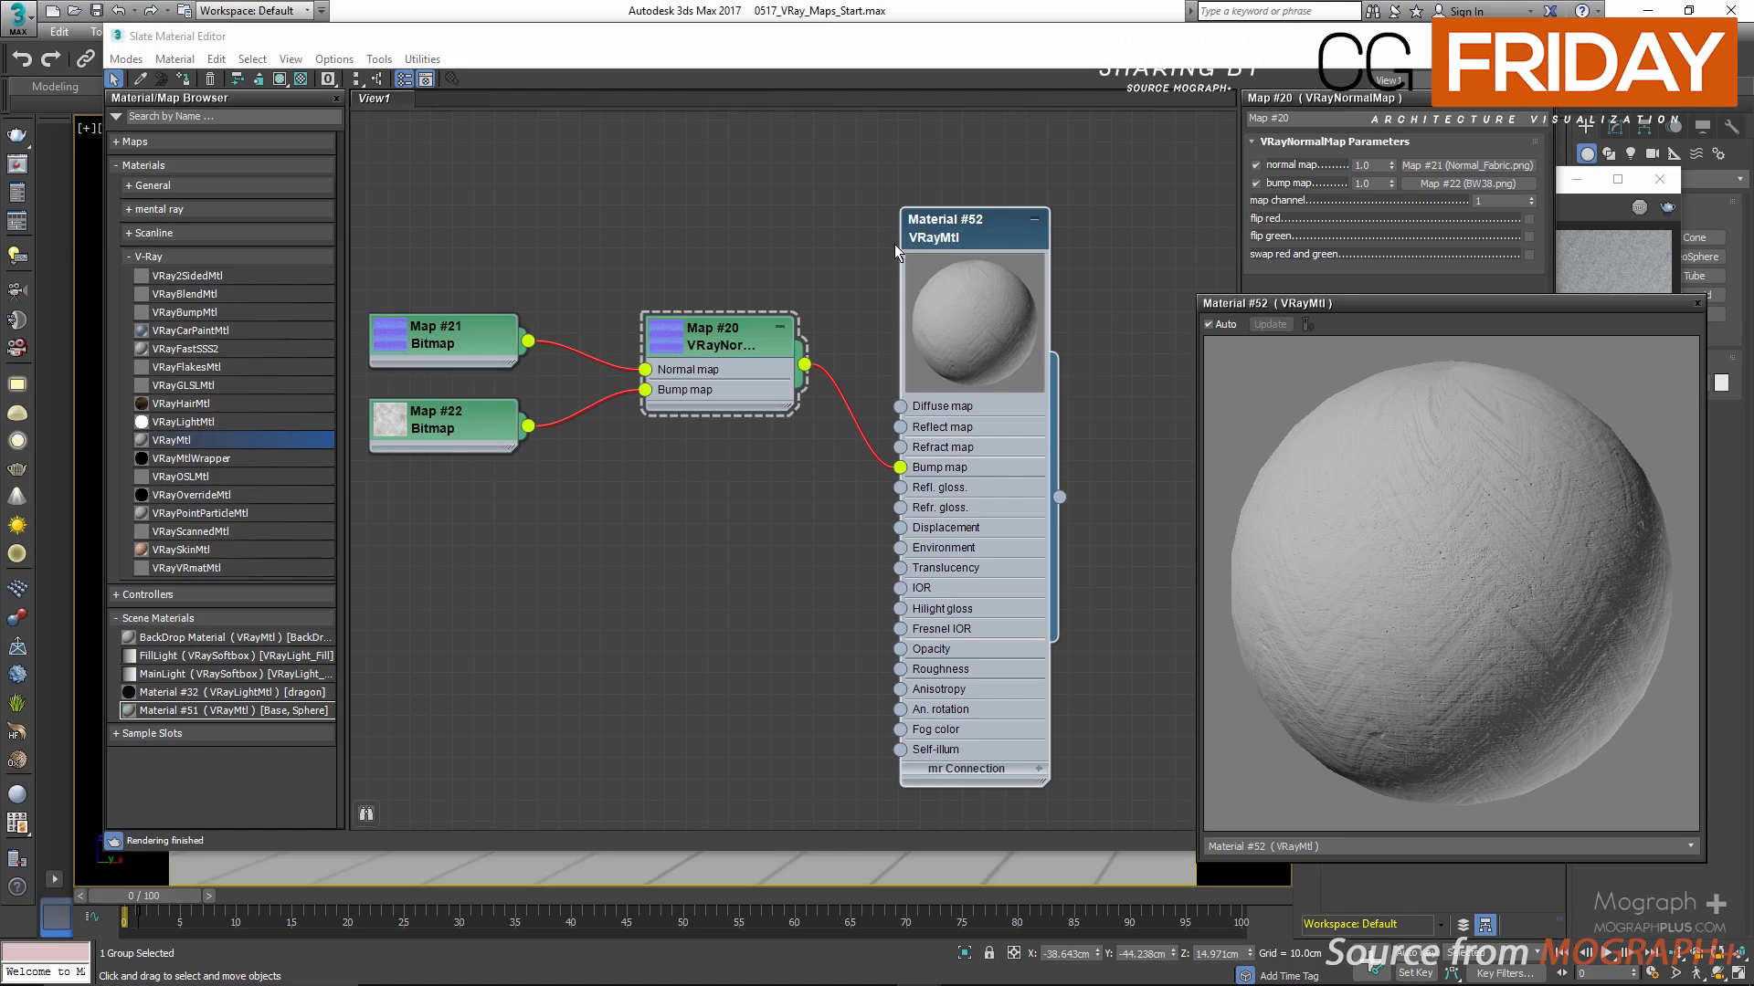
{"action": "left_click", "coordinate": [1698, 311]}
{"action": "left_click", "coordinate": [1034, 220]}
Step: Add a VRayTriplanarTex map in the empty area below the normal map network
{"action": "middle_click_drag", "start_coordinate": [824, 475], "coordinate": [875, 224]}
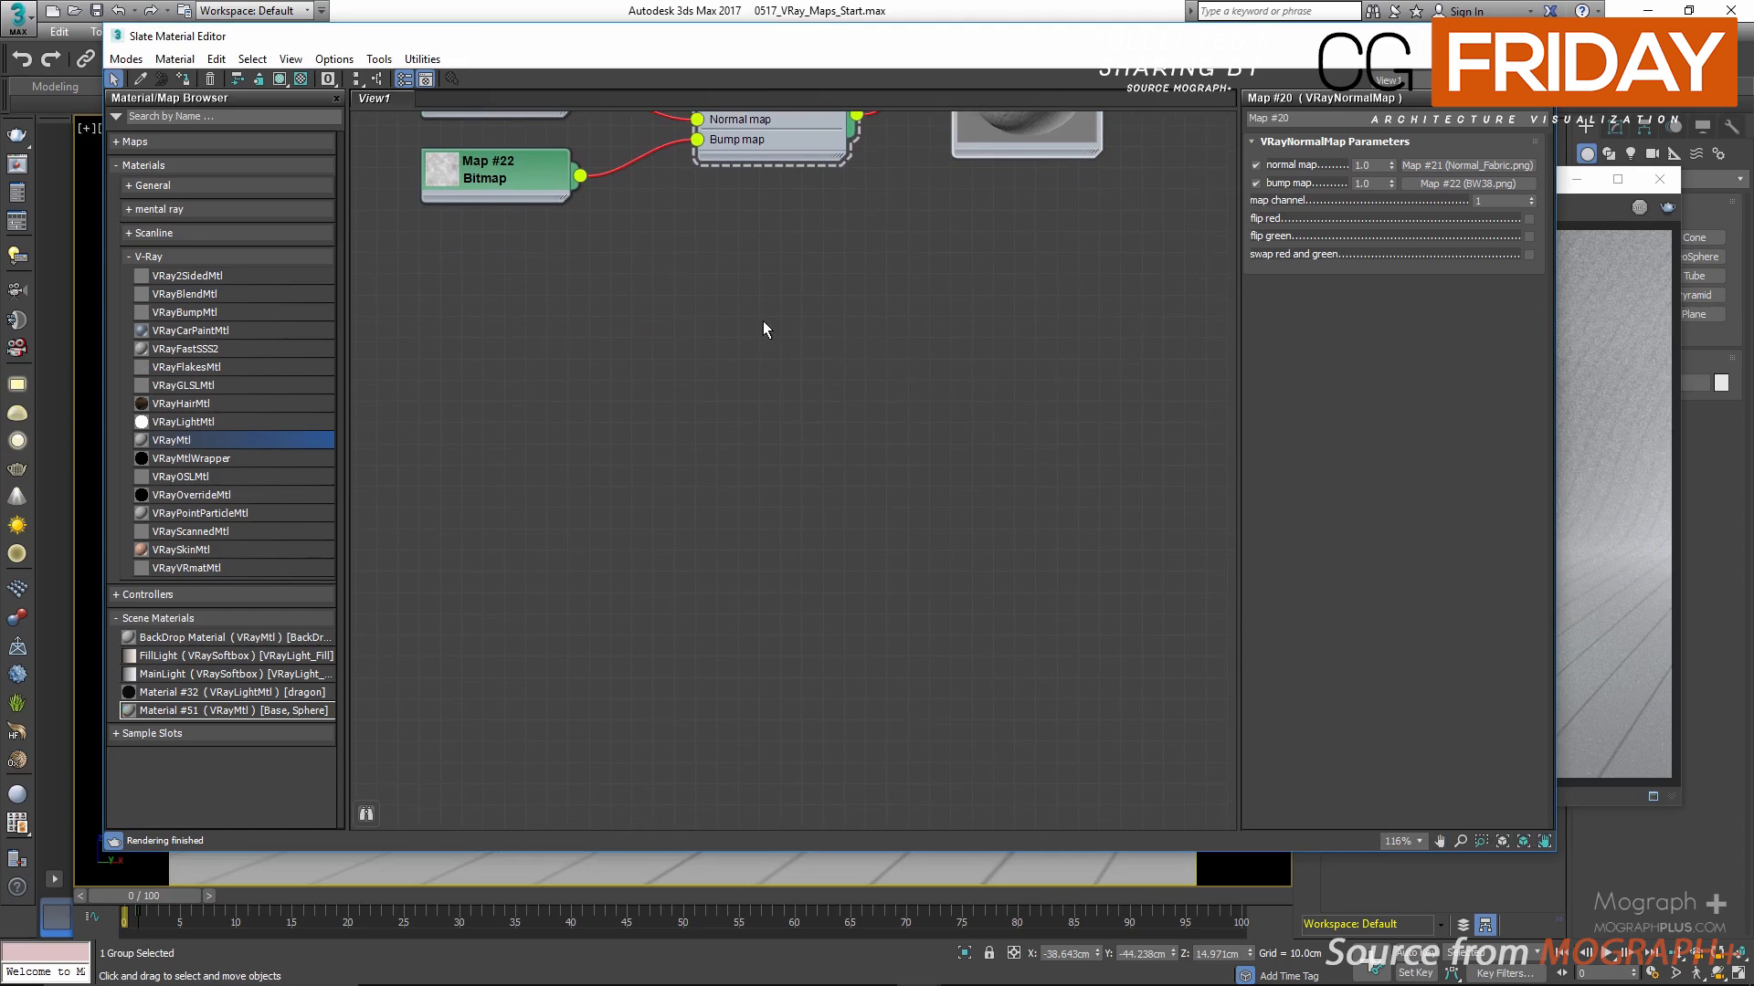
{"action": "right_click", "coordinate": [748, 348]}
{"action": "mouse_move", "coordinate": [792, 359]}
{"action": "mouse_move", "coordinate": [963, 419]}
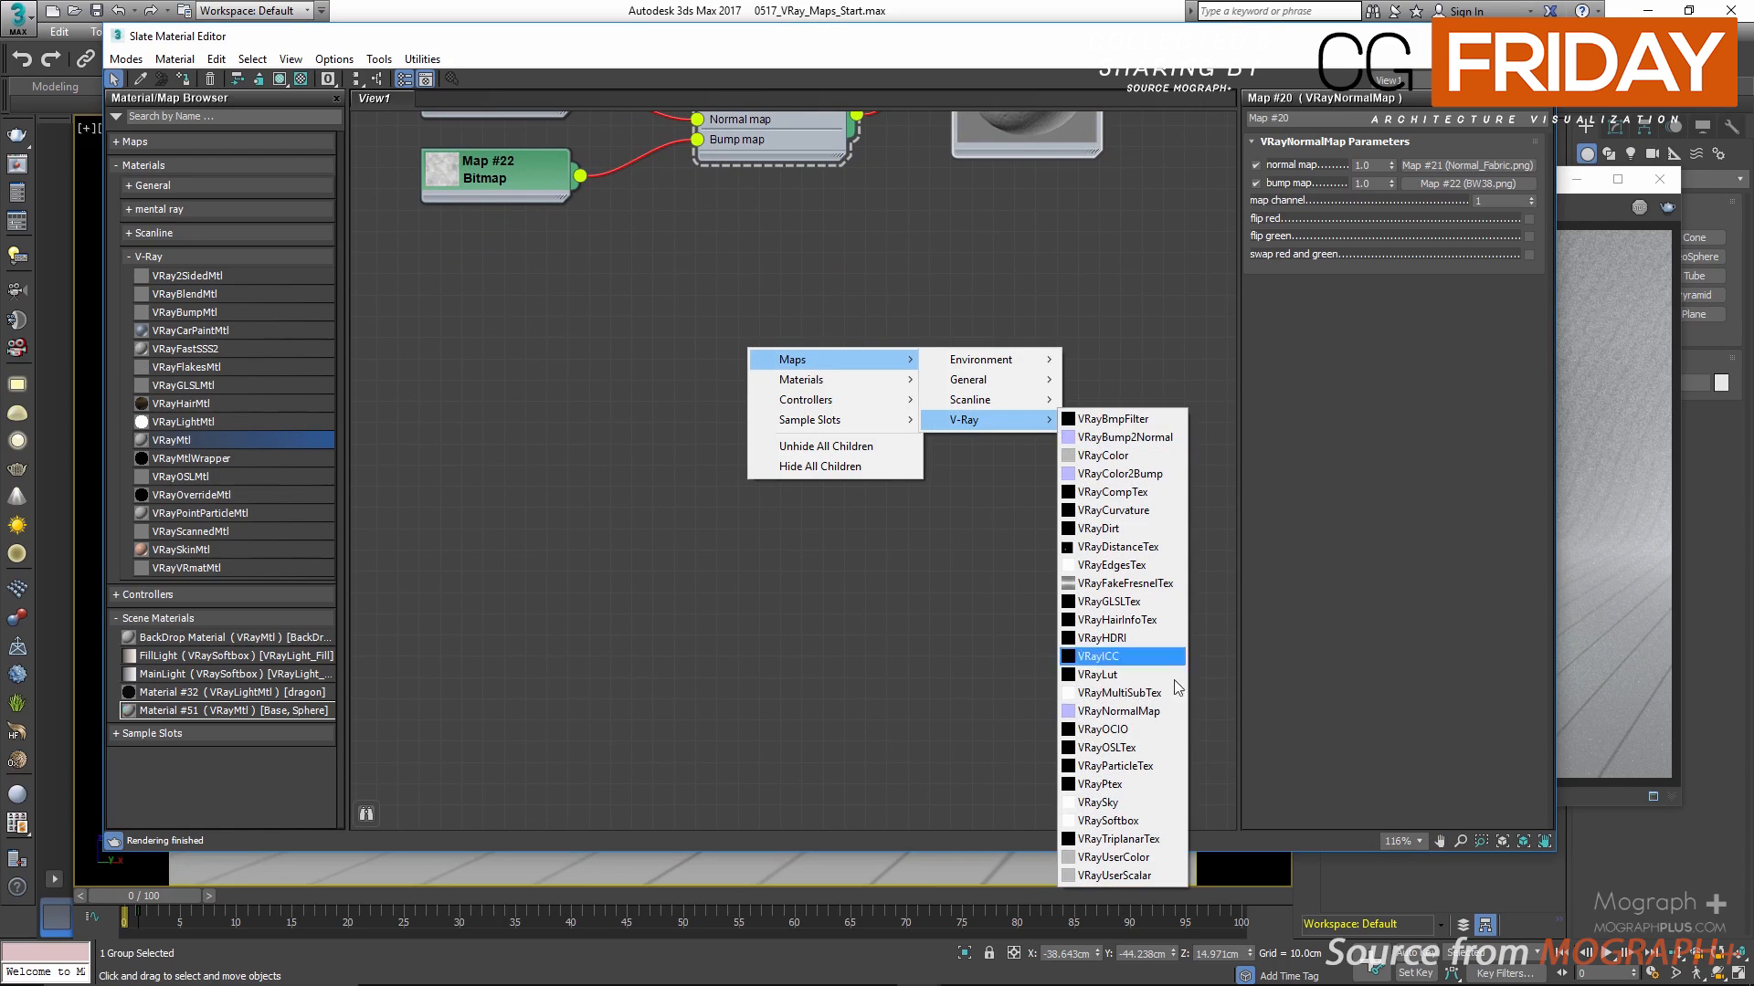
{"action": "left_click", "coordinate": [1152, 839]}
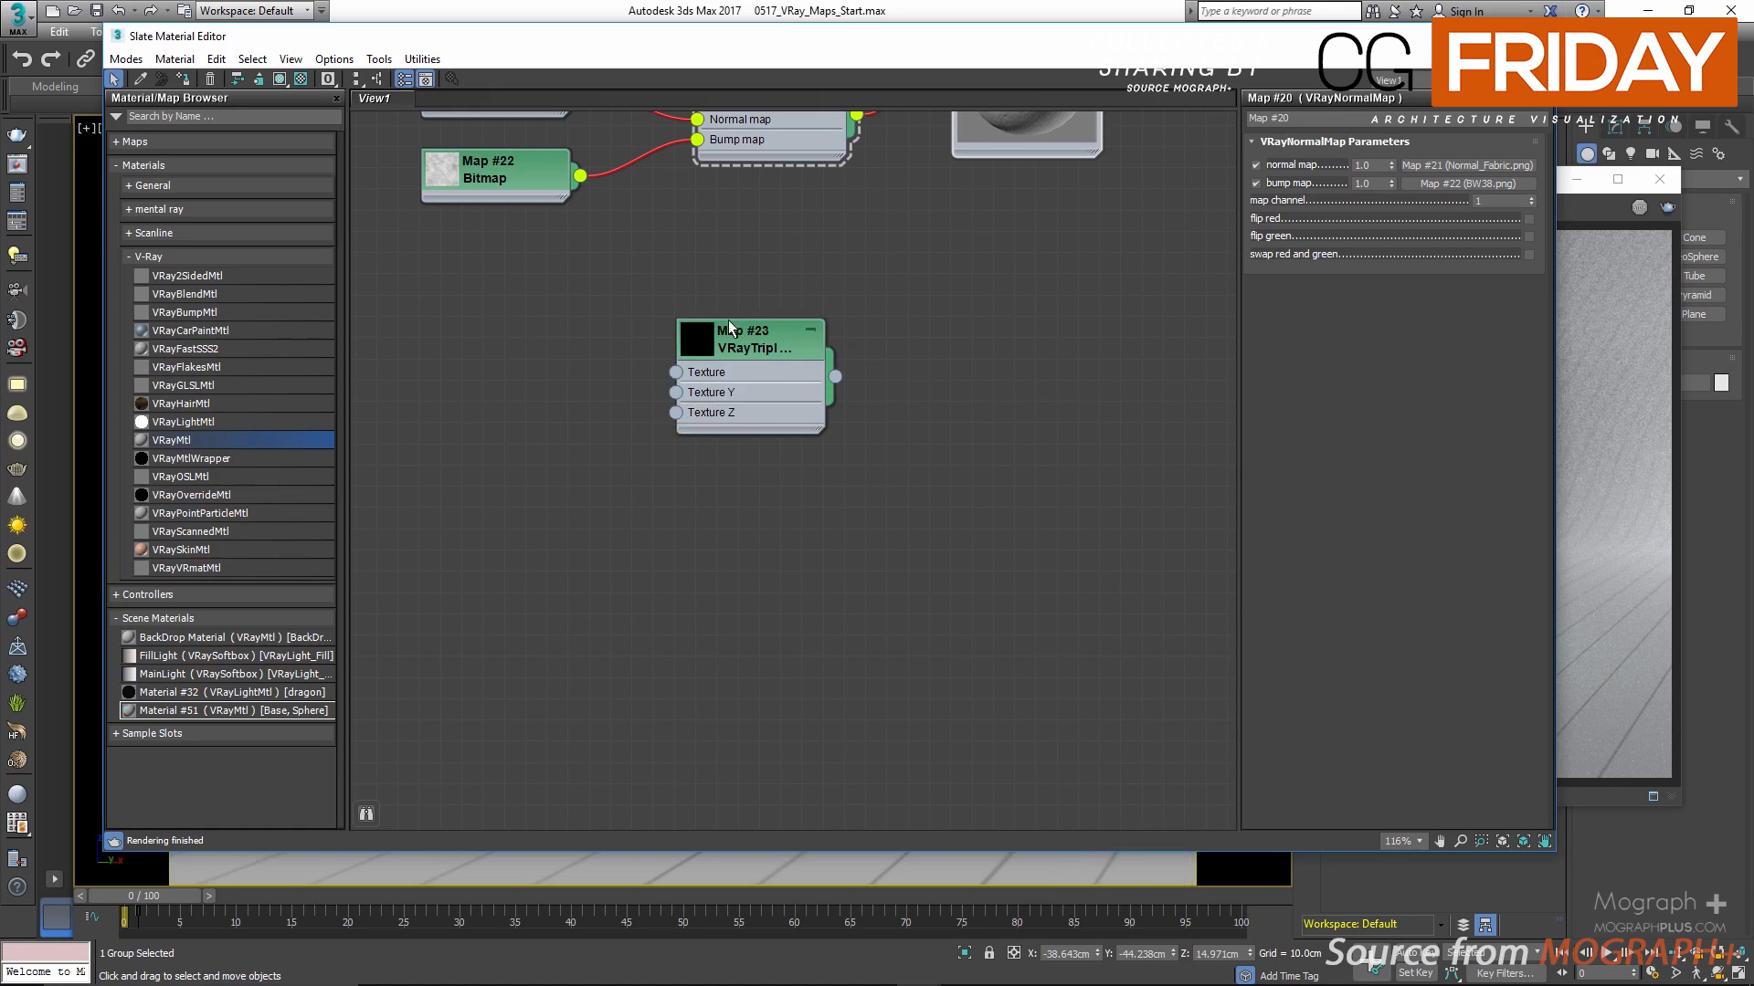
Step: Enlarge the VRayTriplanarTex node's thumbnail and display the map's parameters
{"action": "left_click_drag", "start_coordinate": [731, 334], "coordinate": [848, 359]}
{"action": "scroll", "coordinate": [684, 455], "scroll_direction": "down", "scroll_amount": 10}
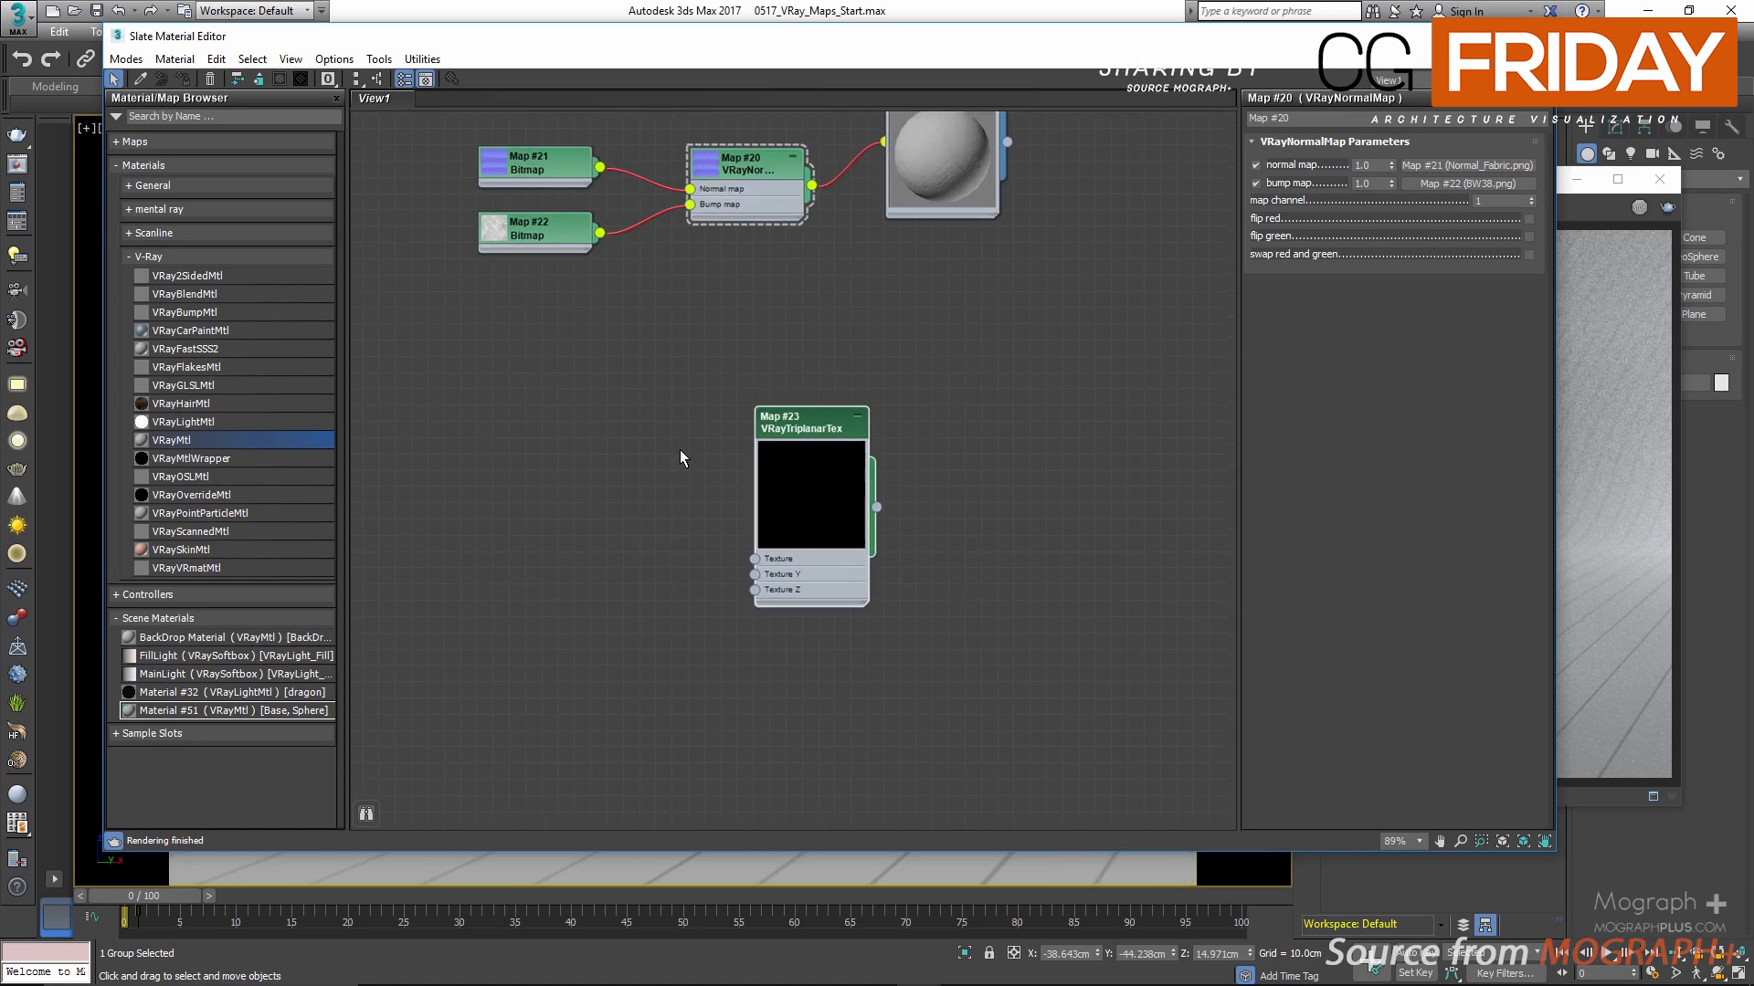
{"action": "scroll", "coordinate": [708, 548], "scroll_direction": "up", "scroll_amount": 7}
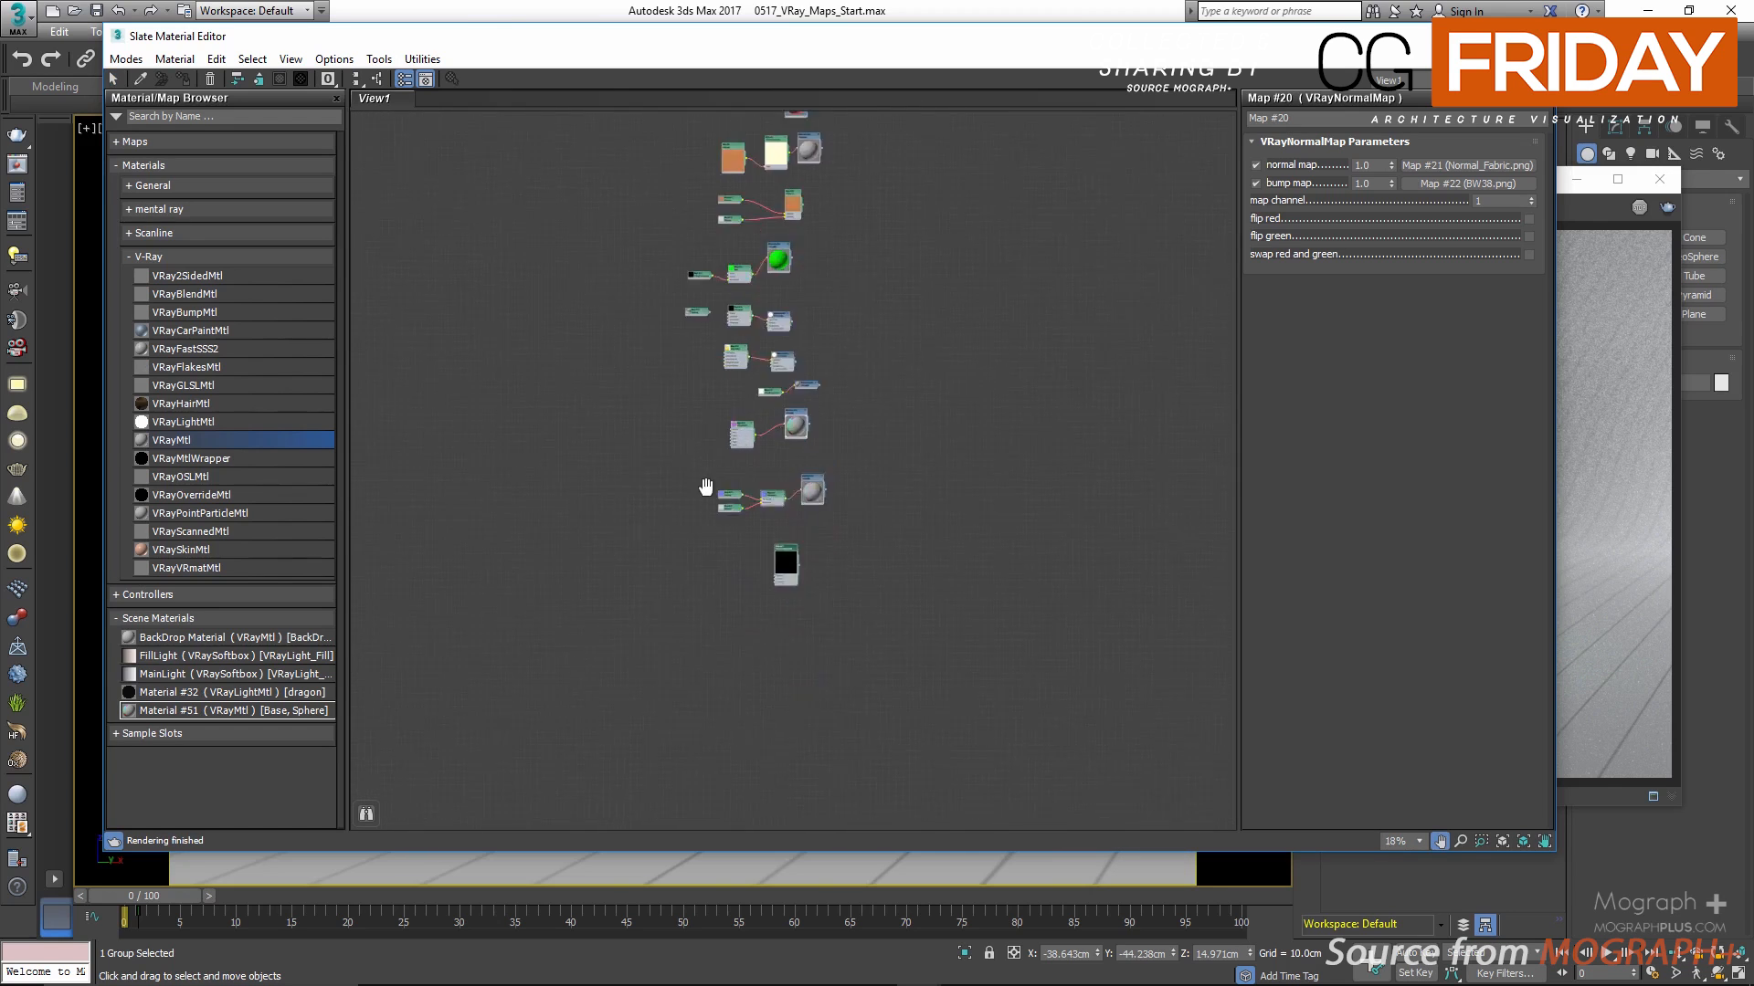
{"action": "scroll", "coordinate": [829, 351], "scroll_direction": "up", "scroll_amount": 4}
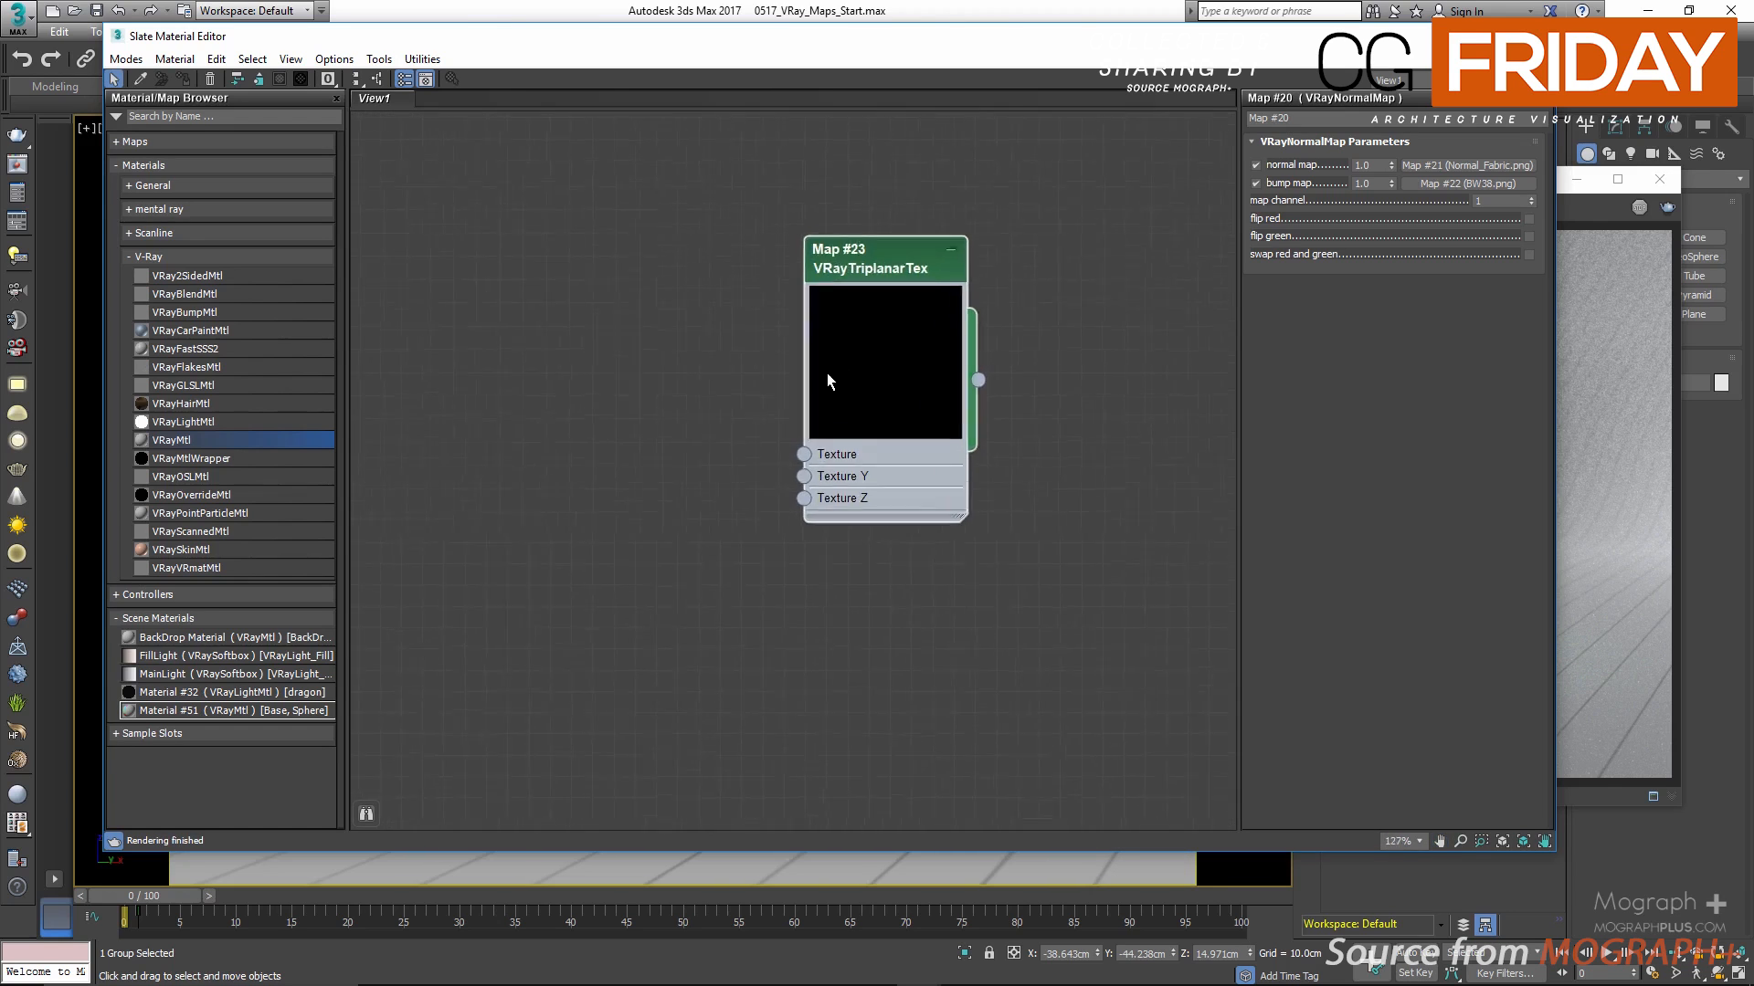
{"action": "double_click", "coordinate": [734, 331]}
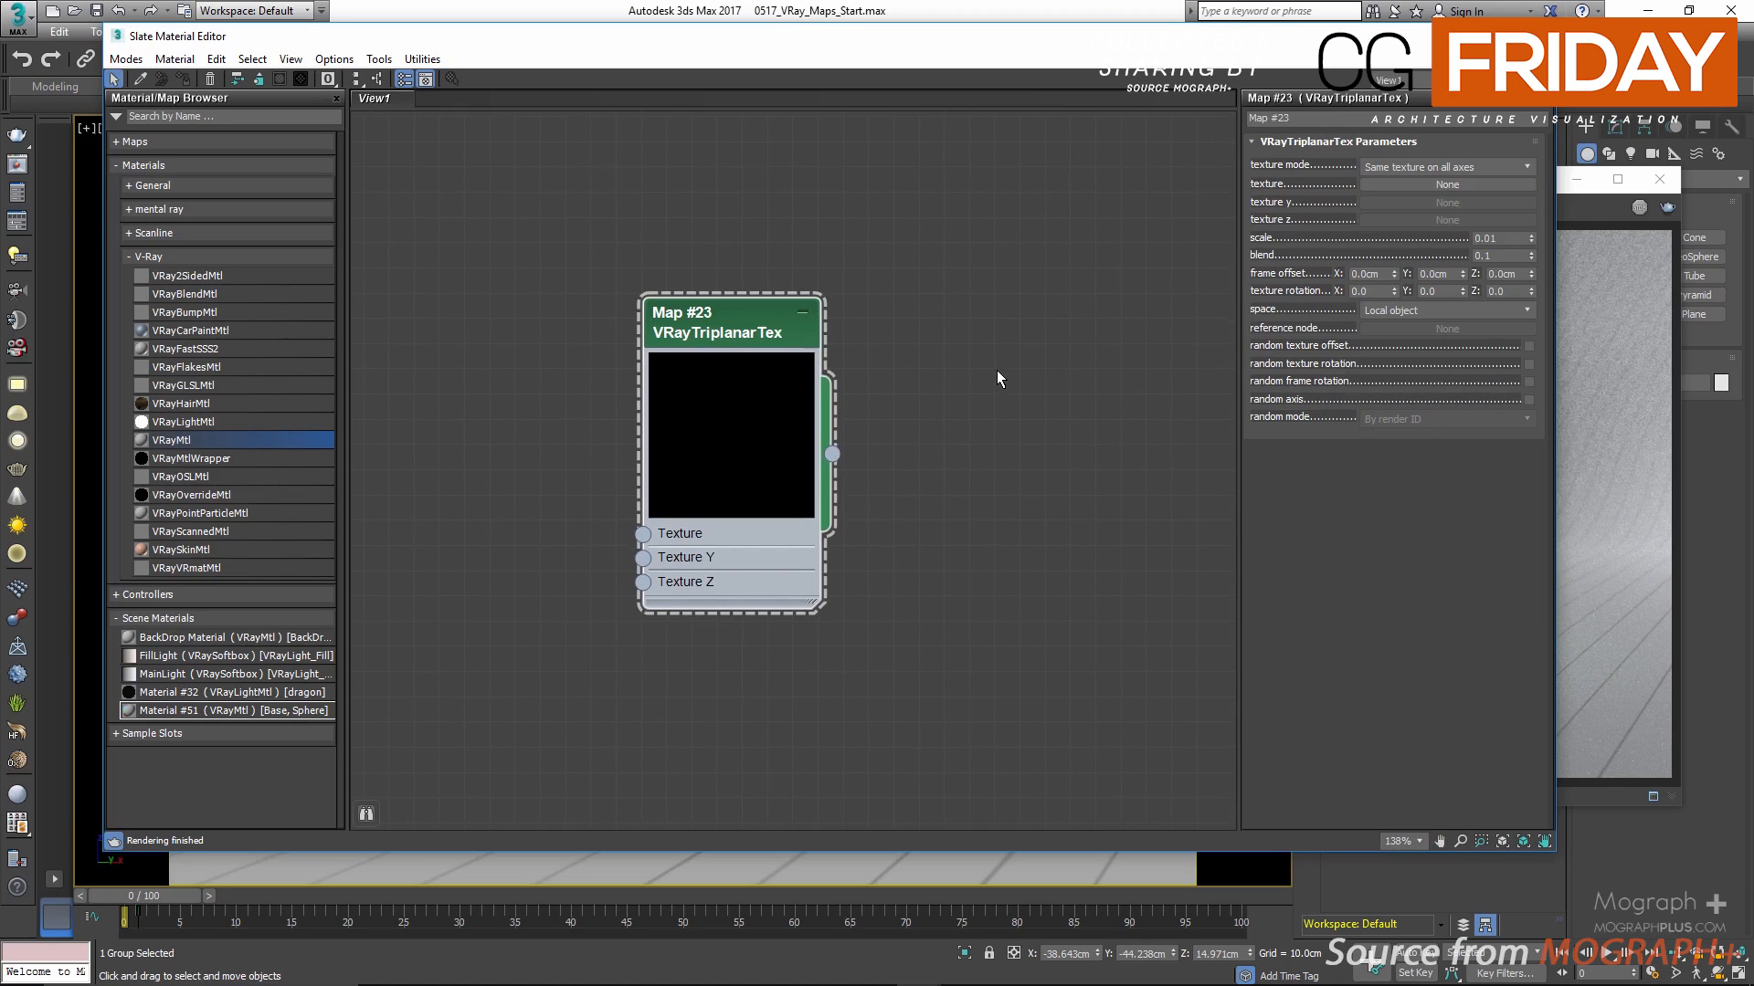
Step: Clear the rendered image from the V-Ray frame buffer and bring the material editor back to the front
{"action": "left_click", "coordinate": [1591, 298]}
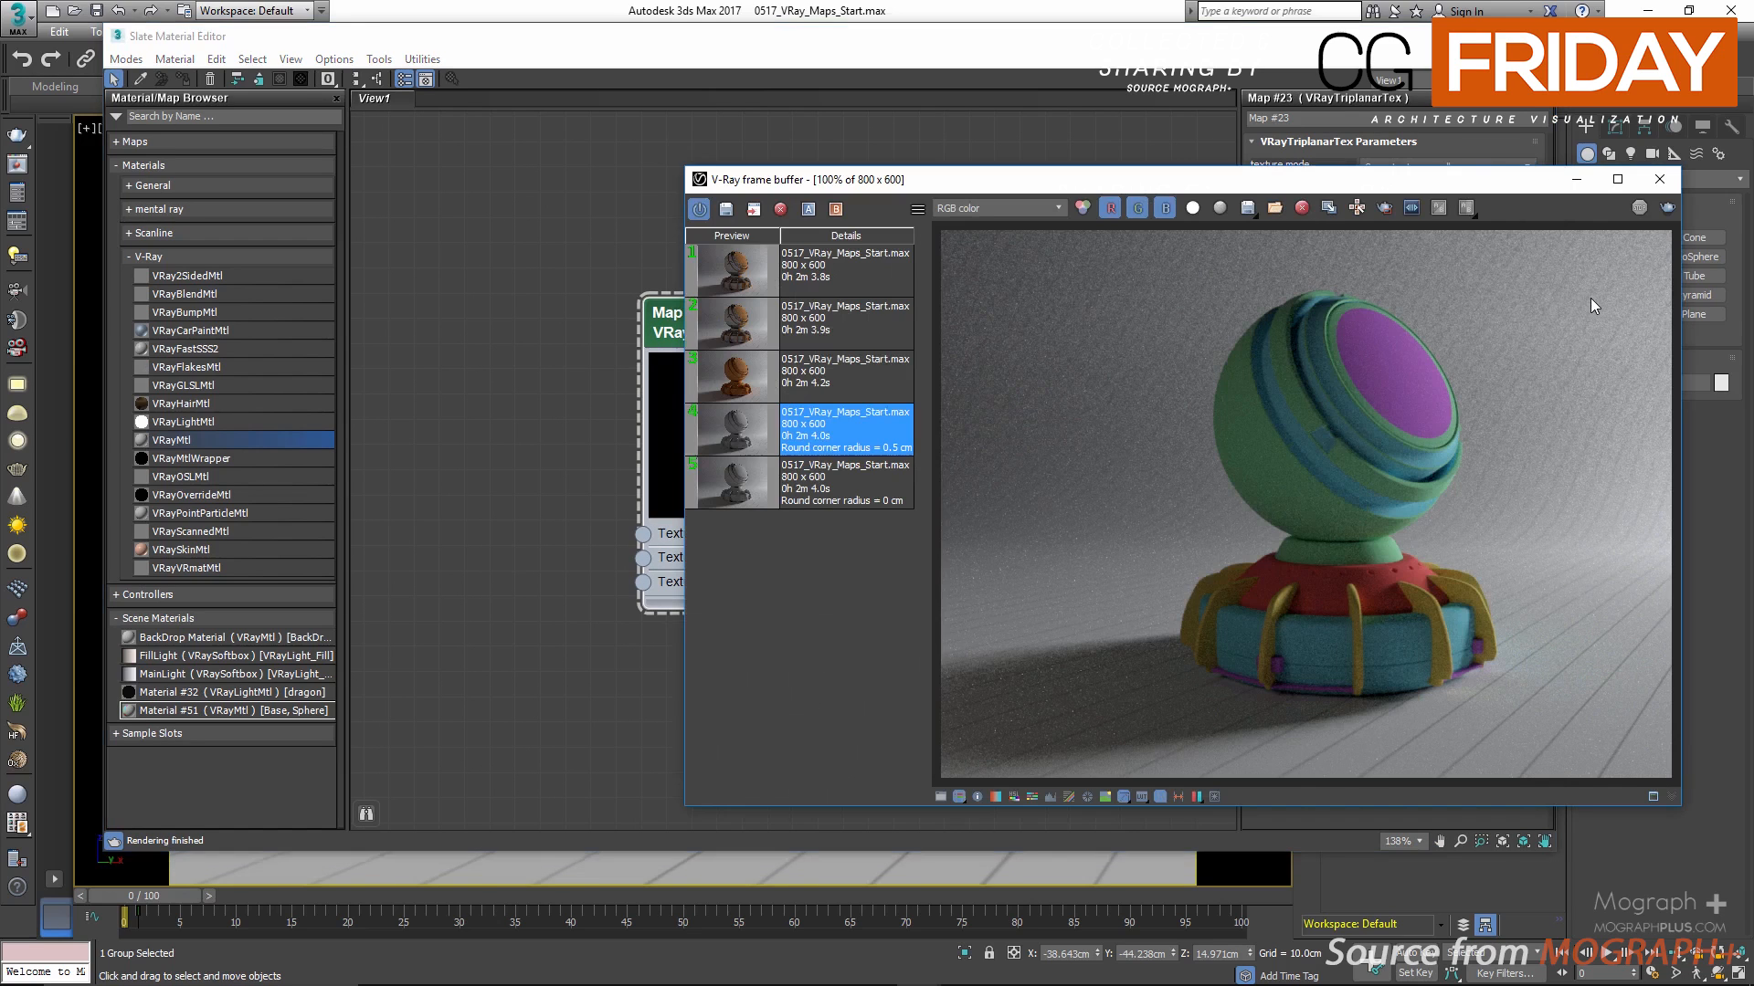
{"action": "left_click", "coordinate": [1301, 207]}
{"action": "left_click", "coordinate": [881, 562]}
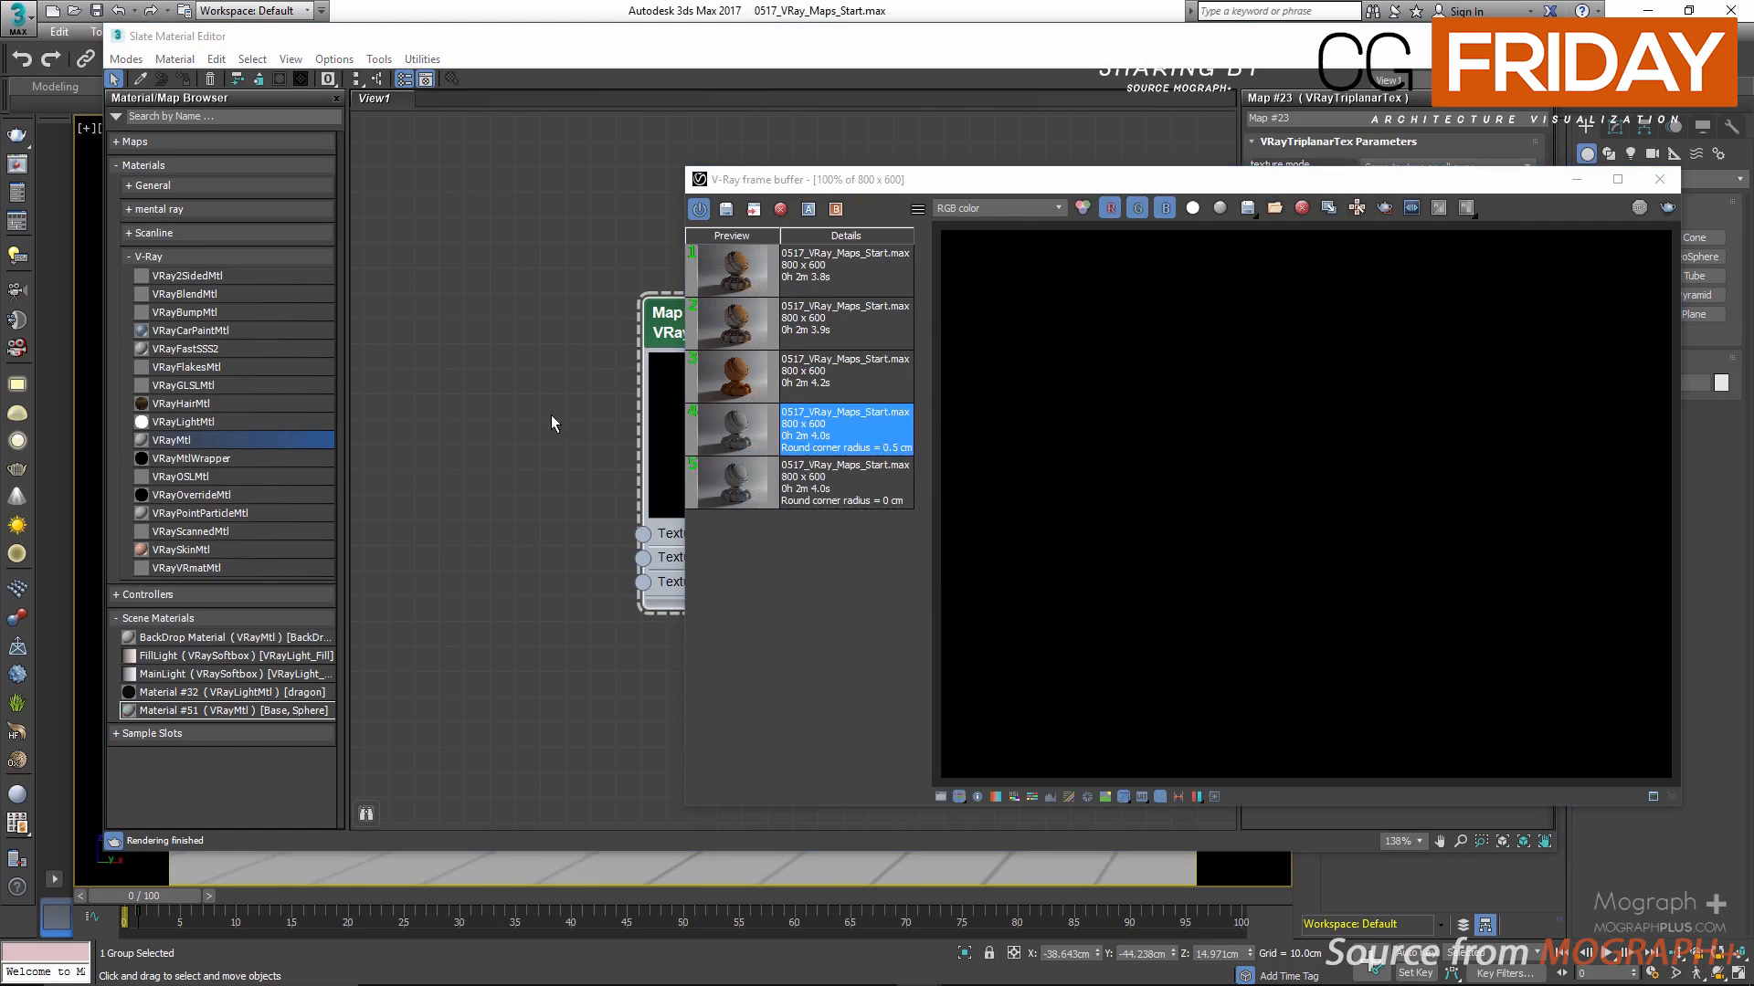
{"action": "left_click", "coordinate": [548, 411]}
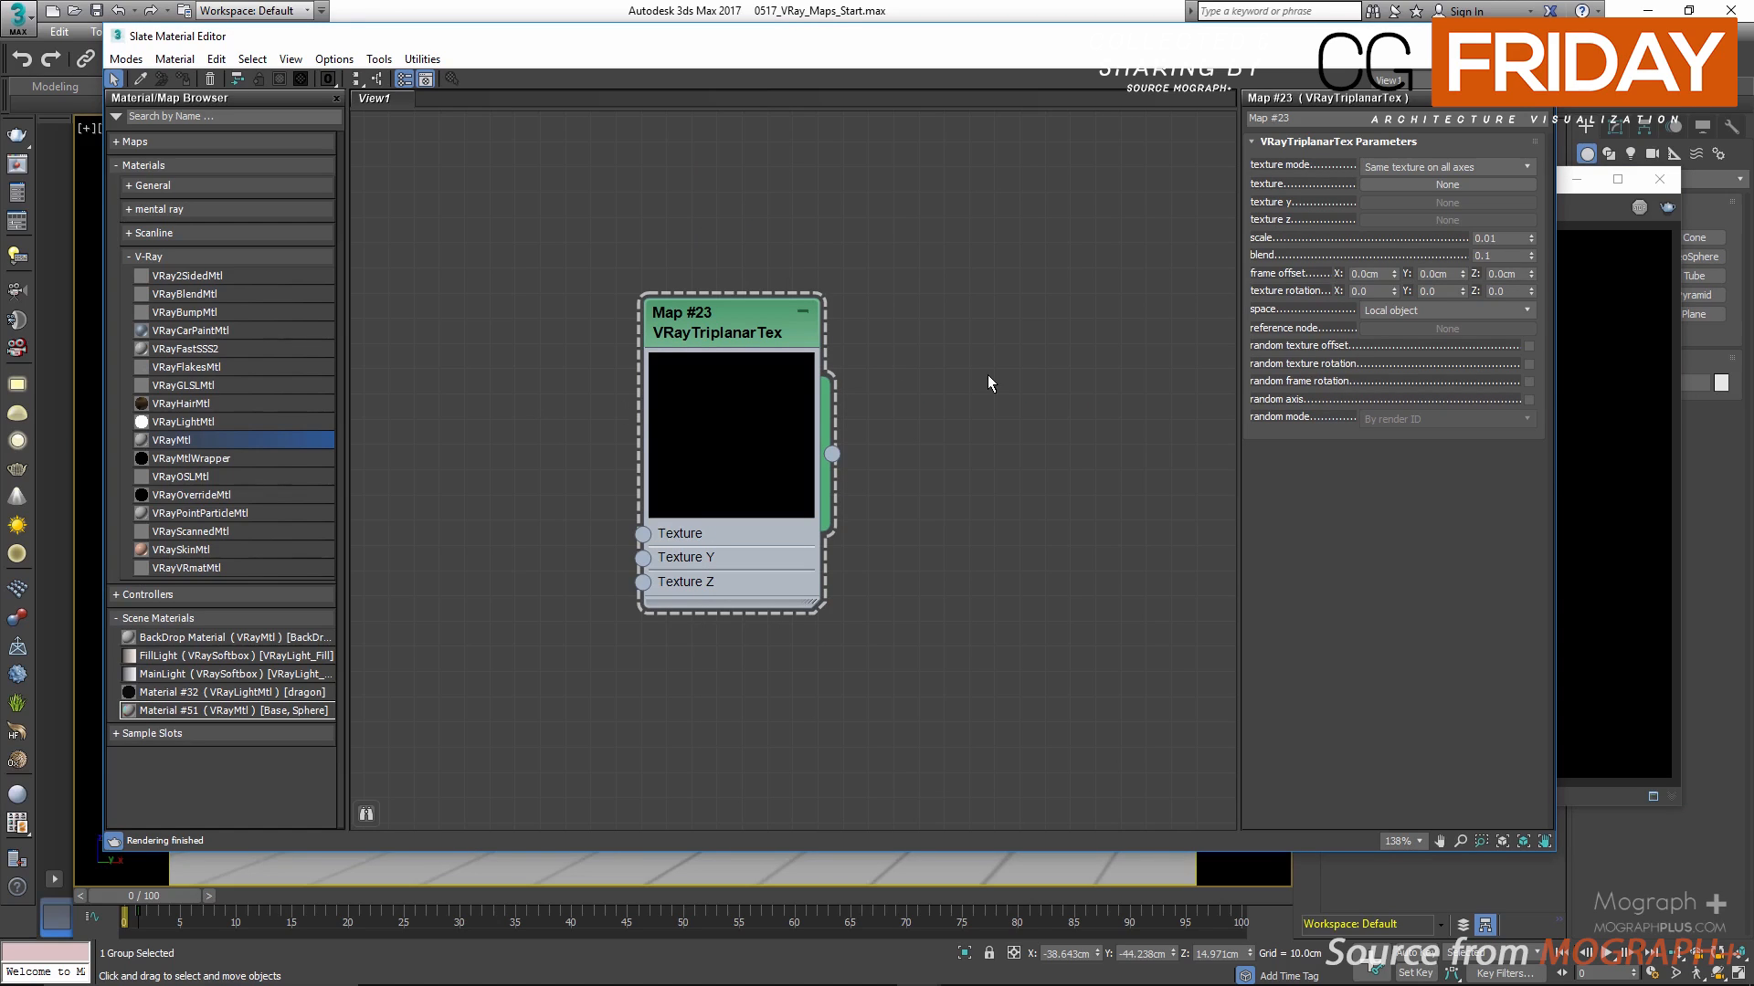
Step: Review the texture mode options of the VRayTriplanarTex map
{"action": "left_click", "coordinate": [1526, 167]}
{"action": "left_click", "coordinate": [1507, 168]}
{"action": "left_click", "coordinate": [1523, 167]}
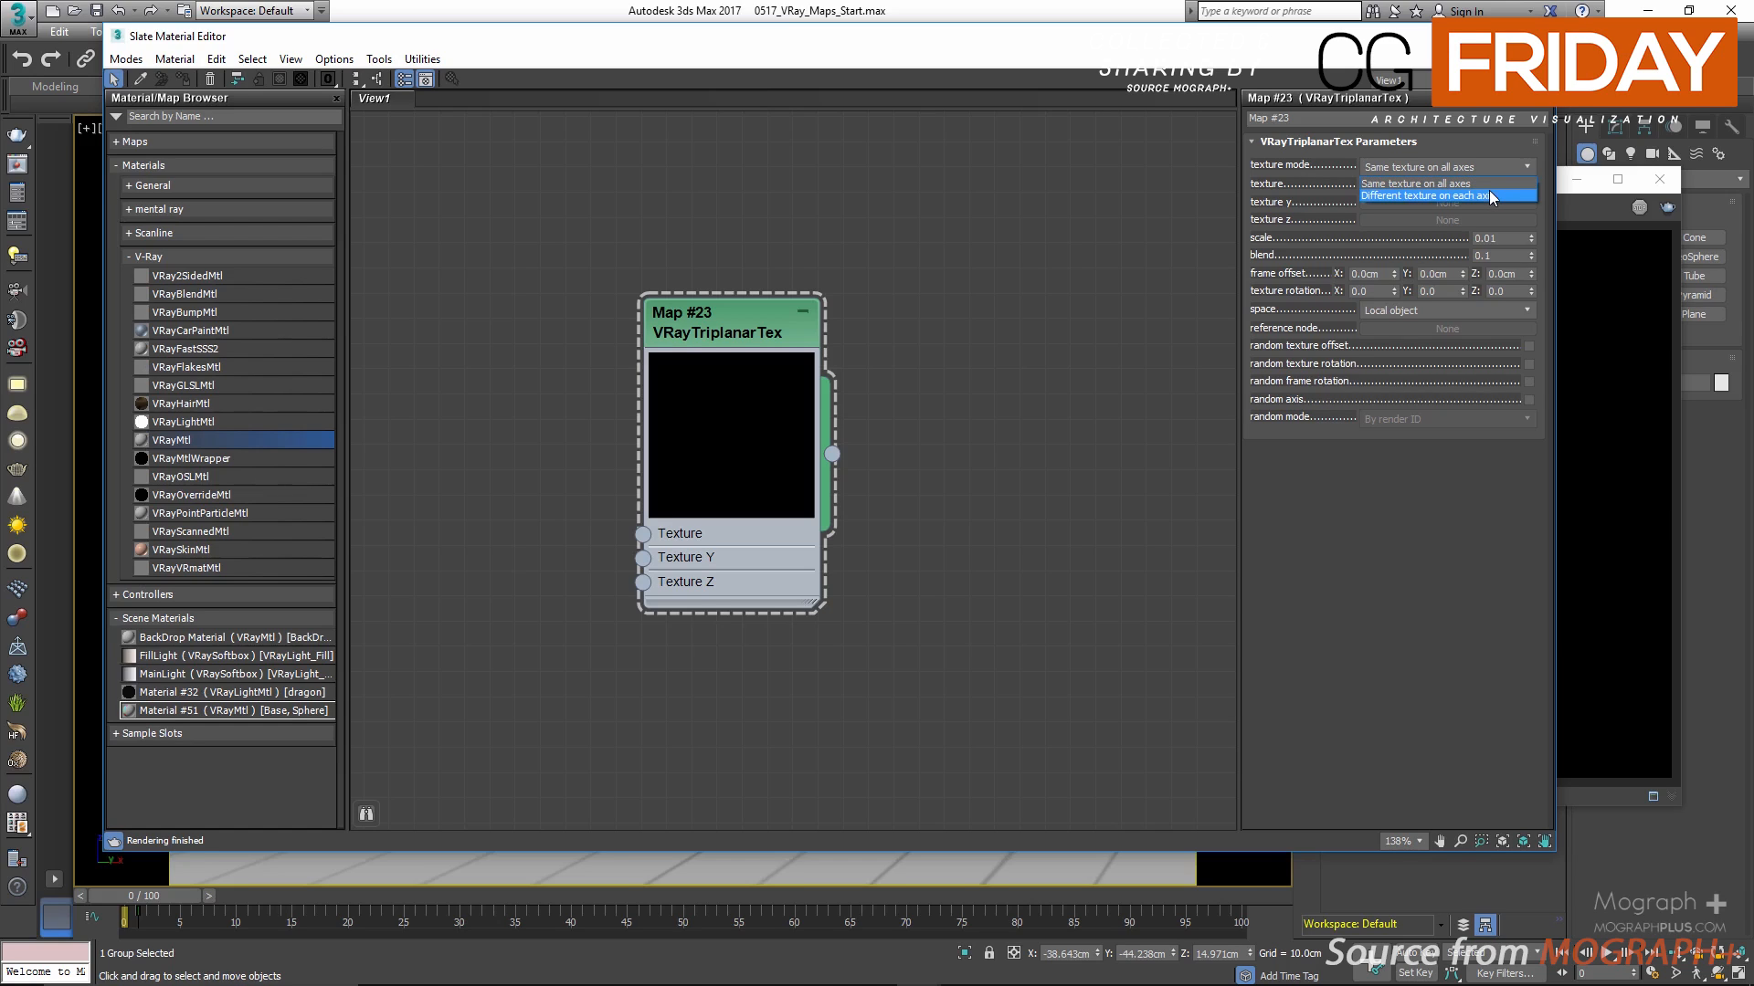
{"action": "left_click", "coordinate": [1178, 170]}
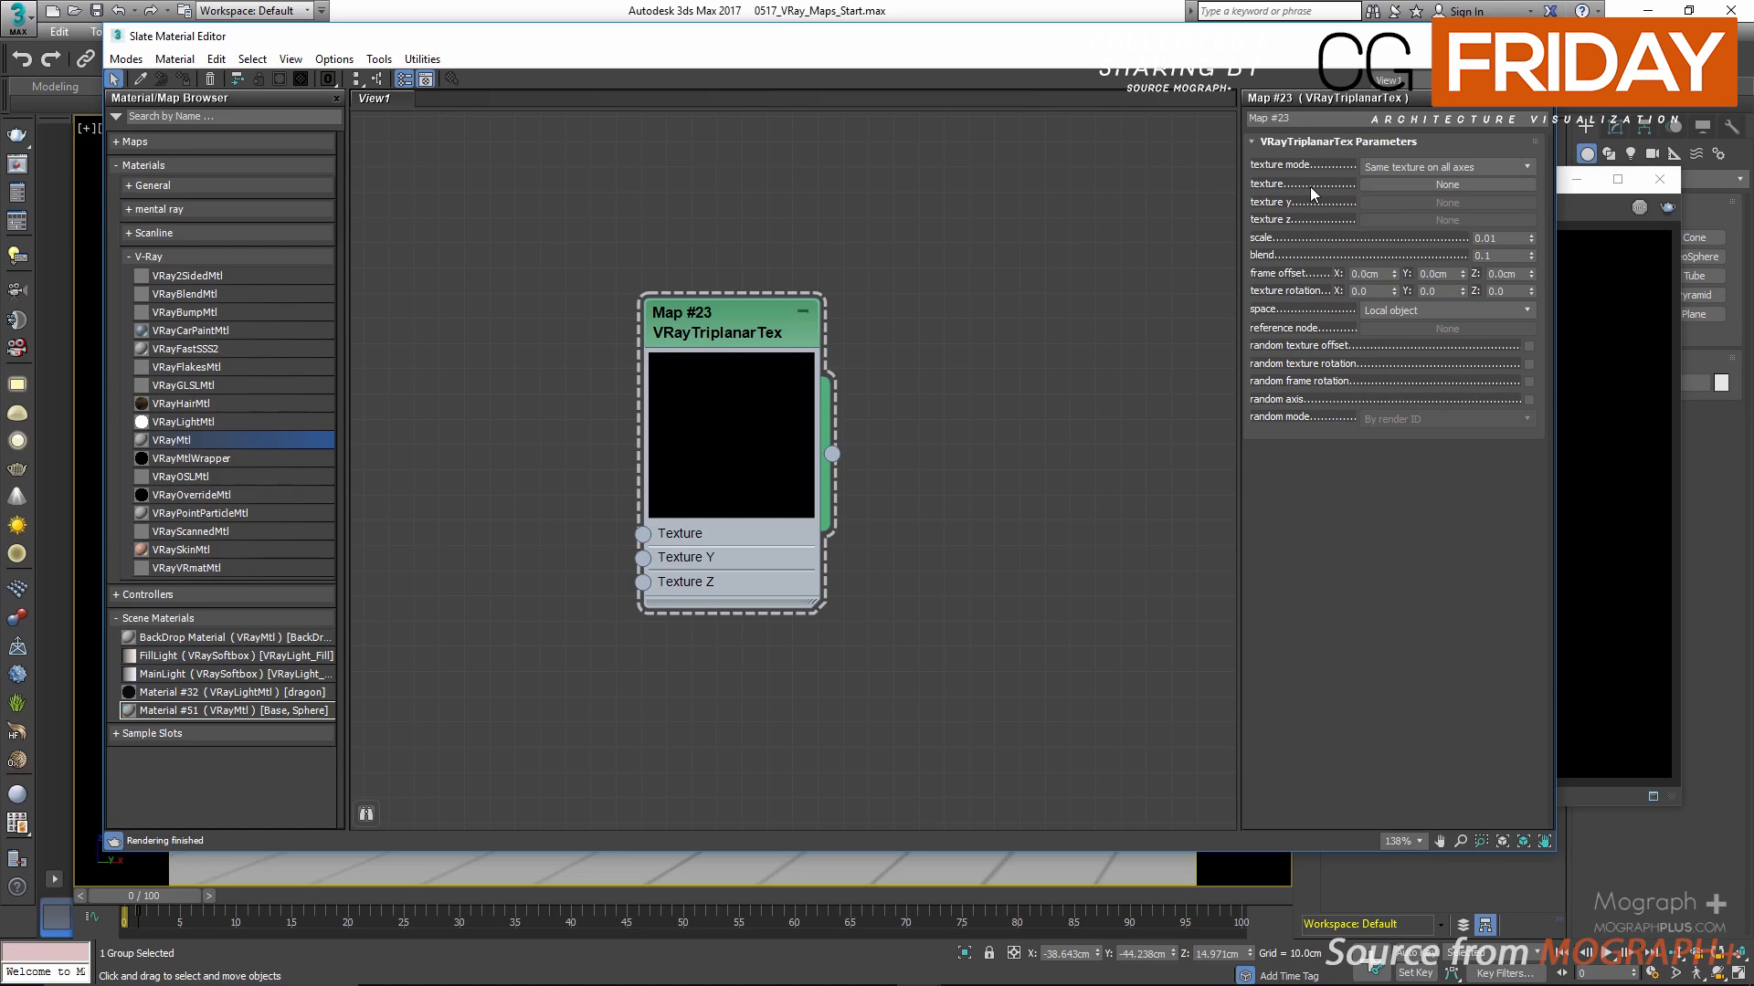
Step: Try the "Different texture on each axis" texture mode, and restore "Same texture on all axes"
{"action": "left_click", "coordinate": [1389, 168]}
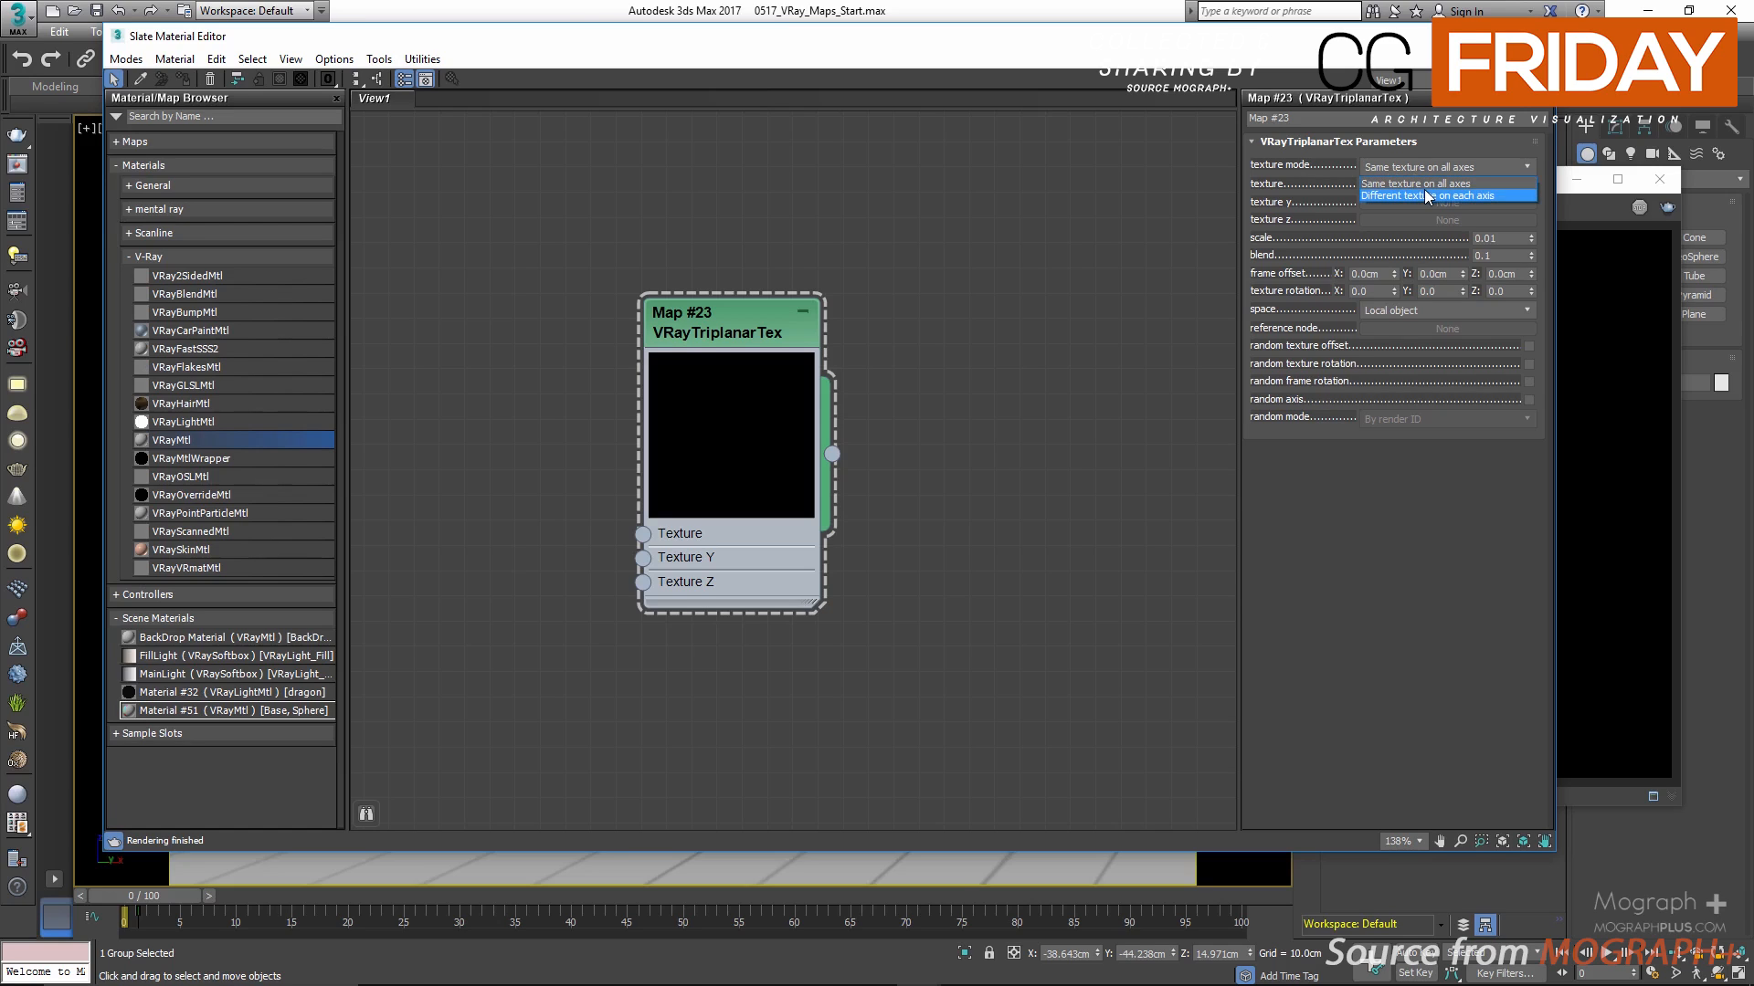
{"action": "left_click", "coordinate": [1428, 196]}
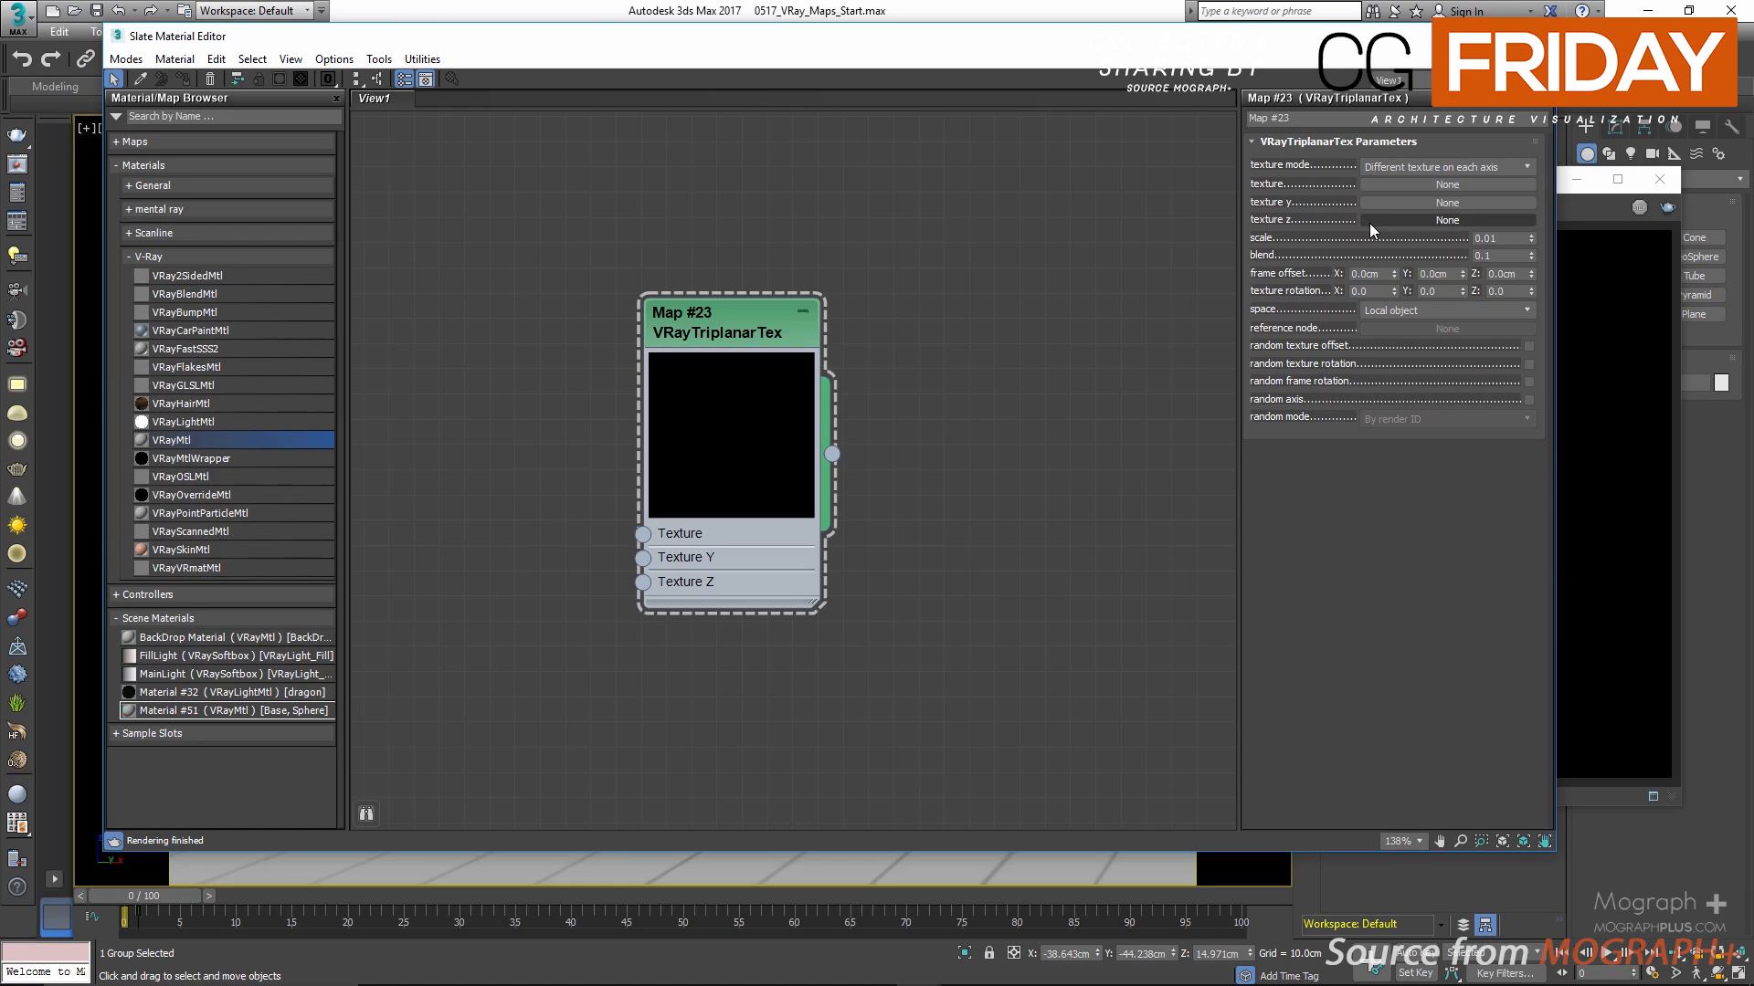
{"action": "left_click", "coordinate": [1368, 166]}
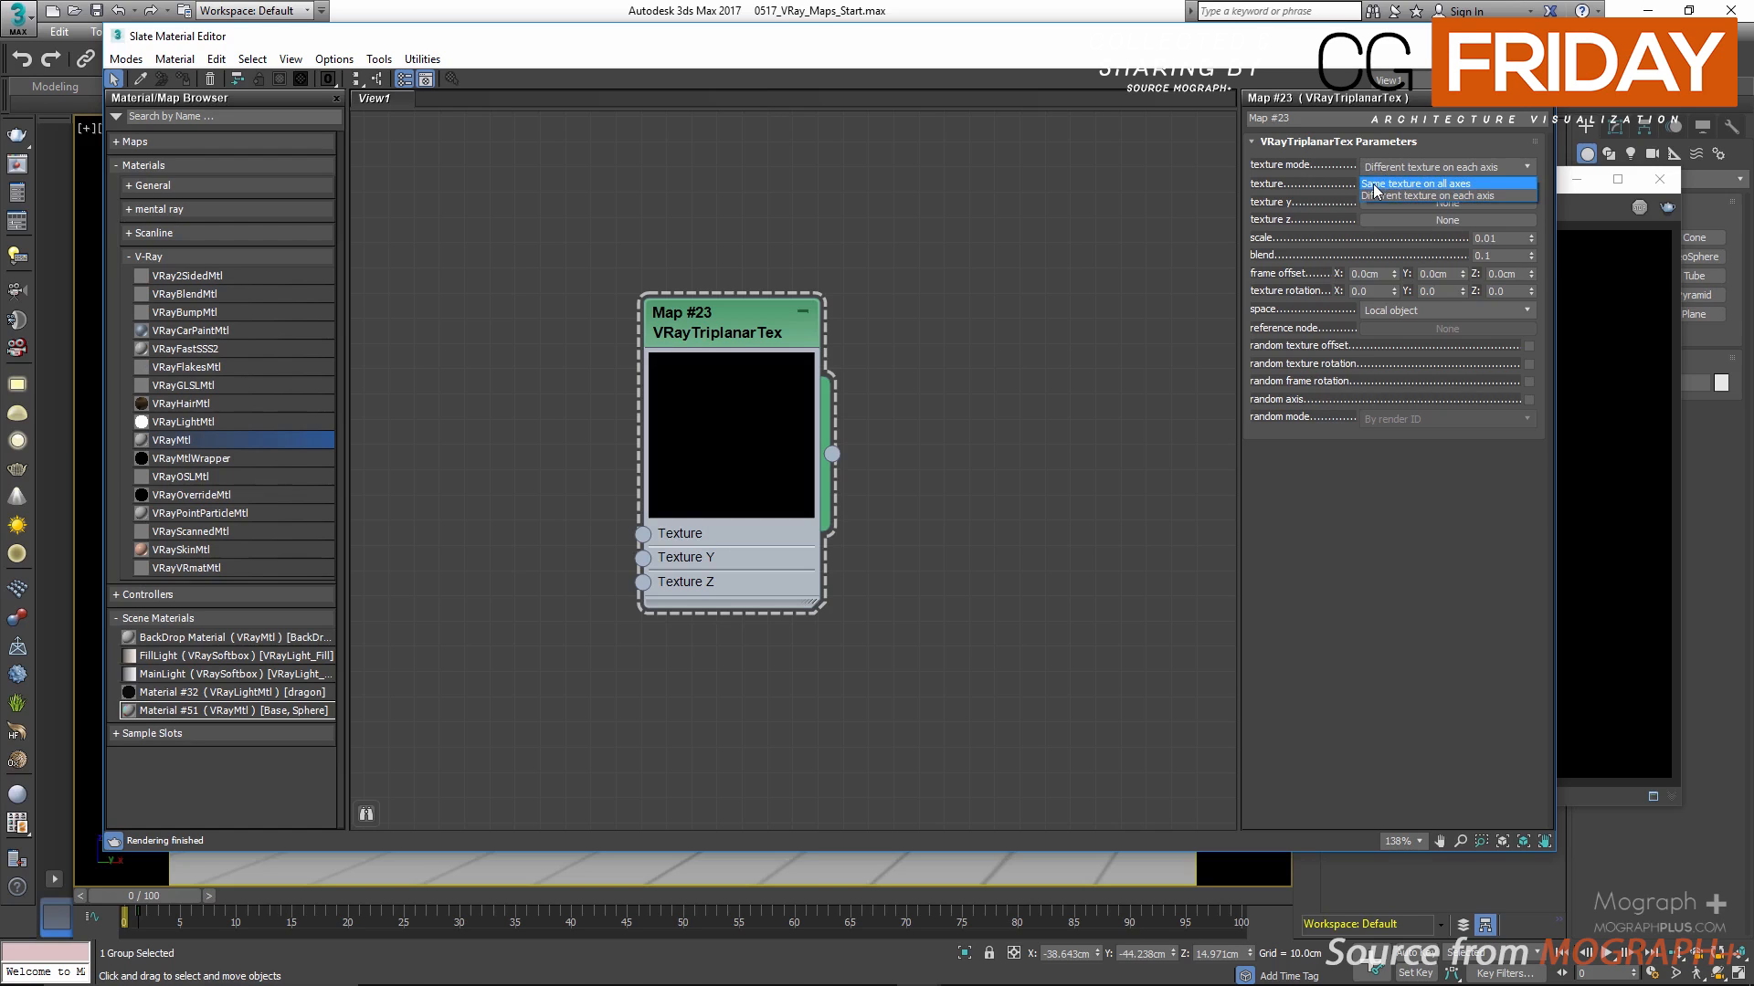
{"action": "left_click", "coordinate": [1375, 184]}
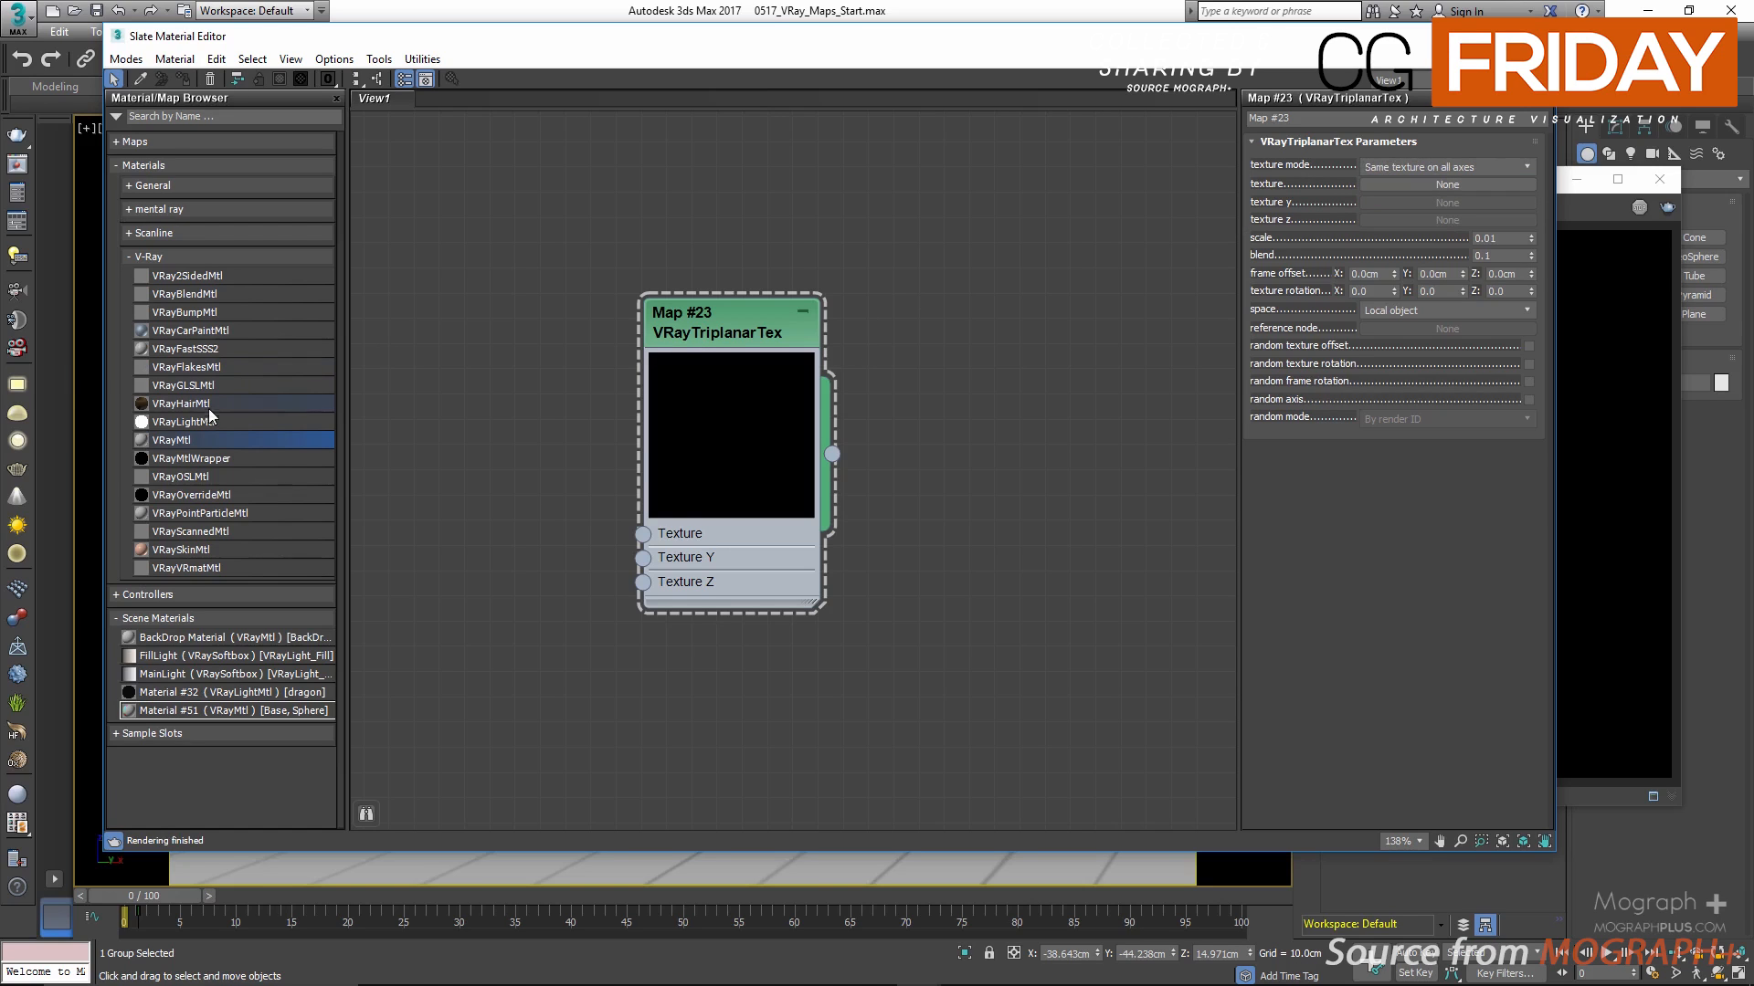
Step: Add a VRayMtl material to the node view and connect the VRayTriplanarTex map to its diffuse slot
{"action": "left_click_drag", "start_coordinate": [165, 442], "coordinate": [1057, 343]}
{"action": "left_click_drag", "start_coordinate": [779, 327], "coordinate": [749, 322]}
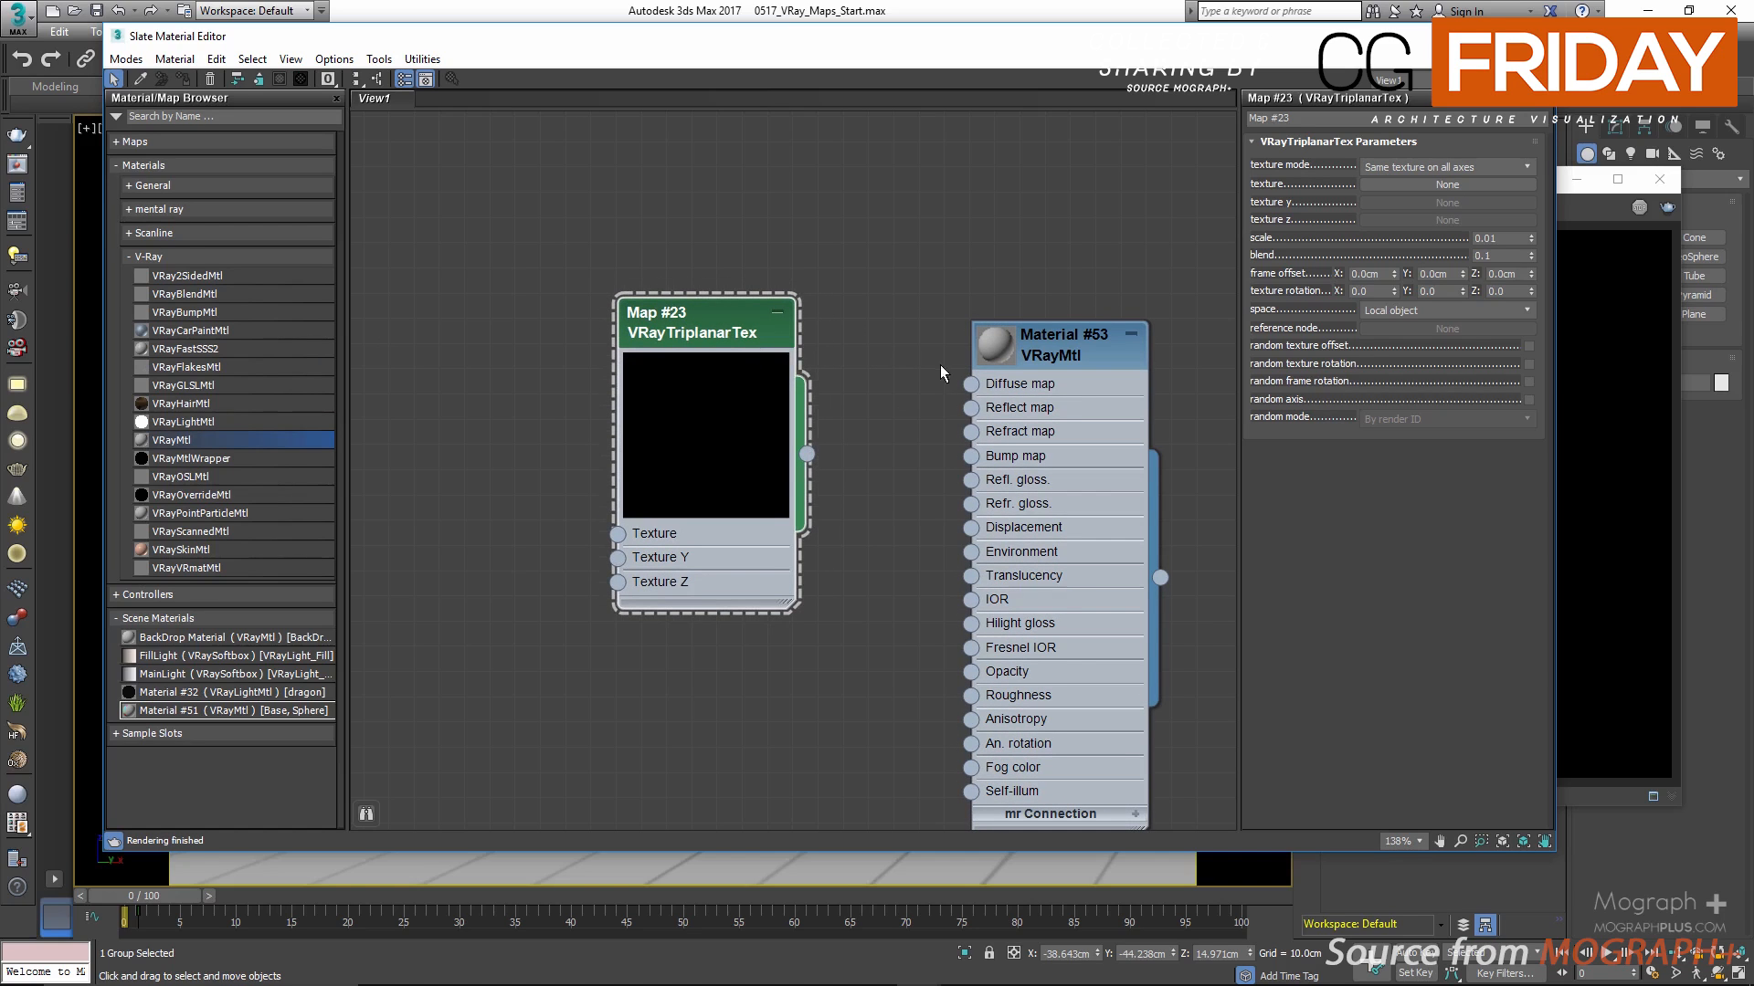
{"action": "left_click_drag", "start_coordinate": [818, 520], "coordinate": [807, 454]}
{"action": "middle_click_drag", "start_coordinate": [807, 455], "coordinate": [786, 425]}
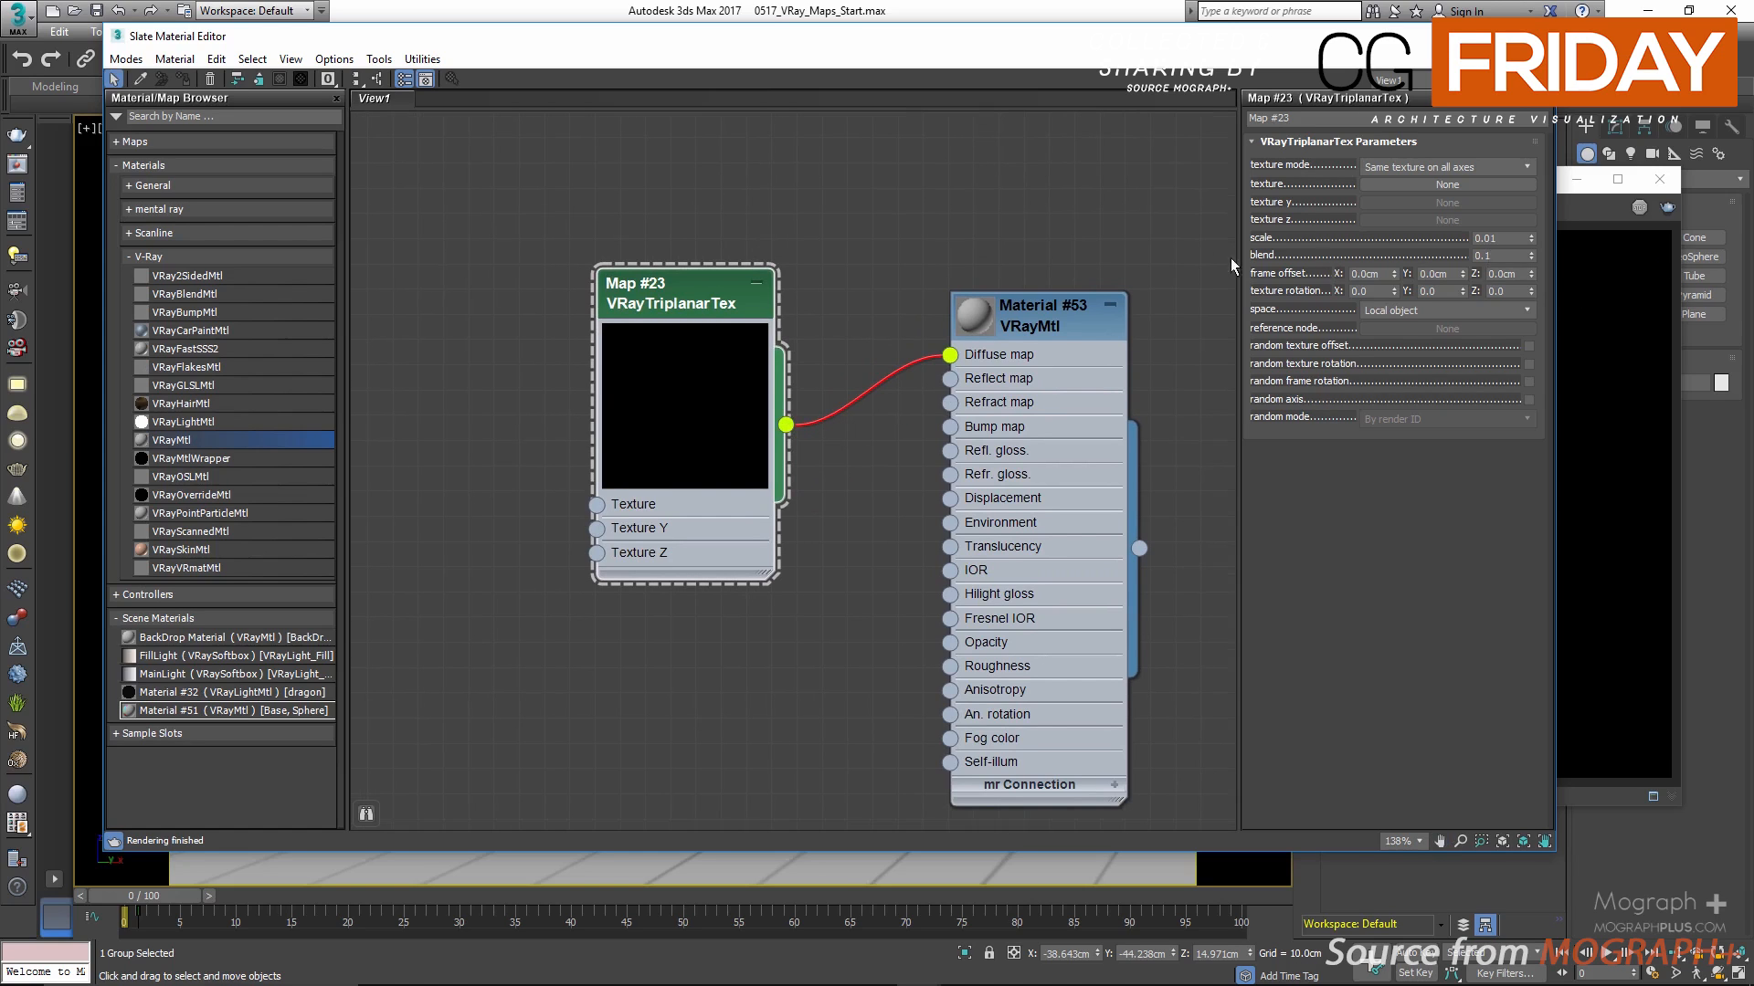
Step: Close the V-Ray frame buffer, and assign the new VRayMtl to the selected ShaderBall
{"action": "left_click", "coordinate": [1640, 179]}
{"action": "left_click", "coordinate": [1655, 179]}
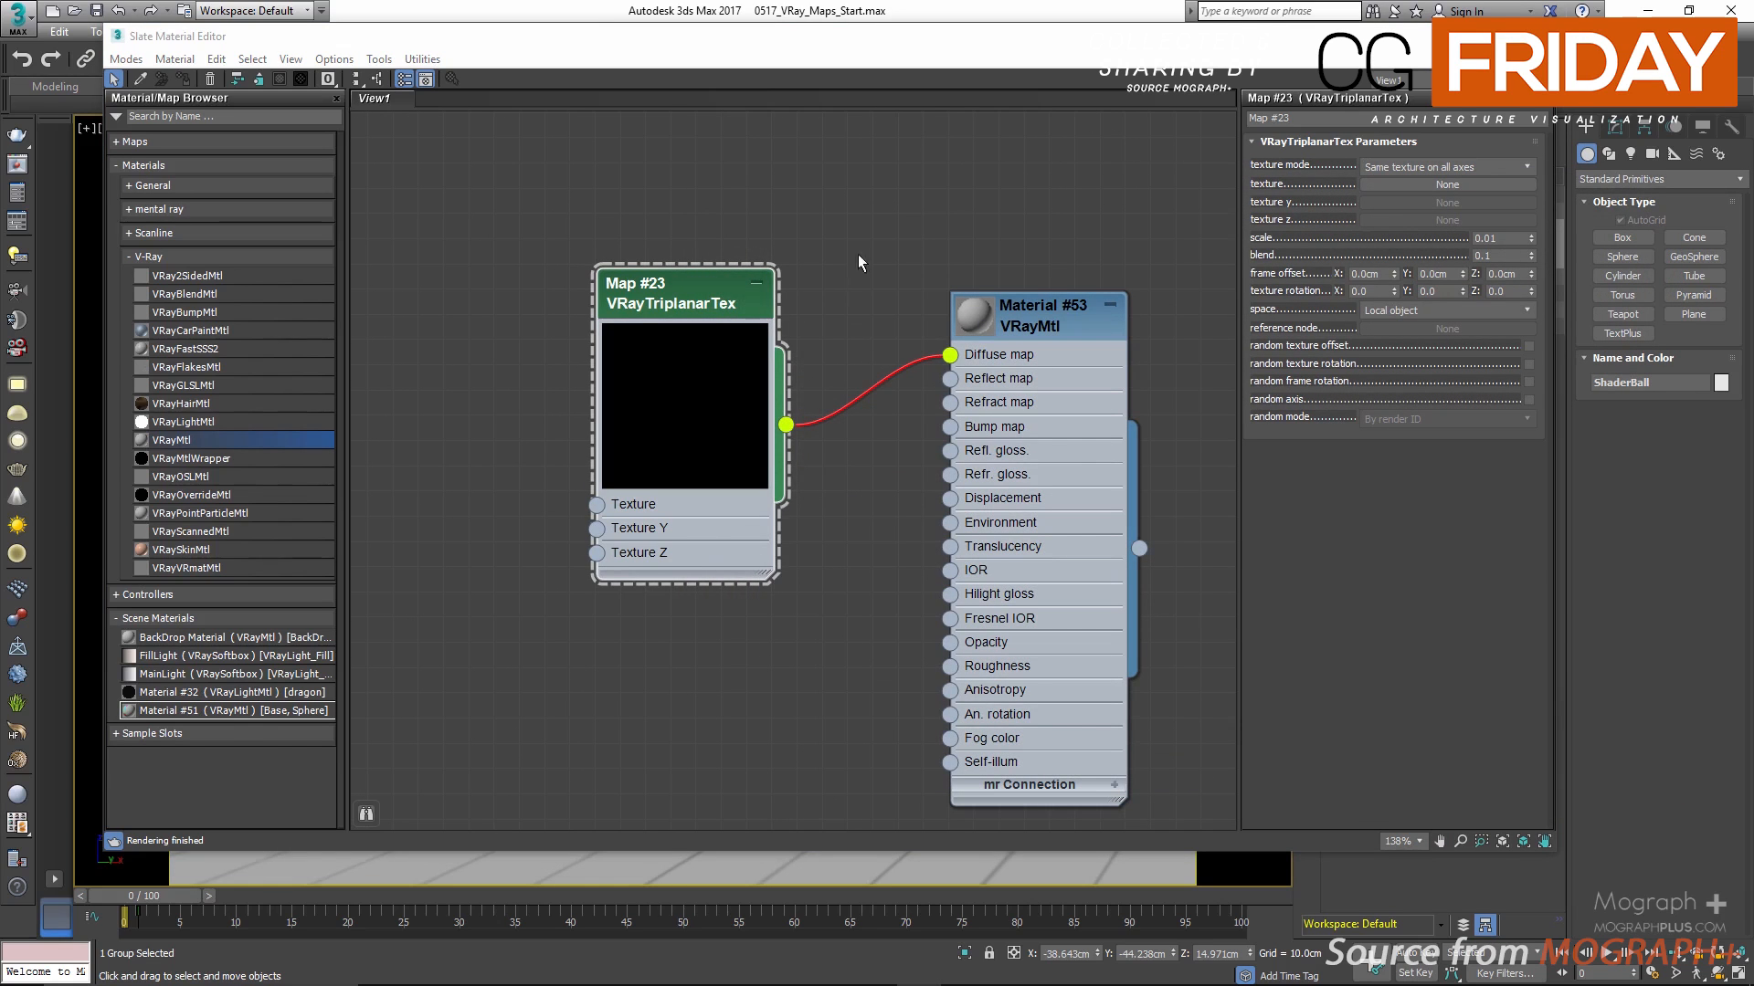
{"action": "left_click_drag", "start_coordinate": [671, 295], "coordinate": [618, 248]}
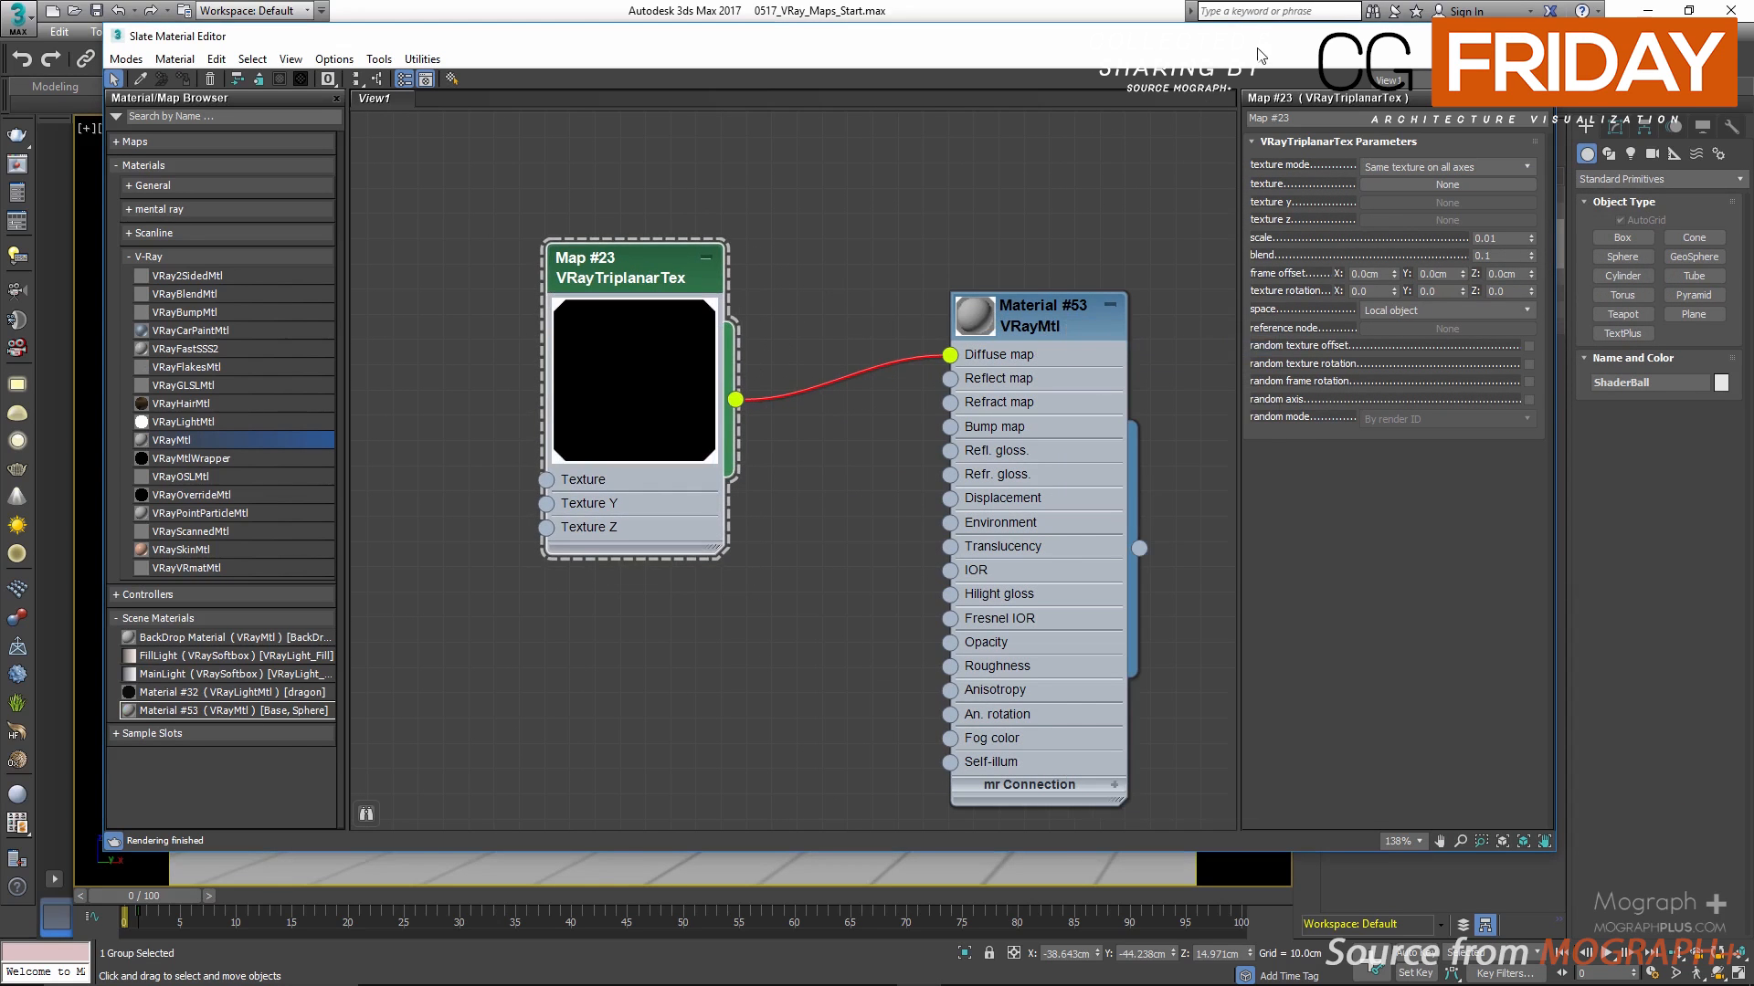
{"action": "left_click_drag", "start_coordinate": [1257, 48], "coordinate": [1288, 98]}
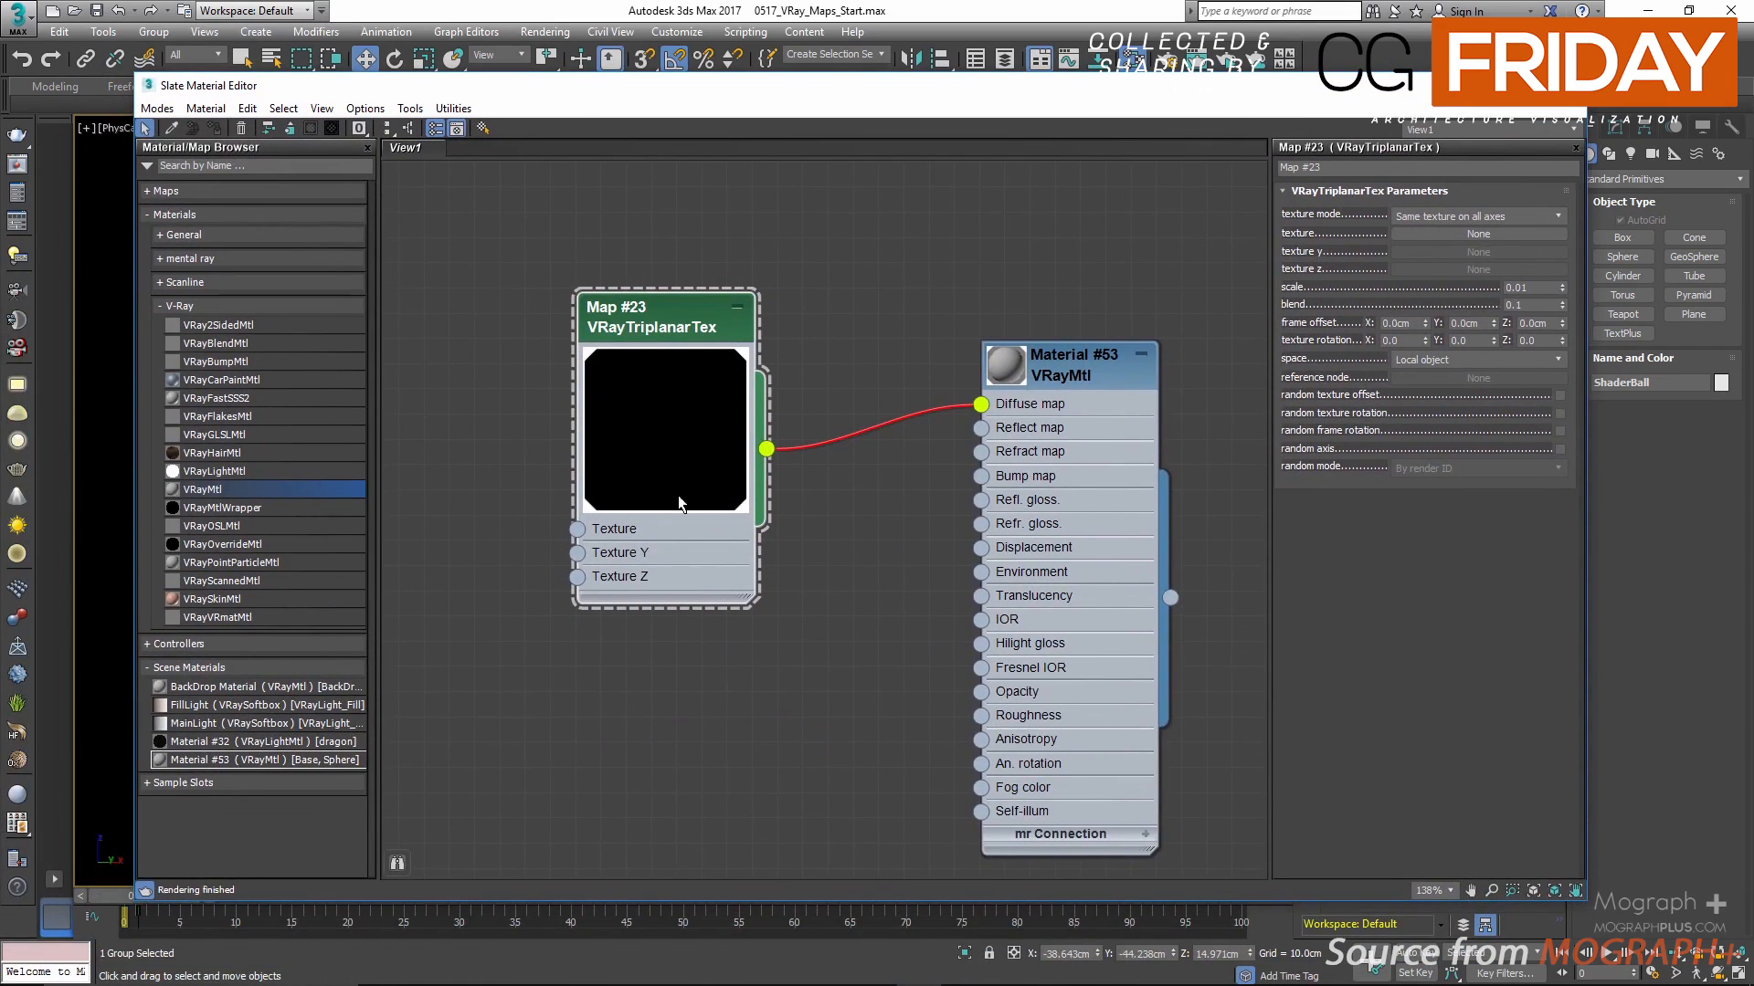
Step: Load the wood_Parquet.png bitmap into the texture slot of the VRayTriplanarTex map
{"action": "left_click", "coordinate": [1491, 233]}
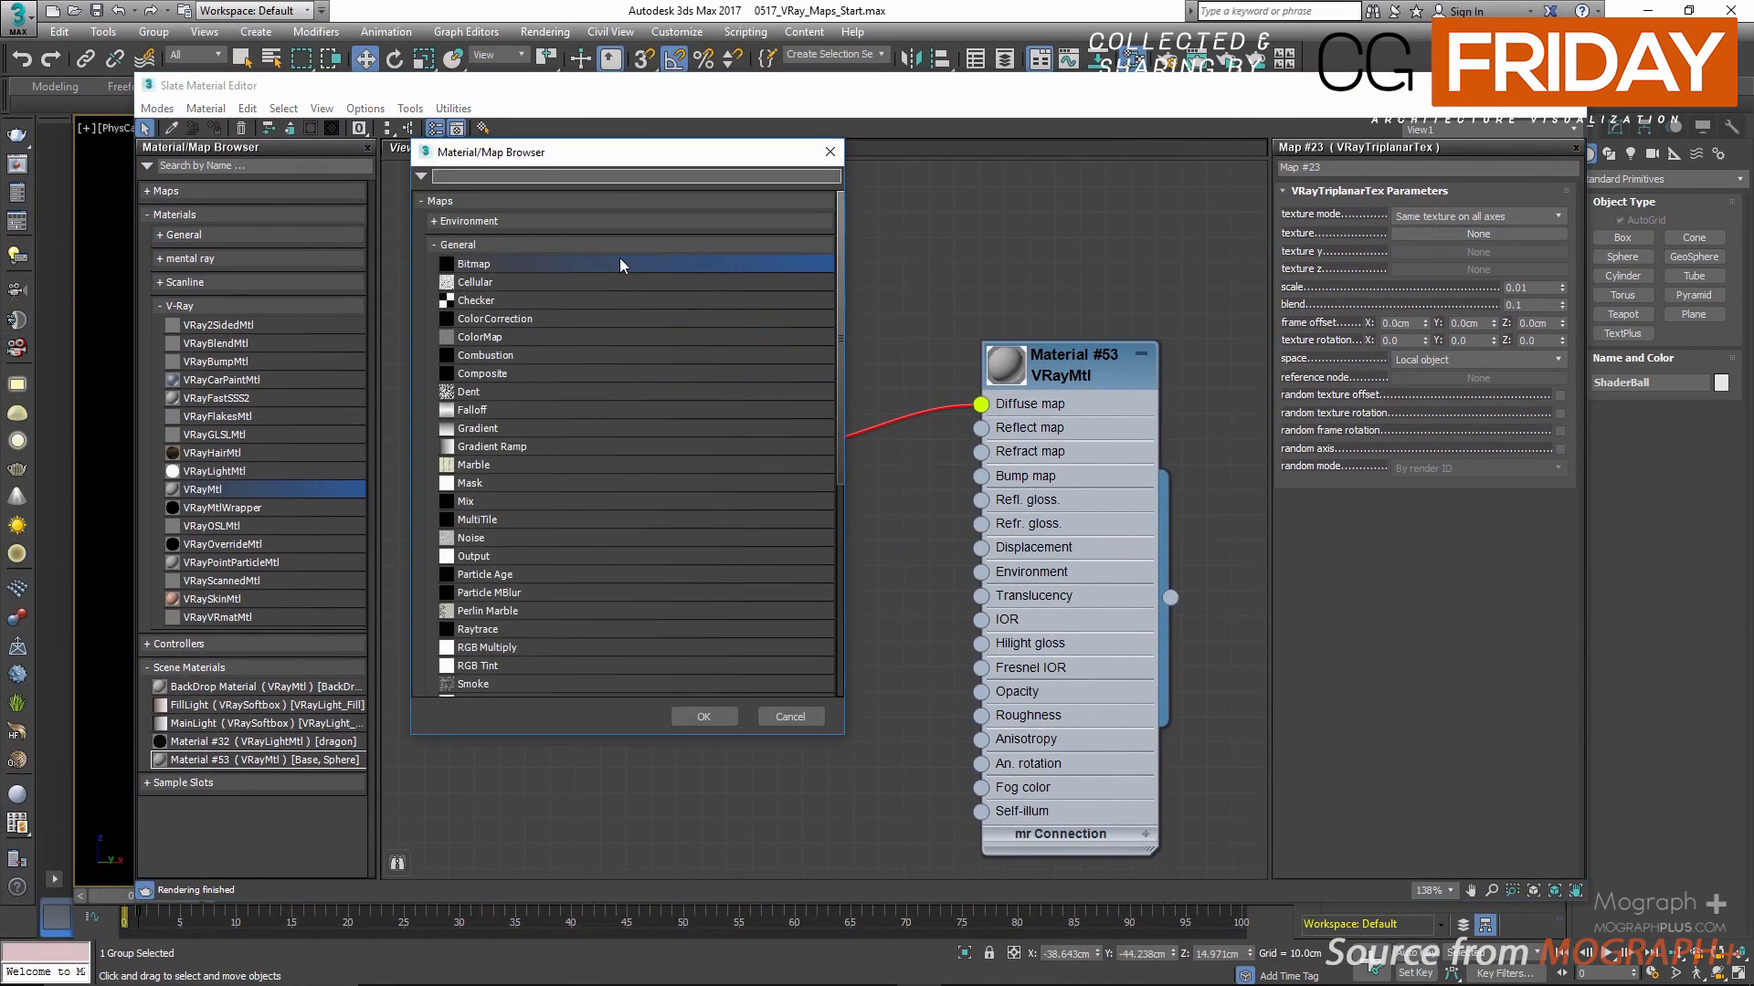
{"action": "double_click", "coordinate": [620, 260]}
{"action": "scroll", "coordinate": [685, 471], "scroll_direction": "down", "scroll_amount": 10}
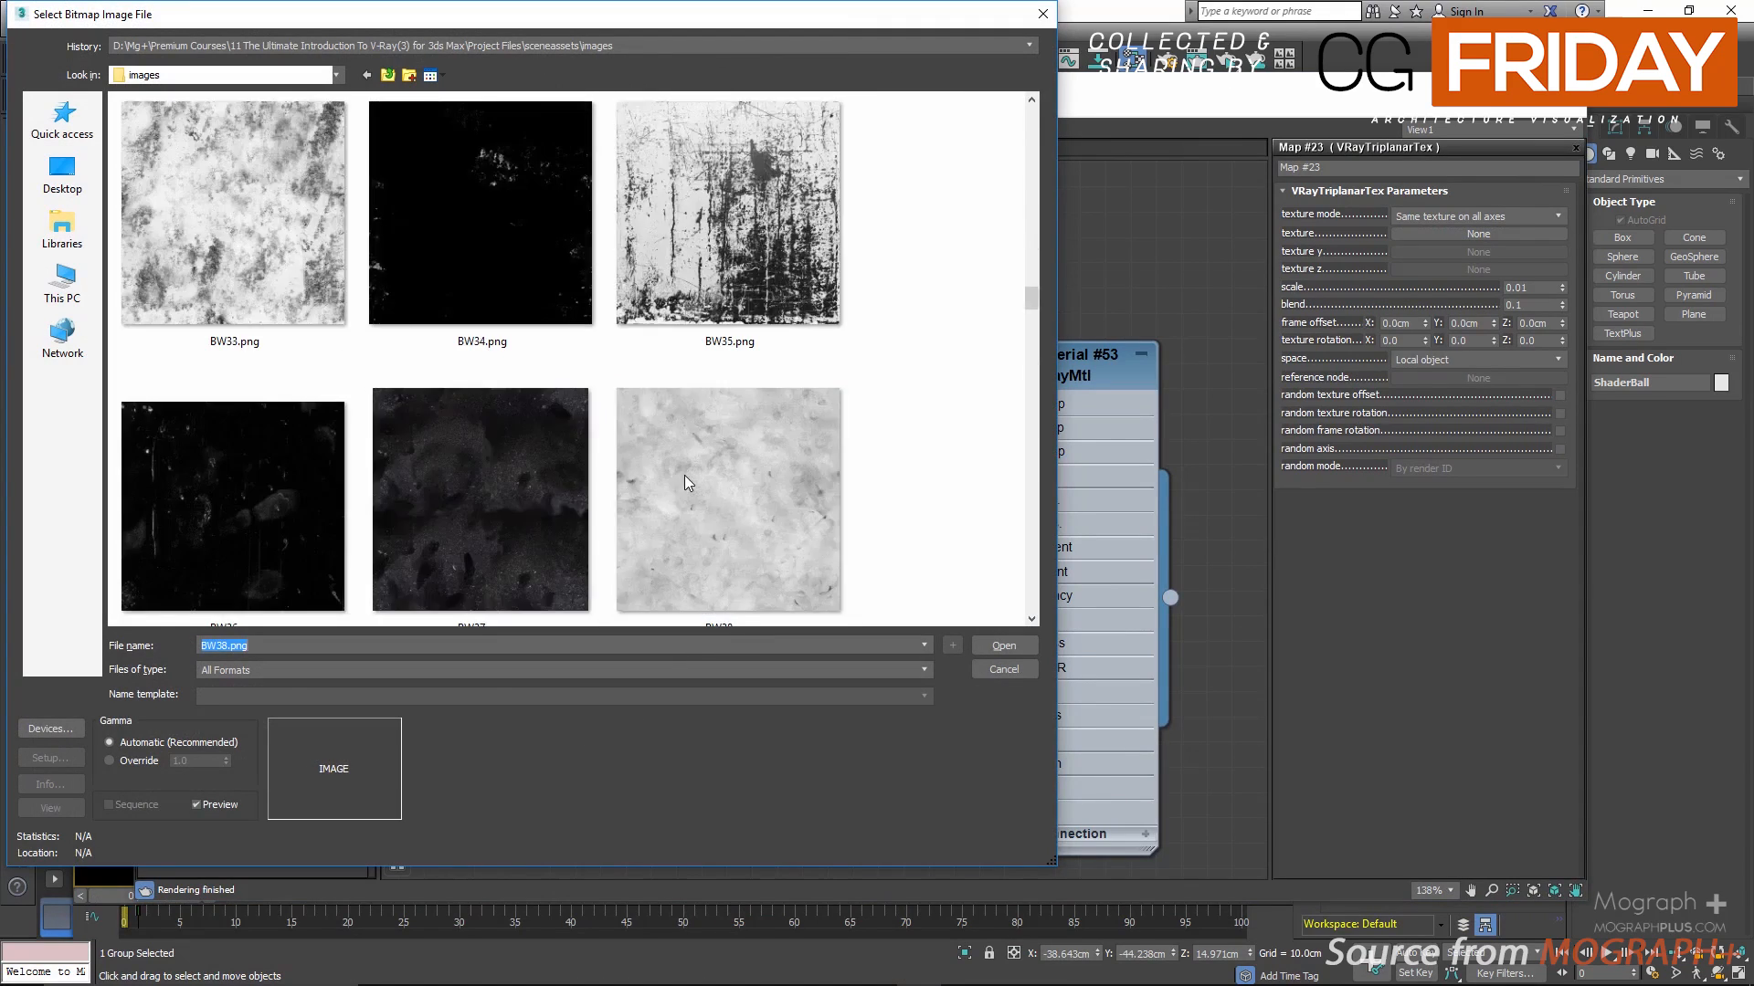
{"action": "scroll", "coordinate": [681, 484], "scroll_direction": "down", "scroll_amount": 10}
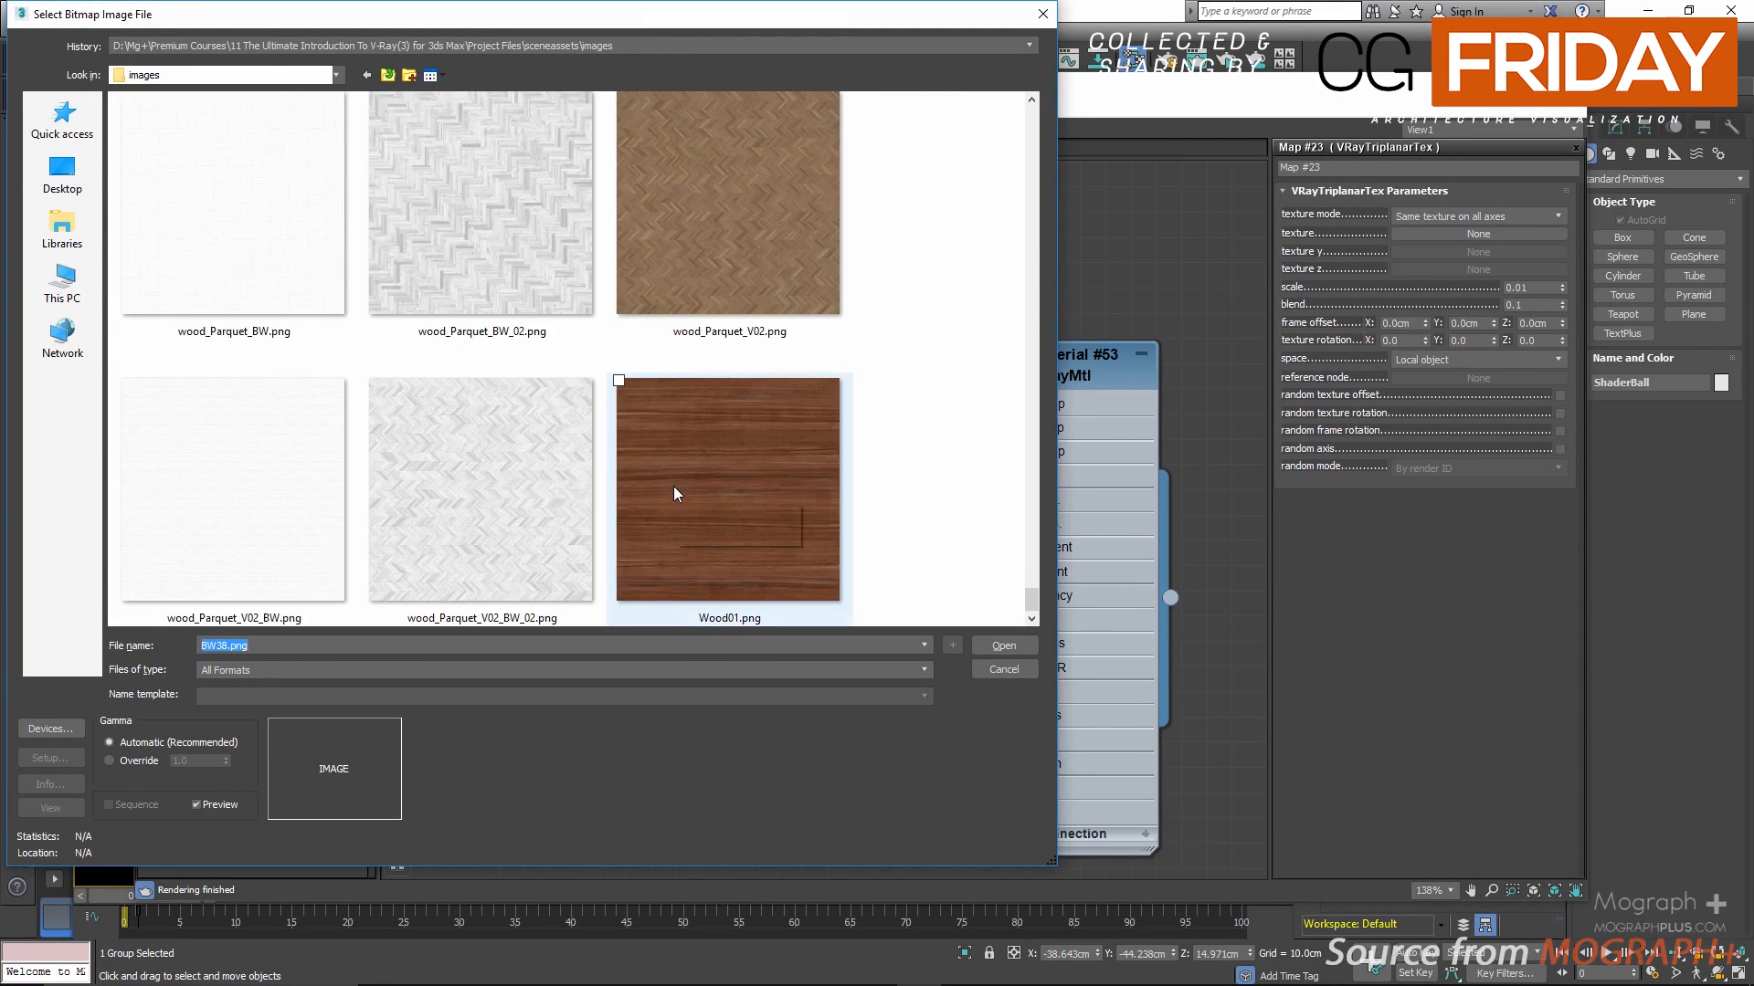
{"action": "double_click", "coordinate": [738, 321]}
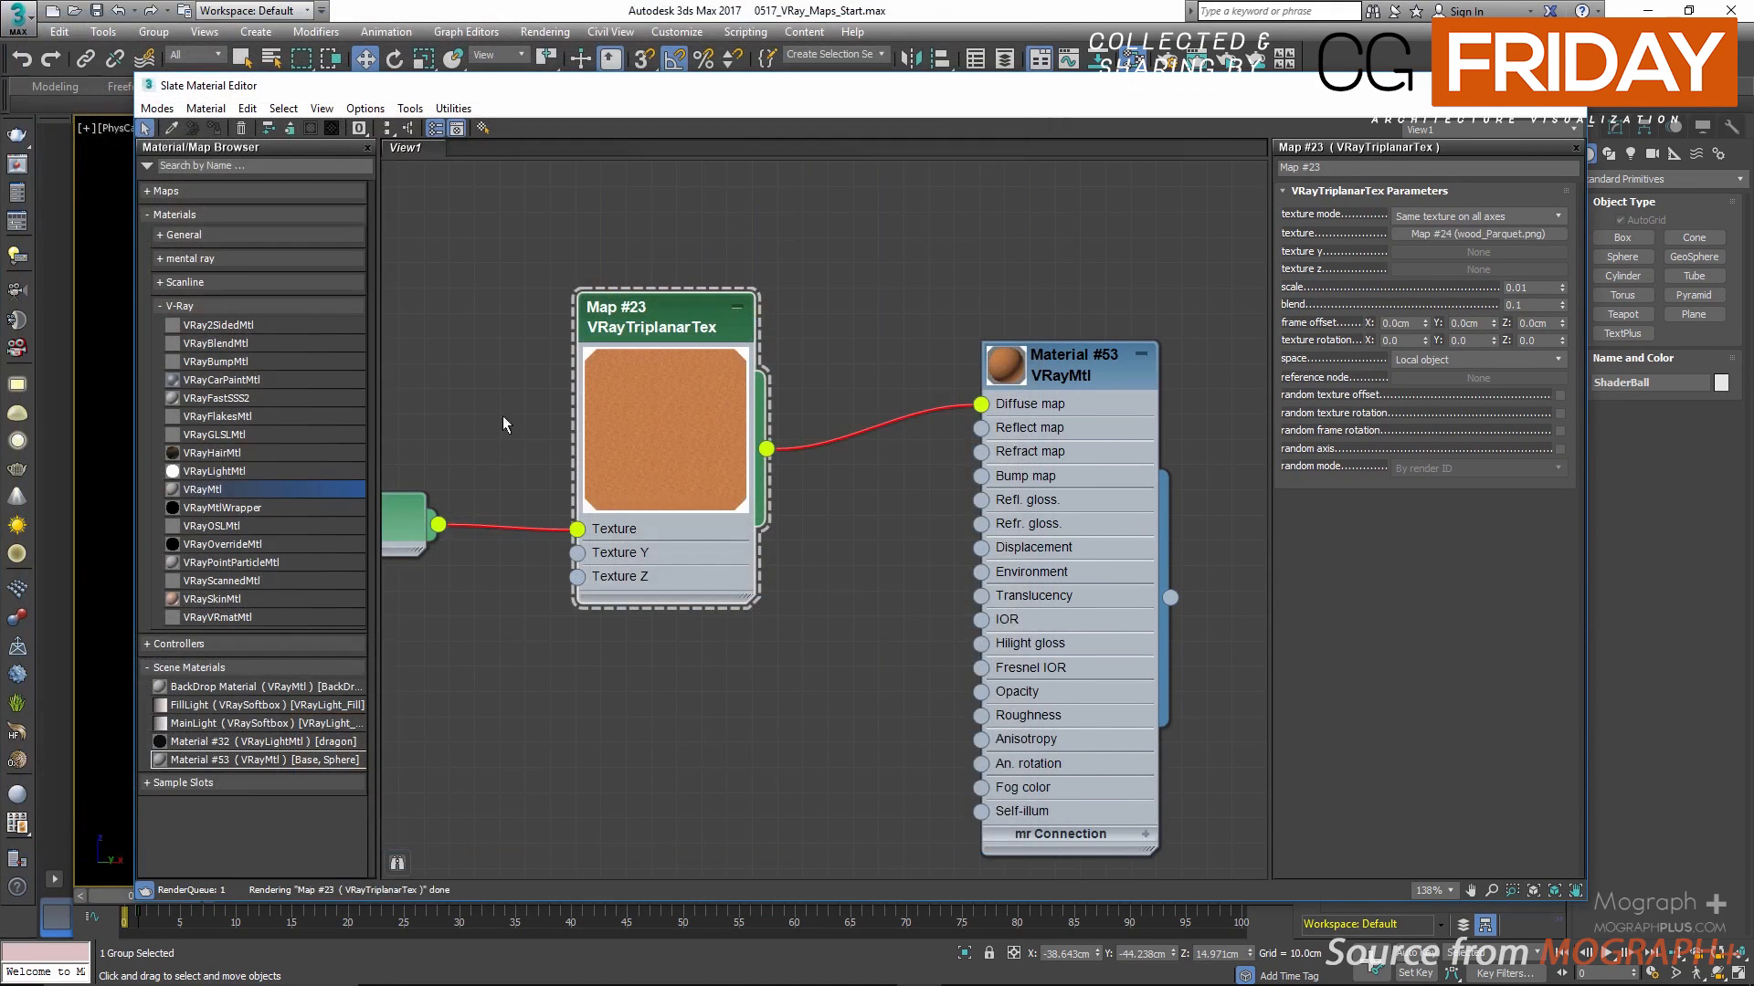
Step: Set the U and V tiling of the wood_Parquet.png bitmap to 10
{"action": "double_click", "coordinate": [469, 485]}
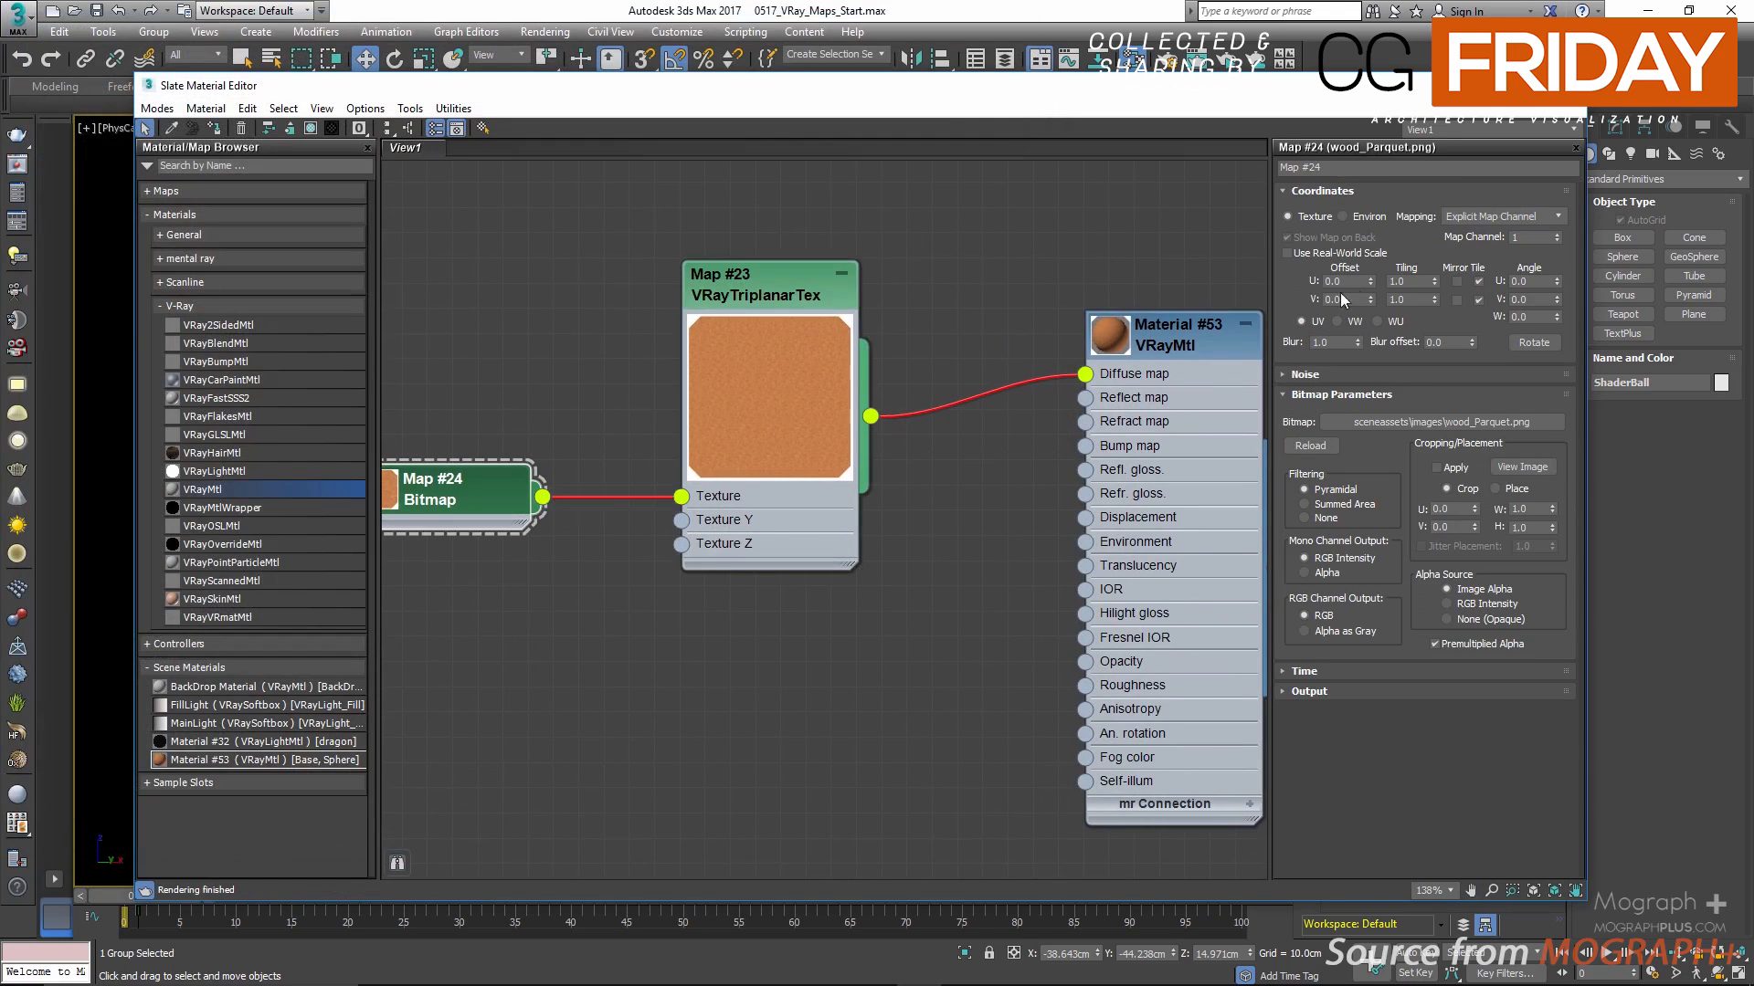
{"action": "double_click", "coordinate": [1406, 281]}
{"action": "type", "text": "10"}
{"action": "key", "text": "Tab"}
{"action": "type", "text": "10"}
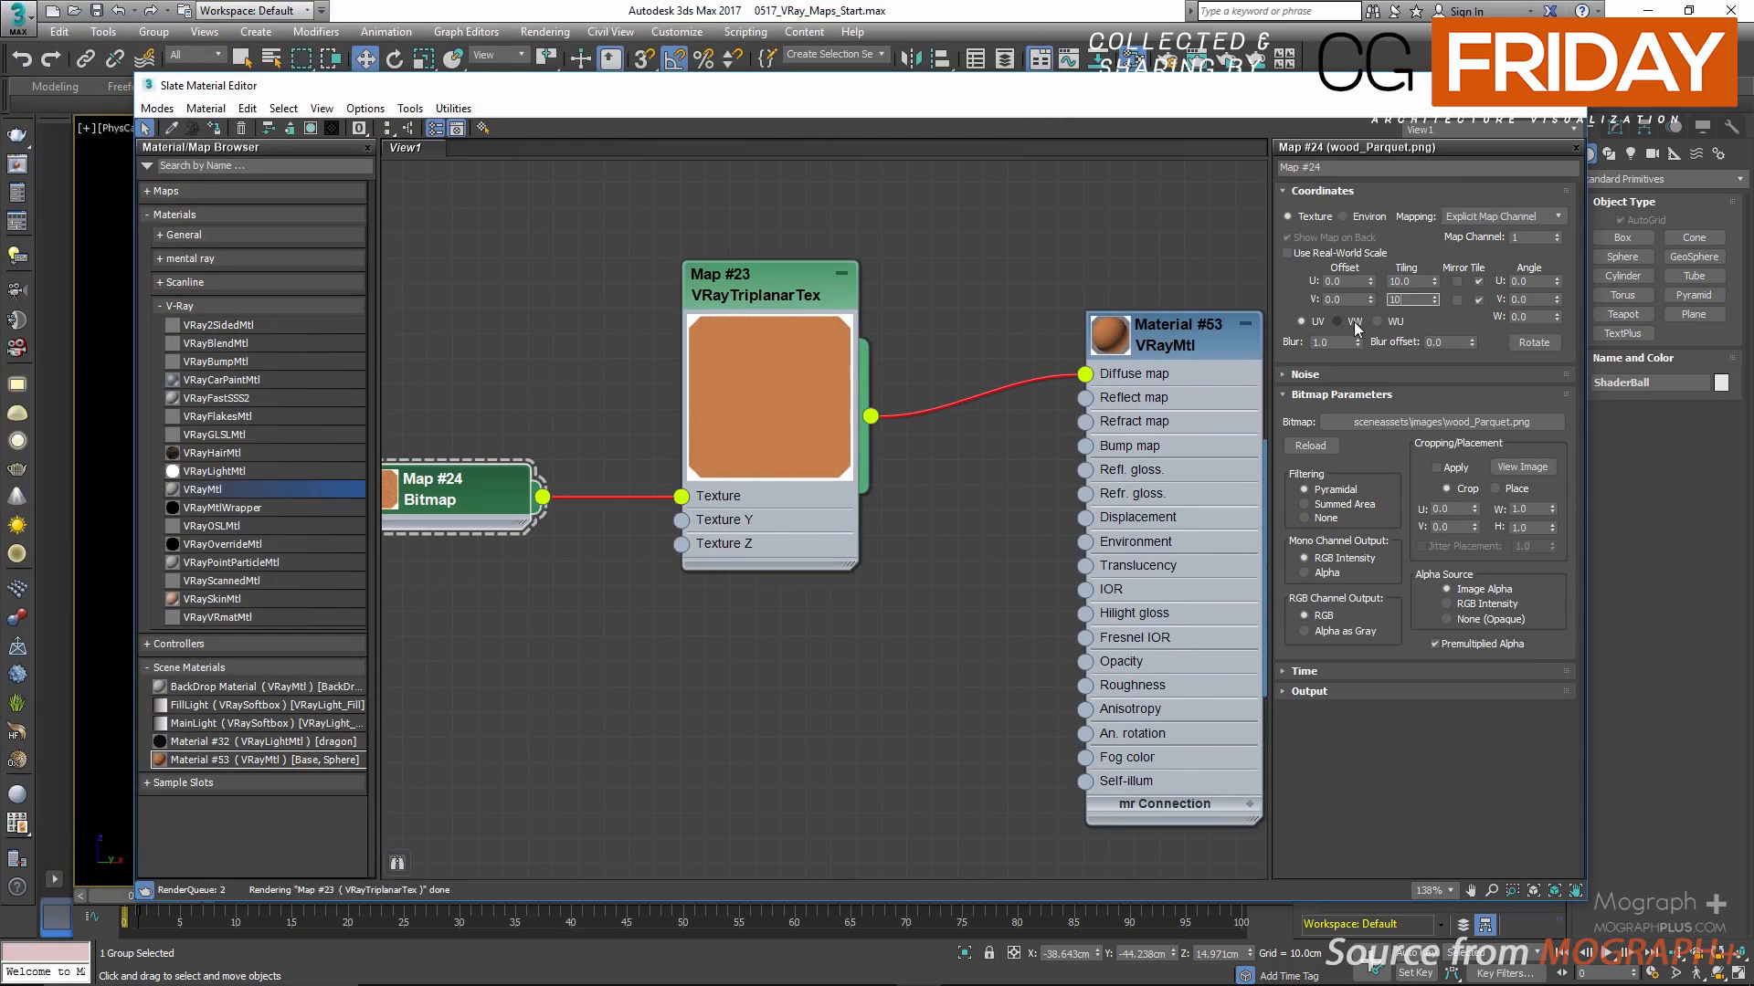
{"action": "key", "text": "Return"}
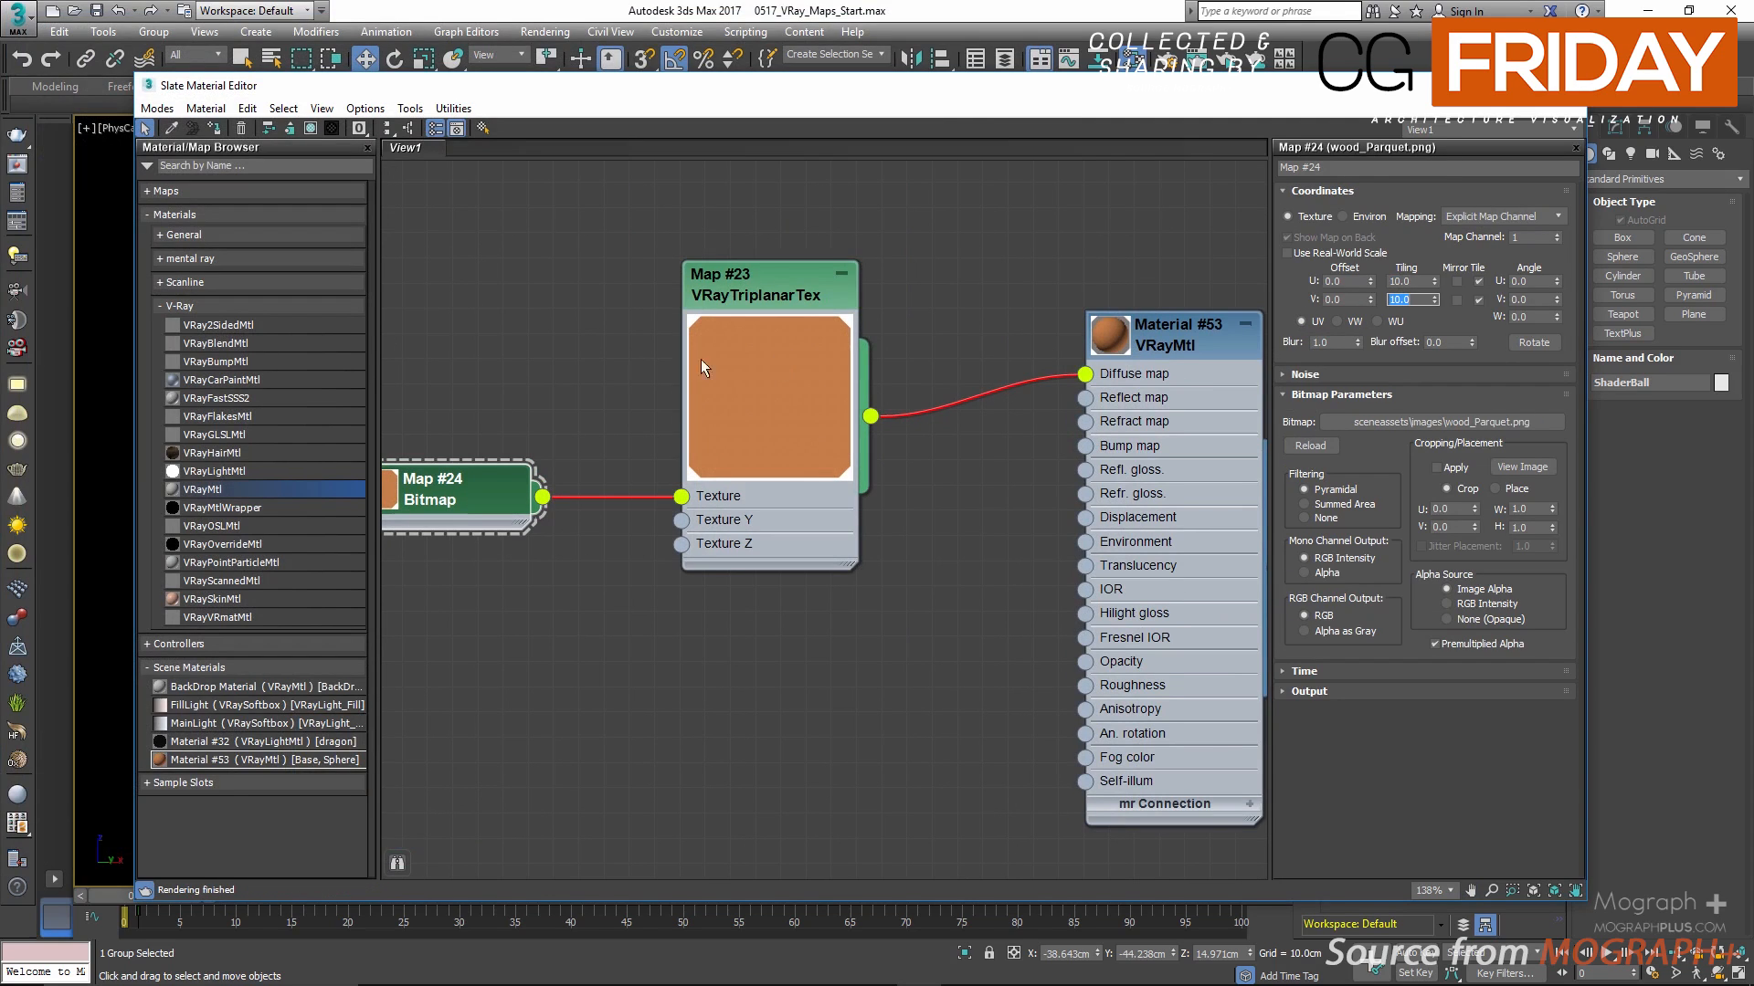
Step: Enlarge the preview thumbnail of the VRayMtl node connected to the triplanar map
{"action": "middle_click_drag", "start_coordinate": [622, 309], "coordinate": [537, 306]}
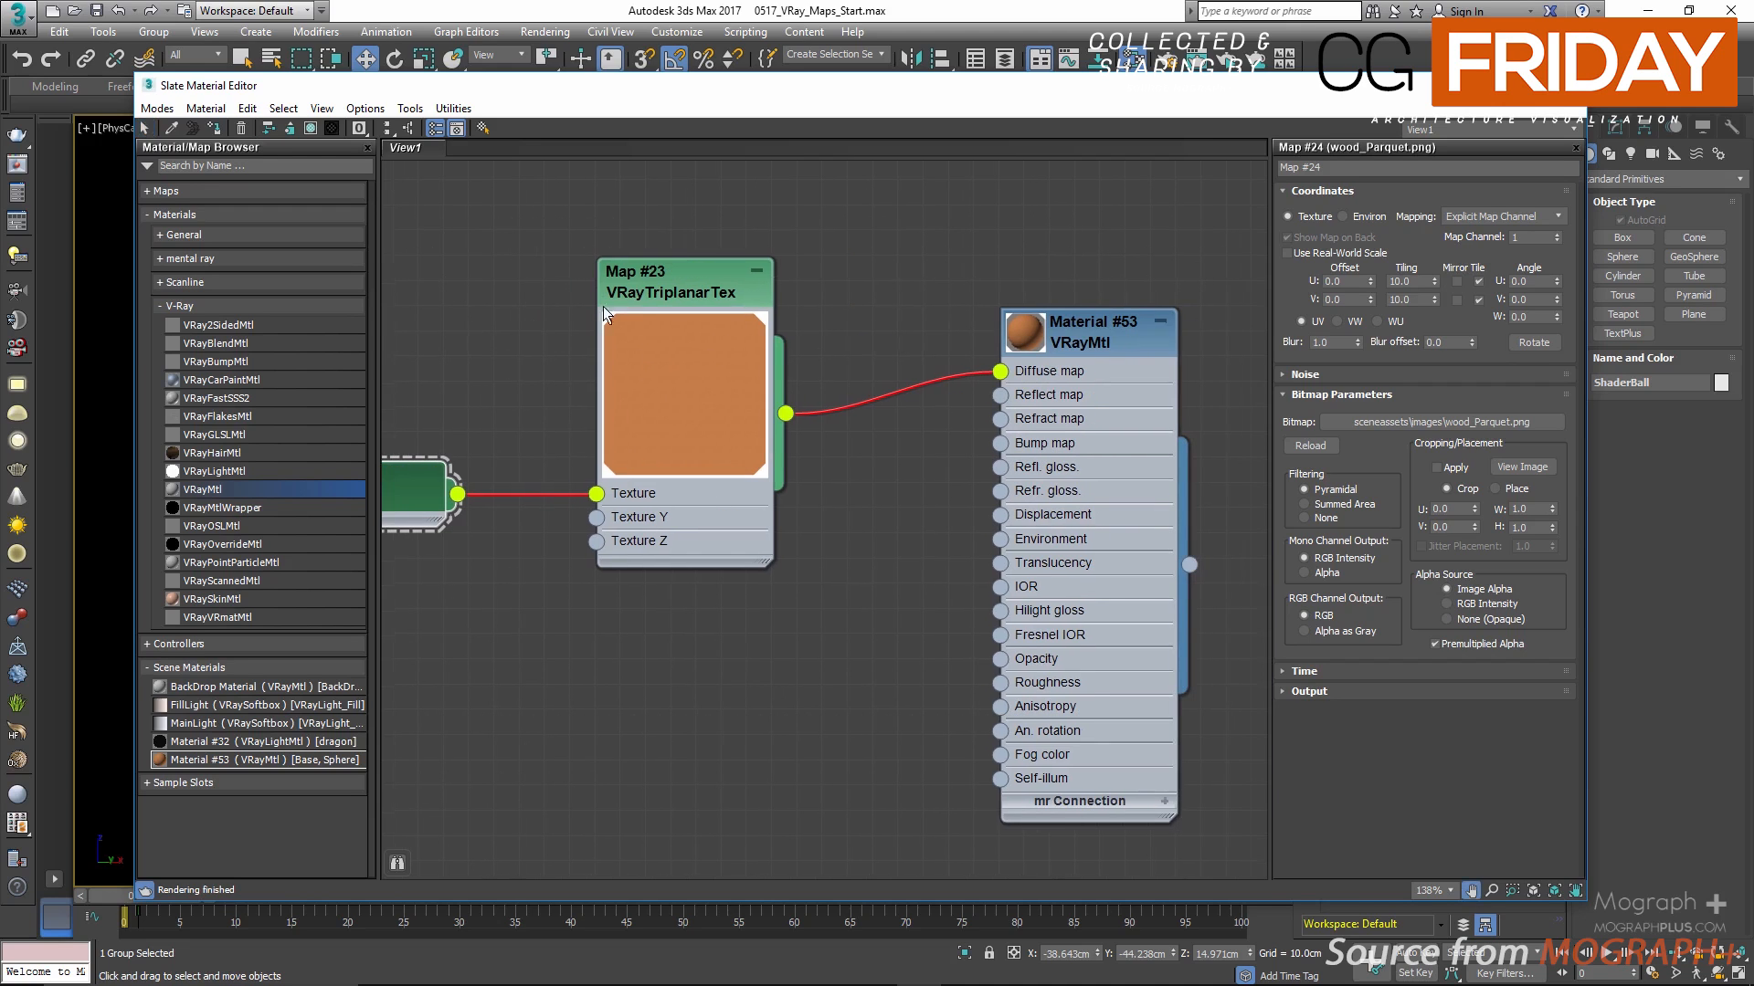
{"action": "double_click", "coordinate": [1015, 334]}
{"action": "middle_click_drag", "start_coordinate": [922, 356], "coordinate": [1118, 292]}
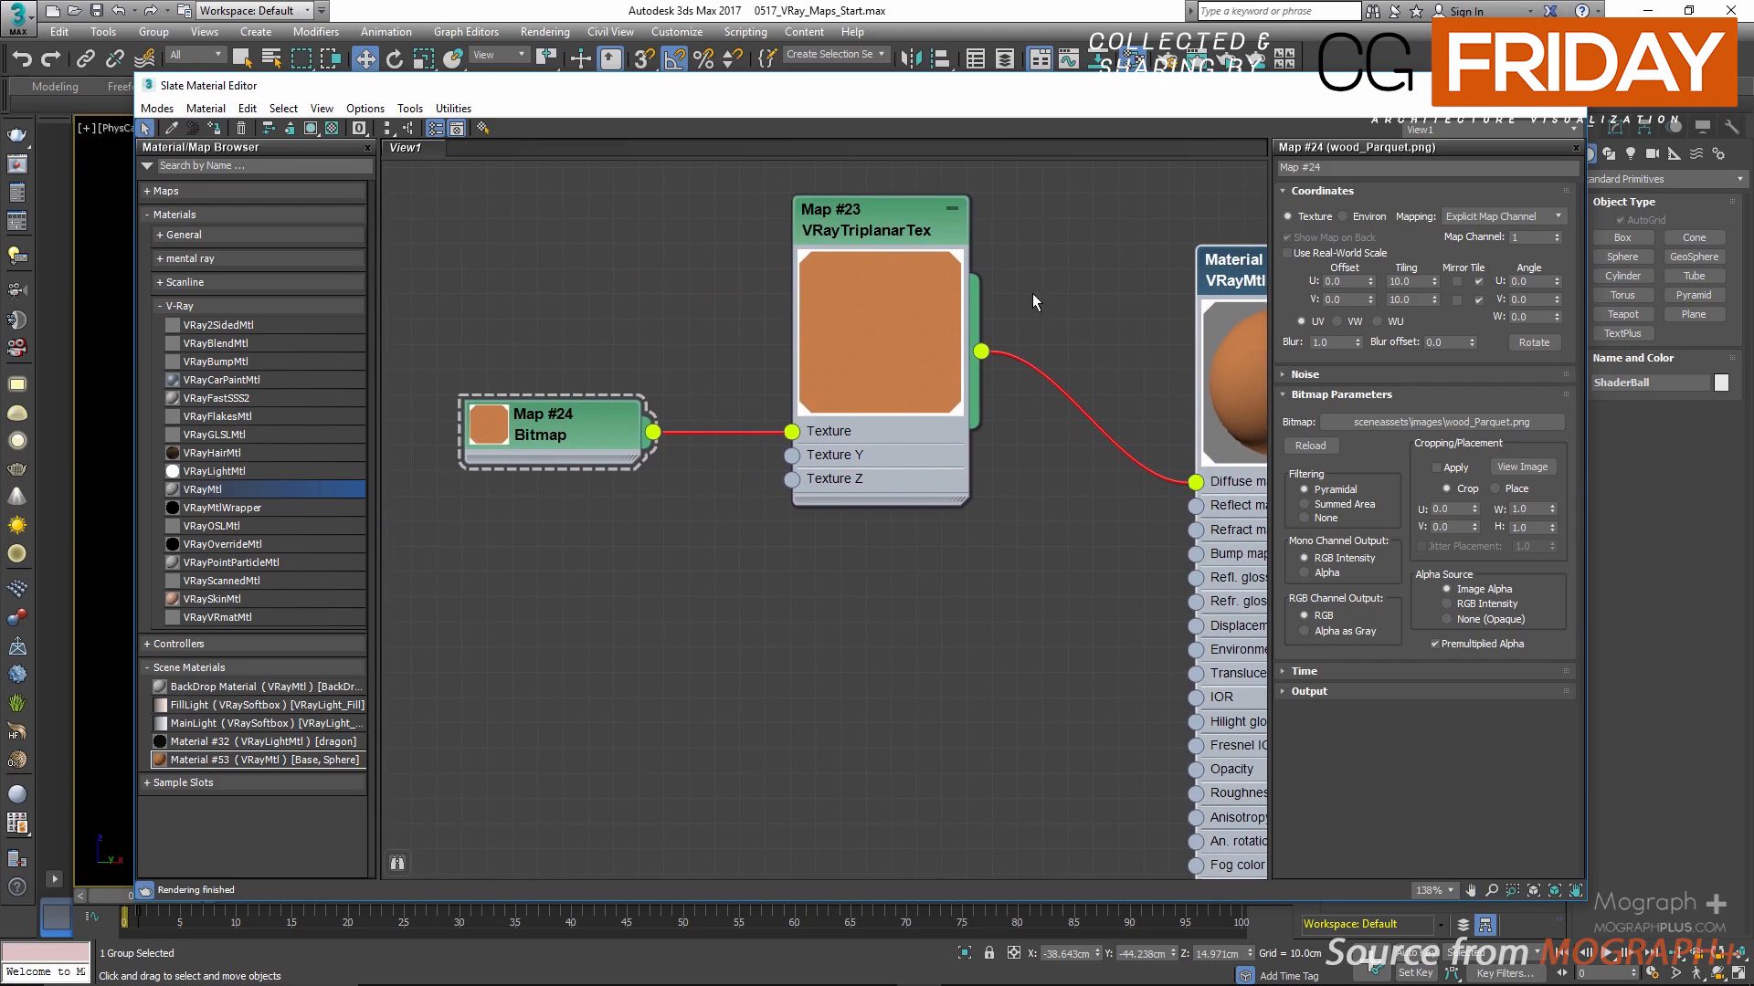
{"action": "middle_click_drag", "start_coordinate": [988, 289], "coordinate": [746, 286]}
Step: Open the V-Ray frame buffer and load the stored wood shader ball render from the history
{"action": "left_click_drag", "start_coordinate": [1104, 91], "coordinate": [670, 370]}
{"action": "left_click", "coordinate": [18, 191]}
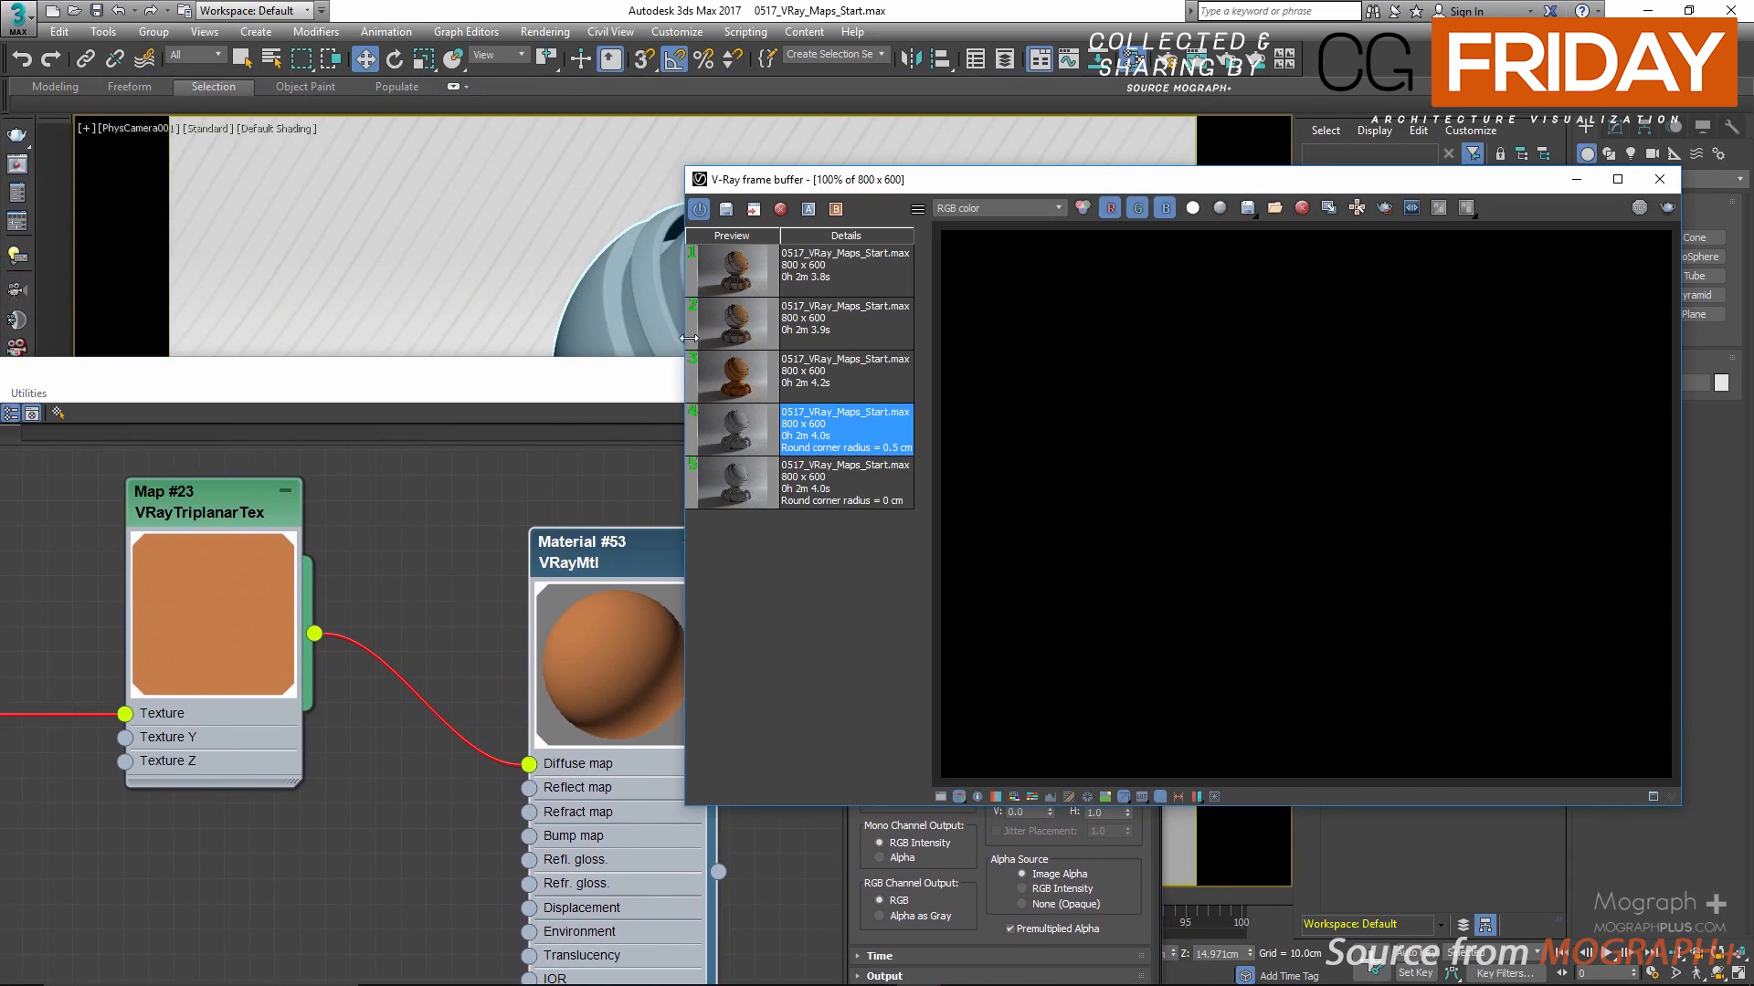
{"action": "left_click", "coordinate": [717, 377]}
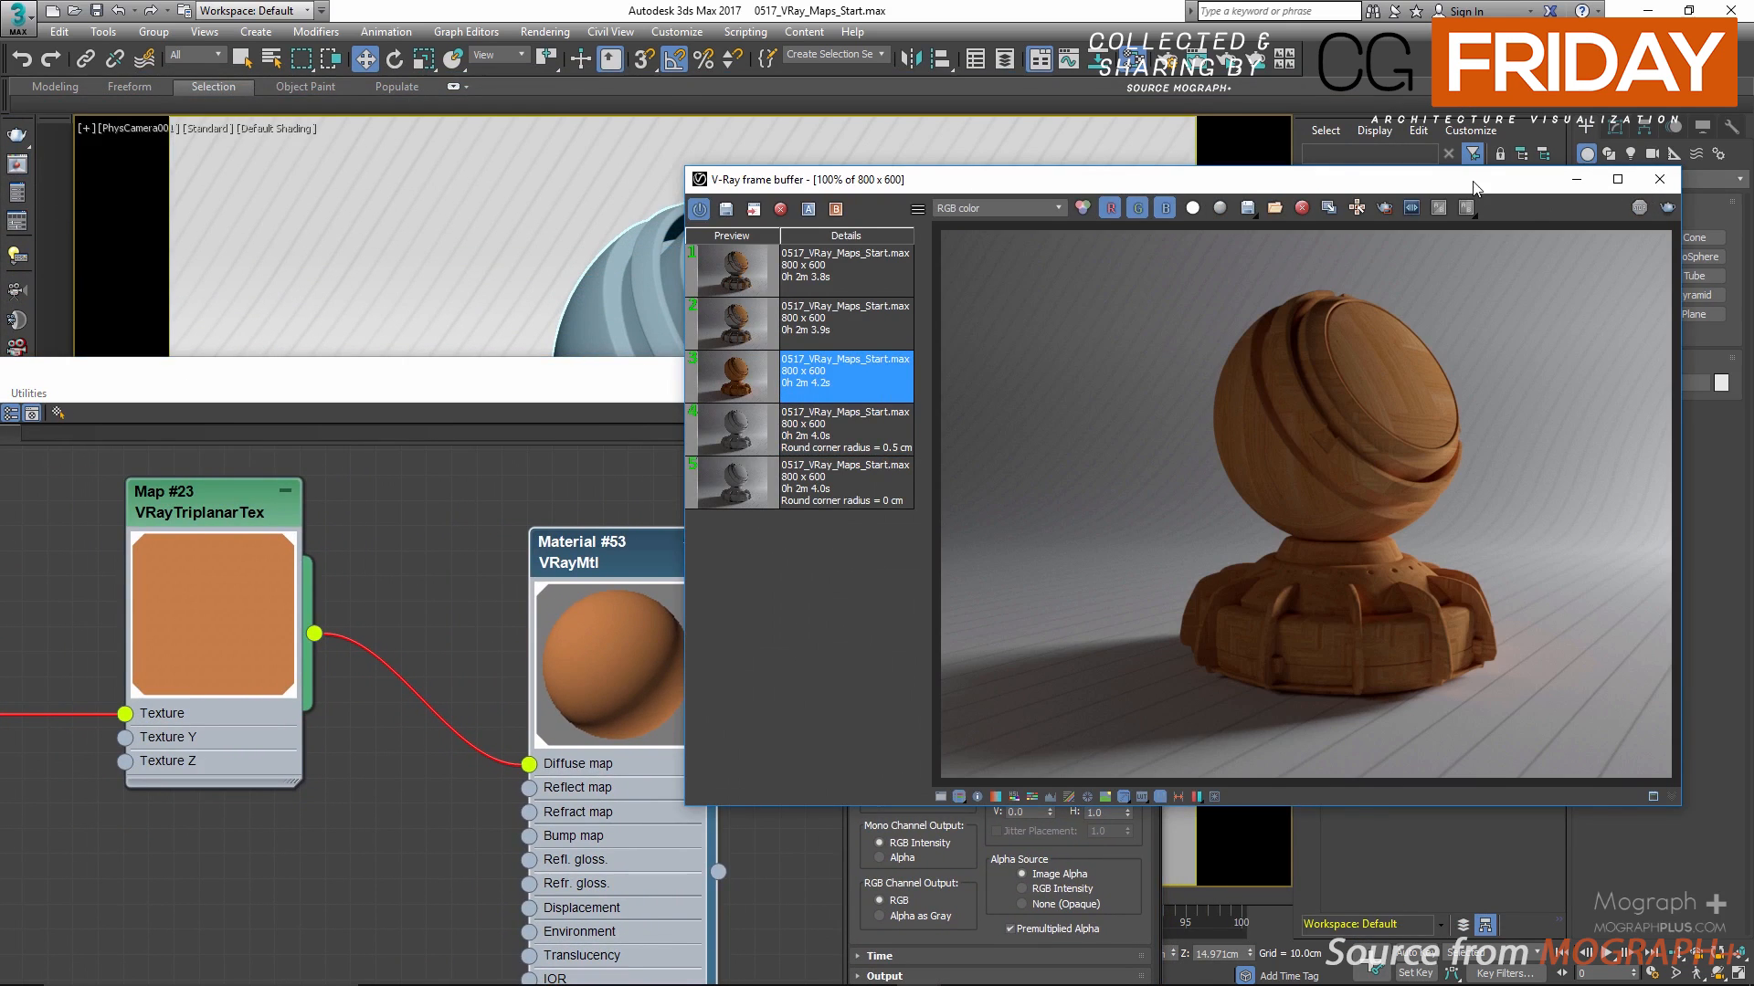
Step: Enlarge the frame buffer to examine the triplanar wood texture on the shader ball, and restore the window size
{"action": "double_click", "coordinate": [1370, 179]}
{"action": "scroll", "coordinate": [1173, 442], "scroll_direction": "up", "scroll_amount": 1}
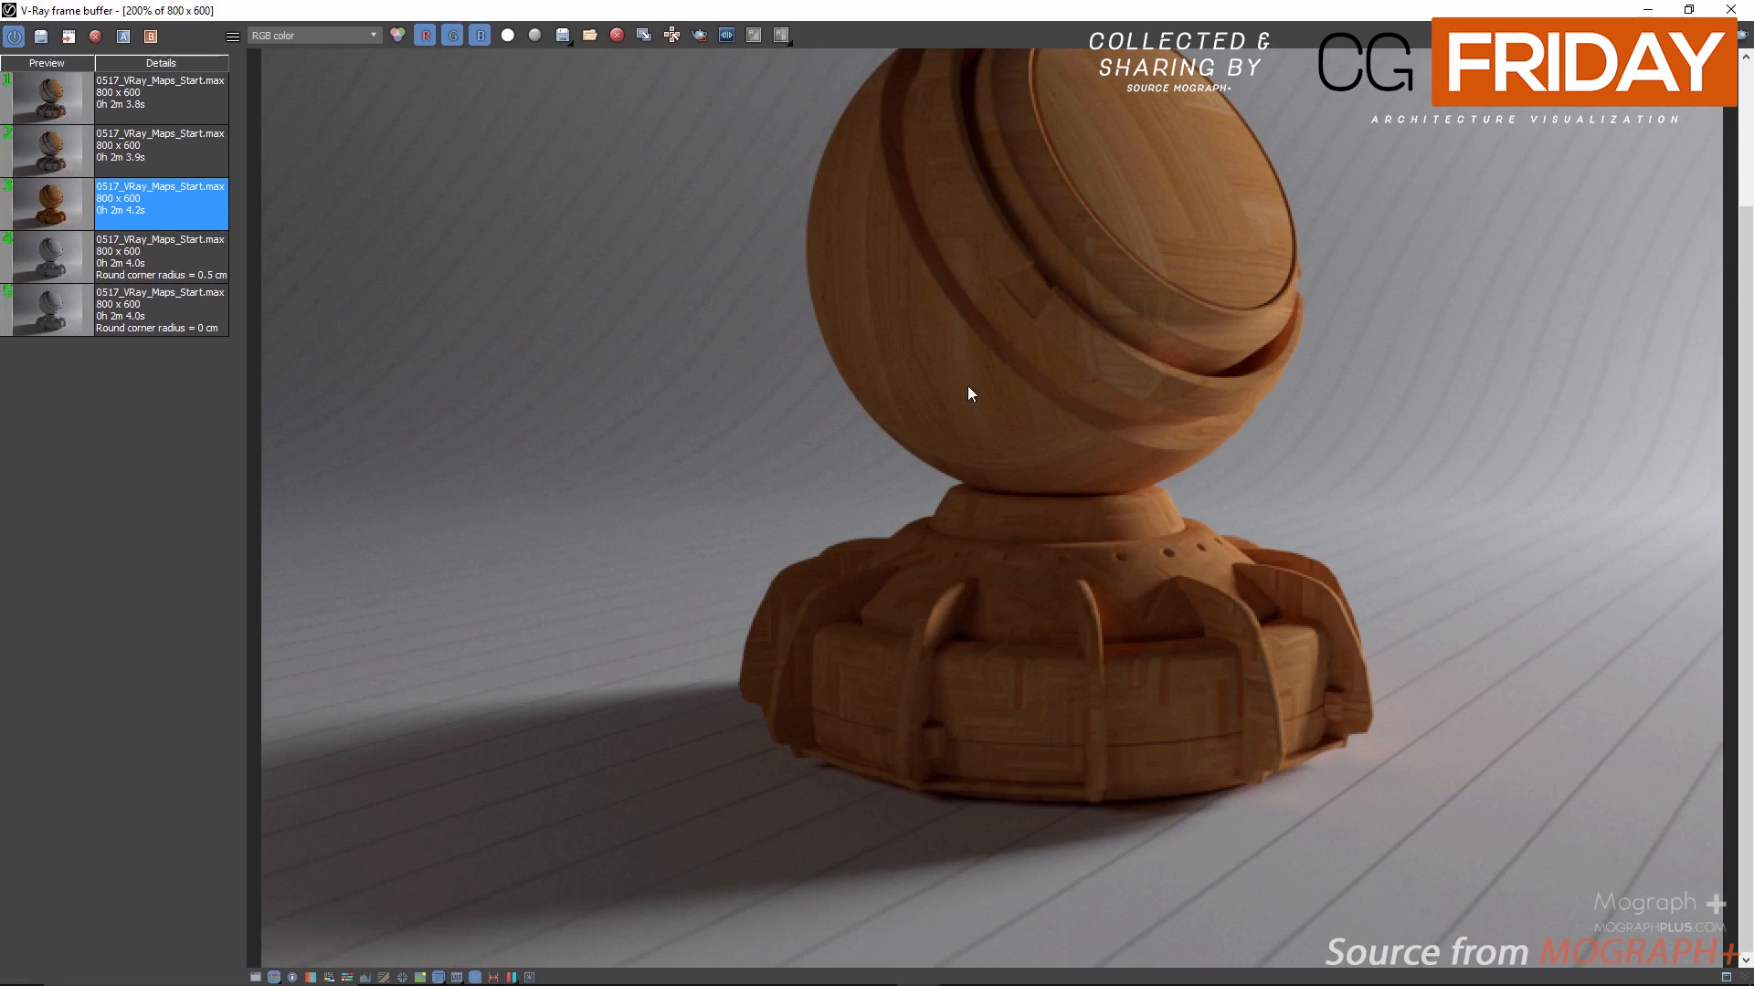
{"action": "middle_click_drag", "start_coordinate": [969, 391], "coordinate": [979, 489]}
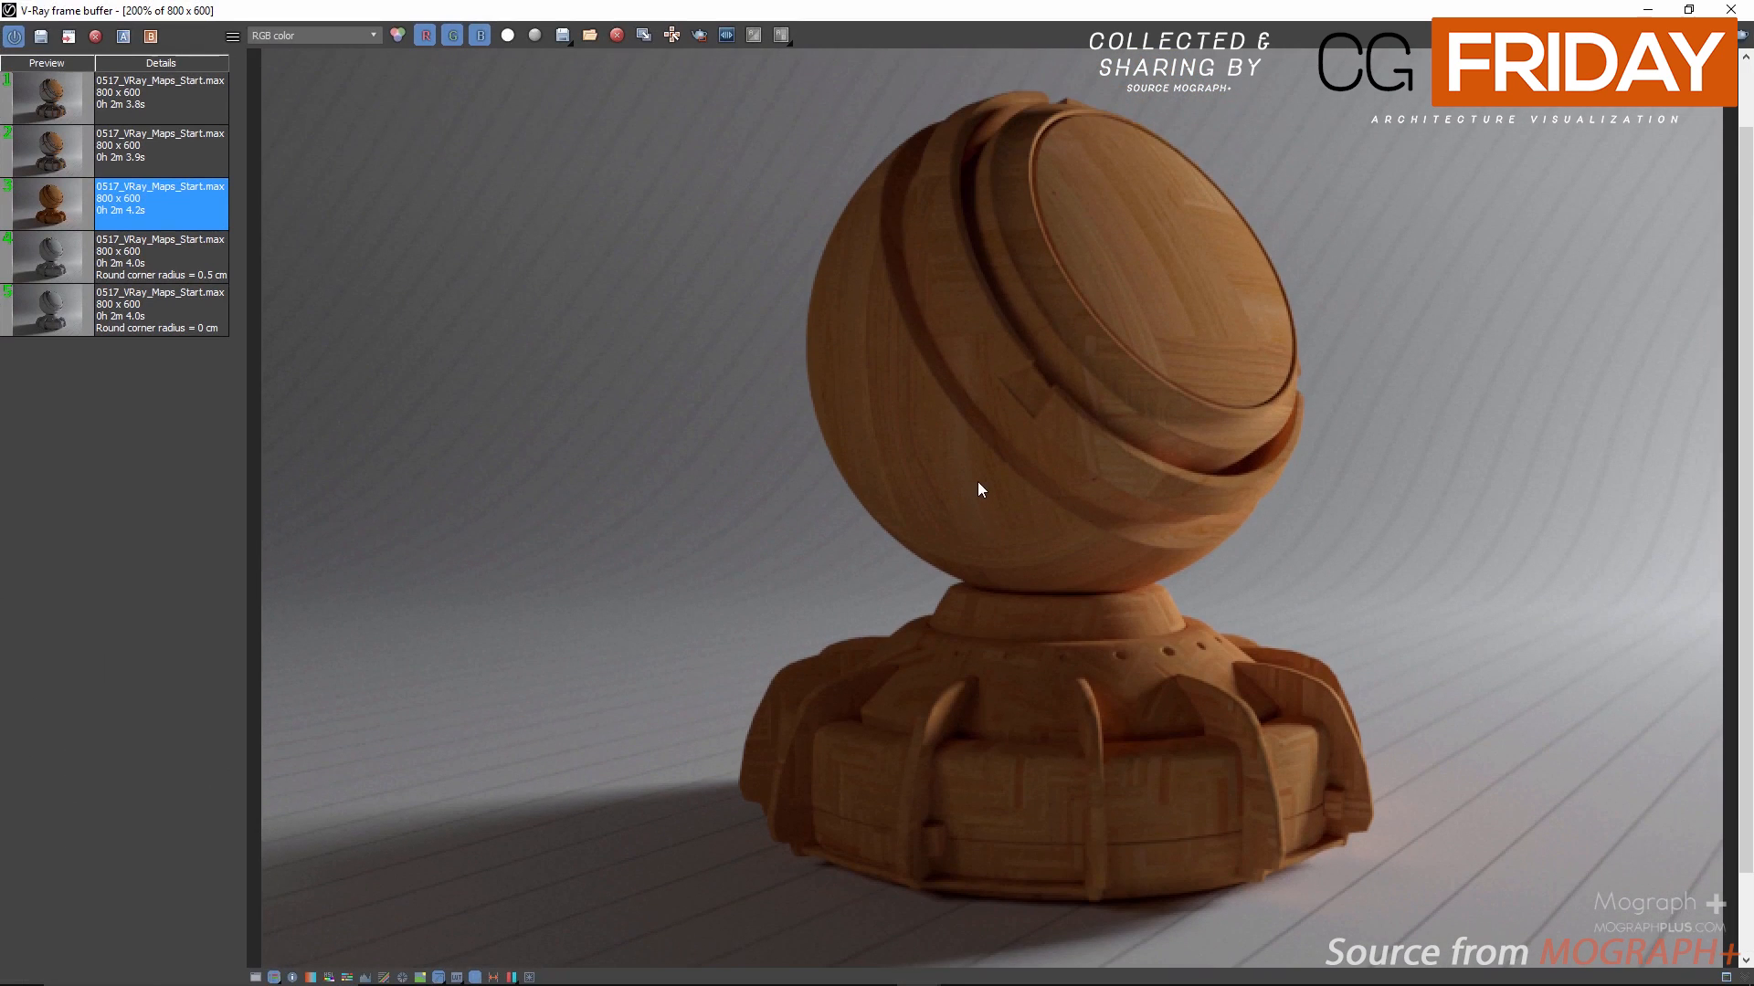
{"action": "scroll", "coordinate": [977, 473], "scroll_direction": "down", "scroll_amount": 1}
{"action": "scroll", "coordinate": [970, 424], "scroll_direction": "up", "scroll_amount": 1}
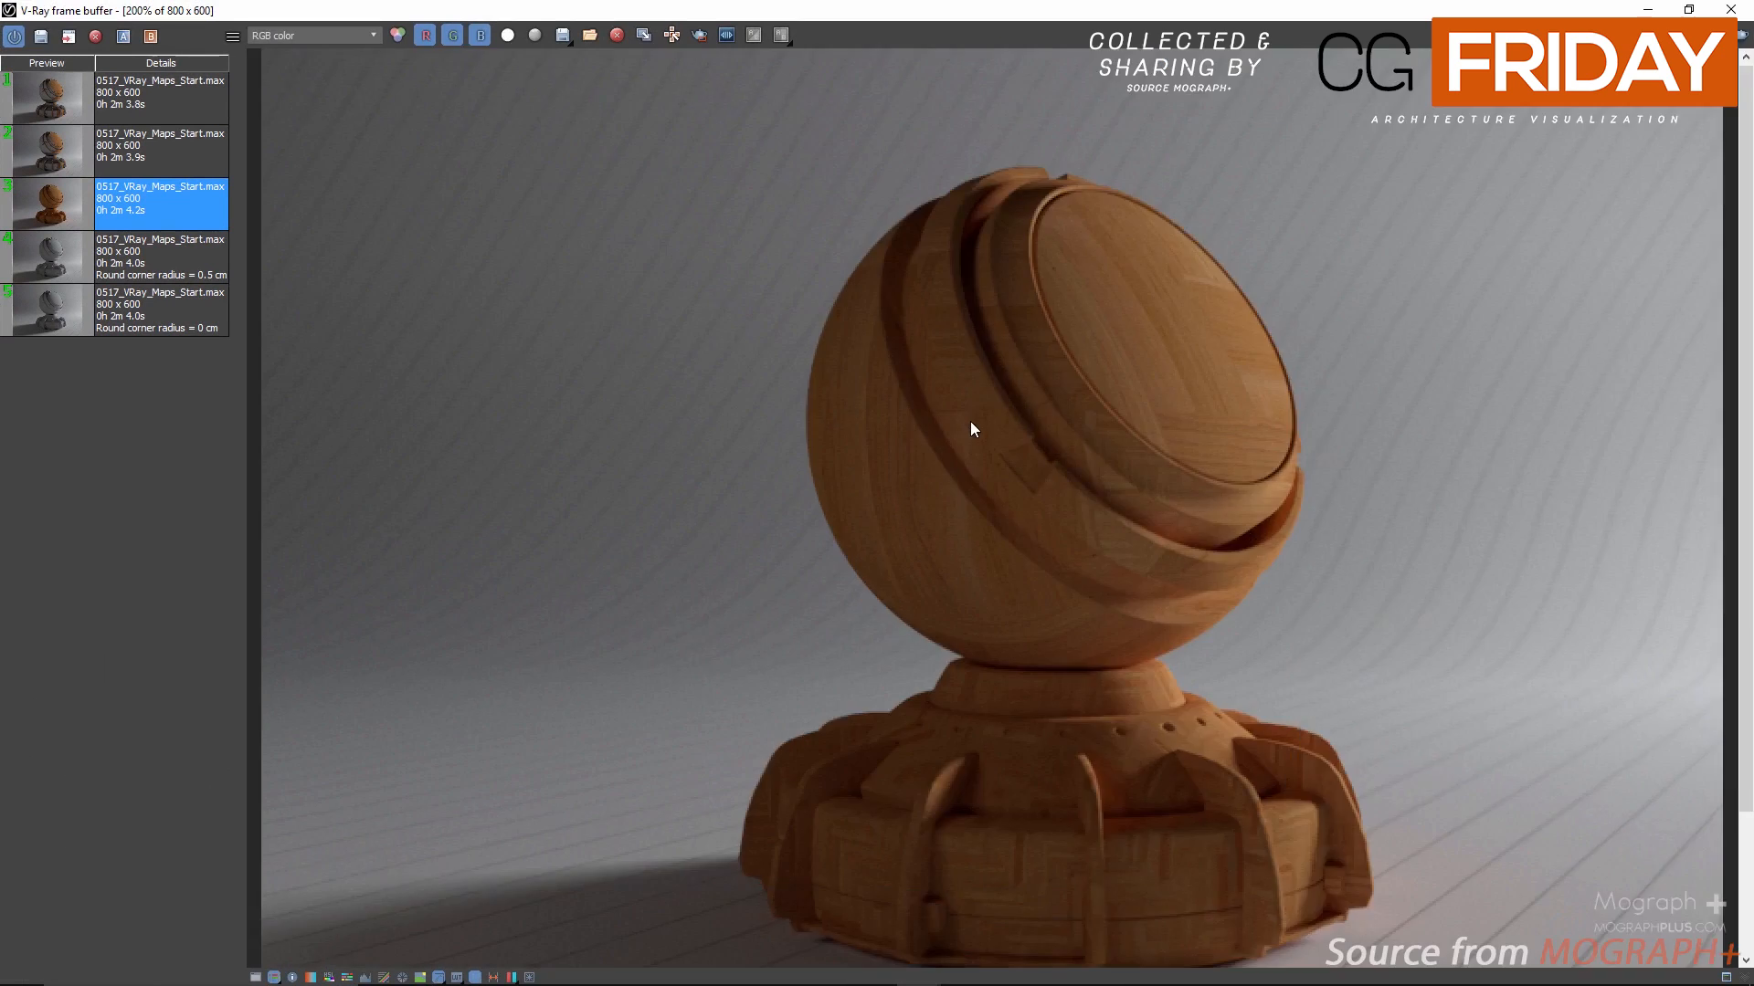
{"action": "left_click_drag", "start_coordinate": [1022, 10], "coordinate": [1408, 164]}
{"action": "scroll", "coordinate": [1426, 399], "scroll_direction": "down", "scroll_amount": 1}
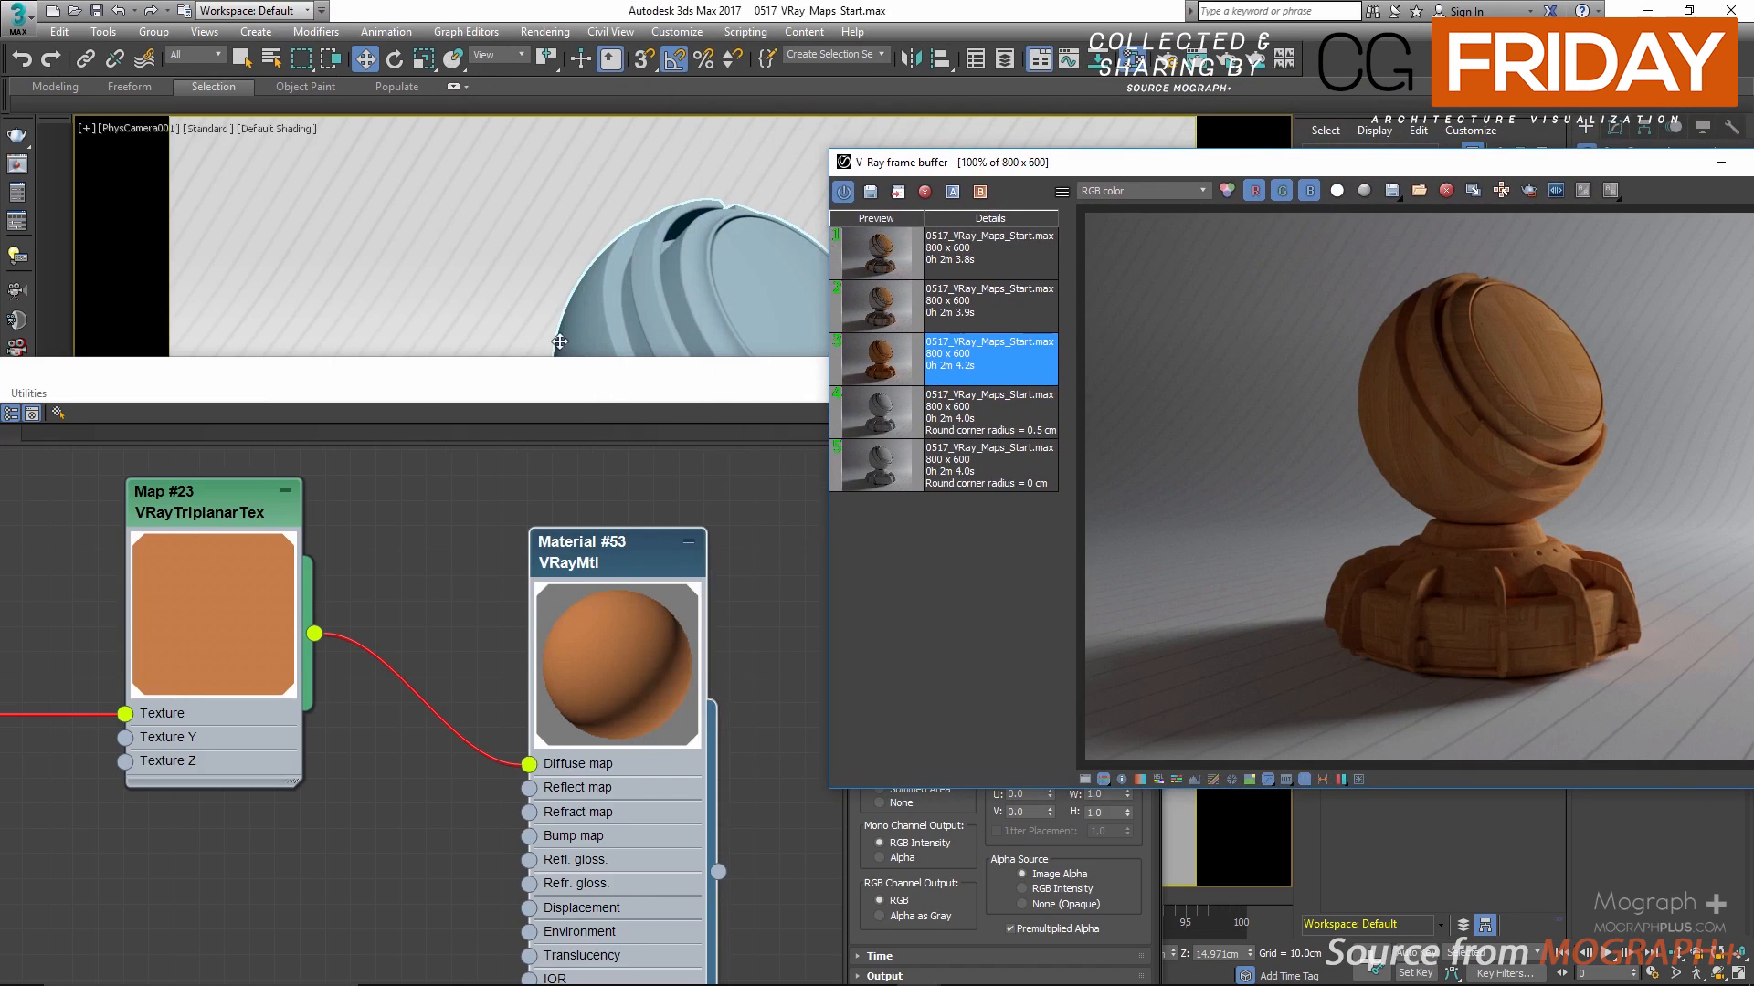
Step: Rearrange the frame buffer and material editor windows, and display the VRayTriplanarTex map's parameters
{"action": "left_click_drag", "start_coordinate": [619, 386], "coordinate": [484, 90]}
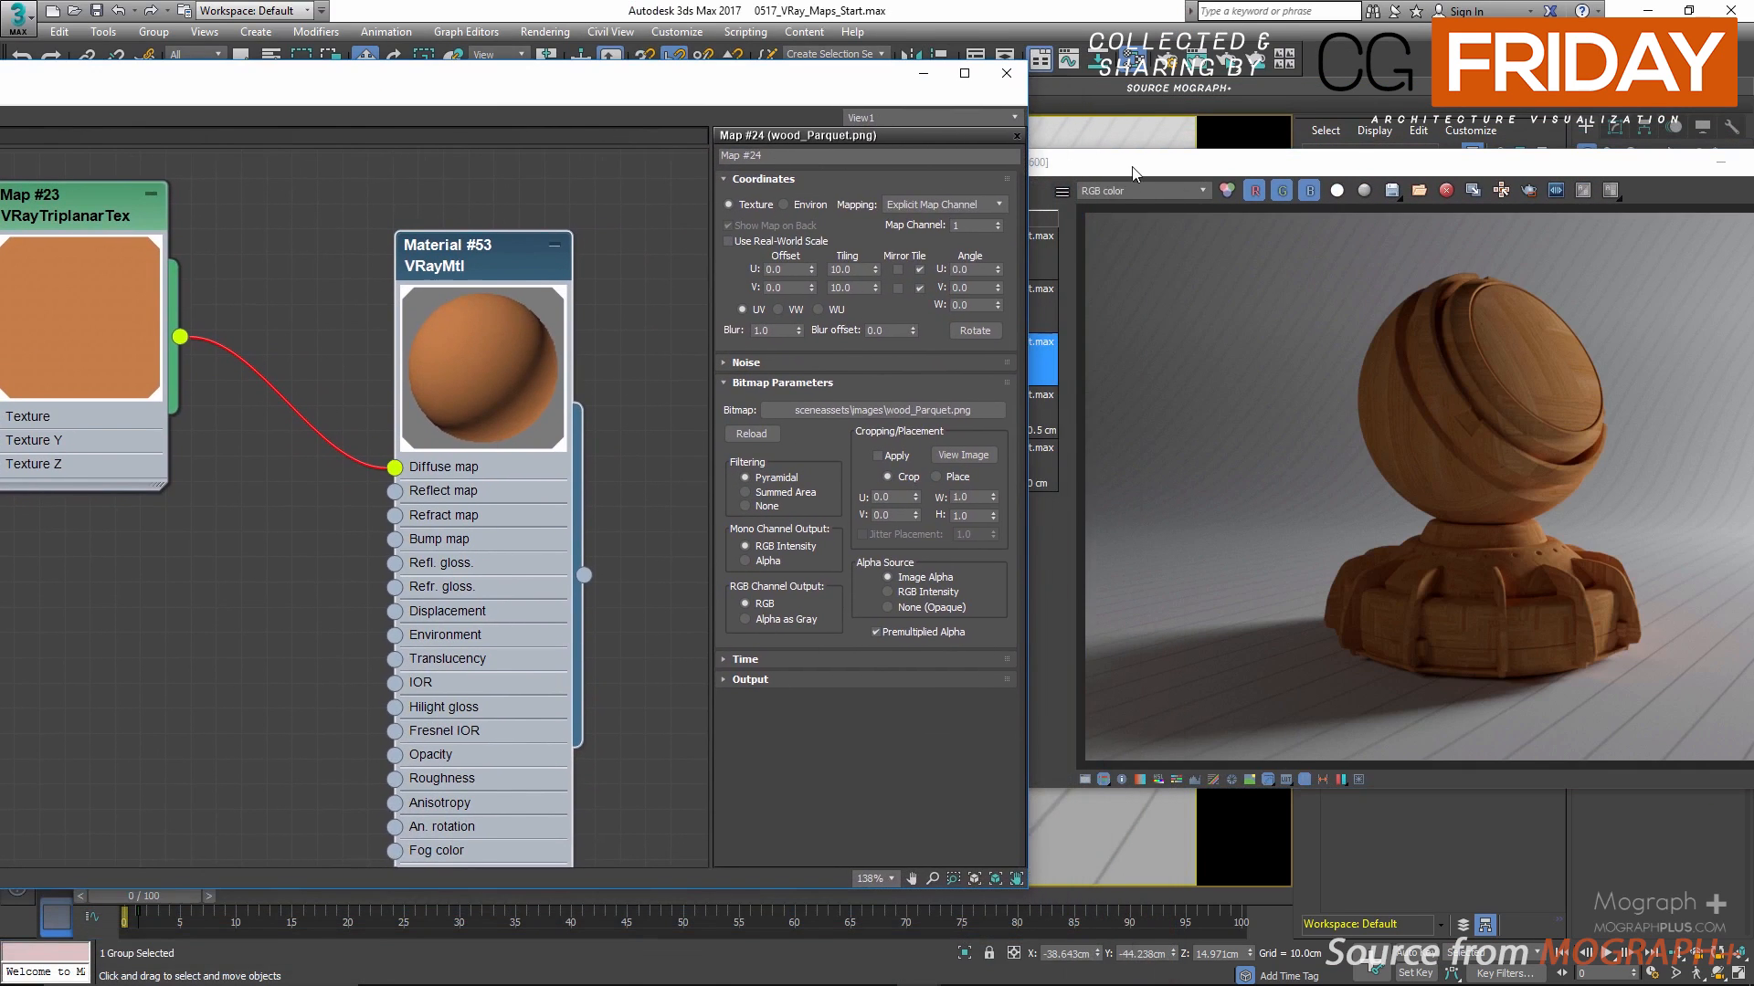
{"action": "left_click_drag", "start_coordinate": [1133, 167], "coordinate": [1004, 179]}
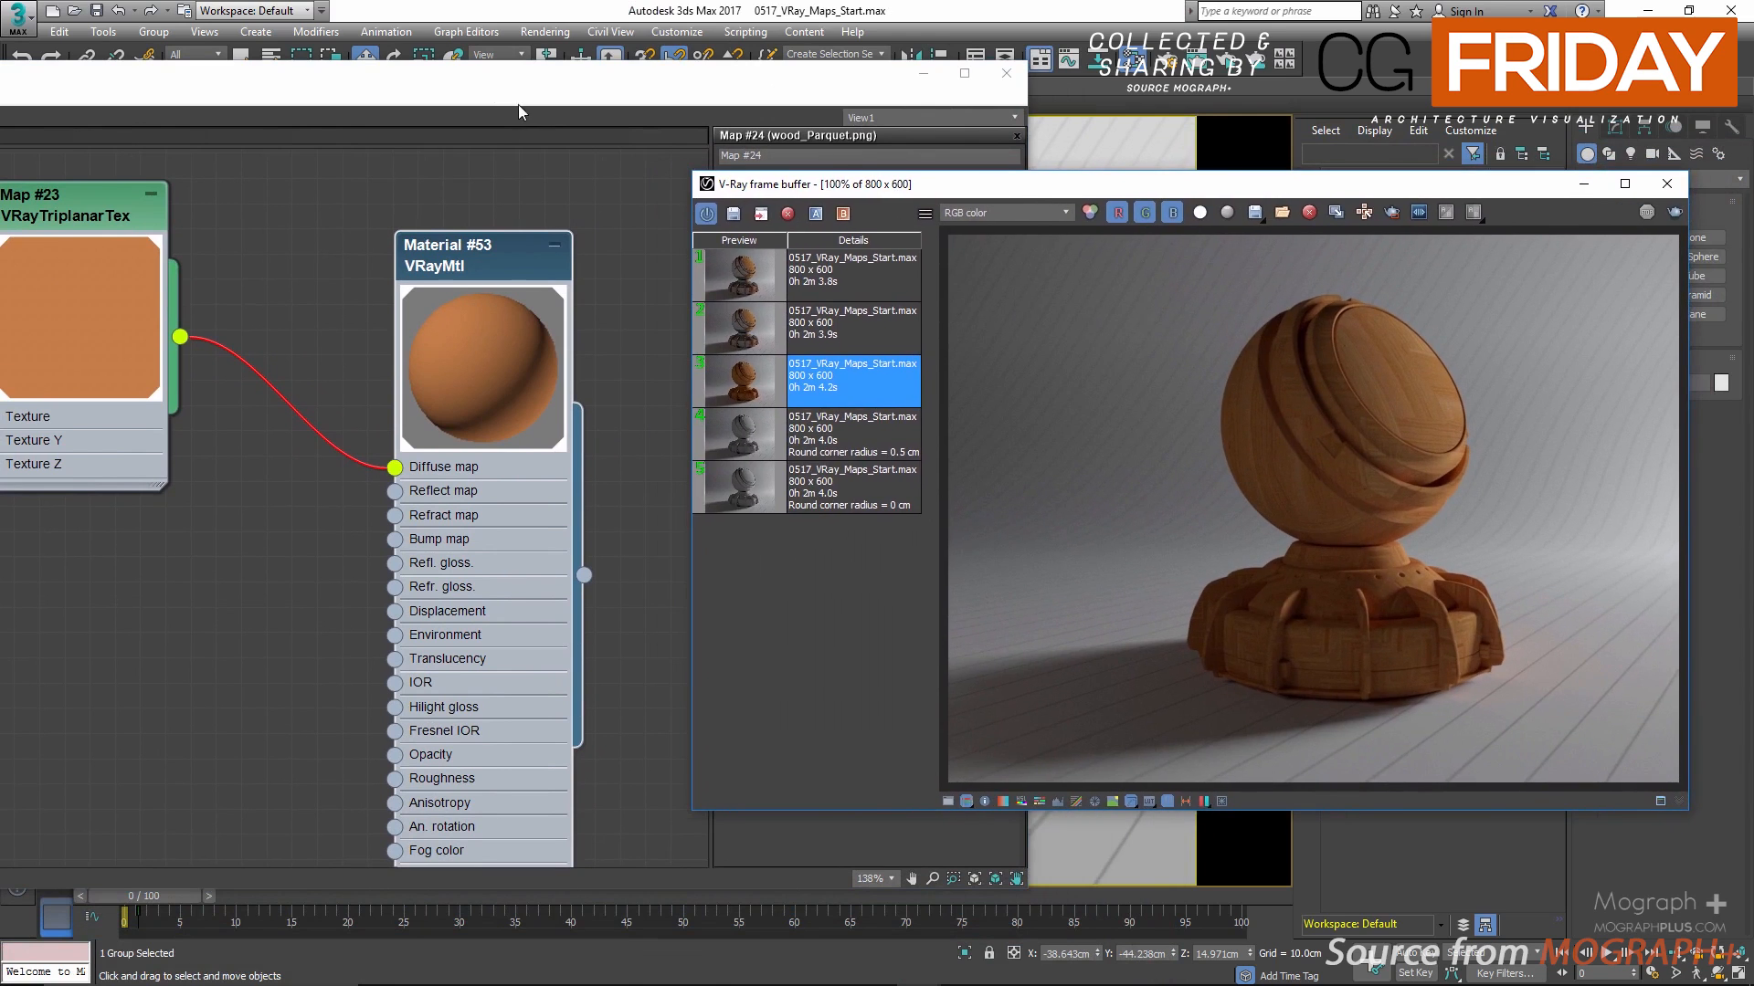
{"action": "left_click", "coordinate": [621, 96]}
{"action": "left_click_drag", "start_coordinate": [676, 90], "coordinate": [1040, 96]}
{"action": "middle_click_drag", "start_coordinate": [423, 507], "coordinate": [372, 515]}
{"action": "double_click", "coordinate": [370, 228]}
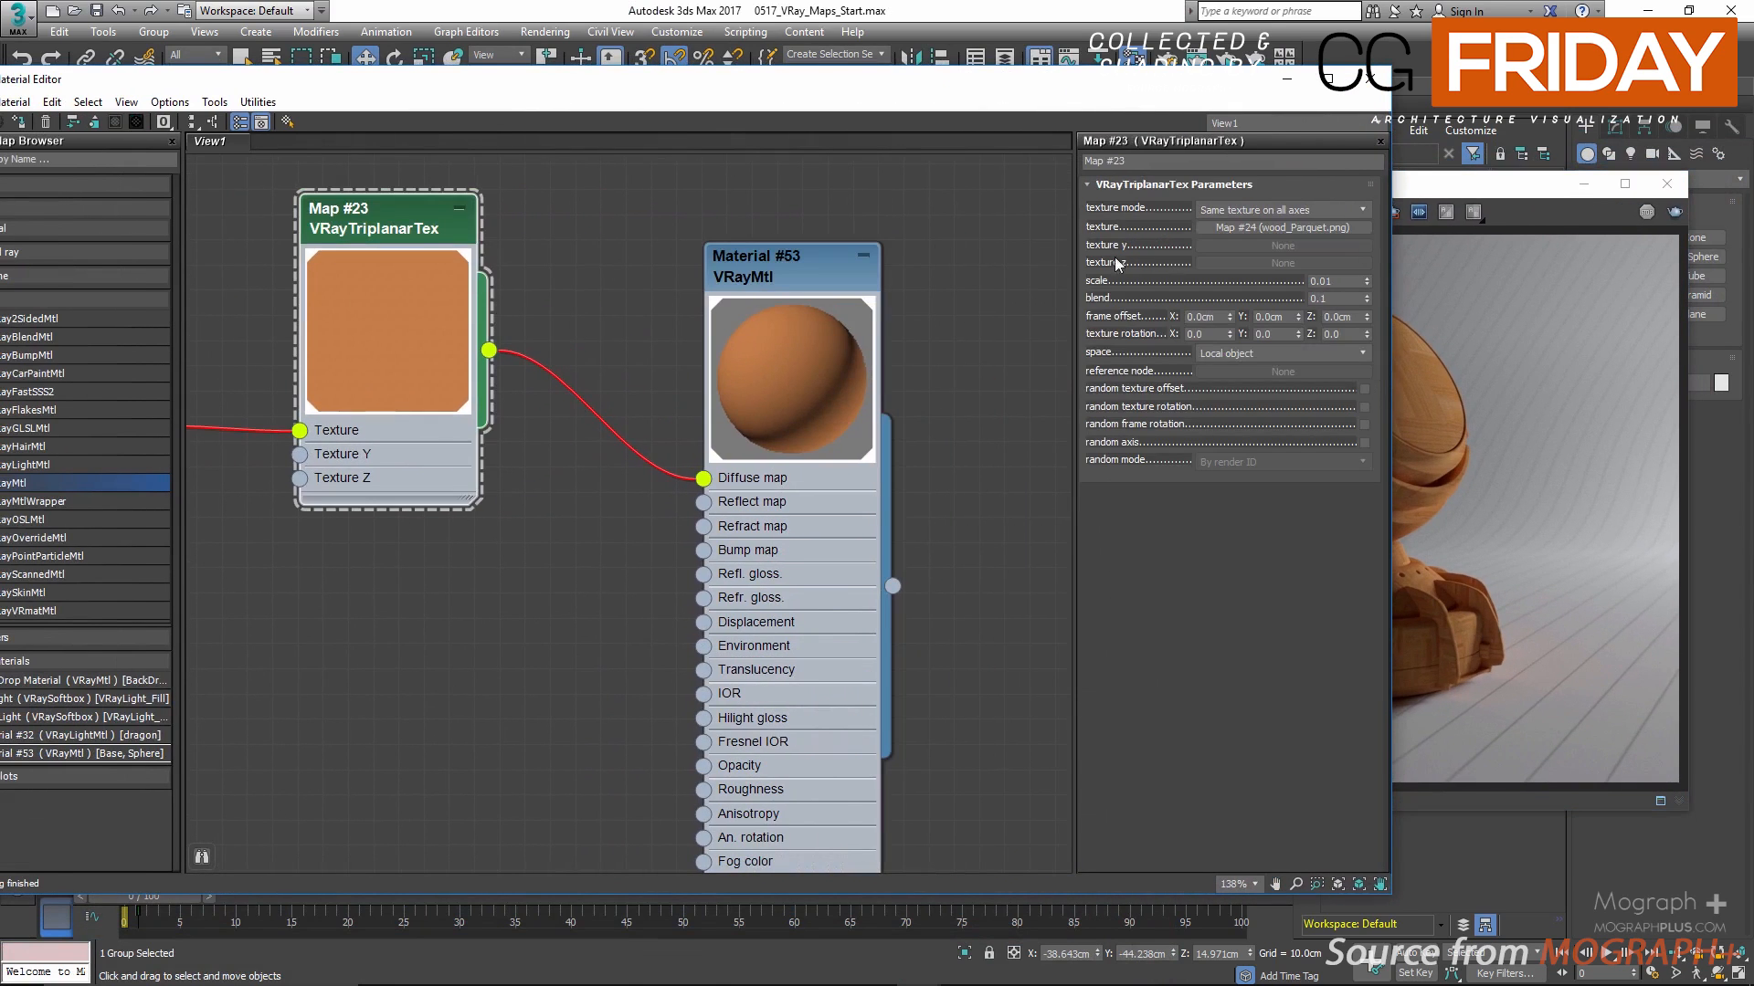
Step: Set the texture mode to "Different texture on each axis" and load the Concrete_Diffuse.jpg bitmap as texture y
{"action": "left_click", "coordinate": [1231, 213]}
{"action": "left_click", "coordinate": [1229, 238]}
{"action": "left_click", "coordinate": [1218, 245]}
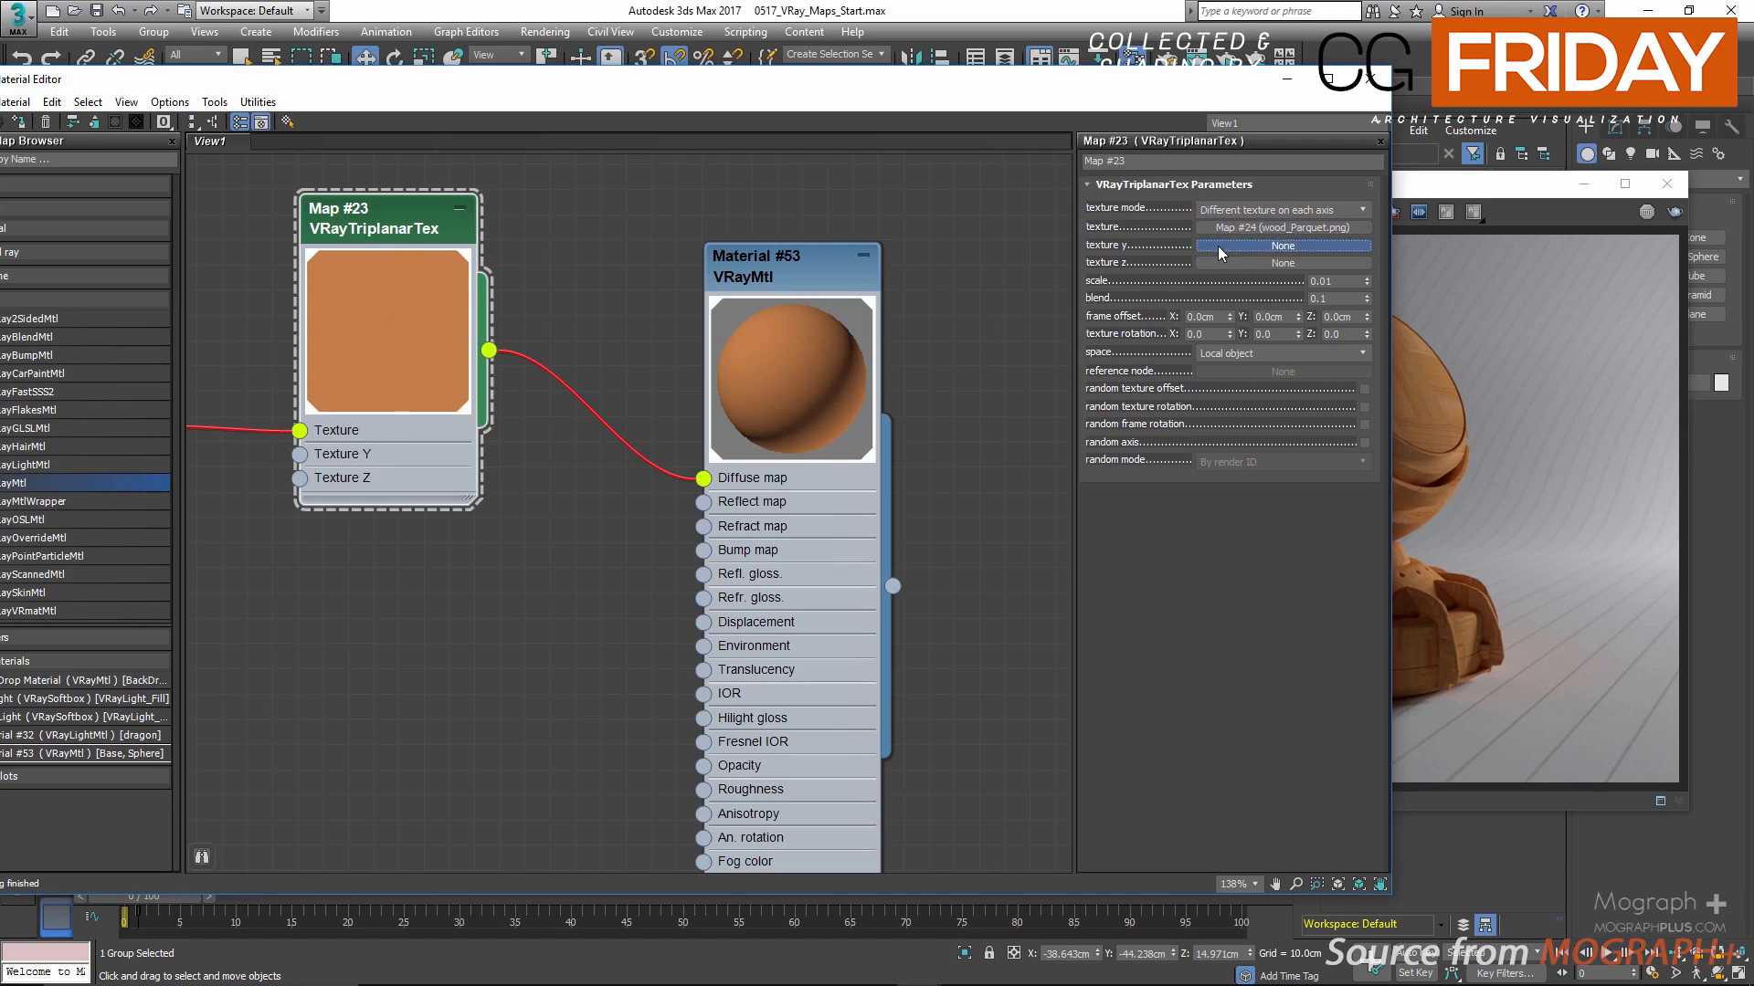
{"action": "double_click", "coordinate": [481, 259]}
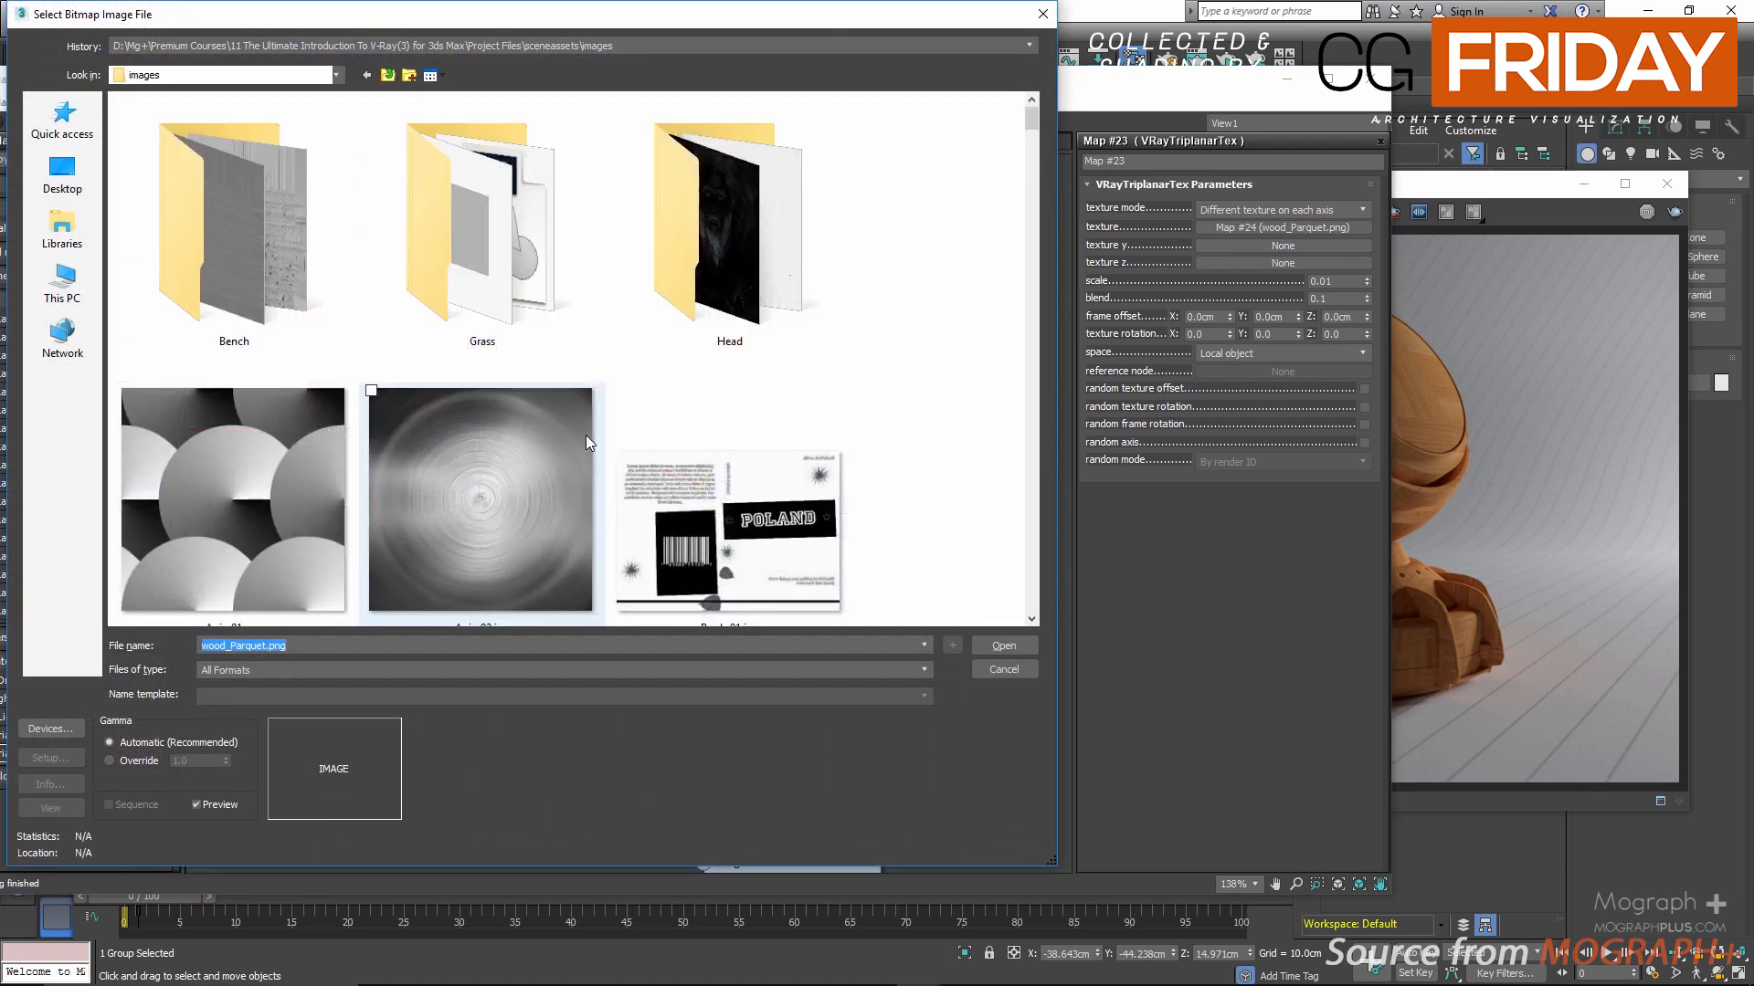
{"action": "scroll", "coordinate": [584, 441], "scroll_direction": "down", "scroll_amount": 14}
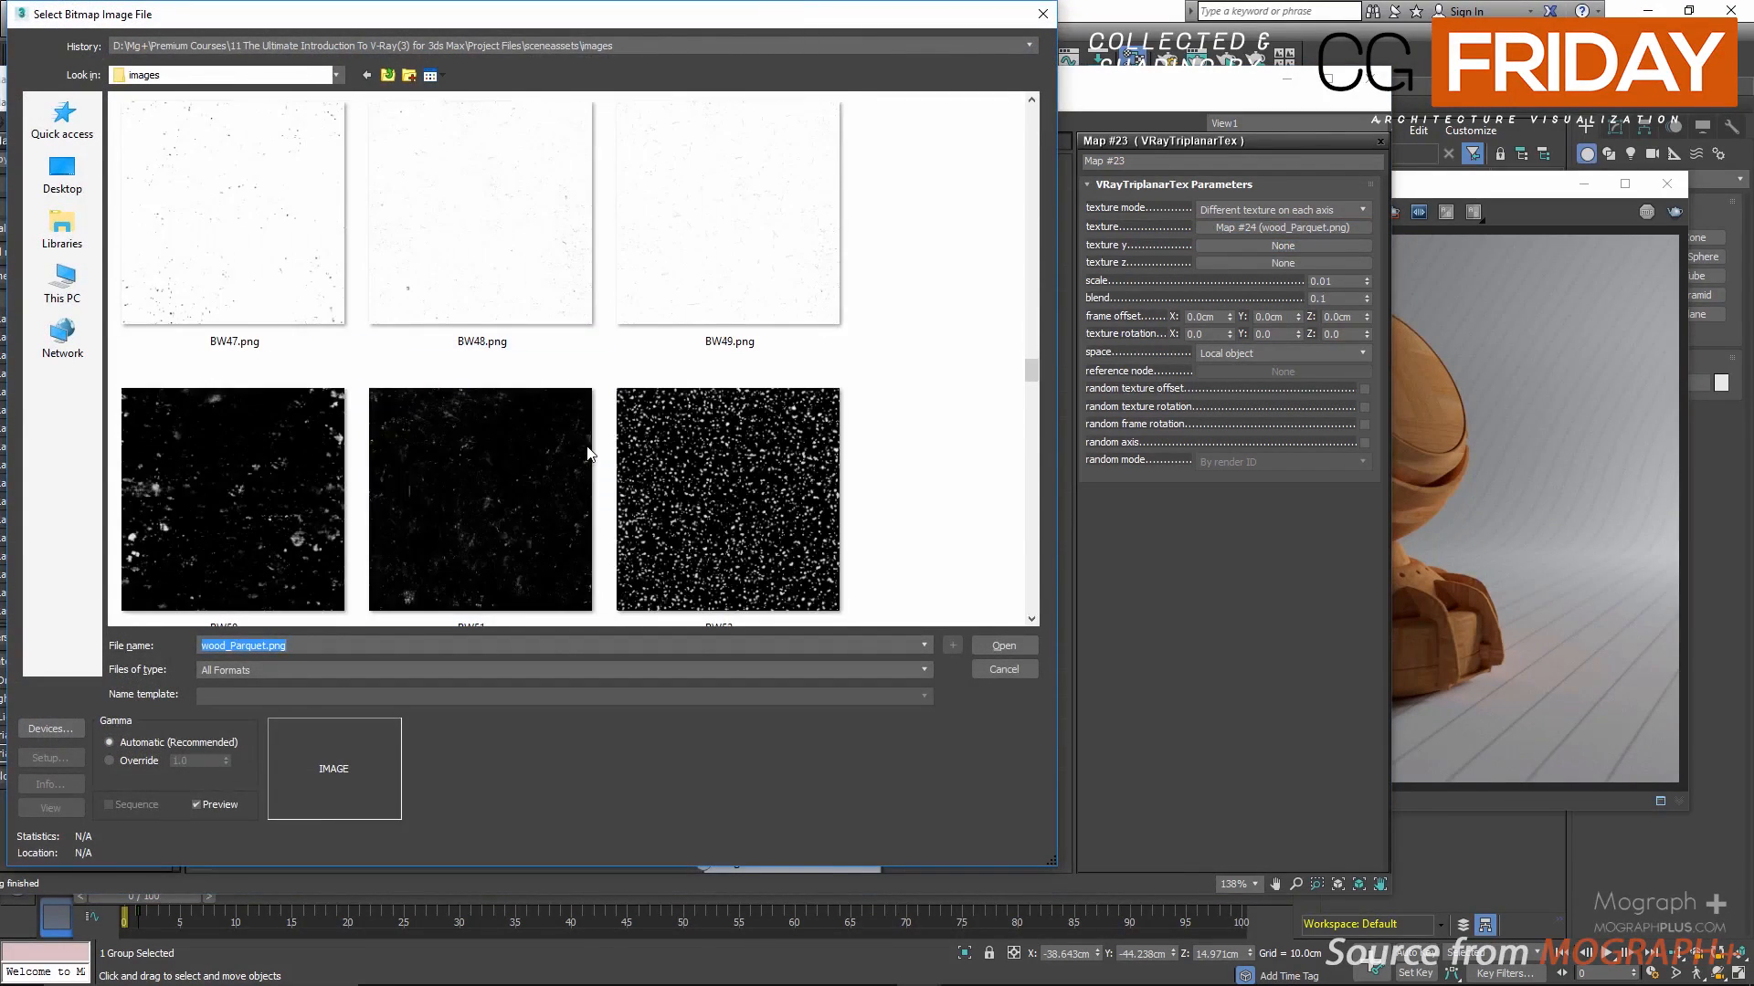
{"action": "scroll", "coordinate": [586, 448], "scroll_direction": "down", "scroll_amount": 4}
{"action": "scroll", "coordinate": [587, 452], "scroll_direction": "up", "scroll_amount": 3}
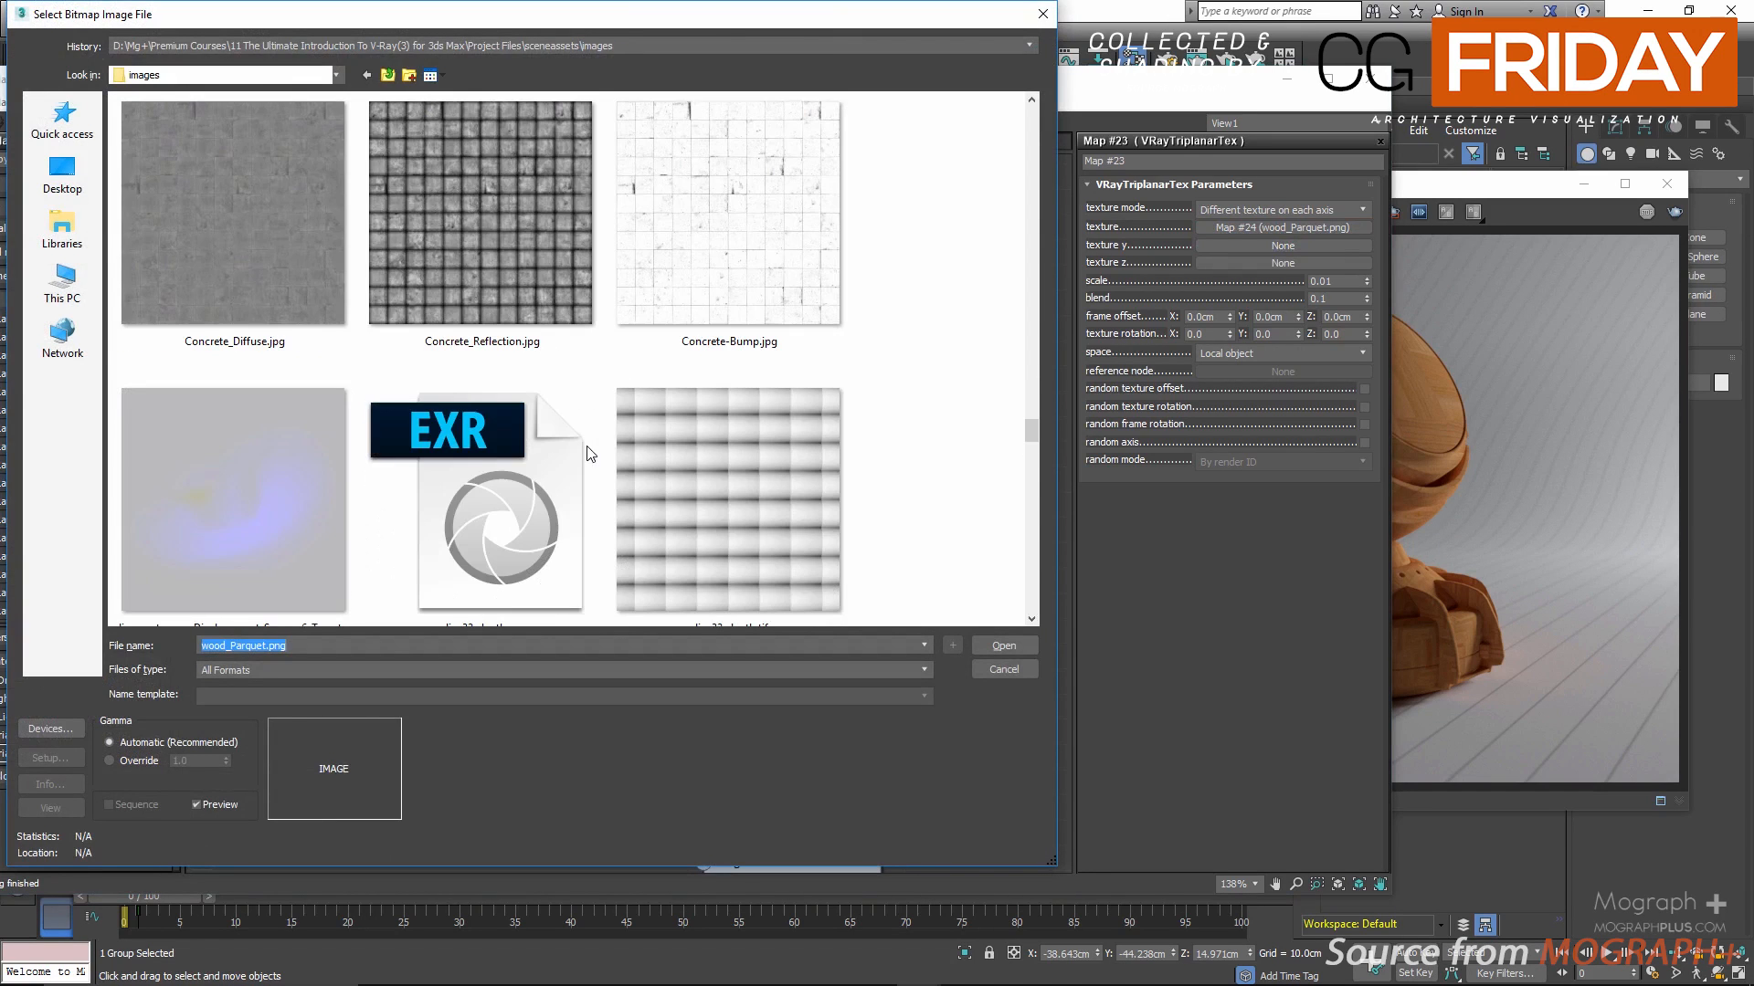
{"action": "double_click", "coordinate": [239, 277]}
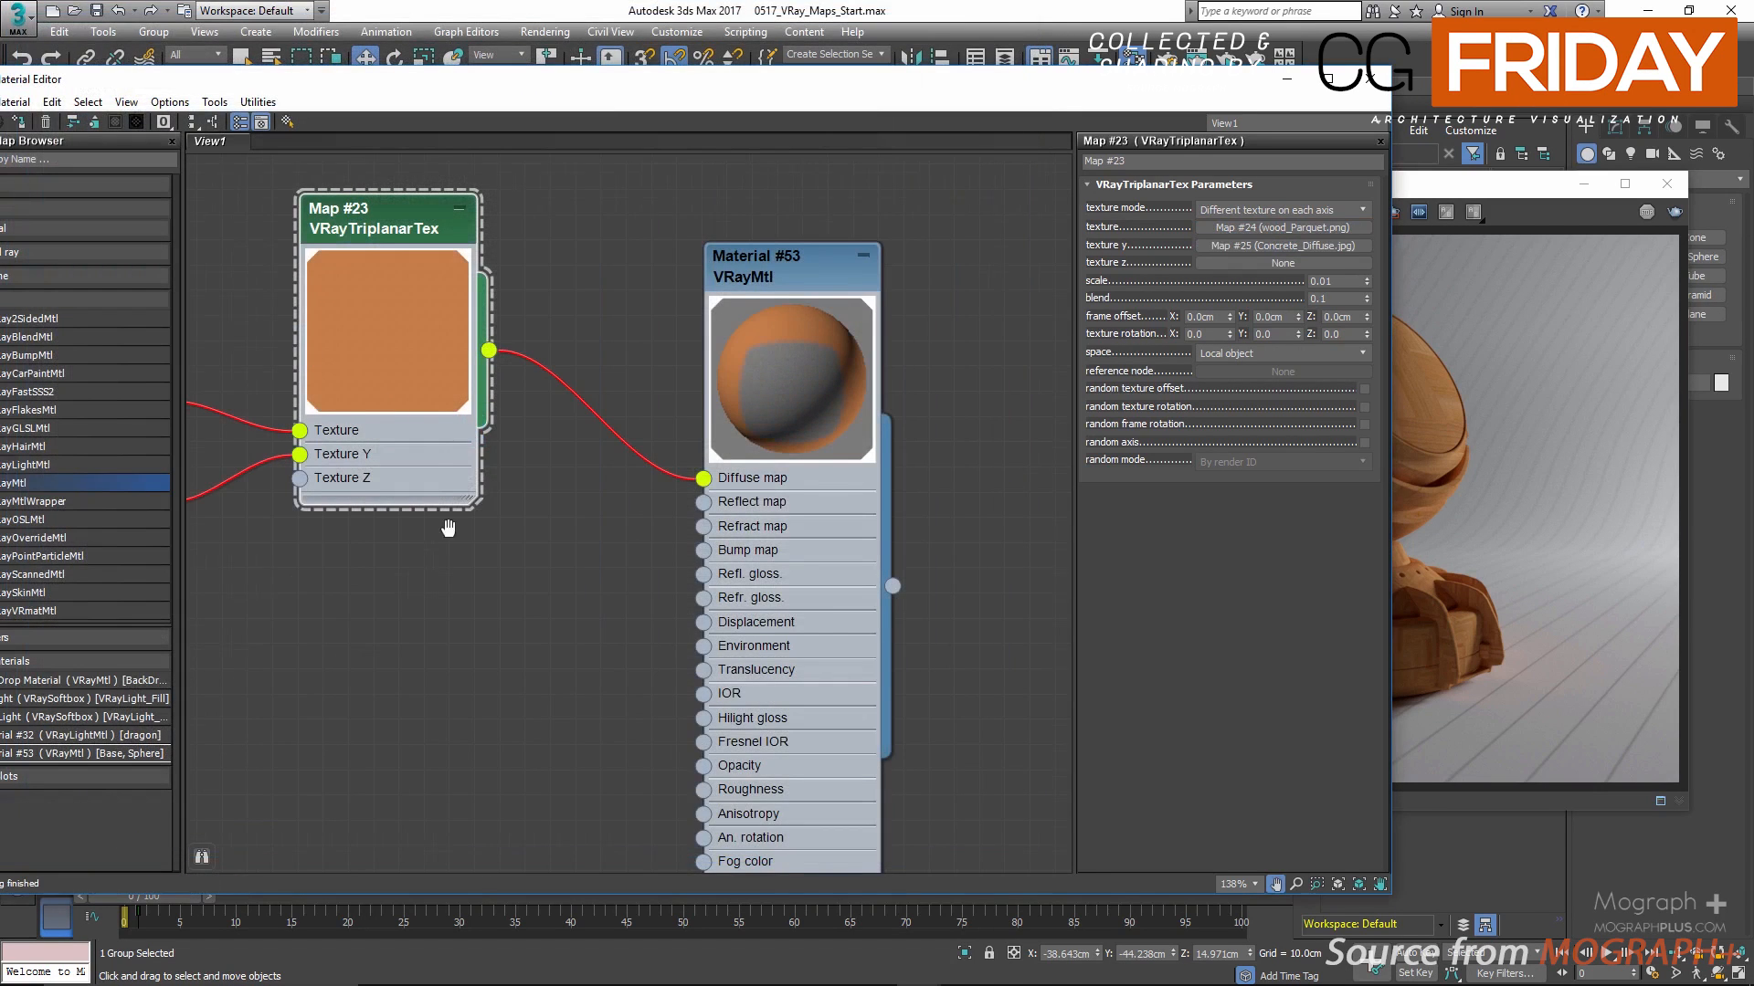
Step: Set the U and V tiling of the Concrete_Diffuse.jpg bitmap to 10
{"action": "middle_click_drag", "start_coordinate": [414, 522], "coordinate": [614, 568]}
{"action": "scroll", "coordinate": [553, 539], "scroll_direction": "down", "scroll_amount": 1}
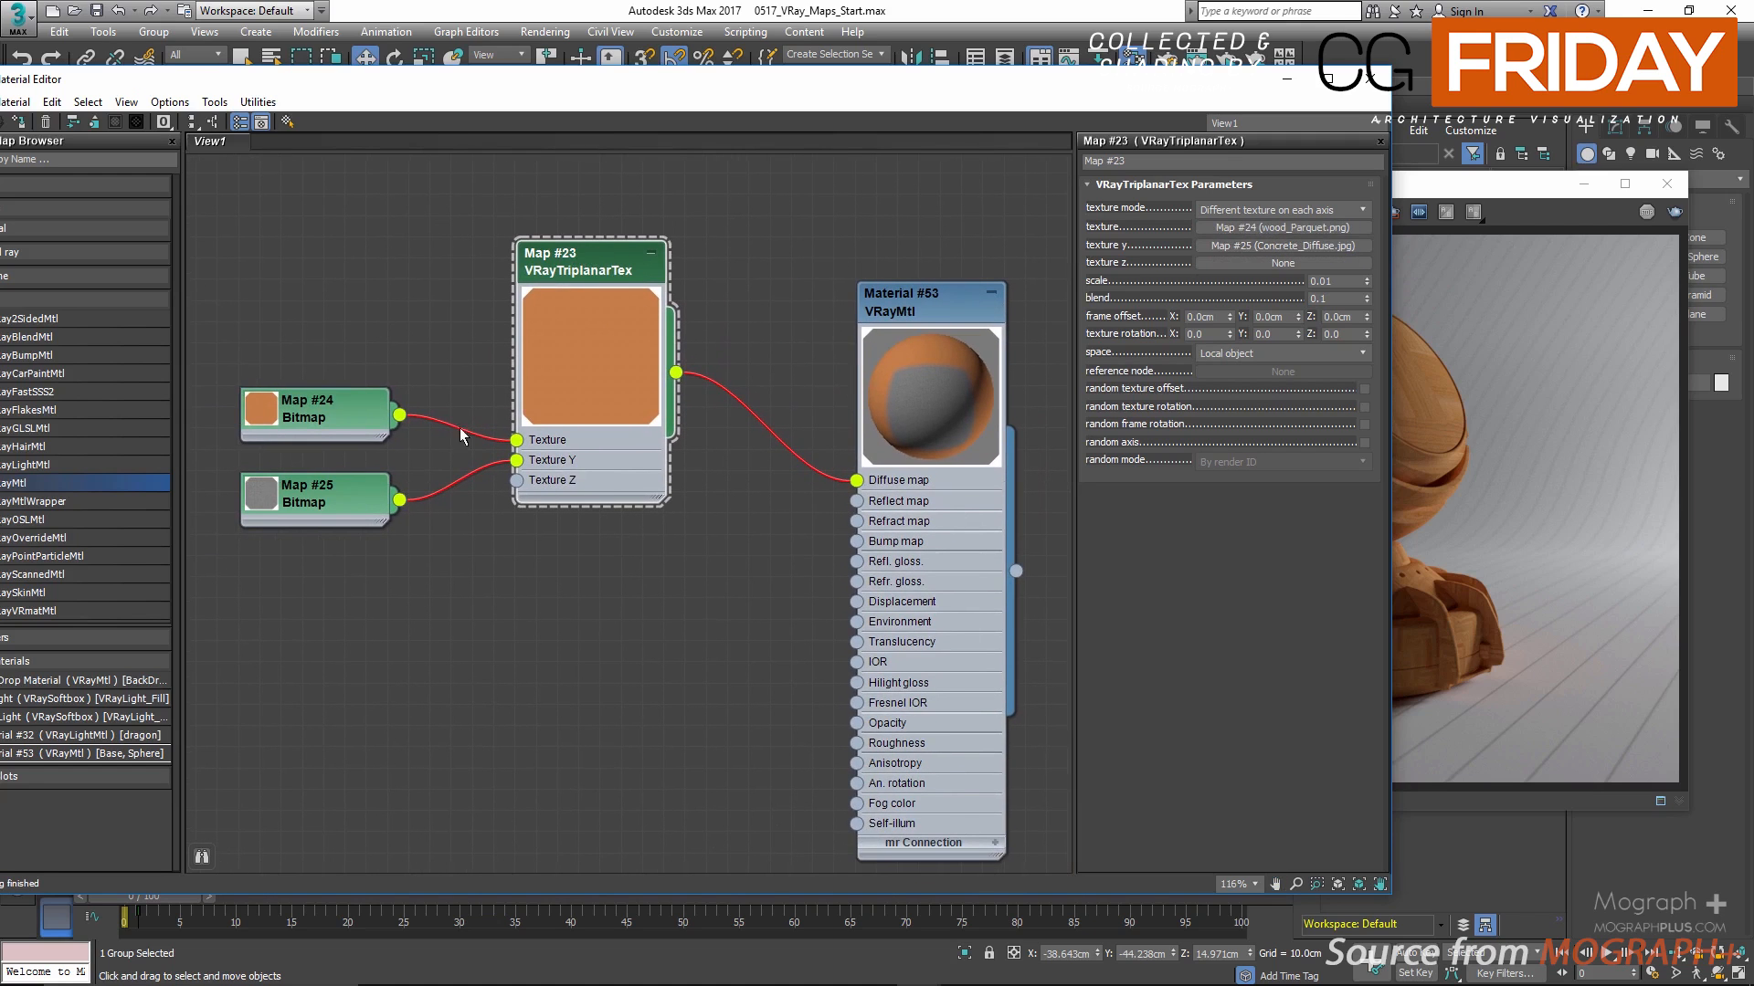
{"action": "double_click", "coordinate": [296, 508]}
{"action": "double_click", "coordinate": [1220, 277]}
{"action": "type", "text": "10"}
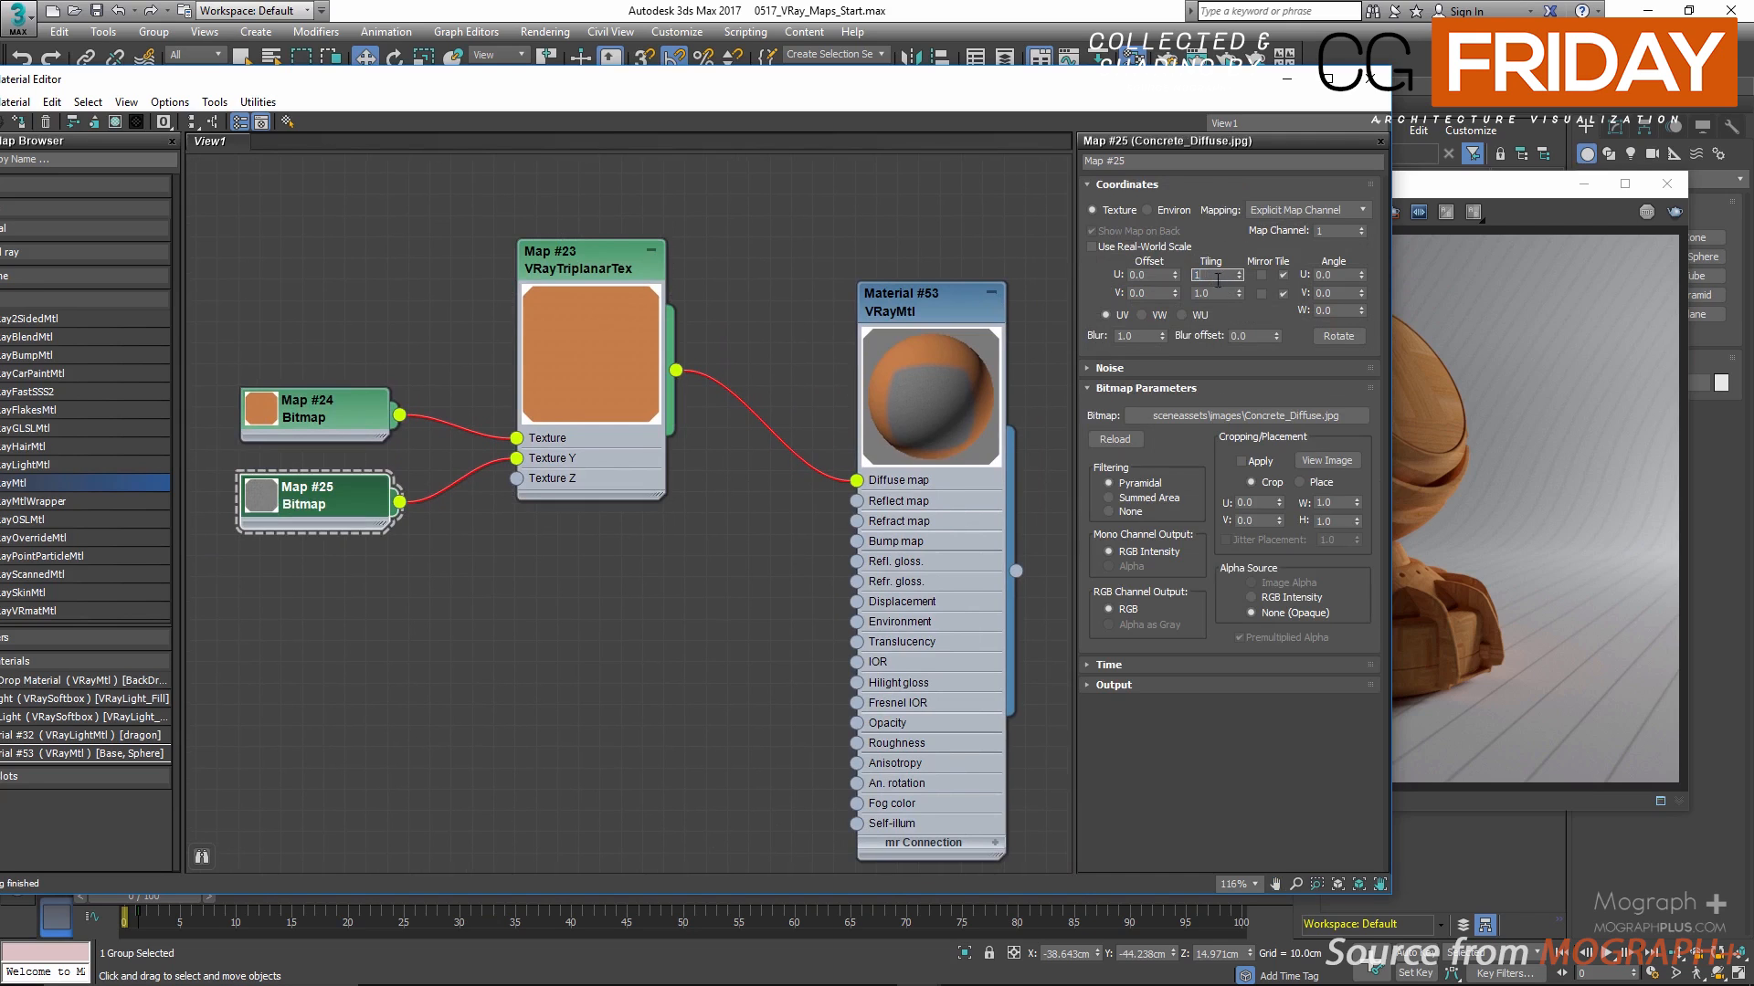
{"action": "key", "text": "Tab"}
{"action": "type", "text": "10"}
{"action": "key", "text": "Return"}
Step: Load the Grid.png bitmap into the texture z slot of the VRayTriplanarTex map
{"action": "middle_click_drag", "start_coordinate": [871, 266], "coordinate": [715, 261]}
{"action": "double_click", "coordinate": [408, 266]}
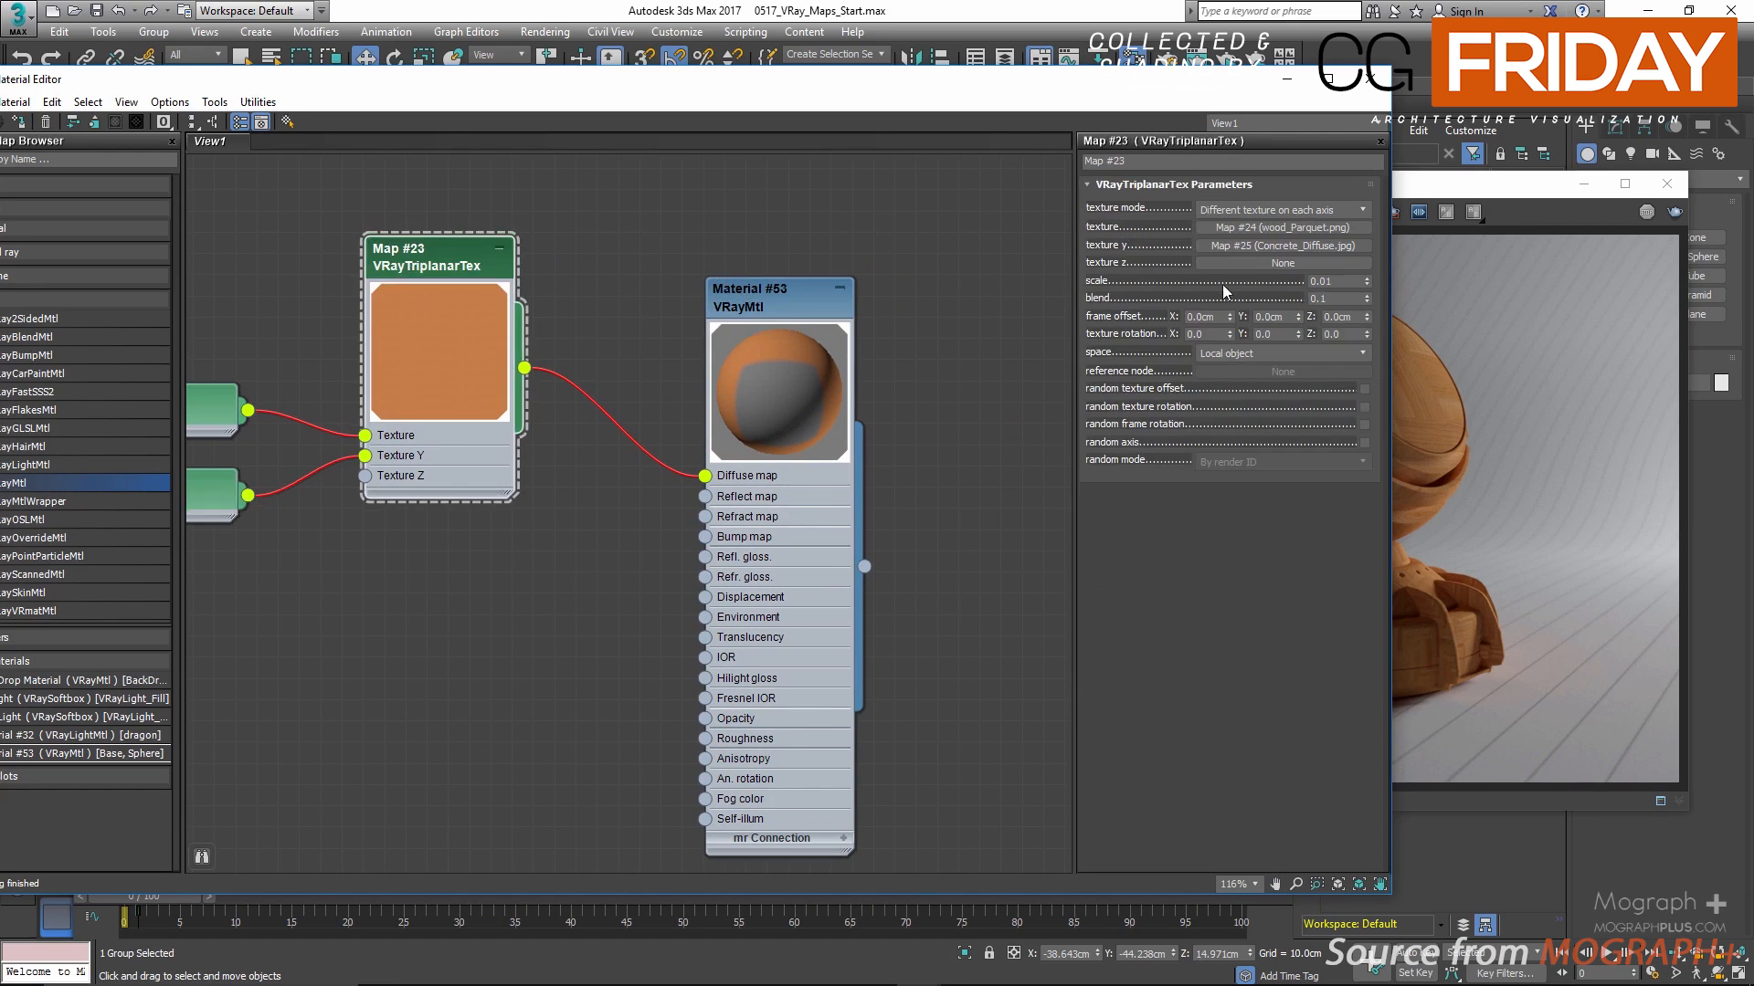
{"action": "left_click", "coordinate": [1198, 263]}
{"action": "double_click", "coordinate": [551, 263]}
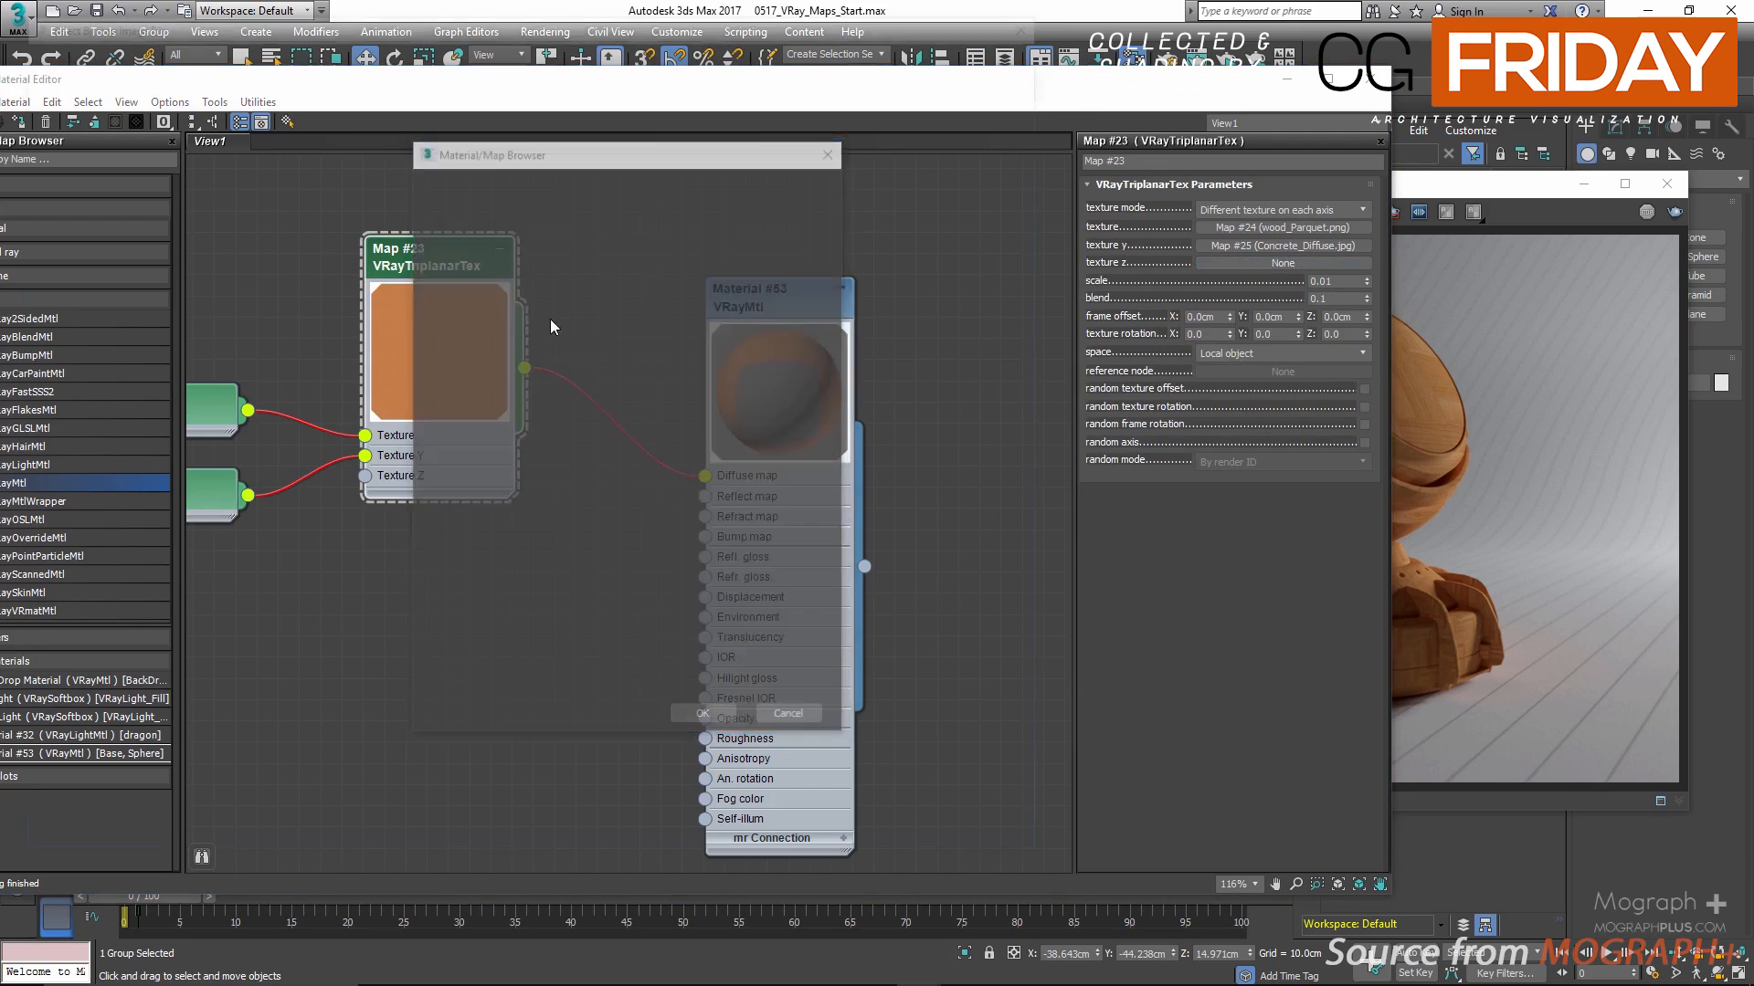
{"action": "scroll", "coordinate": [590, 417], "scroll_direction": "down", "scroll_amount": 5}
{"action": "scroll", "coordinate": [591, 418], "scroll_direction": "down", "scroll_amount": 15}
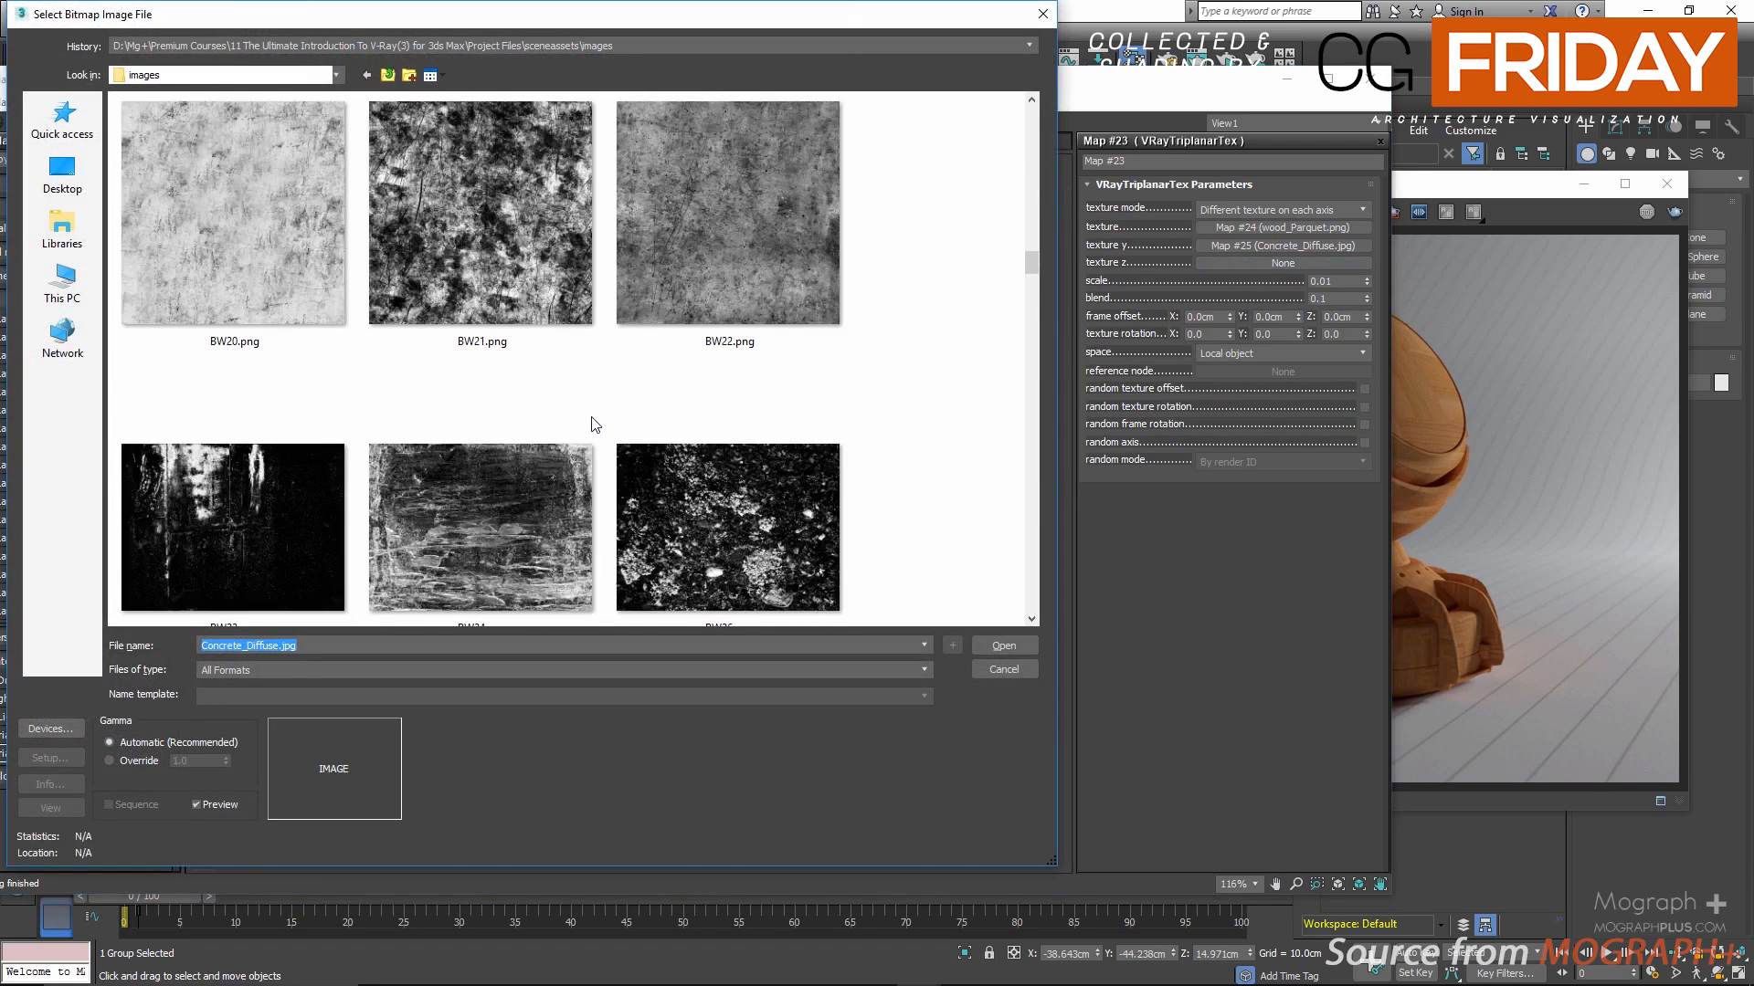
{"action": "scroll", "coordinate": [594, 425], "scroll_direction": "down", "scroll_amount": 15}
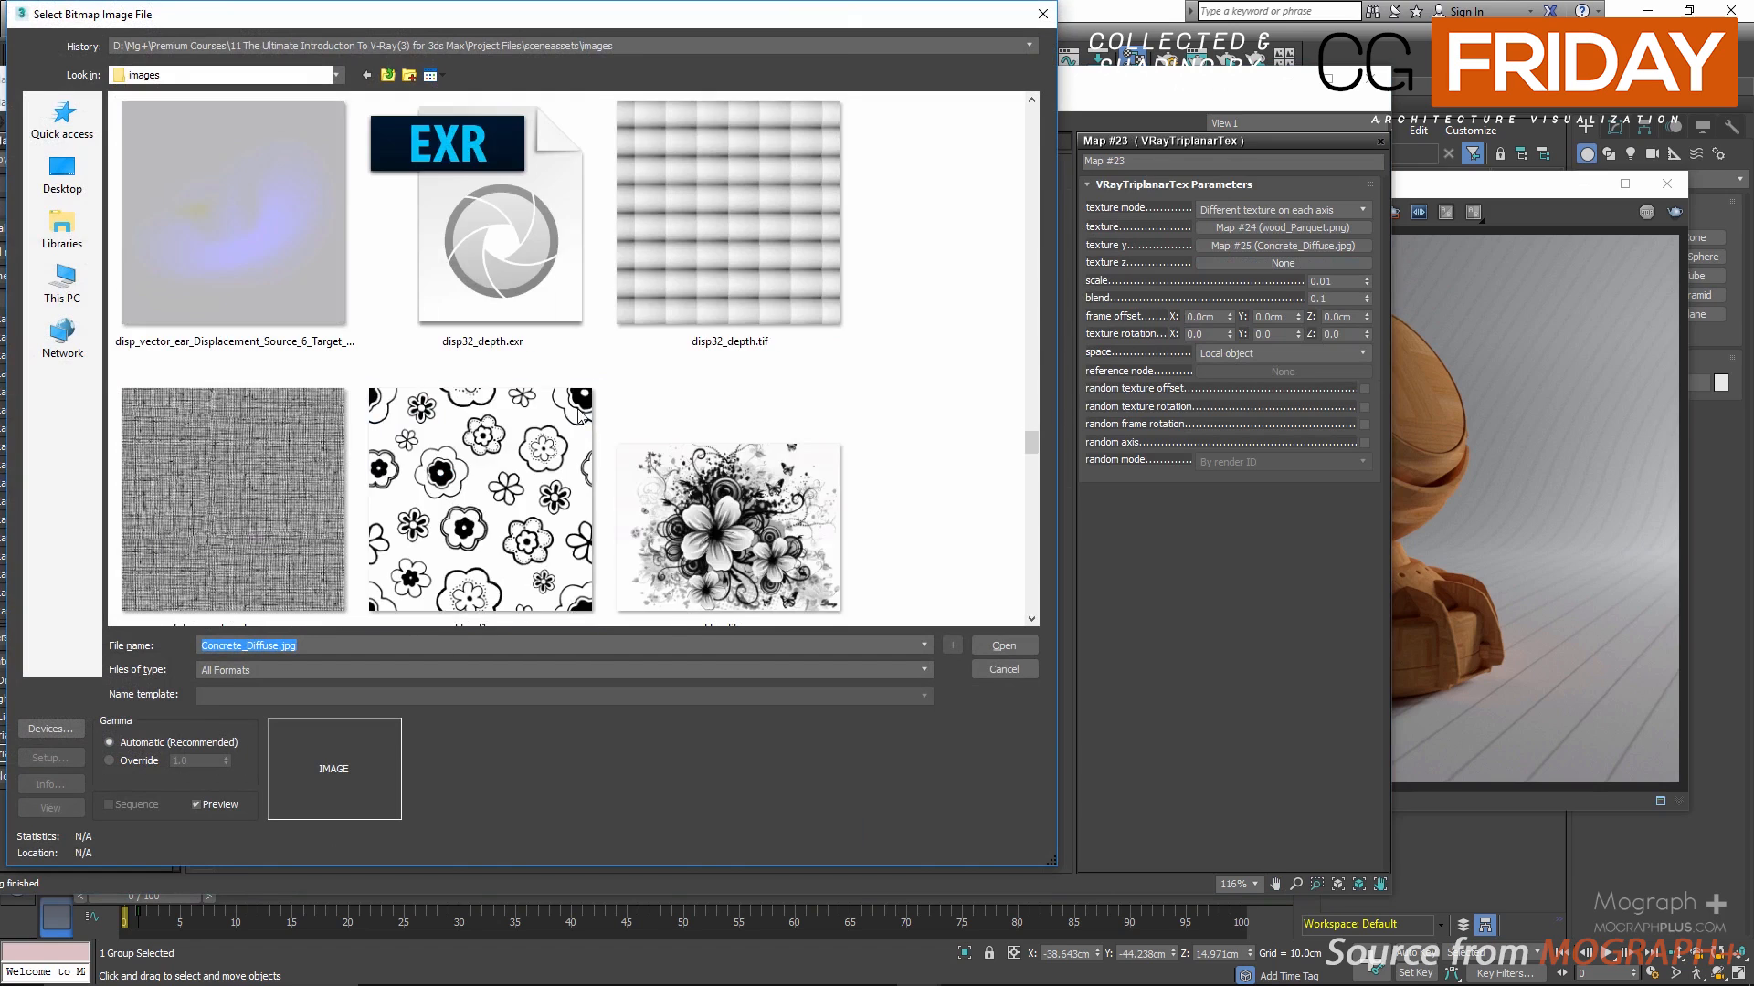
{"action": "left_click", "coordinate": [424, 422]}
{"action": "double_click", "coordinate": [424, 422]}
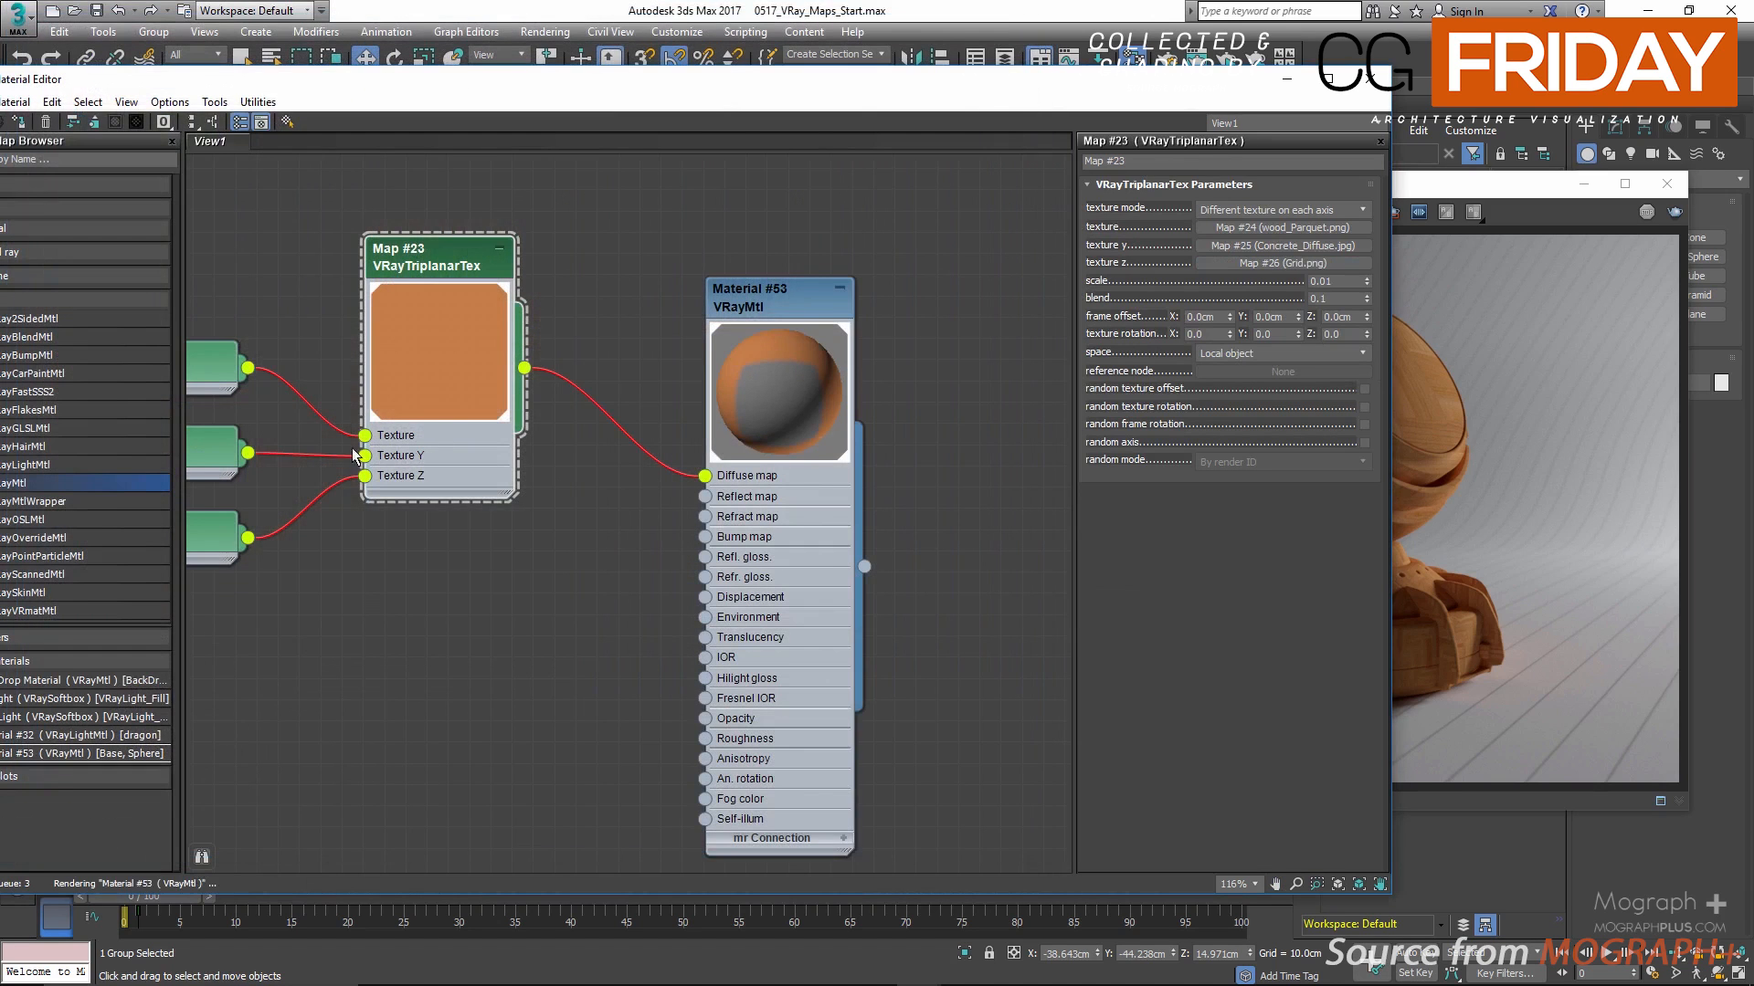
Step: Load the second render from the frame buffer history and examine the per-axis textures on the model at enlarged size
{"action": "left_click", "coordinate": [1461, 291]}
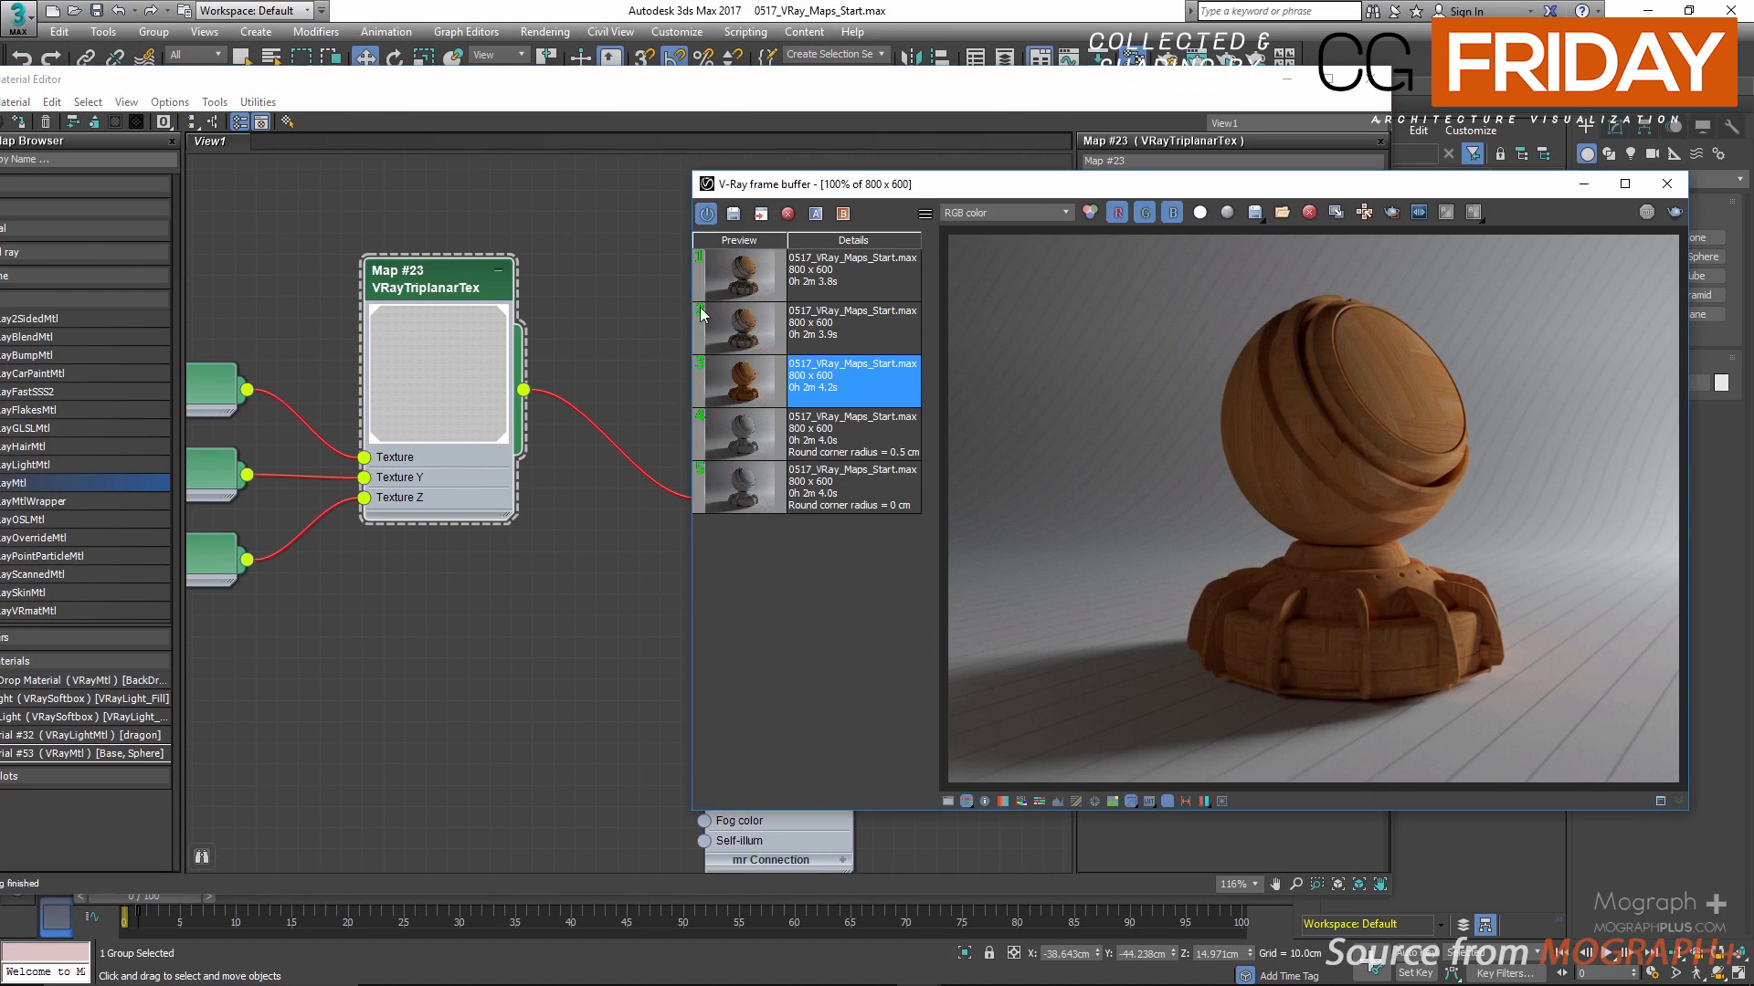
{"action": "double_click", "coordinate": [741, 328]}
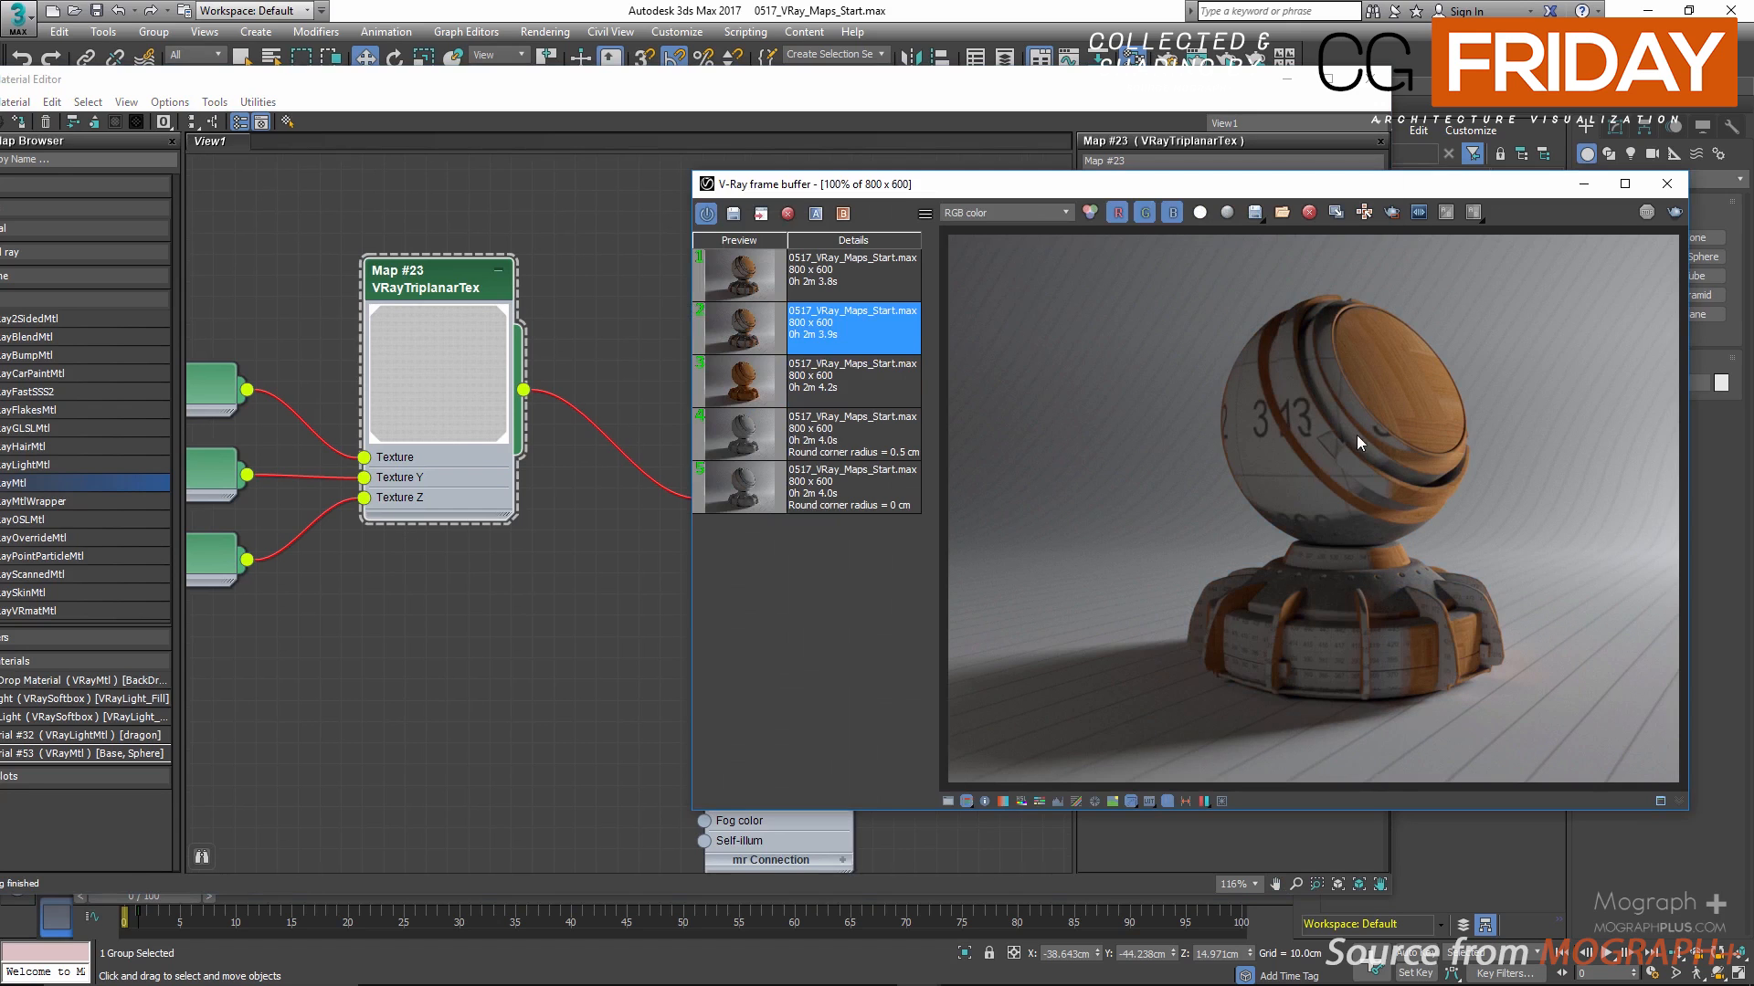
{"action": "left_click", "coordinate": [1625, 184]}
{"action": "scroll", "coordinate": [1076, 556], "scroll_direction": "up", "scroll_amount": 2}
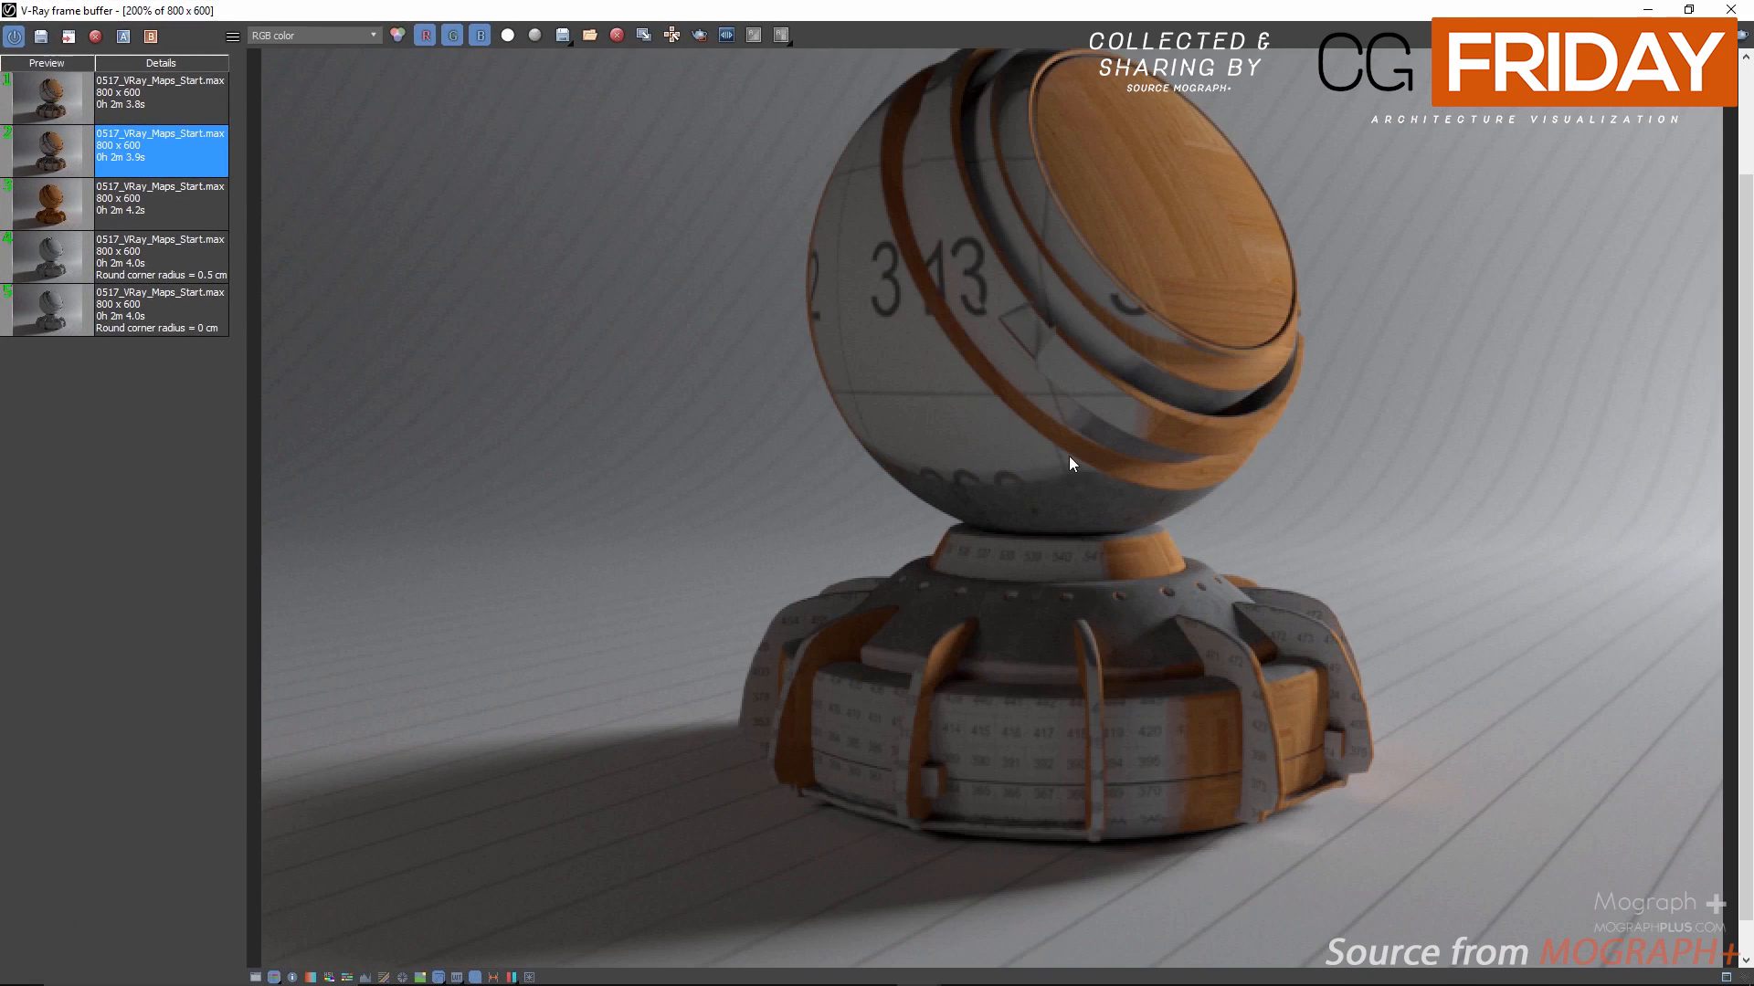
{"action": "scroll", "coordinate": [1032, 206], "scroll_direction": "down", "scroll_amount": 1}
{"action": "left_click_drag", "start_coordinate": [930, 5], "coordinate": [1232, 144]}
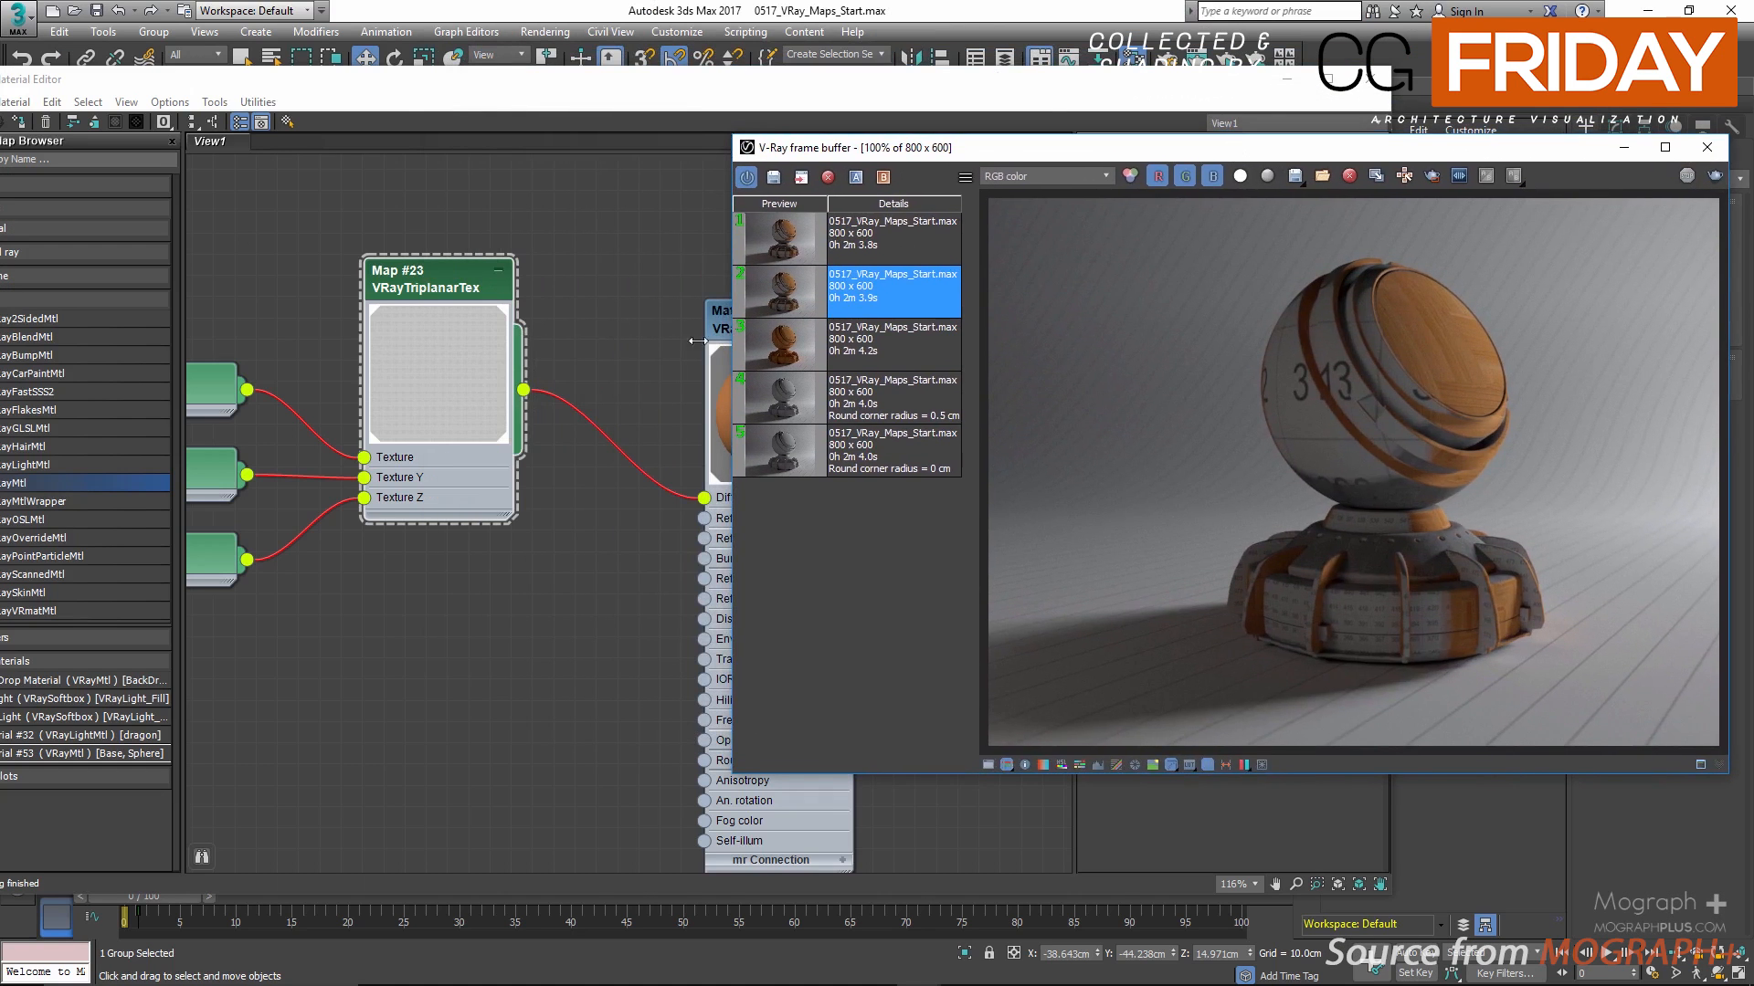
Step: Set the blend of the VRayTriplanarTex map to 0.0 and bring the frame buffer back up
{"action": "left_click", "coordinate": [506, 649]}
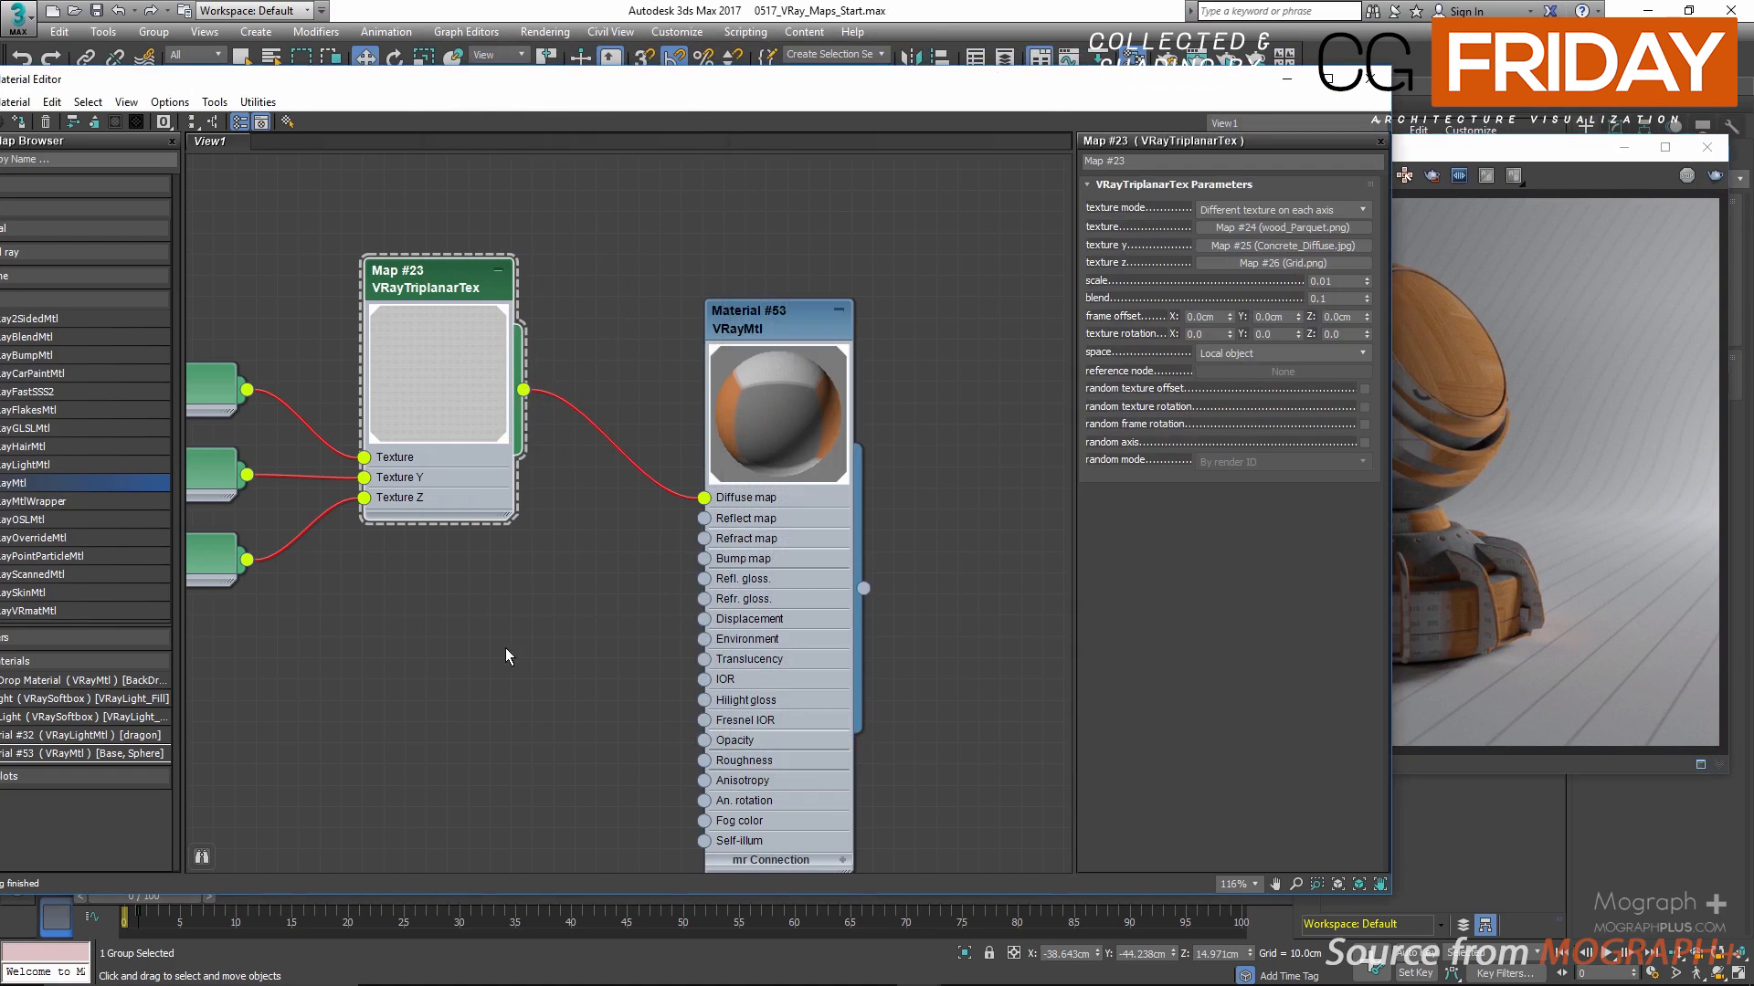
{"action": "double_click", "coordinate": [1340, 299]}
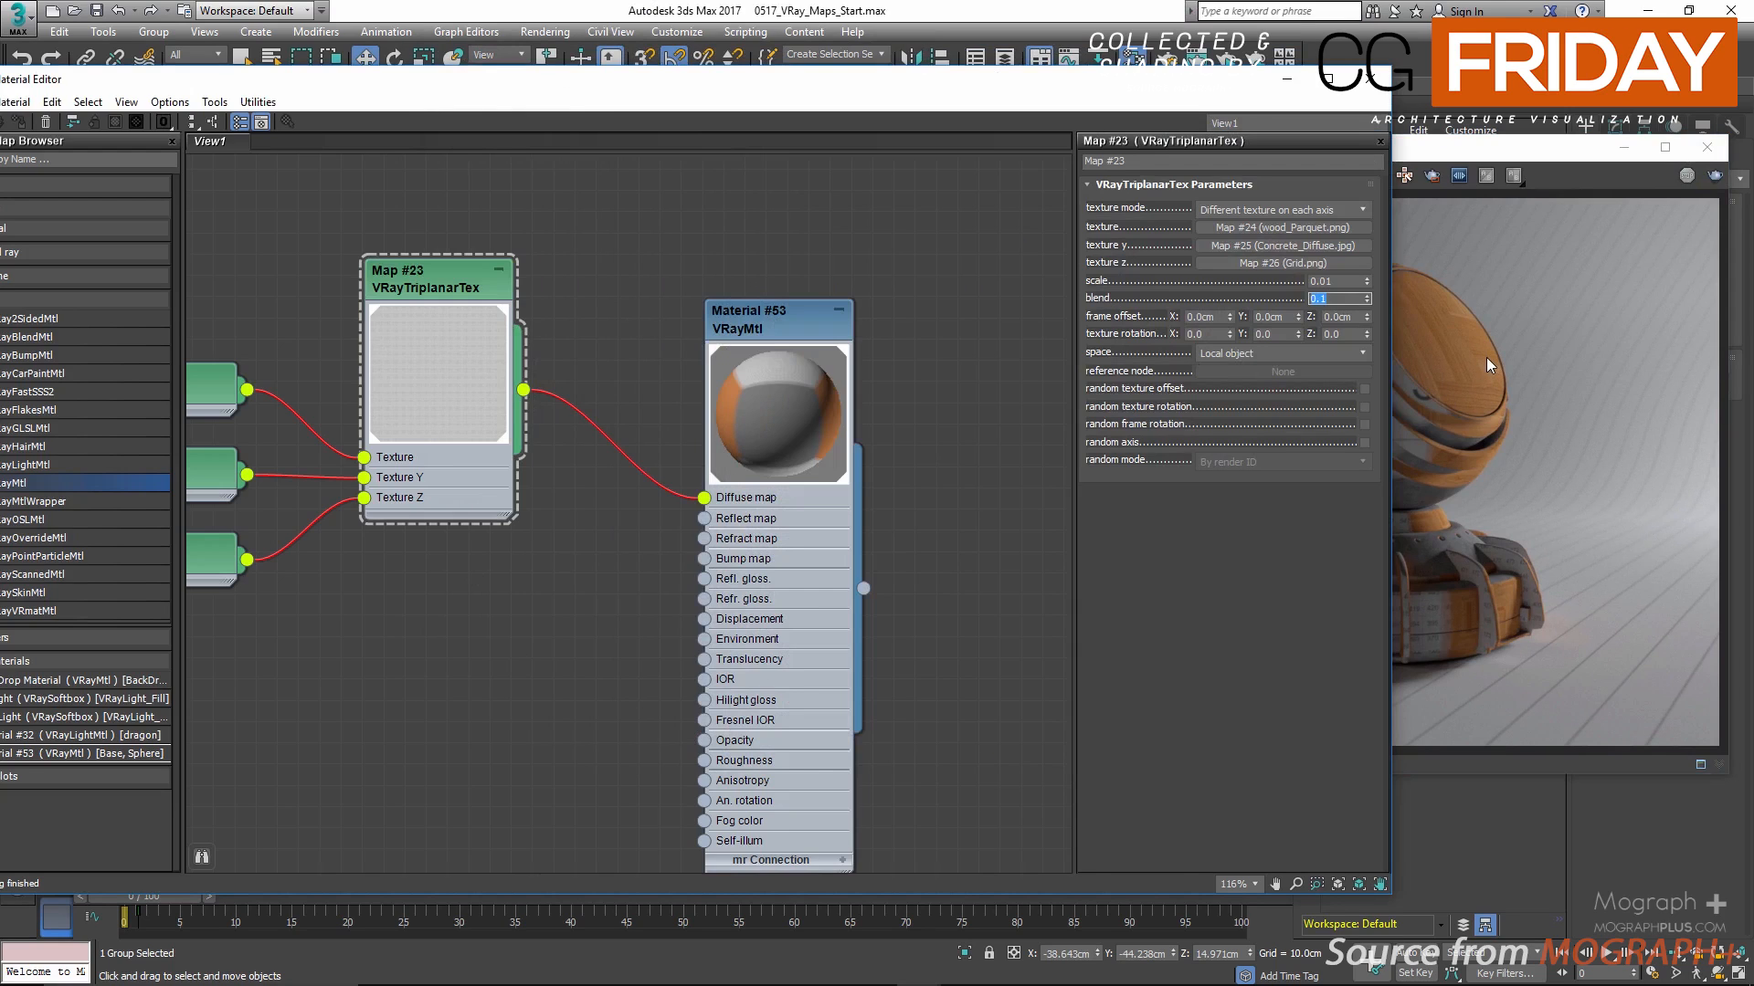
{"action": "left_click", "coordinate": [1526, 309]}
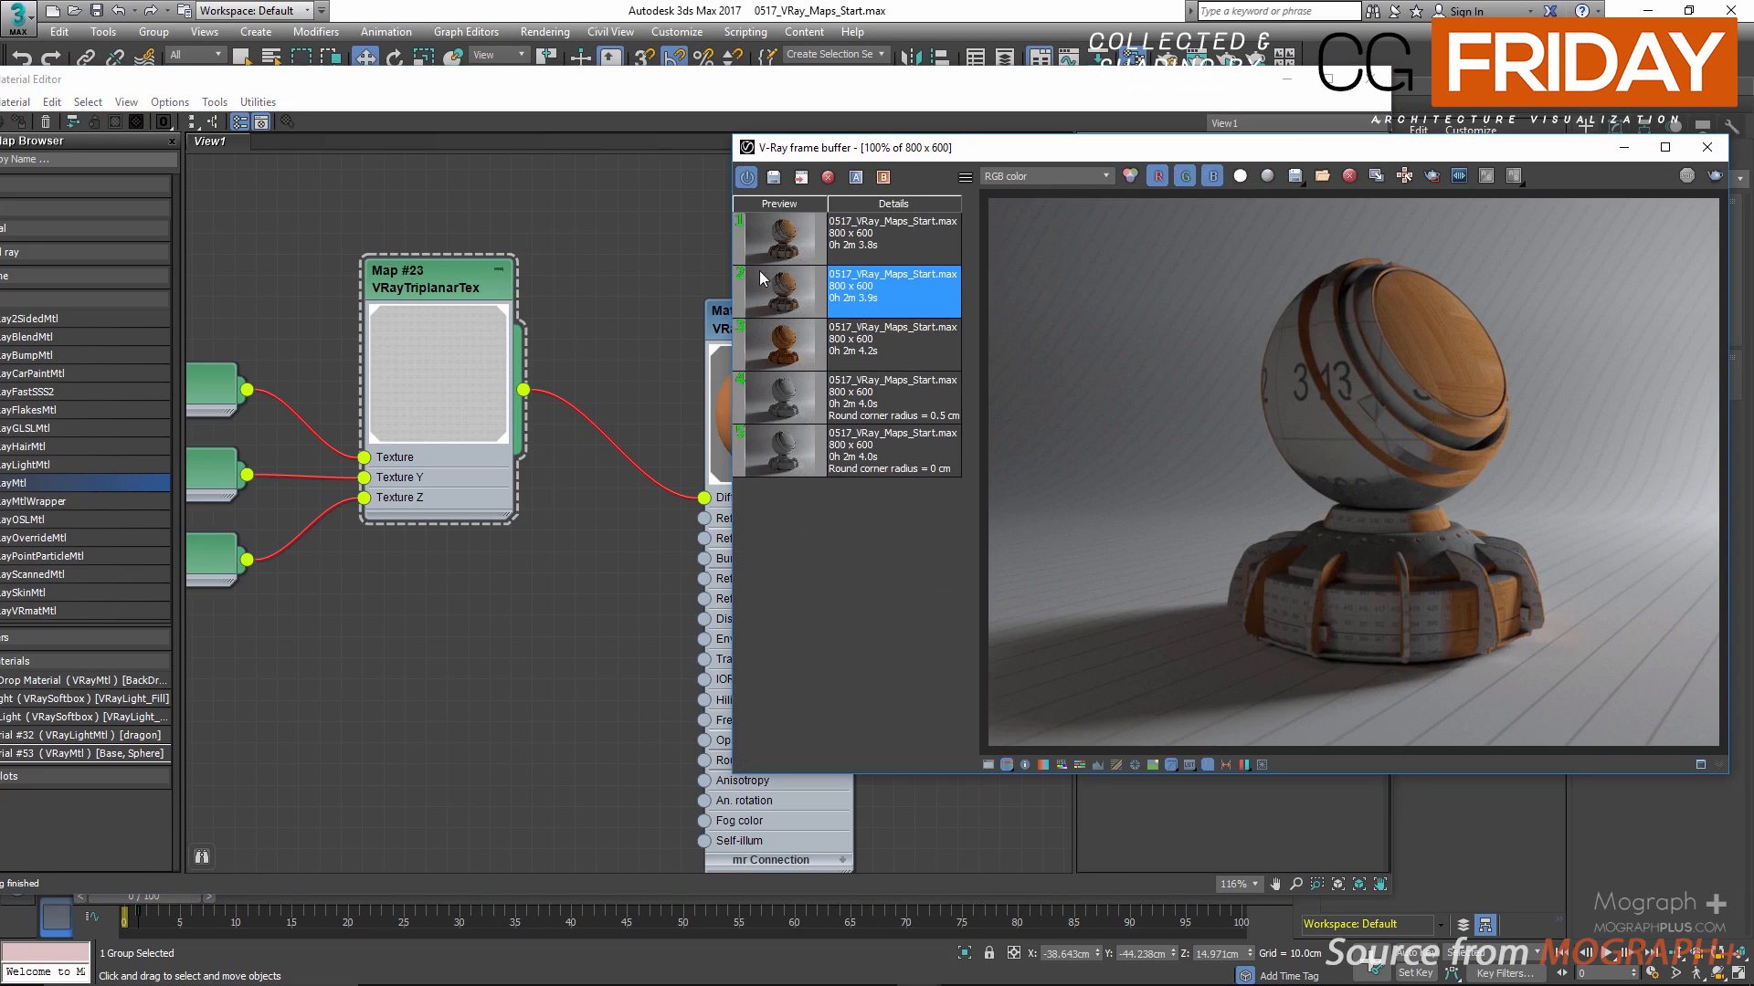
Step: Compare the two newest renders in the frame buffer history, examining the transitions between textures up close and at full view
{"action": "left_click", "coordinate": [769, 245]}
{"action": "scroll", "coordinate": [1466, 470], "scroll_direction": "up", "scroll_amount": 5}
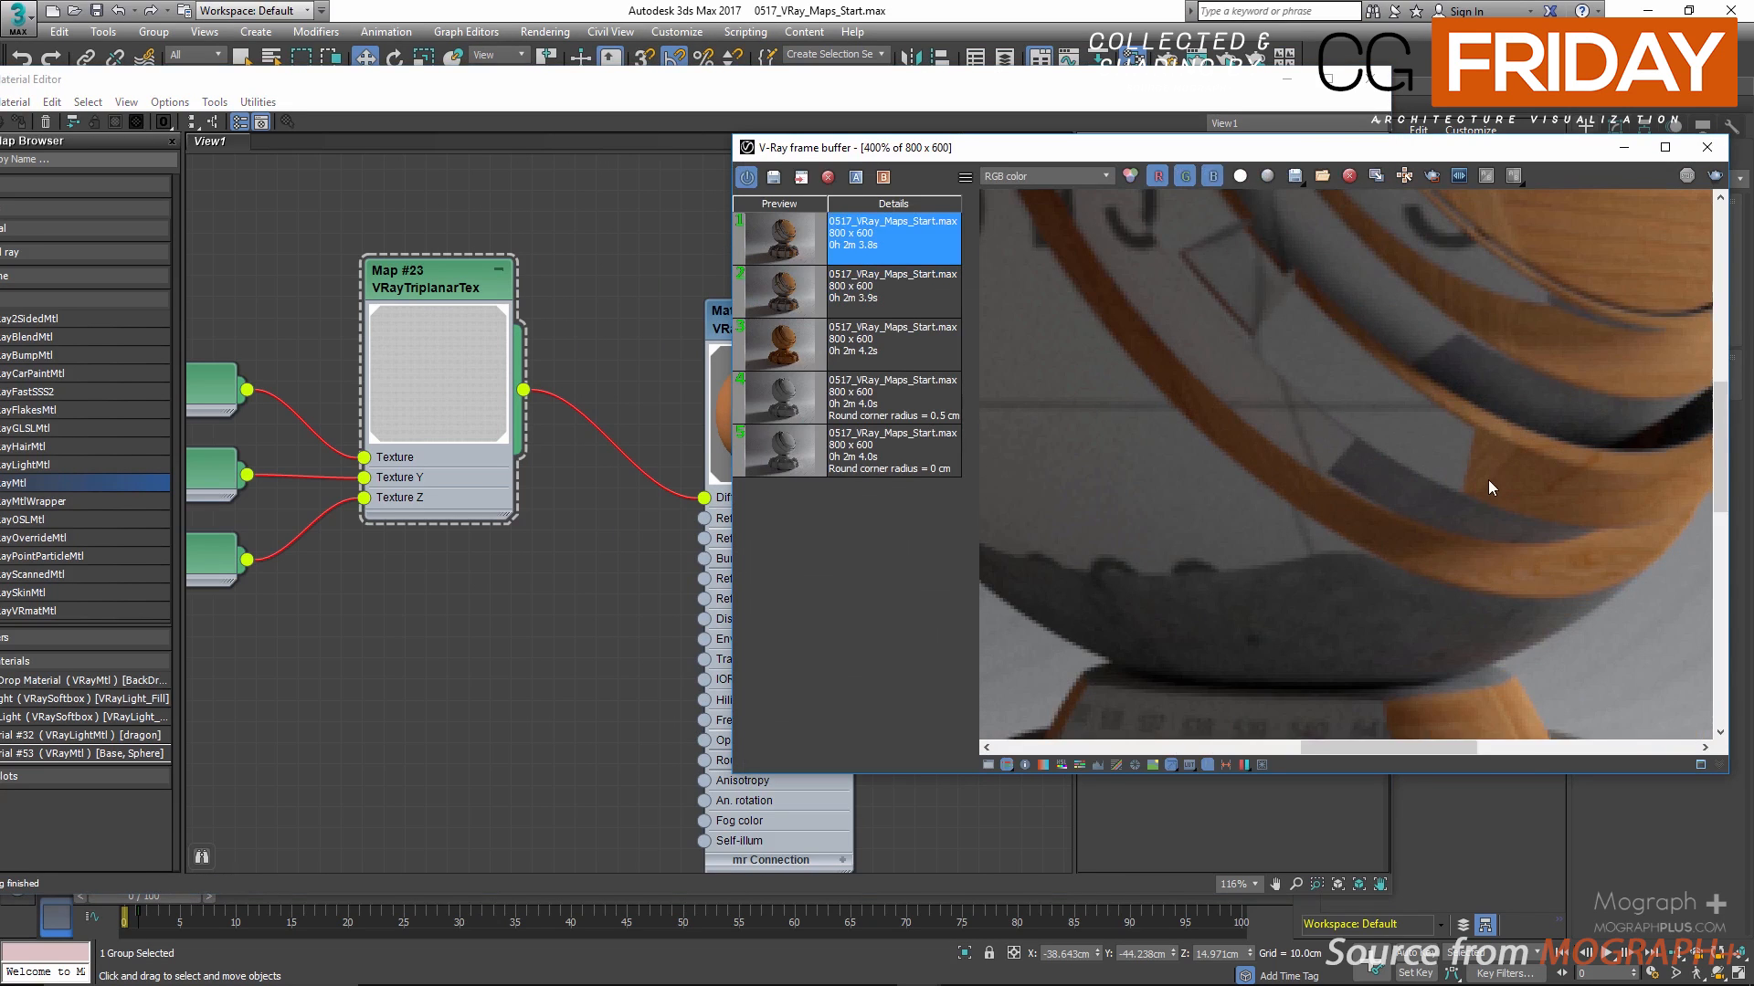
{"action": "left_click", "coordinate": [777, 298]}
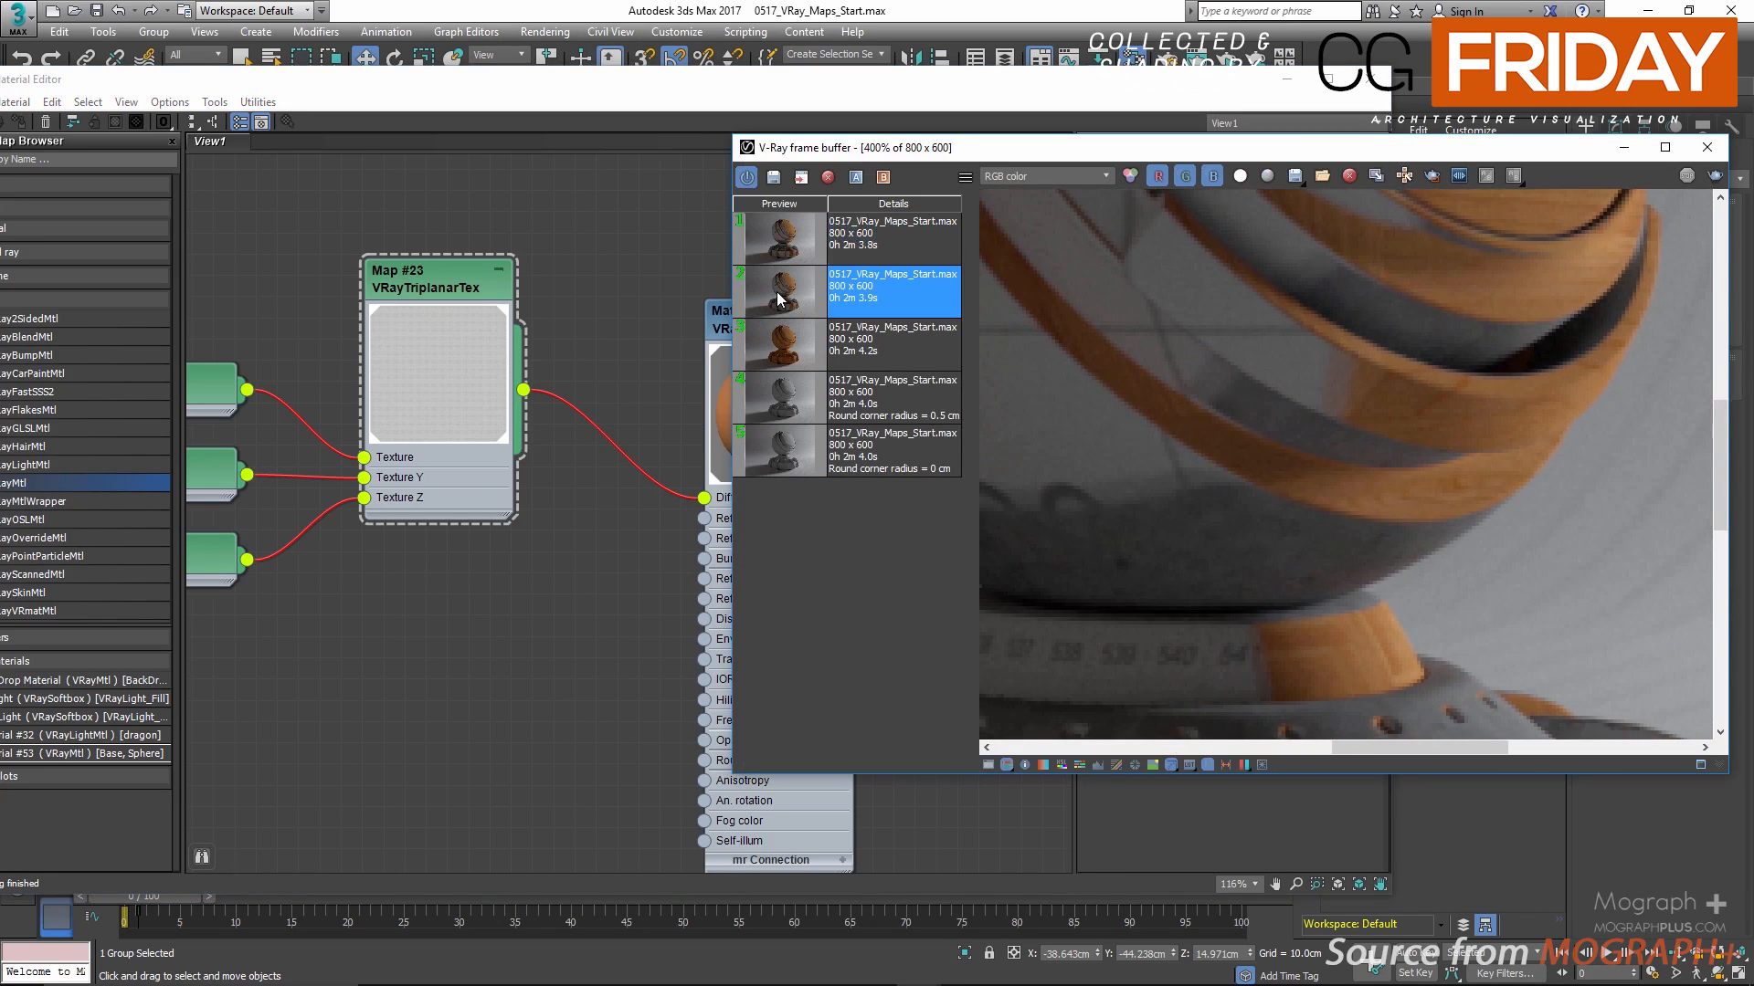
{"action": "left_click", "coordinate": [773, 254]}
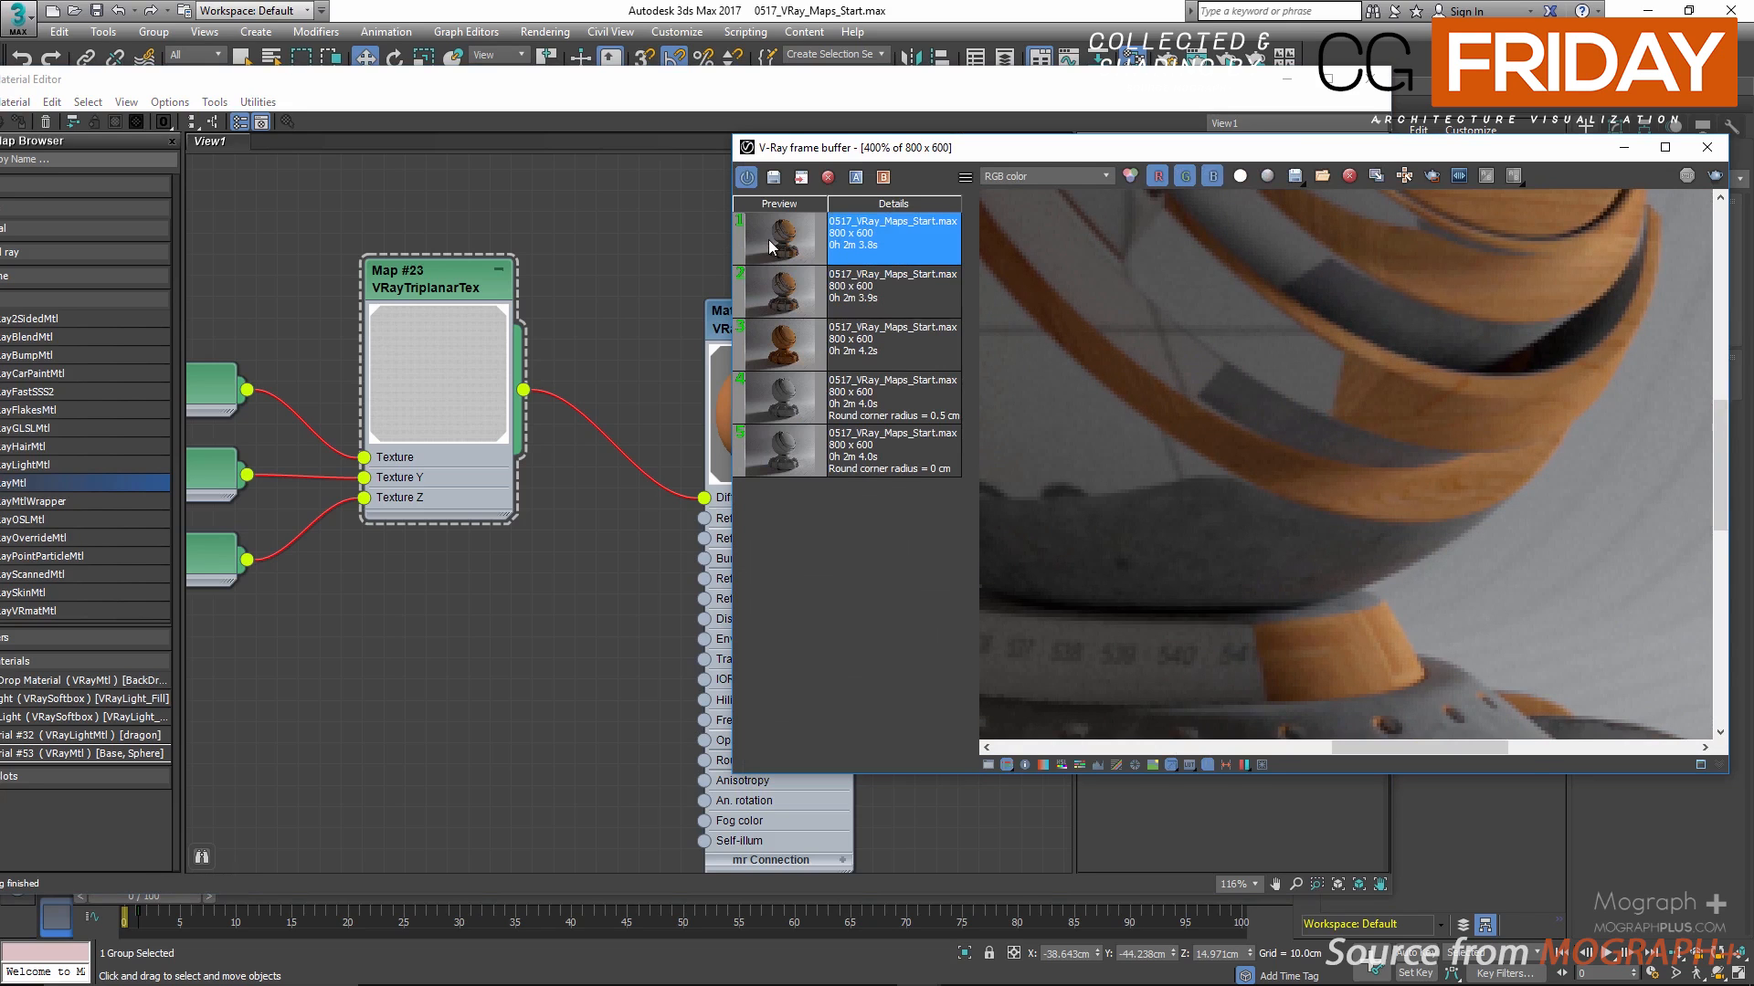
{"action": "left_click", "coordinate": [777, 293]}
{"action": "scroll", "coordinate": [1330, 464], "scroll_direction": "down", "scroll_amount": 2}
{"action": "scroll", "coordinate": [1284, 436], "scroll_direction": "down", "scroll_amount": 2}
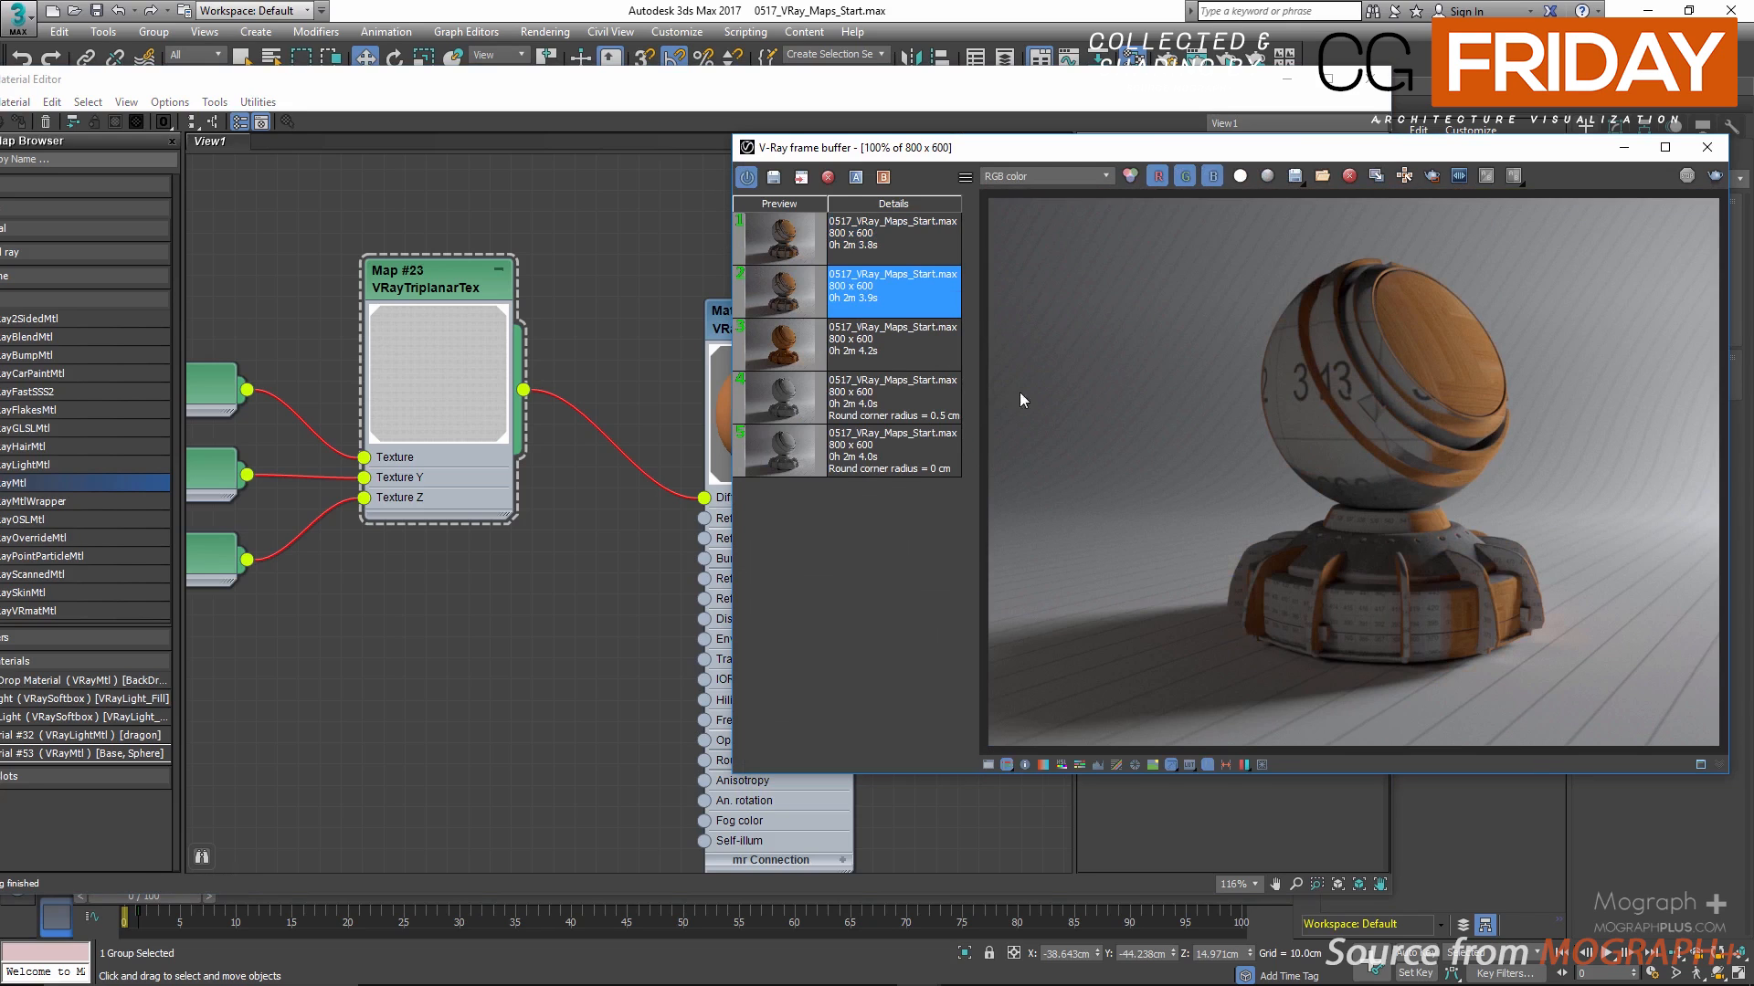
{"action": "left_click", "coordinate": [789, 248]}
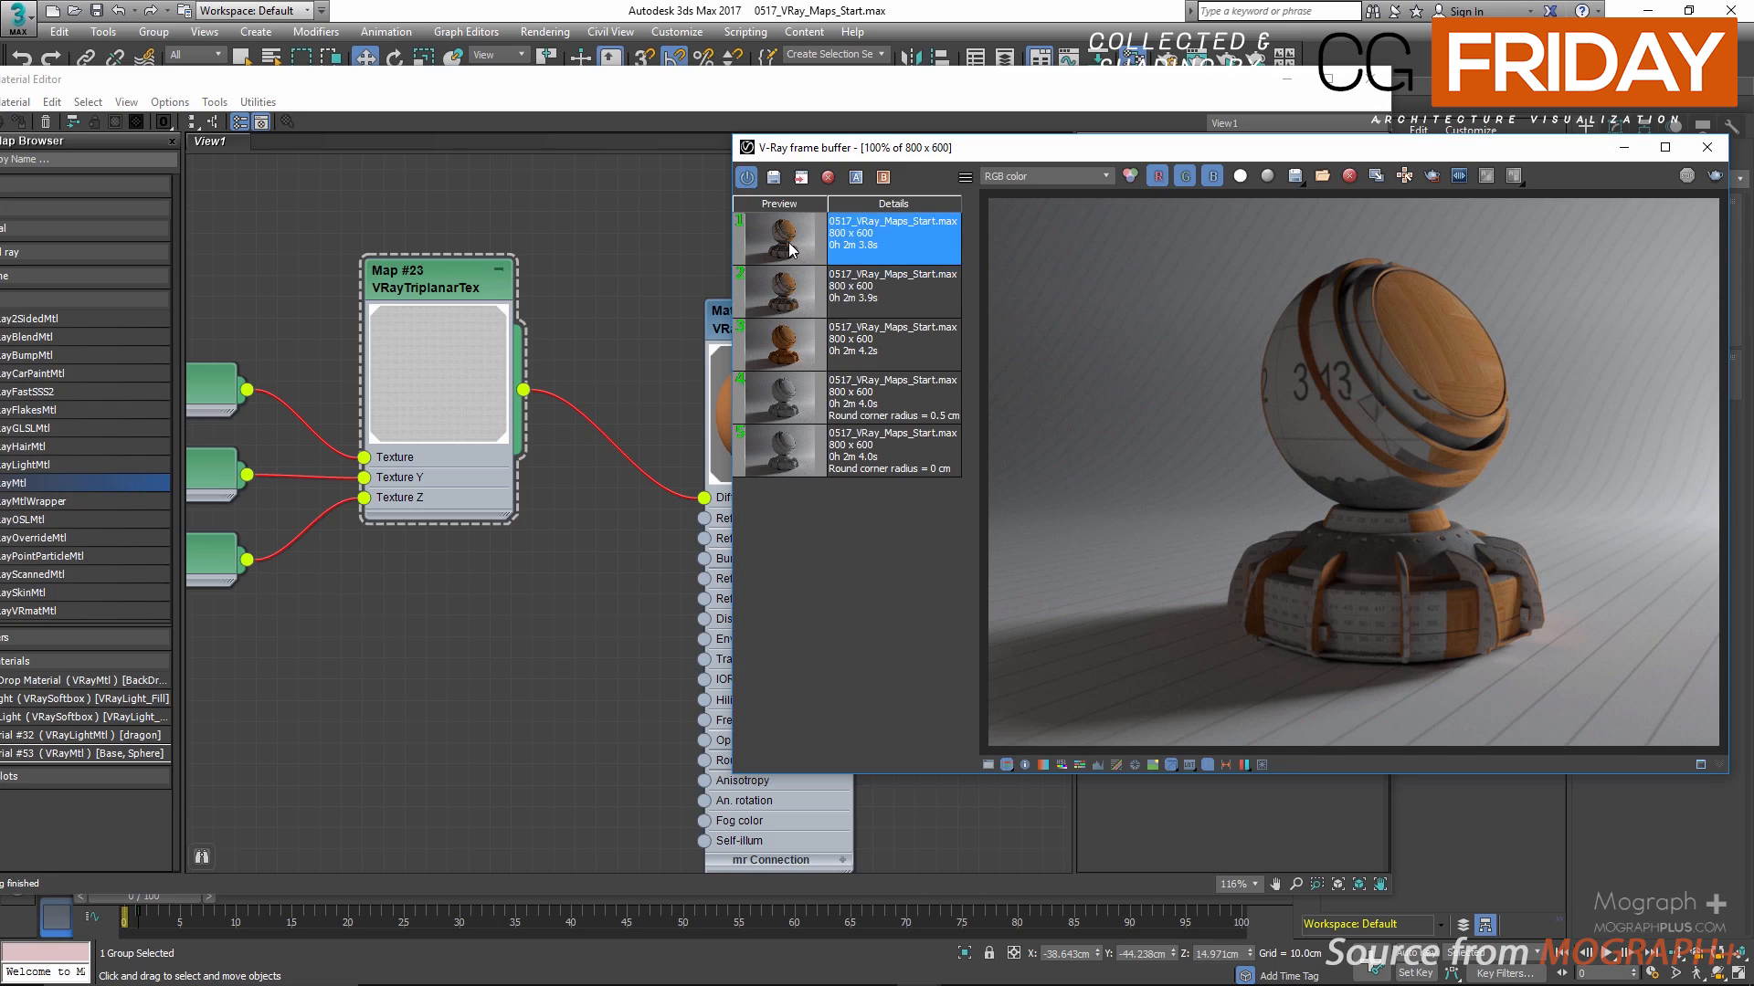
{"action": "left_click", "coordinate": [779, 286]}
Step: Maximize the Slate Material Editor and review all the V-Ray map node networks in the view
{"action": "left_click", "coordinate": [700, 251]}
{"action": "scroll", "coordinate": [616, 557], "scroll_direction": "down", "scroll_amount": 8}
{"action": "scroll", "coordinate": [617, 611], "scroll_direction": "down", "scroll_amount": 5}
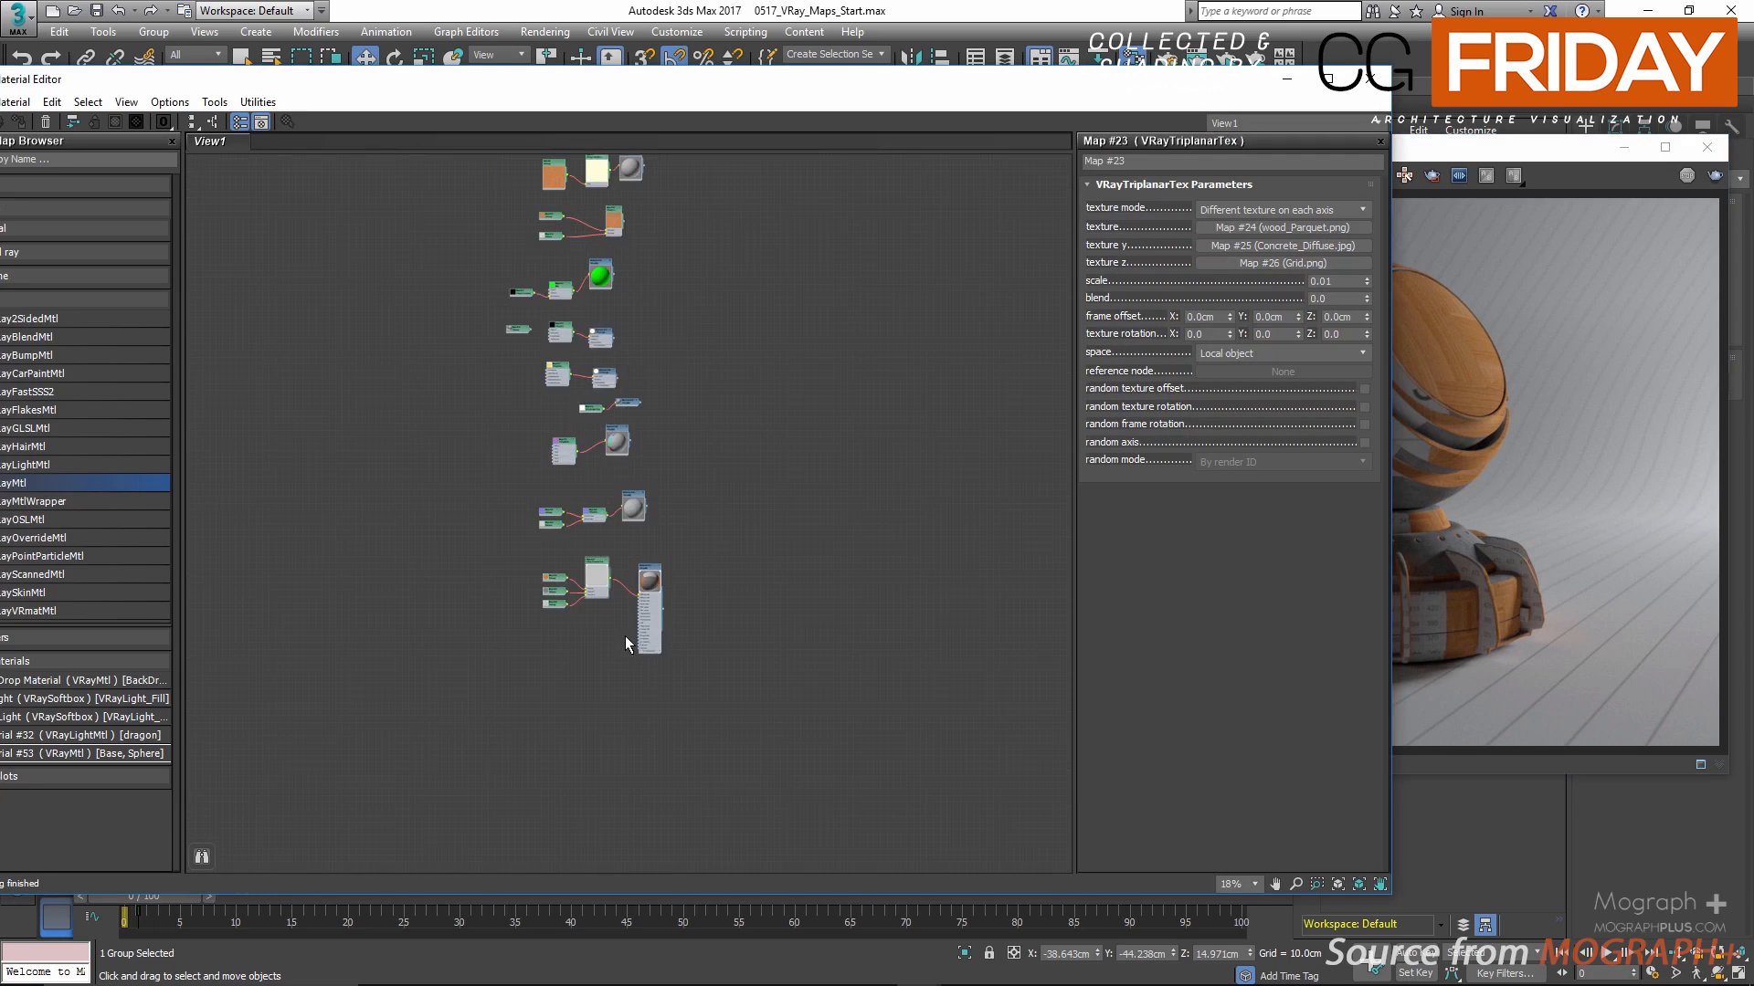
{"action": "scroll", "coordinate": [577, 558], "scroll_direction": "up", "scroll_amount": 4}
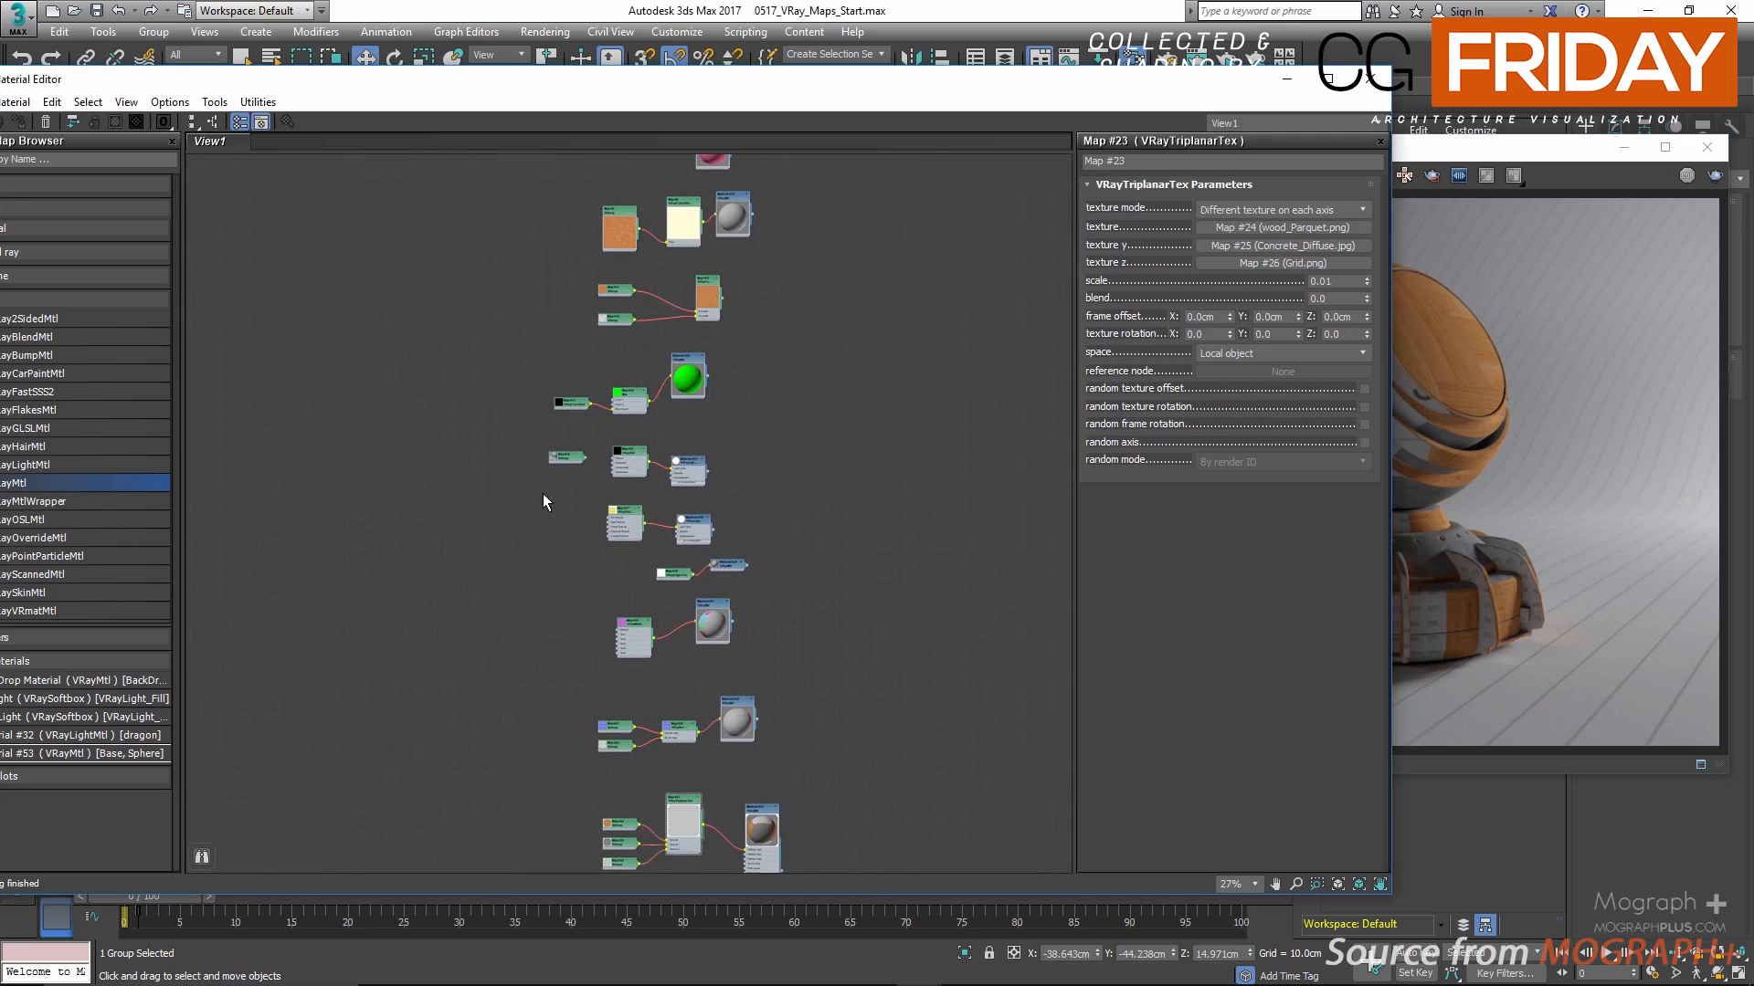
{"action": "left_click", "coordinate": [1329, 83]}
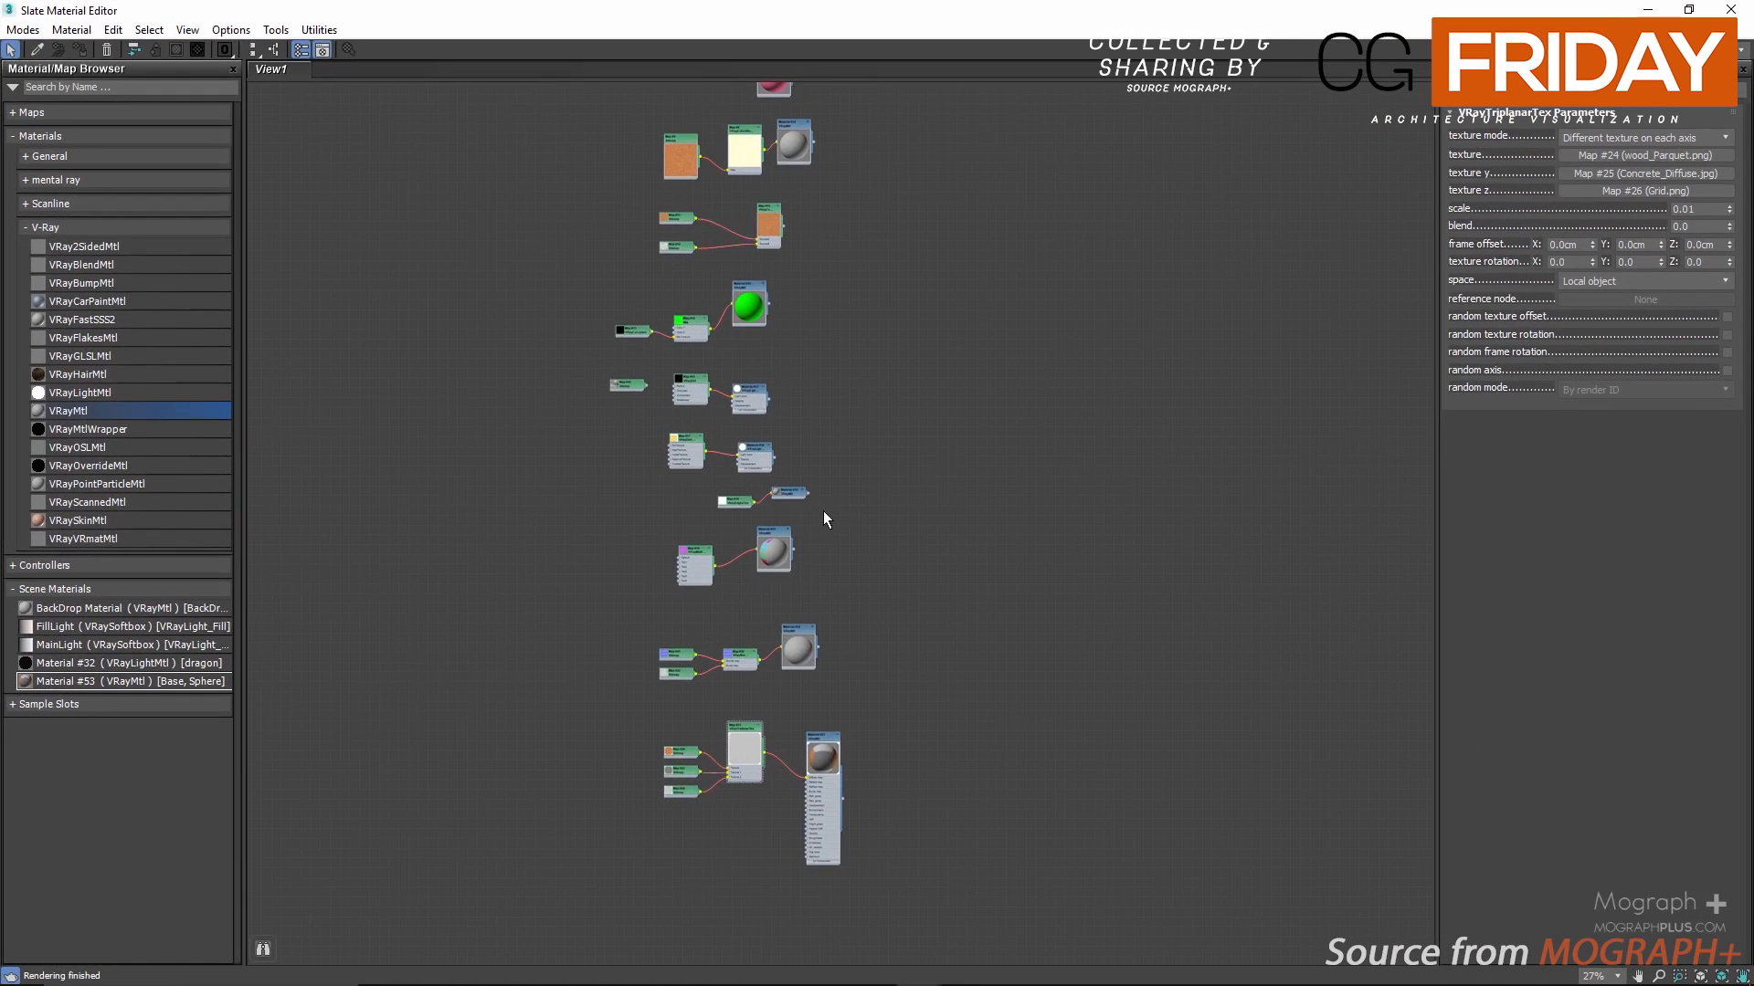
{"action": "middle_click_drag", "start_coordinate": [961, 547], "coordinate": [966, 521]}
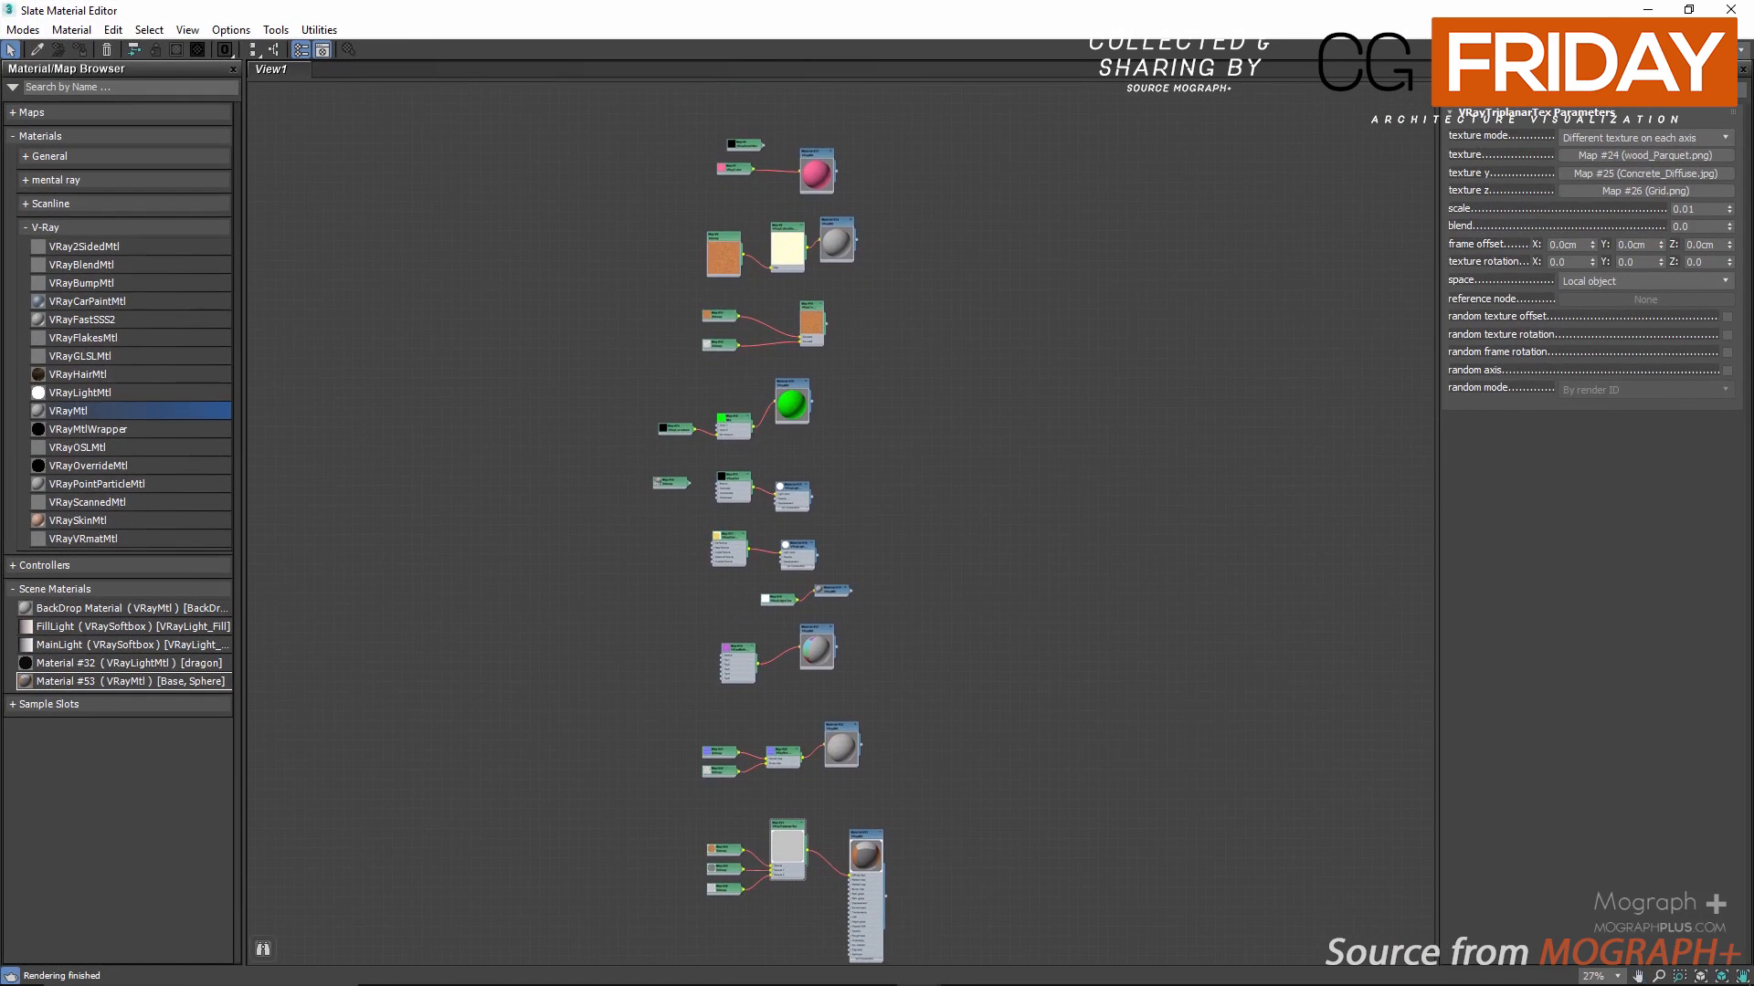